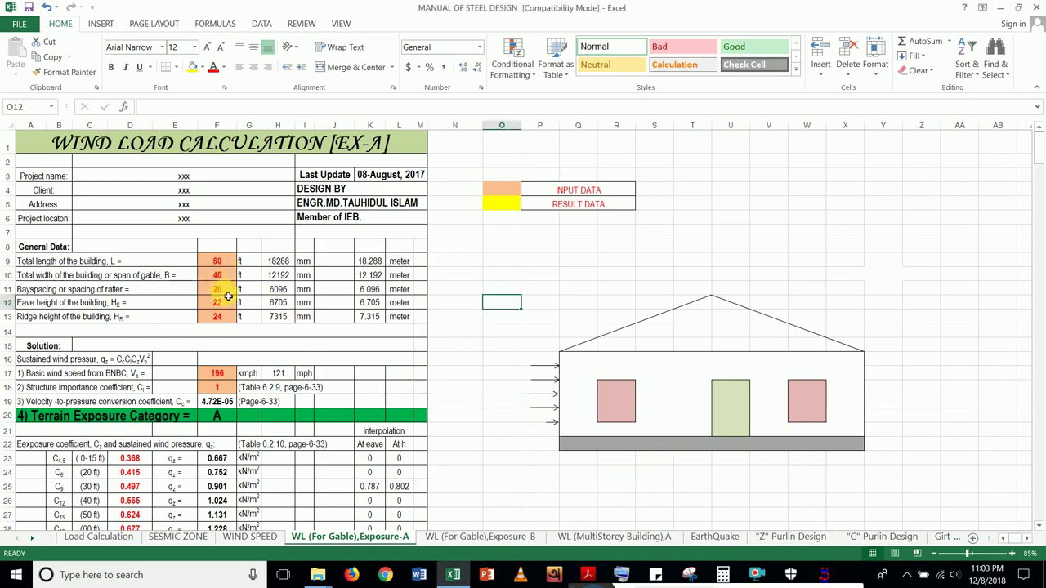
- Examine the design pressures for external forces with internal suction and internal pressure in the gable Exposure-A wind load sheet
{"action": "scroll", "coordinate": [614, 310], "scroll_direction": "down", "scroll_amount": 18}
{"action": "scroll", "coordinate": [614, 311], "scroll_direction": "down", "scroll_amount": 13}
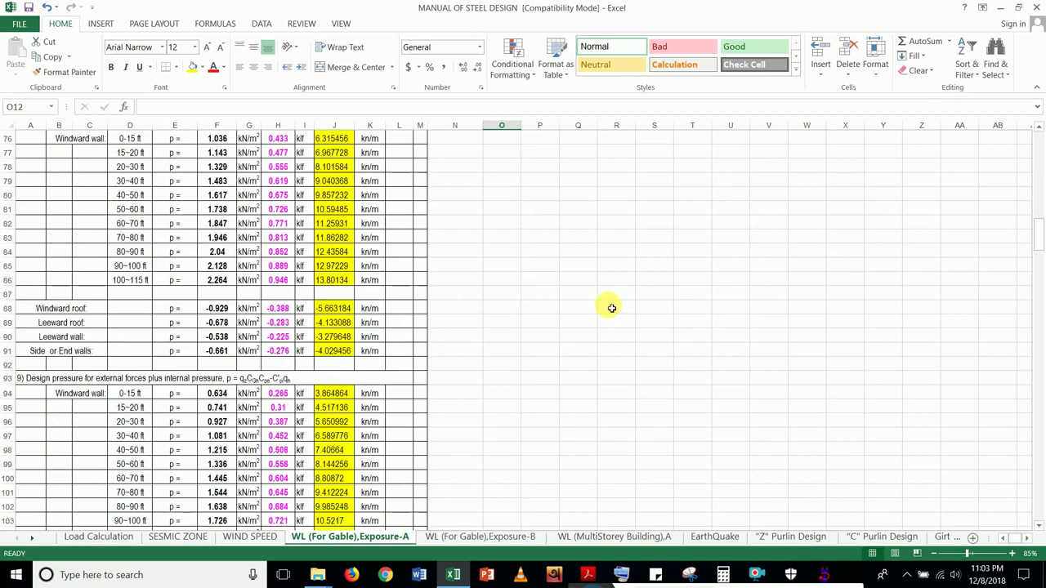
{"action": "scroll", "coordinate": [609, 305], "scroll_direction": "up", "scroll_amount": 8}
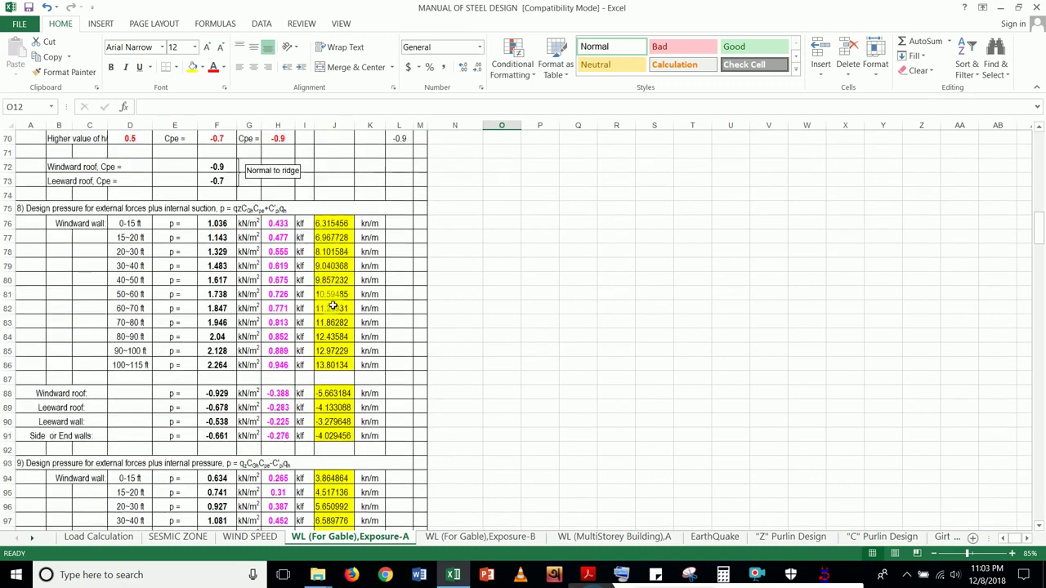
{"action": "scroll", "coordinate": [329, 308], "scroll_direction": "down", "scroll_amount": 2}
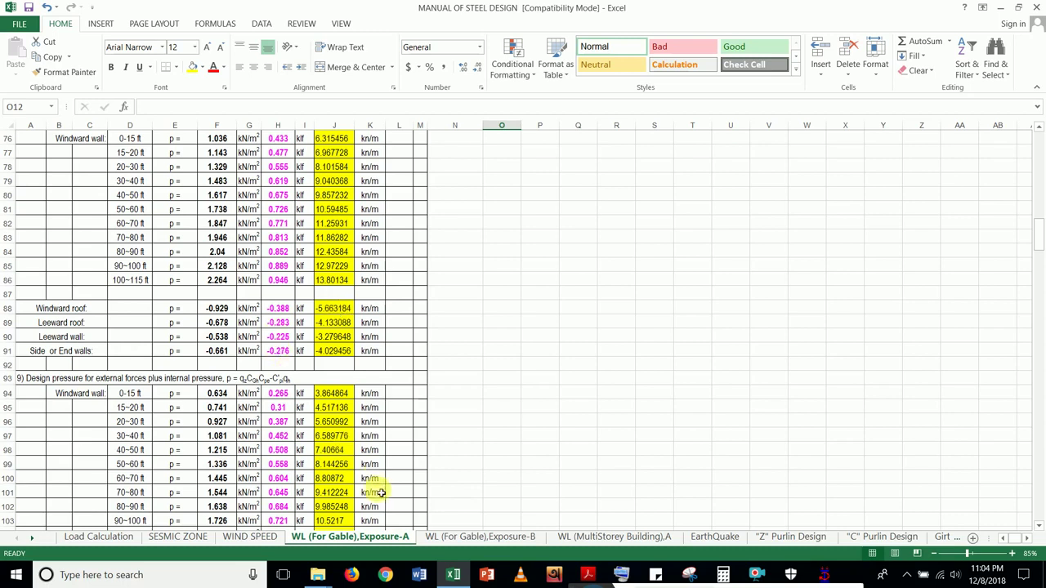
- Browse the member design sheets from the purlin designs through beam and column design to Base Plate
{"action": "left_click", "coordinate": [793, 537]}
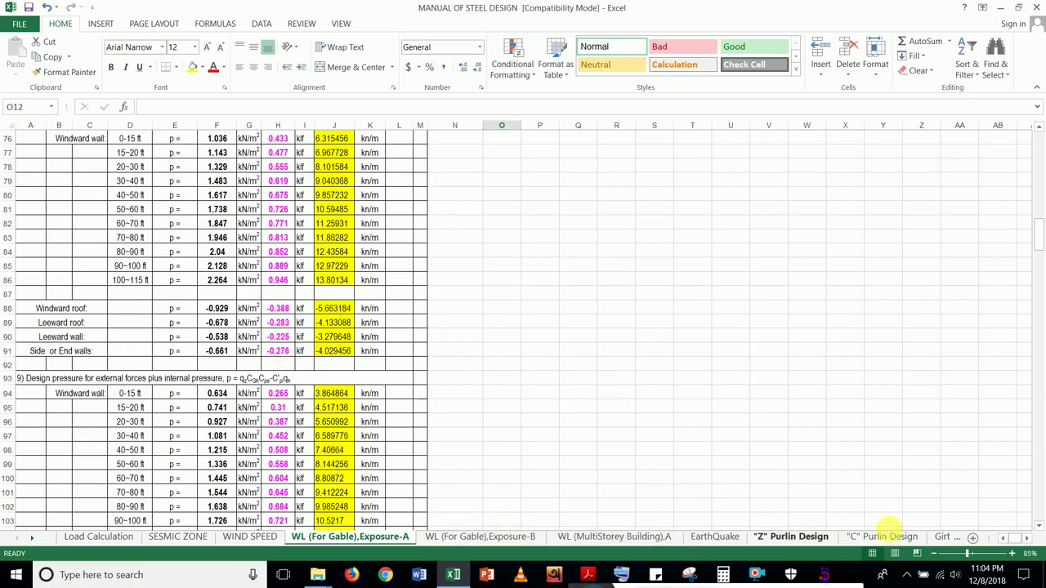
{"action": "left_click", "coordinate": [930, 537]}
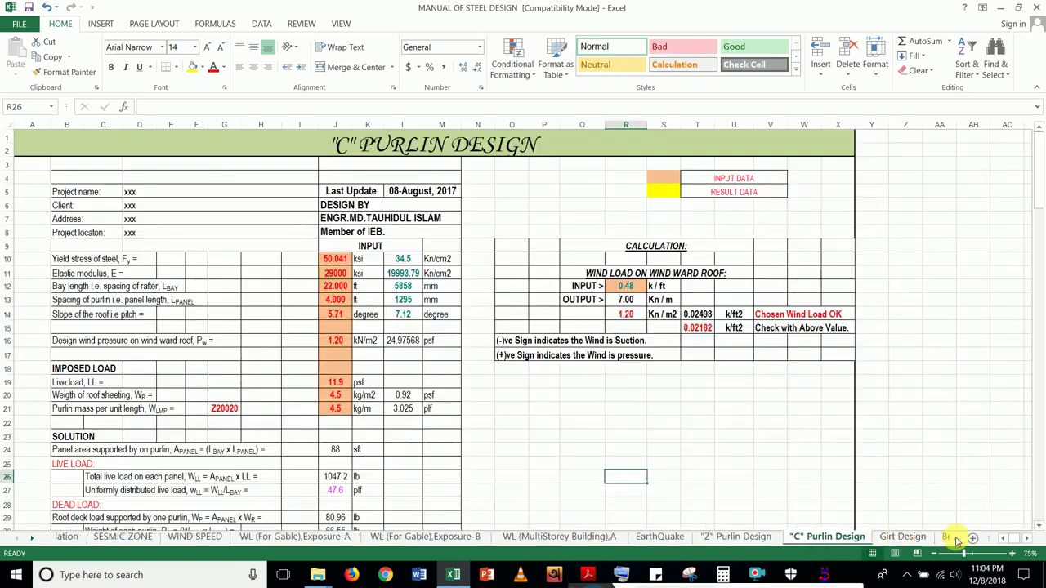
{"action": "left_click", "coordinate": [940, 537]}
{"action": "left_click", "coordinate": [957, 537]}
{"action": "left_click", "coordinate": [958, 538]}
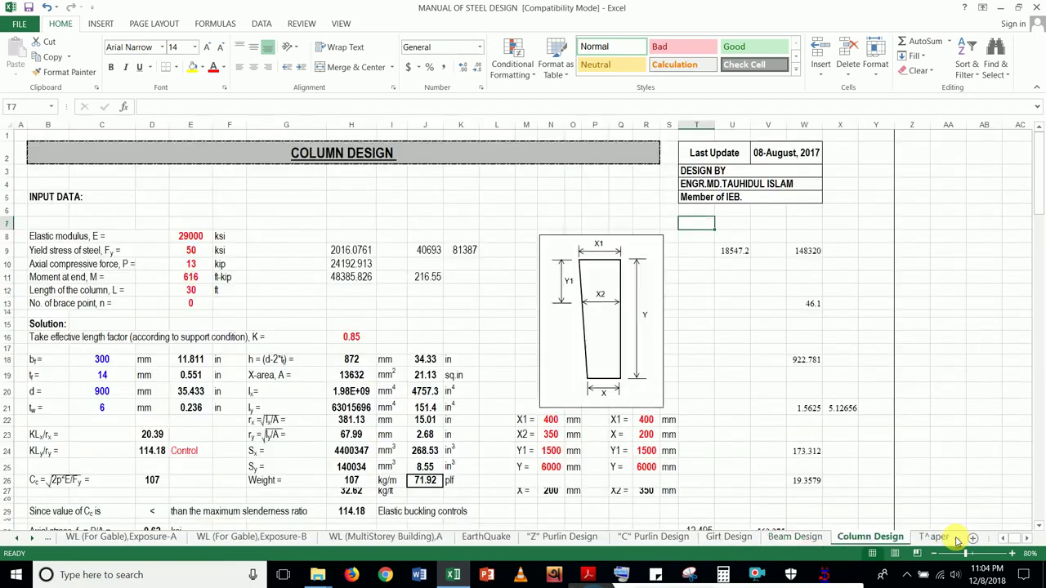
{"action": "left_click", "coordinate": [958, 538]}
{"action": "left_click", "coordinate": [956, 537]}
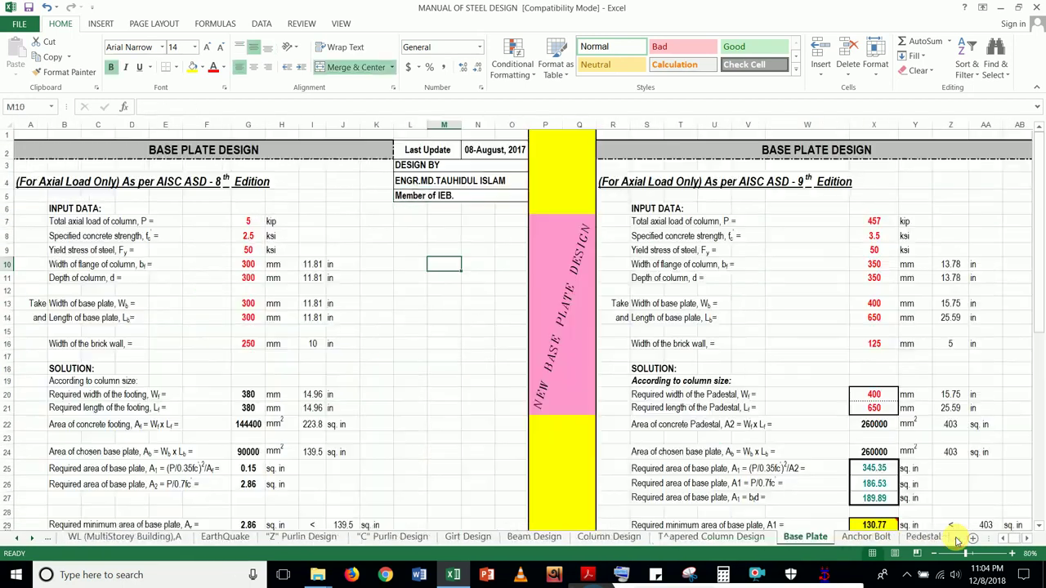
- Browse the remaining design sheets from Anchor Bolt through Concrete Mix Design and Beam Bearing Plates to Others
{"action": "left_click", "coordinate": [957, 537]}
{"action": "left_click", "coordinate": [957, 538]}
{"action": "left_click", "coordinate": [957, 539]}
{"action": "left_click", "coordinate": [956, 537]}
{"action": "left_click", "coordinate": [957, 537]}
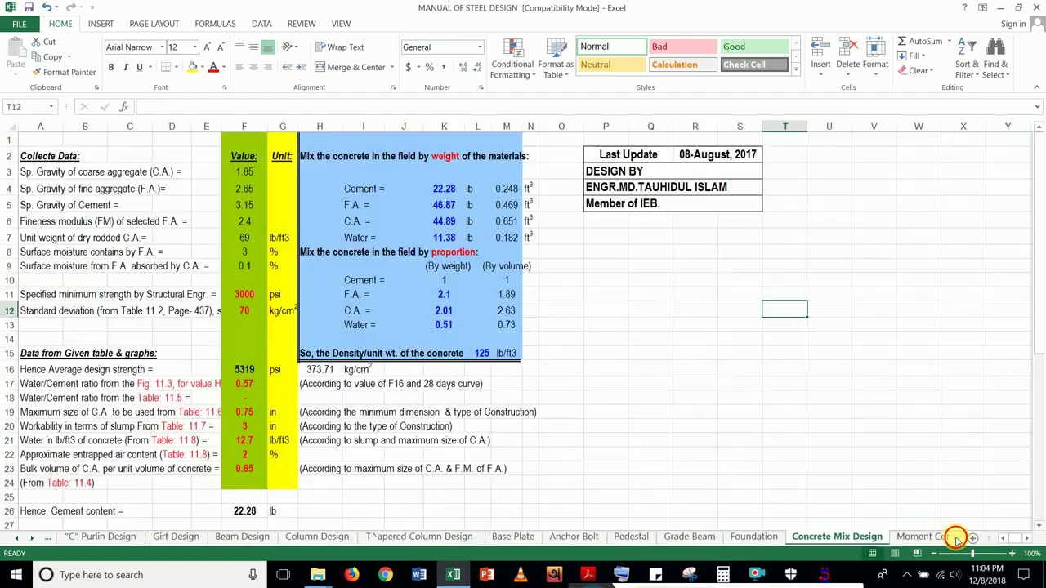
{"action": "left_click", "coordinate": [956, 538]}
{"action": "left_click", "coordinate": [956, 538]}
{"action": "left_click", "coordinate": [957, 539]}
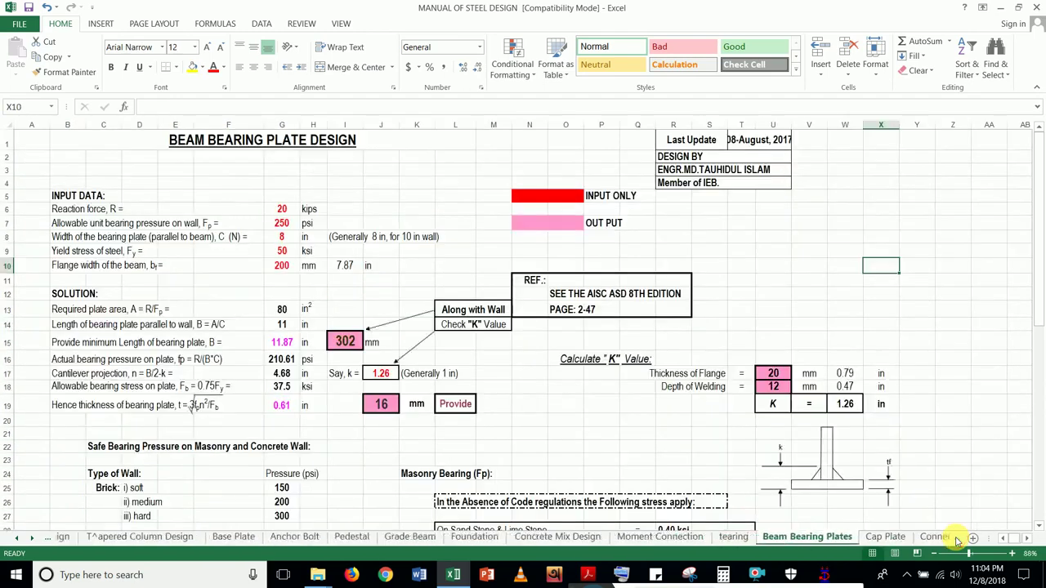
{"action": "left_click", "coordinate": [958, 538]}
{"action": "left_click", "coordinate": [957, 539]}
{"action": "left_click", "coordinate": [957, 538]}
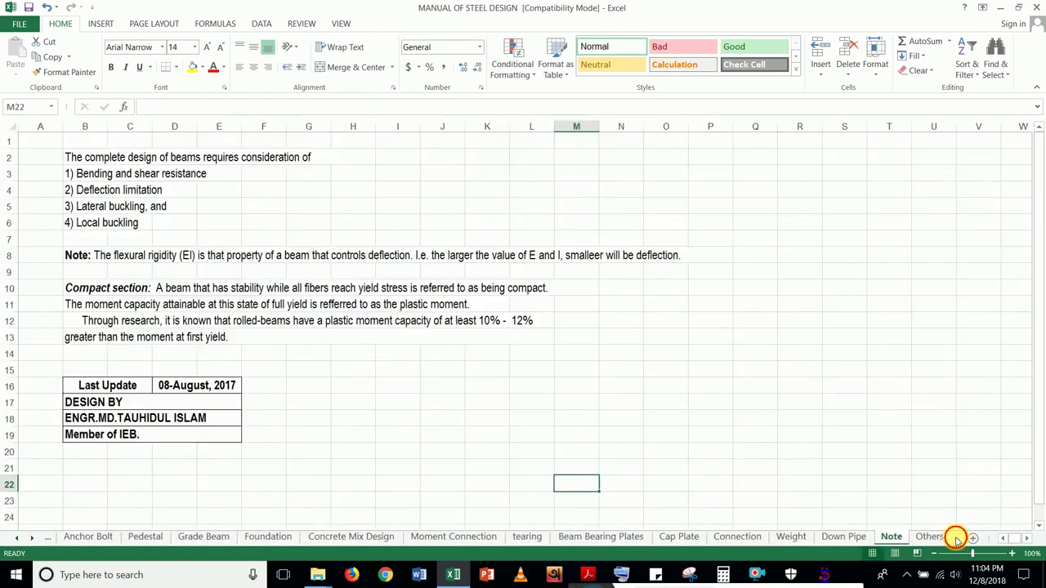
{"action": "left_click", "coordinate": [957, 538]}
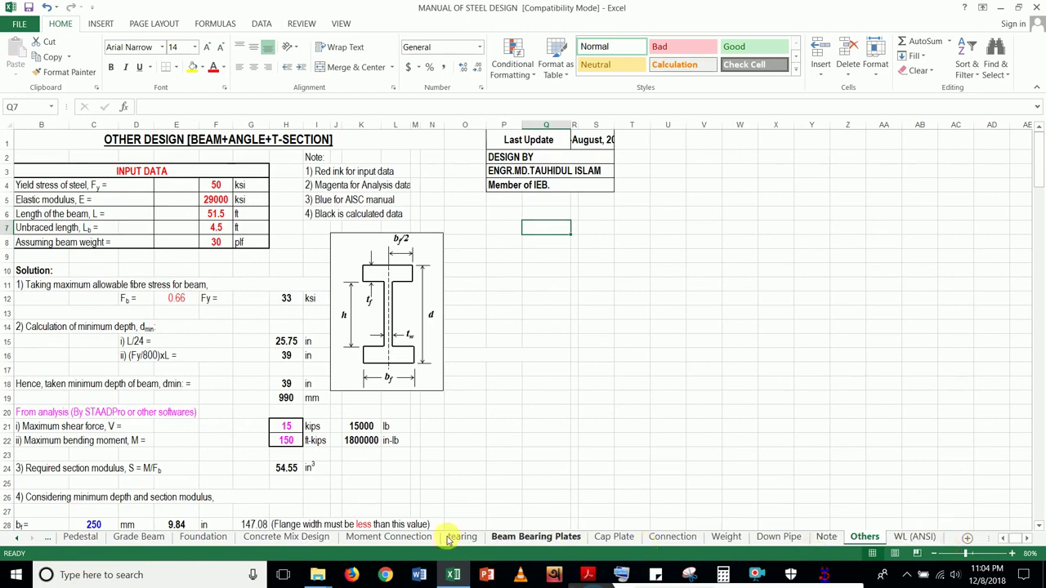
- Look back through the sheets from Foundation and Pedestal to the WL (MultiStorey Building),A wind load calculation
{"action": "left_click", "coordinate": [270, 537]}
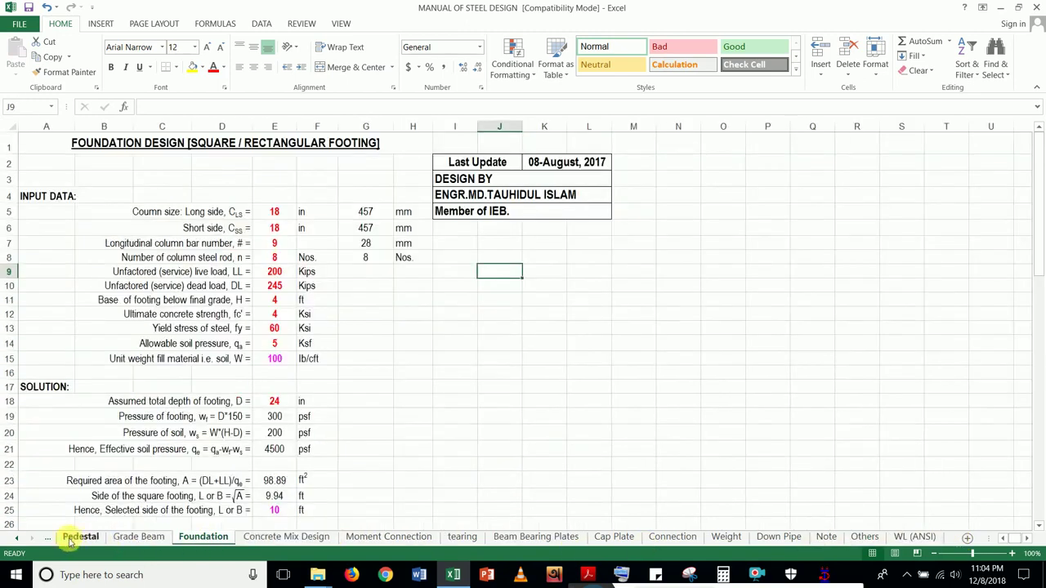
{"action": "left_click", "coordinate": [80, 538]}
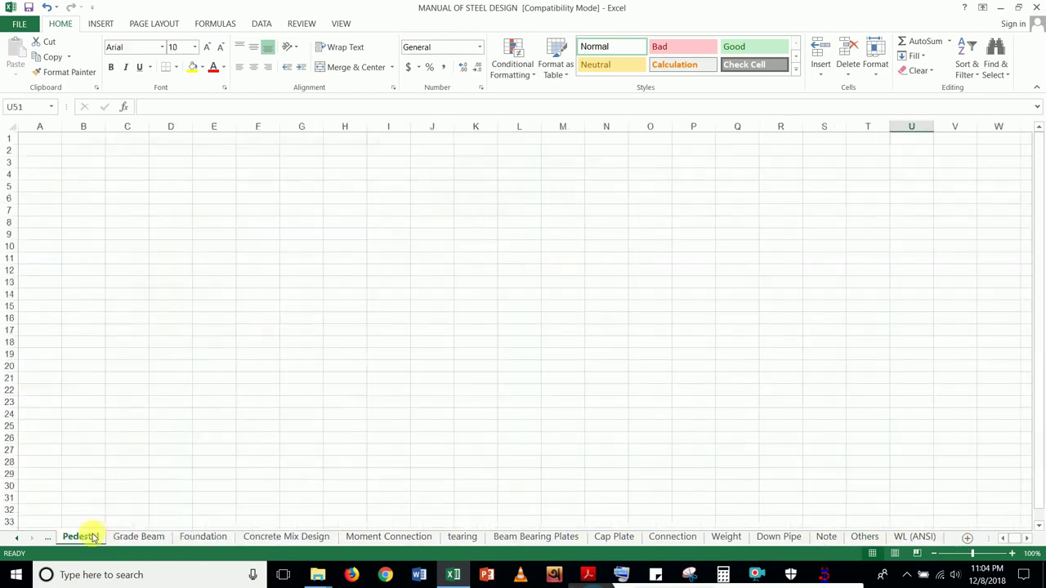
{"action": "left_click", "coordinate": [48, 540]}
{"action": "left_click", "coordinate": [48, 540]}
{"action": "left_click", "coordinate": [47, 540]}
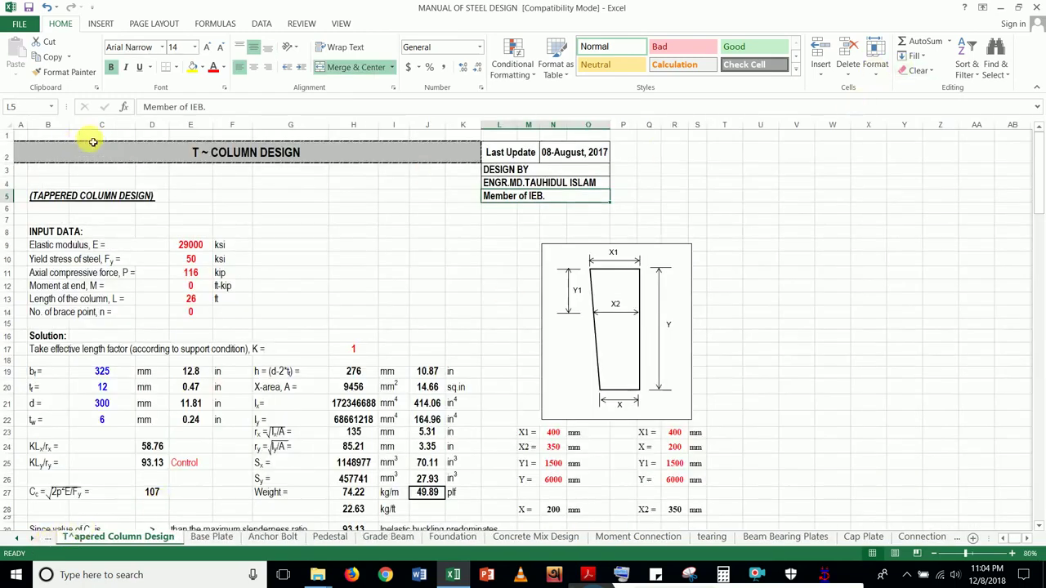
{"action": "left_click", "coordinate": [46, 539]}
{"action": "left_click", "coordinate": [46, 540]}
{"action": "left_click", "coordinate": [46, 540]}
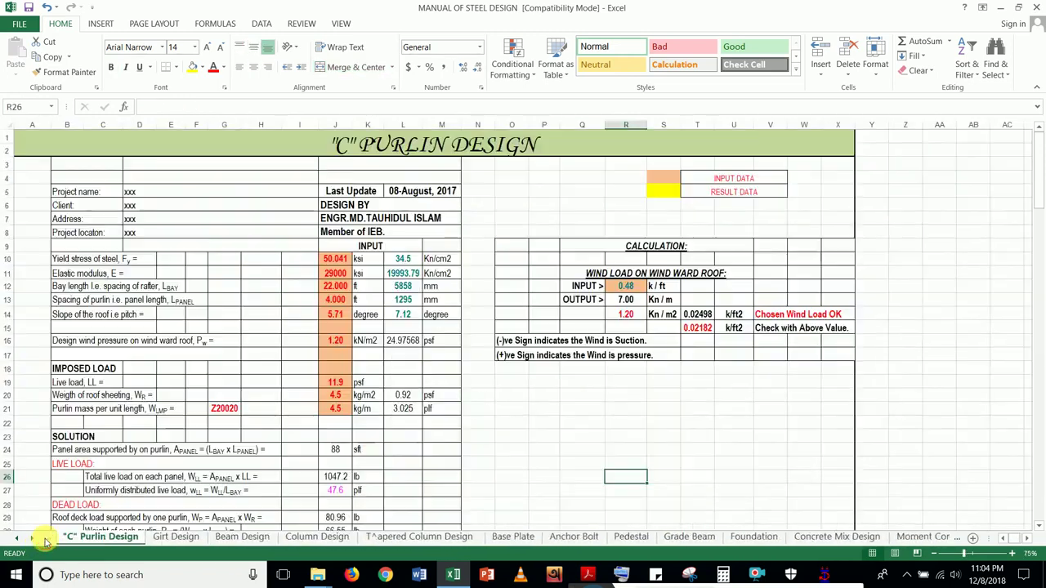
{"action": "left_click", "coordinate": [48, 542]}
{"action": "left_click", "coordinate": [46, 541]}
{"action": "left_click", "coordinate": [46, 541]}
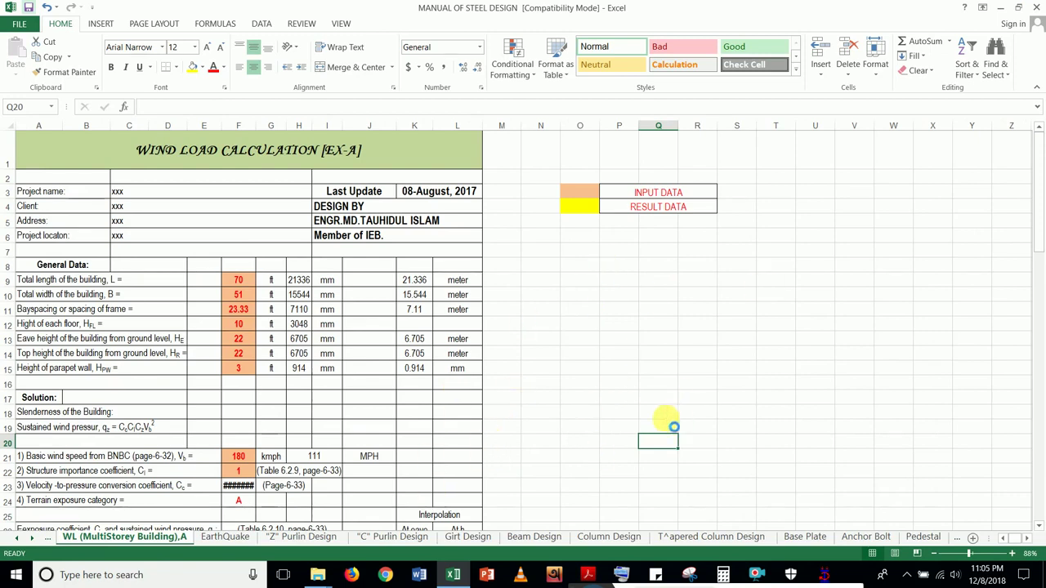
- Minimize the workbook and the Interpolation & Unit Conversion folder window, and switch to the steel building model in STAAD.Pro
{"action": "left_click", "coordinate": [816, 538]}
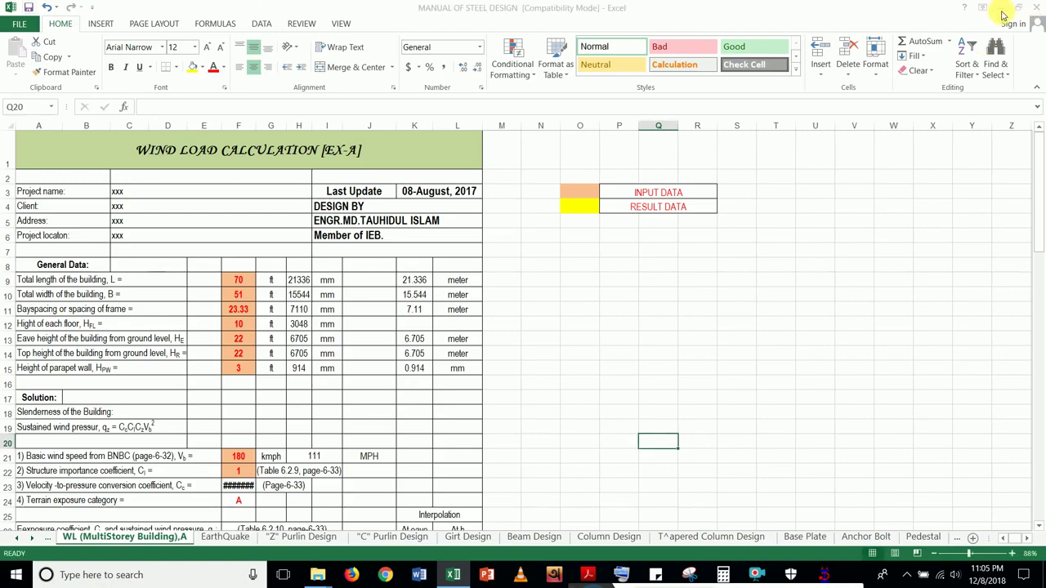
{"action": "left_click", "coordinate": [1000, 7]}
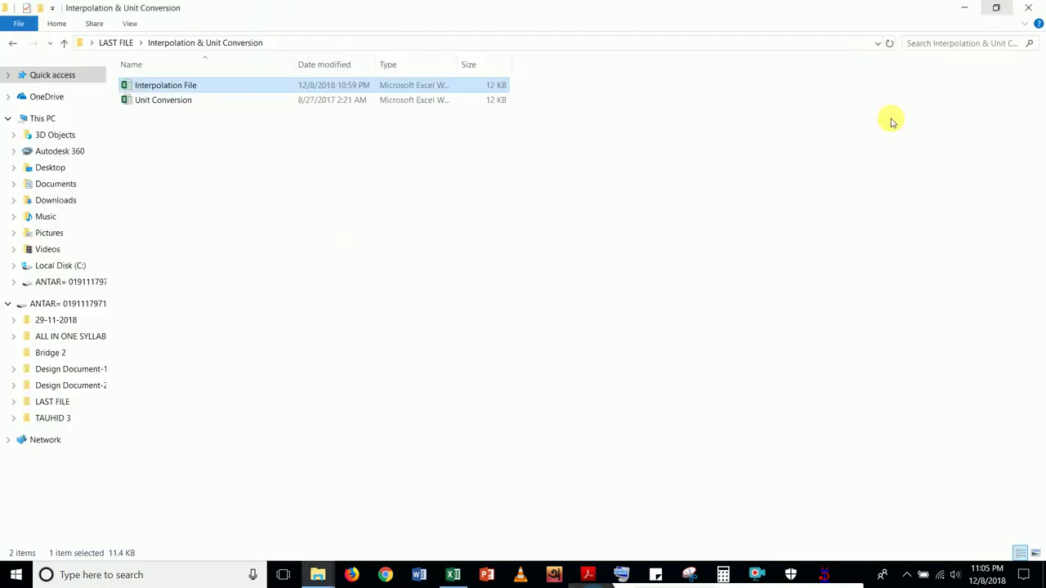
{"action": "left_click", "coordinate": [965, 7]}
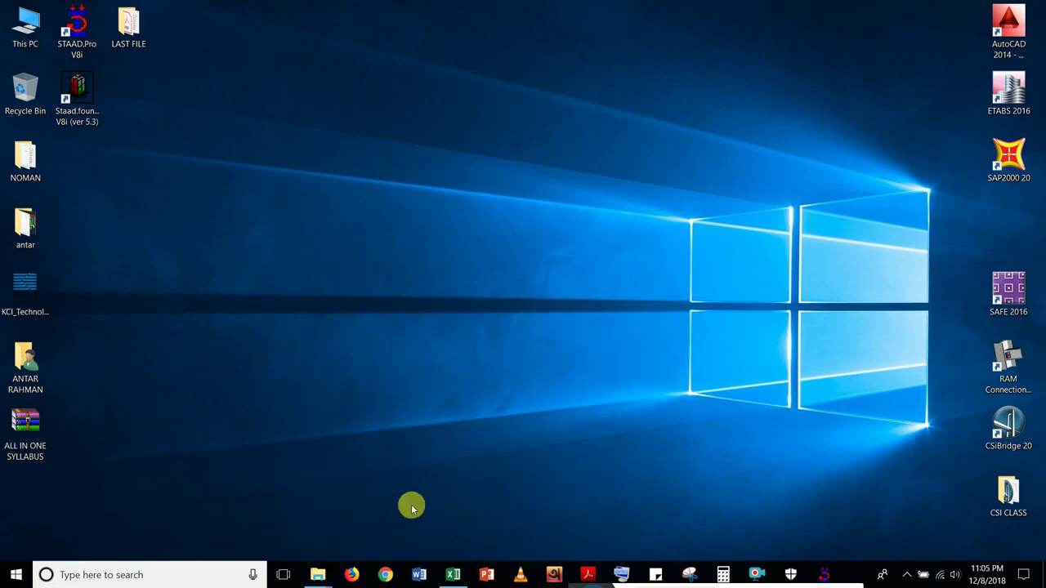
{"action": "left_click", "coordinate": [826, 572]}
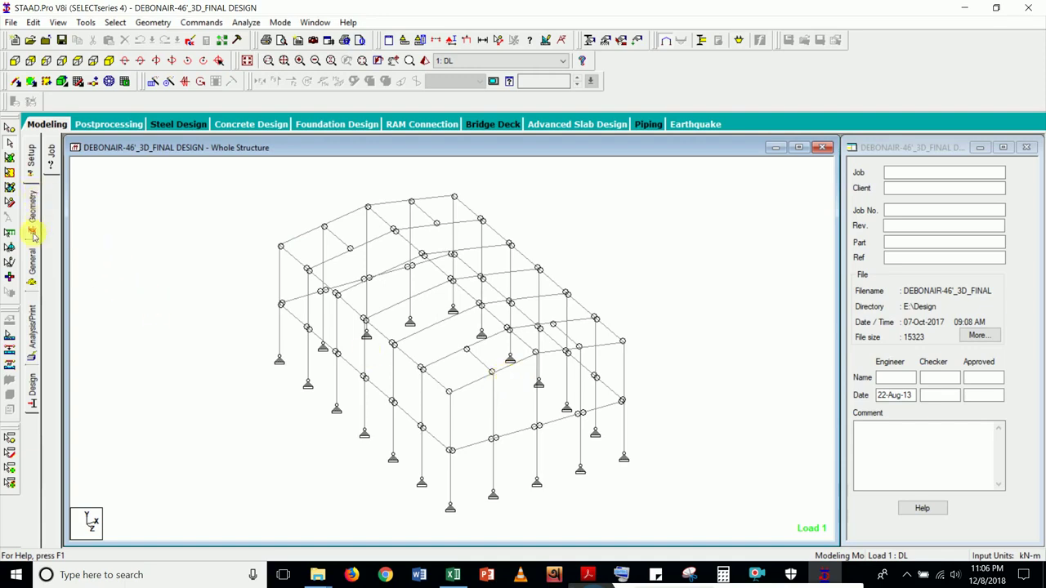
- Review the section properties of the whole structure, checking which members use each Taper section and RD25
{"action": "left_click", "coordinate": [33, 269]}
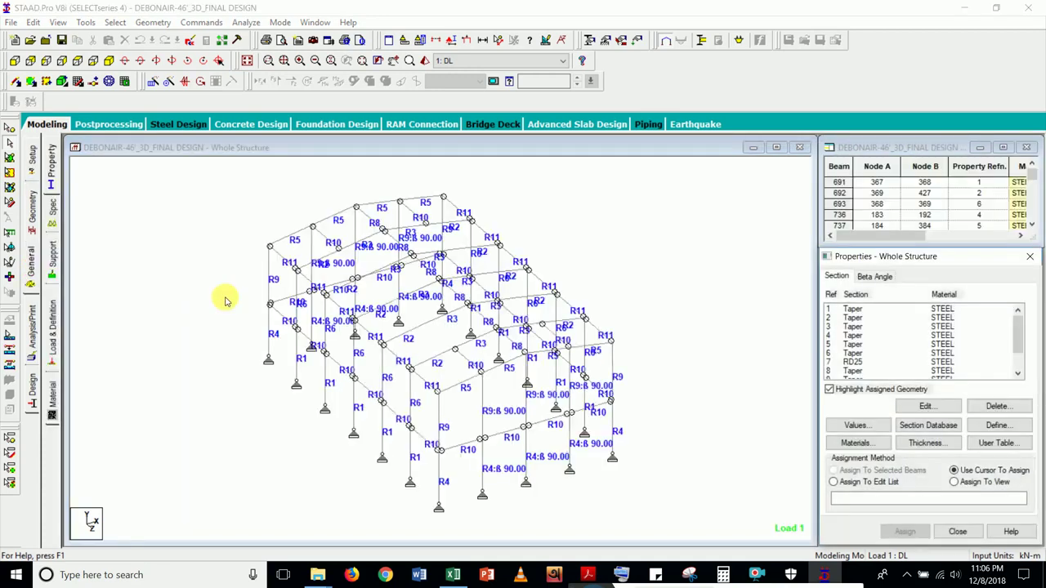
{"action": "left_click", "coordinate": [849, 310]}
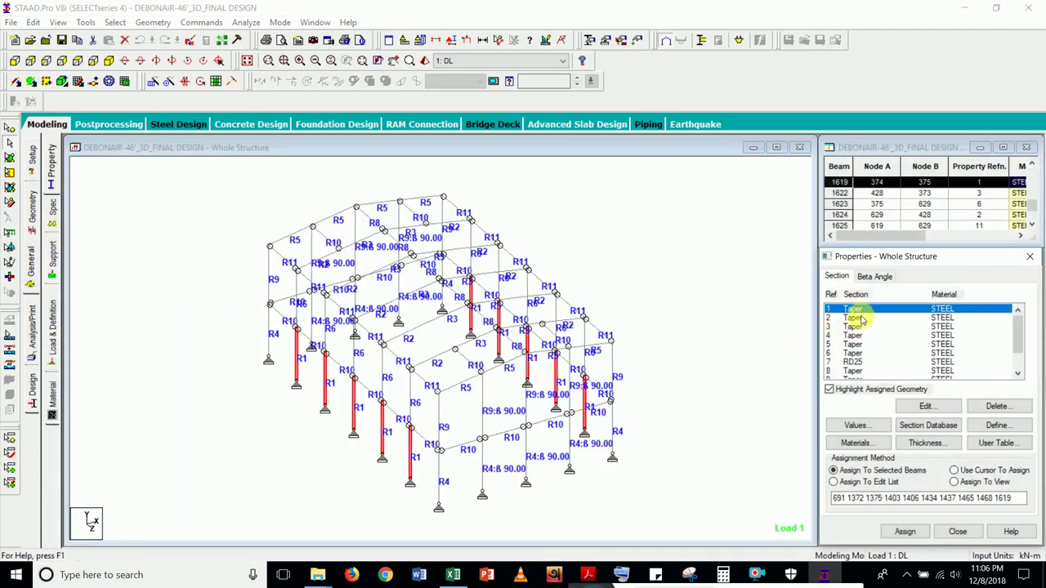
{"action": "left_click", "coordinate": [859, 319]}
{"action": "left_click", "coordinate": [855, 327]}
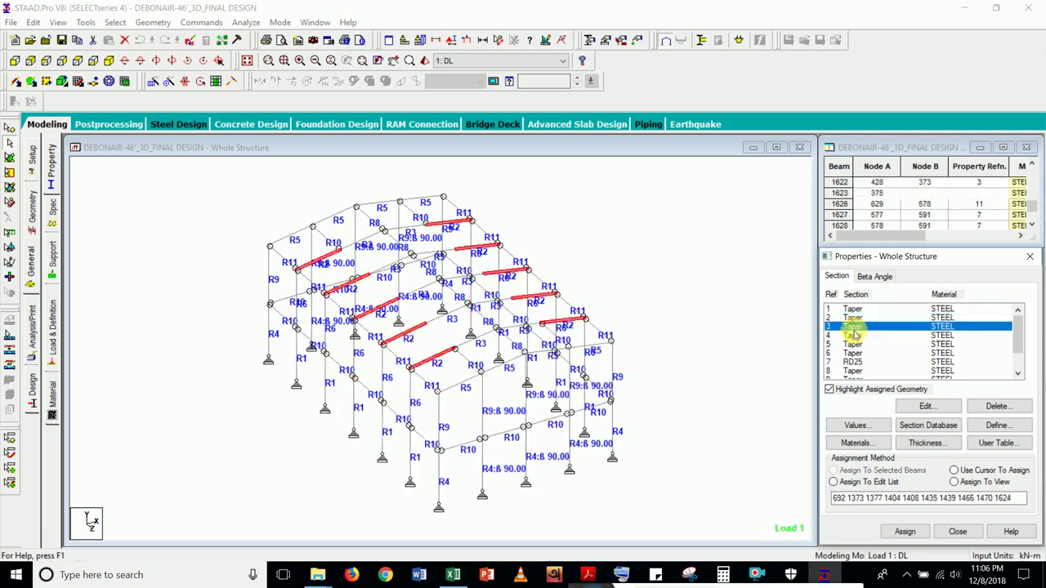
{"action": "left_click", "coordinate": [853, 336]}
{"action": "left_click", "coordinate": [852, 345]}
{"action": "left_click", "coordinate": [854, 353]}
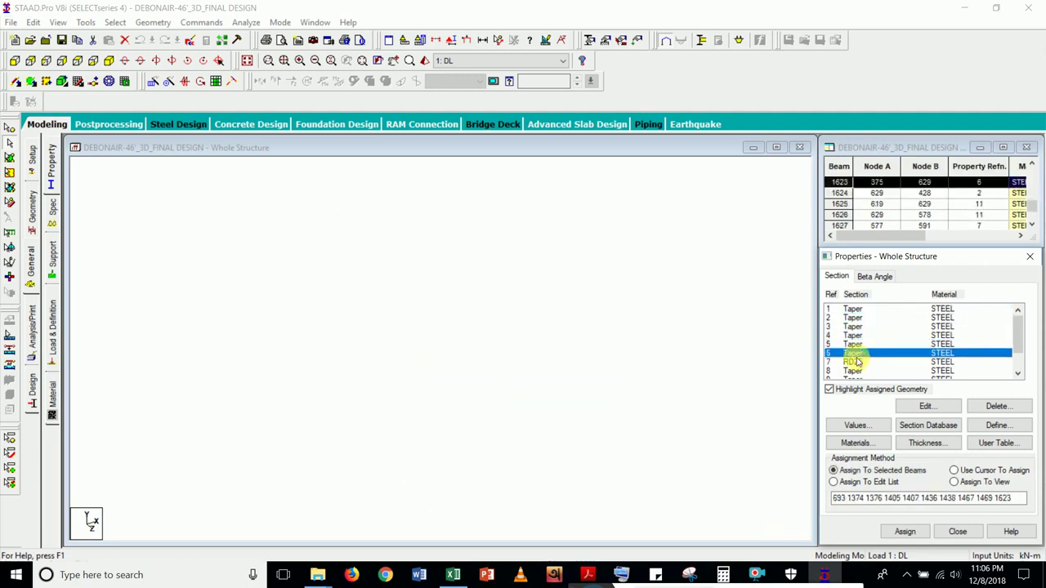
{"action": "left_click", "coordinate": [857, 369]}
{"action": "left_click", "coordinate": [859, 362]}
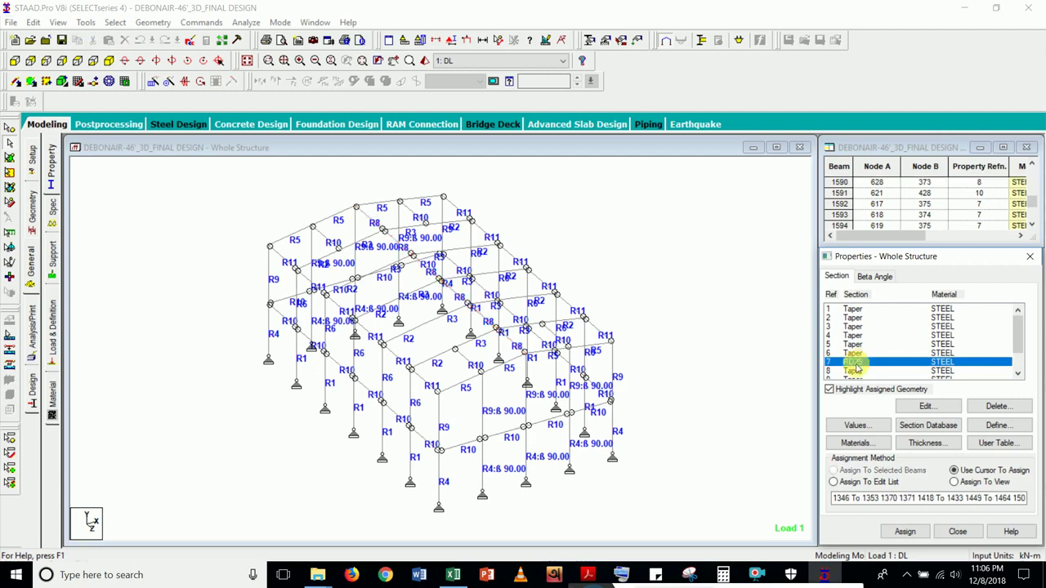
{"action": "scroll", "coordinate": [857, 367], "scroll_direction": "down", "scroll_amount": 1}
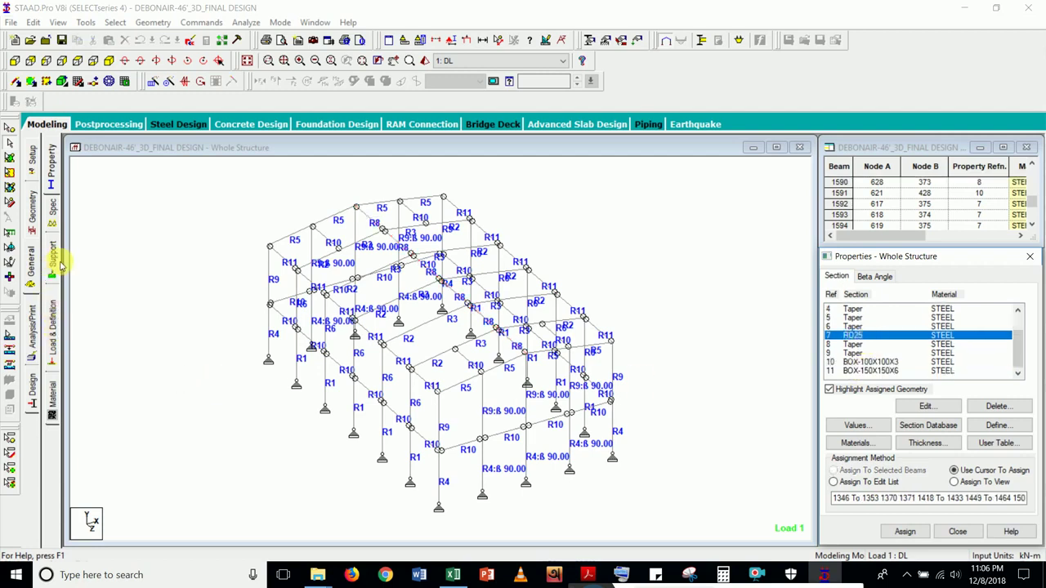
- Review the beam releases by showing where START MP 0.99 is assigned and inspecting two longitudinal beams
{"action": "left_click", "coordinate": [52, 209]}
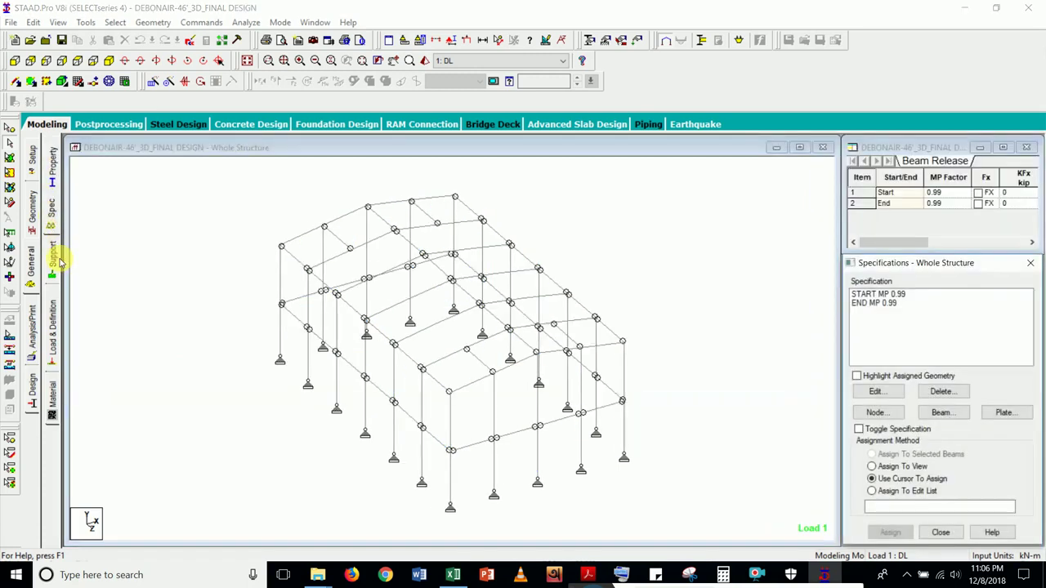
{"action": "left_click", "coordinate": [902, 295]}
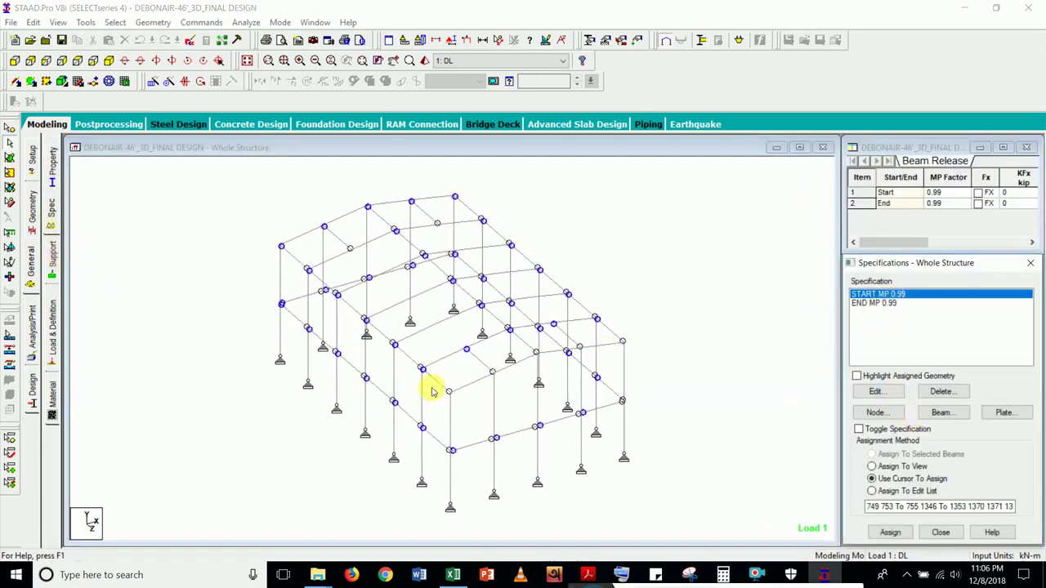
{"action": "left_click", "coordinate": [380, 390]}
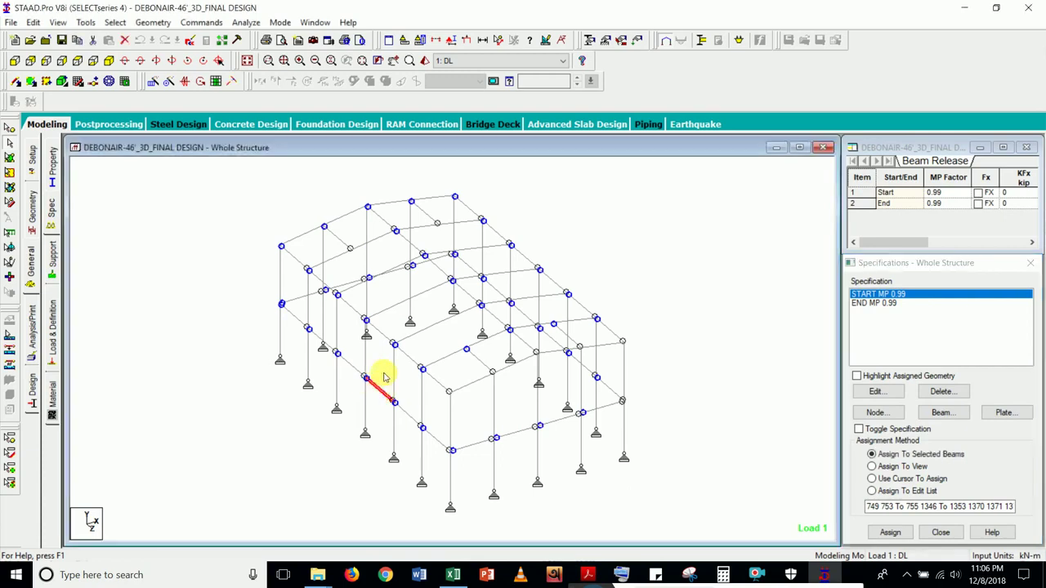
{"action": "left_click", "coordinate": [380, 332]}
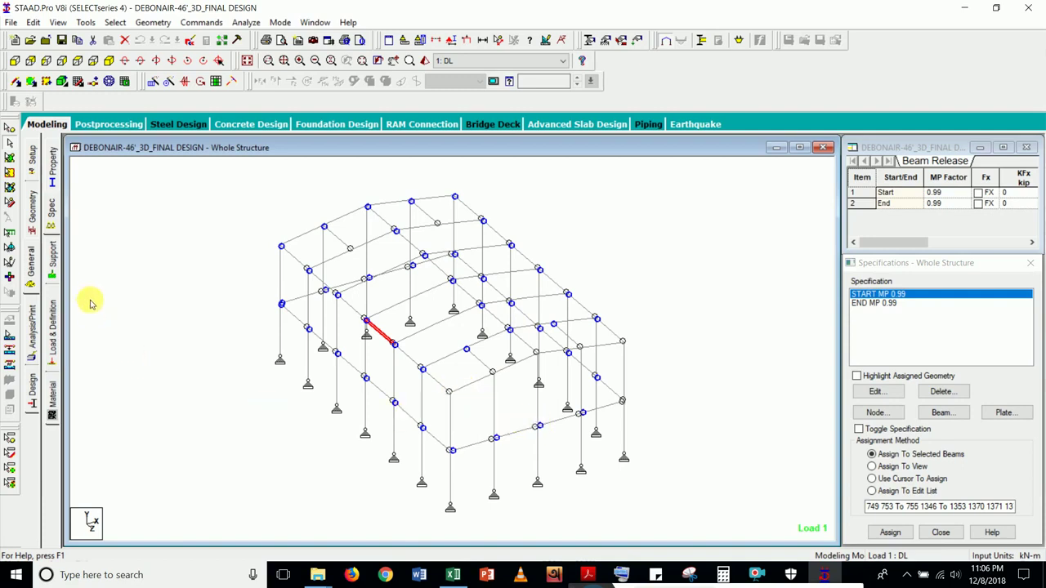
- Show the model's load definitions and load case details, and select Seismic Definitions
{"action": "left_click", "coordinate": [52, 331]}
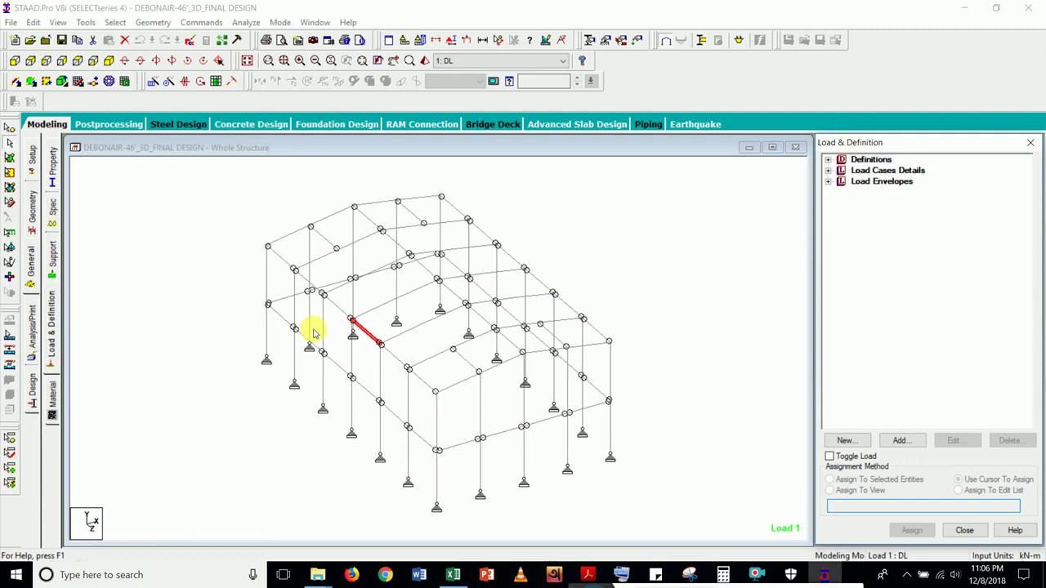
{"action": "left_click", "coordinate": [828, 171]}
{"action": "left_click", "coordinate": [828, 160]}
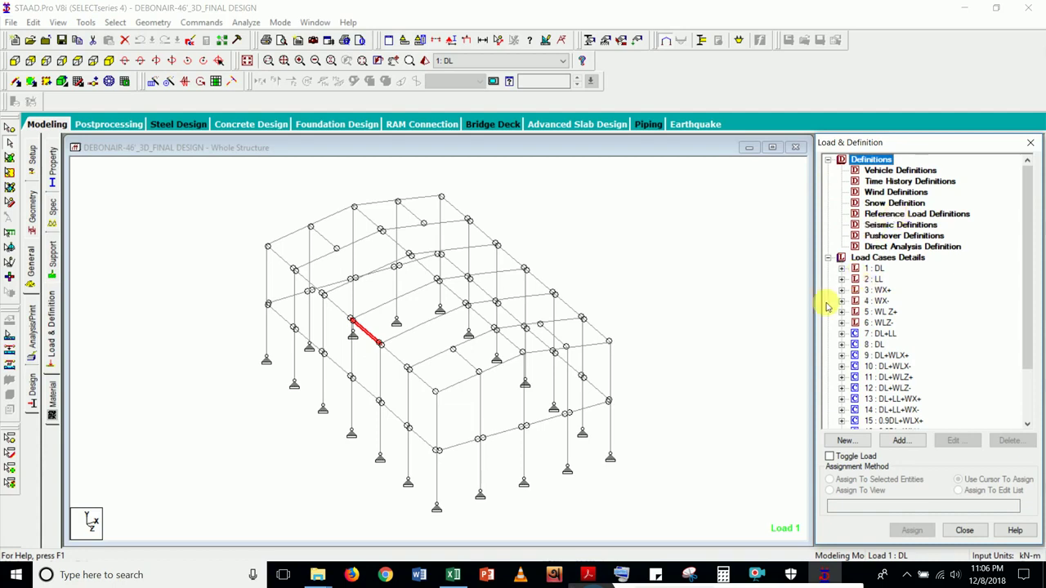
{"action": "left_click", "coordinate": [879, 227]}
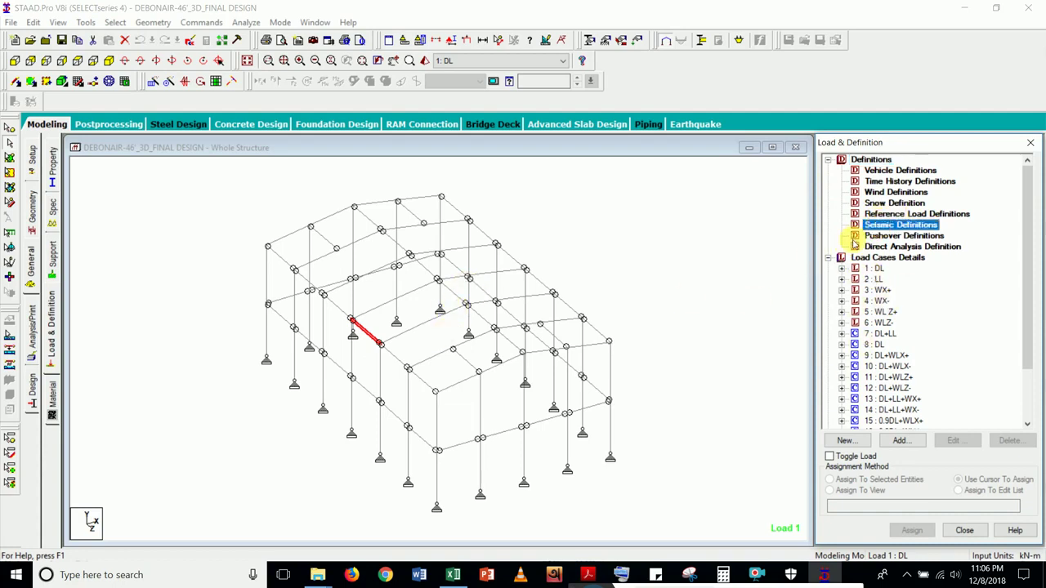
- Accept Meter and KiloNewton as the current input units and select Seismic Definitions again
{"action": "left_click", "coordinate": [401, 40]}
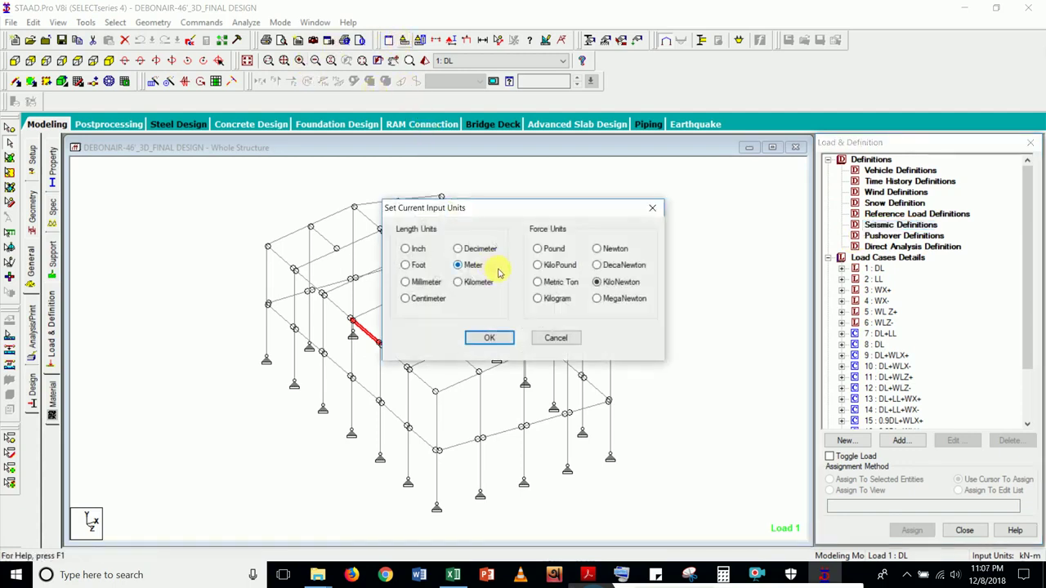
{"action": "left_click", "coordinate": [490, 337]}
{"action": "left_click", "coordinate": [873, 227]}
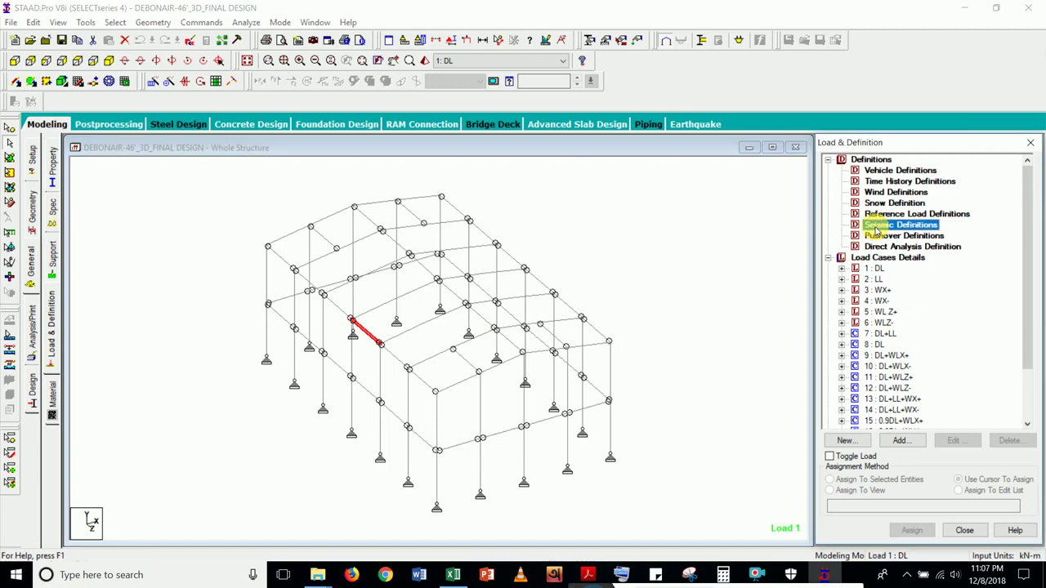
- Start a new seismic parameters definition of type UBC 1994 and set its zone factor to 0.15
{"action": "left_click", "coordinate": [900, 440]}
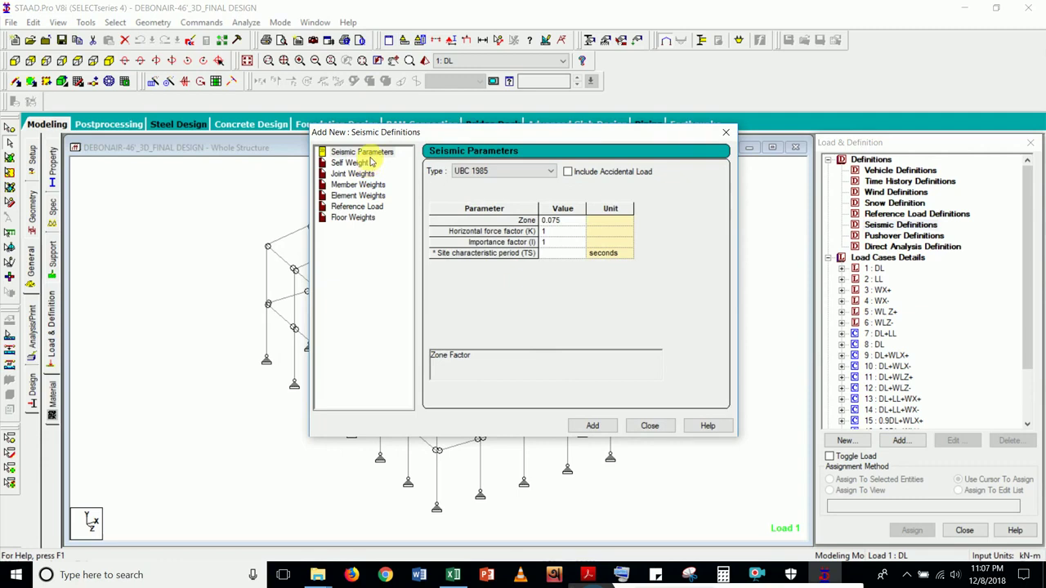
{"action": "left_click", "coordinate": [536, 170]}
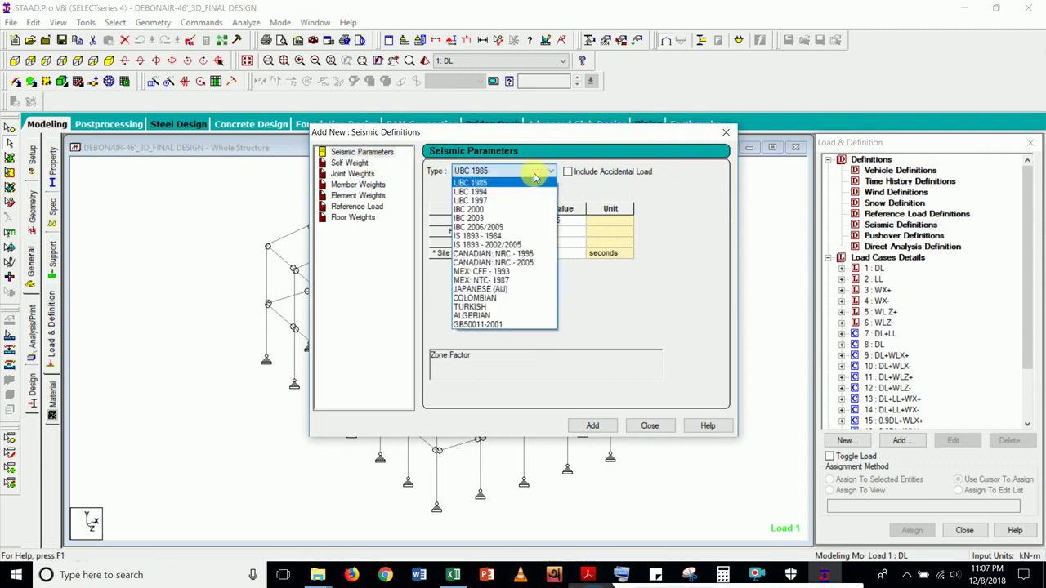
{"action": "left_click", "coordinate": [520, 192]}
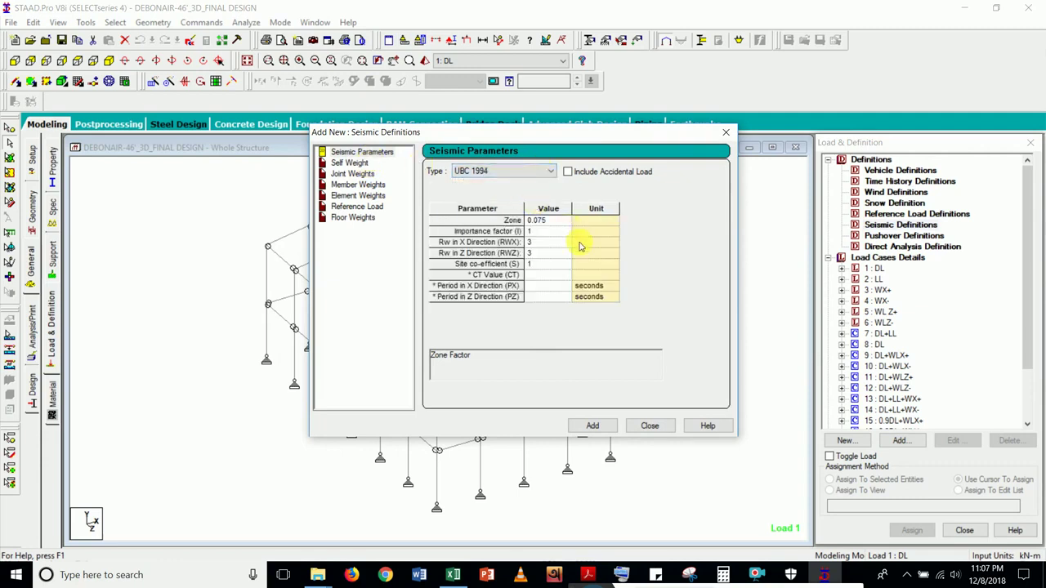
{"action": "left_click", "coordinate": [556, 222]}
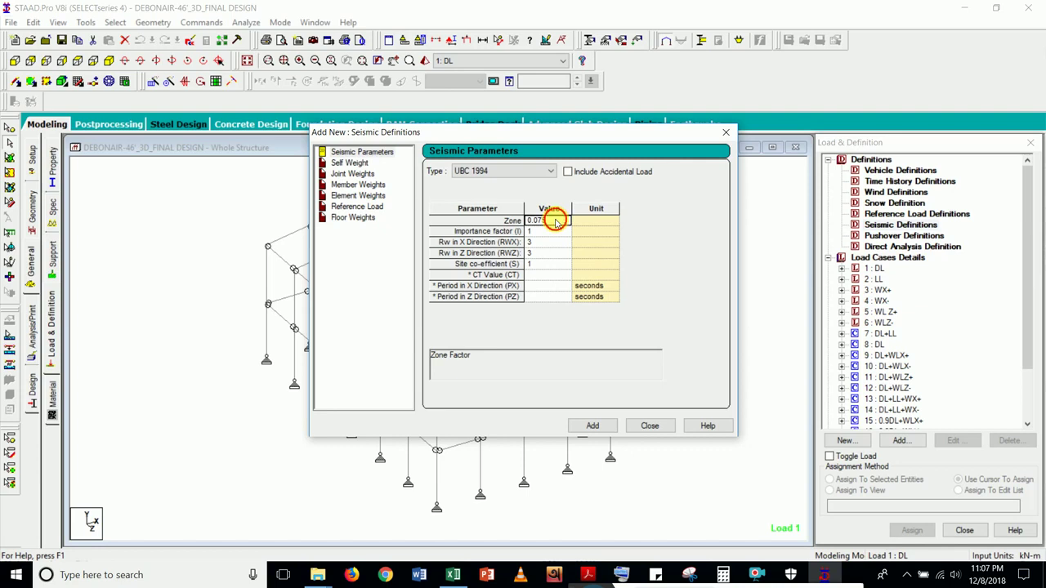
{"action": "left_click_drag", "start_coordinate": [556, 223], "coordinate": [549, 224]}
{"action": "type", "text": "0.15"}
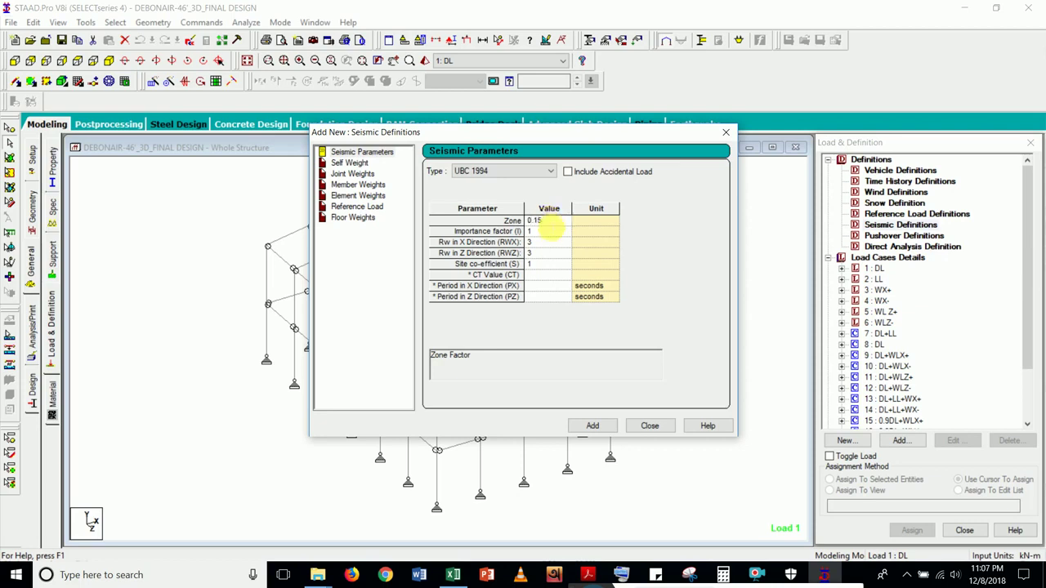
- Set Rw to 6 in both the X and Z directions and the site coefficient to 1.5
{"action": "left_click", "coordinate": [535, 244]}
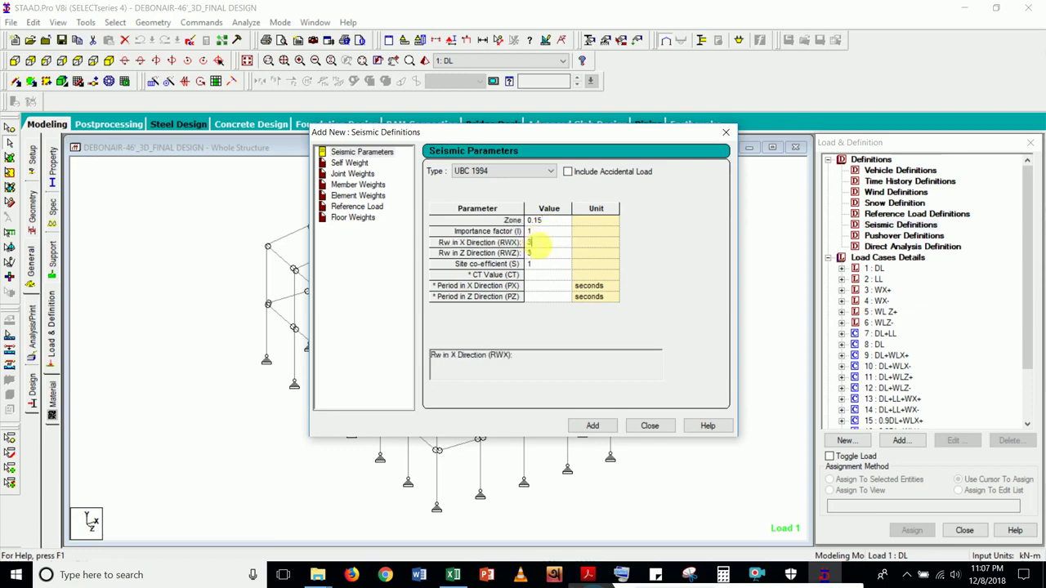
{"action": "left_click", "coordinate": [540, 244]}
{"action": "type", "text": "6"}
{"action": "left_click", "coordinate": [538, 254]}
{"action": "left_click", "coordinate": [540, 256]}
{"action": "type", "text": "6"}
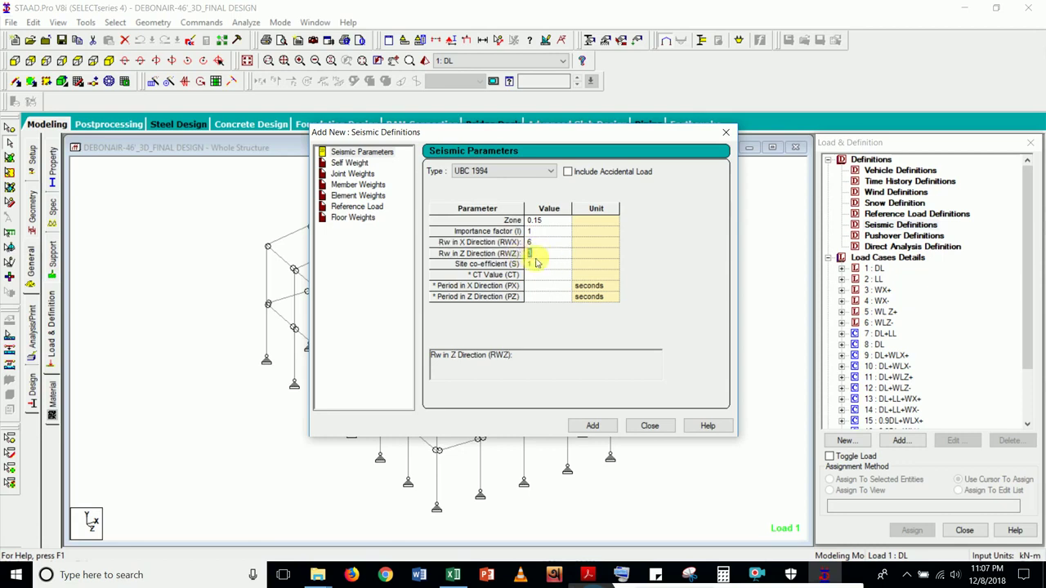
{"action": "left_click", "coordinate": [537, 265]}
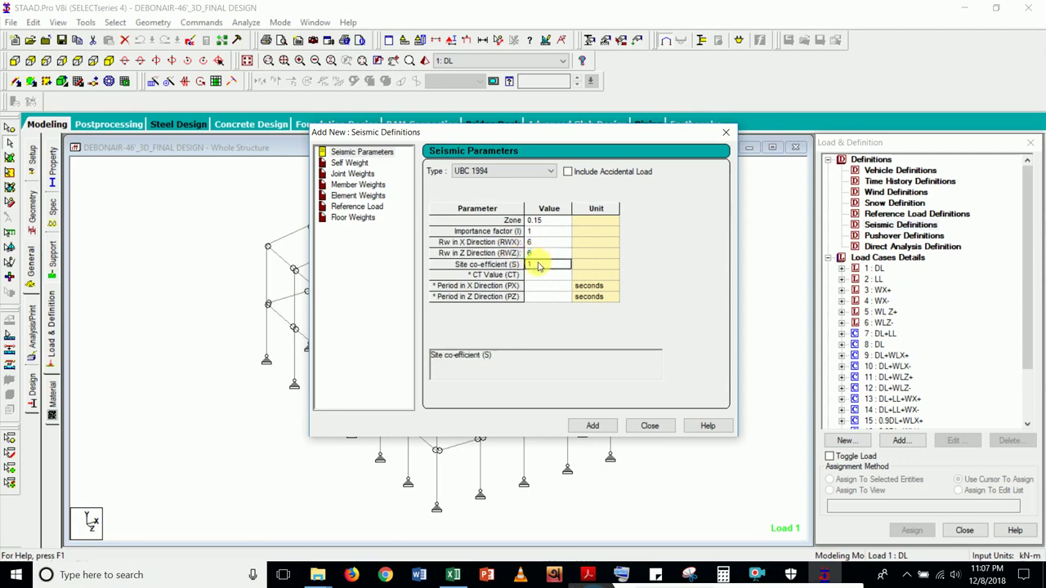
{"action": "left_click", "coordinate": [553, 264]}
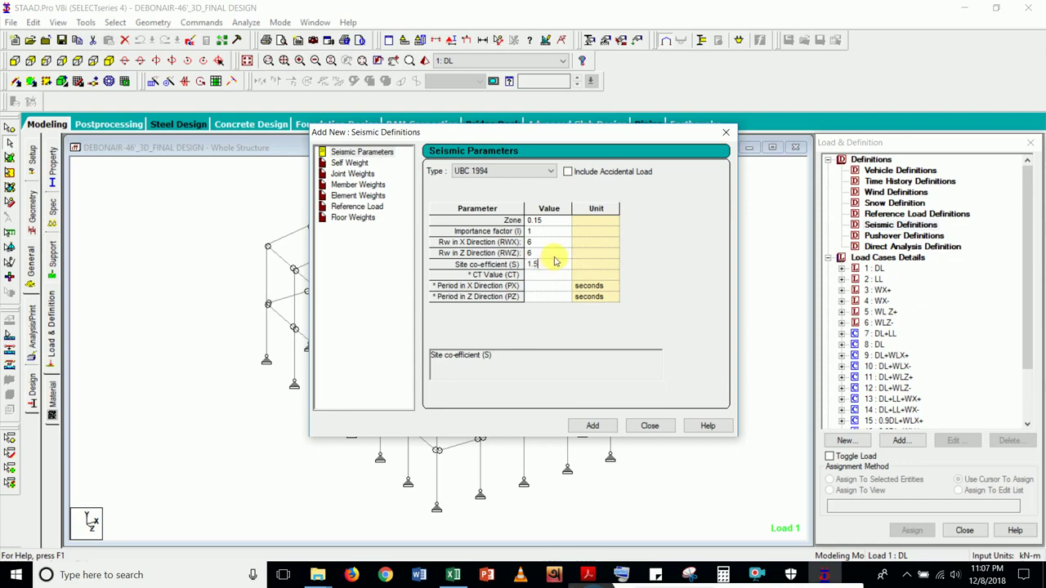
{"action": "type", "text": ".5"}
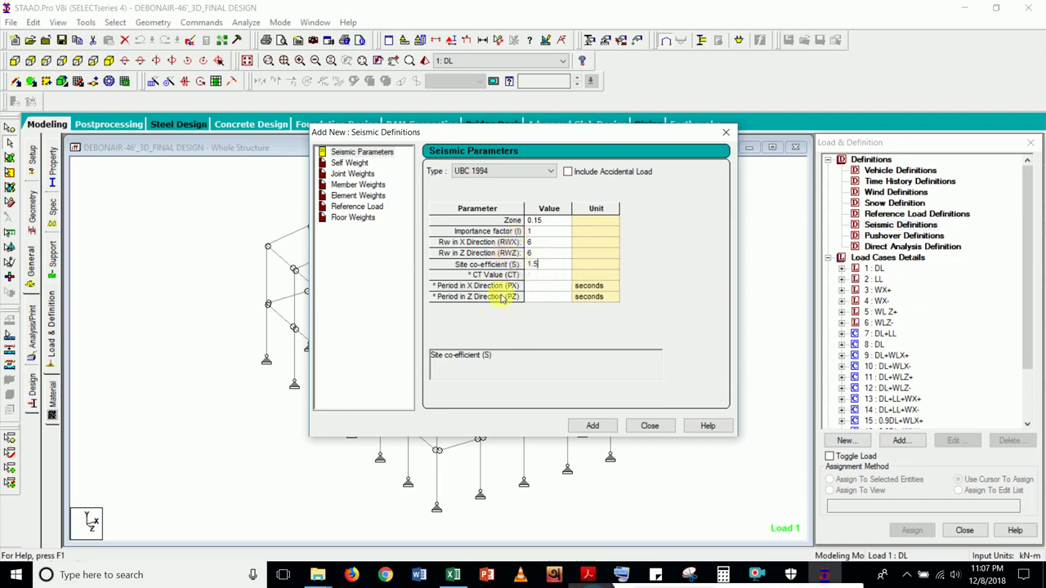
- Set the CT value to 0.083 and close the seismic definition dialog
{"action": "left_click", "coordinate": [537, 276]}
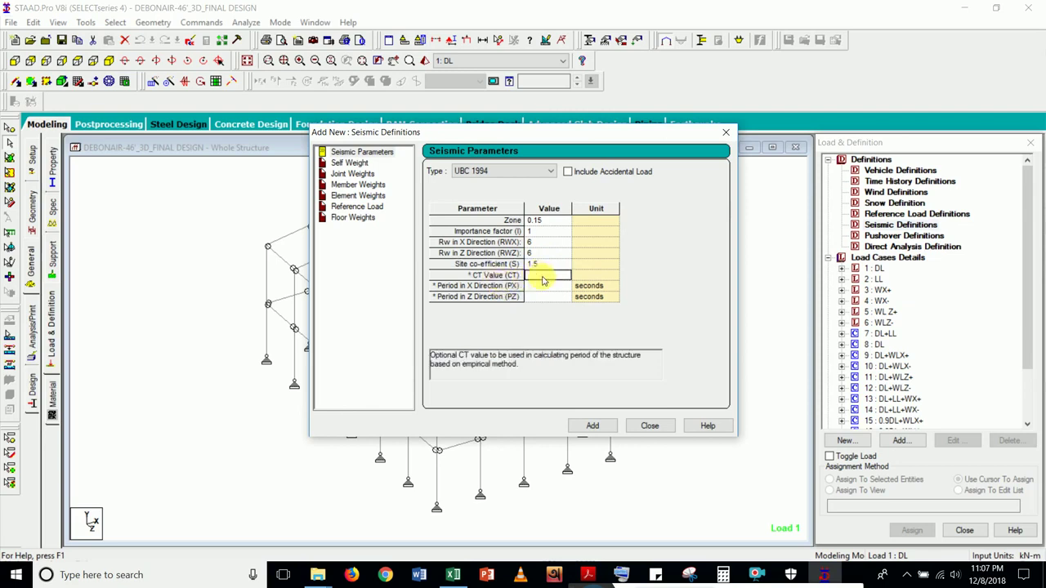
{"action": "type", "text": "0"}
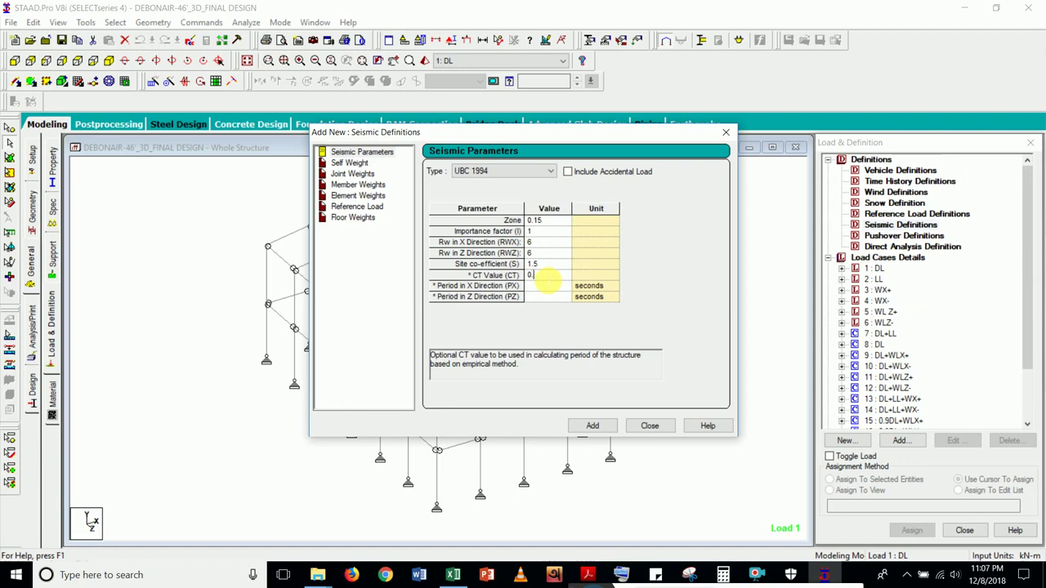
{"action": "type", "text": ".083"}
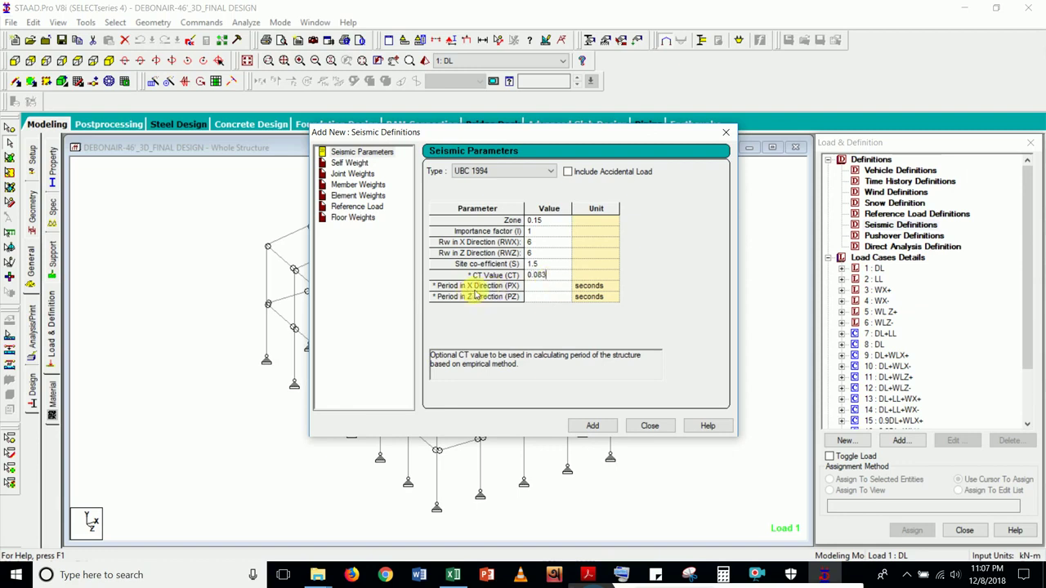
{"action": "left_click", "coordinate": [596, 425]}
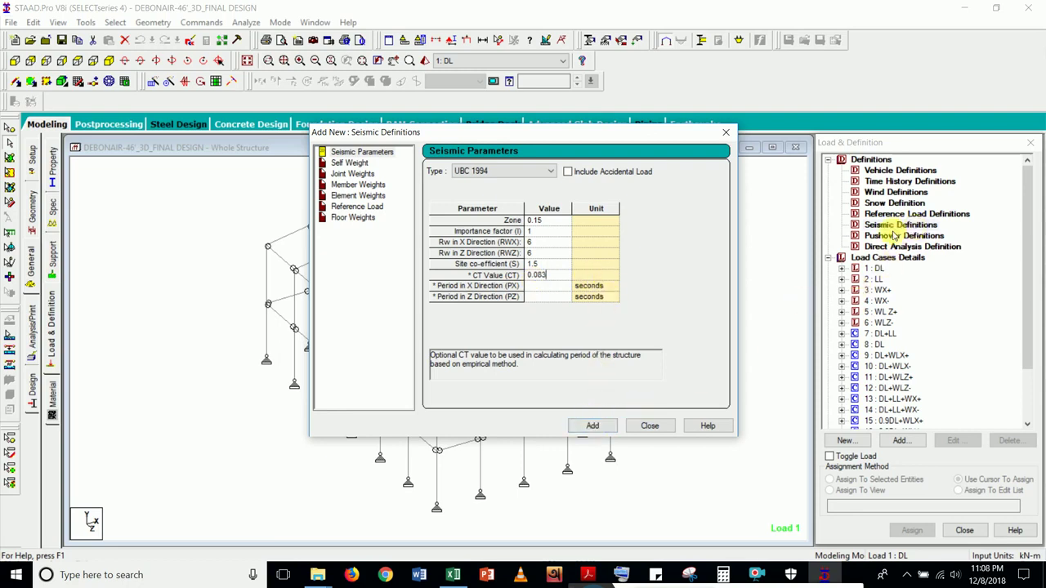
{"action": "left_click", "coordinate": [648, 425]}
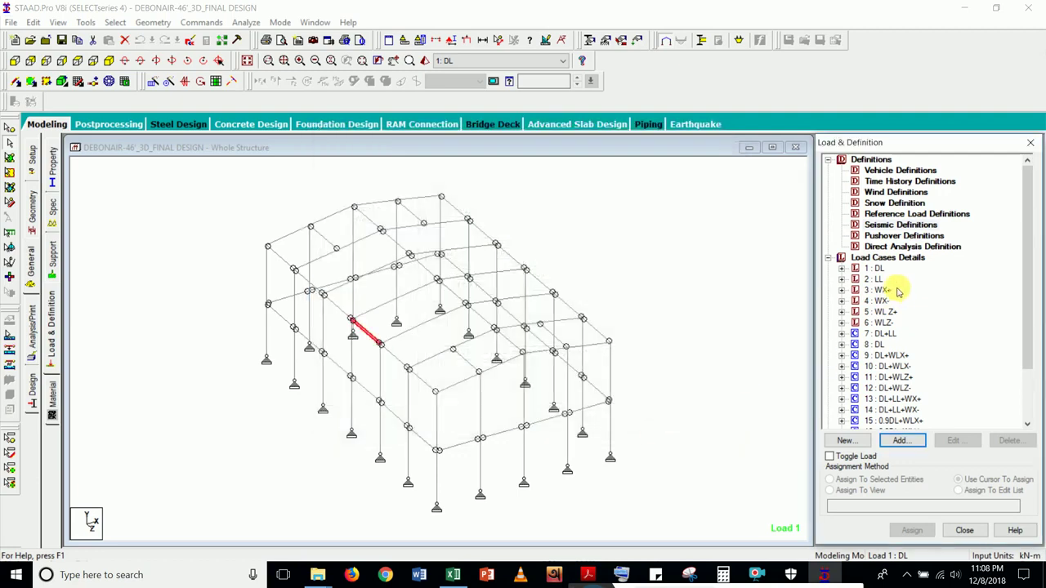
- Clear the beam selection in the model and collapse the Definitions group in the load tree
{"action": "scroll", "coordinate": [895, 286], "scroll_direction": "down", "scroll_amount": 2}
{"action": "scroll", "coordinate": [897, 237], "scroll_direction": "up", "scroll_amount": 2}
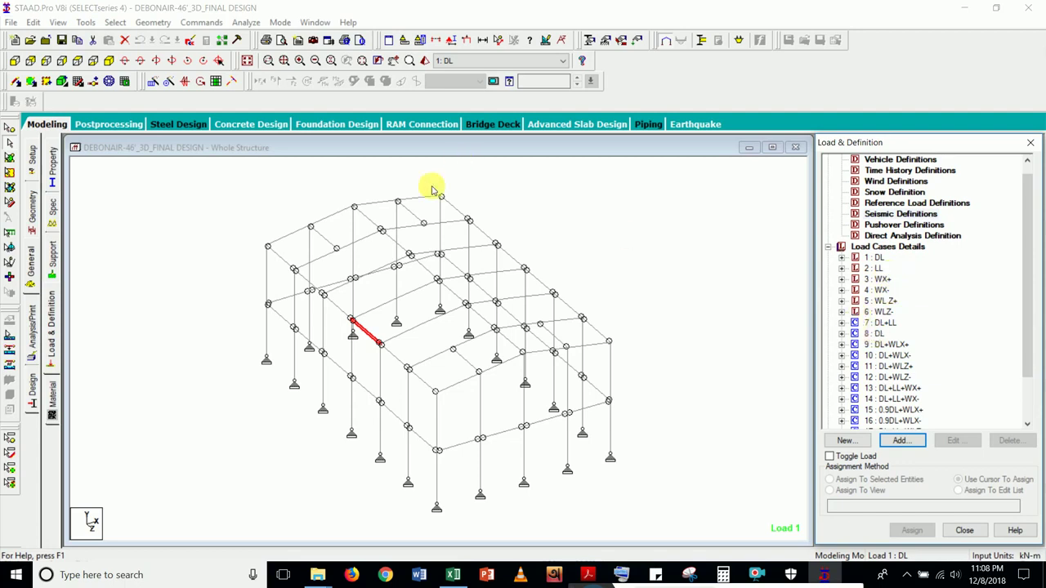
{"action": "left_click", "coordinate": [697, 178]}
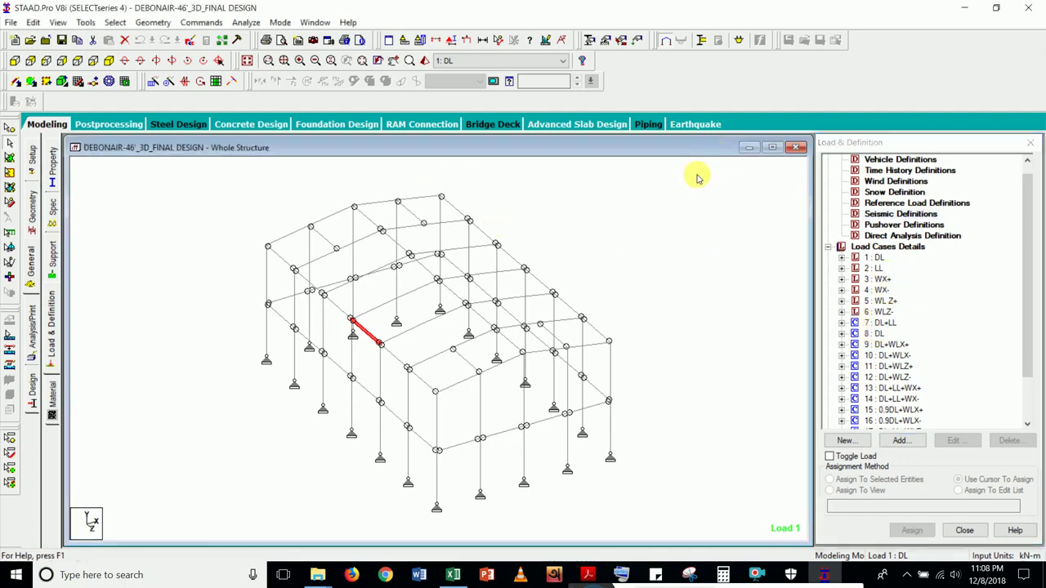
{"action": "left_click", "coordinate": [679, 237]}
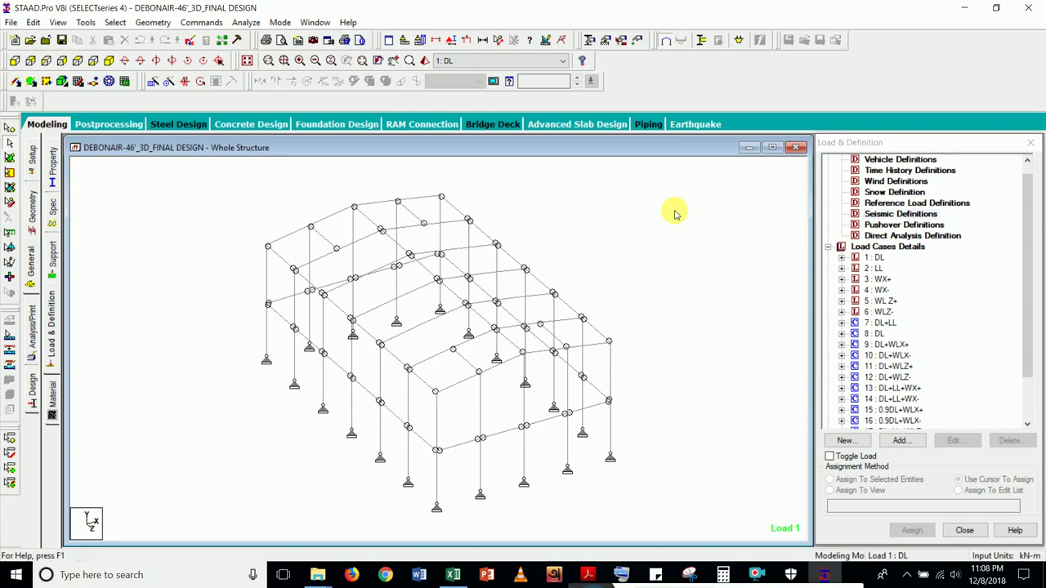
{"action": "scroll", "coordinate": [912, 195], "scroll_direction": "up", "scroll_amount": 1}
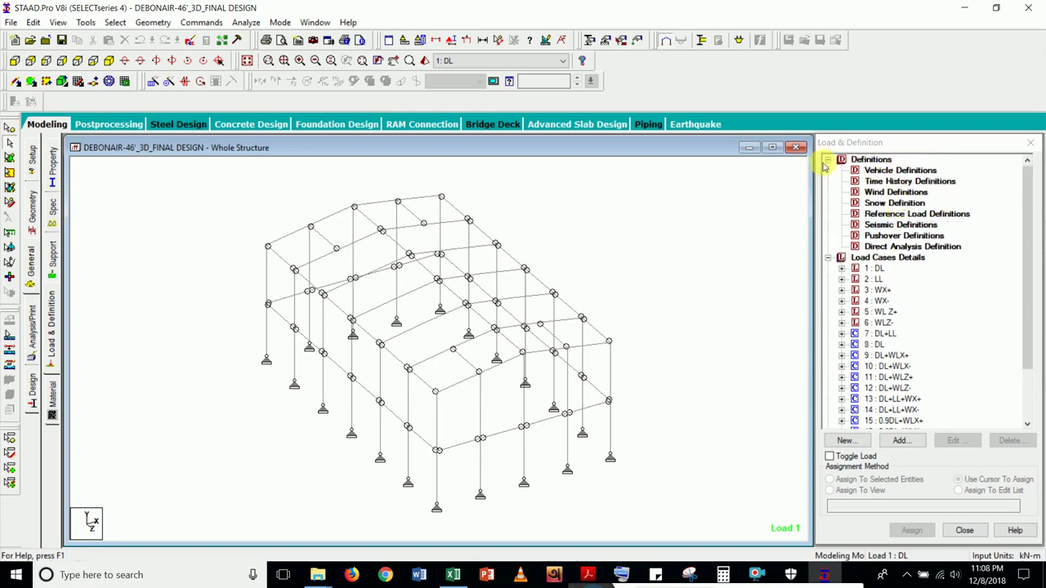
{"action": "left_click", "coordinate": [827, 160]}
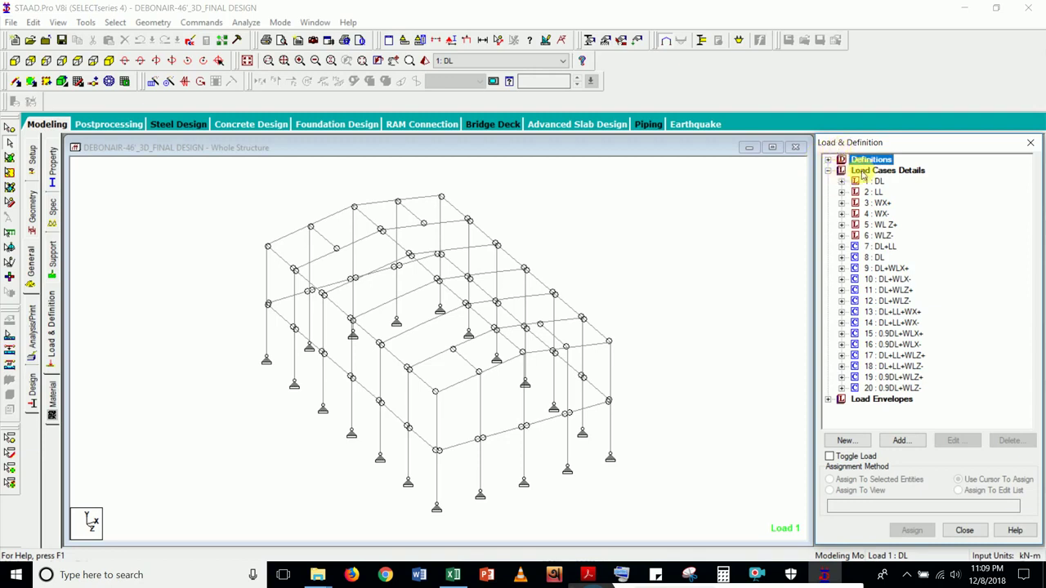
- Show which rafters carry the two uniform GY loads of the DL load case, -0.48 and -0.24 kN/m
{"action": "left_click", "coordinate": [843, 181]}
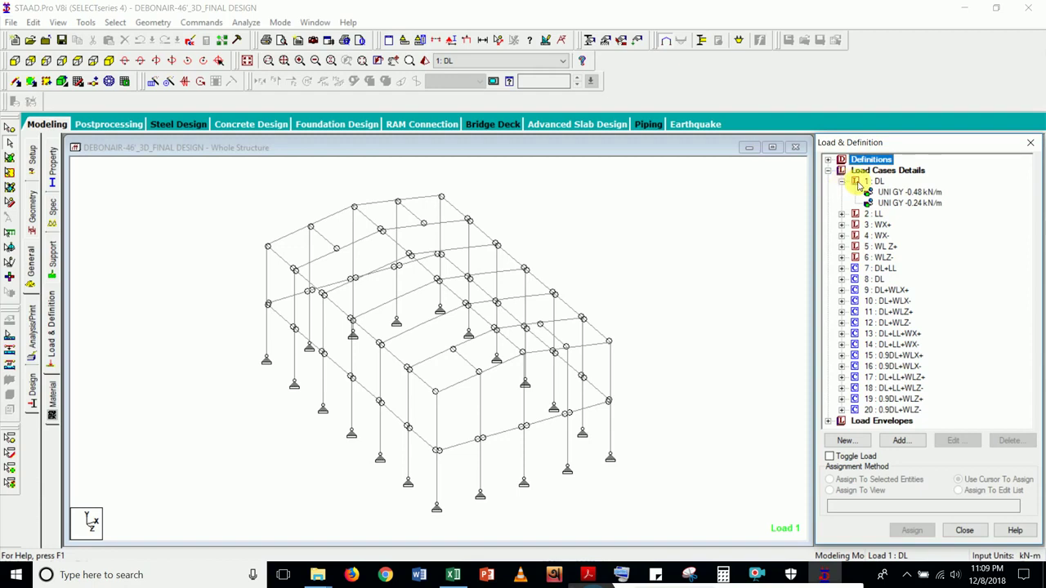
{"action": "left_click", "coordinate": [927, 194]}
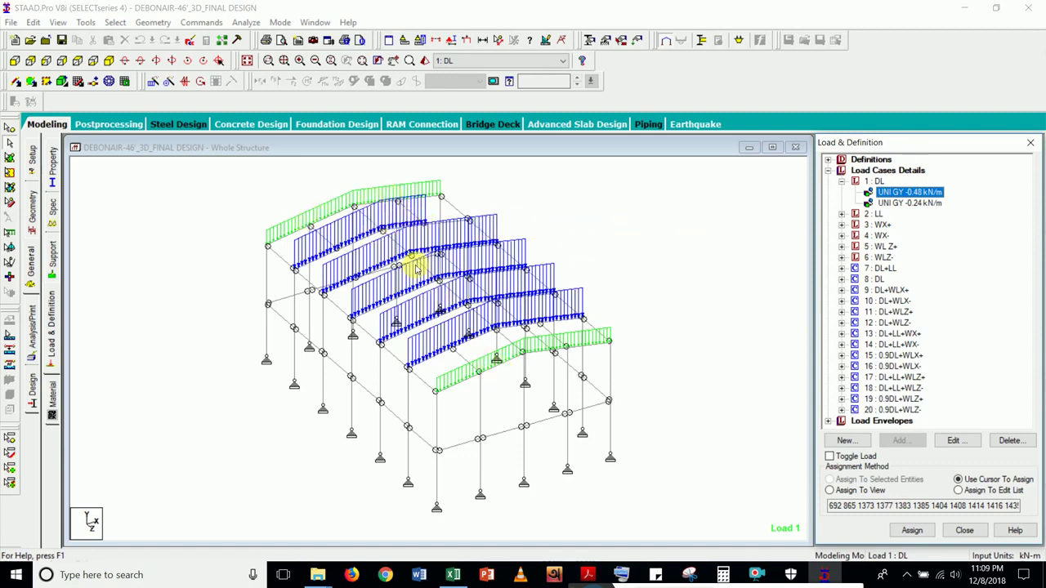
{"action": "left_click", "coordinate": [907, 204]}
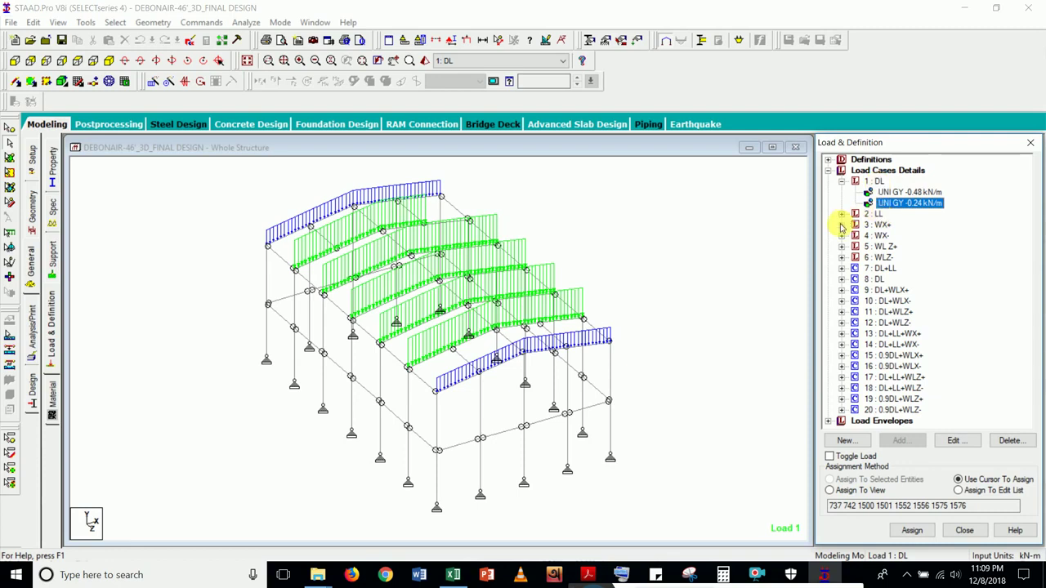
- Assign the -0.48 kN/m GY dead load to the unloaded rafter segment on the second frame from the far end
{"action": "left_click", "coordinate": [906, 192]}
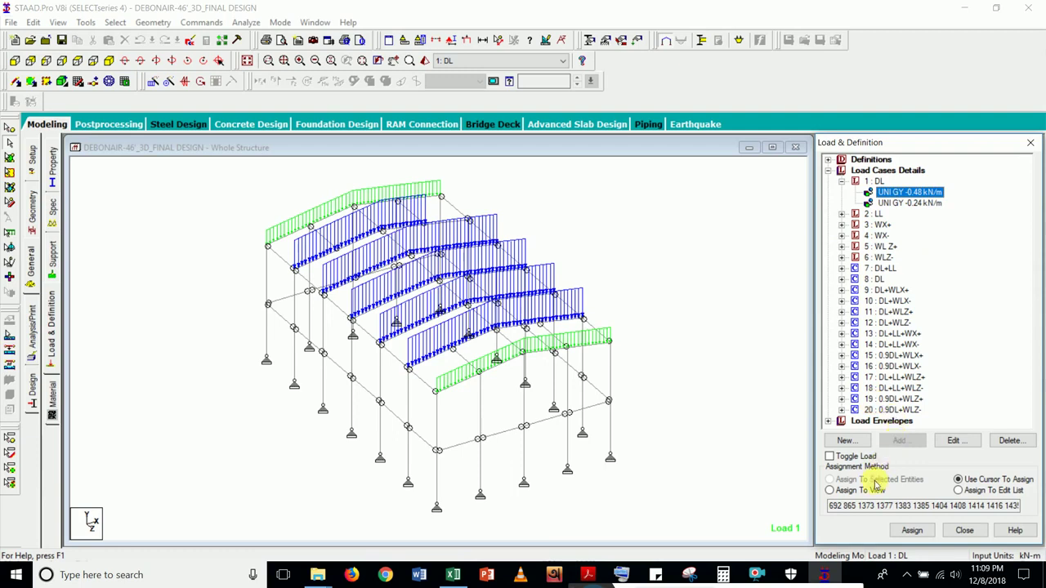
{"action": "left_click", "coordinate": [914, 530]}
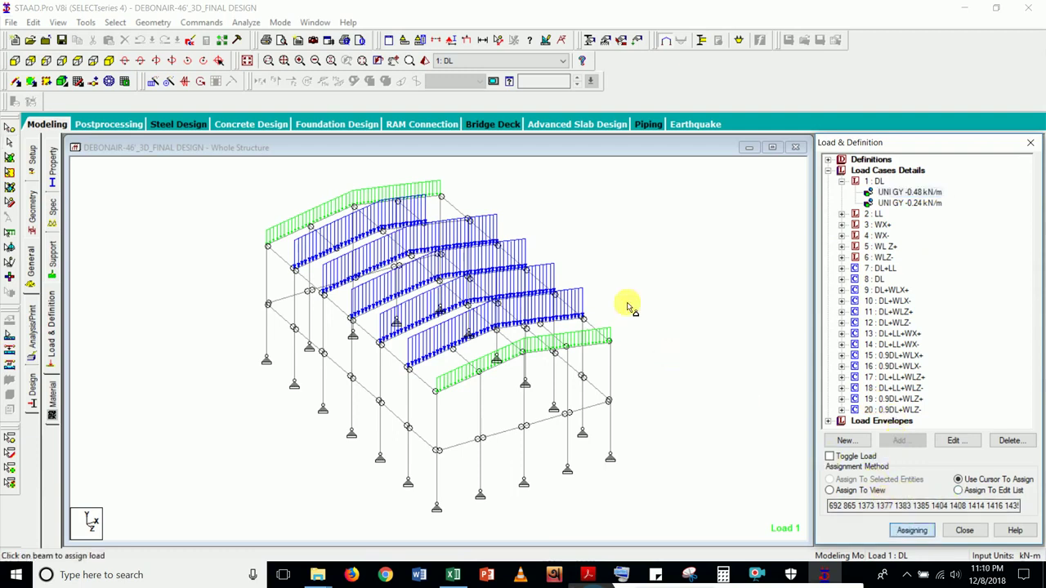
{"action": "left_click", "coordinate": [460, 214]}
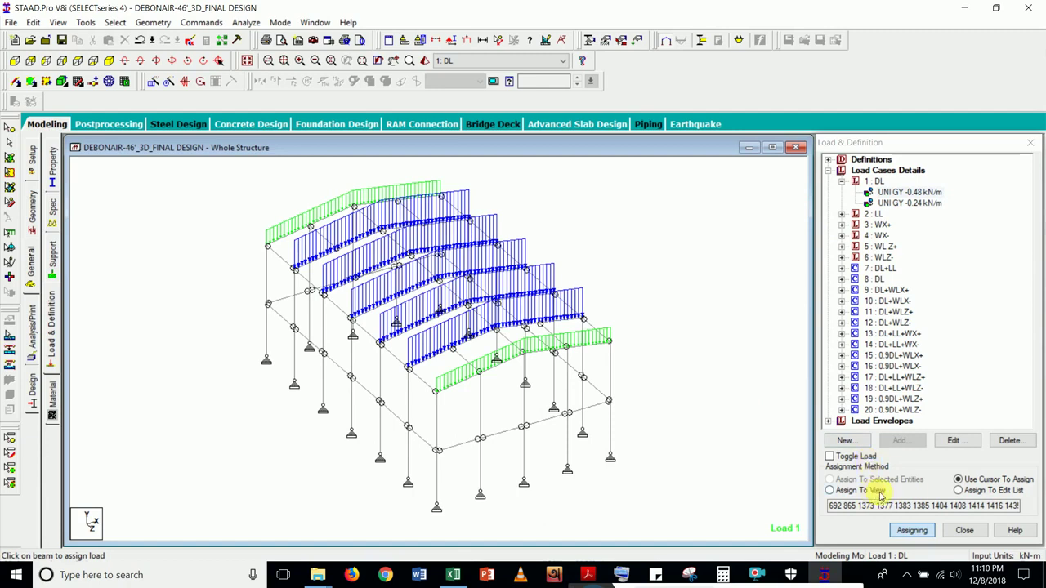
{"action": "left_click", "coordinate": [917, 530]}
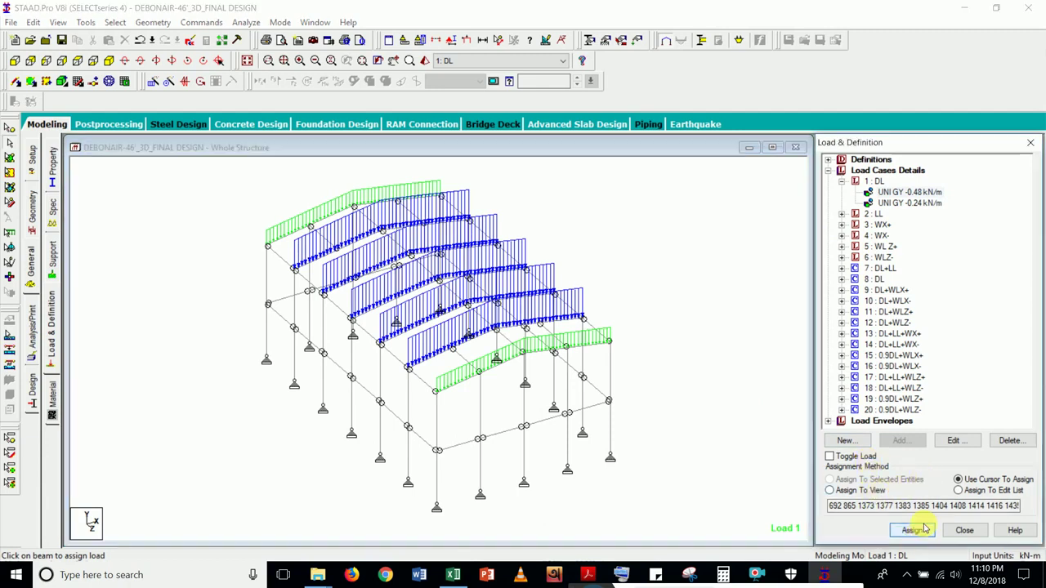
{"action": "left_click", "coordinate": [939, 506]}
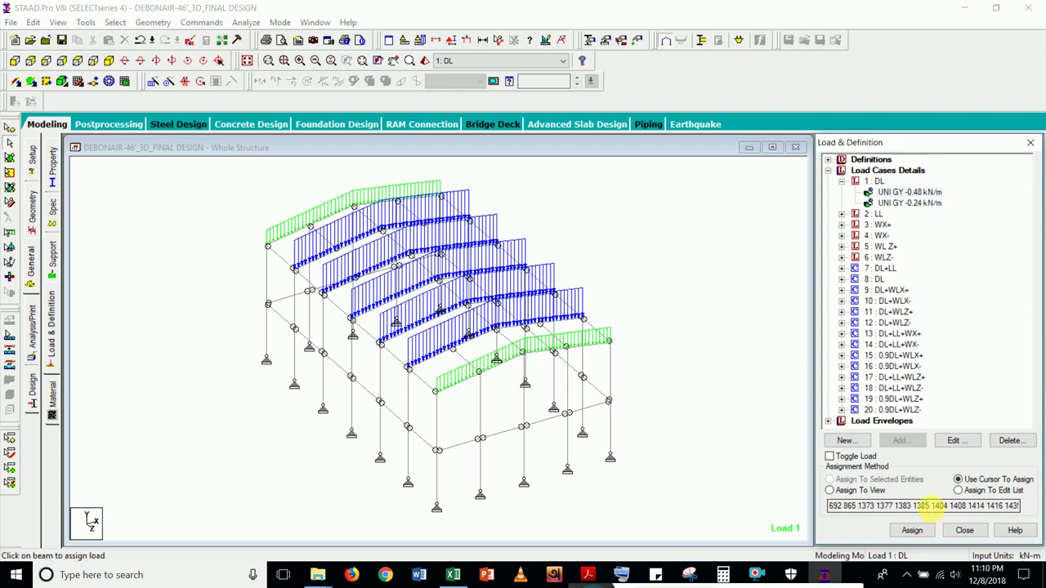
- Show which rafters carry the two uniform GY loads of the LL load case, -5.4 and -2.7 kN/m
{"action": "left_click", "coordinate": [843, 215]}
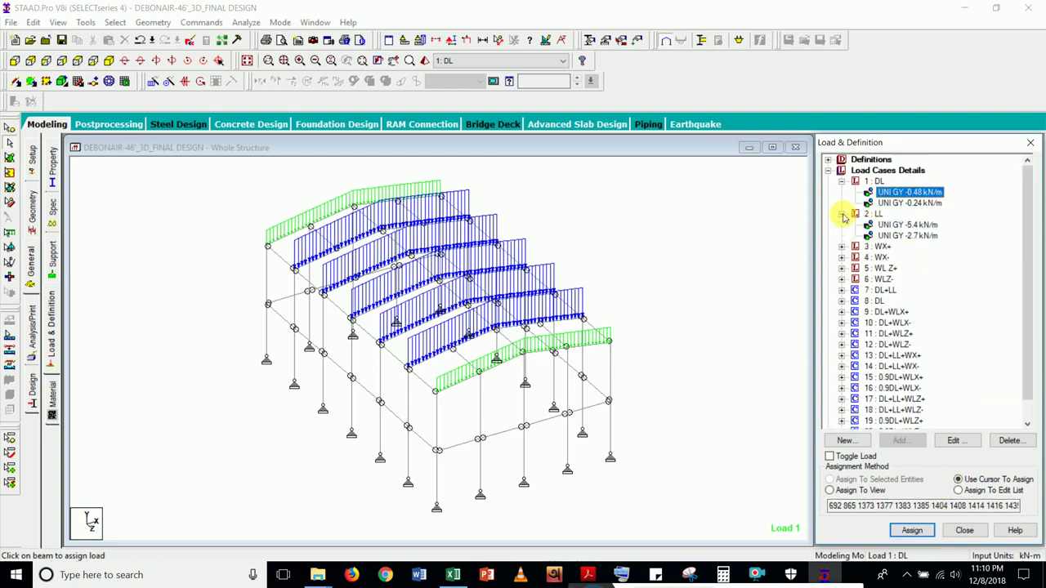
{"action": "left_click", "coordinate": [909, 226]}
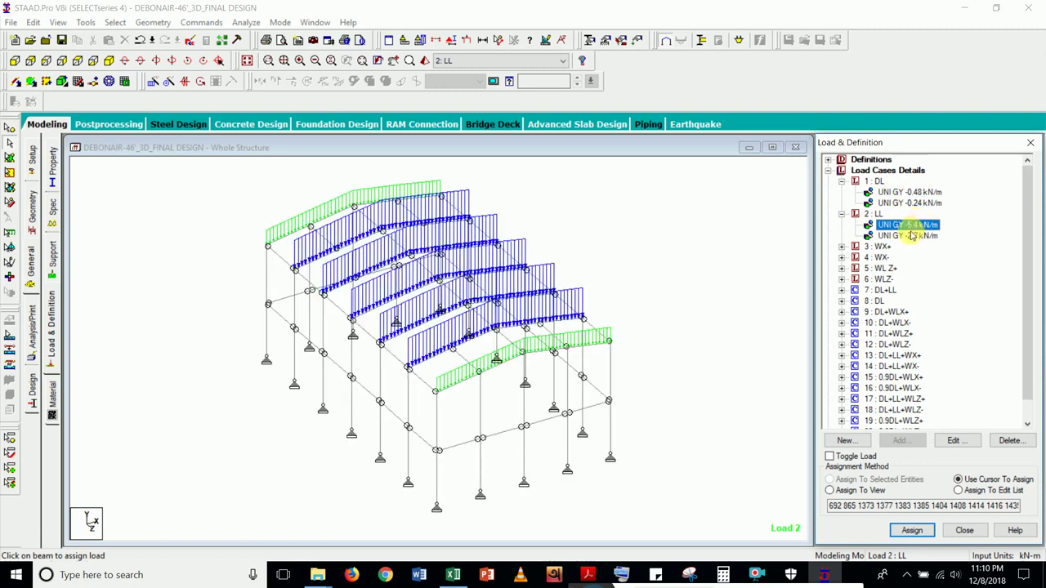
{"action": "left_click", "coordinate": [912, 235]}
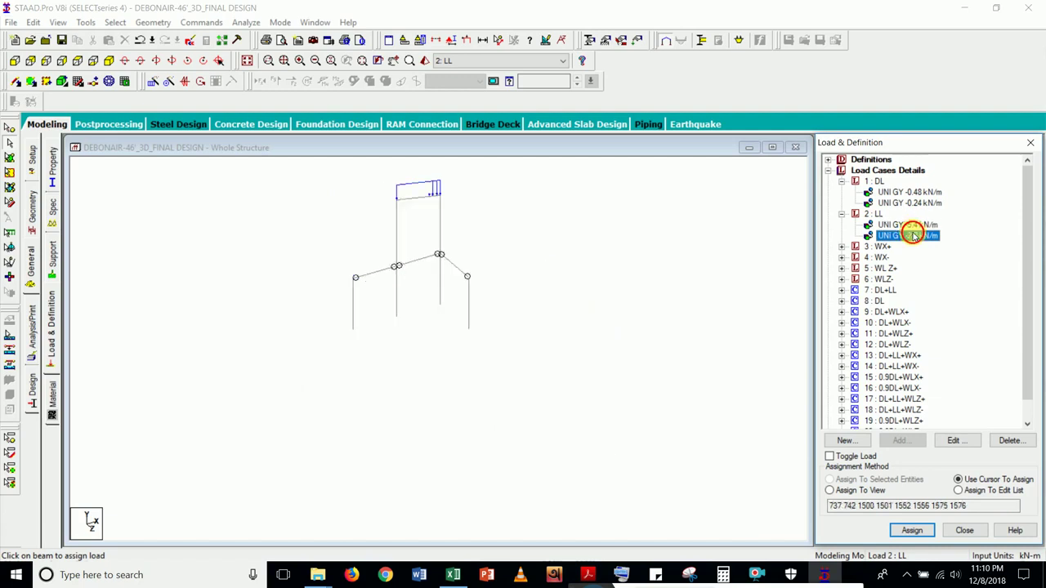
- Expand load case 3, WX+, and accept the auto save of the modified structure
{"action": "left_click", "coordinate": [843, 246]}
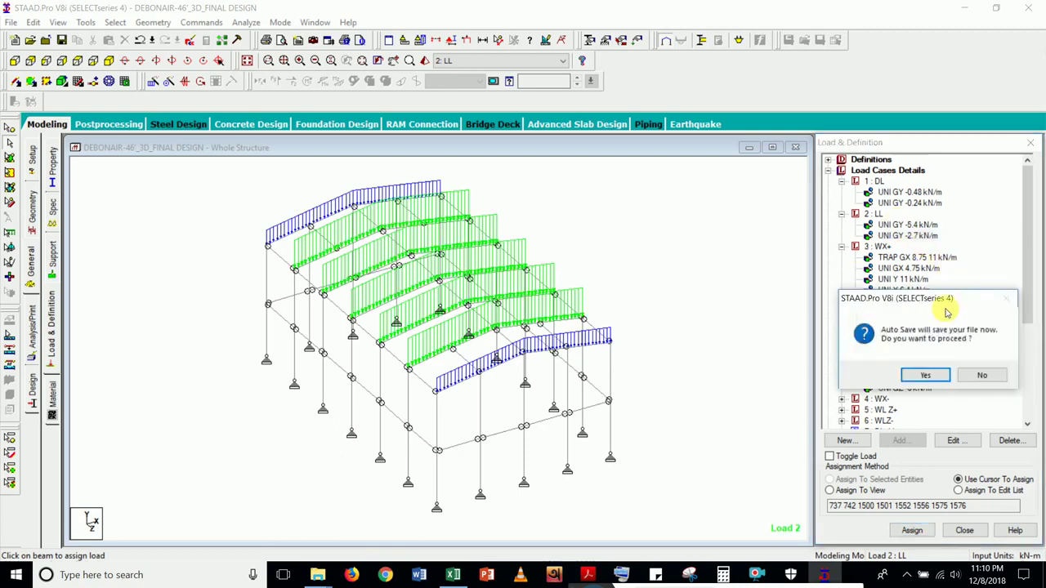
{"action": "left_click", "coordinate": [929, 376]}
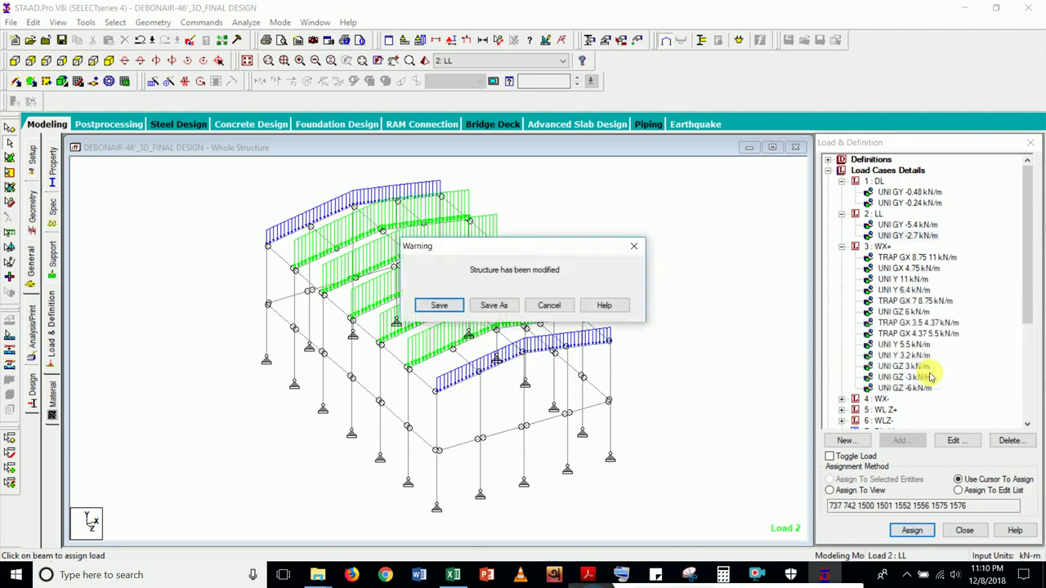
{"action": "left_click", "coordinate": [439, 306]}
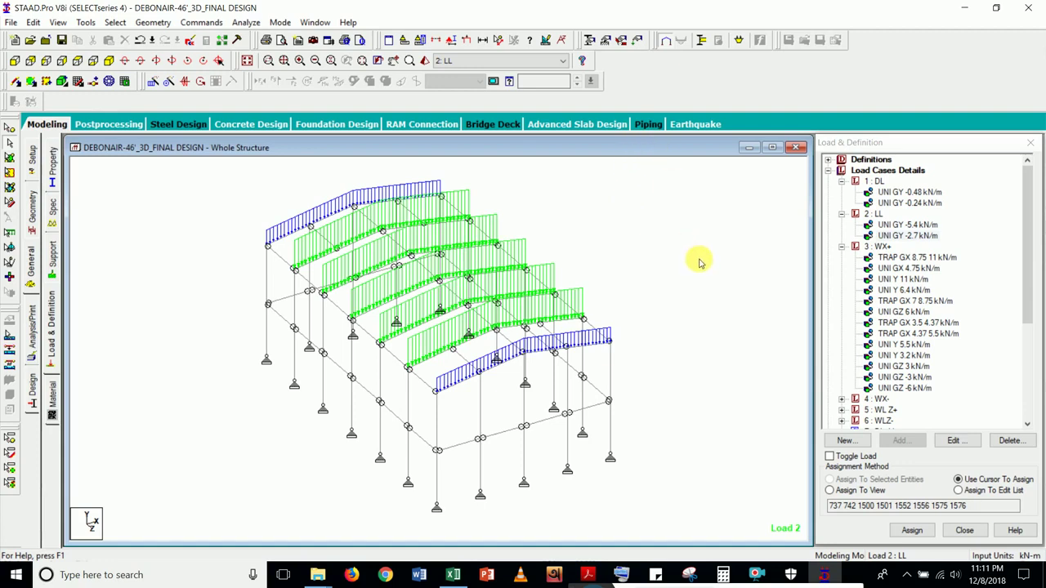
- Collapse the DL and LL load cases and show which members carry each of the first five WX+ loads, TRAP GX 8.75 11 through TRAP GX 7 8.75 kN/m
{"action": "left_click", "coordinate": [842, 181]}
{"action": "left_click", "coordinate": [843, 192]}
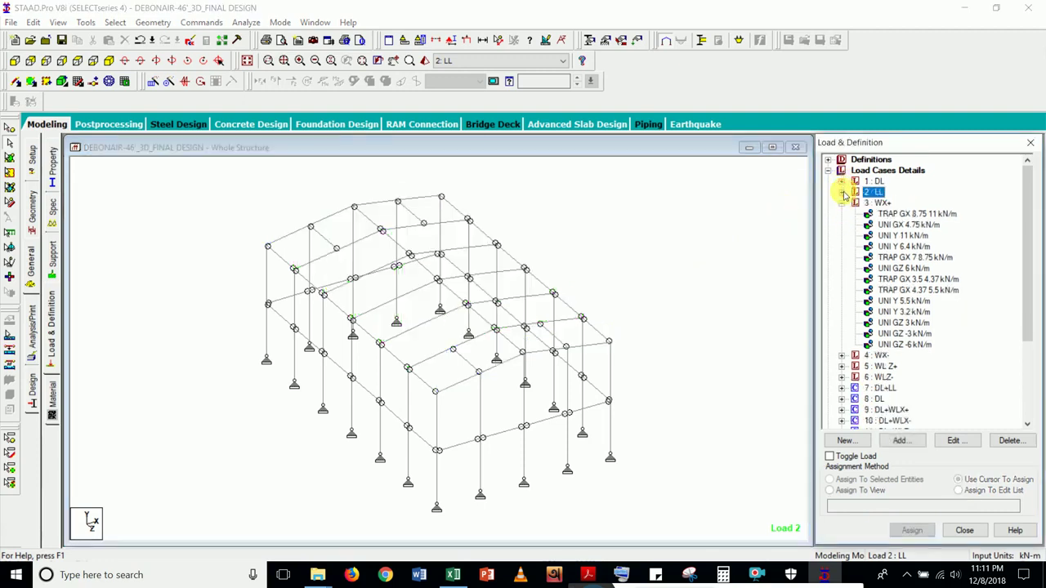
{"action": "left_click", "coordinate": [924, 215]}
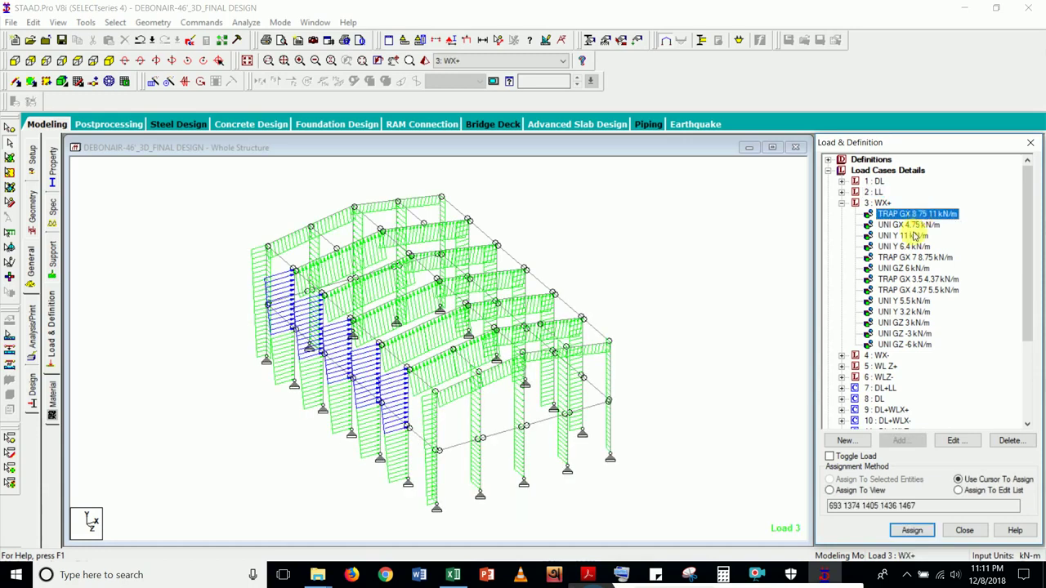
{"action": "left_click", "coordinate": [916, 226]}
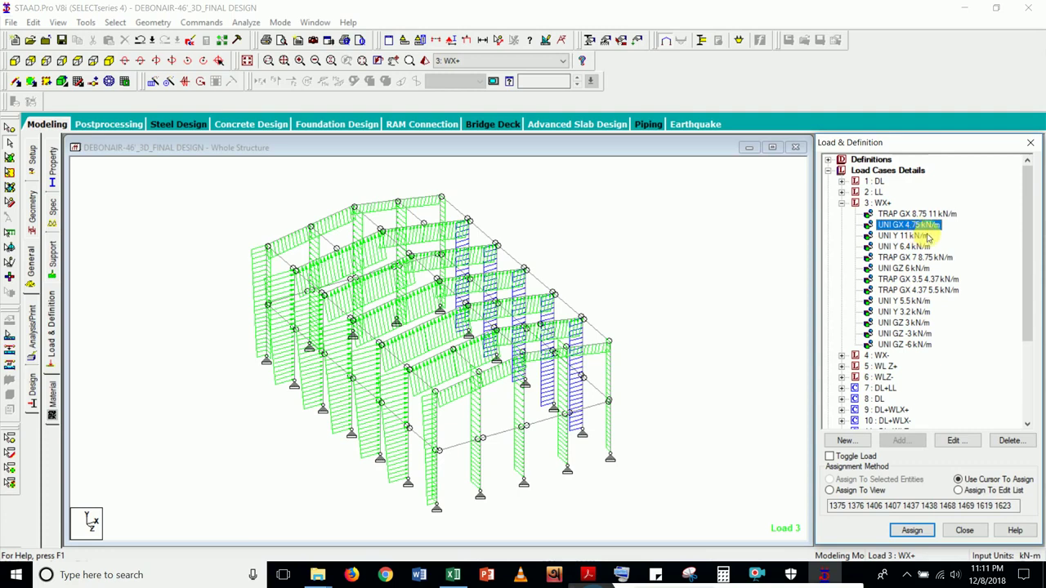
{"action": "left_click", "coordinate": [921, 236]}
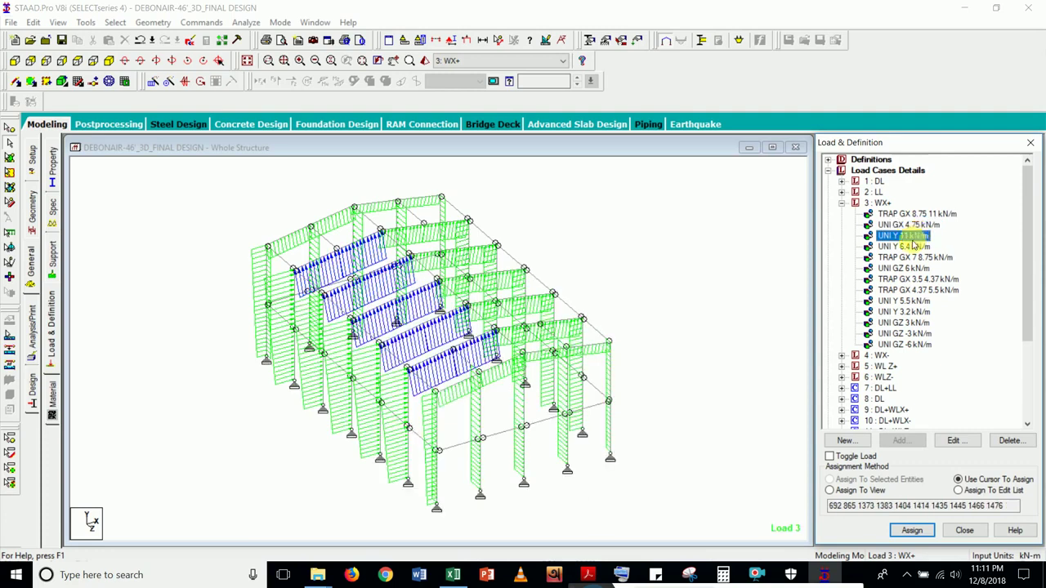
{"action": "left_click", "coordinate": [910, 247]}
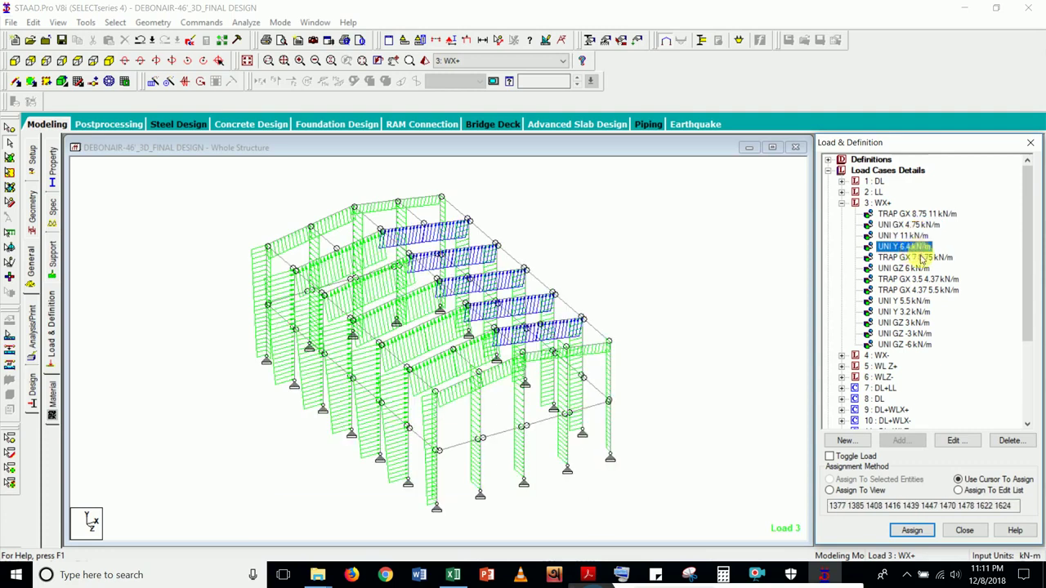
{"action": "left_click", "coordinate": [917, 258]}
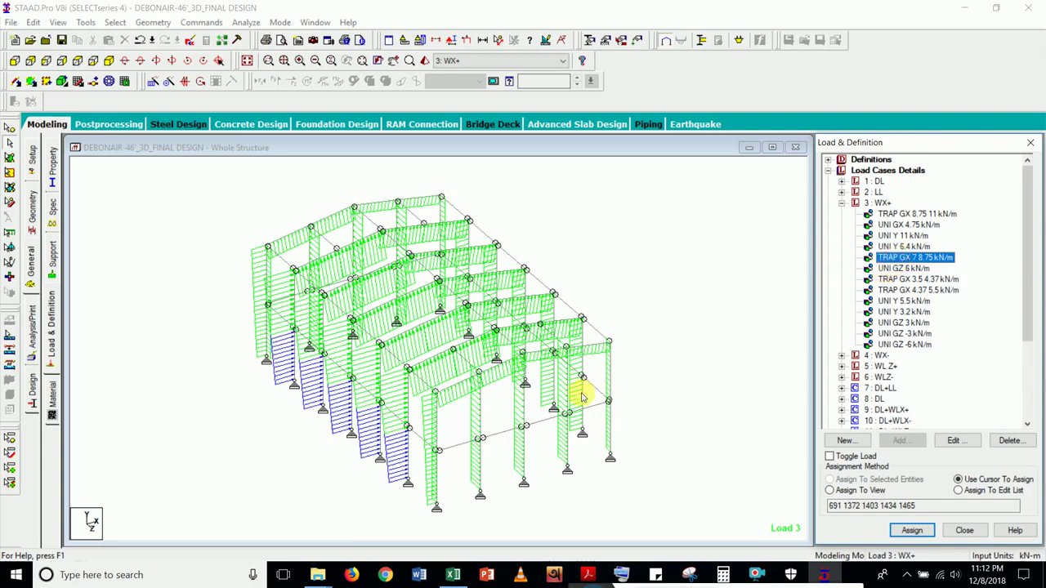
- Switch to the MANUAL OF STEEL DESIGN workbook in Excel and examine the design wind pressures on the WL (MultiStorey Building),A sheet
{"action": "left_click", "coordinate": [455, 577]}
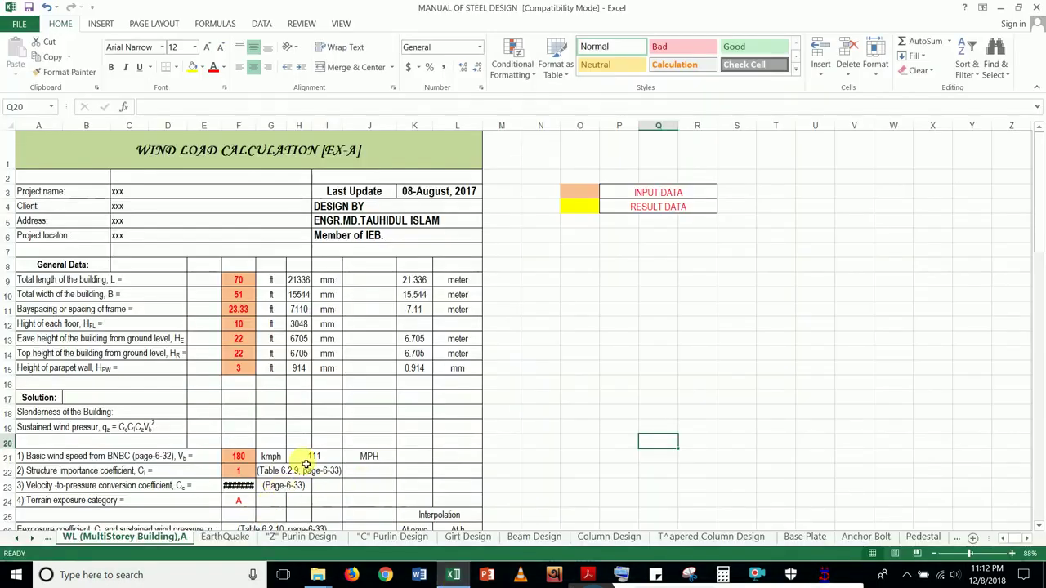
{"action": "scroll", "coordinate": [304, 461], "scroll_direction": "down", "scroll_amount": 10}
{"action": "scroll", "coordinate": [304, 461], "scroll_direction": "down", "scroll_amount": 9}
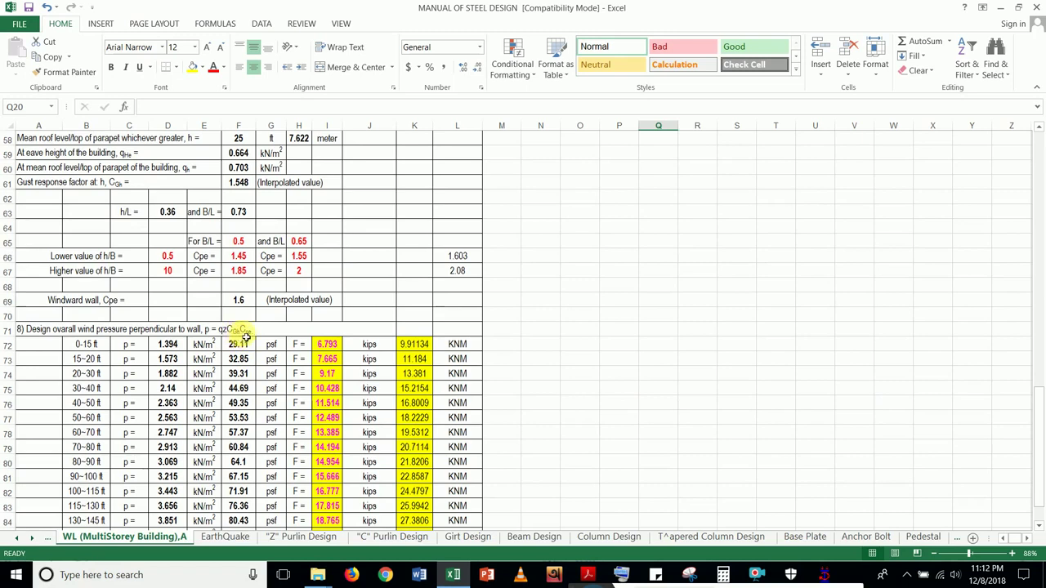
{"action": "left_click", "coordinate": [1023, 556]}
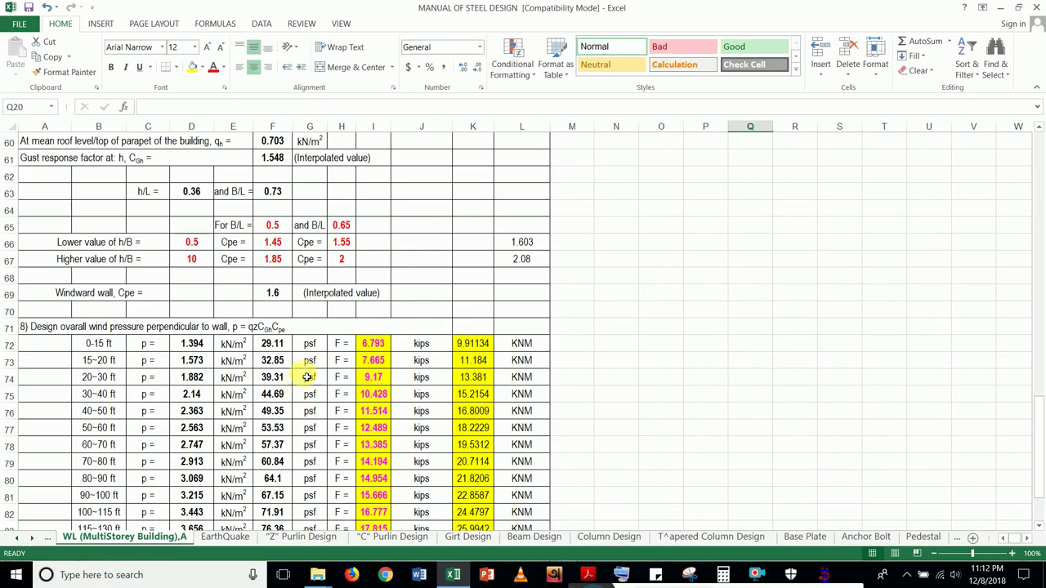
{"action": "scroll", "coordinate": [318, 368], "scroll_direction": "down", "scroll_amount": 1}
{"action": "scroll", "coordinate": [318, 367], "scroll_direction": "down", "scroll_amount": 1}
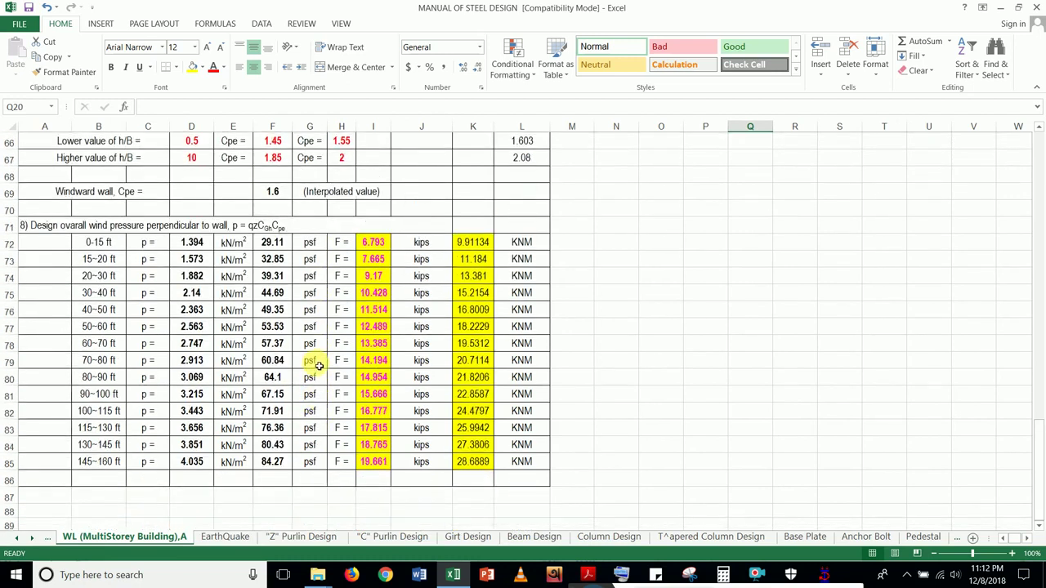
{"action": "scroll", "coordinate": [318, 366], "scroll_direction": "down", "scroll_amount": 5}
{"action": "scroll", "coordinate": [319, 365], "scroll_direction": "up", "scroll_amount": 15}
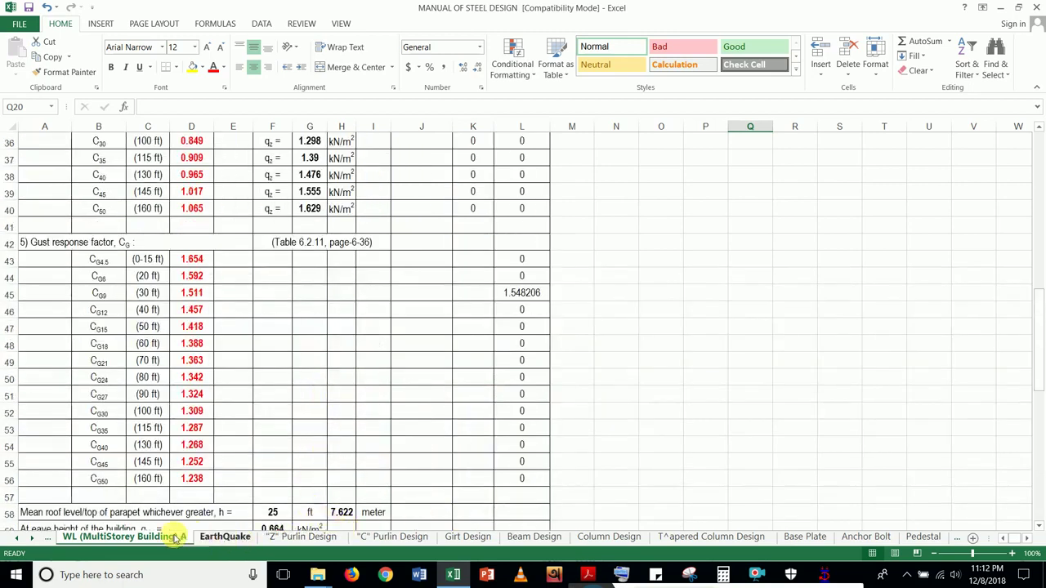
- Open the WL (For Gable),Exposure-A sheet and look over its building dimensions and basic wind speed inputs
{"action": "left_click", "coordinate": [48, 540]}
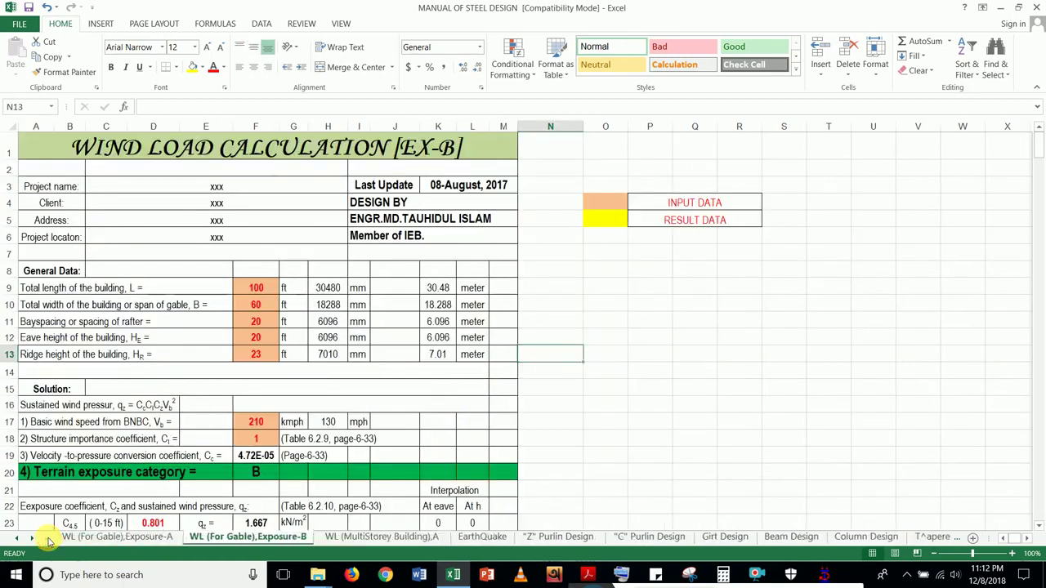
{"action": "left_click", "coordinate": [49, 541]}
{"action": "left_click", "coordinate": [49, 541]}
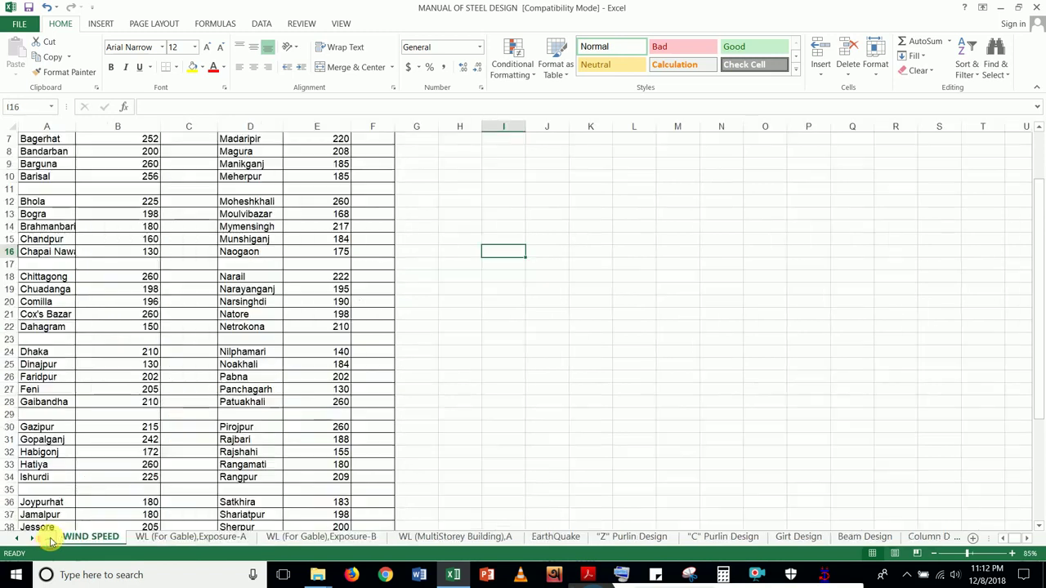
{"action": "left_click", "coordinate": [160, 541]}
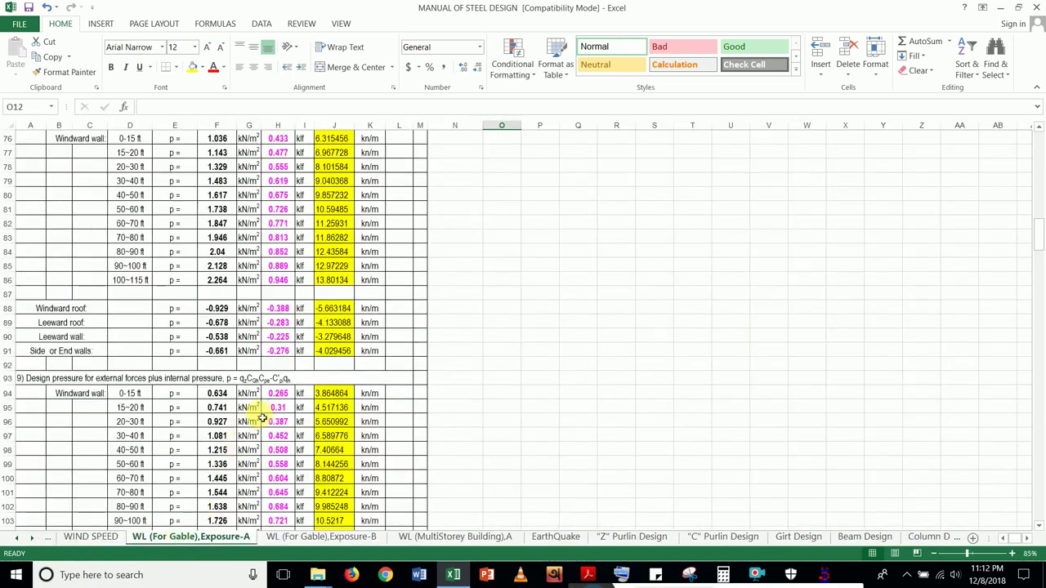
{"action": "scroll", "coordinate": [279, 421], "scroll_direction": "up", "scroll_amount": 5}
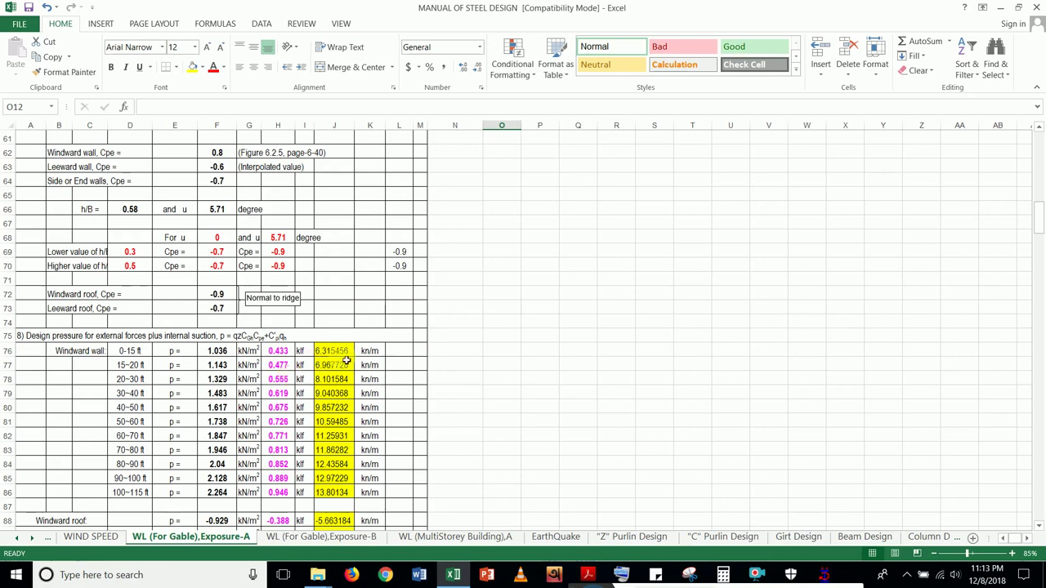
{"action": "scroll", "coordinate": [422, 304], "scroll_direction": "up", "scroll_amount": 20}
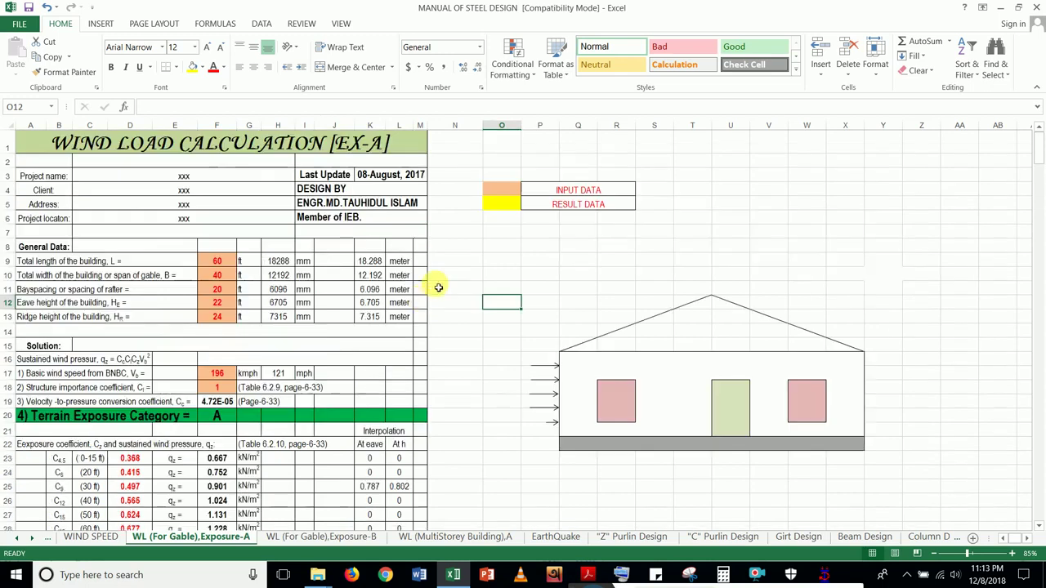
- Examine the gable sheet's coefficients and its section 8 design pressures for the windward wall, roofs, leeward wall and end walls
{"action": "scroll", "coordinate": [377, 226], "scroll_direction": "down", "scroll_amount": 6}
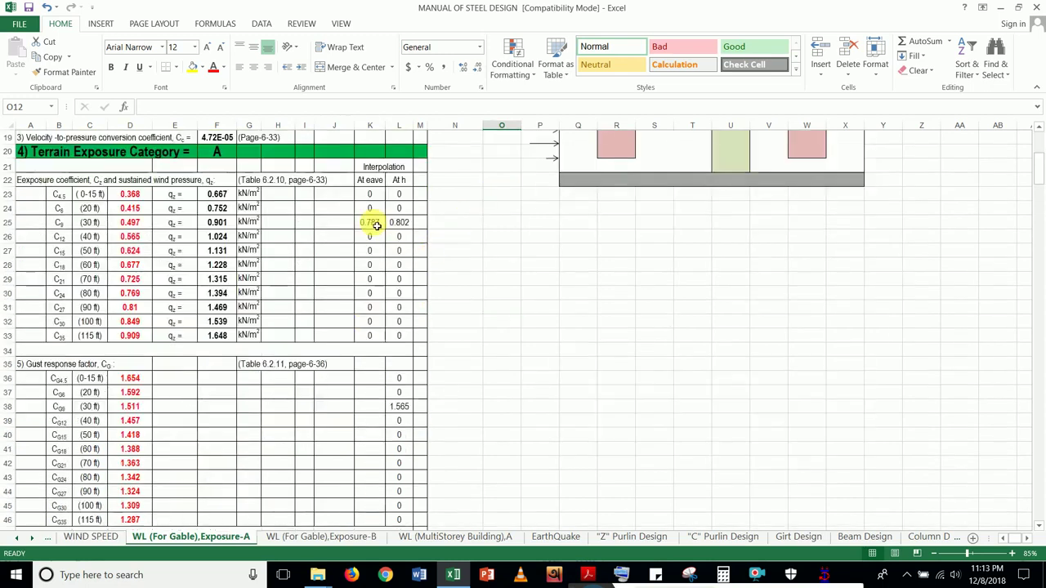
{"action": "scroll", "coordinate": [264, 343], "scroll_direction": "down", "scroll_amount": 5}
{"action": "scroll", "coordinate": [281, 334], "scroll_direction": "down", "scroll_amount": 9}
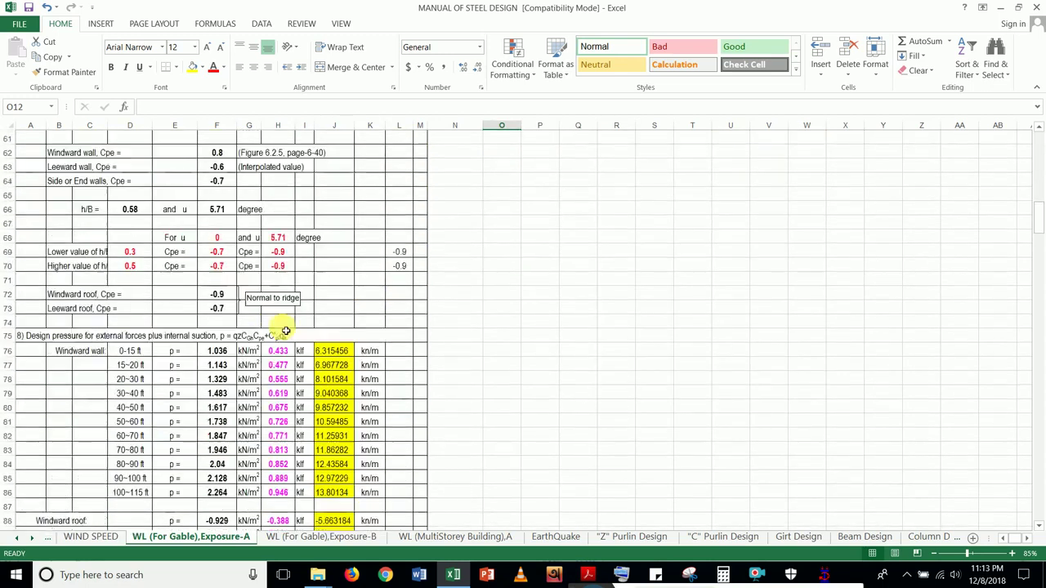
{"action": "scroll", "coordinate": [286, 331], "scroll_direction": "down", "scroll_amount": 4}
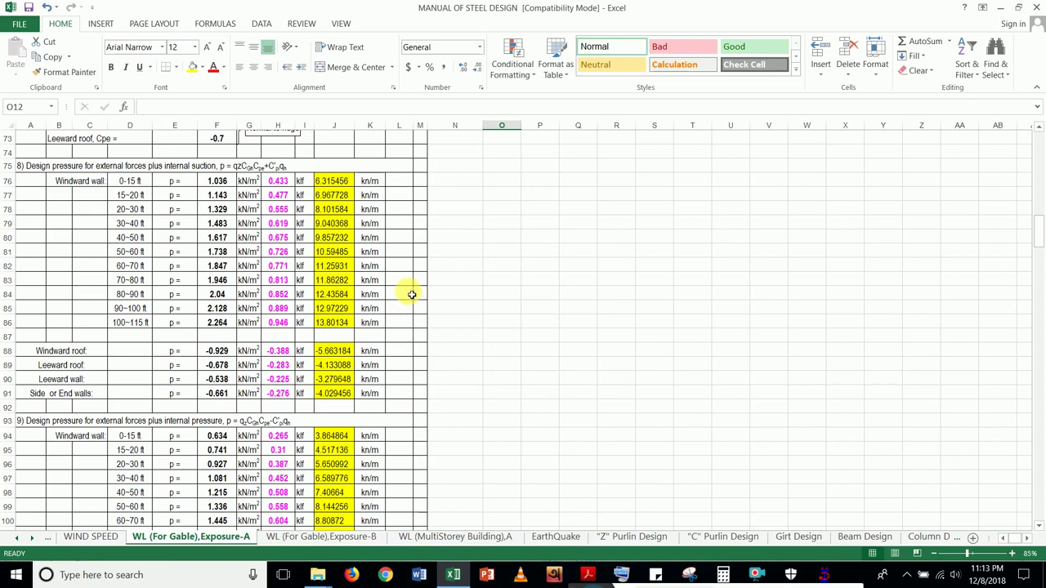
{"action": "scroll", "coordinate": [404, 304], "scroll_direction": "up", "scroll_amount": 1}
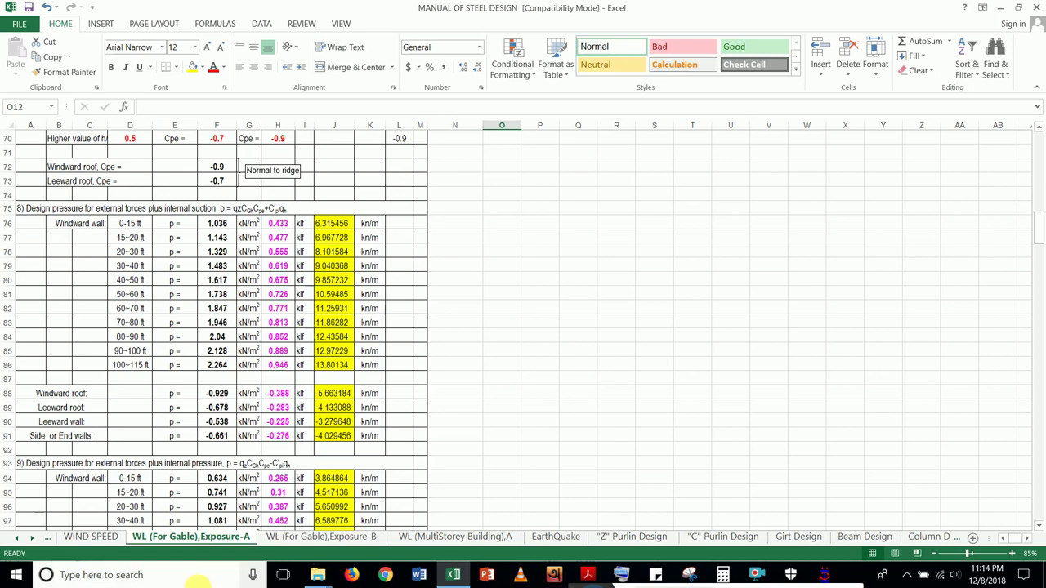
- Switch back to STAAD.Pro and inspect the W1, W2 and direction settings of the WX+ load TRAP GX 7 8.75 kN/m without changing them
{"action": "left_click", "coordinate": [820, 576]}
{"action": "left_click", "coordinate": [822, 579]}
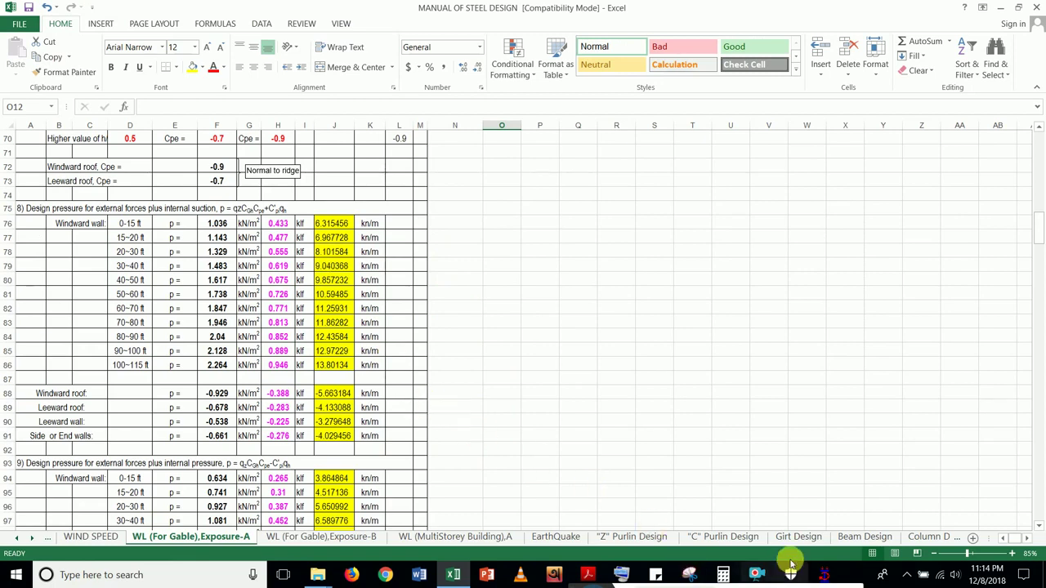
{"action": "left_click", "coordinate": [825, 573]}
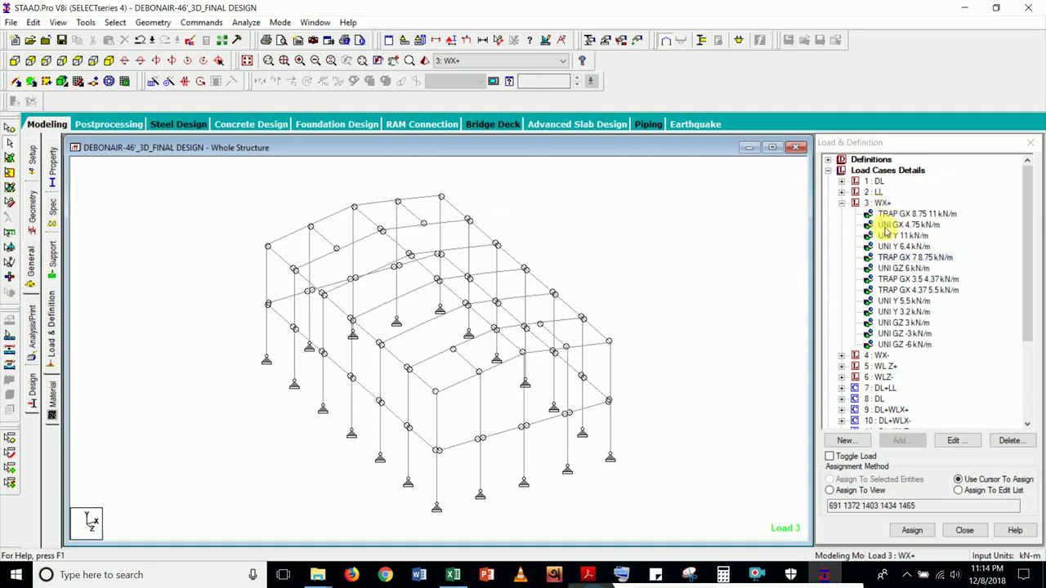
{"action": "double_click", "coordinate": [916, 260]}
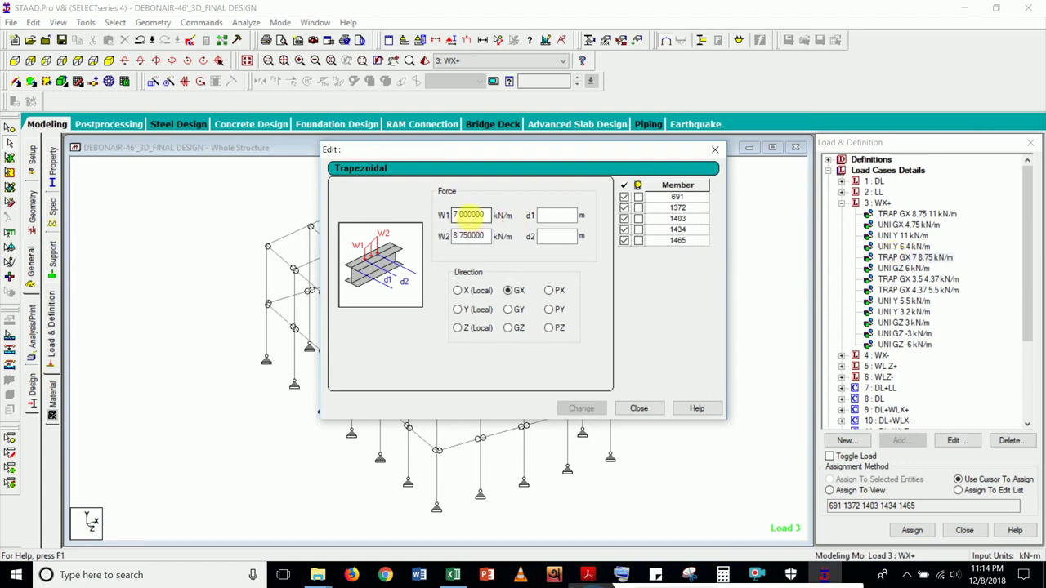
{"action": "double_click", "coordinate": [469, 237]}
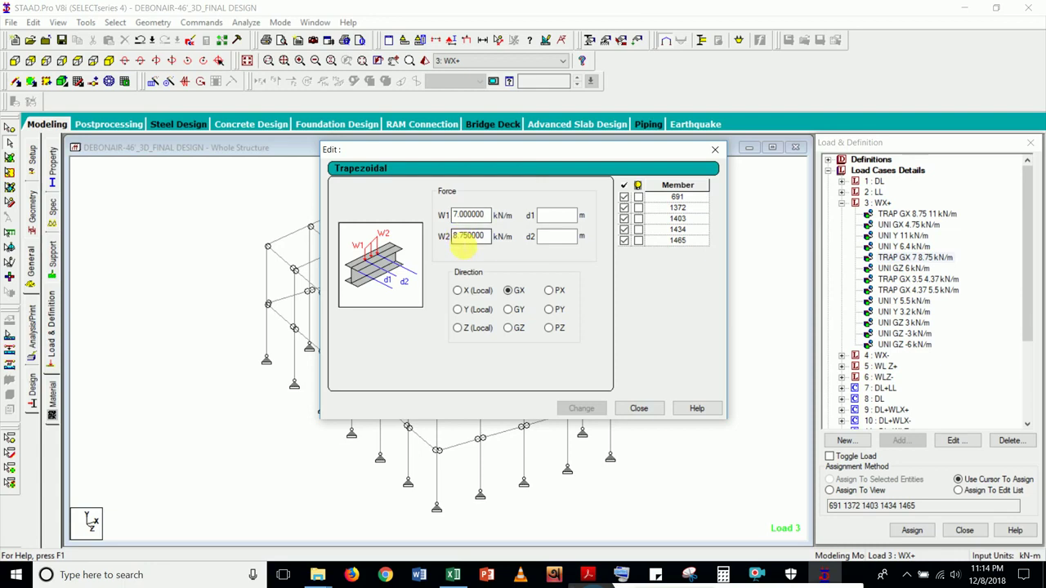
{"action": "left_click", "coordinate": [468, 236]}
{"action": "left_click", "coordinate": [512, 292]}
{"action": "left_click", "coordinate": [642, 408]}
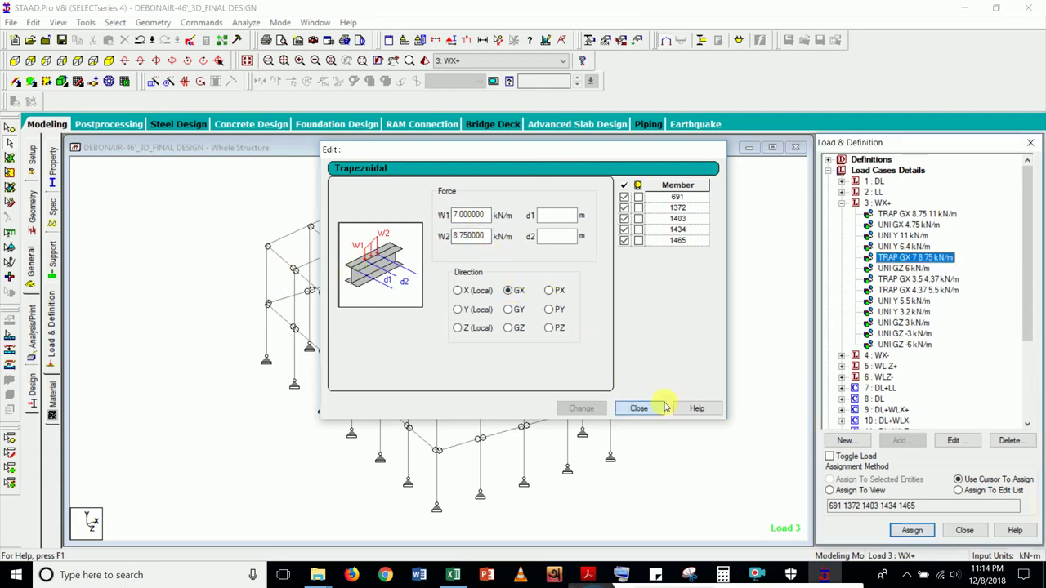
- Show which members carry the WX+ loads TRAP GX 7 8.75, UNI GX 4.75, UNI Y 5.5, UNI Y 6.4, UNI GZ 3 and UNI Y 11 kN/m
{"action": "left_click", "coordinate": [915, 257]}
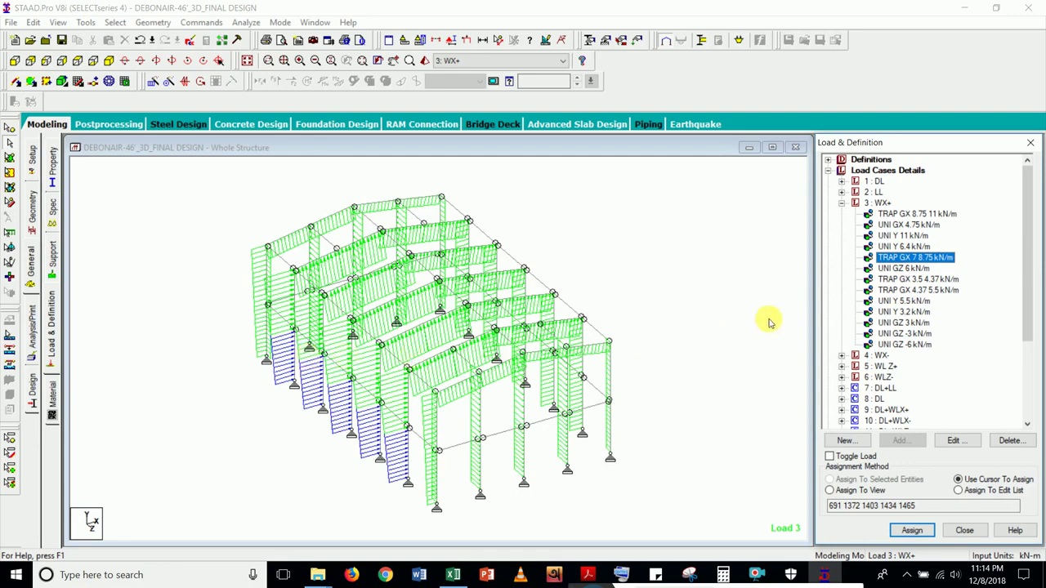
{"action": "left_click", "coordinate": [915, 225]}
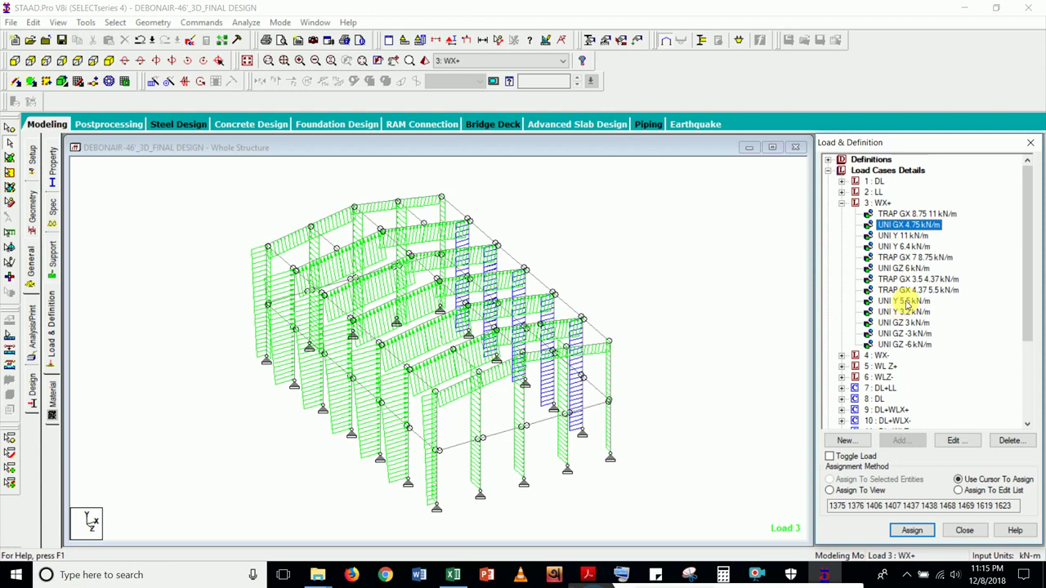
{"action": "left_click", "coordinate": [907, 302]}
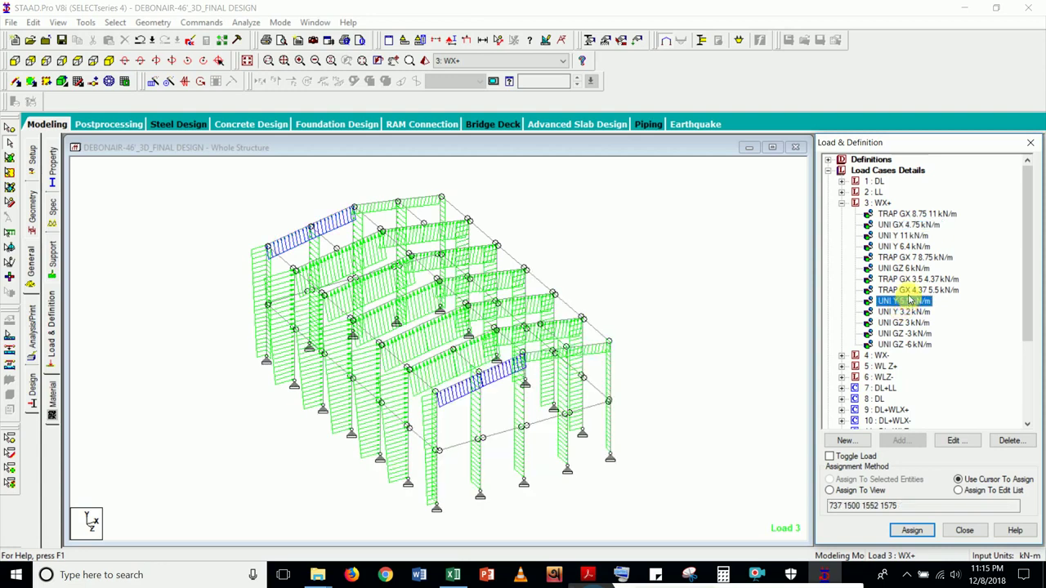
{"action": "left_click", "coordinate": [914, 247]}
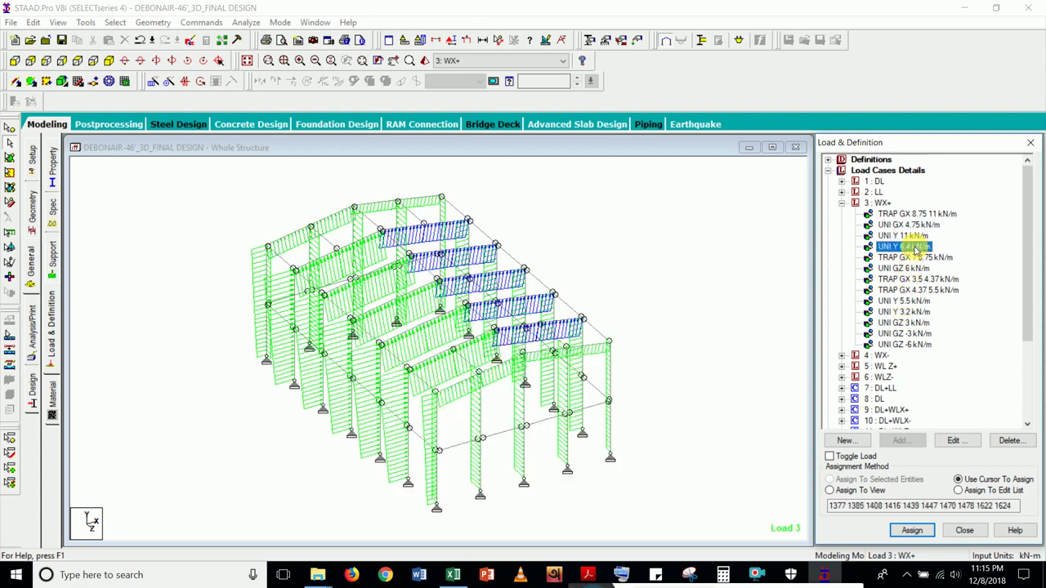
{"action": "left_click", "coordinate": [903, 323]}
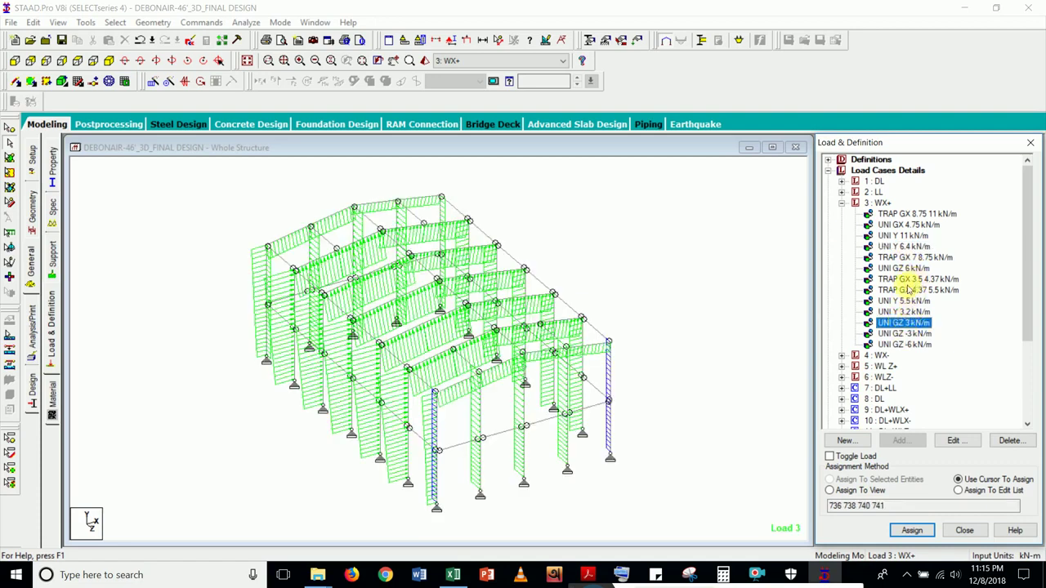
{"action": "left_click", "coordinate": [913, 236]}
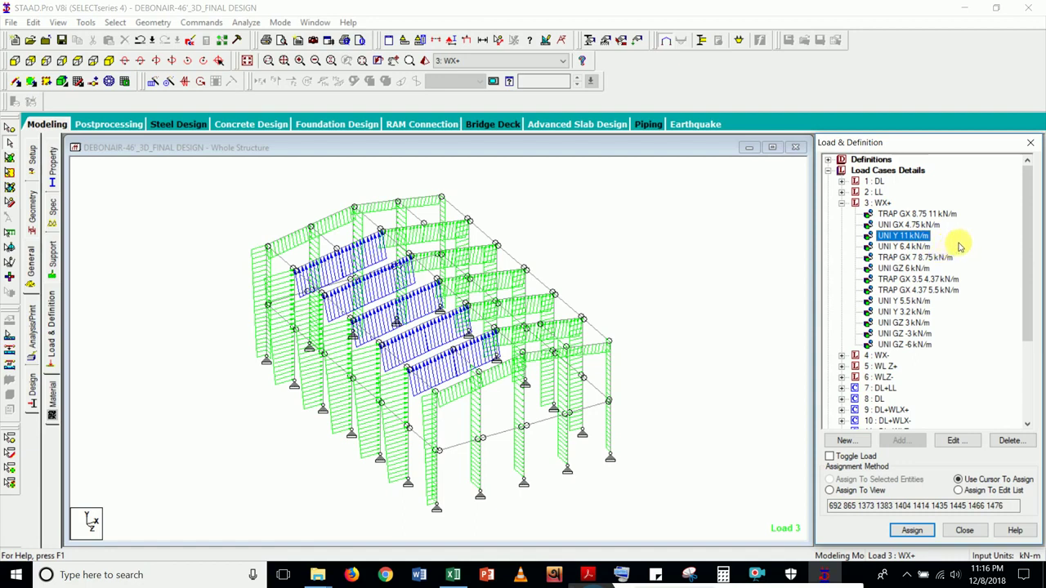
- Disconnect the computer from its current Wi-Fi network
{"action": "left_click", "coordinate": [946, 578]}
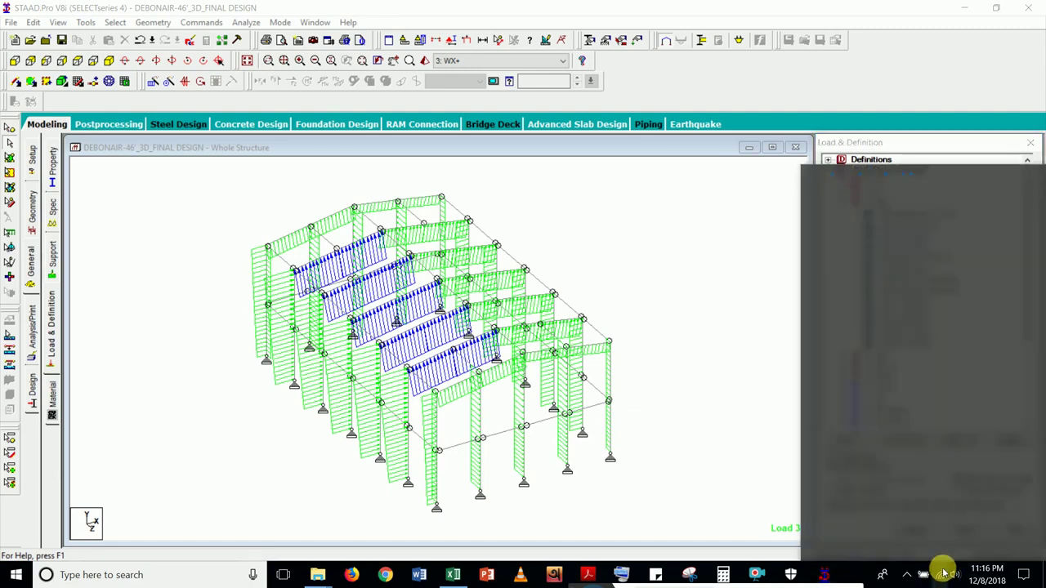
{"action": "left_click", "coordinate": [979, 339]}
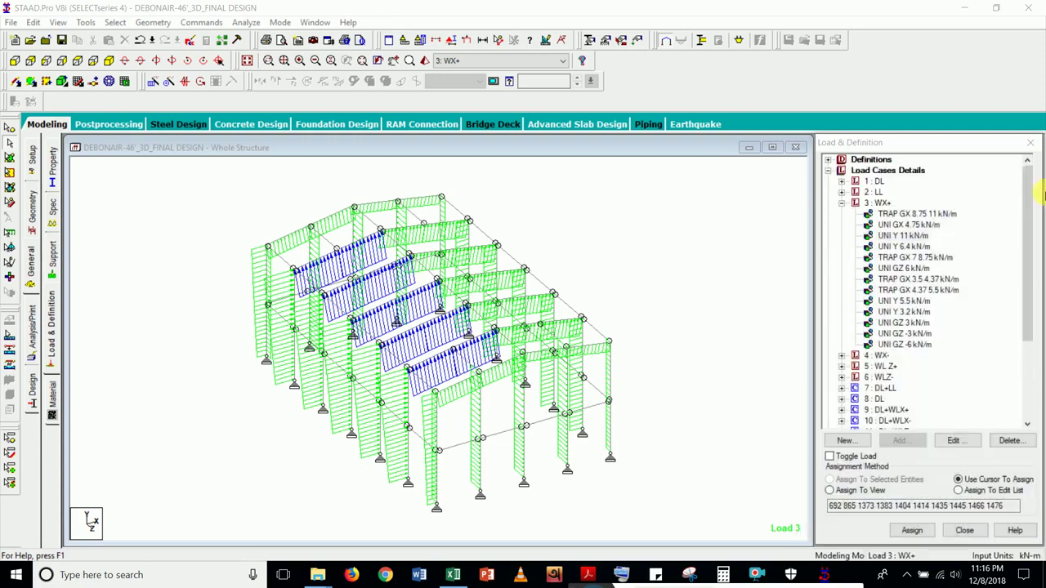
{"action": "left_click", "coordinate": [938, 574]}
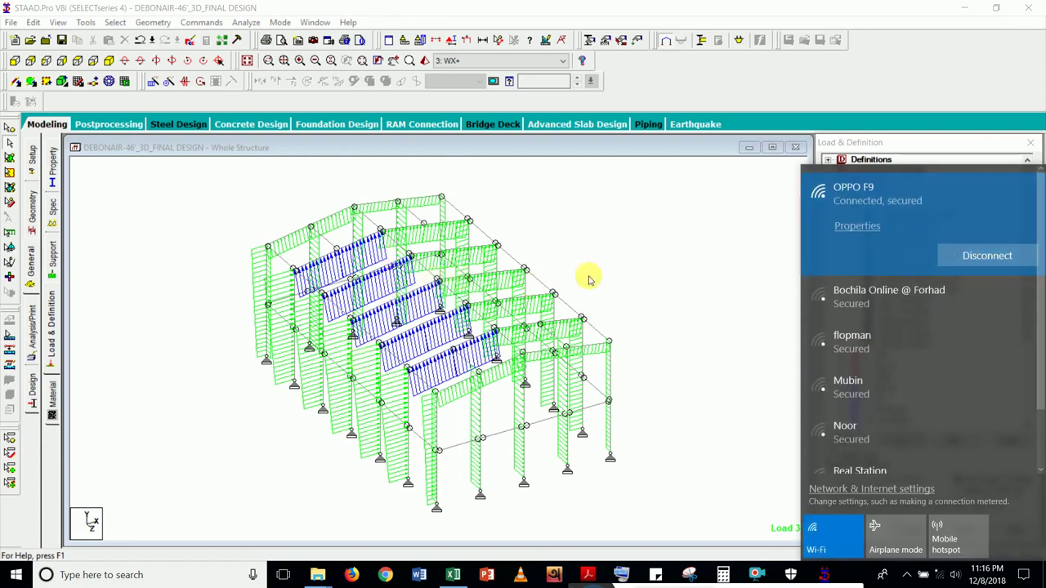
{"action": "left_click", "coordinate": [937, 260]}
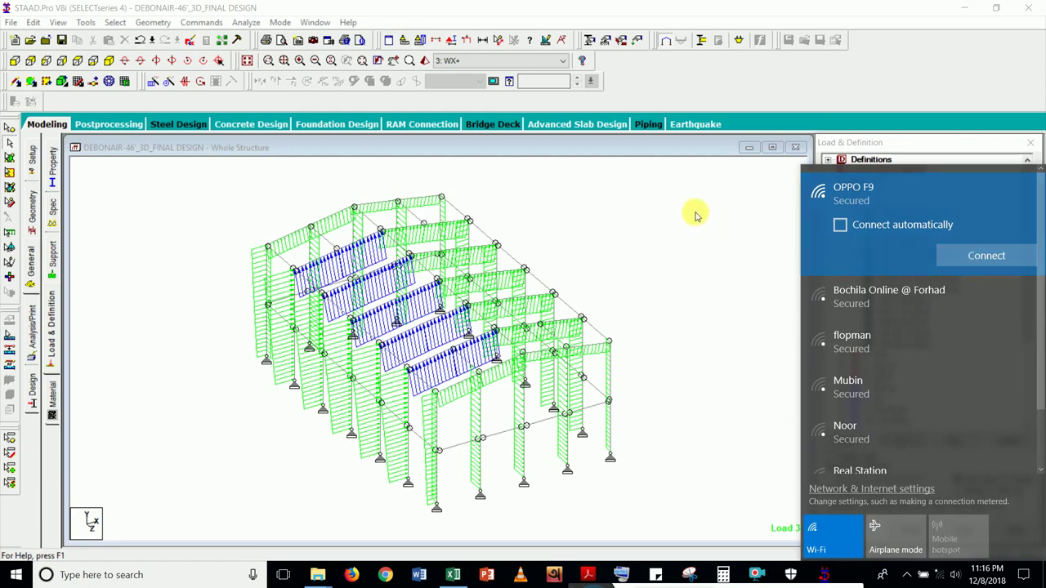
- Show which members carry the WX+ loads UNI GZ 3, UNI GZ -3 and UNI GZ -6 kN/m
{"action": "left_click", "coordinate": [705, 238]}
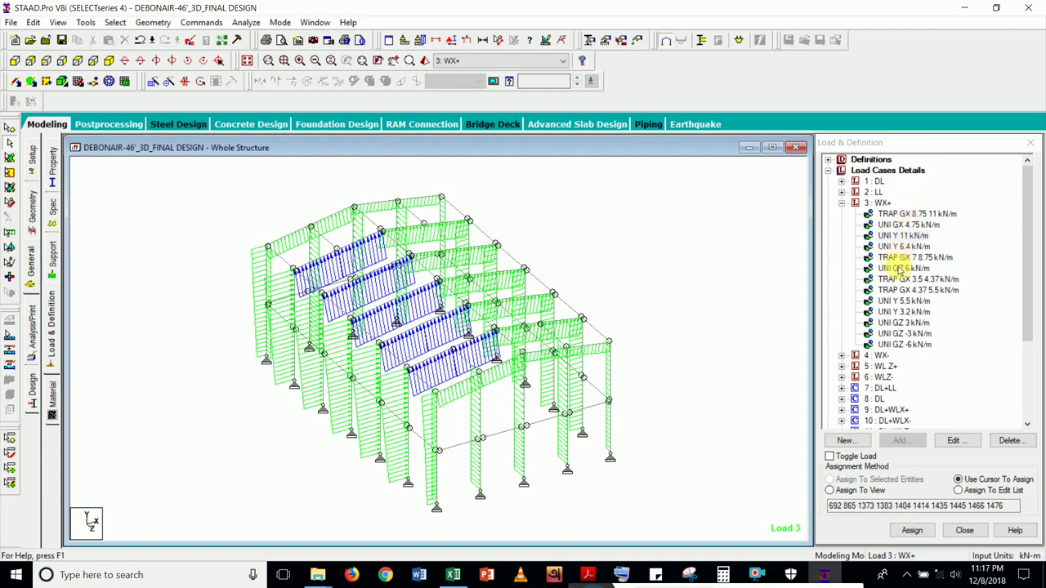
{"action": "left_click", "coordinate": [905, 324]}
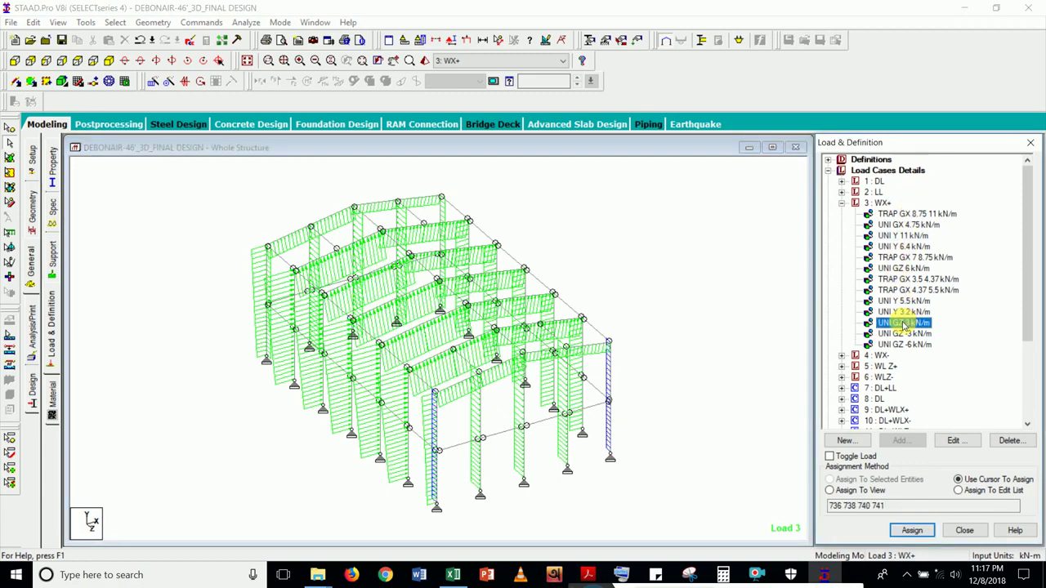
{"action": "left_click", "coordinate": [904, 335]}
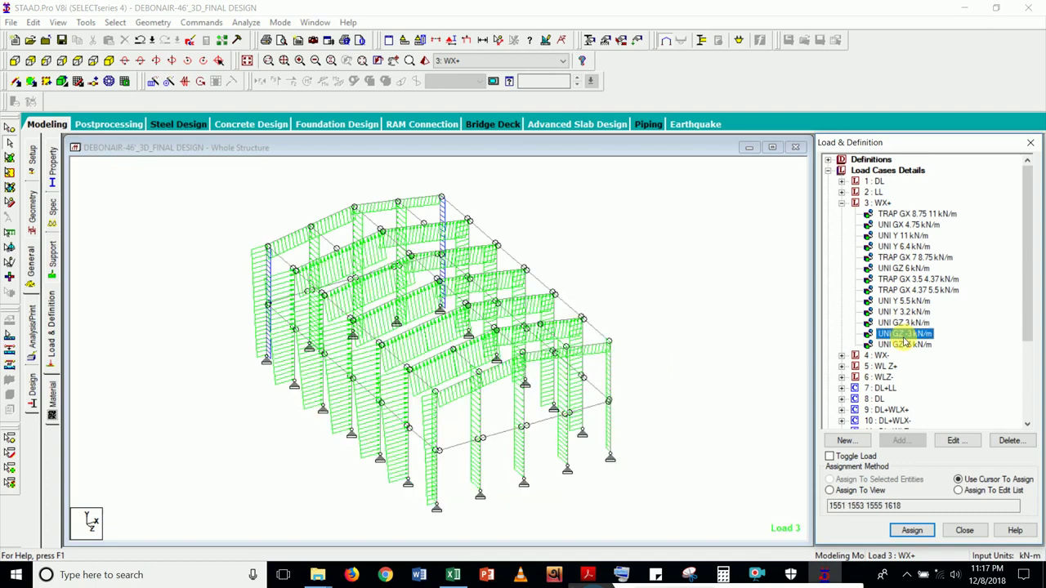
{"action": "left_click", "coordinate": [904, 345]}
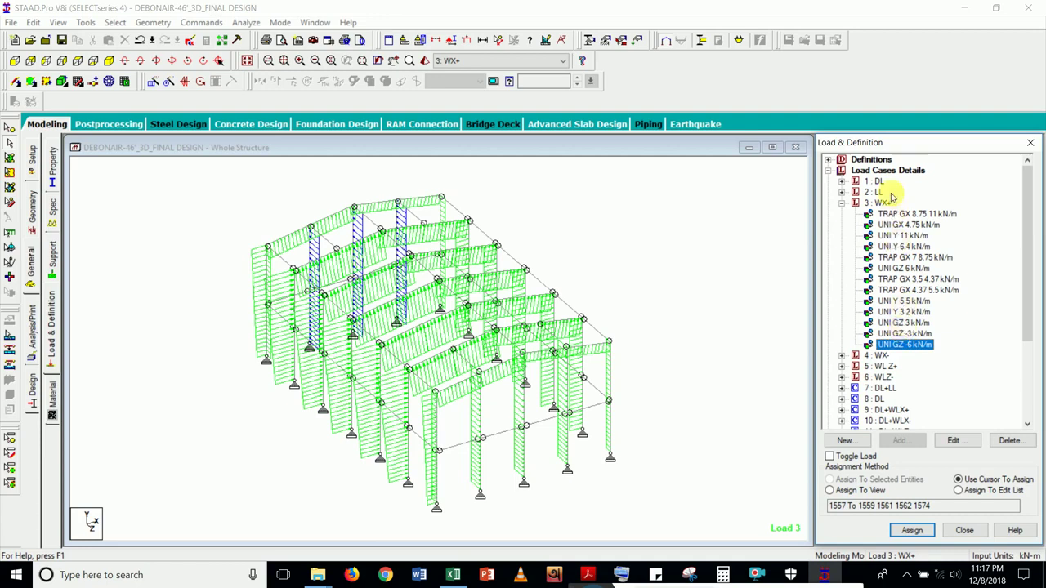
- Show which members carry the WX+ loads TRAP GX 8.75 11, TRAP GX 7 8.75 and TRAP GX 3.5 4.37 kN/m
{"action": "left_click", "coordinate": [842, 204]}
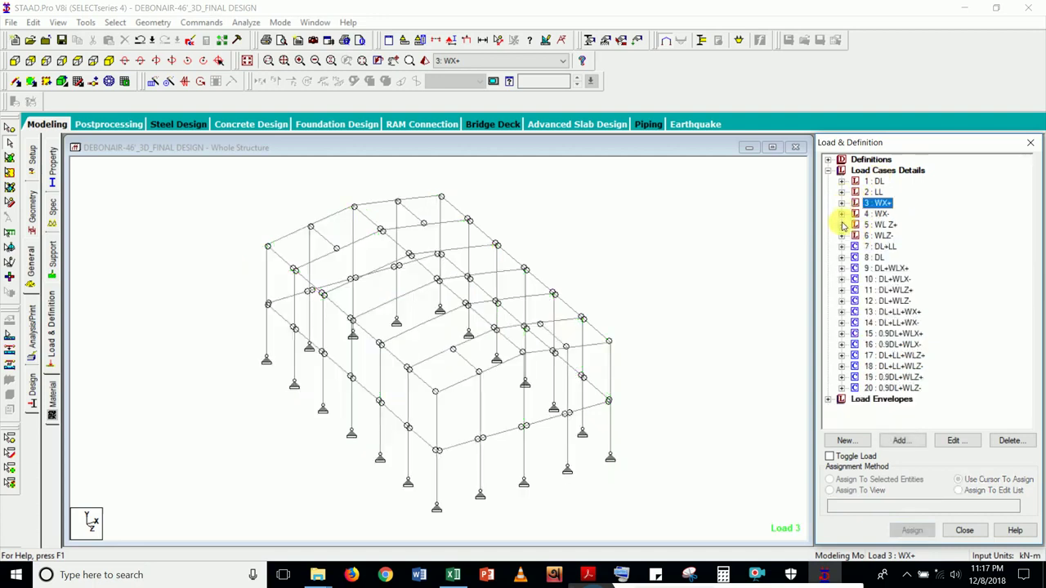
{"action": "left_click", "coordinate": [842, 203]}
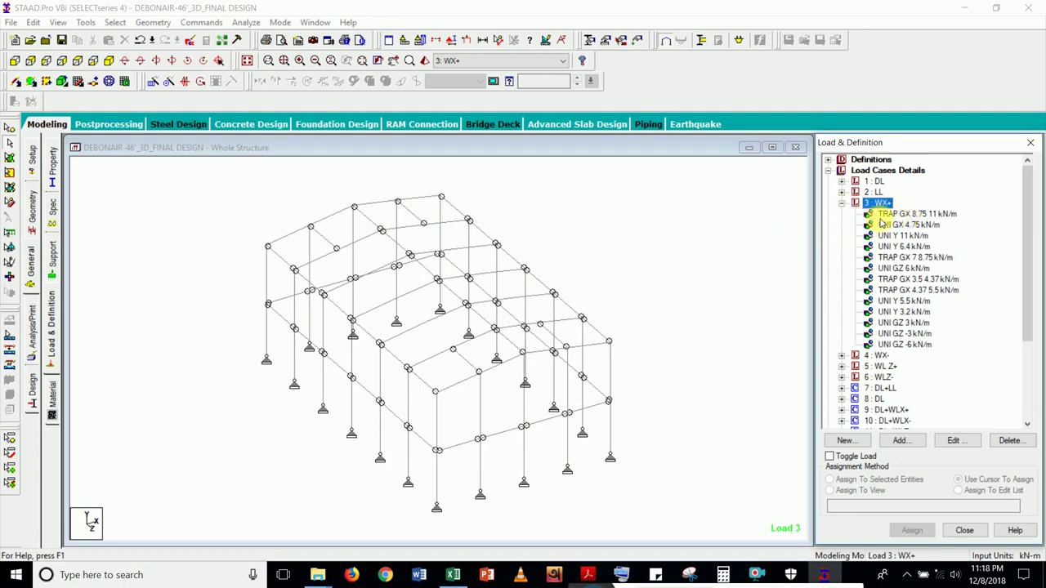
{"action": "left_click", "coordinate": [896, 217]}
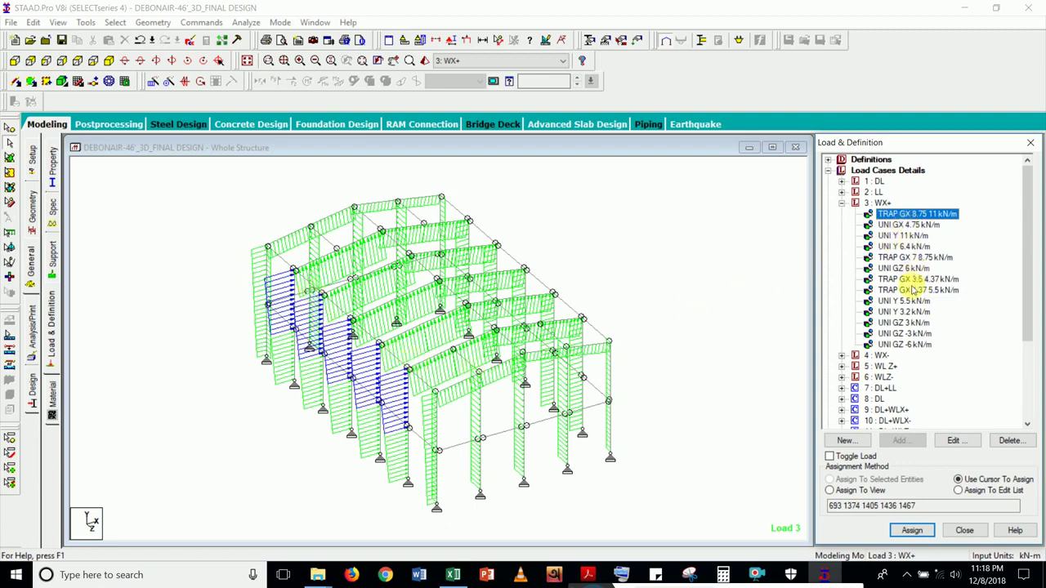
{"action": "left_click", "coordinate": [920, 259]}
{"action": "left_click", "coordinate": [918, 280]}
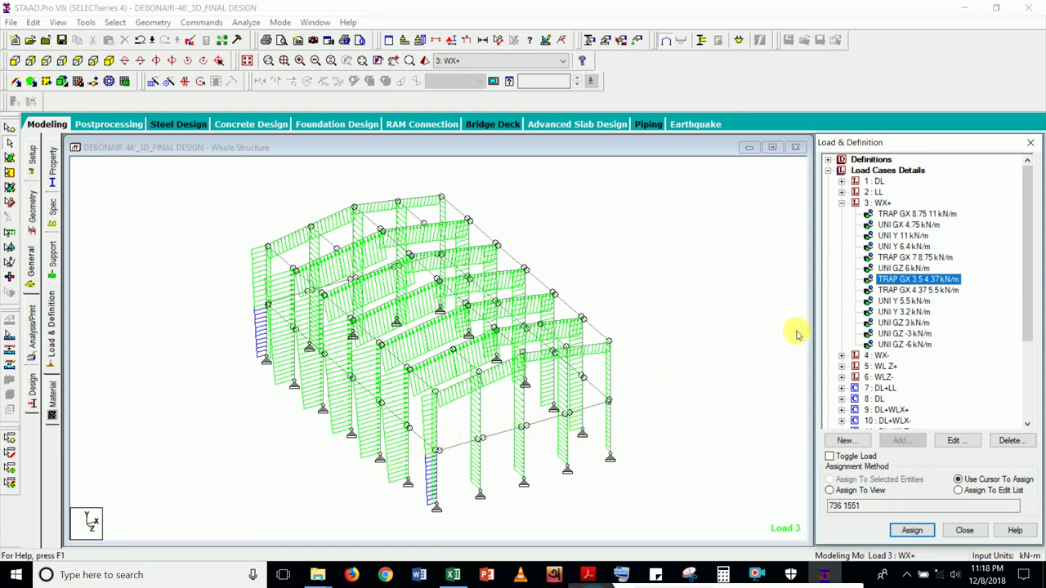
- Show which members carry the WL Z+ load UNI GZ 8.5 kN/m, and collapse the WL Z+ and WX+ load cases
{"action": "left_click", "coordinate": [842, 367]}
{"action": "scroll", "coordinate": [917, 323], "scroll_direction": "down", "scroll_amount": 2}
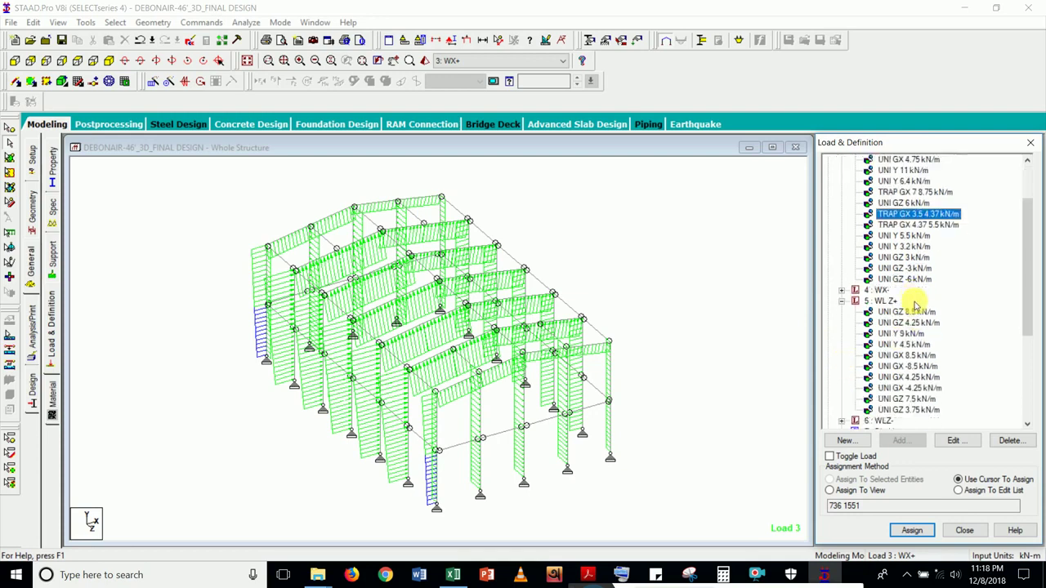
{"action": "scroll", "coordinate": [916, 306], "scroll_direction": "down", "scroll_amount": 3}
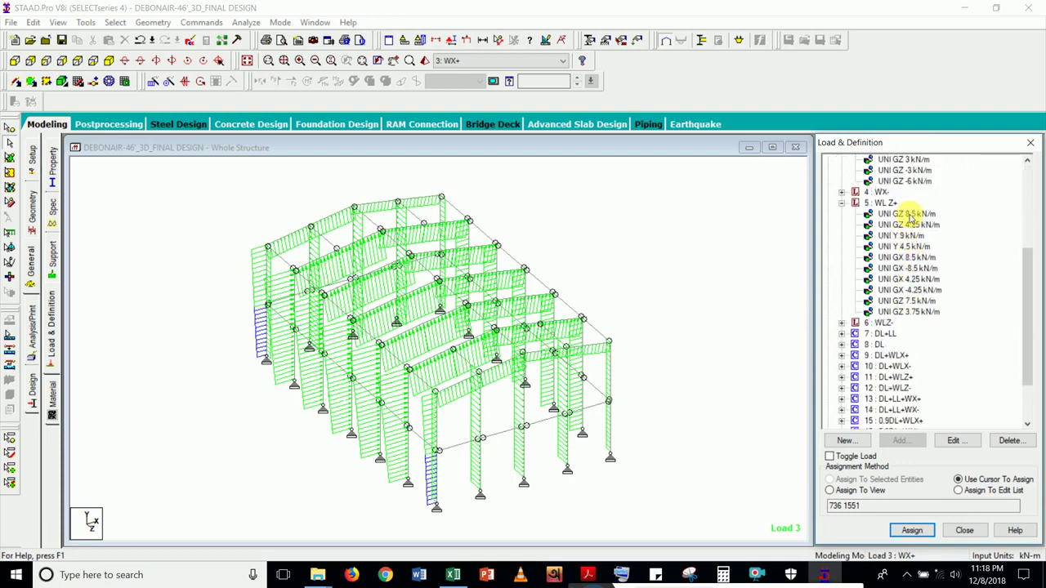
{"action": "left_click", "coordinate": [907, 214]}
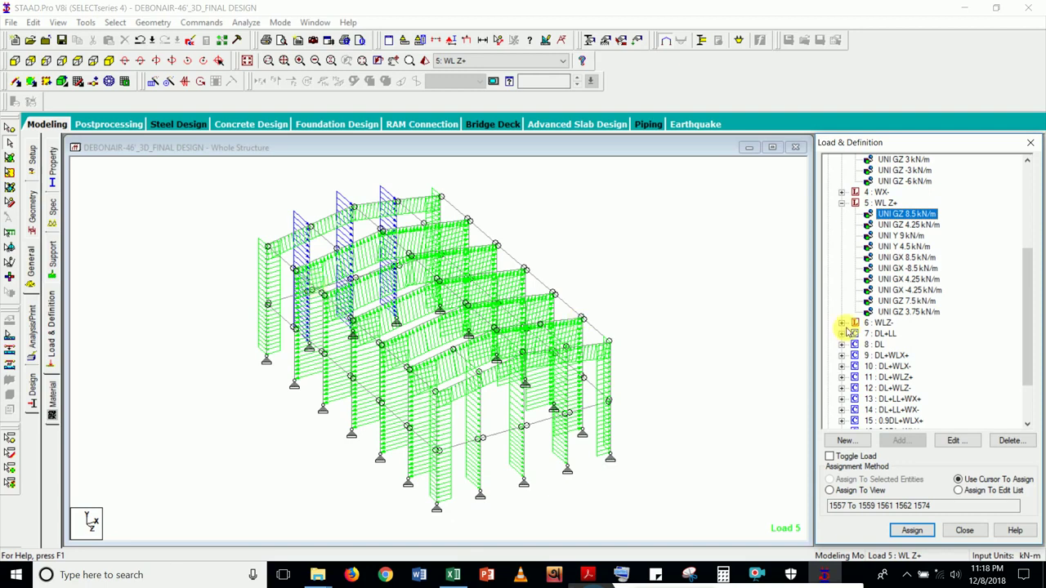
{"action": "left_click", "coordinate": [841, 203]}
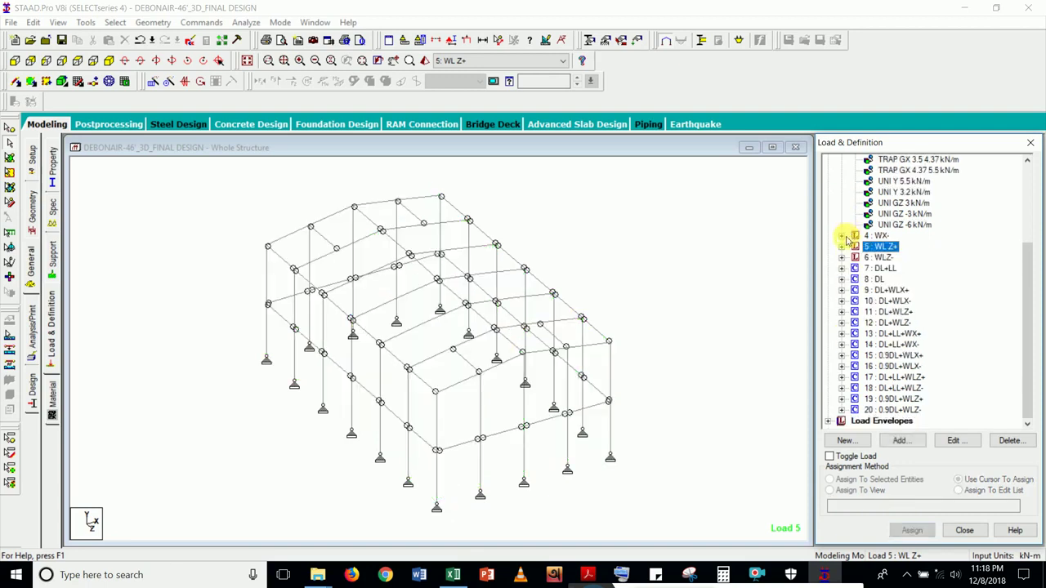
{"action": "scroll", "coordinate": [848, 240], "scroll_direction": "up", "scroll_amount": 4}
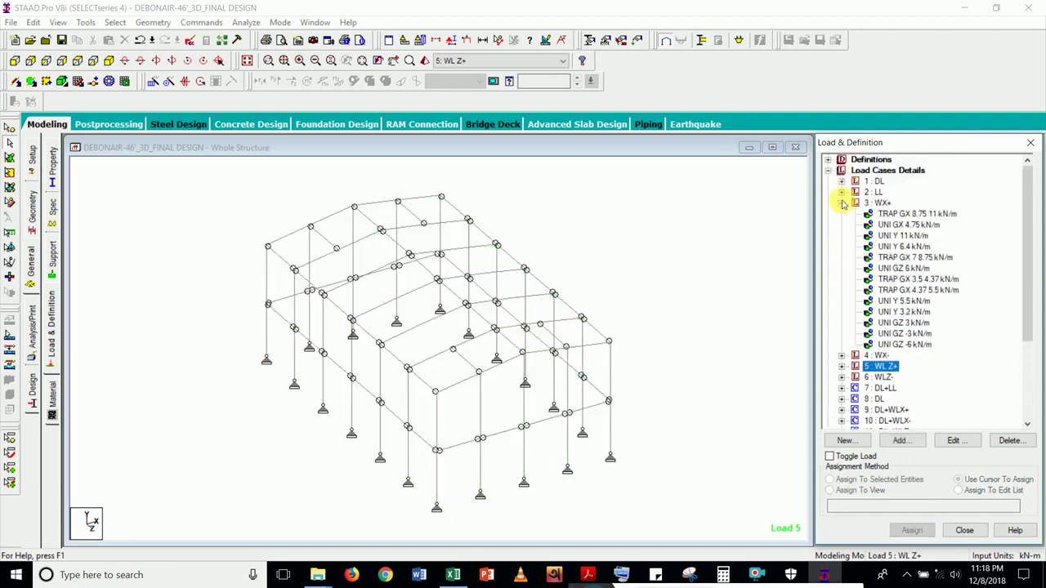
{"action": "left_click", "coordinate": [842, 202]}
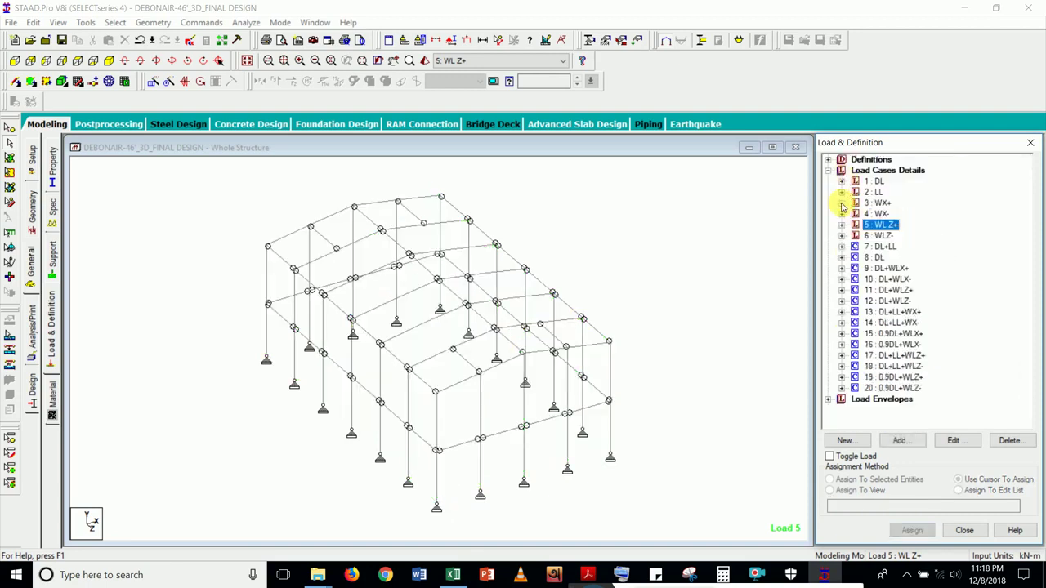
- Show the load factors of combination 7: DL+LL, and open the Load Combination Word document from the LAST FILE folder
{"action": "left_click", "coordinate": [842, 247]}
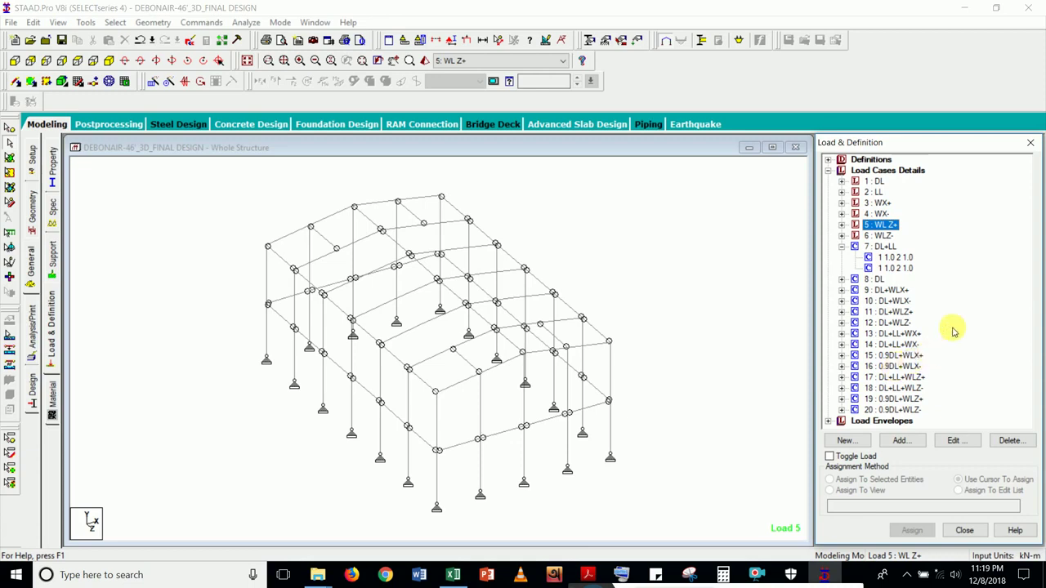
{"action": "left_click", "coordinate": [335, 570]}
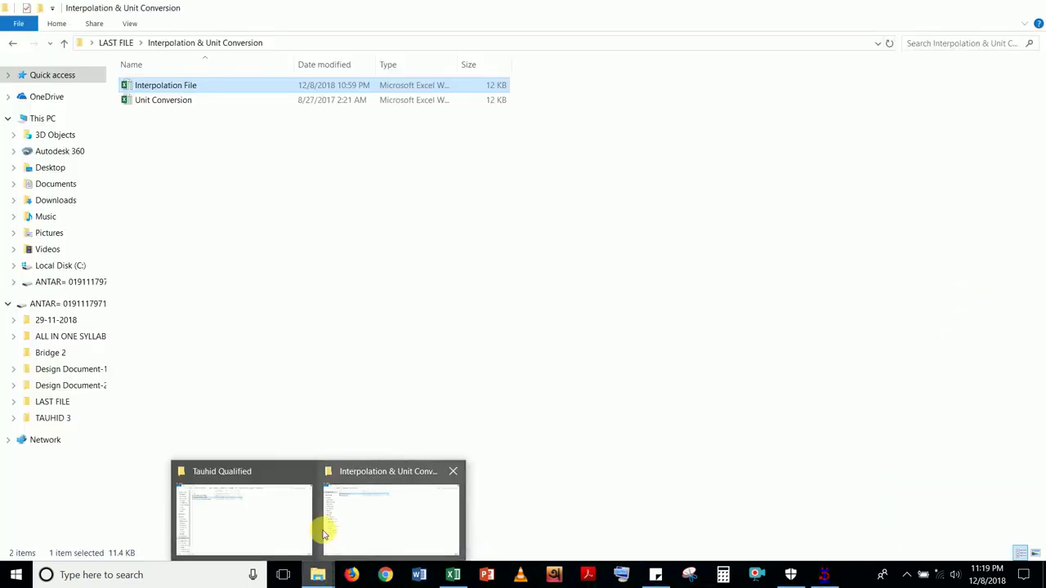
{"action": "left_click", "coordinate": [368, 513]}
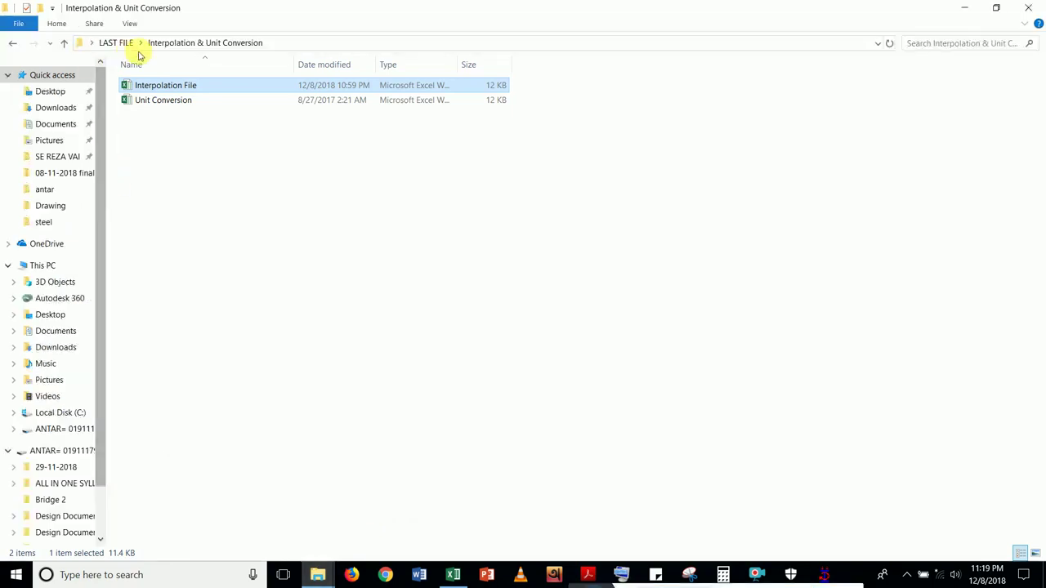
{"action": "left_click", "coordinate": [113, 42]}
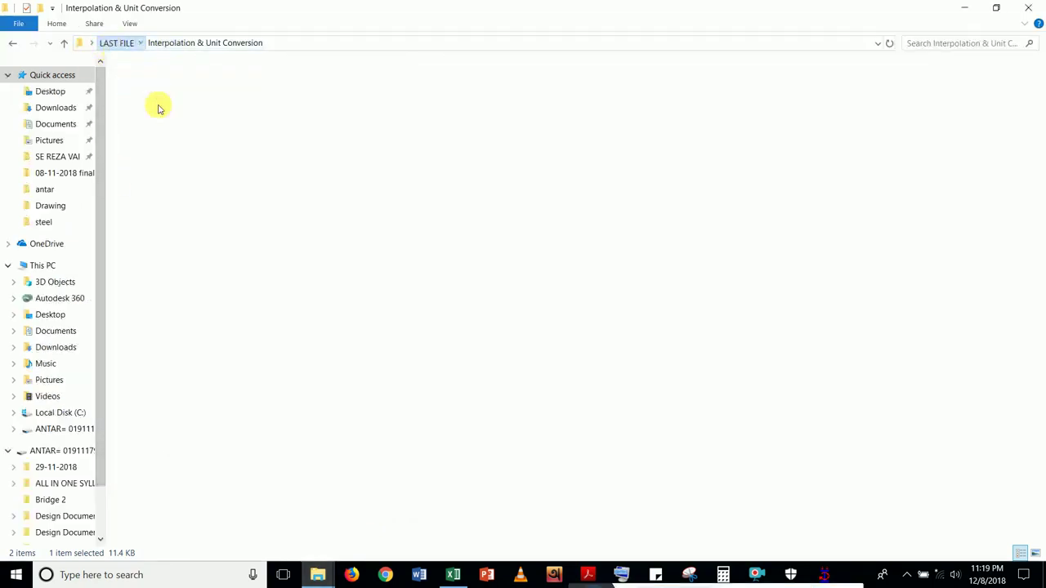
{"action": "double_click", "coordinate": [174, 144]}
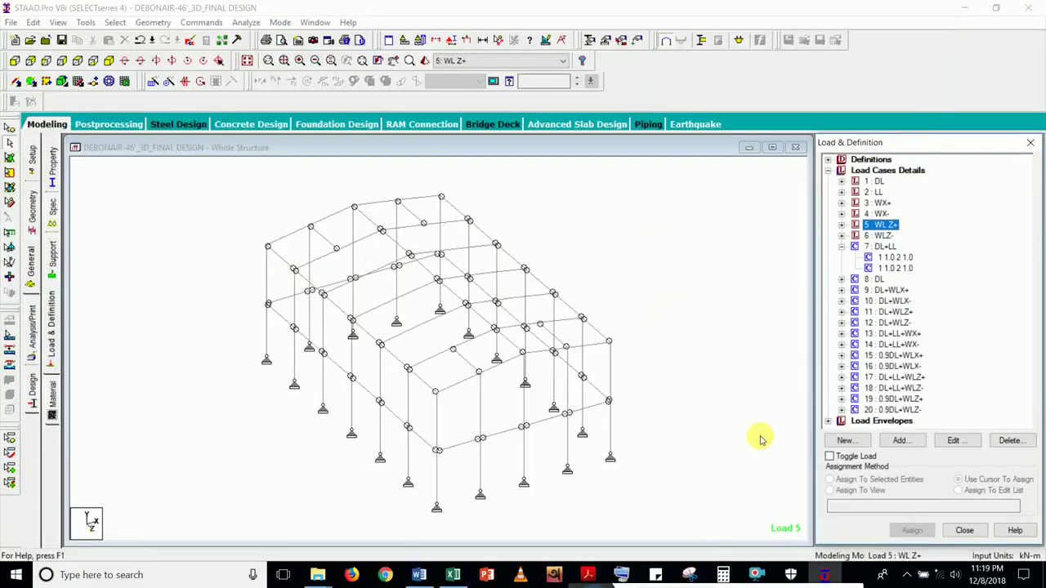
{"action": "left_click", "coordinate": [422, 577]}
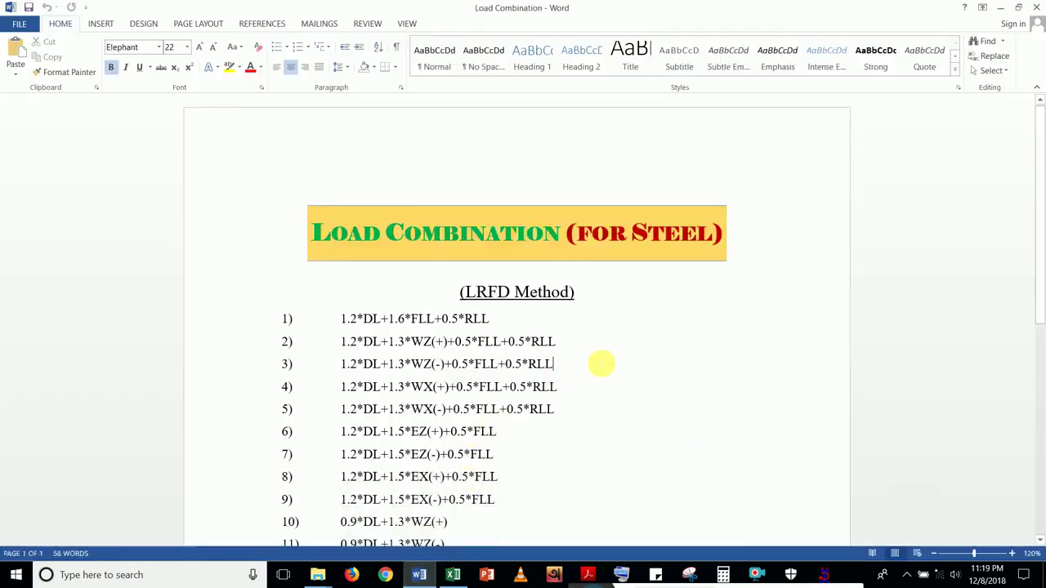
- Examine the LRFD load combination list for steel, highlighting combinations 23 to 26 with 0.9*DL plus wind in Z and X
{"action": "scroll", "coordinate": [599, 364], "scroll_direction": "down", "scroll_amount": 10}
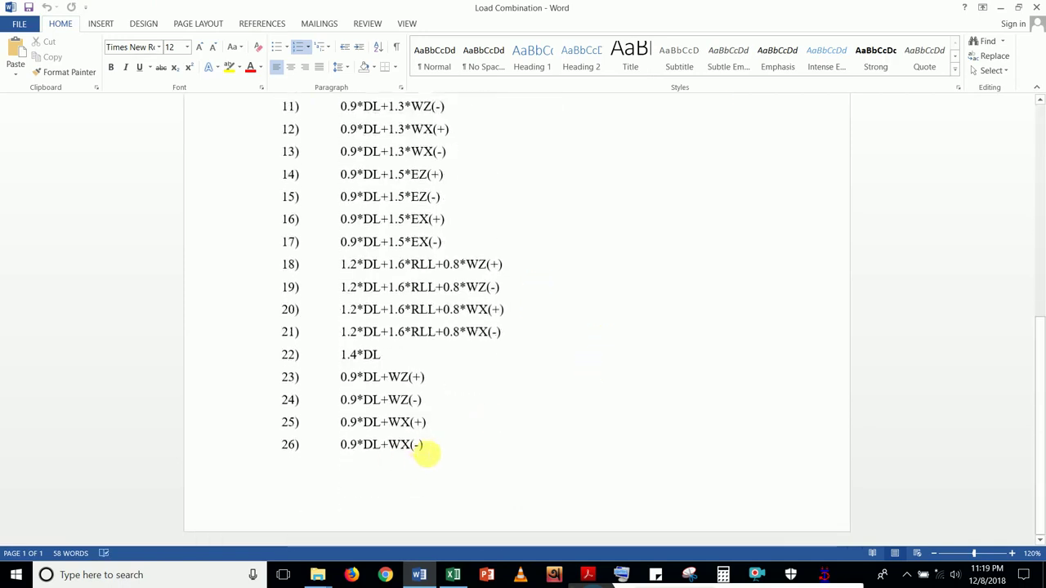
{"action": "left_click_drag", "start_coordinate": [432, 455], "coordinate": [276, 388]}
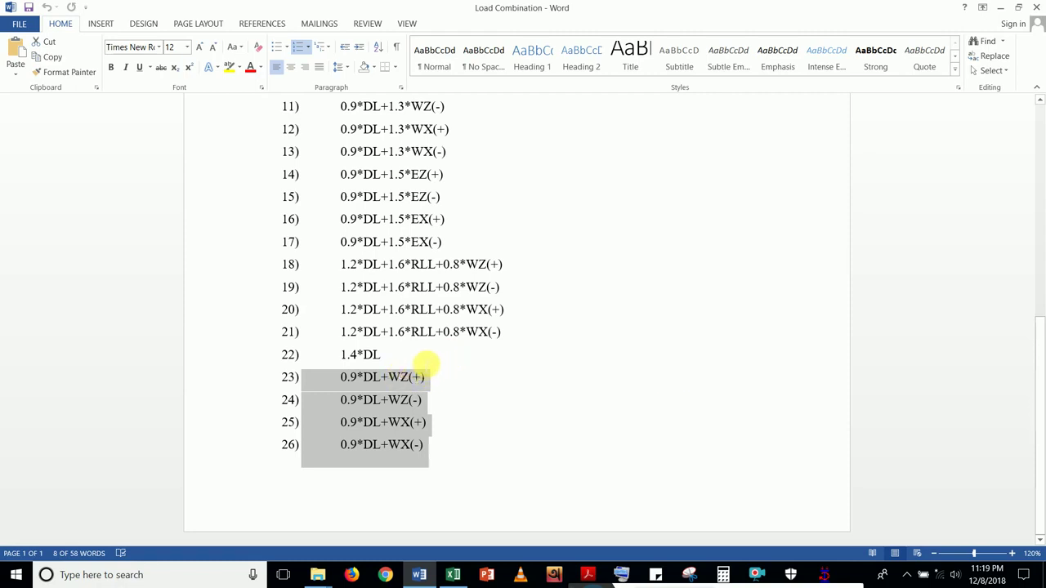
{"action": "left_click", "coordinate": [425, 361]}
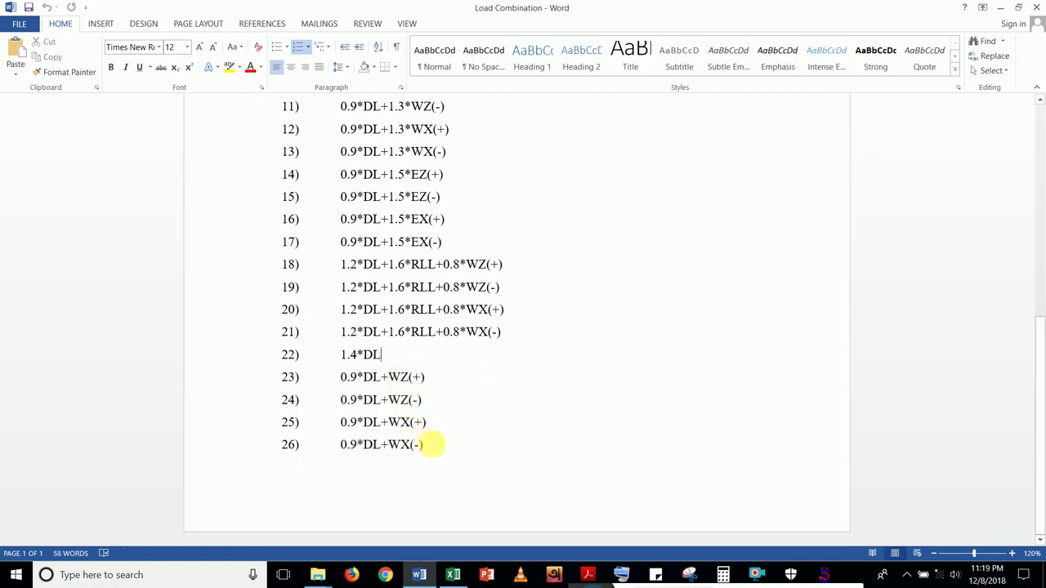
{"action": "left_click_drag", "start_coordinate": [432, 450], "coordinate": [286, 372]}
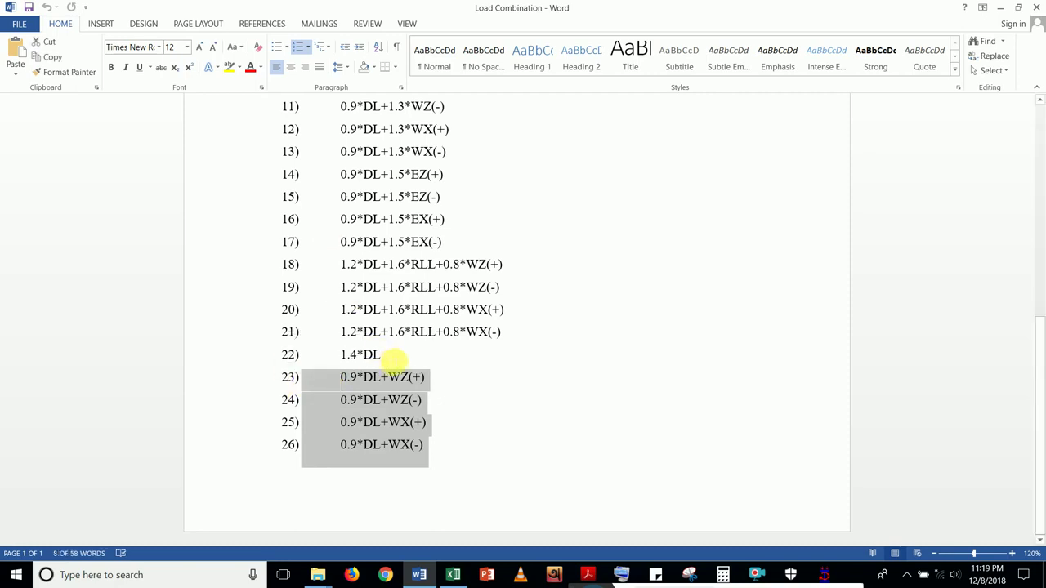
{"action": "scroll", "coordinate": [391, 359], "scroll_direction": "up", "scroll_amount": 5}
{"action": "scroll", "coordinate": [396, 364], "scroll_direction": "down", "scroll_amount": 3}
{"action": "scroll", "coordinate": [397, 367], "scroll_direction": "down", "scroll_amount": 2}
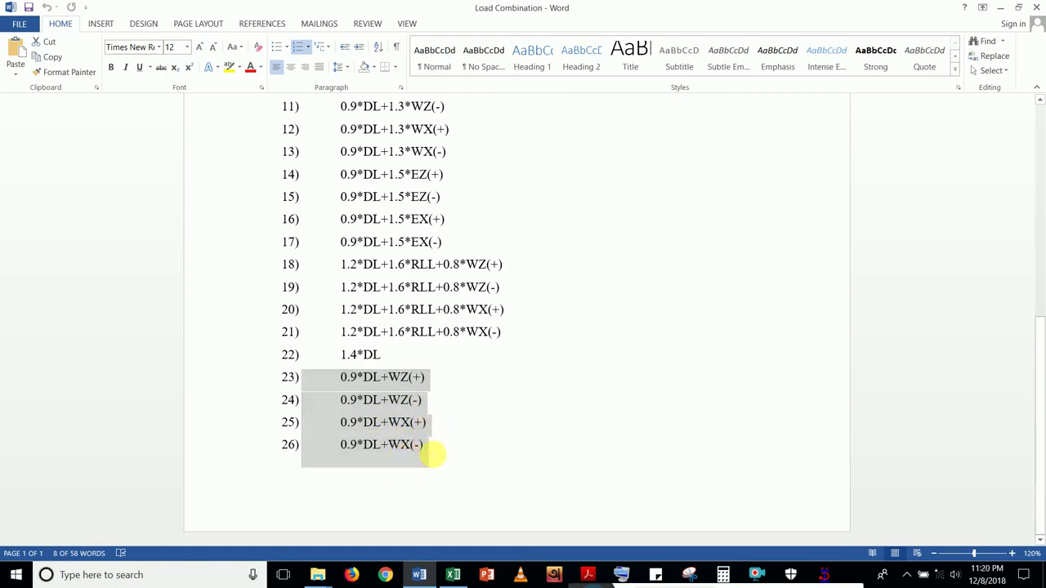
{"action": "left_click", "coordinate": [426, 444]}
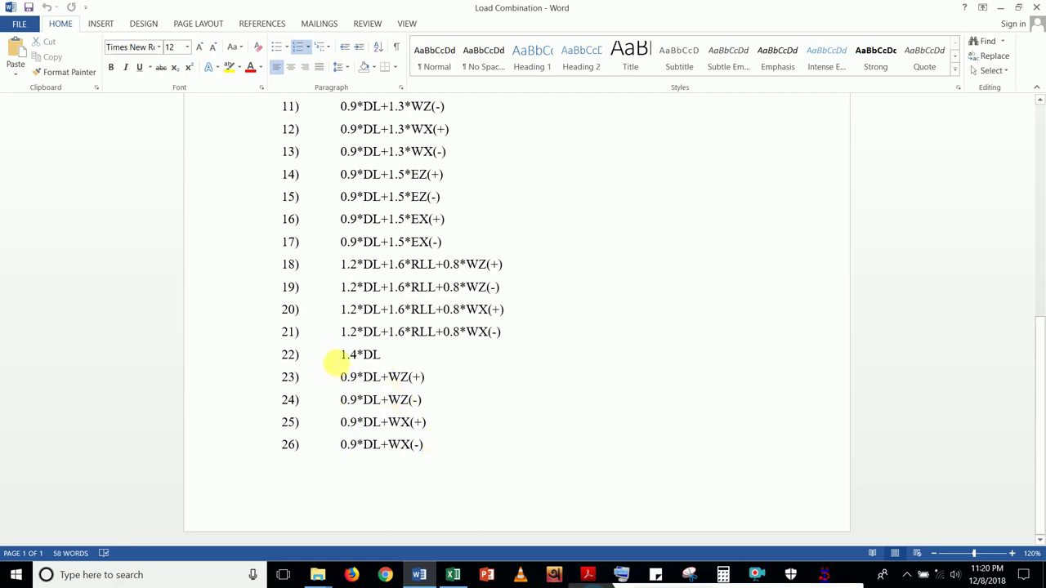
{"action": "scroll", "coordinate": [370, 359], "scroll_direction": "up", "scroll_amount": 10}
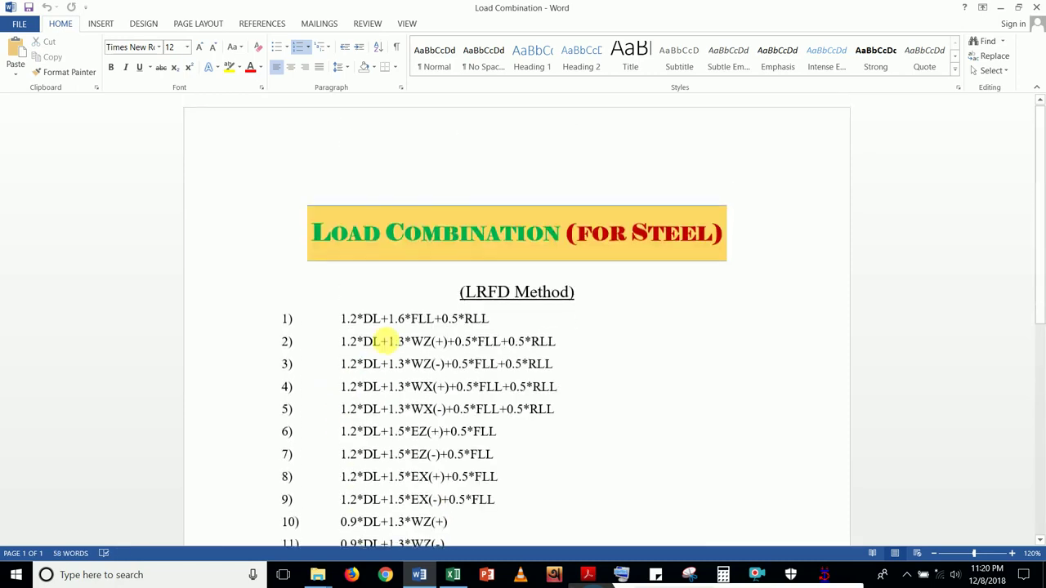
{"action": "scroll", "coordinate": [385, 338], "scroll_direction": "down", "scroll_amount": 10}
{"action": "scroll", "coordinate": [399, 288], "scroll_direction": "up", "scroll_amount": 5}
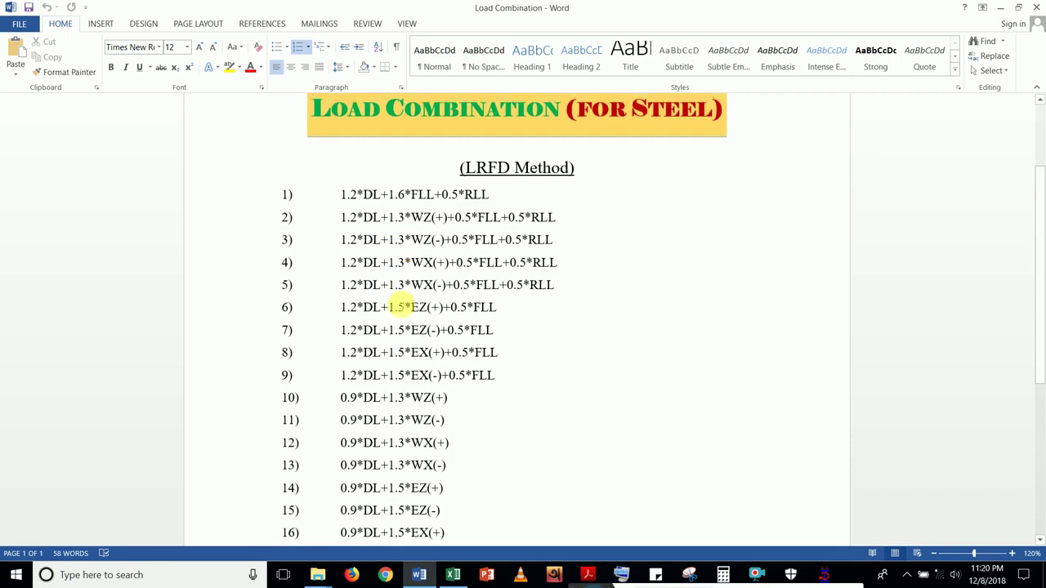
- Switch back to STAAD.Pro, and collapse combination 7: DL+LL and the whole list of load cases
{"action": "left_click", "coordinate": [1001, 7]}
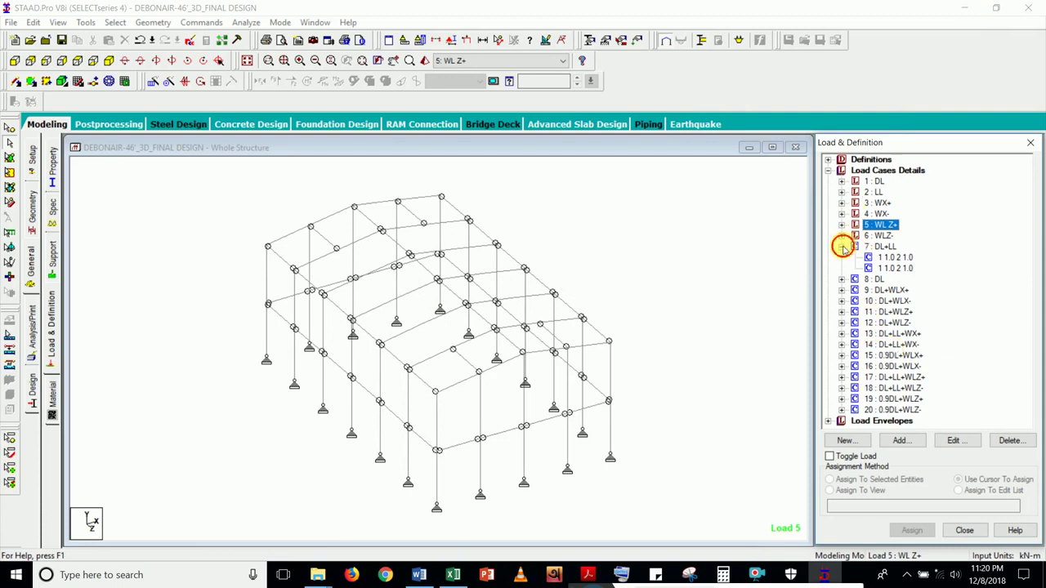
{"action": "left_click", "coordinate": [842, 246]}
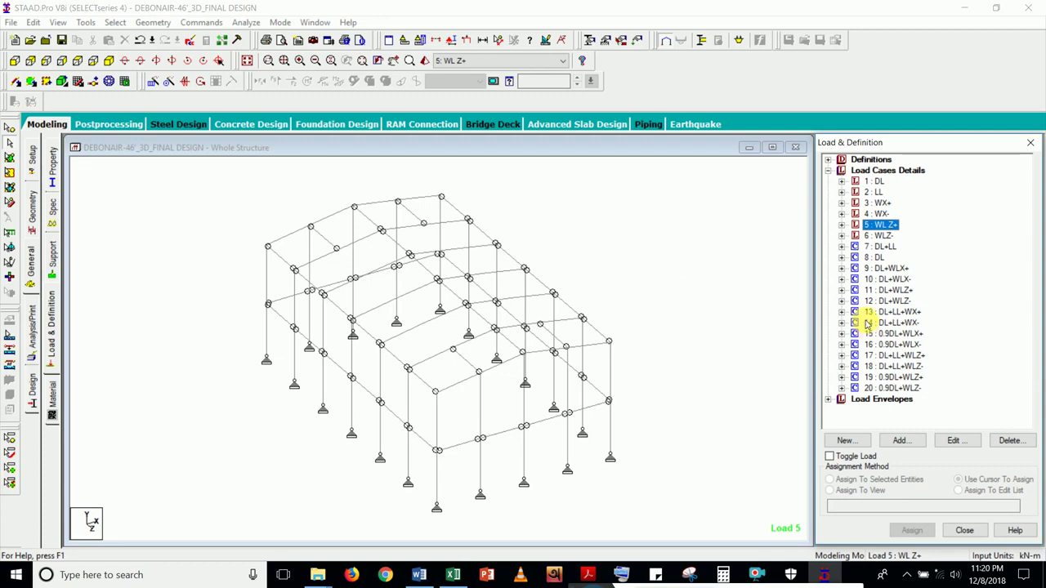
{"action": "left_click", "coordinate": [828, 170]}
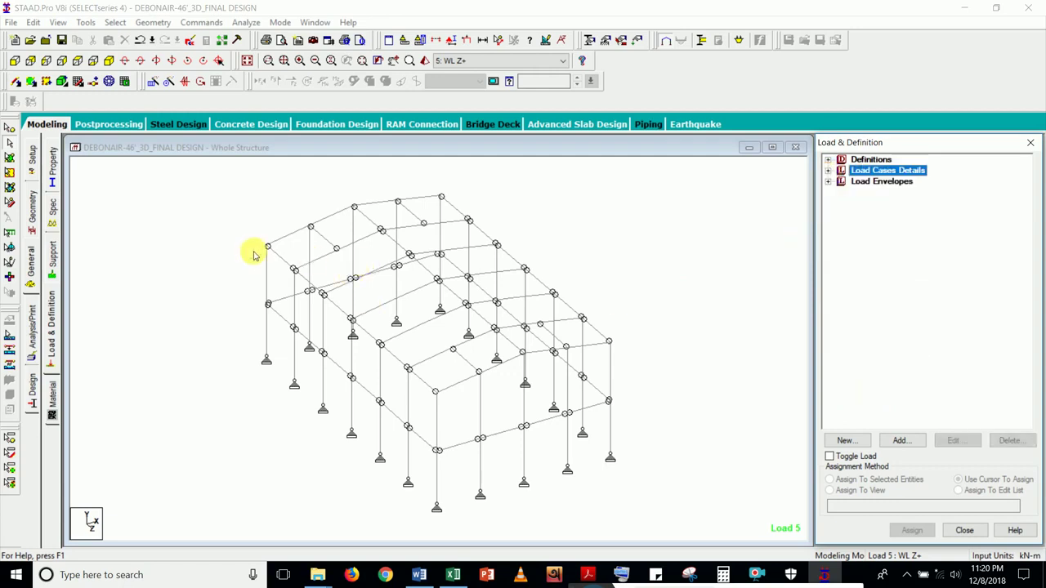
- Check the Perform Analysis print options without adding a command, and examine the AISC 360-10 steel design settings under PARAMETER 1
{"action": "left_click", "coordinate": [32, 331]}
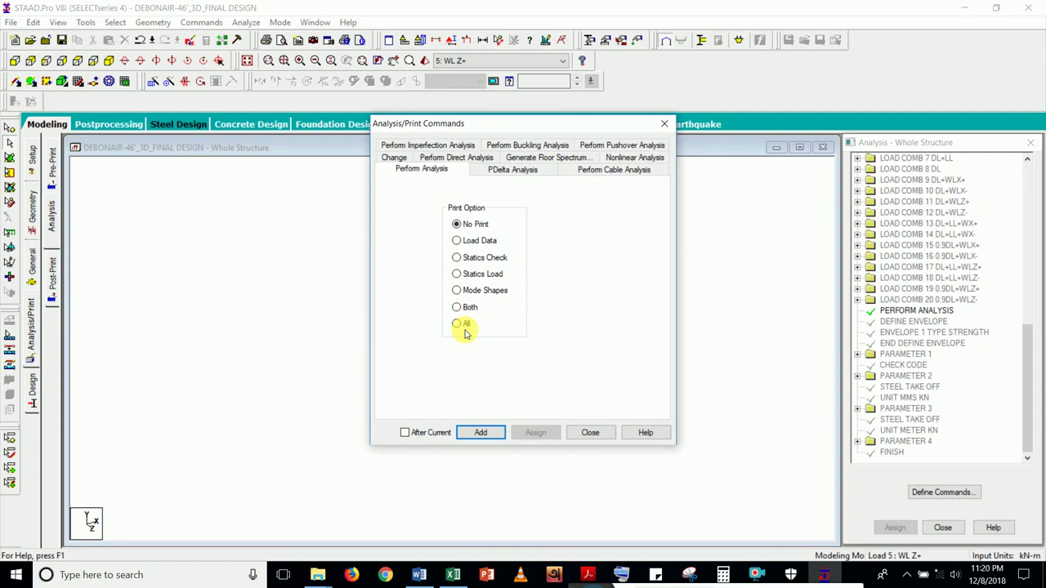
{"action": "left_click", "coordinate": [591, 433]}
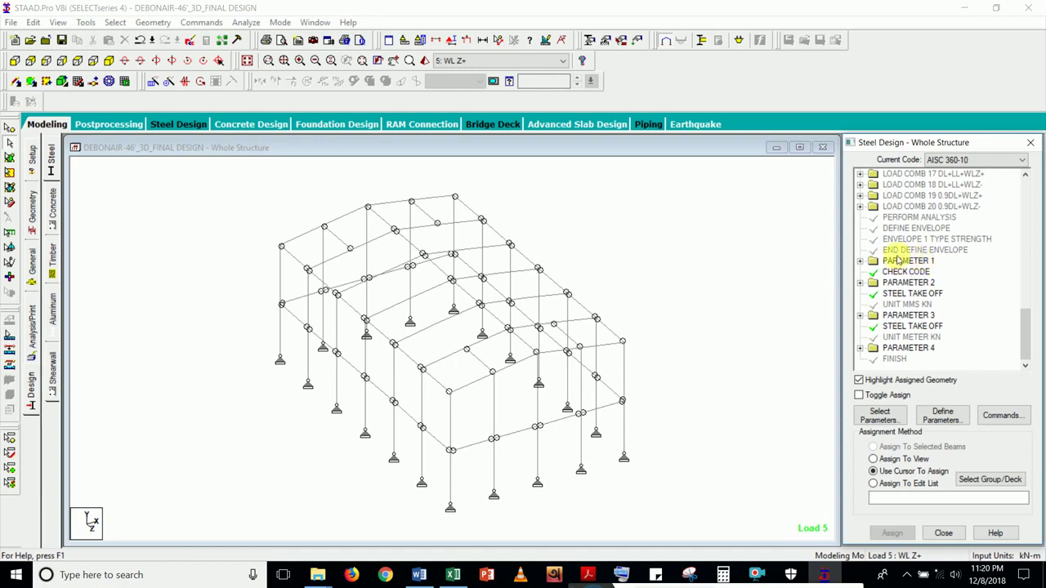
{"action": "left_click", "coordinate": [860, 261]}
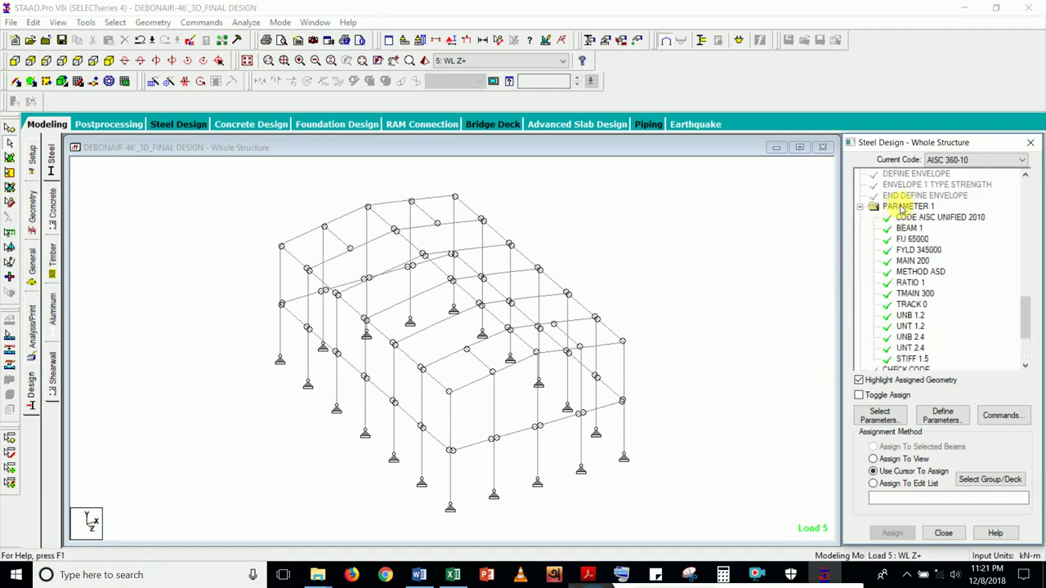
{"action": "scroll", "coordinate": [944, 234], "scroll_direction": "down", "scroll_amount": 1}
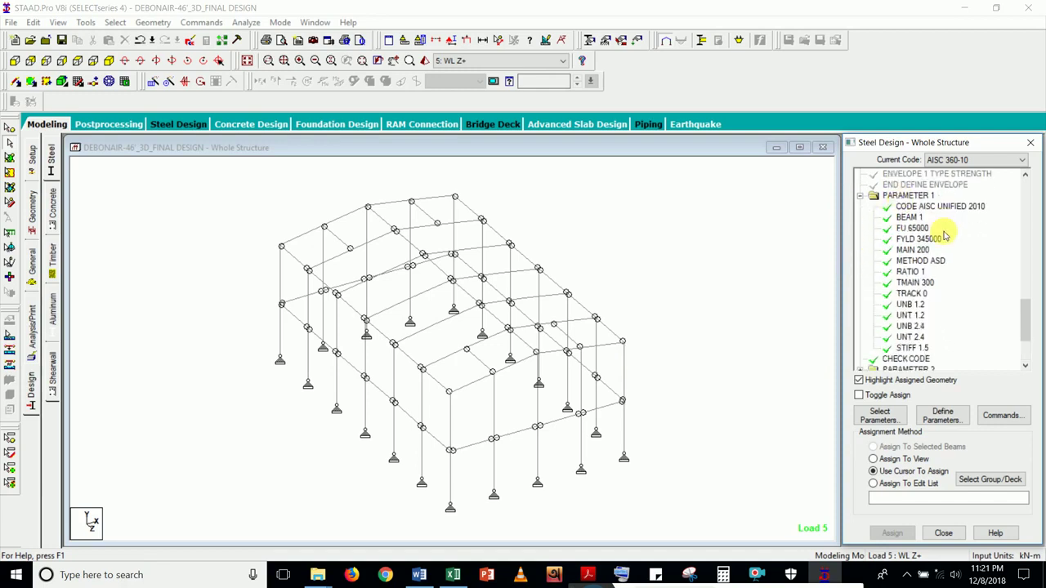
- Check the definitions of the BEAM and FU design parameters under PARAMETER 1 without modifying them
{"action": "scroll", "coordinate": [944, 234], "scroll_direction": "up", "scroll_amount": 1}
{"action": "left_click", "coordinate": [914, 217]}
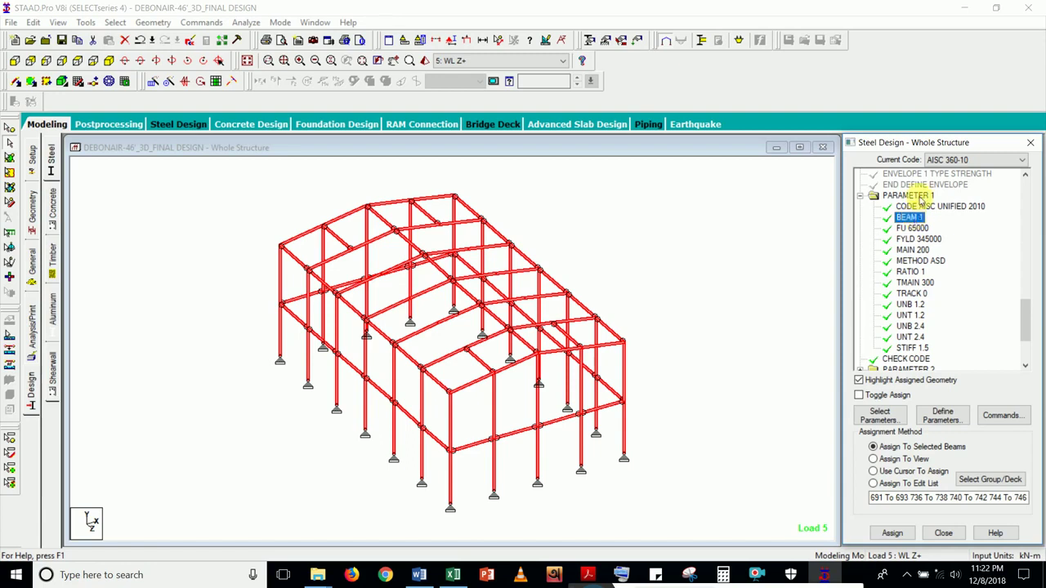
{"action": "double_click", "coordinate": [910, 217]}
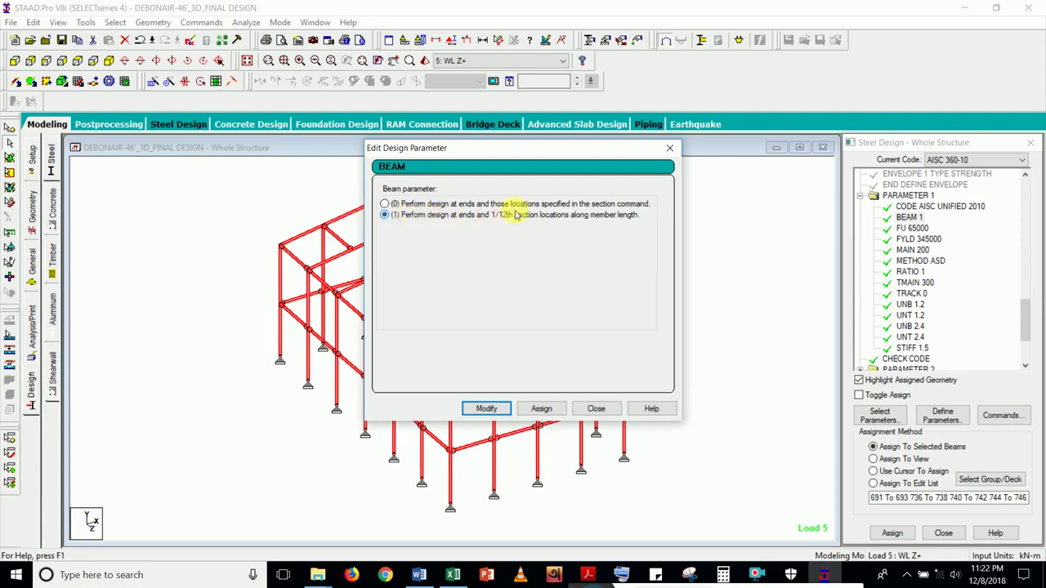
{"action": "left_click", "coordinate": [597, 410]}
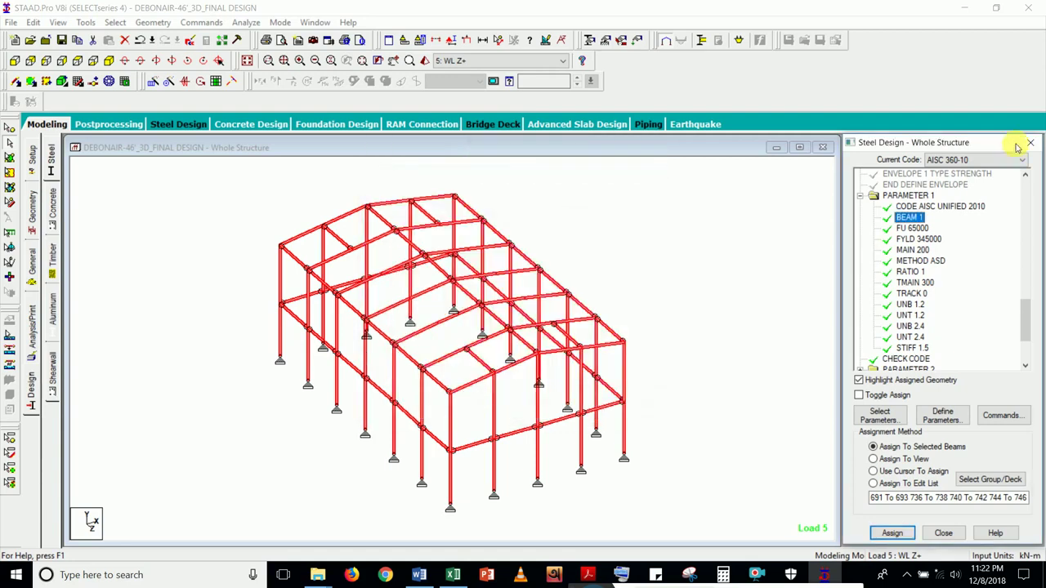
{"action": "left_click", "coordinate": [920, 229]}
{"action": "double_click", "coordinate": [914, 229]}
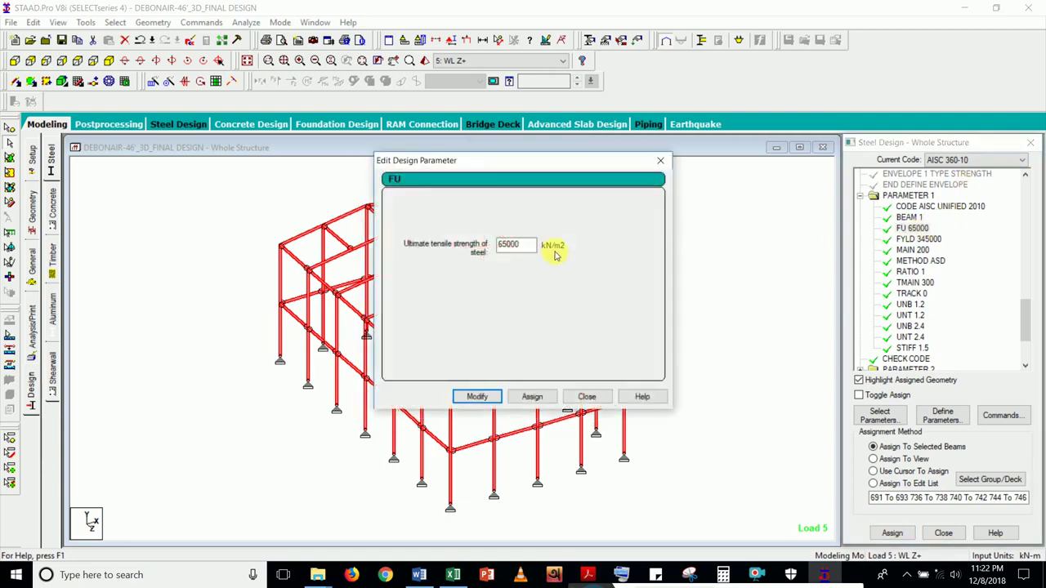
{"action": "left_click", "coordinate": [663, 160]}
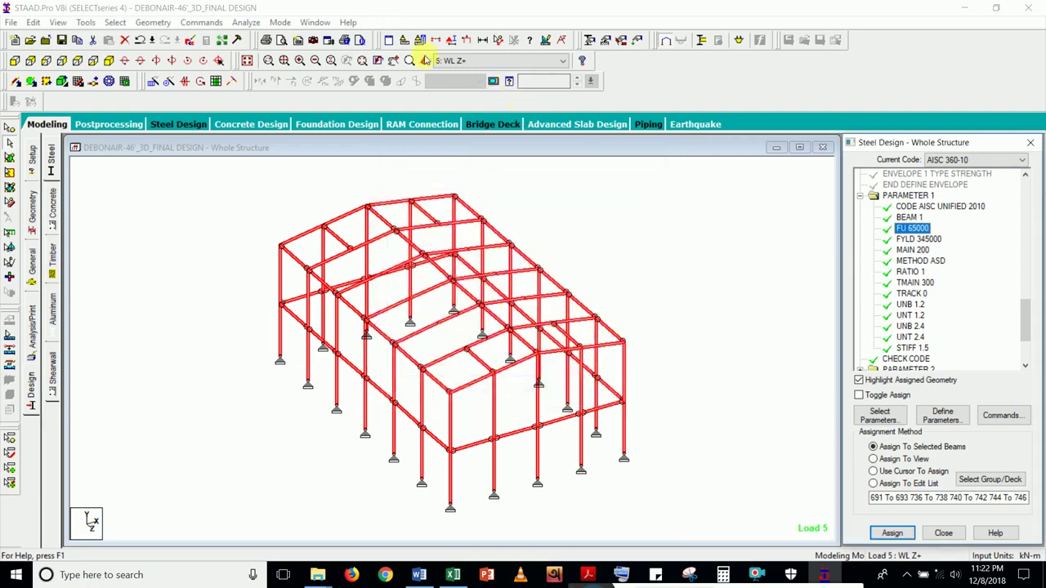
- Set the current input units to inch for length and kilopound for force
{"action": "left_click", "coordinate": [409, 40]}
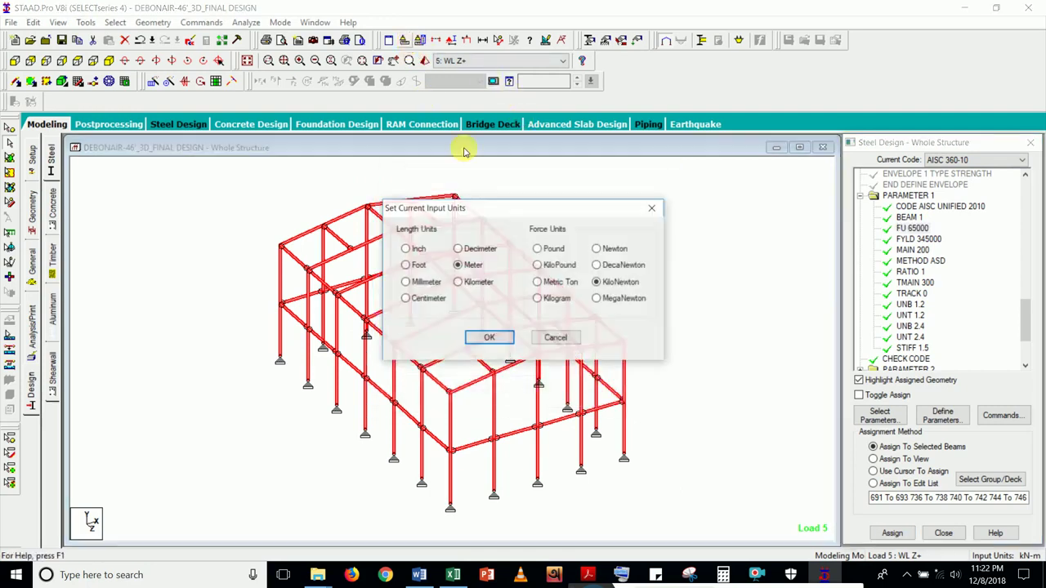
{"action": "left_click", "coordinate": [539, 265]}
{"action": "left_click", "coordinate": [413, 248]}
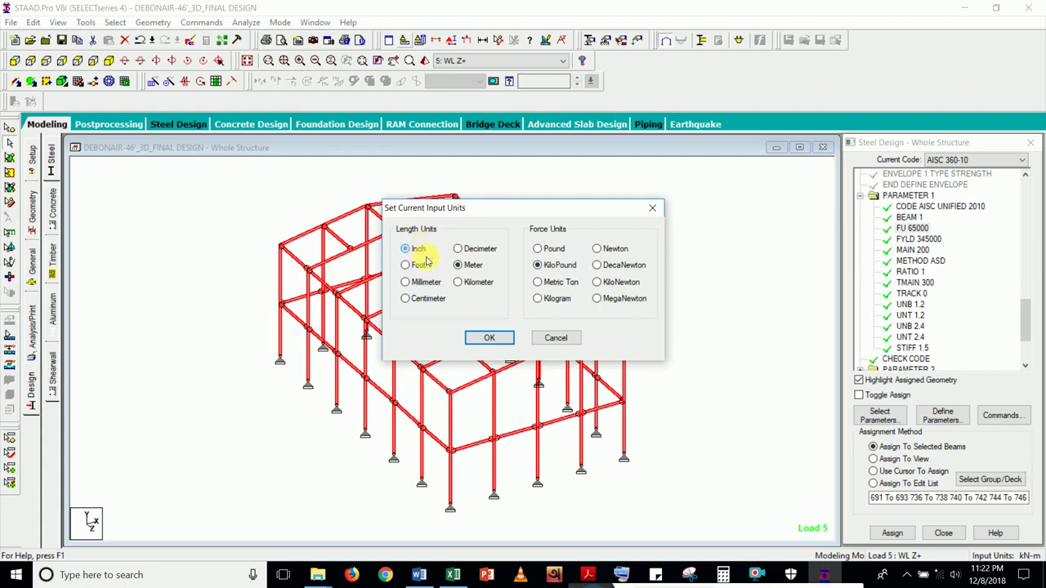
{"action": "left_click", "coordinate": [481, 338]}
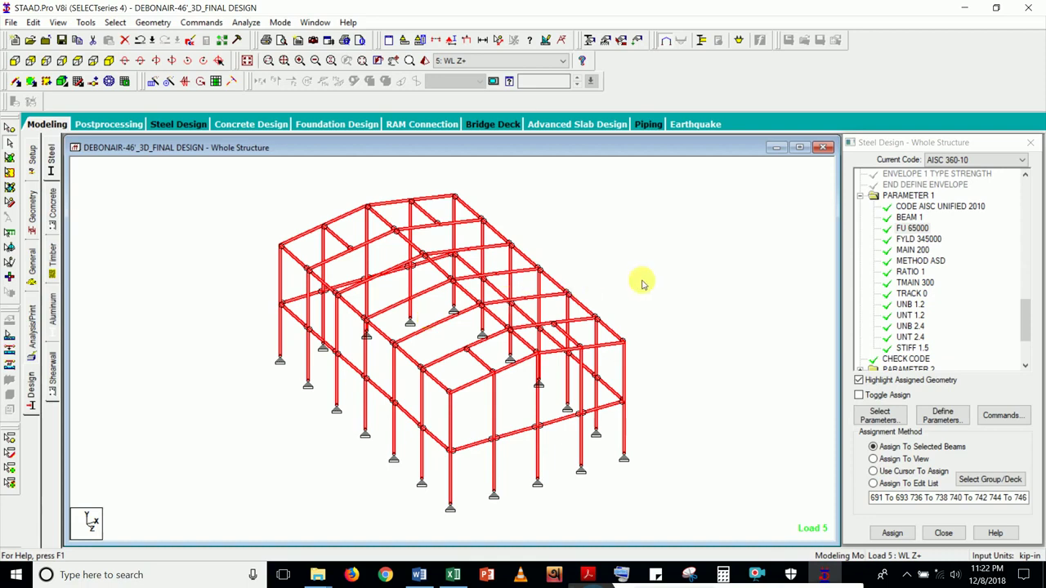
- Check the FU parameter's ultimate tensile strength of steel in kip/in2, leaving it unmodified
{"action": "left_click", "coordinate": [912, 228]}
{"action": "double_click", "coordinate": [912, 228]}
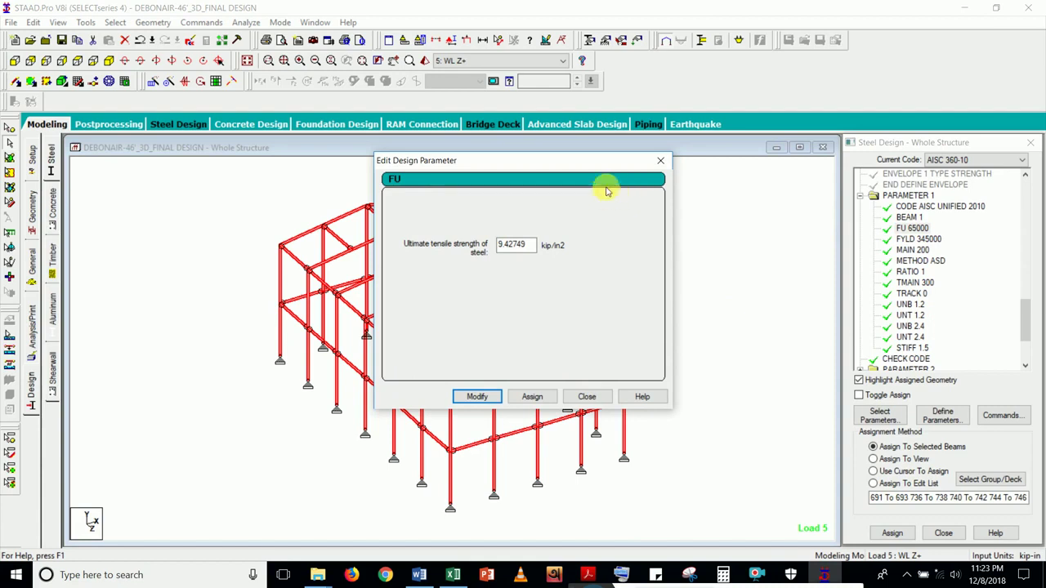
{"action": "left_click", "coordinate": [658, 163]}
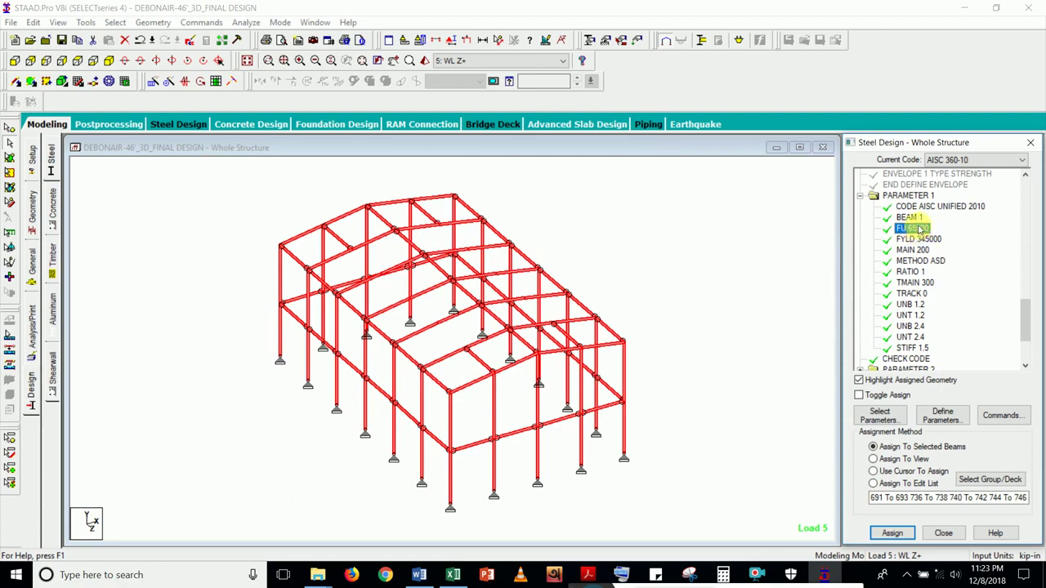
- Examine the FYLD parameter's yield strength of steel in kip/in2, and close it without modifying
{"action": "double_click", "coordinate": [917, 238]}
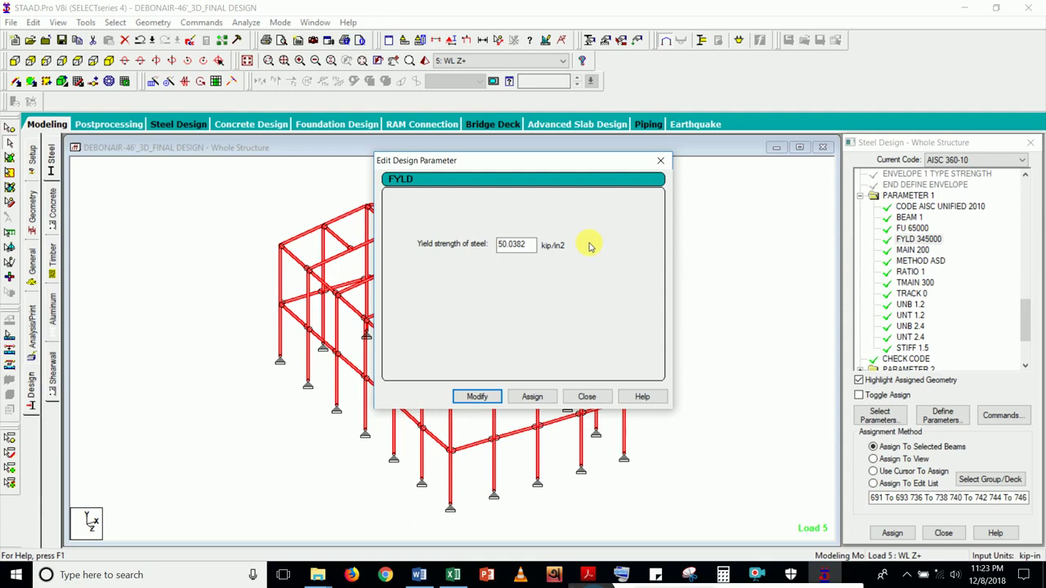
{"action": "left_click_drag", "start_coordinate": [533, 162], "coordinate": [454, 211]}
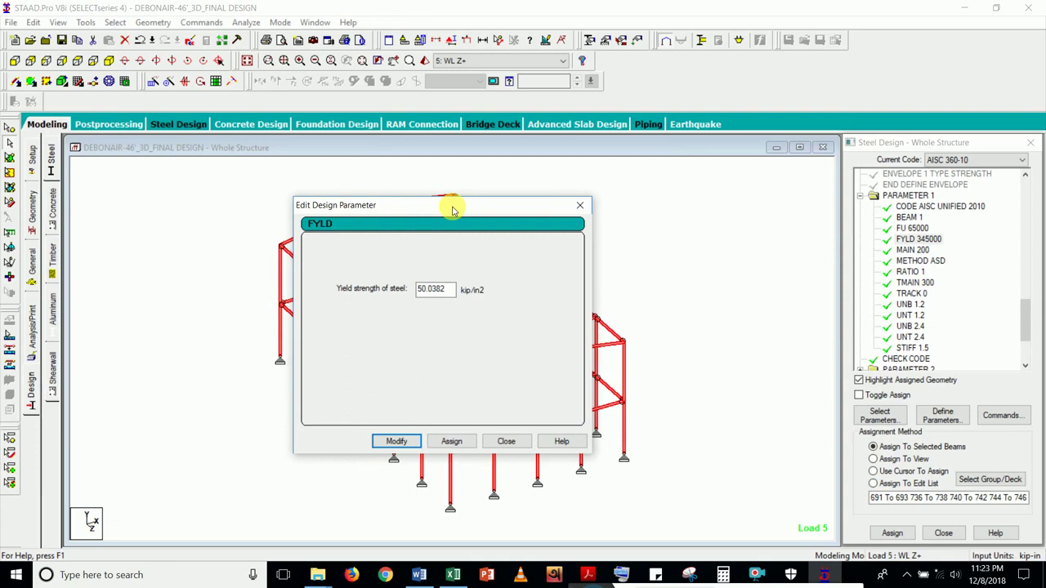
{"action": "left_click_drag", "start_coordinate": [454, 210], "coordinate": [460, 211]}
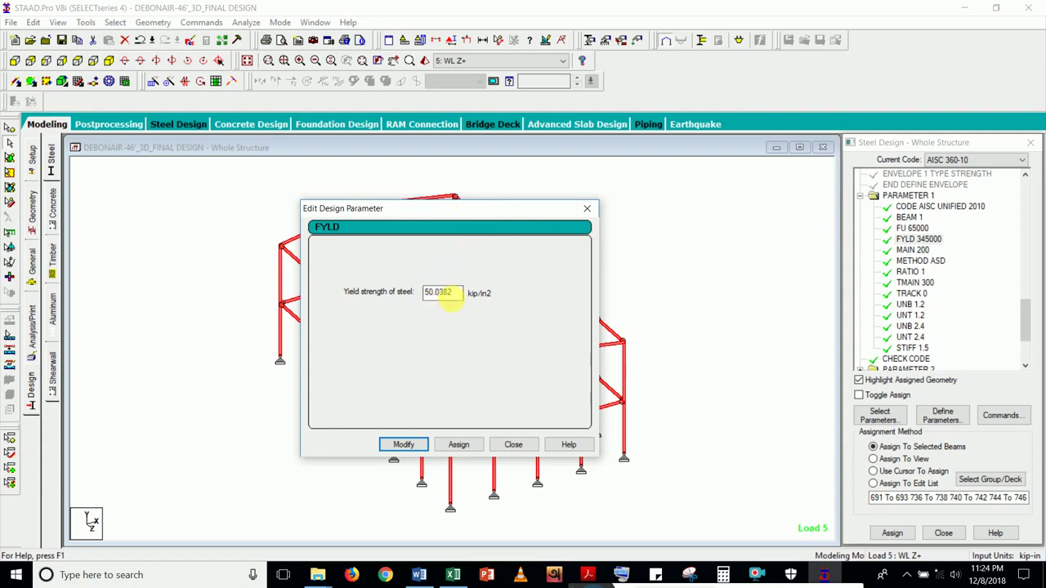
{"action": "double_click", "coordinate": [435, 296]}
{"action": "left_click", "coordinate": [441, 294]}
{"action": "left_click_drag", "start_coordinate": [468, 293], "coordinate": [437, 302]}
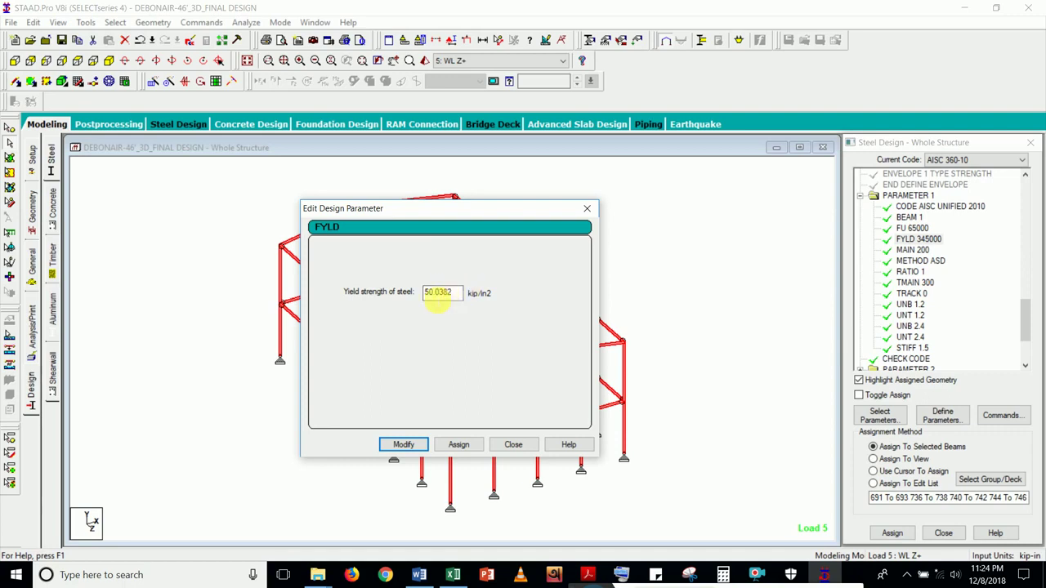
{"action": "left_click", "coordinate": [587, 209]}
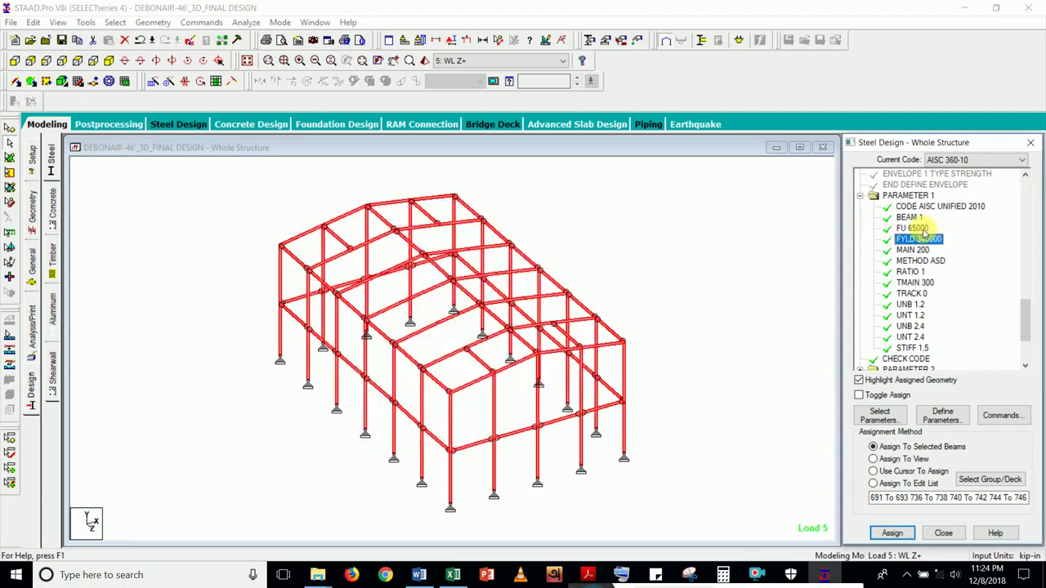
- Reopen the FU parameter, highlight its ultimate tensile strength value, and close it without modifying
{"action": "double_click", "coordinate": [914, 229]}
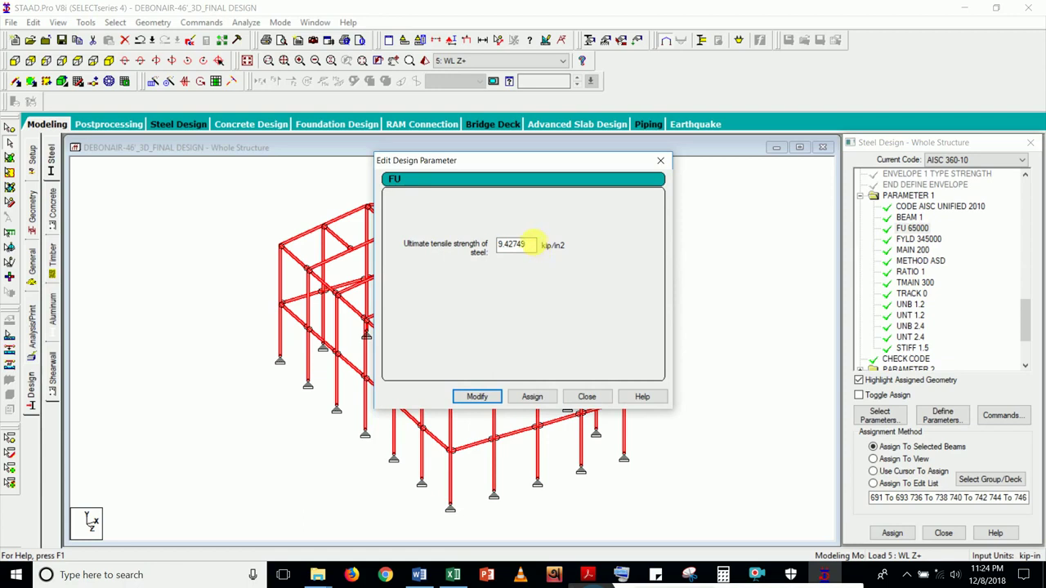
{"action": "left_click_drag", "start_coordinate": [530, 244], "coordinate": [450, 255]}
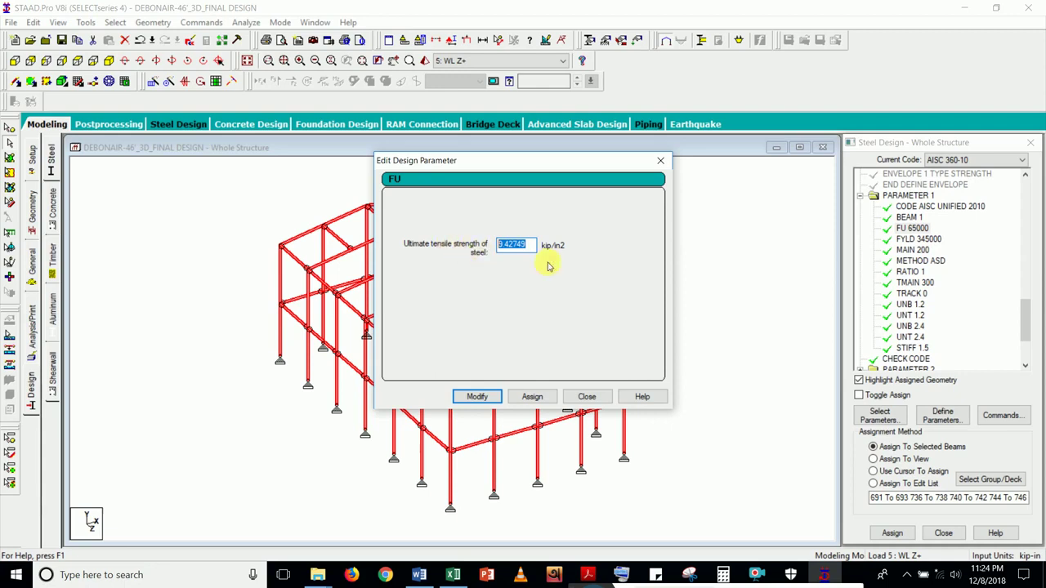
{"action": "left_click", "coordinate": [659, 161]}
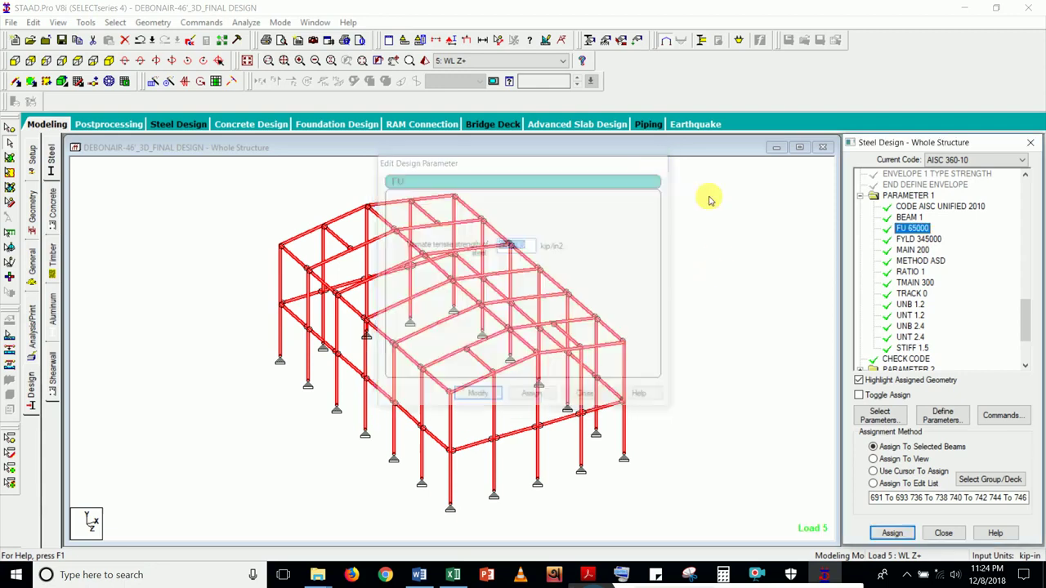
- Show the members assigned to the MAIN parameter, and check its allowable L/R in compression
{"action": "left_click", "coordinate": [907, 250]}
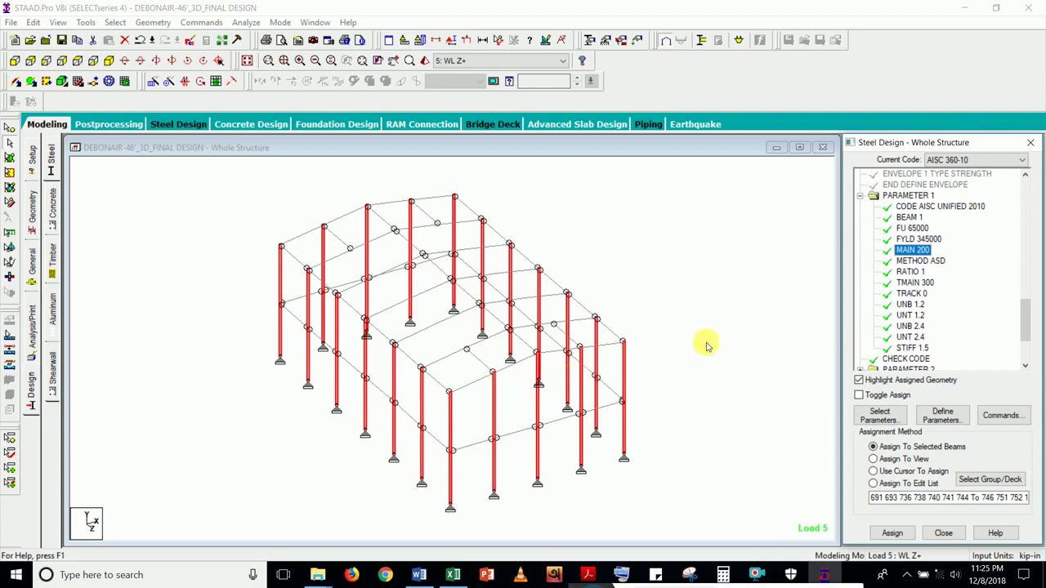
{"action": "left_click", "coordinate": [911, 251]}
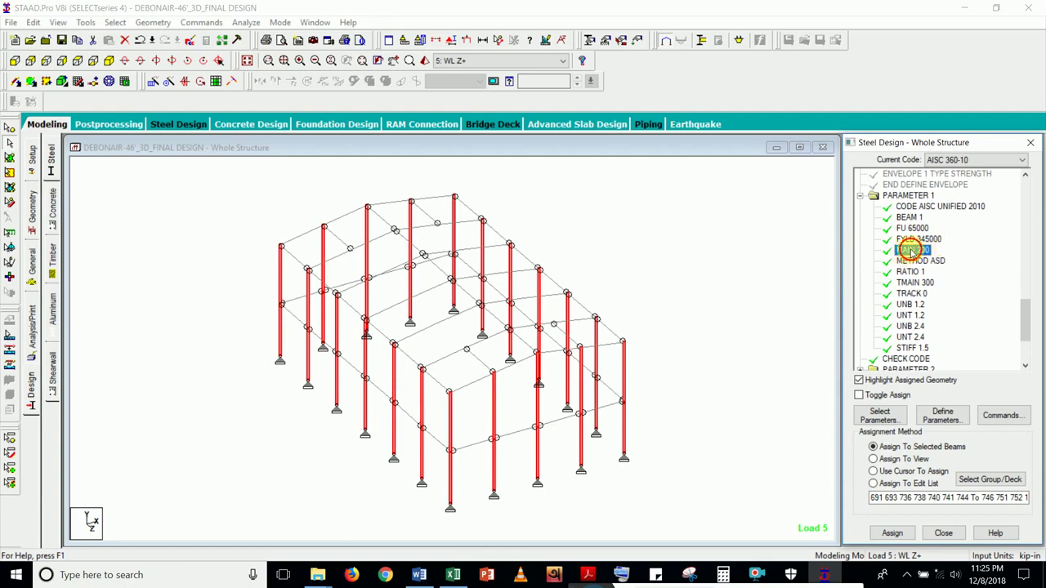
{"action": "left_click", "coordinate": [911, 250]}
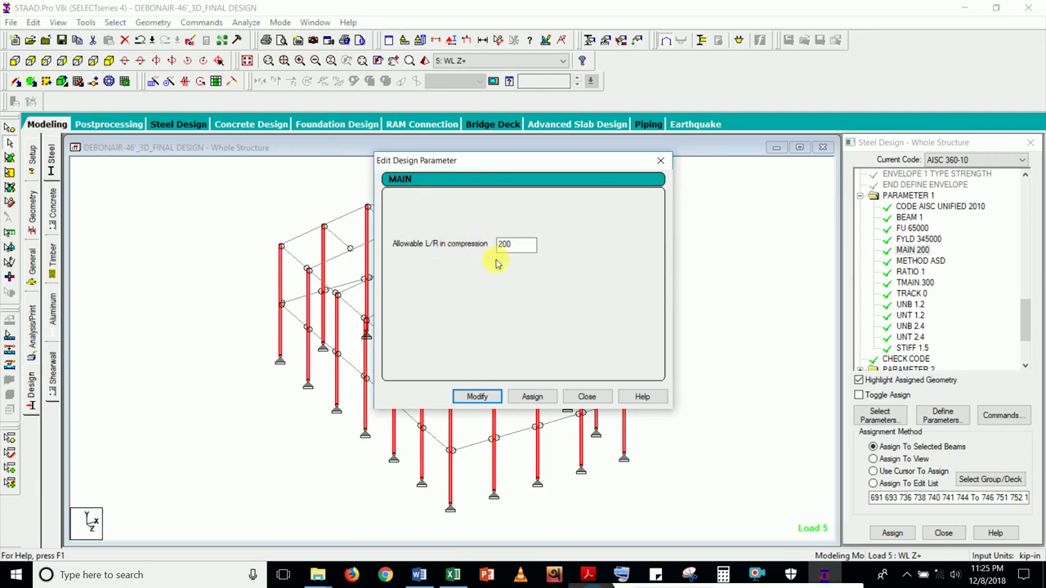
{"action": "left_click", "coordinate": [588, 396]}
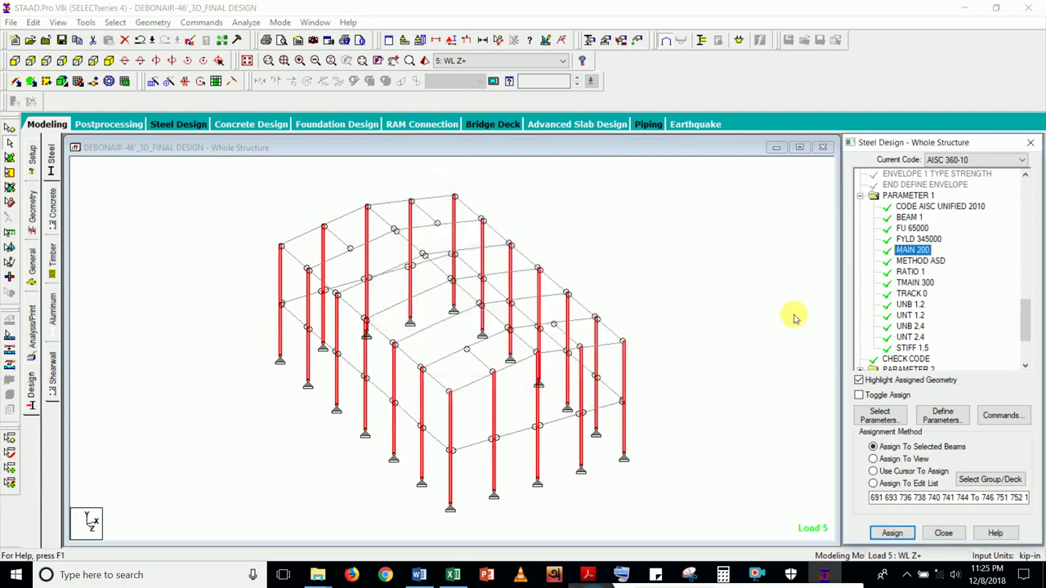
- Change the METHOD design parameter under PARAMETER 1 to LRFD
{"action": "left_click", "coordinate": [912, 260]}
{"action": "double_click", "coordinate": [912, 260]}
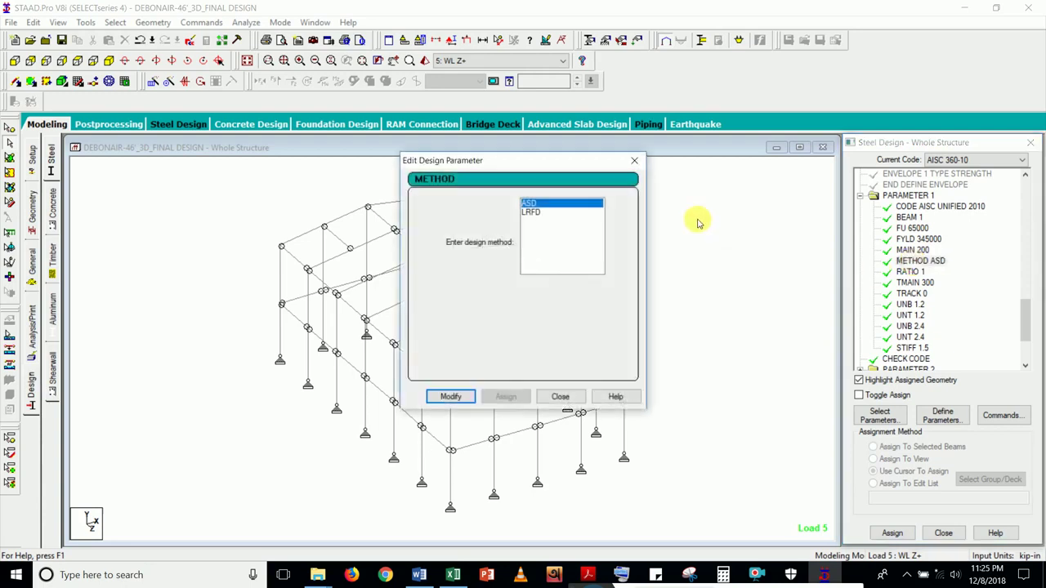
{"action": "left_click", "coordinate": [540, 212]}
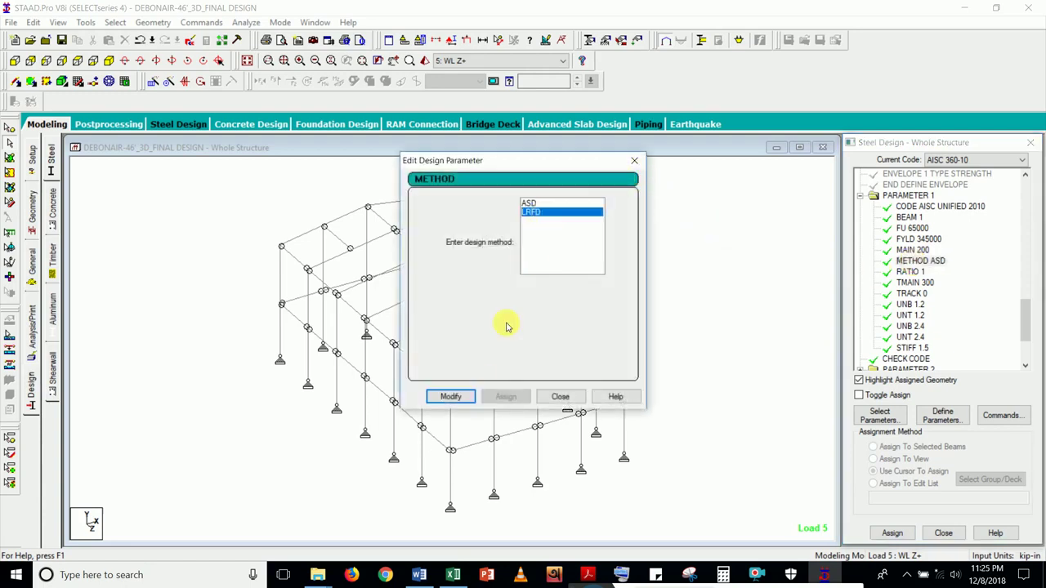
{"action": "left_click", "coordinate": [460, 397]}
{"action": "left_click", "coordinate": [561, 397]}
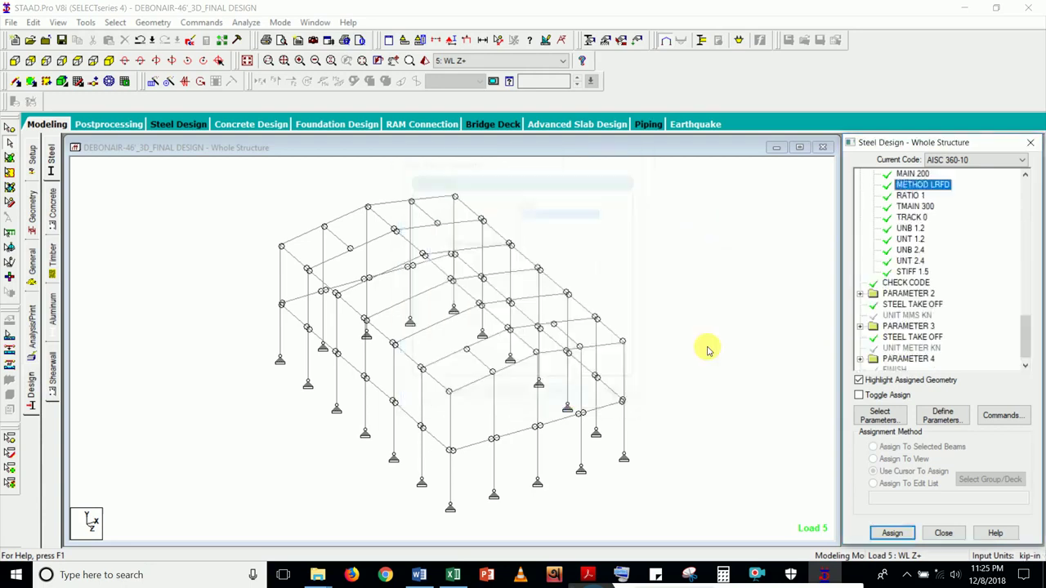
- Check the RATIO parameter's permissible load-to-capacity ratio and the TMAIN parameter's allowable L/R in tension
{"action": "left_click", "coordinate": [910, 196]}
{"action": "double_click", "coordinate": [909, 196]}
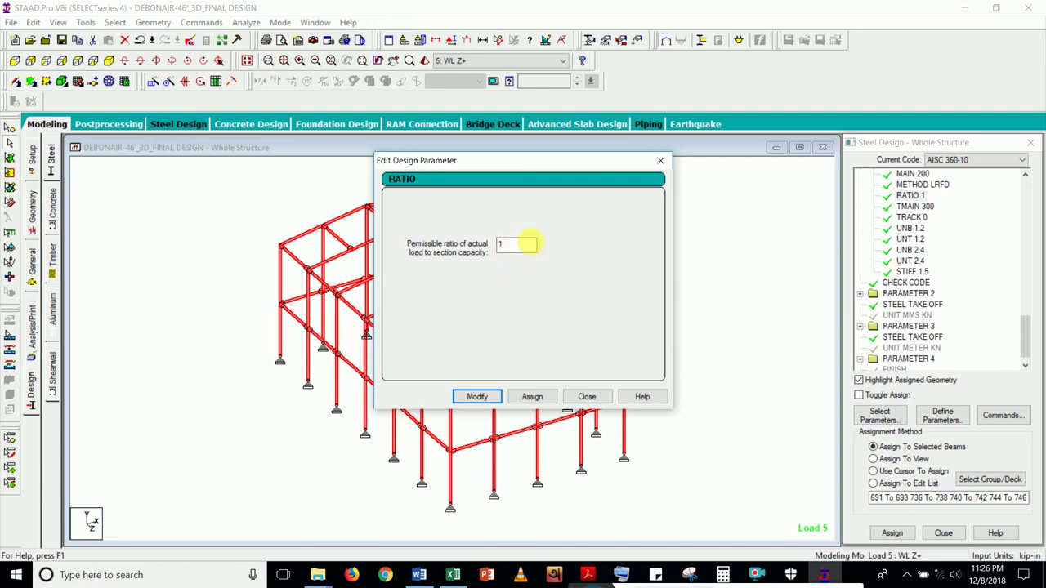
{"action": "left_click", "coordinate": [660, 160]}
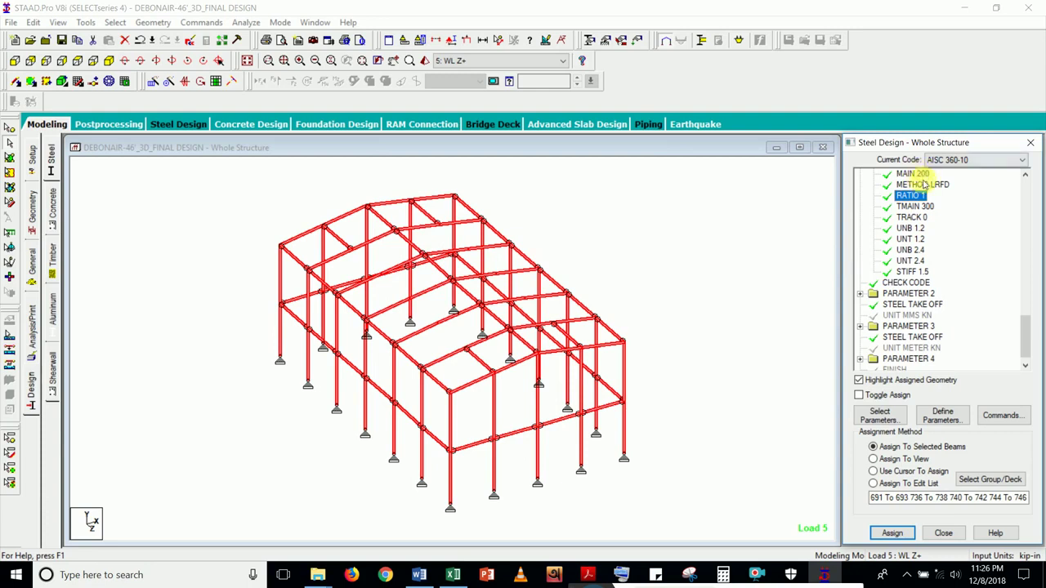
{"action": "left_click", "coordinate": [910, 208]}
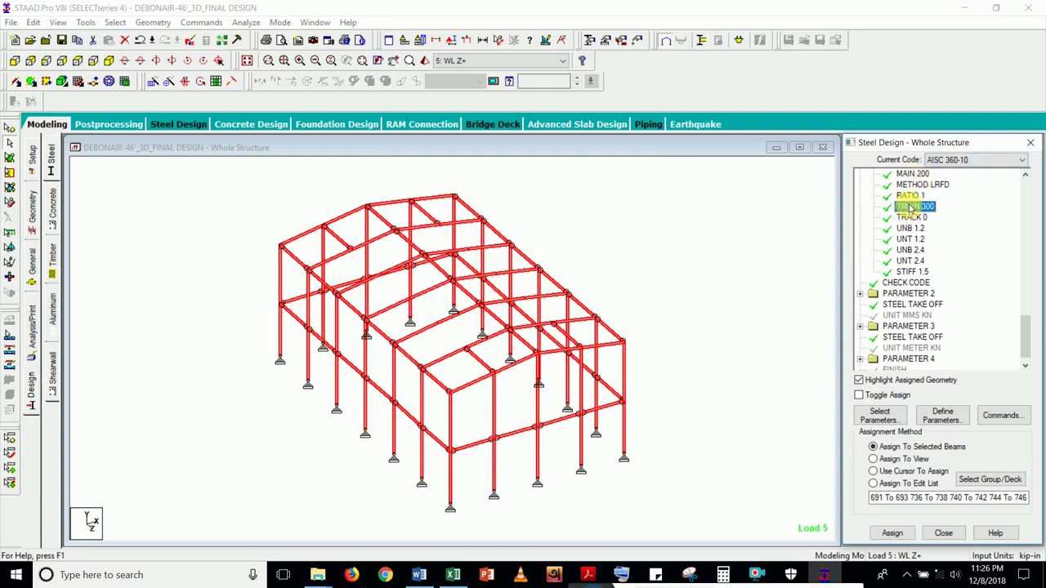
{"action": "double_click", "coordinate": [911, 207]}
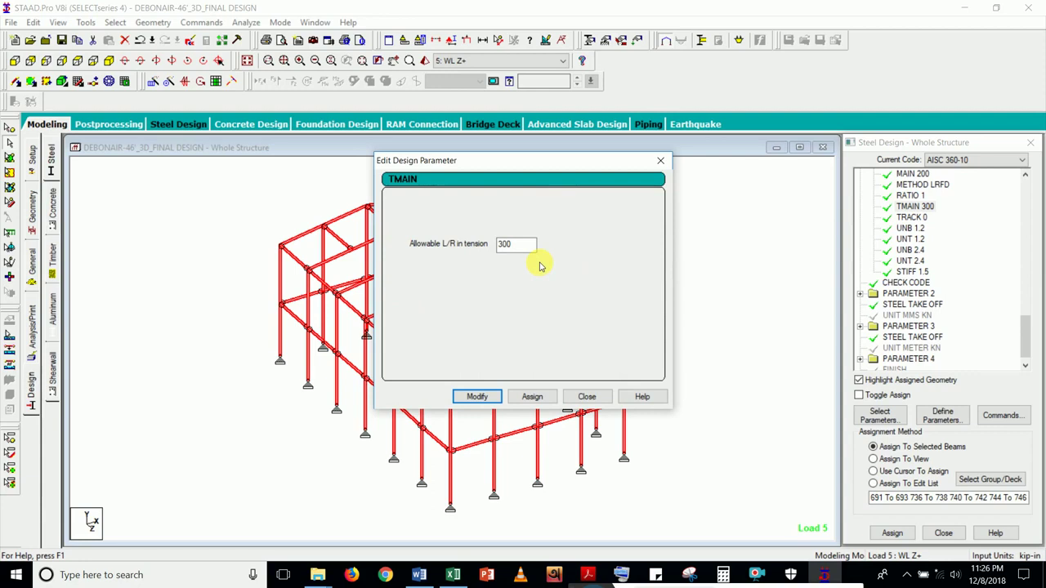
{"action": "left_click", "coordinate": [662, 160]}
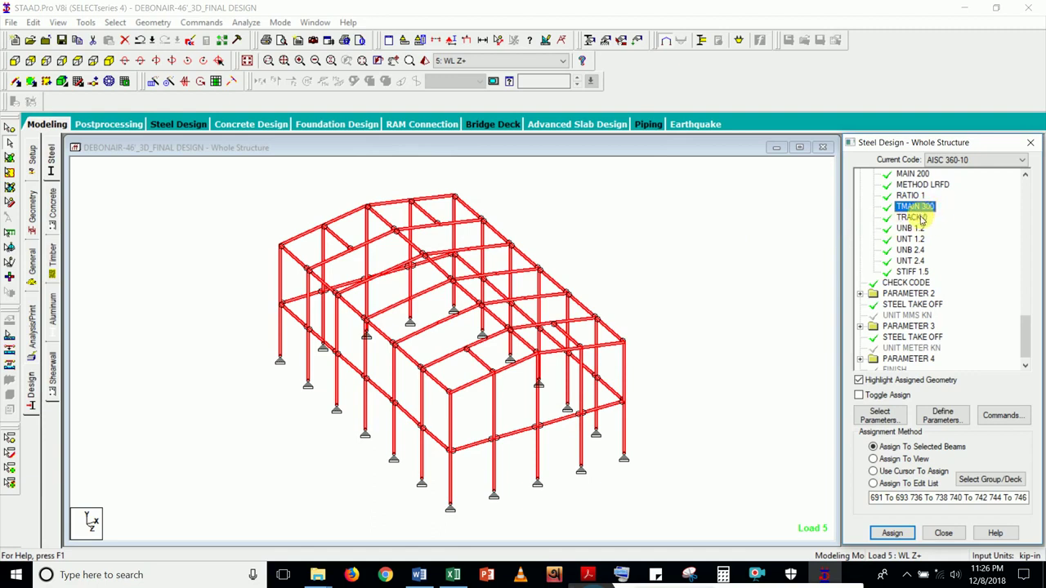
- Set the TRACK parameter to 1, printing the design output at intermediate detail level
{"action": "left_click", "coordinate": [919, 217]}
{"action": "double_click", "coordinate": [919, 218]}
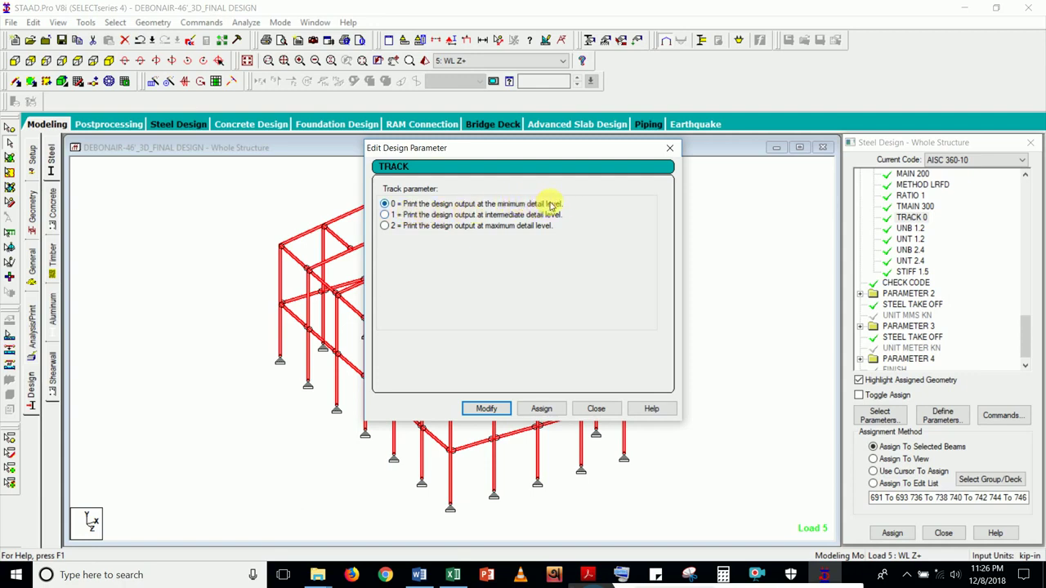
{"action": "left_click", "coordinate": [500, 215]}
{"action": "left_click", "coordinate": [495, 411]}
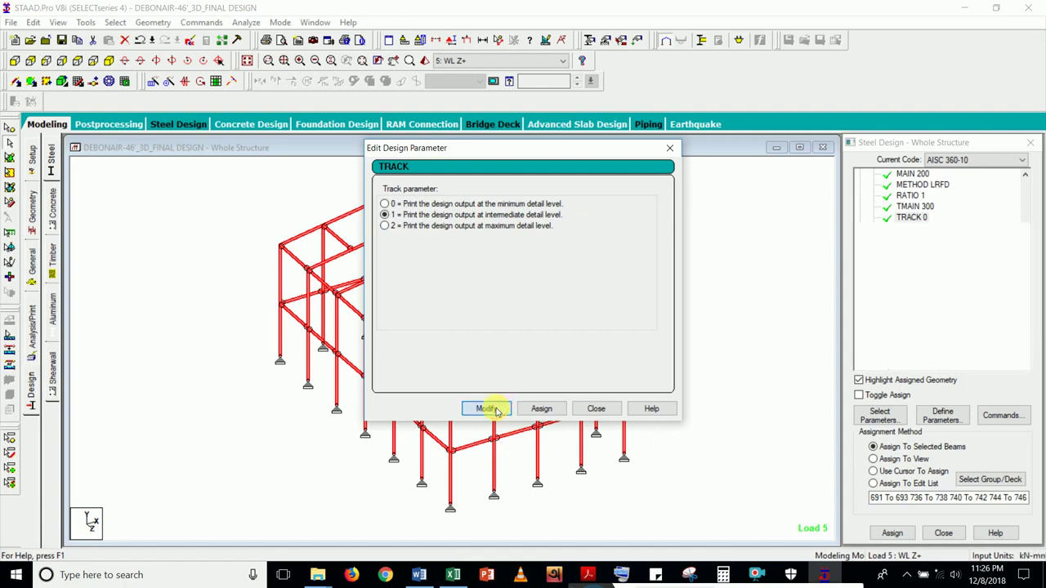
{"action": "left_click", "coordinate": [599, 407]}
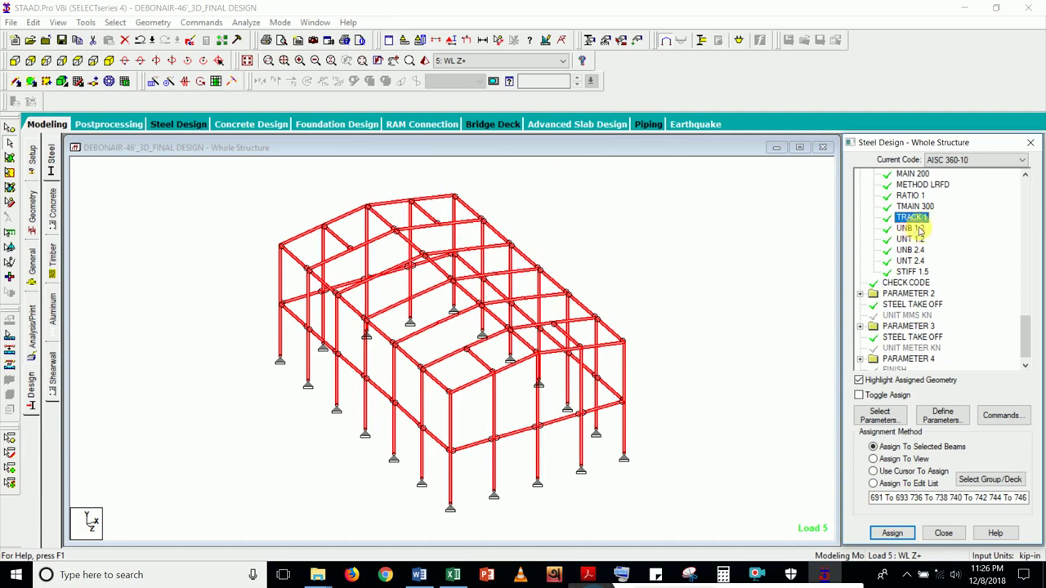
- Check the UNB 1.2 parameter's unsupported bottom-flange length and compare its assigned members with those of UNT 1.2
{"action": "left_click", "coordinate": [917, 230]}
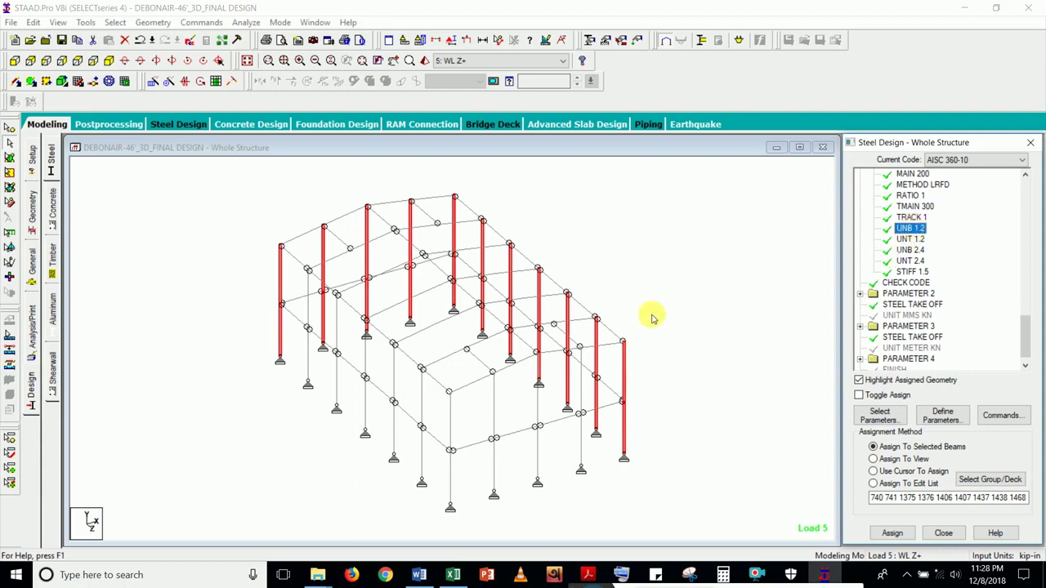
{"action": "left_click", "coordinate": [917, 230]}
{"action": "double_click", "coordinate": [917, 230]}
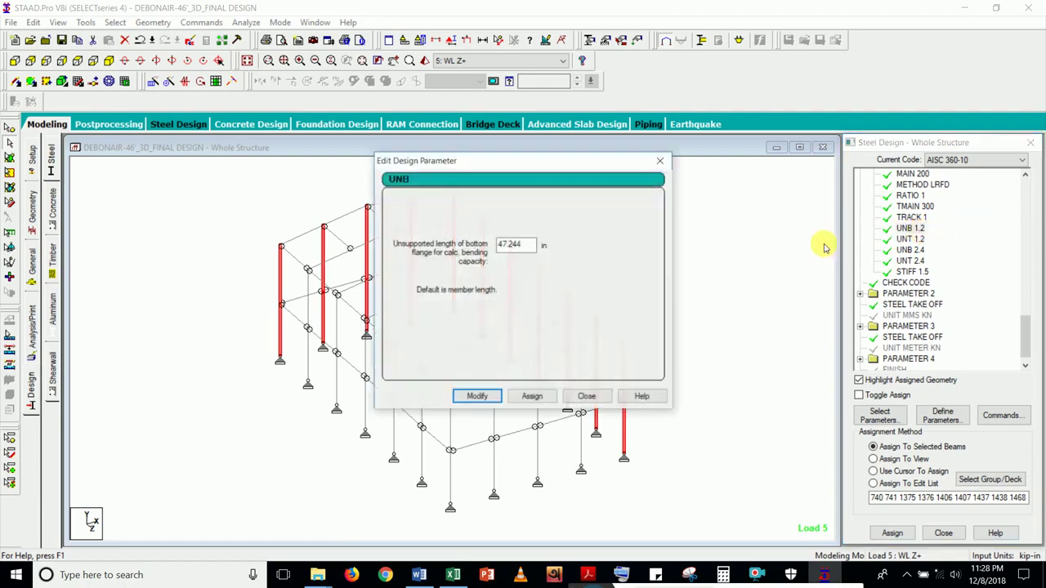
{"action": "left_click", "coordinate": [661, 160]}
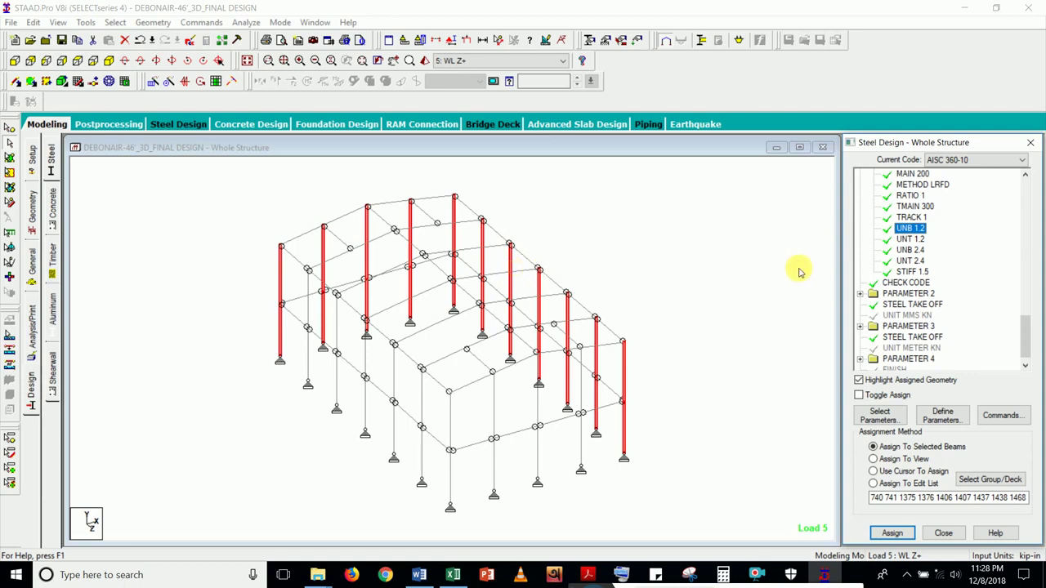
{"action": "left_click", "coordinate": [911, 239]}
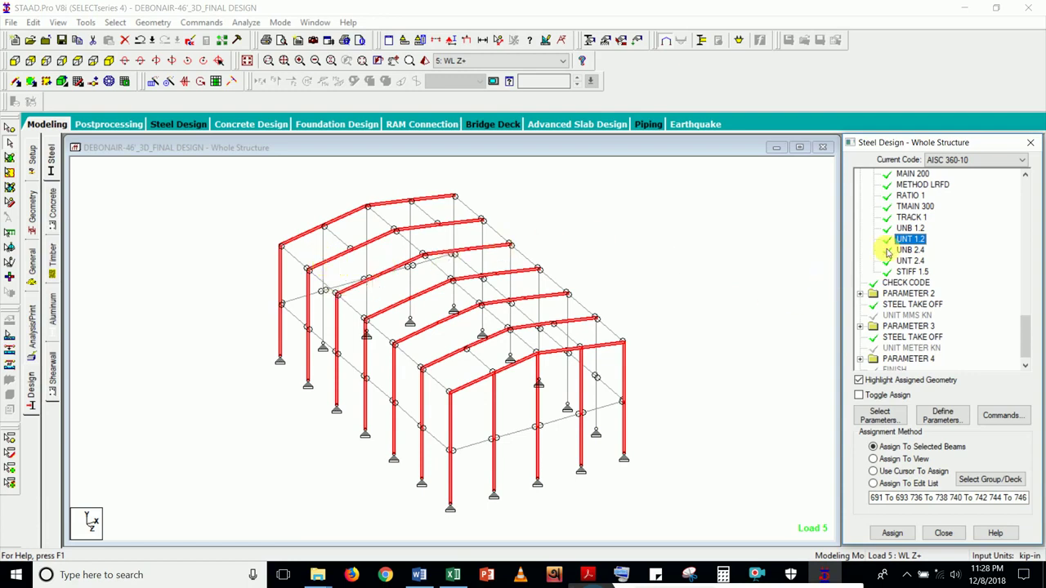
{"action": "left_click", "coordinate": [914, 229]}
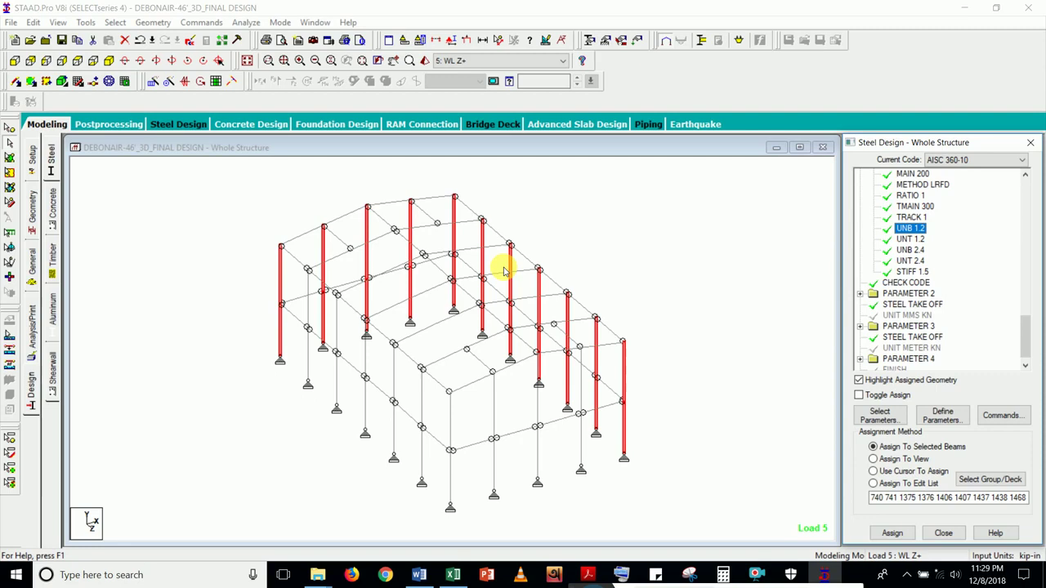
- Display the beams' local axes and examine their orientation on a side-wall column
{"action": "left_click", "coordinate": [581, 217]}
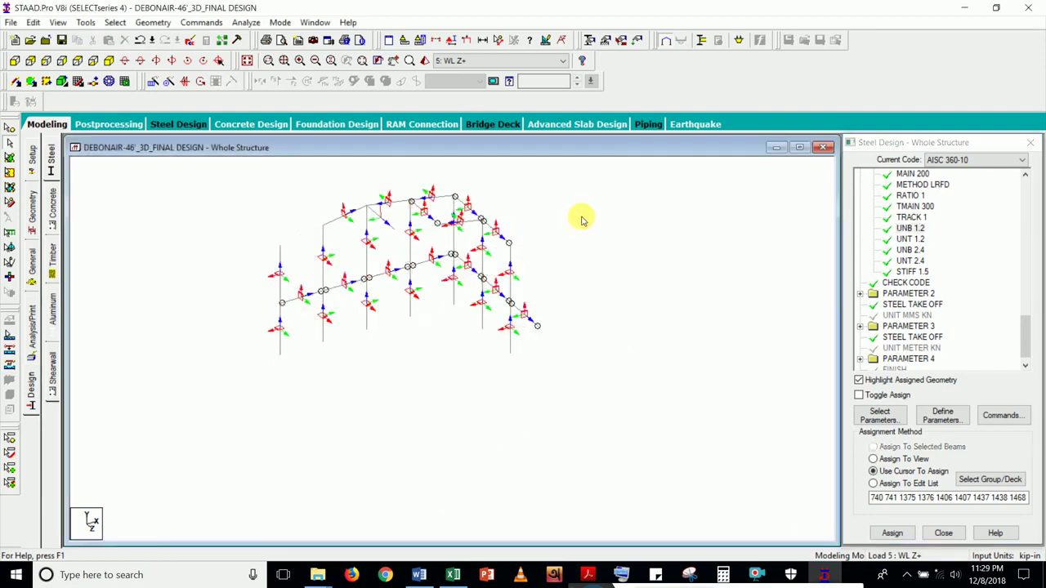
{"action": "scroll", "coordinate": [485, 297], "scroll_direction": "up", "scroll_amount": 5}
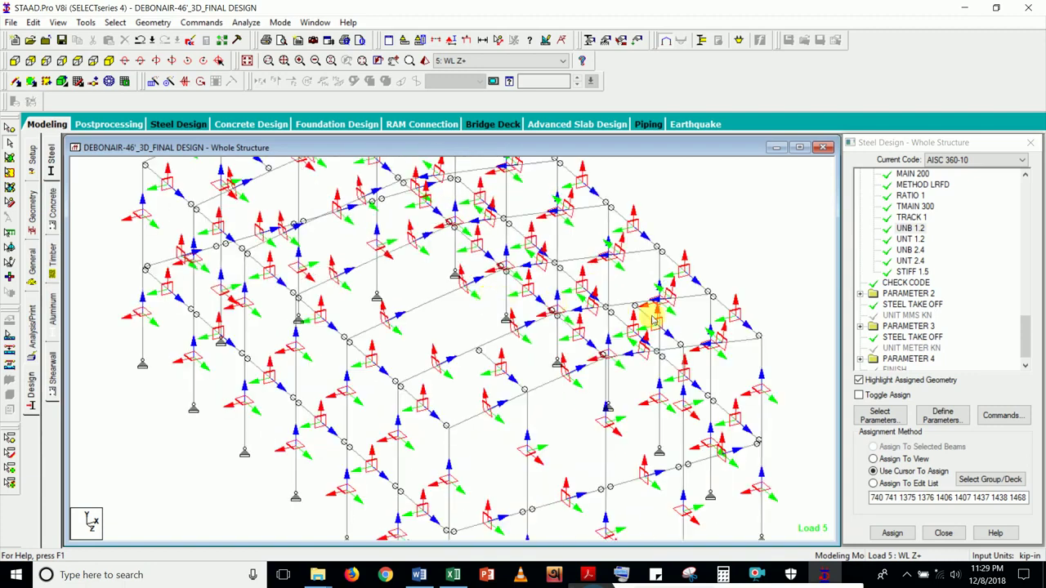
{"action": "left_click", "coordinate": [710, 375]}
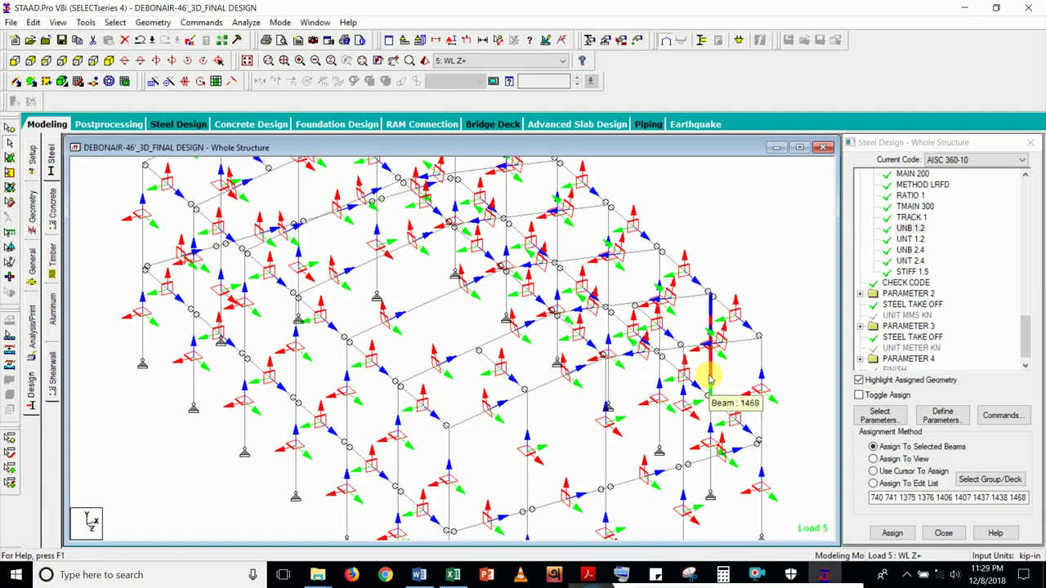
{"action": "scroll", "coordinate": [705, 369], "scroll_direction": "up", "scroll_amount": 3}
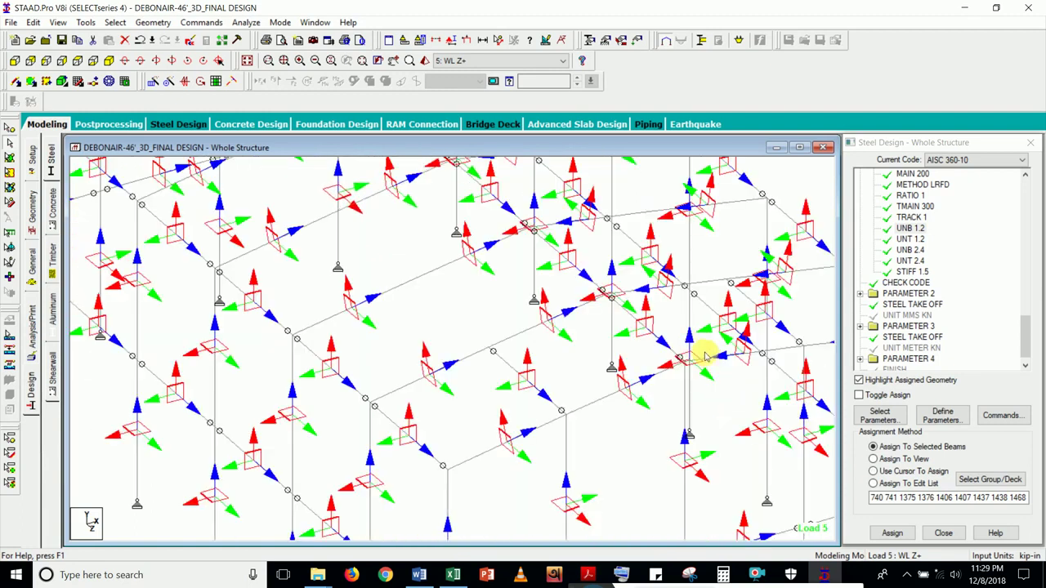
{"action": "scroll", "coordinate": [480, 332], "scroll_direction": "down", "scroll_amount": 3}
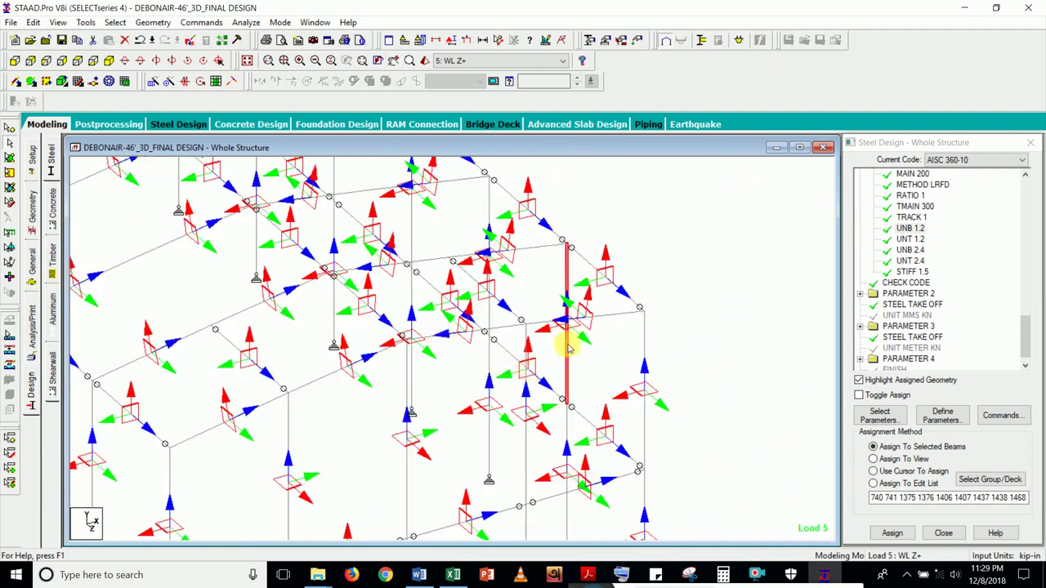
{"action": "scroll", "coordinate": [564, 334], "scroll_direction": "down", "scroll_amount": 2}
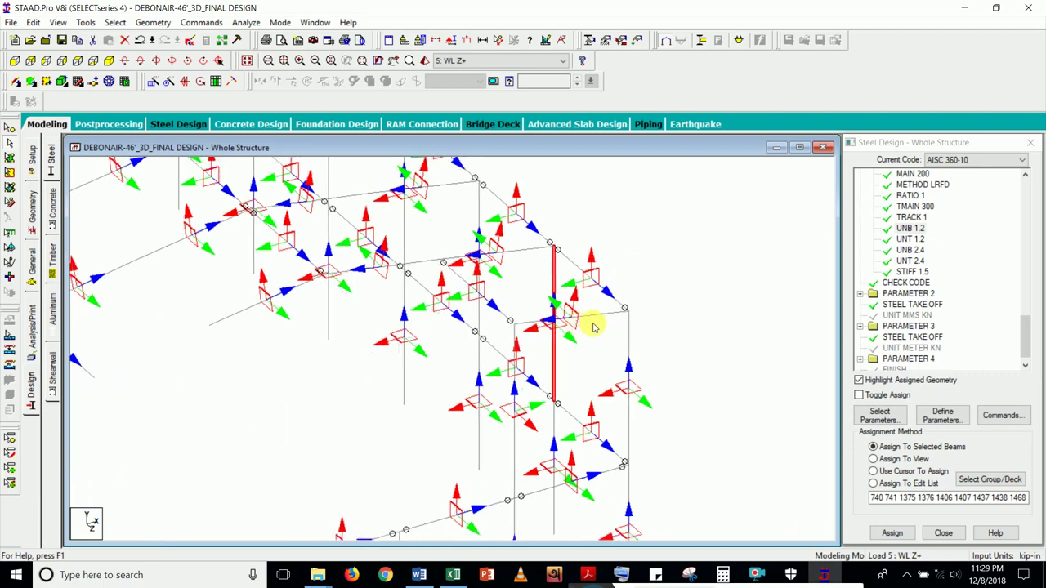
{"action": "scroll", "coordinate": [494, 334], "scroll_direction": "up", "scroll_amount": 2}
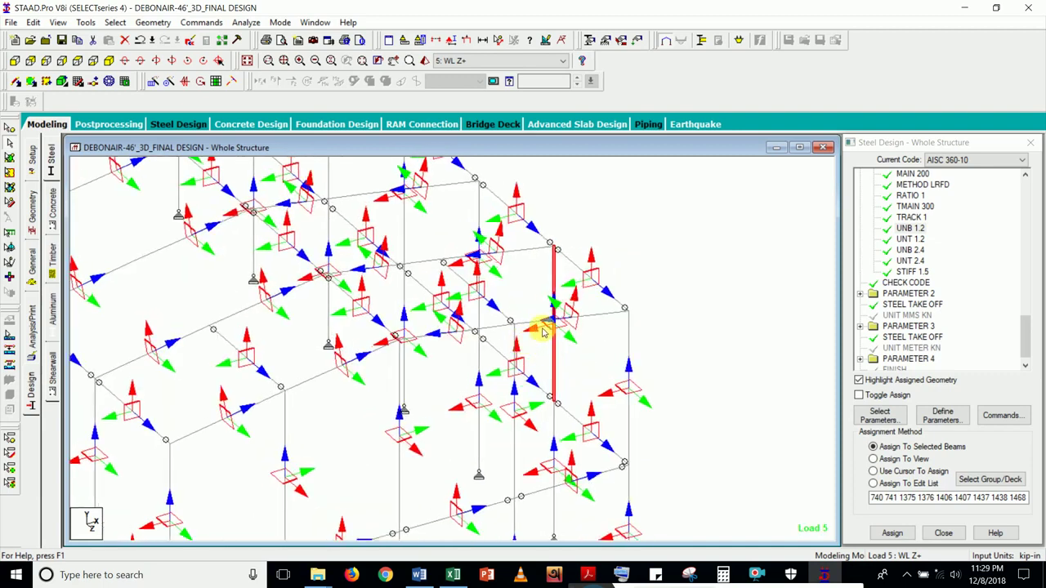
{"action": "scroll", "coordinate": [544, 331], "scroll_direction": "down", "scroll_amount": 3}
- Select a lower column segment on the opposite side wall with the local axes hidden, and inspect it within the whole frame
{"action": "middle_click_drag", "start_coordinate": [231, 355], "coordinate": [392, 327]}
{"action": "left_click", "coordinate": [372, 306]}
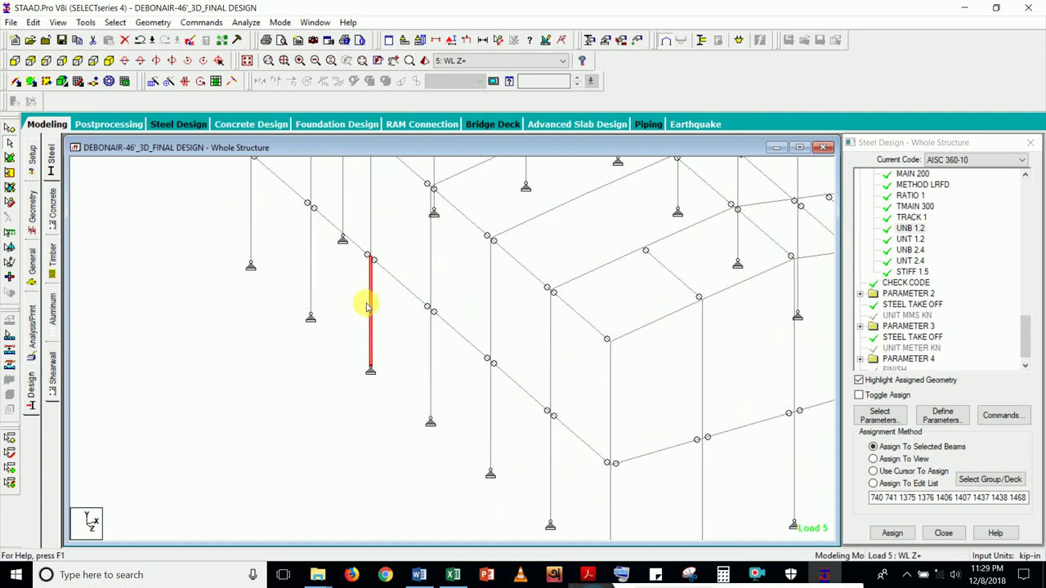
{"action": "scroll", "coordinate": [367, 299], "scroll_direction": "down", "scroll_amount": 1}
{"action": "scroll", "coordinate": [509, 270], "scroll_direction": "down", "scroll_amount": 1}
{"action": "middle_click_drag", "start_coordinate": [509, 270], "coordinate": [324, 360]}
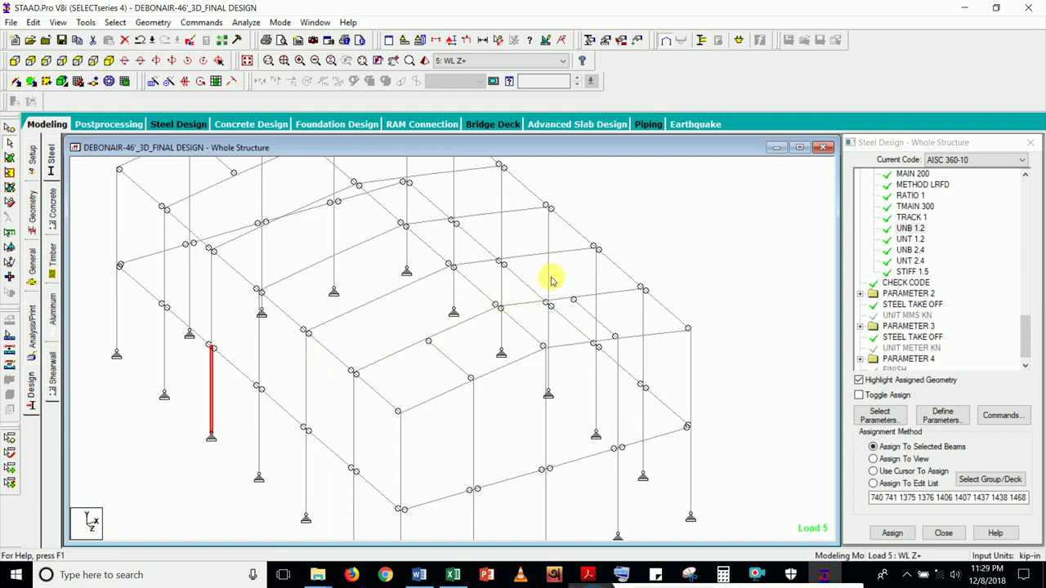
{"action": "key", "text": "Right"}
{"action": "key", "text": "Right"}
{"action": "key", "text": "Right"}
{"action": "key", "text": "Right"}
{"action": "key", "text": "Right"}
{"action": "key", "text": "Right"}
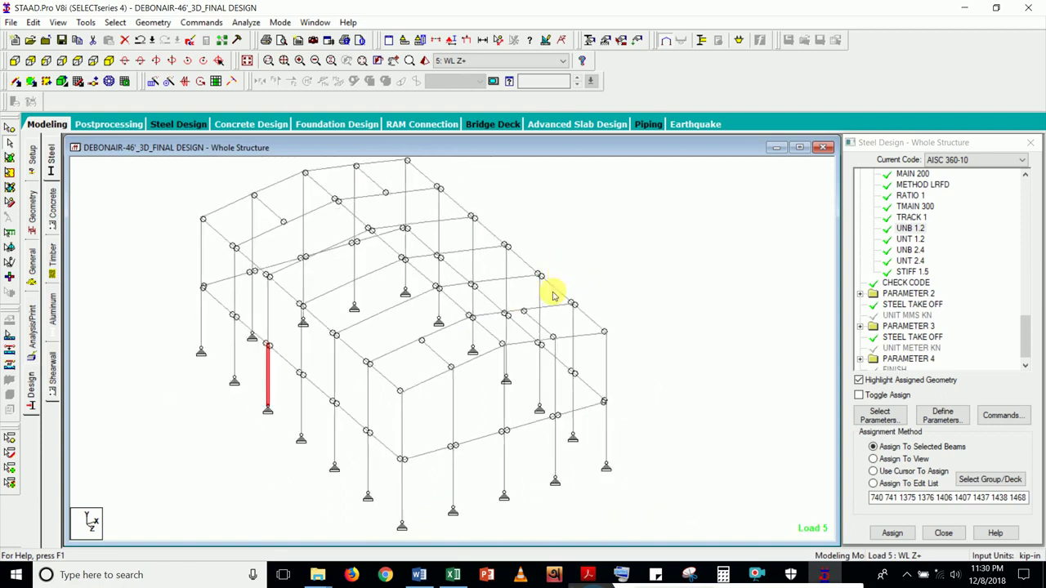
- Compare the members assigned to UNB 1.2 and UNT 1.2, and accept the auto save of the modified structure
{"action": "left_click", "coordinate": [912, 228]}
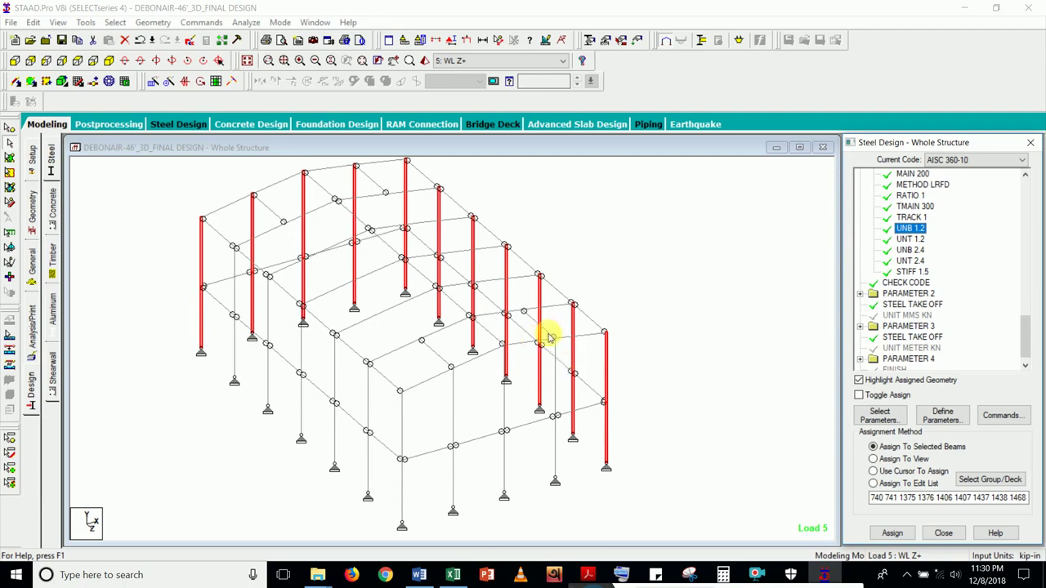
{"action": "left_click", "coordinate": [909, 239]}
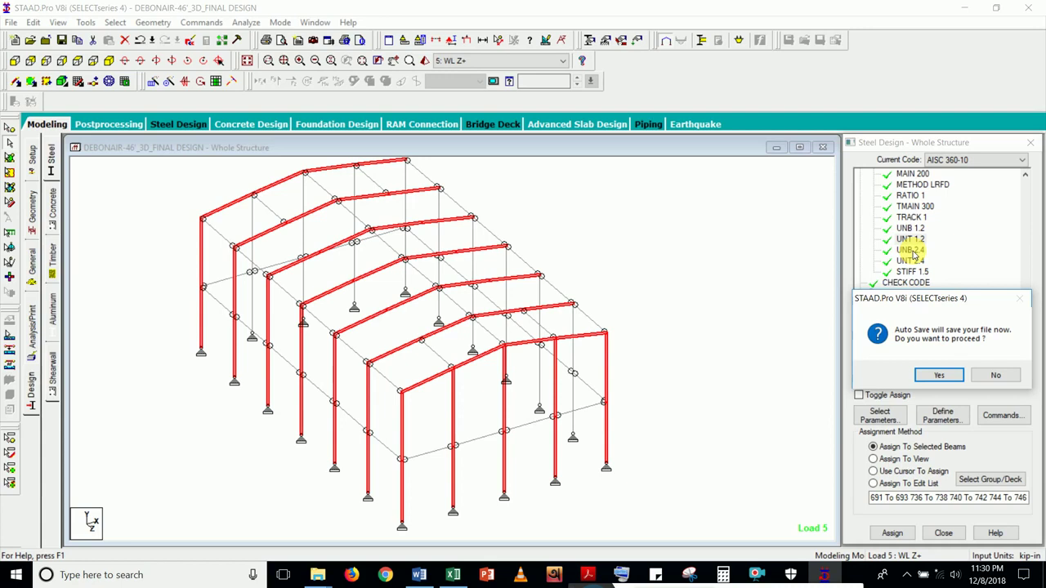
{"action": "left_click", "coordinate": [939, 374]}
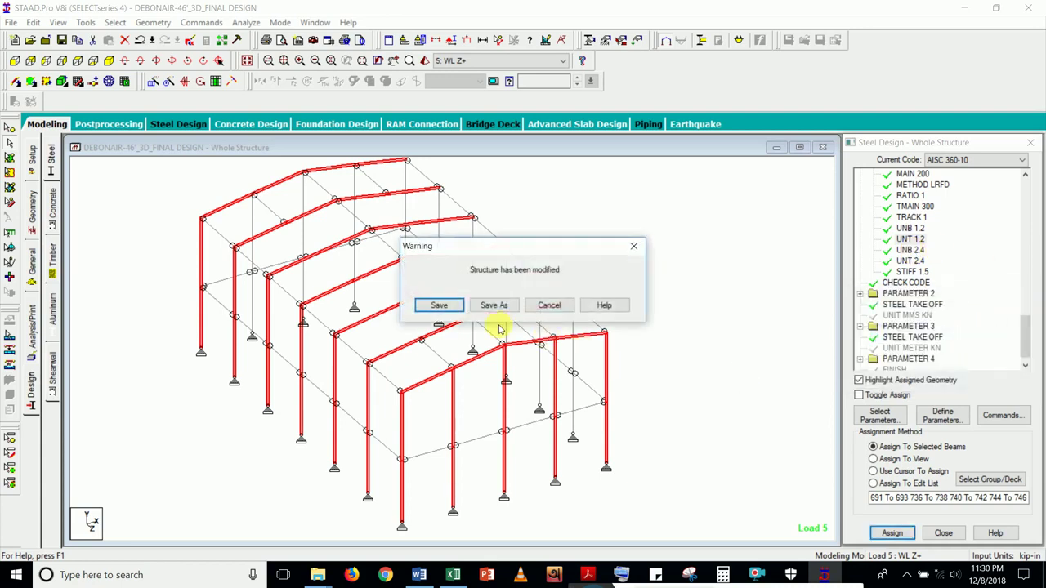
{"action": "left_click", "coordinate": [439, 305]}
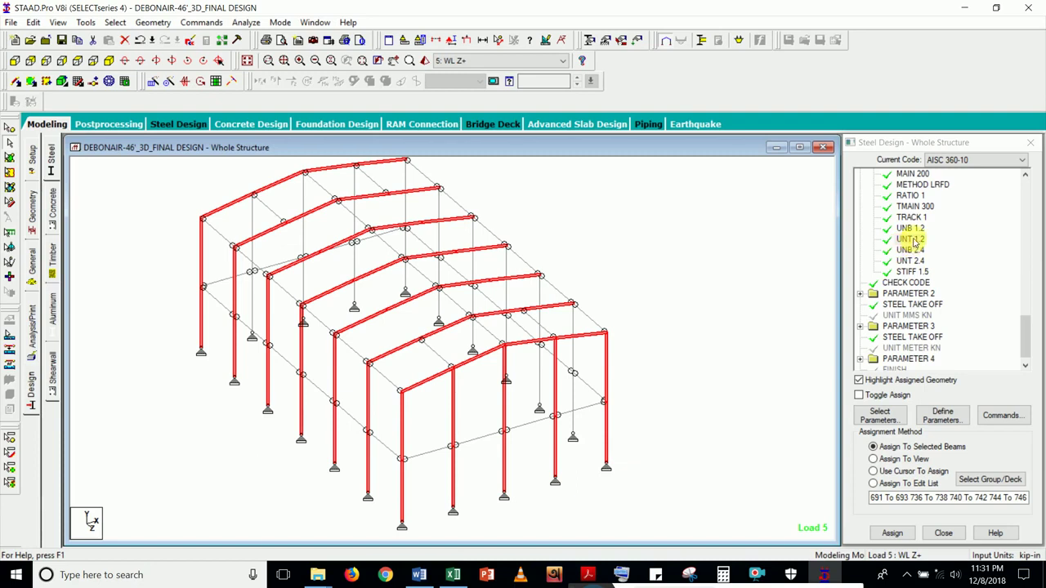
{"action": "left_click", "coordinate": [913, 240]}
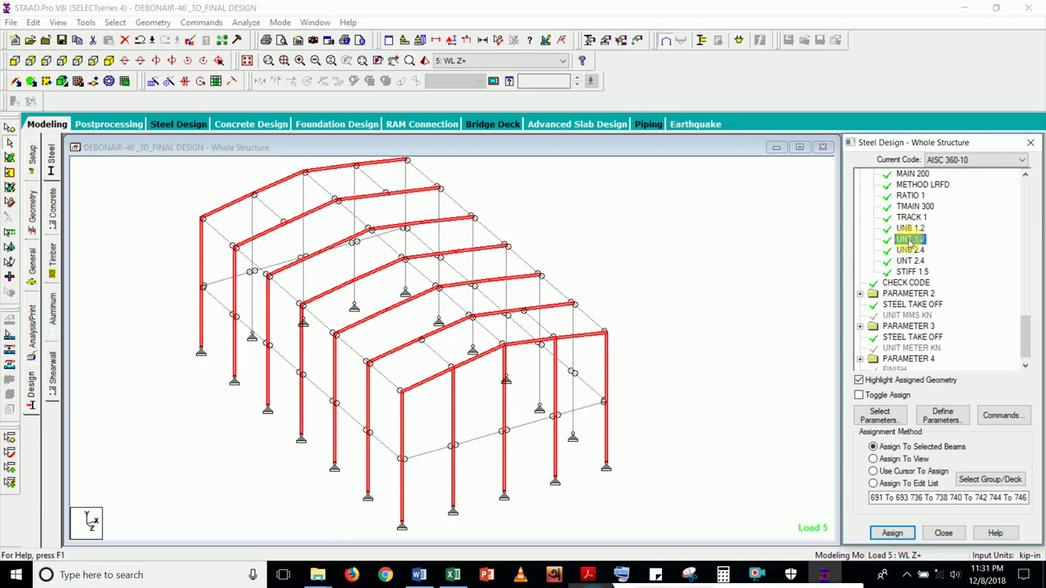
- Remove the UNB 2.4 assignment from the upper segments of the two end-wall ridge columns by toggling their assignment
{"action": "left_click", "coordinate": [911, 250]}
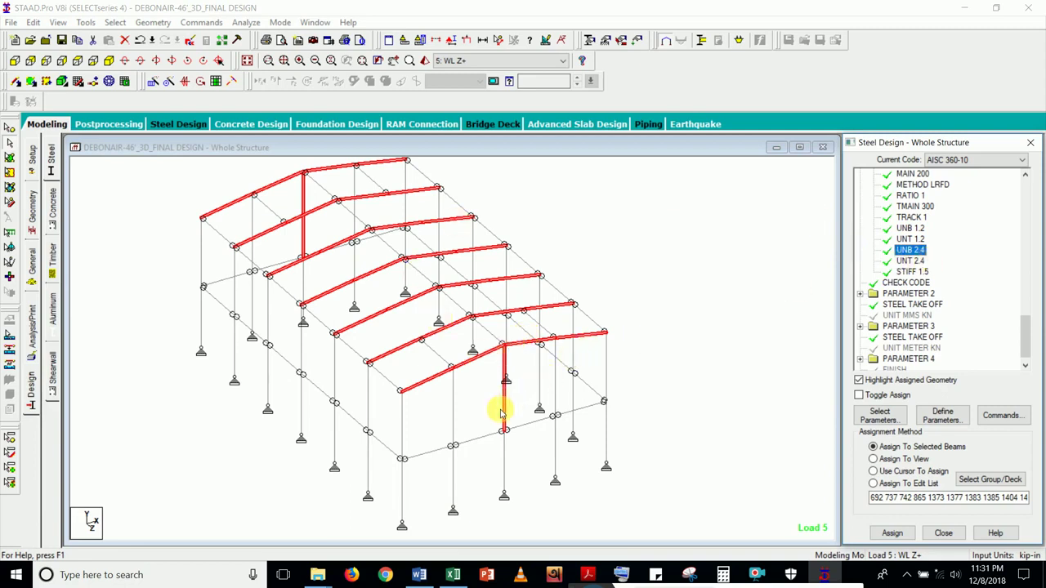
{"action": "left_click", "coordinate": [649, 332]}
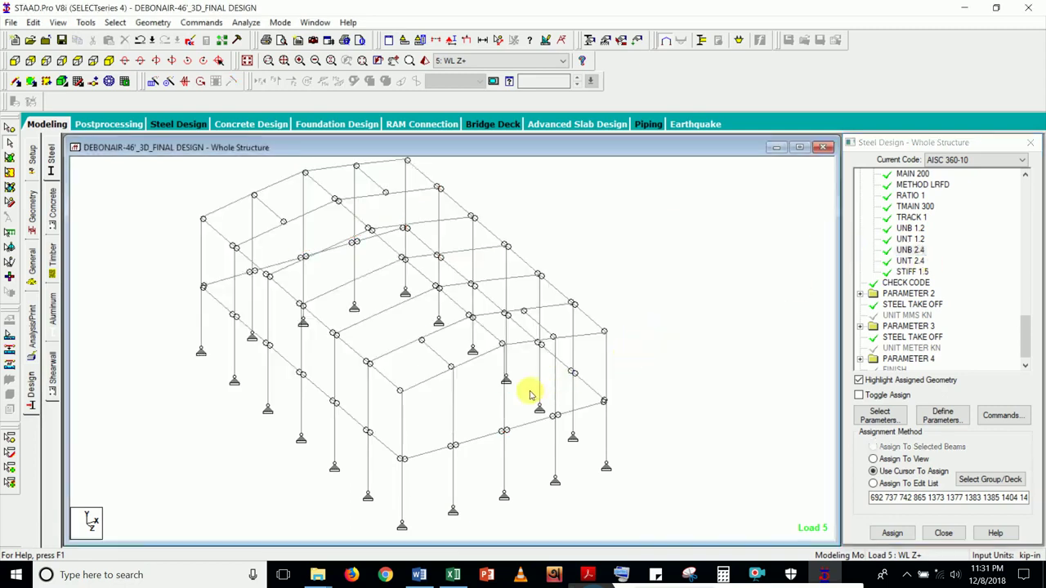
{"action": "left_click", "coordinate": [503, 400]}
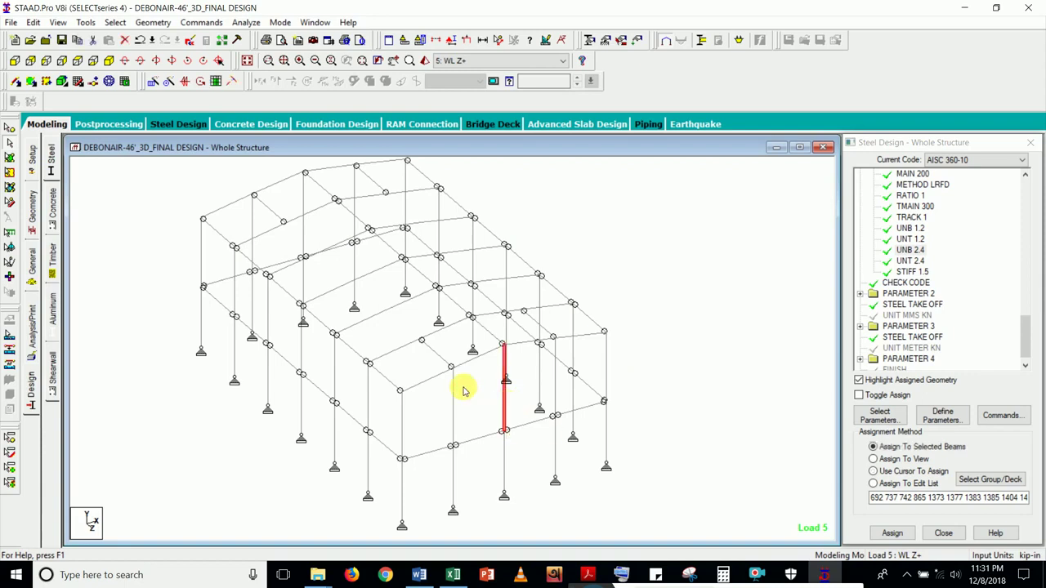
{"action": "left_click", "coordinate": [304, 231]}
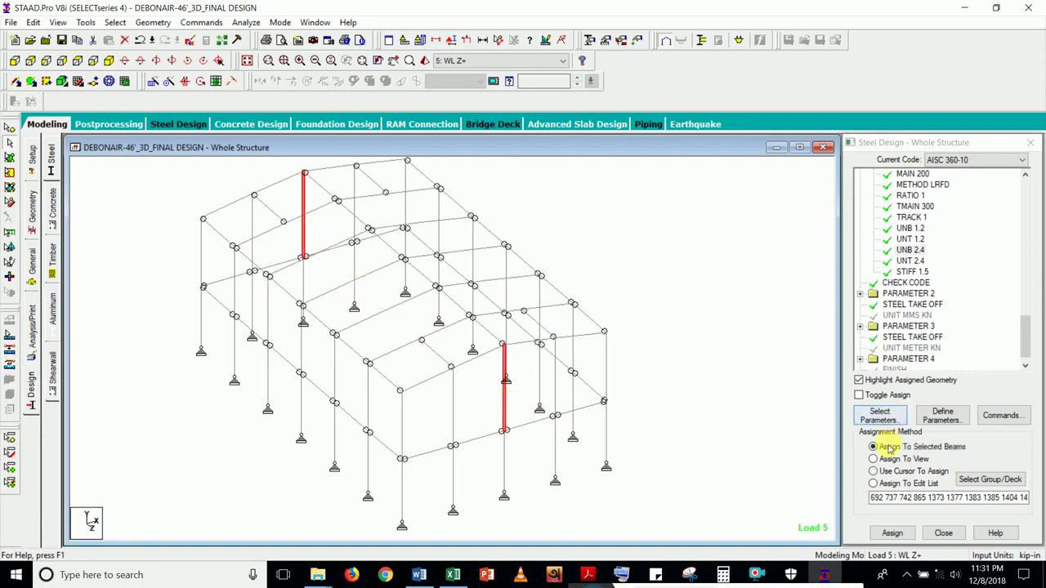
{"action": "left_click", "coordinate": [868, 397]}
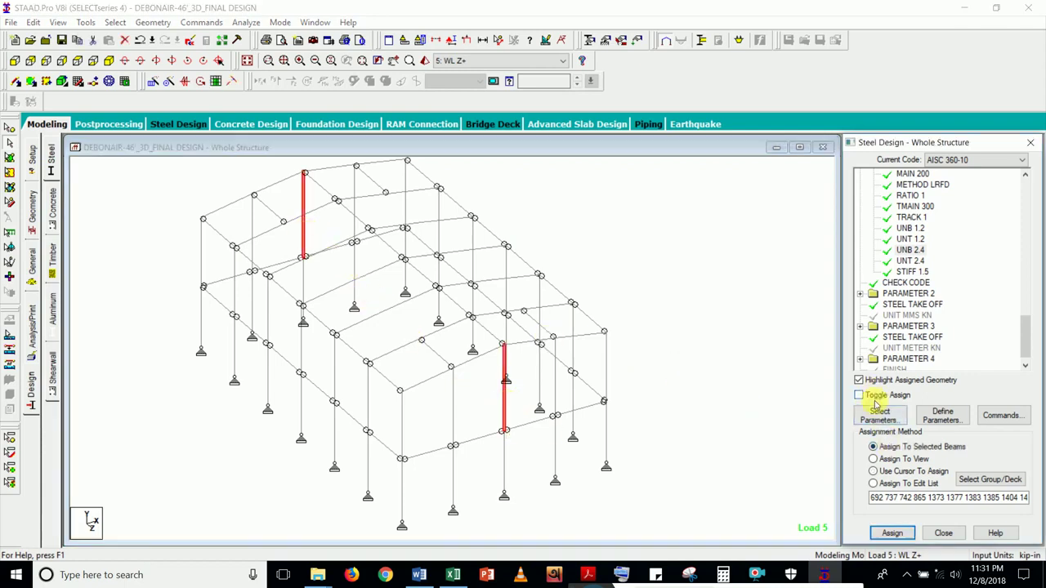
{"action": "left_click", "coordinate": [892, 535]}
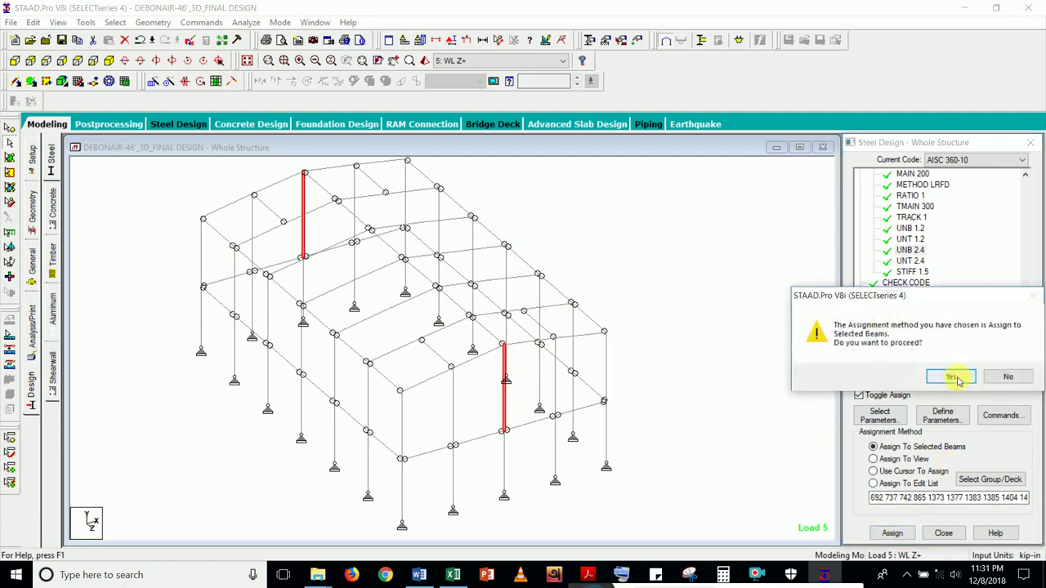
{"action": "left_click", "coordinate": [953, 377]}
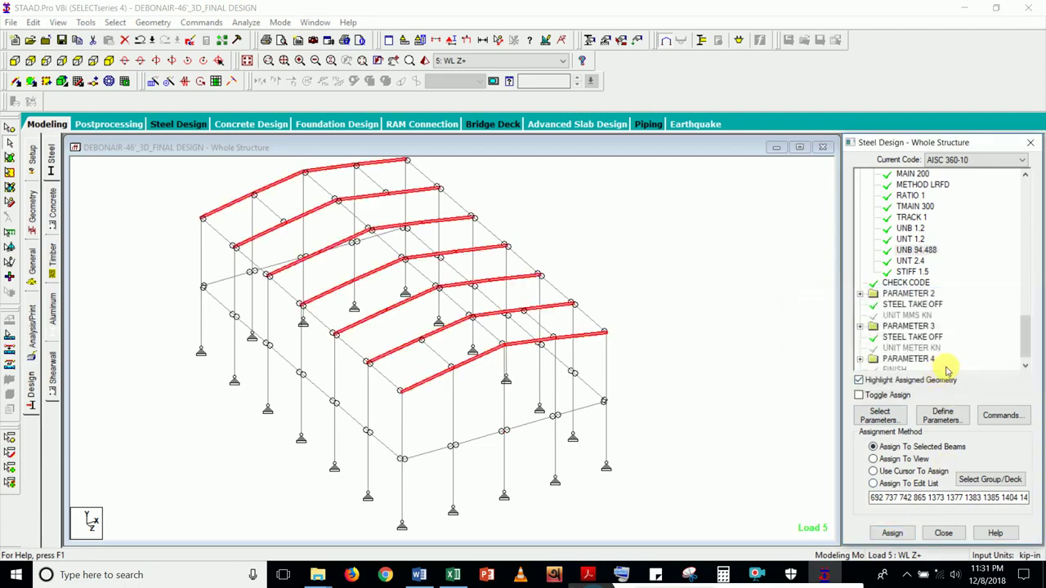
- Check the unsupported bottom-flange length in the rafters' UNB parameter and review the other entries under PARAMETER 1
{"action": "double_click", "coordinate": [917, 250]}
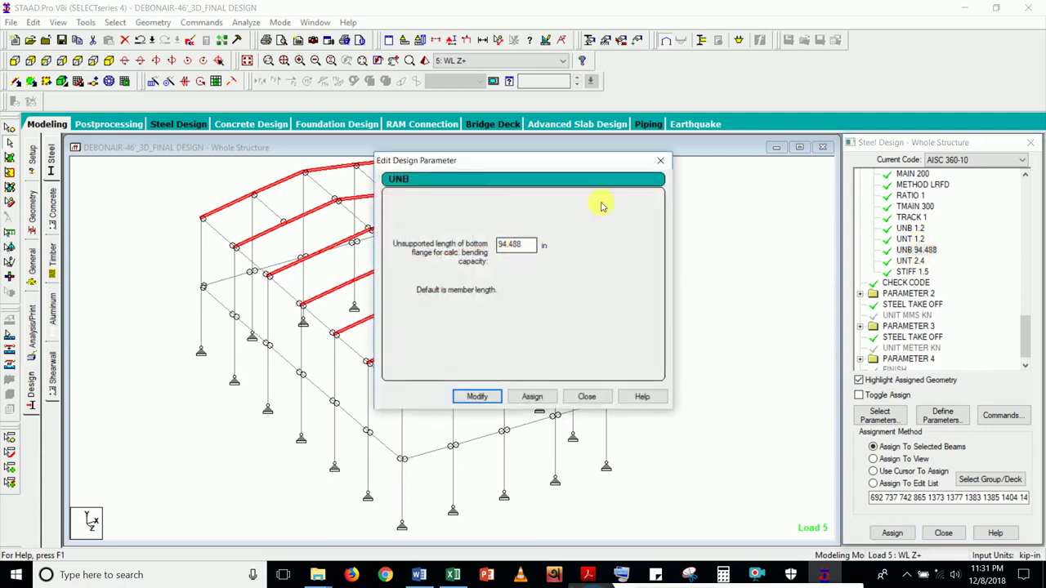
{"action": "left_click", "coordinate": [661, 160]}
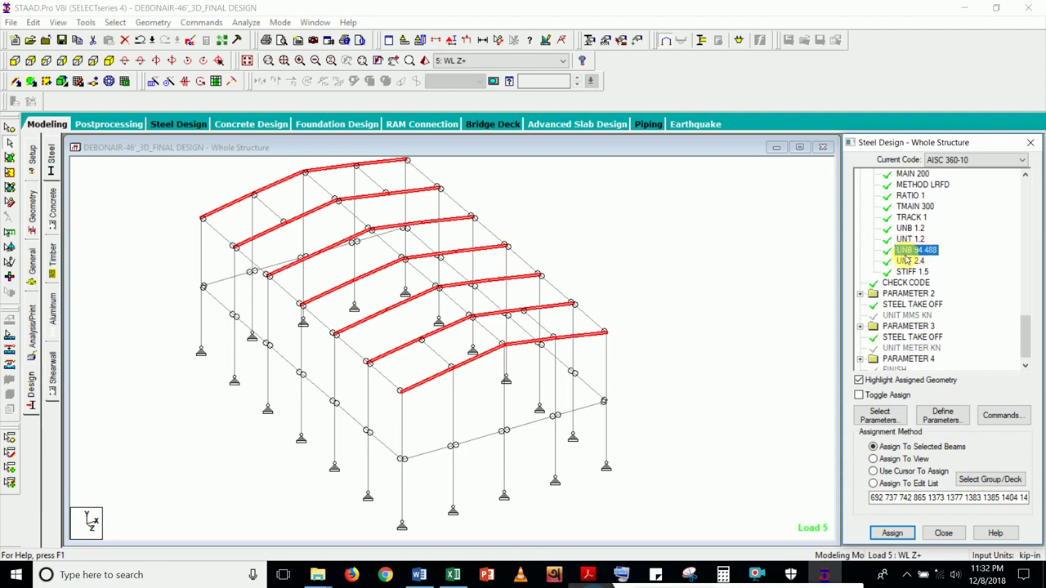
{"action": "scroll", "coordinate": [956, 238], "scroll_direction": "up", "scroll_amount": 3}
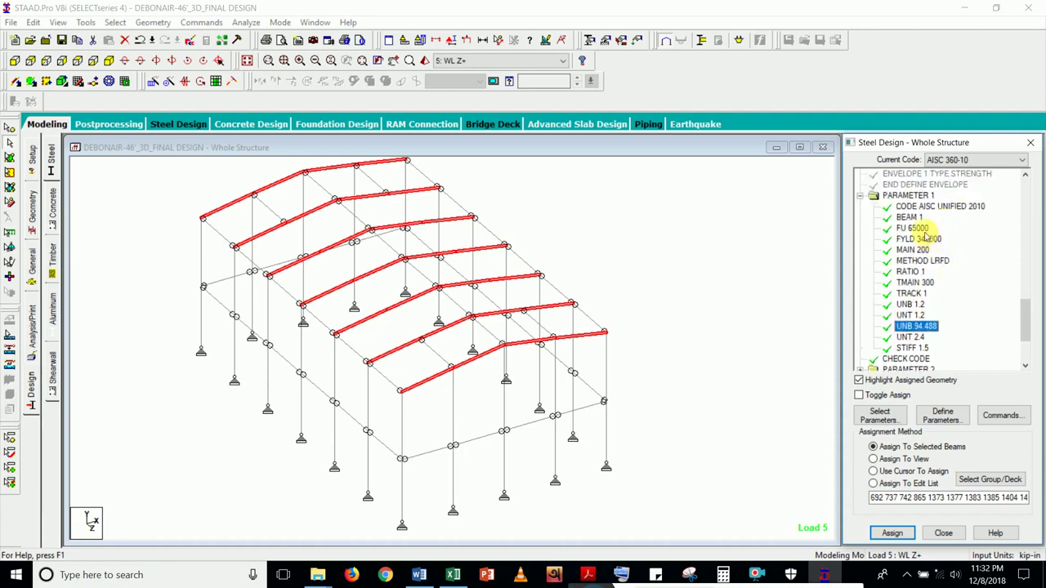
{"action": "scroll", "coordinate": [916, 217], "scroll_direction": "down", "scroll_amount": 1}
{"action": "scroll", "coordinate": [903, 323], "scroll_direction": "down", "scroll_amount": 1}
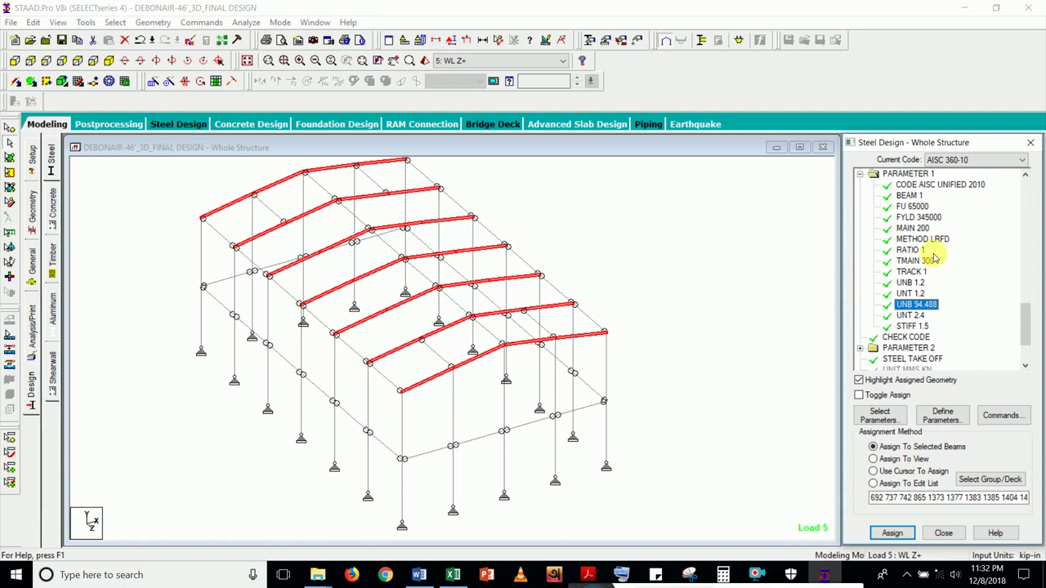
- Show the members assigned to UNT 2.4 and check the parameter's unsupported top-flange length
{"action": "left_click", "coordinate": [910, 314]}
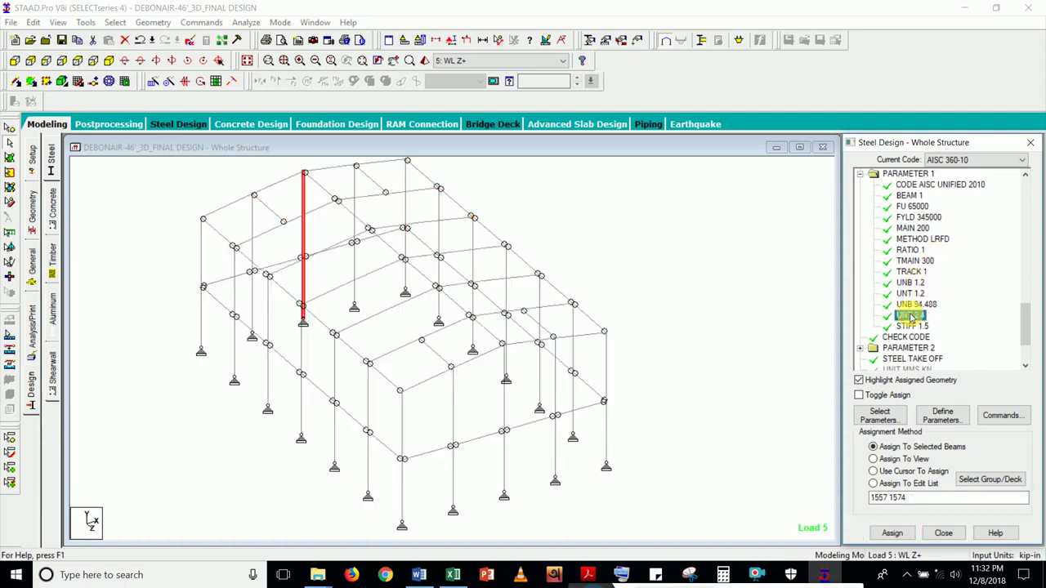
{"action": "left_click", "coordinate": [912, 316]}
{"action": "double_click", "coordinate": [912, 316]}
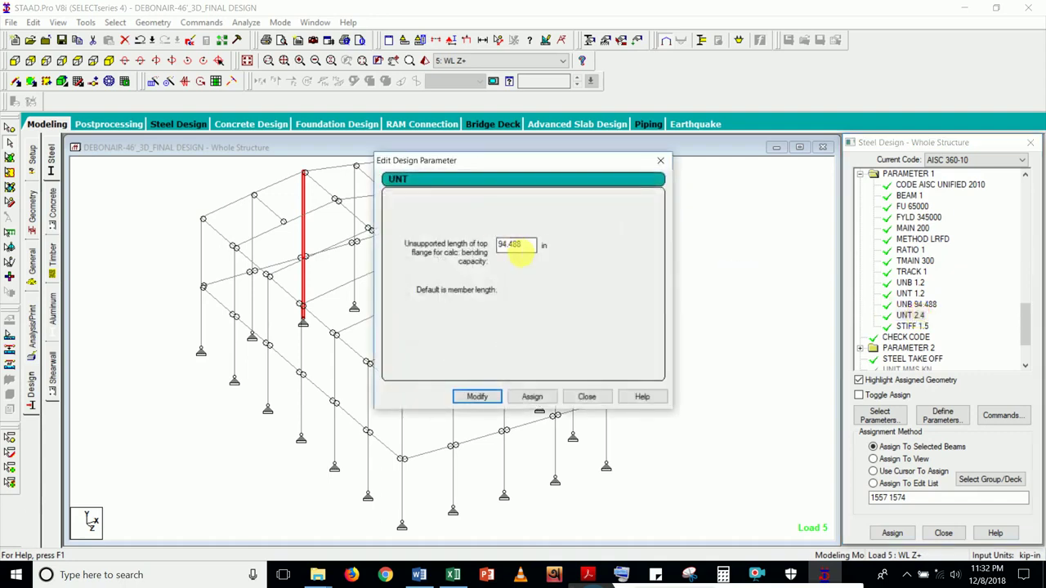
{"action": "left_click", "coordinate": [660, 160]}
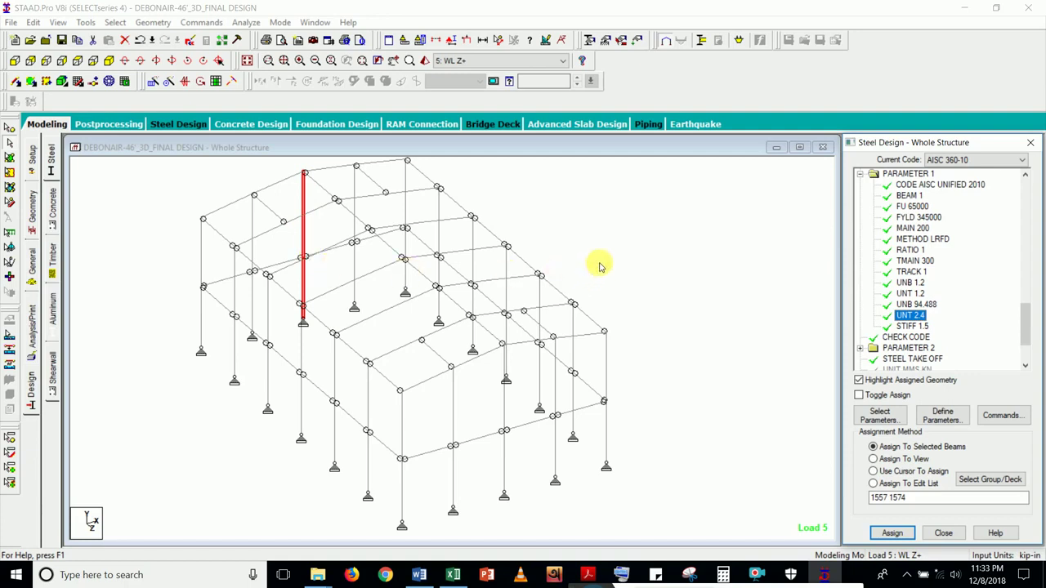
{"action": "key", "text": "Up"}
{"action": "key", "text": "Up"}
{"action": "key", "text": "Up"}
{"action": "key", "text": "Up"}
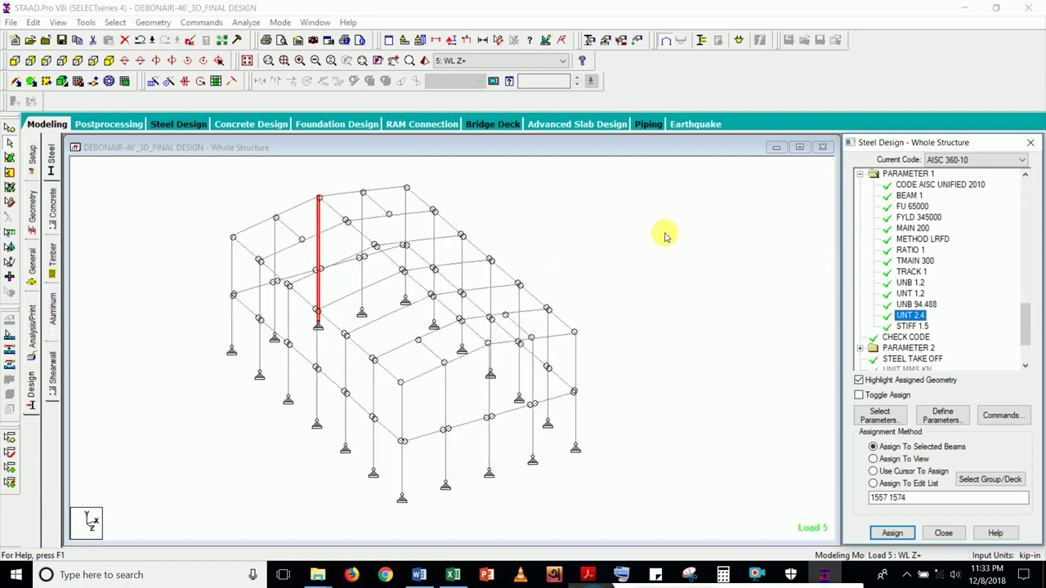
- Show the members assigned to STIFF 1.5 and compare them with those assigned to UNT 2.4
{"action": "left_click", "coordinate": [664, 244]}
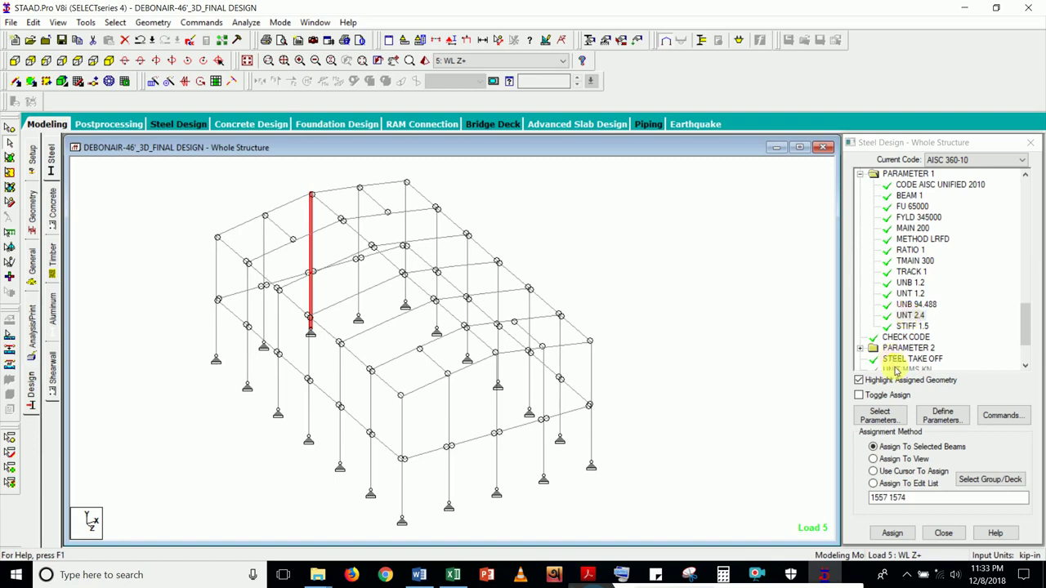
{"action": "double_click", "coordinate": [912, 327]}
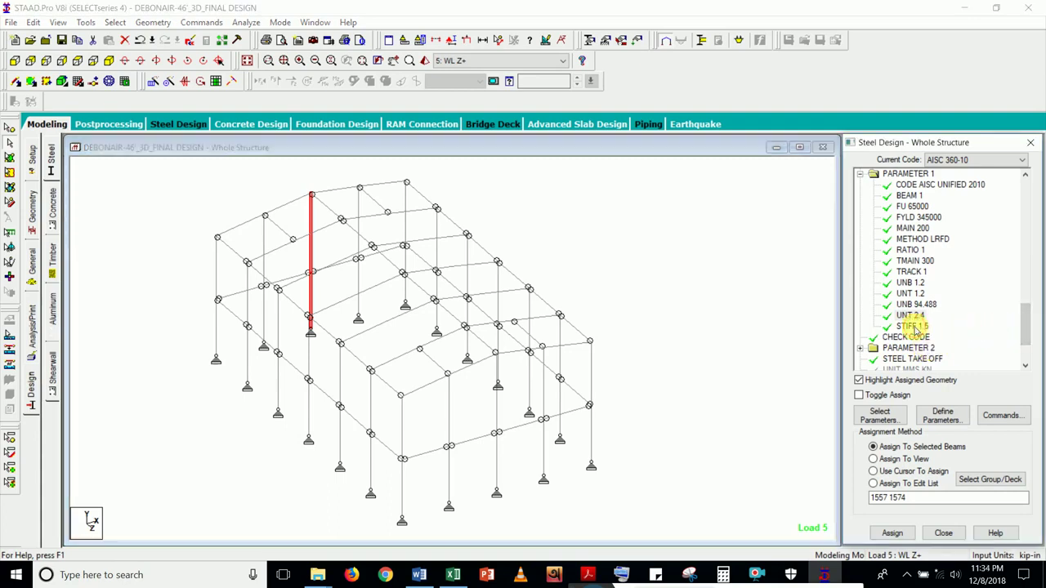
{"action": "left_click", "coordinate": [914, 328]}
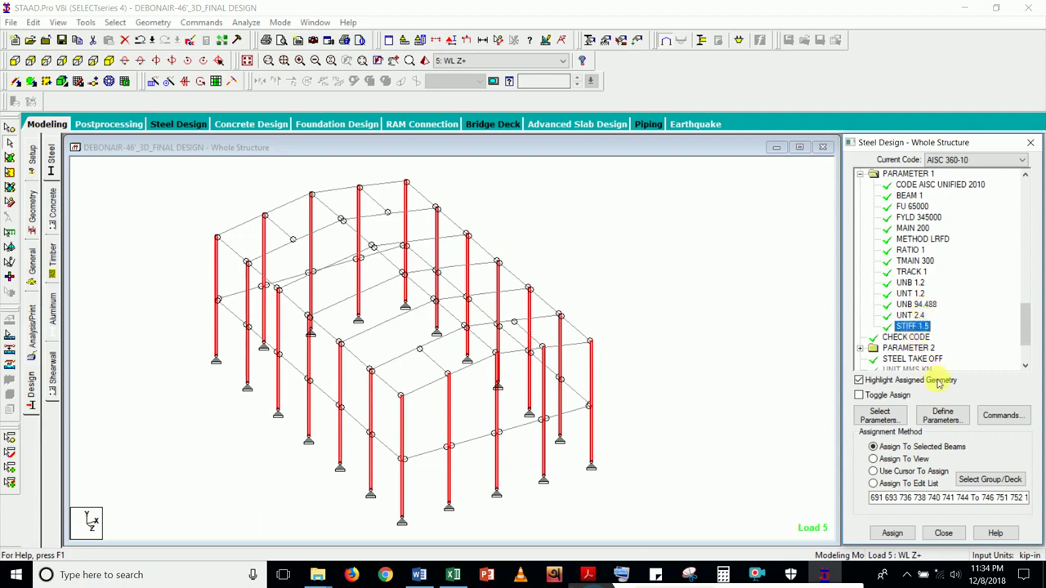
{"action": "left_click", "coordinate": [918, 315]}
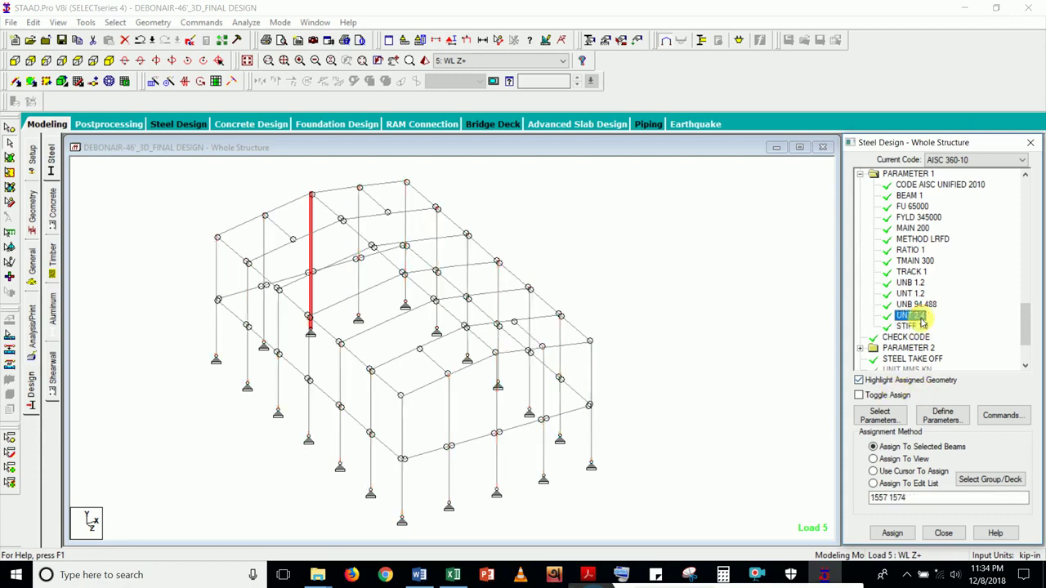
{"action": "left_click", "coordinate": [920, 326]}
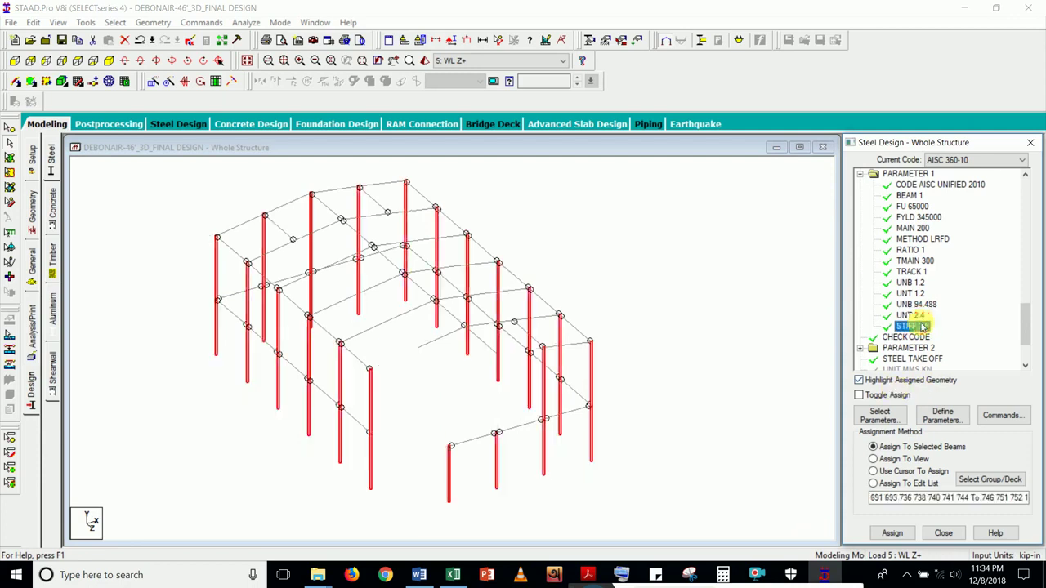
- Look through the AISC 360-10 design parameter definitions for PARAMETER 1, examining SLF, SNU and TMAIN
{"action": "left_click", "coordinate": [908, 173]}
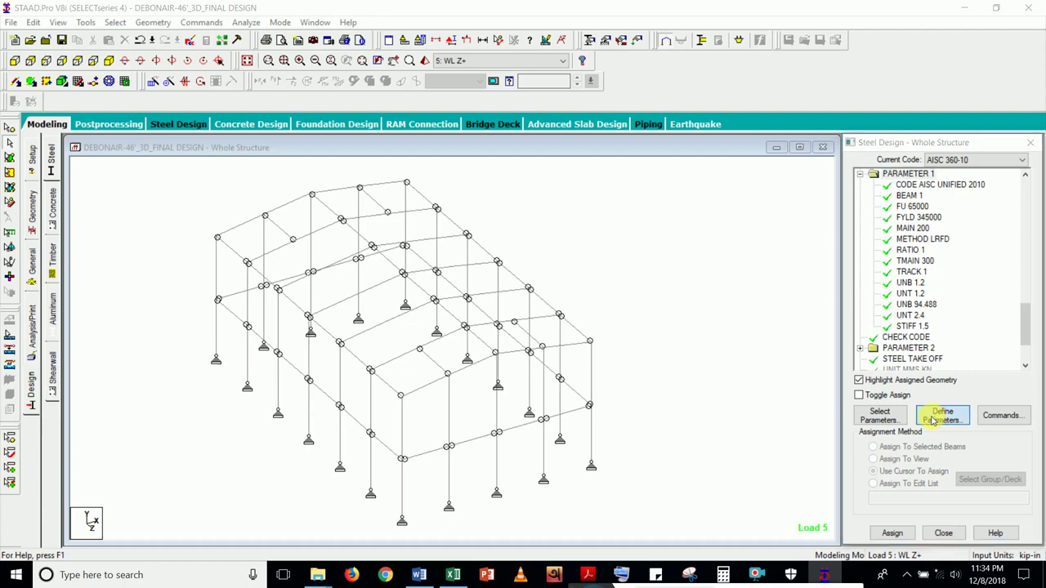
{"action": "left_click", "coordinate": [939, 417]}
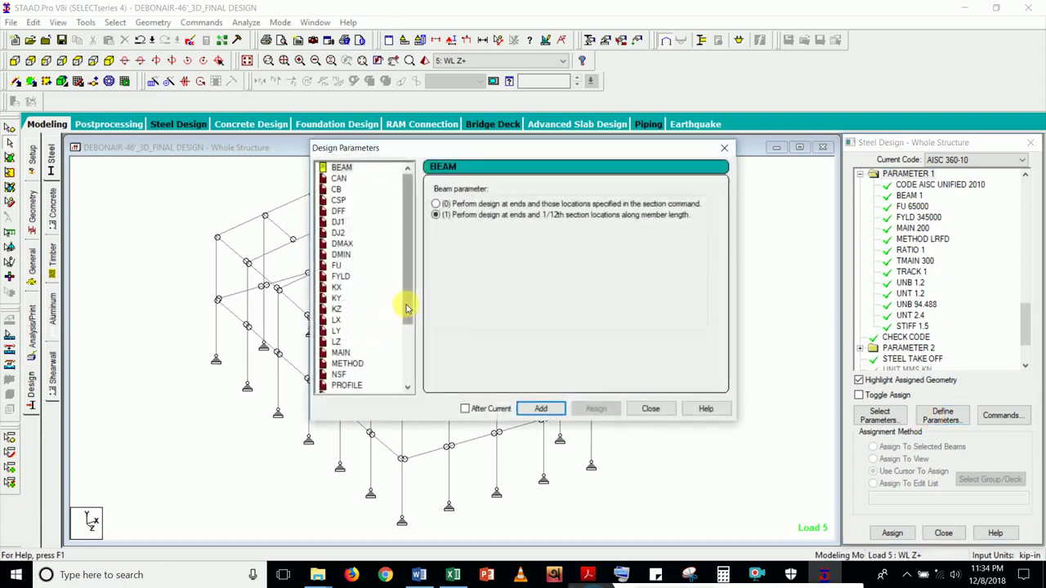
{"action": "left_click_drag", "start_coordinate": [402, 303], "coordinate": [398, 351]}
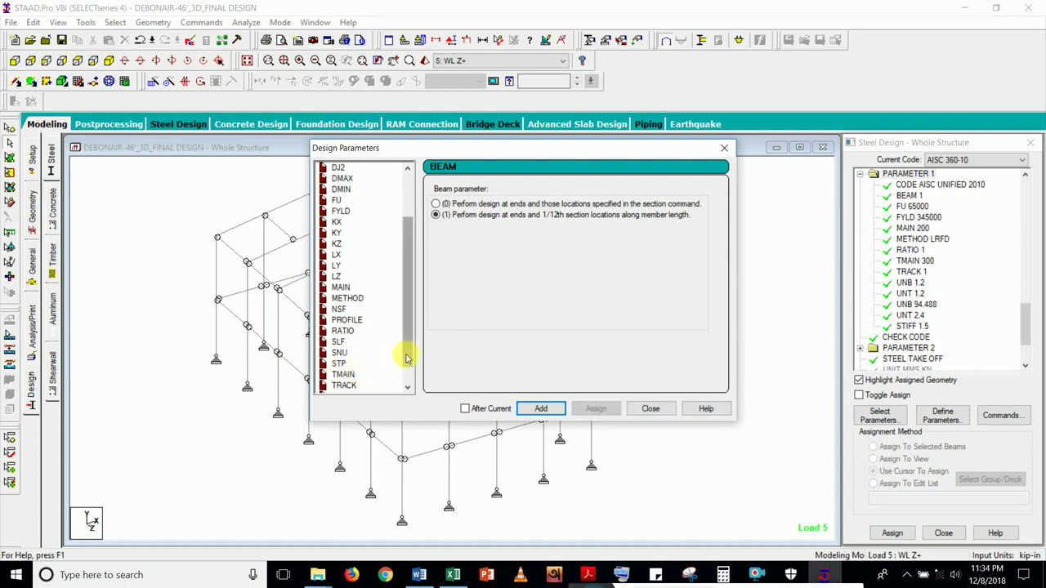
{"action": "left_click_drag", "start_coordinate": [406, 351], "coordinate": [409, 371]}
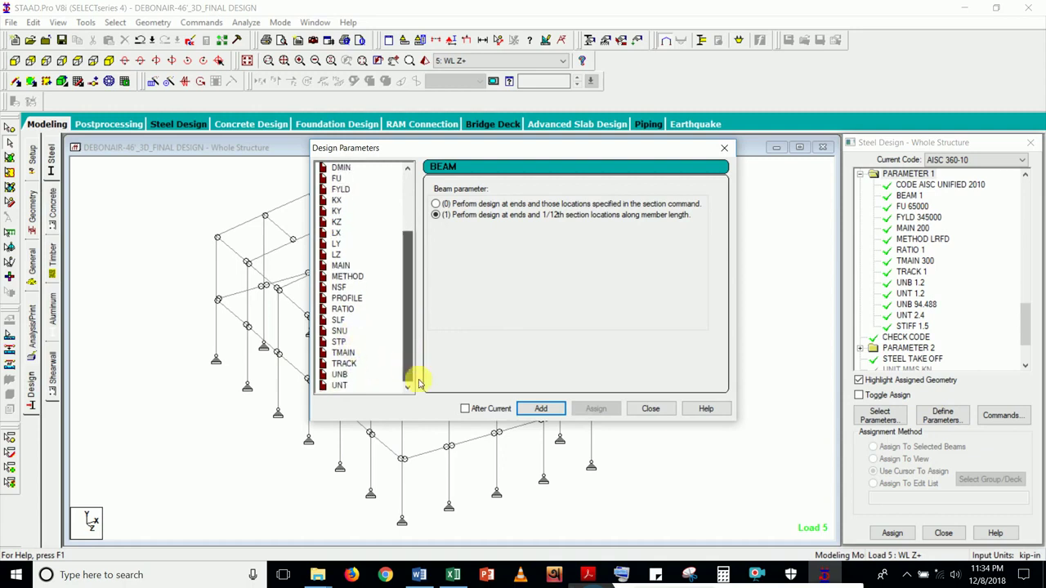
{"action": "left_click_drag", "start_coordinate": [415, 381], "coordinate": [413, 367]}
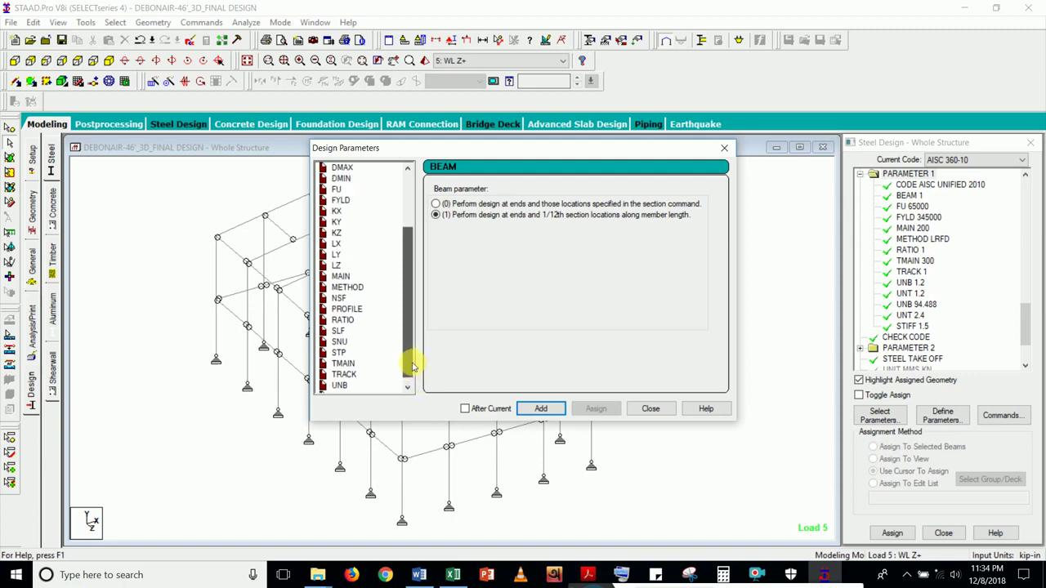
{"action": "left_click", "coordinate": [342, 331]}
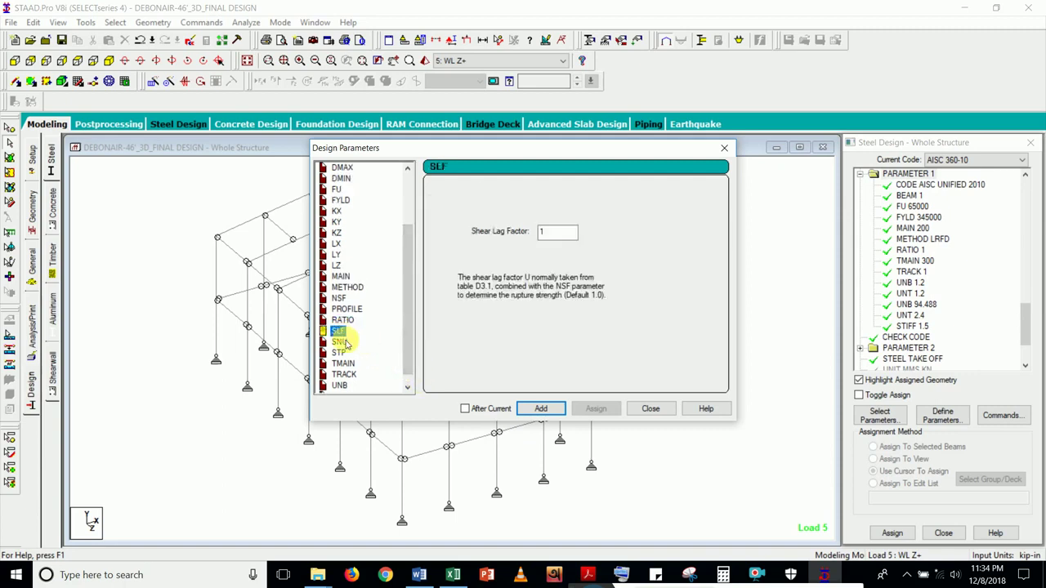
{"action": "left_click", "coordinate": [342, 343]}
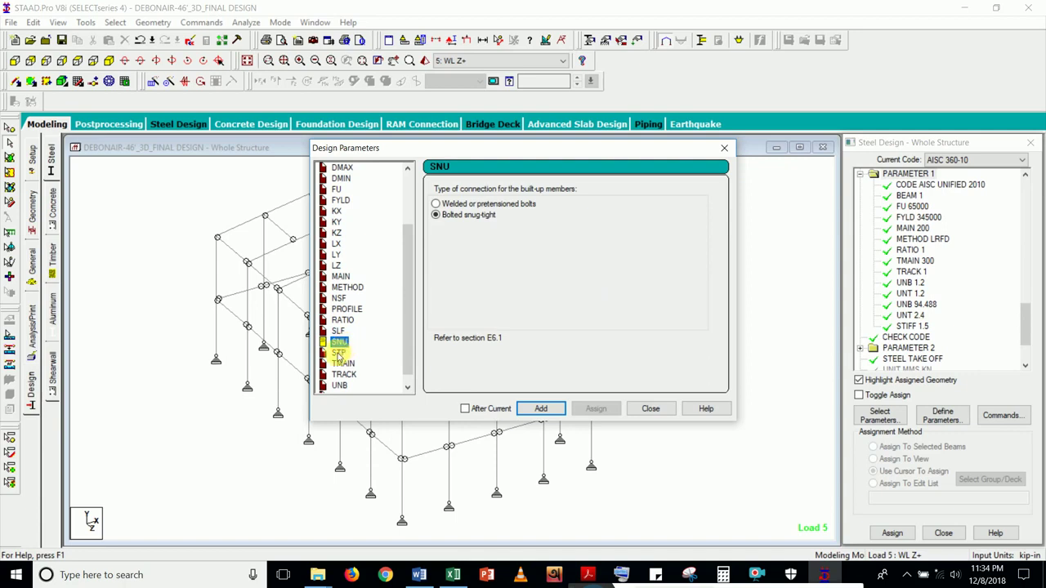
{"action": "left_click", "coordinate": [344, 363]}
{"action": "scroll", "coordinate": [375, 368], "scroll_direction": "up", "scroll_amount": 3}
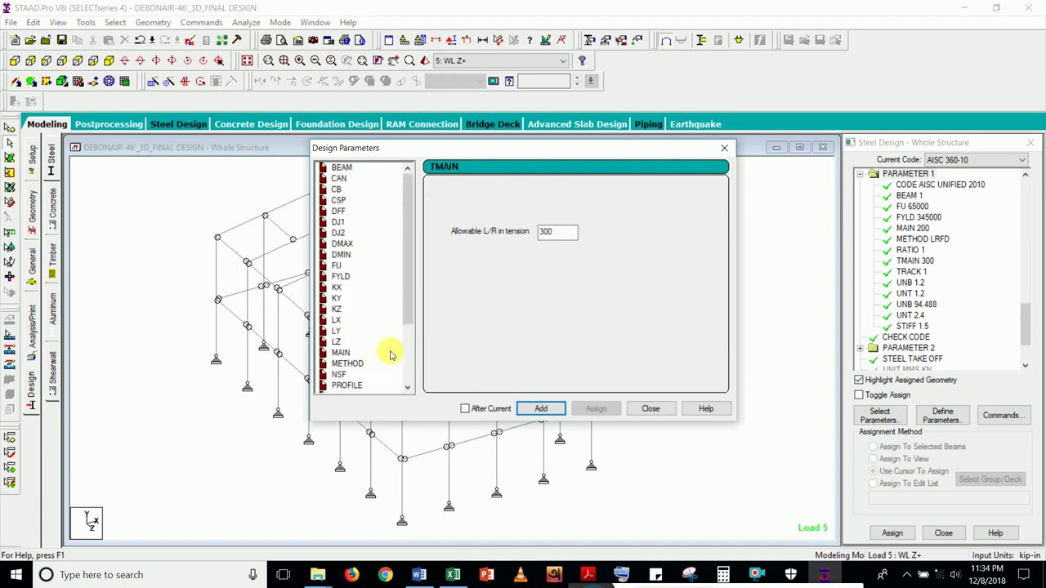
{"action": "left_click", "coordinate": [651, 409]}
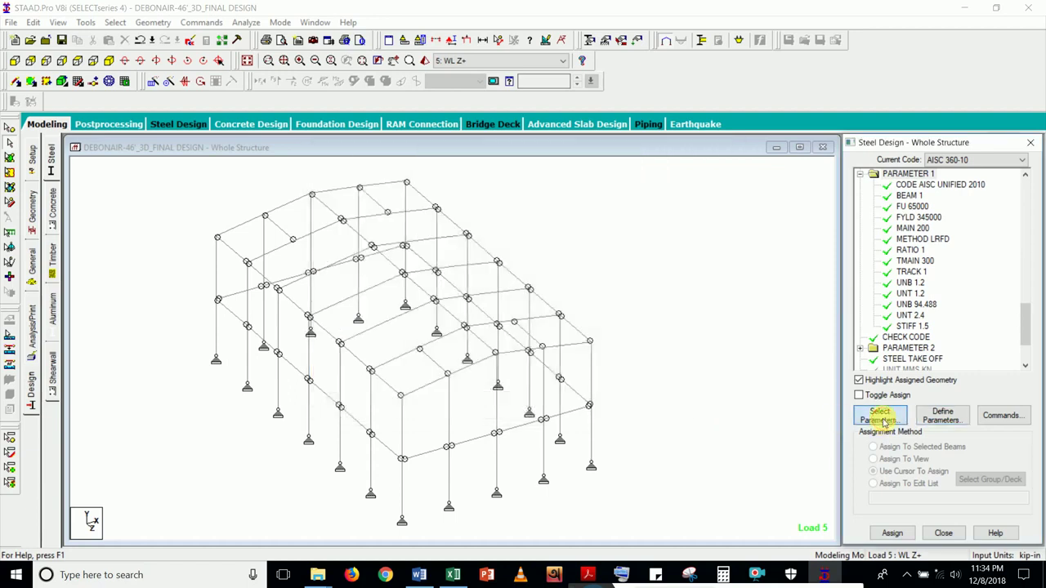
- Check the selected AISC 360-10 parameters and examine the net section factor definition under NSF
{"action": "left_click", "coordinate": [879, 415]}
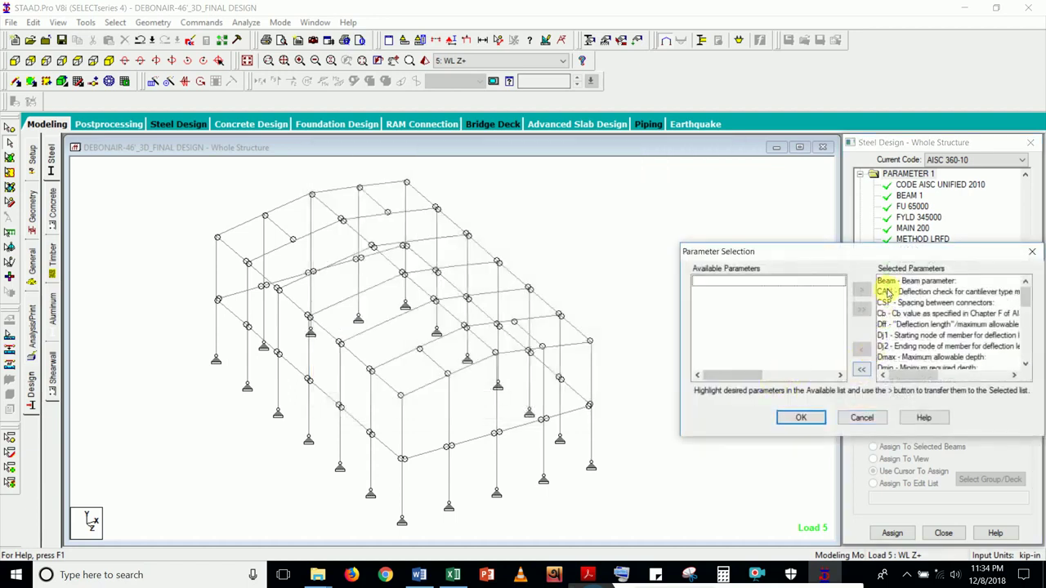
{"action": "left_click", "coordinate": [863, 418]}
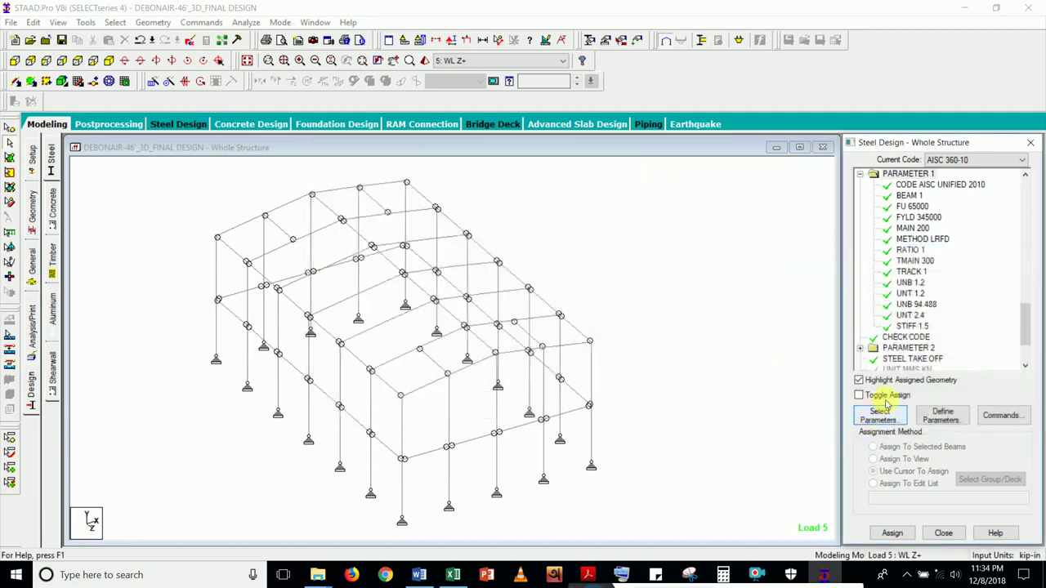
{"action": "left_click", "coordinate": [944, 415]}
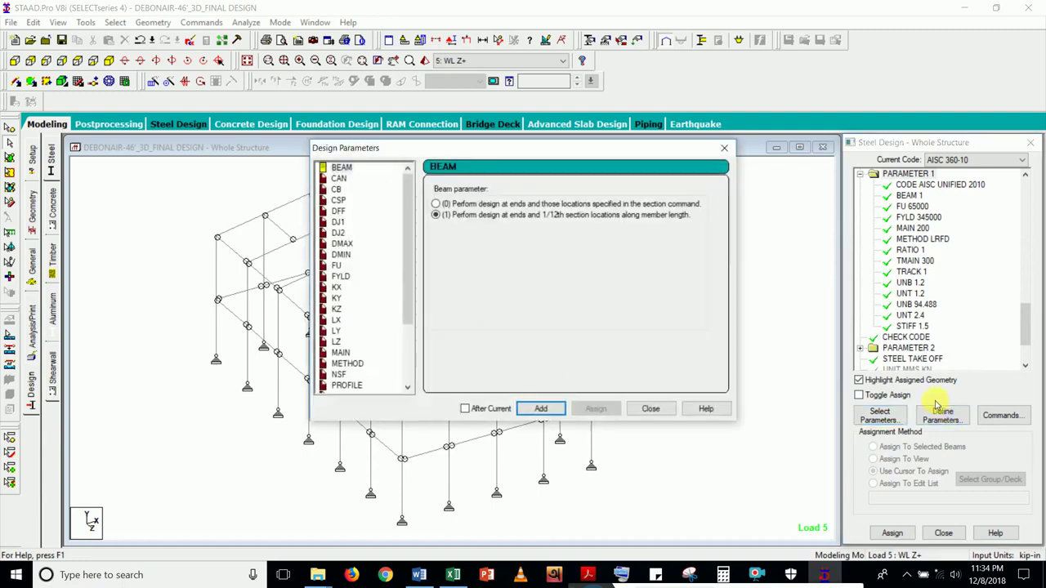
{"action": "left_click", "coordinate": [338, 373]}
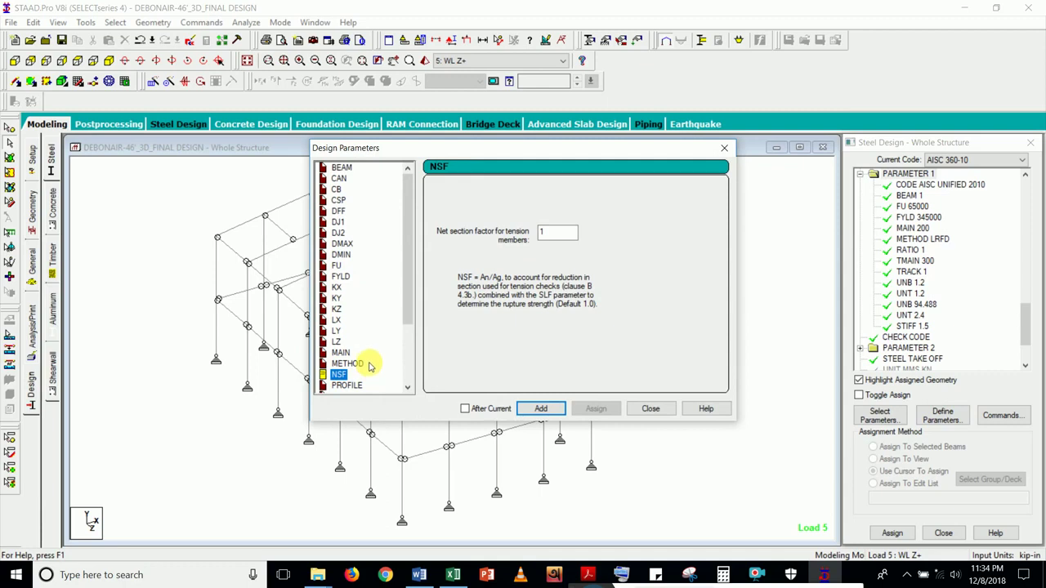
{"action": "scroll", "coordinate": [369, 351], "scroll_direction": "down", "scroll_amount": 3}
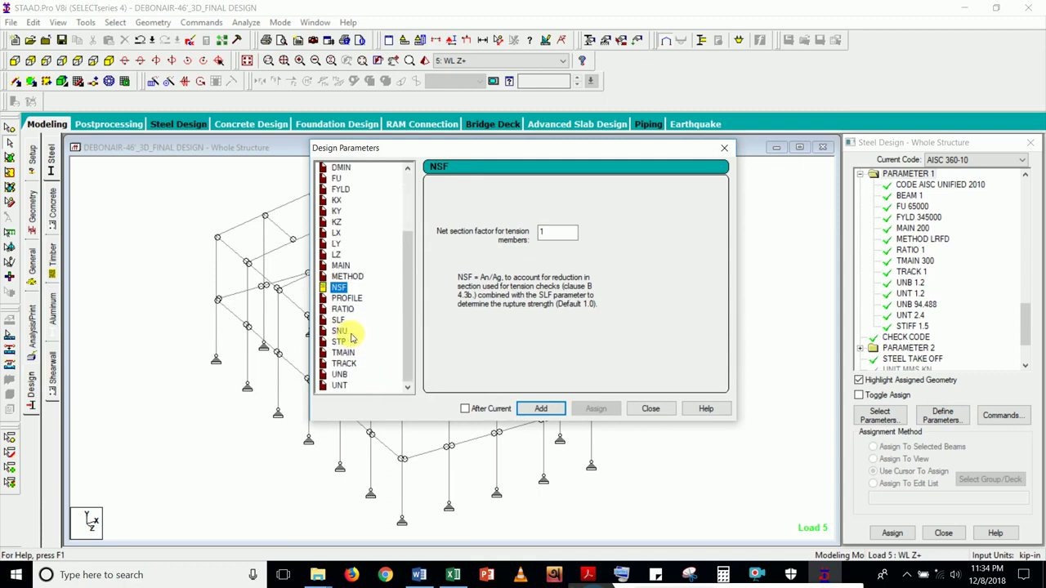
{"action": "left_click", "coordinate": [724, 149]}
- Switch the current design code to AISC LRFD and examine its STIFF parameter for plate girder stiffener spacing
{"action": "left_click", "coordinate": [972, 159]}
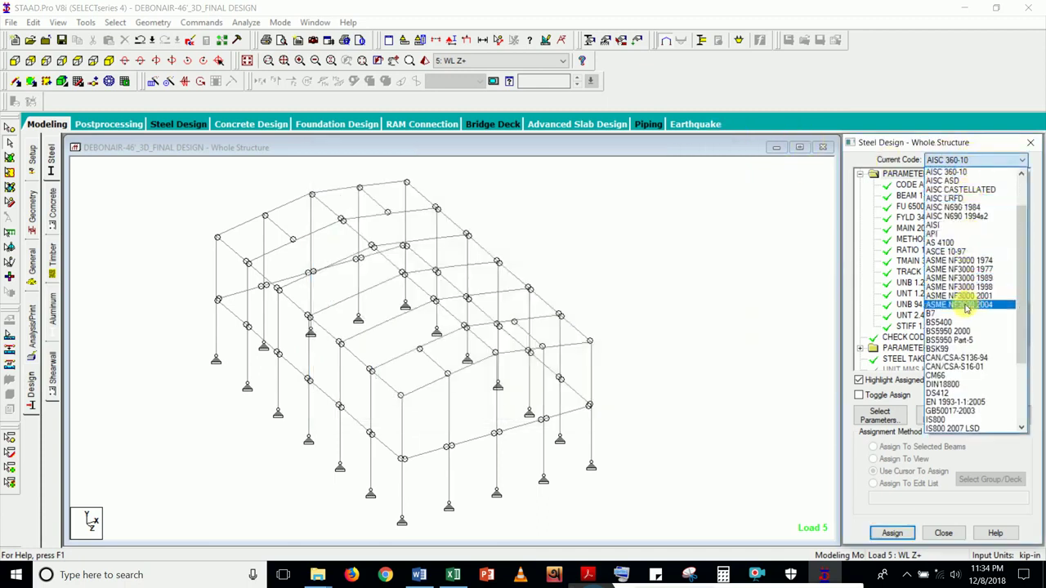
{"action": "left_click", "coordinate": [966, 199]}
{"action": "left_click", "coordinate": [943, 417]}
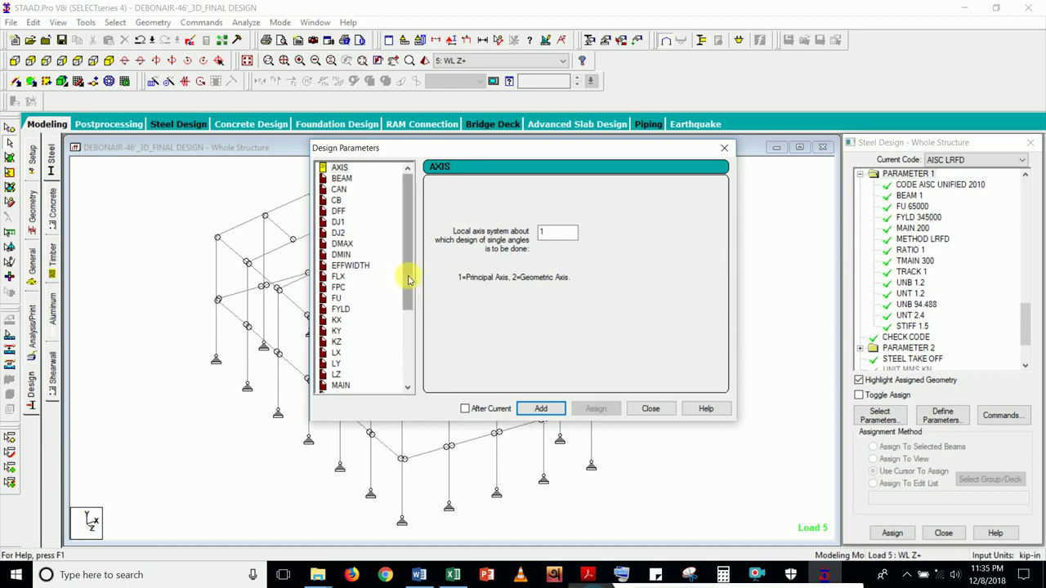
{"action": "left_click_drag", "start_coordinate": [409, 279], "coordinate": [398, 356]}
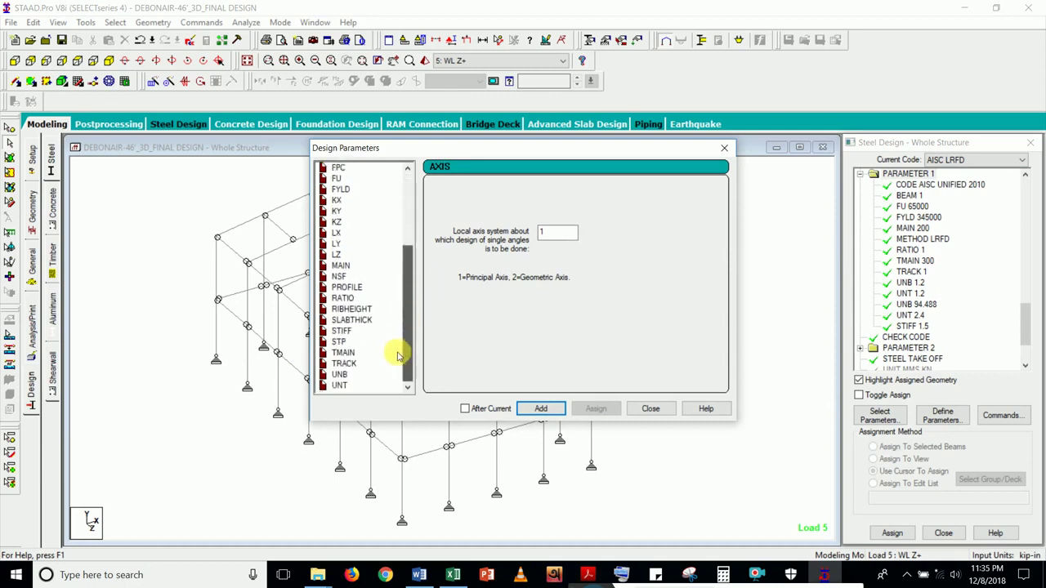
{"action": "left_click", "coordinate": [341, 331]}
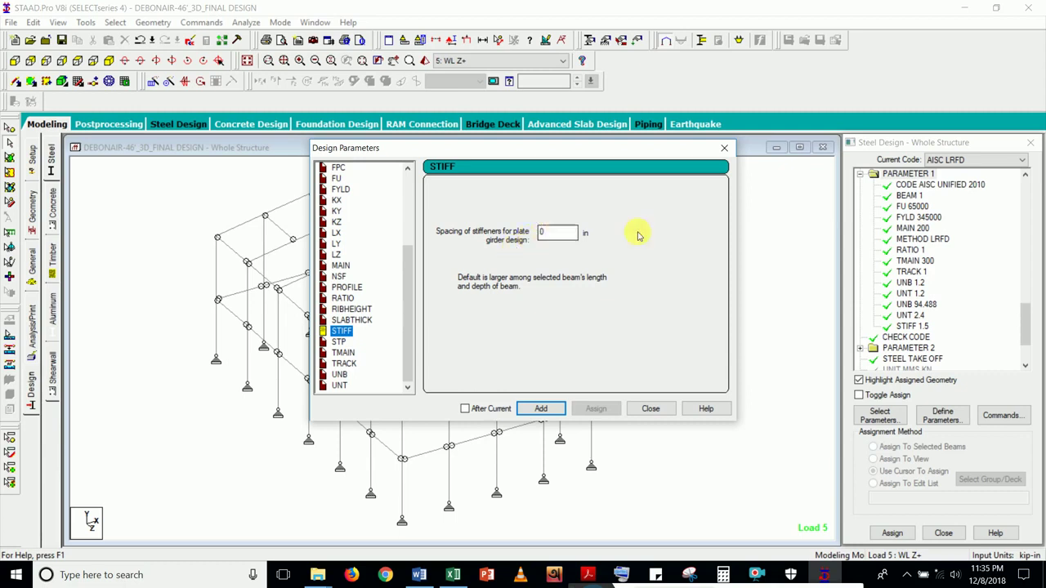
{"action": "left_click", "coordinate": [724, 149]}
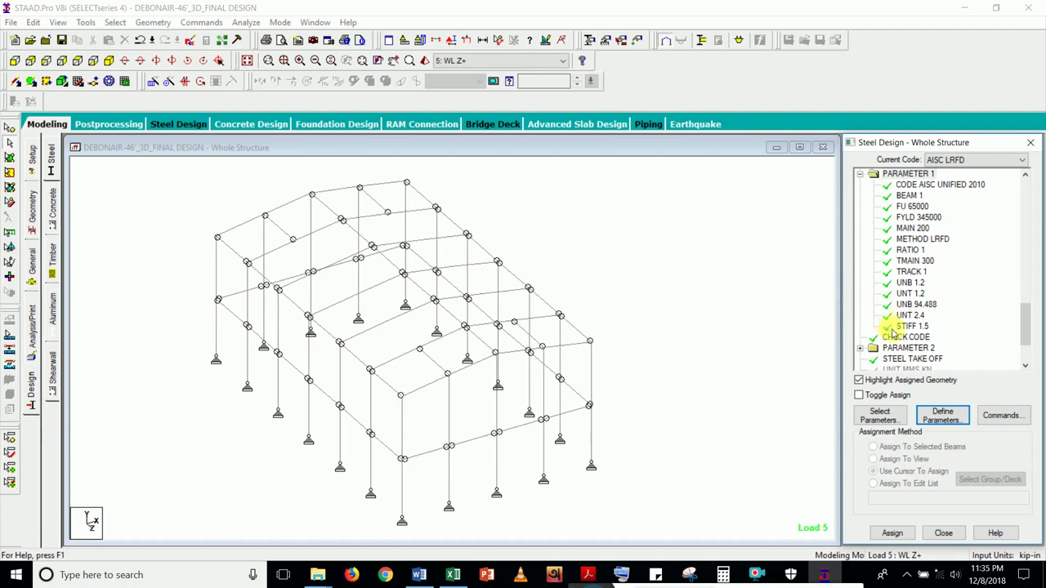
- Show the members assigned to STIFF 1.5 and check the STP section type options for rolled and welded sections
{"action": "left_click", "coordinate": [910, 326]}
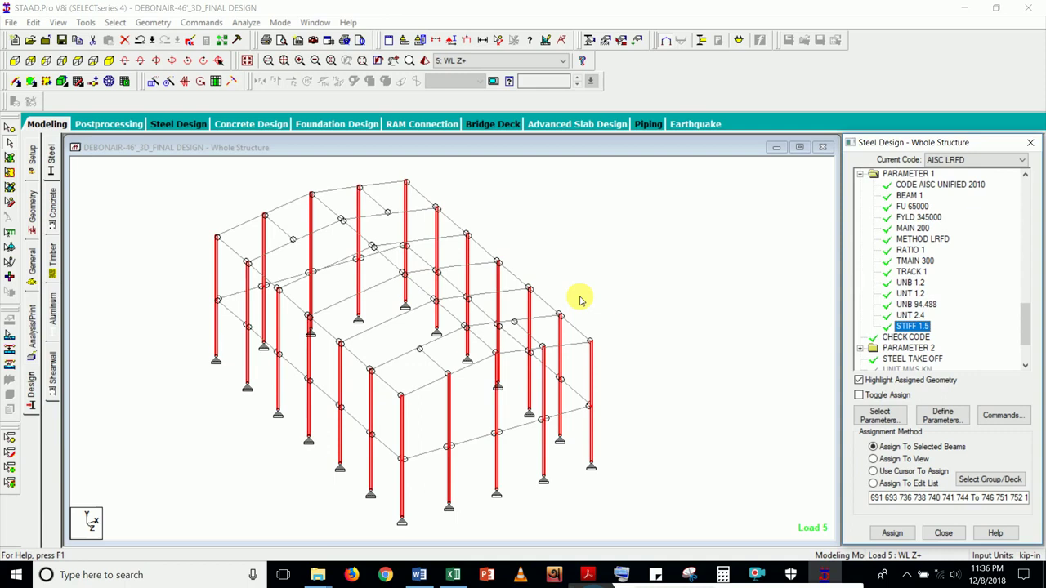
{"action": "left_click", "coordinate": [943, 415]}
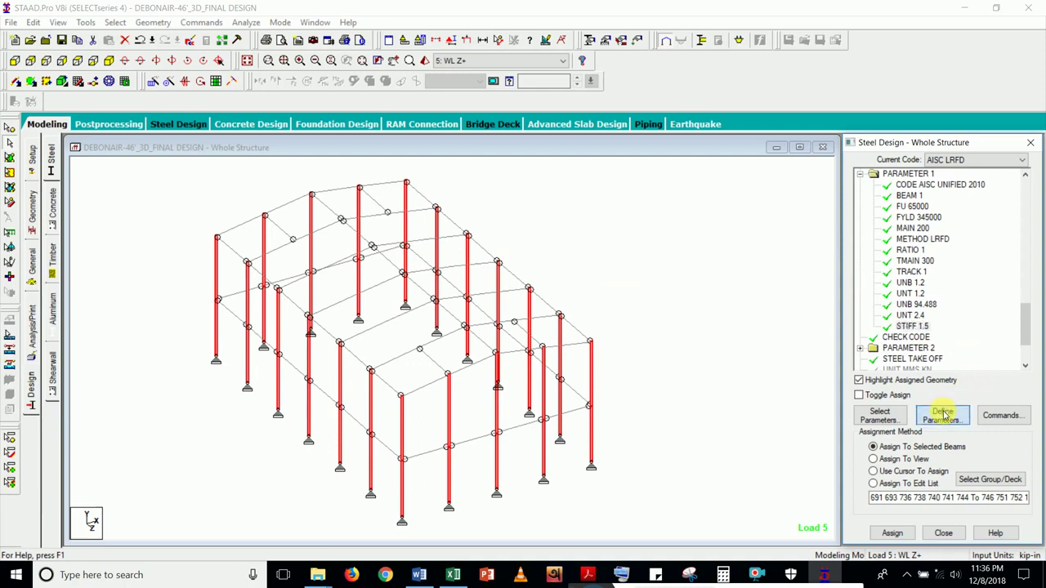
{"action": "left_click_drag", "start_coordinate": [411, 308], "coordinate": [401, 379]}
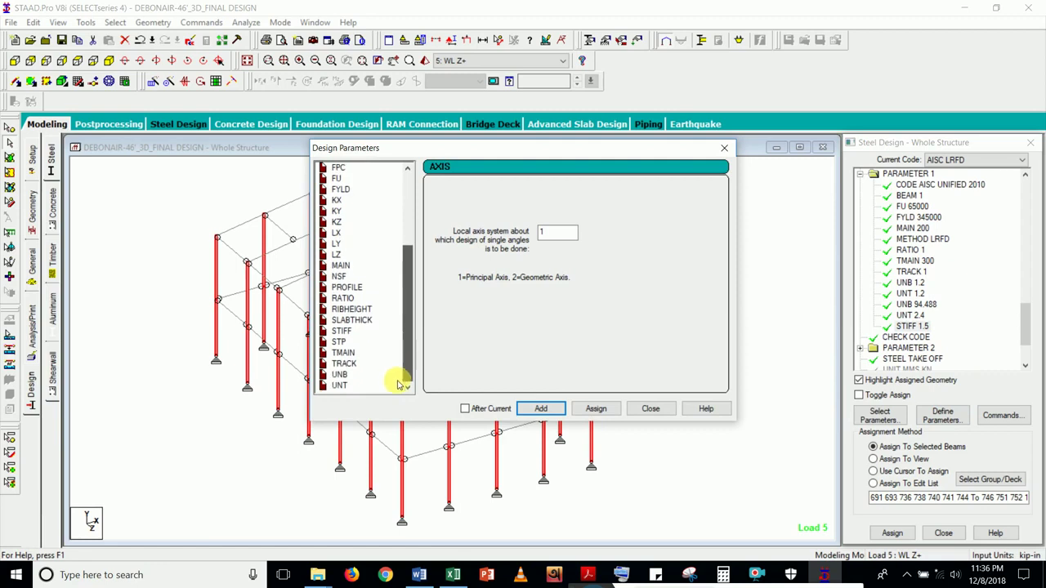
{"action": "left_click", "coordinate": [341, 342]}
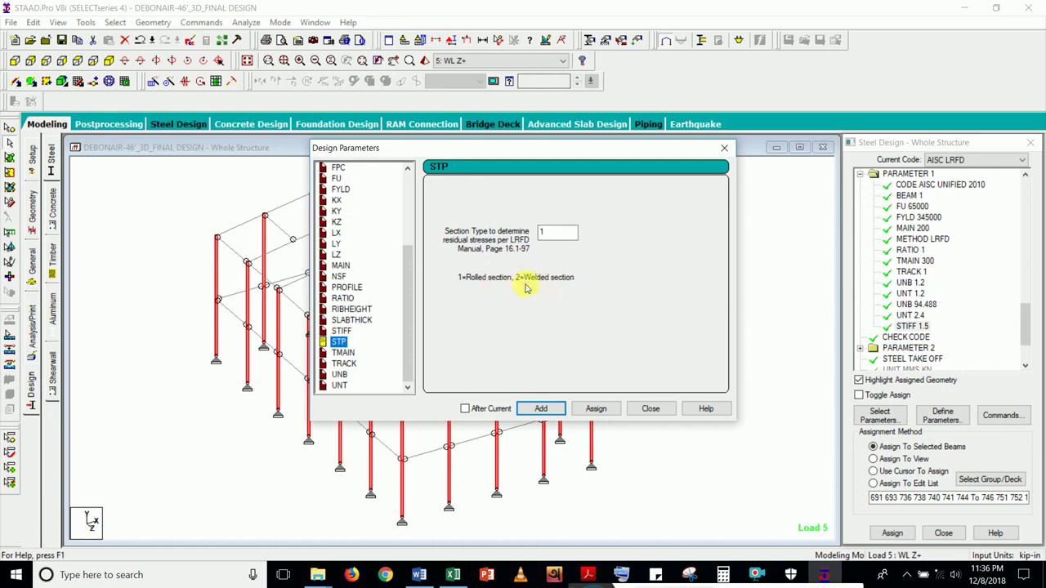
{"action": "double_click", "coordinate": [556, 232]}
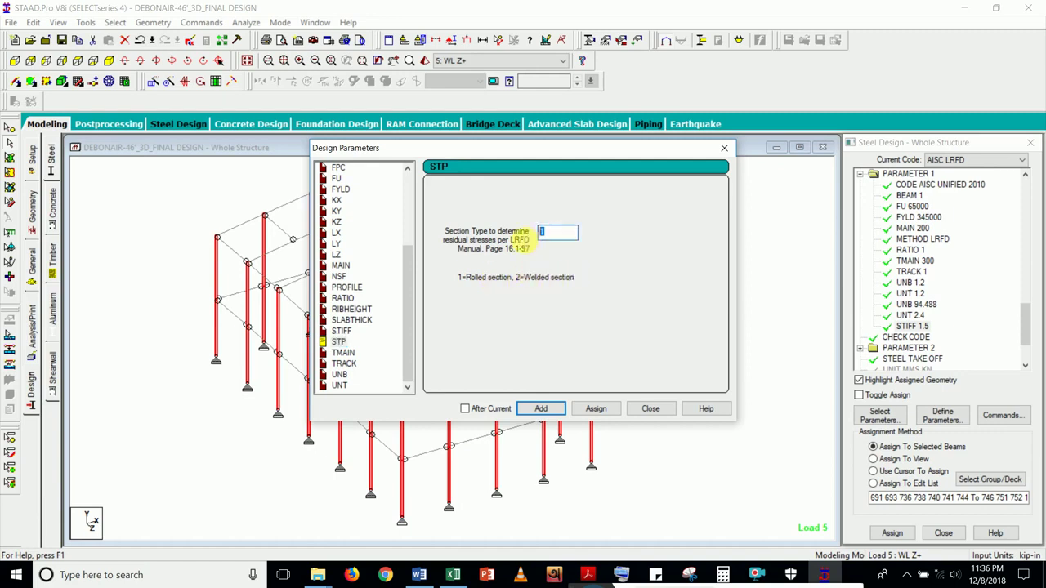
{"action": "left_click", "coordinate": [654, 409]}
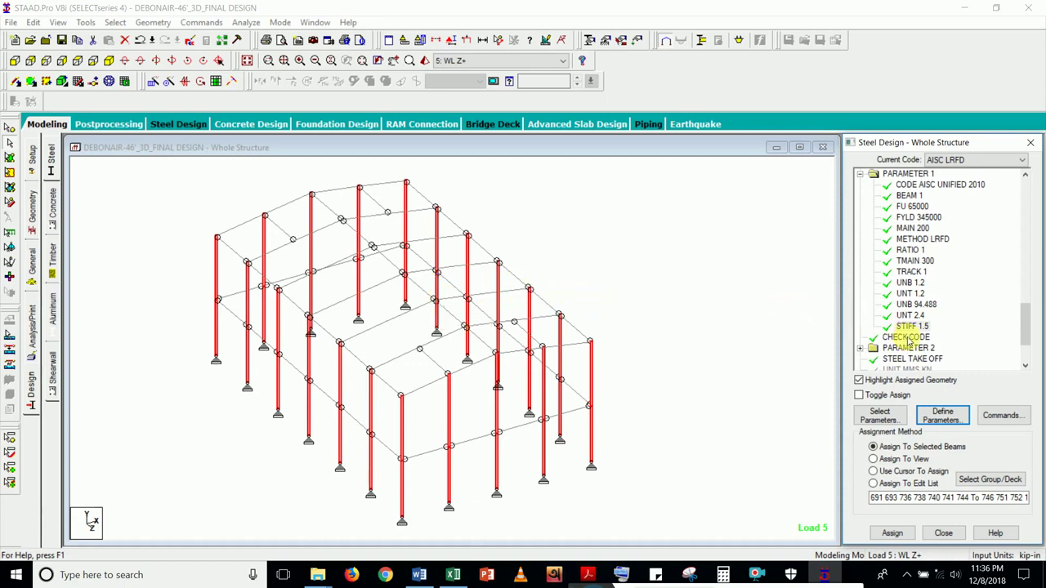
- Show the members assigned to CHECK CODE and to PARAMETER 3's STEEL TAKE OFF, expanding PARAMETER 2 and PARAMETER 3
{"action": "left_click", "coordinate": [906, 338]}
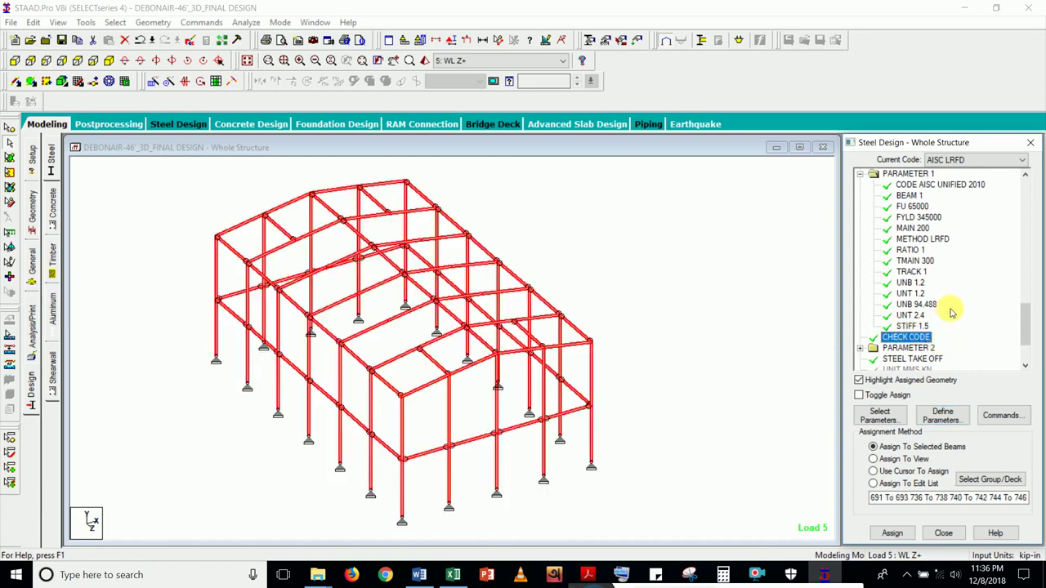
{"action": "scroll", "coordinate": [952, 313], "scroll_direction": "down", "scroll_amount": 2}
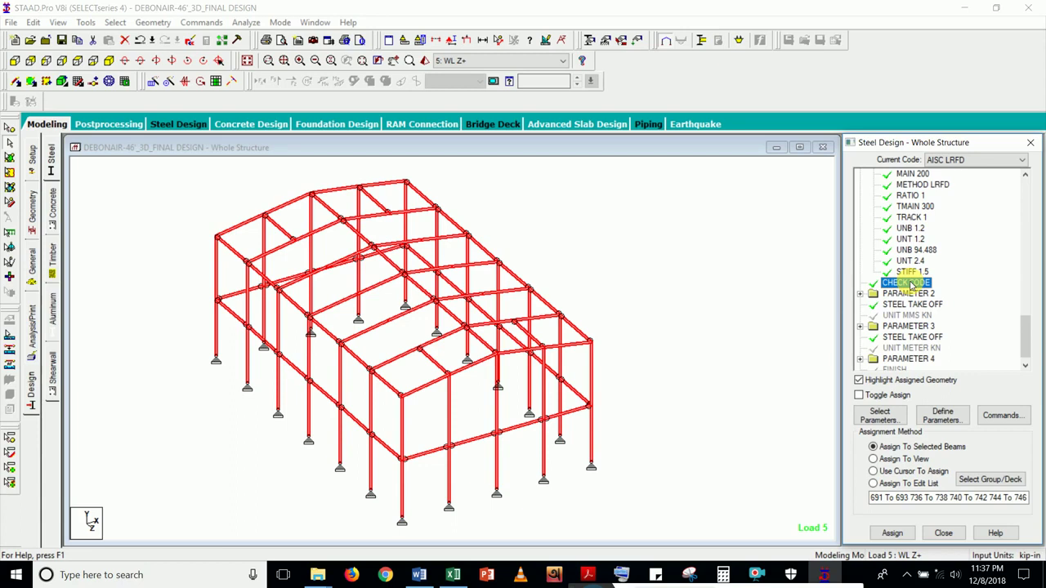
{"action": "left_click", "coordinate": [861, 294]}
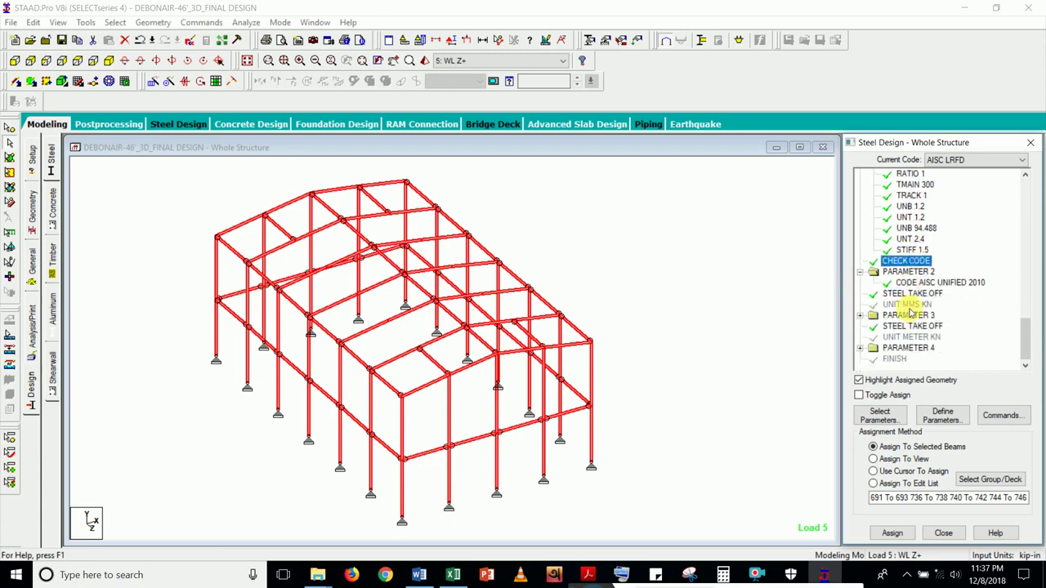
{"action": "left_click", "coordinate": [860, 315]}
{"action": "scroll", "coordinate": [916, 324], "scroll_direction": "down", "scroll_amount": 2}
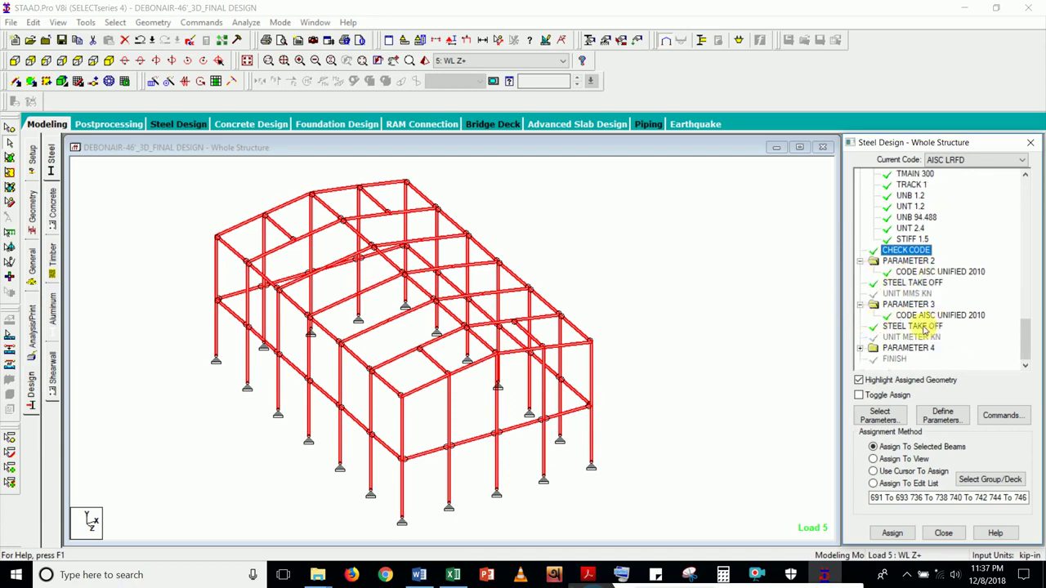
{"action": "left_click", "coordinate": [924, 327]}
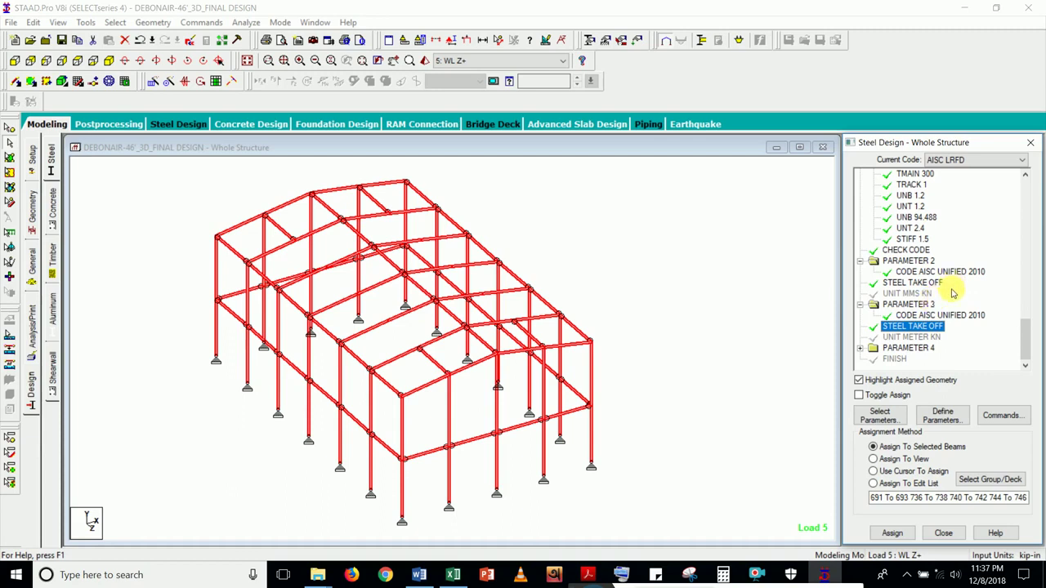
- Delete PARAMETER 4 together with all its associated steel parameter commands
{"action": "left_click", "coordinate": [860, 349]}
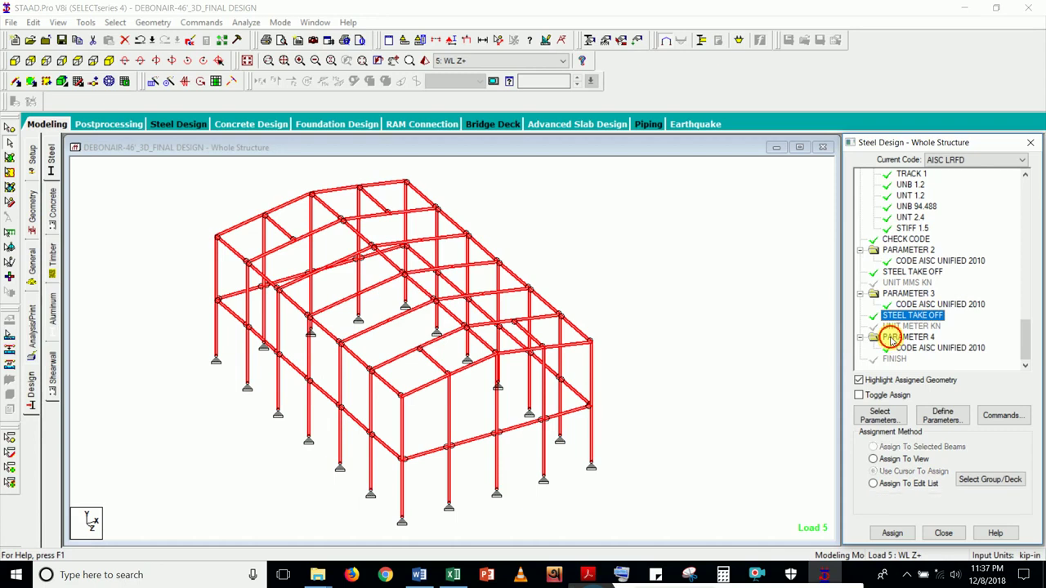
{"action": "right_click", "coordinate": [893, 338]}
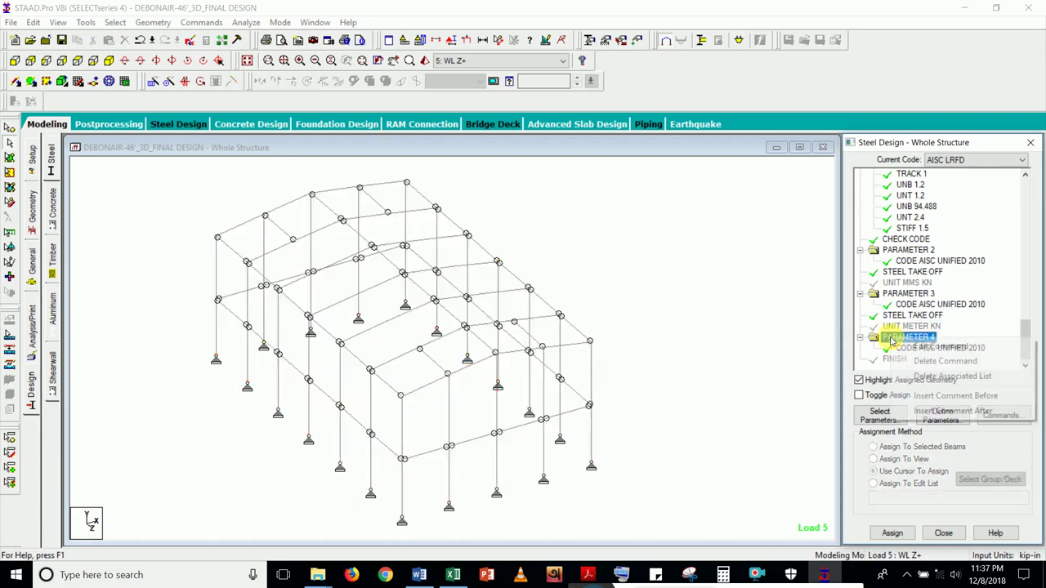
{"action": "left_click", "coordinate": [927, 365]}
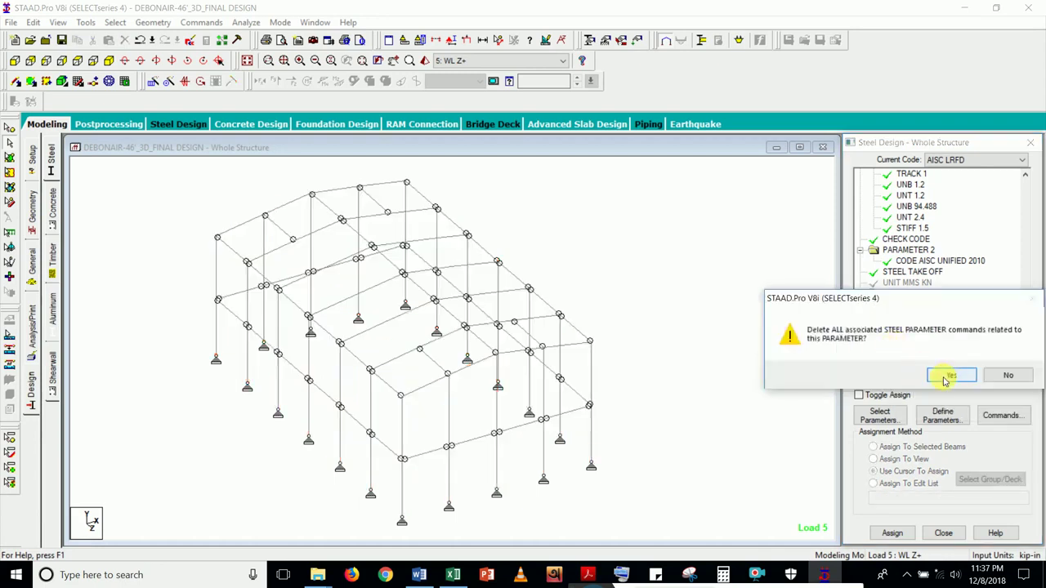
{"action": "left_click", "coordinate": [944, 375]}
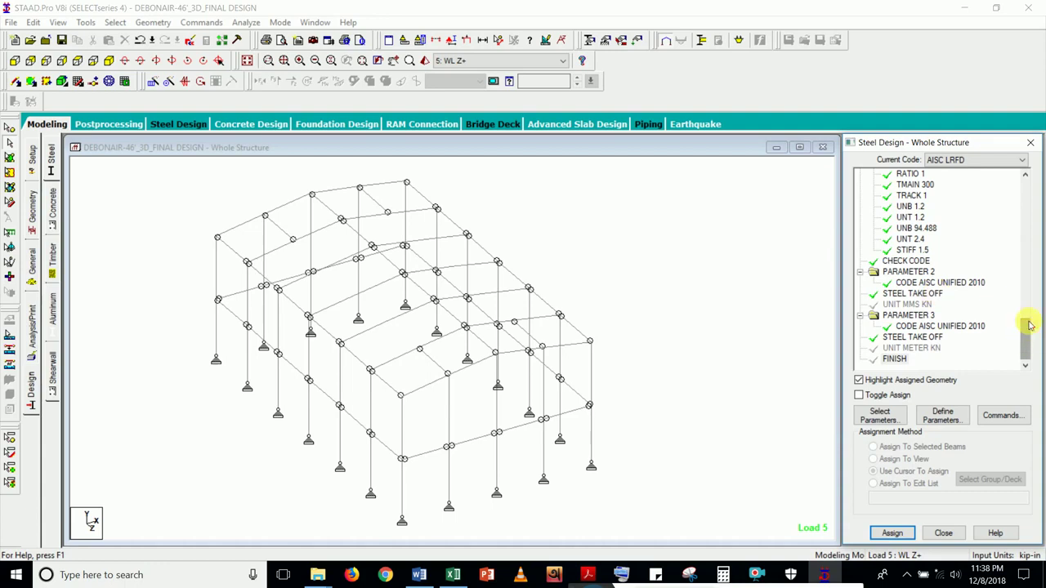
- Show the members assigned to PARAMETER 2's STEEL TAKE OFF and to CHECK CODE, and save the modified structure
{"action": "mouse_move", "coordinate": [1030, 325]}
{"action": "left_mouse_down"}
{"action": "mouse_move", "coordinate": [1021, 245]}
{"action": "mouse_move", "coordinate": [1023, 315]}
{"action": "left_mouse_up"}
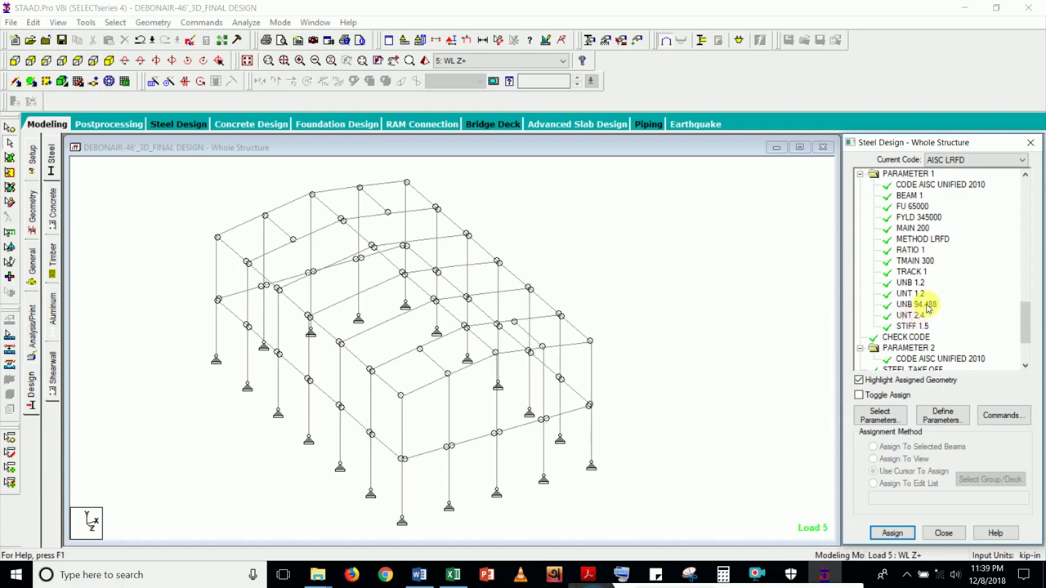
{"action": "scroll", "coordinate": [923, 311], "scroll_direction": "down", "scroll_amount": 3}
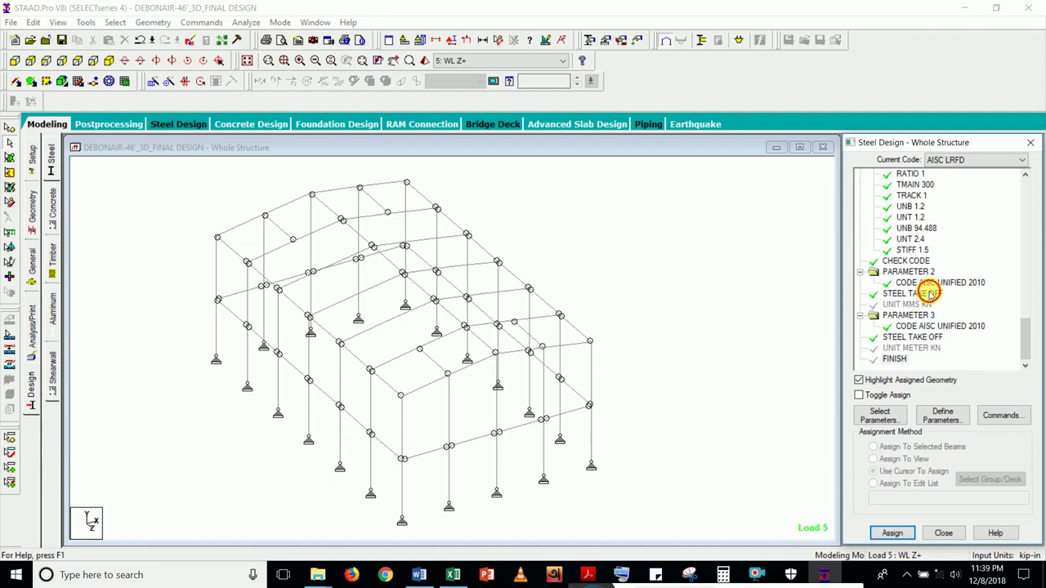
{"action": "left_click", "coordinate": [930, 295]}
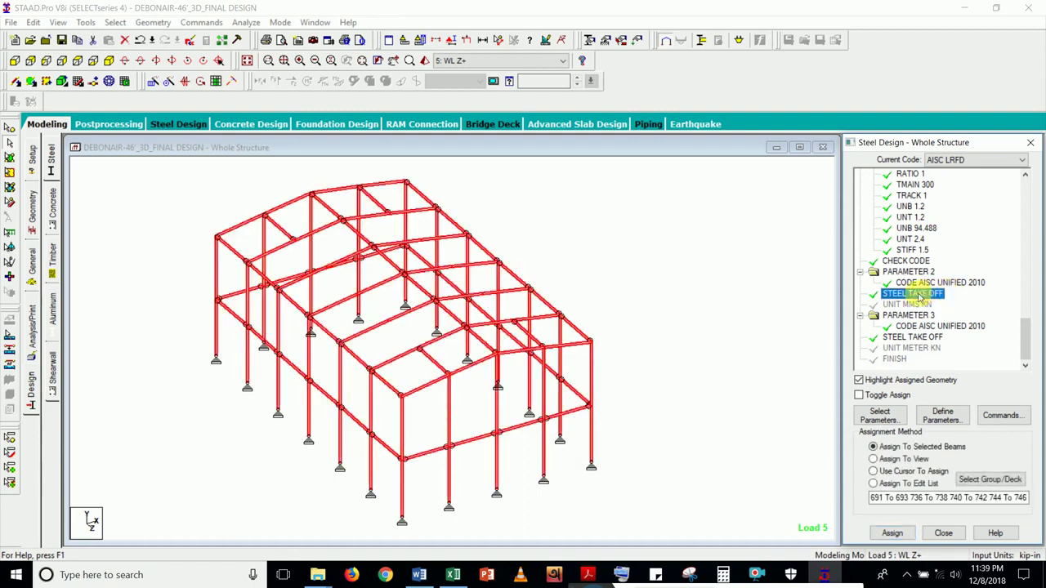
{"action": "left_click", "coordinate": [917, 261]}
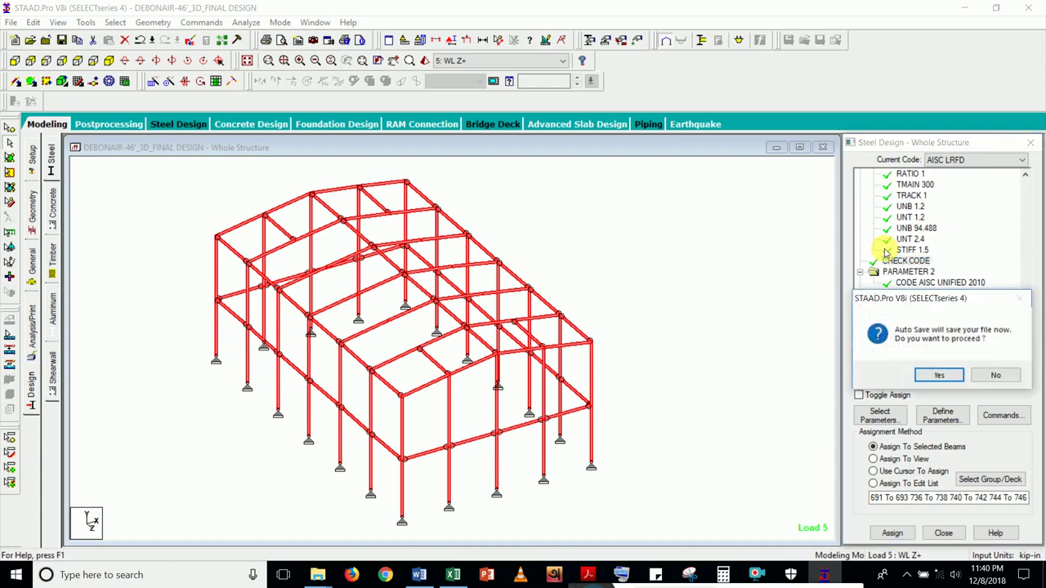
{"action": "left_click", "coordinate": [948, 374]}
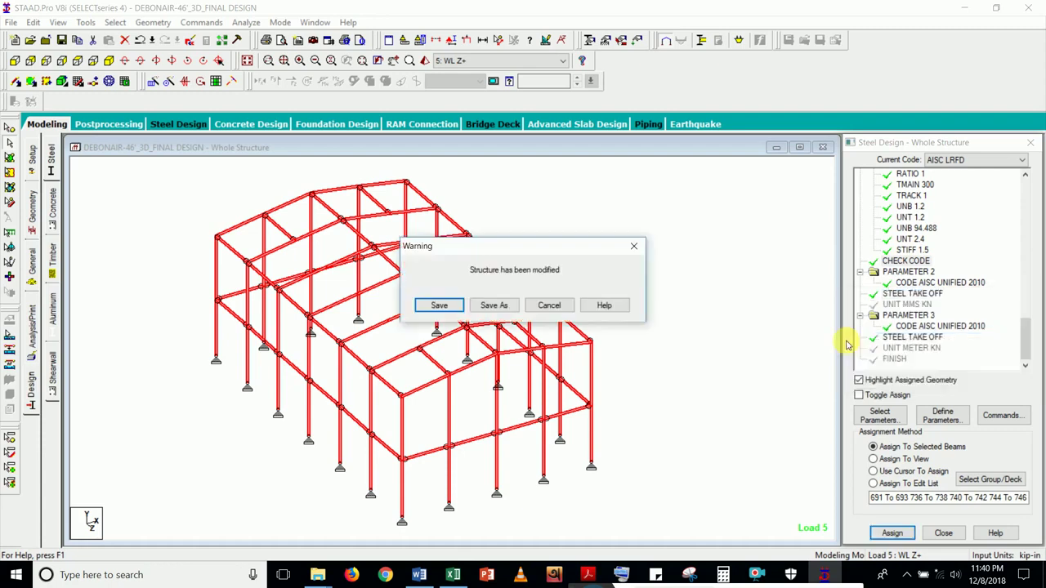
{"action": "left_click", "coordinate": [439, 305]}
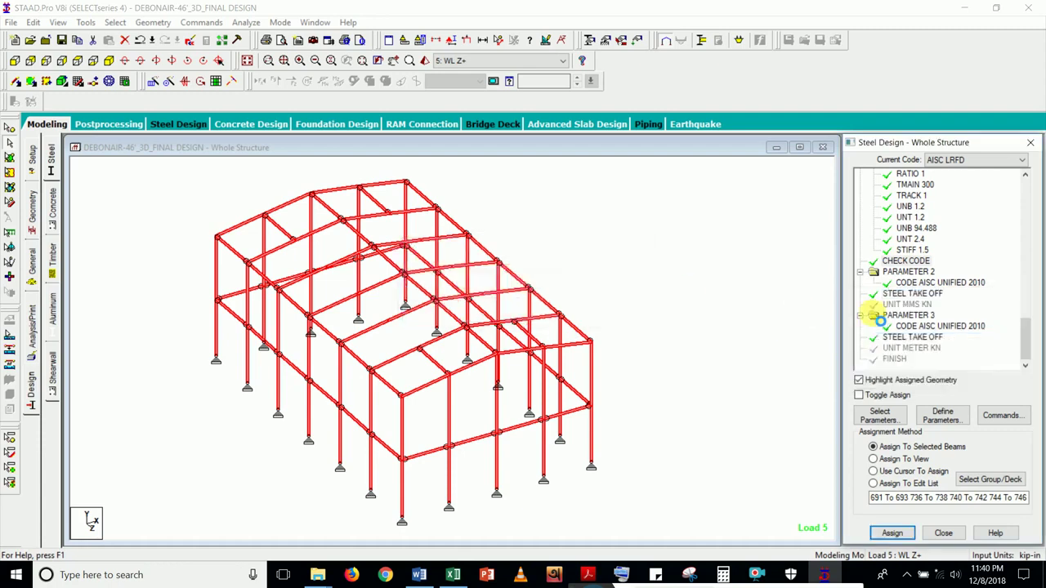
- Compare the members assigned to the STEEL TAKE OFF commands under PARAMETER 2 and PARAMETER 3
{"action": "left_click", "coordinate": [926, 344]}
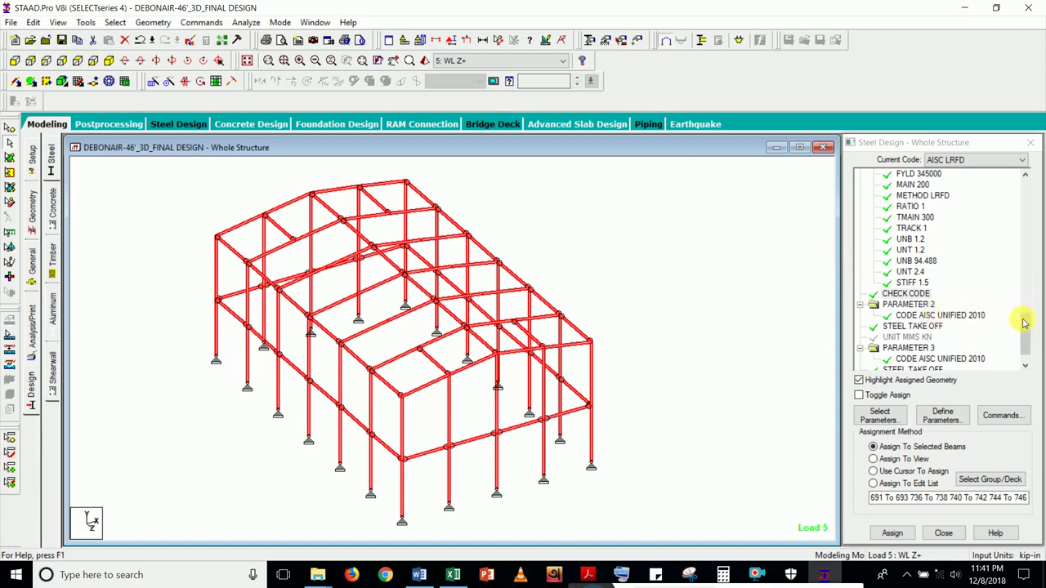
{"action": "left_click_drag", "start_coordinate": [1025, 325], "coordinate": [1022, 339]}
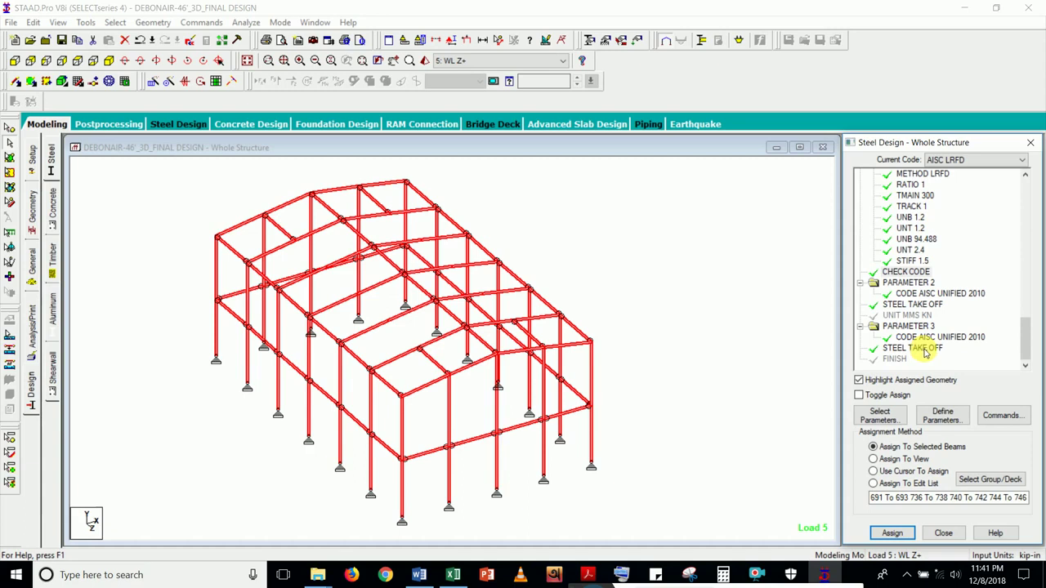
{"action": "left_click", "coordinate": [930, 305]}
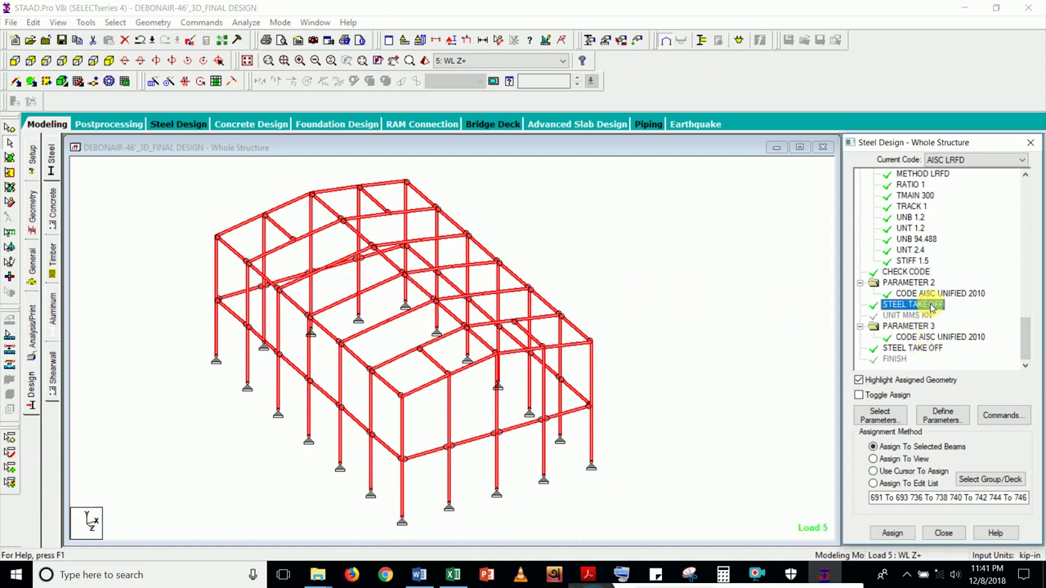
{"action": "left_click", "coordinate": [922, 350]}
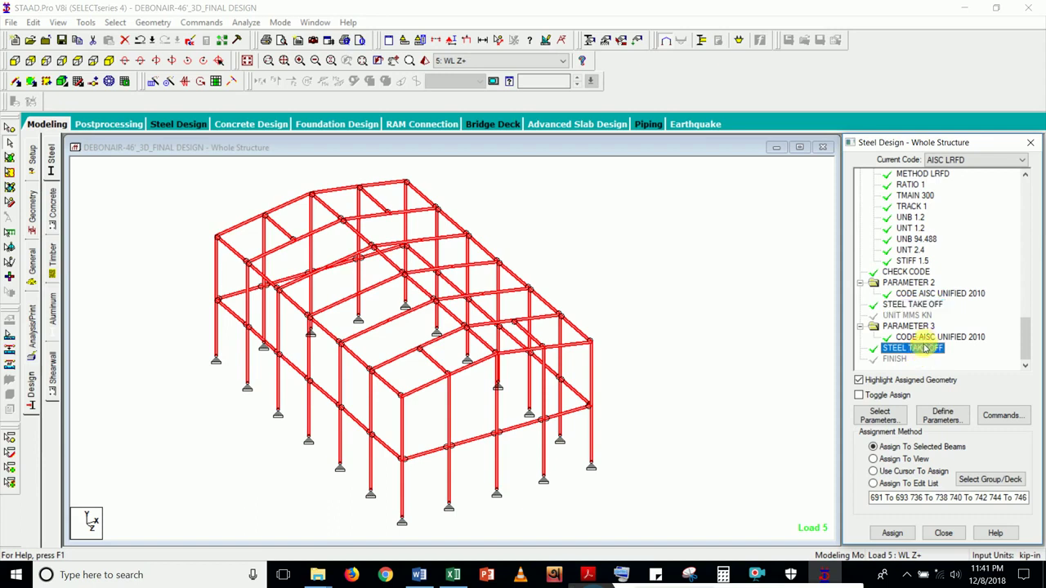
- Delete the duplicate STEEL TAKE OFF command that follows PARAMETER 3
{"action": "left_click", "coordinate": [903, 327]}
{"action": "right_click", "coordinate": [899, 329]}
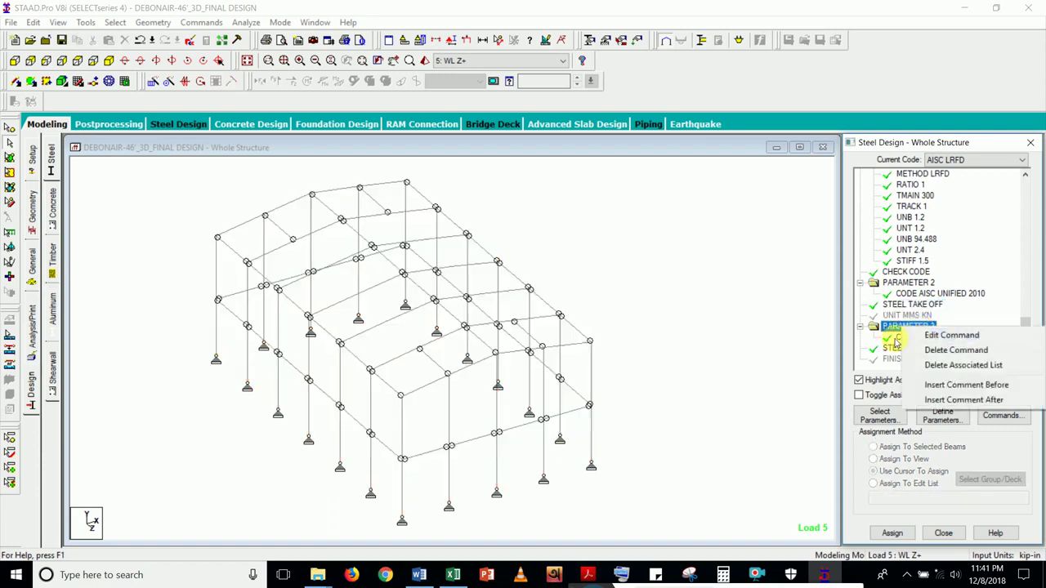
{"action": "left_click", "coordinate": [891, 345]}
{"action": "left_click", "coordinate": [894, 348]}
{"action": "right_click", "coordinate": [899, 348]}
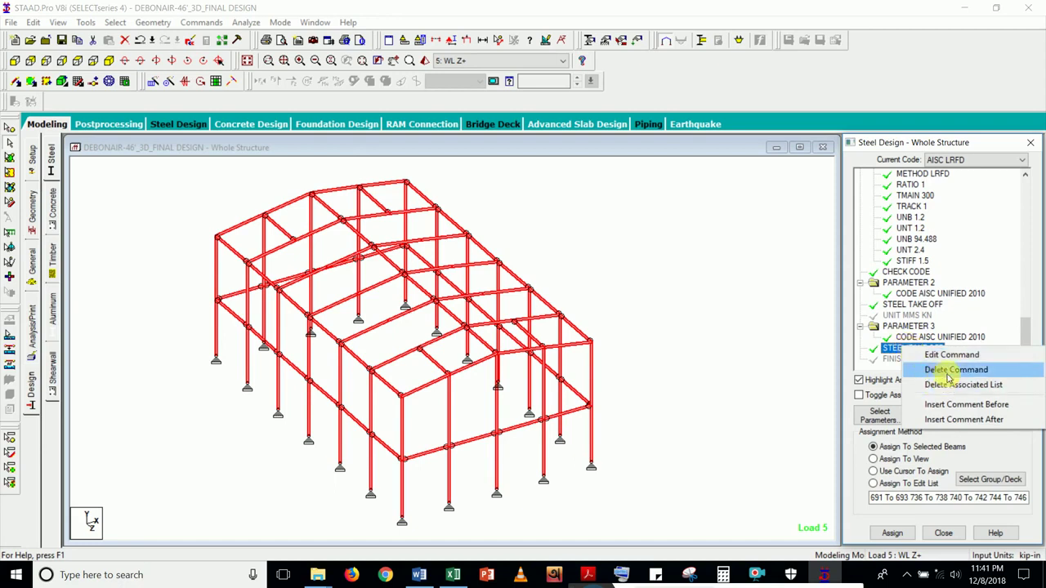
{"action": "left_click", "coordinate": [940, 371]}
{"action": "left_click", "coordinate": [934, 373]}
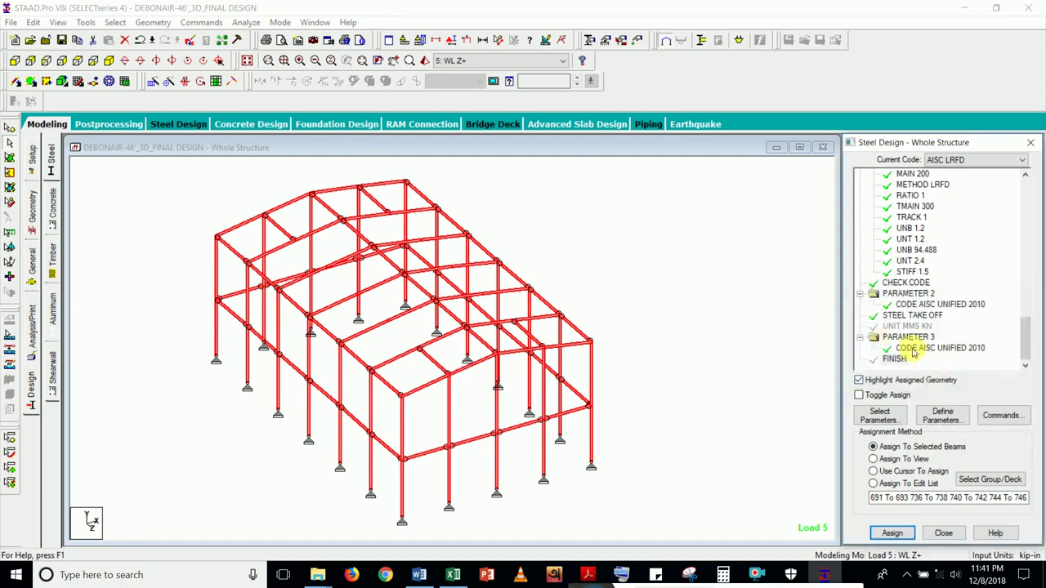
- Delete PARAMETER 3 together with all its associated steel parameter commands
{"action": "left_click", "coordinate": [912, 338]}
{"action": "right_click", "coordinate": [915, 342]}
{"action": "left_click", "coordinate": [934, 362]}
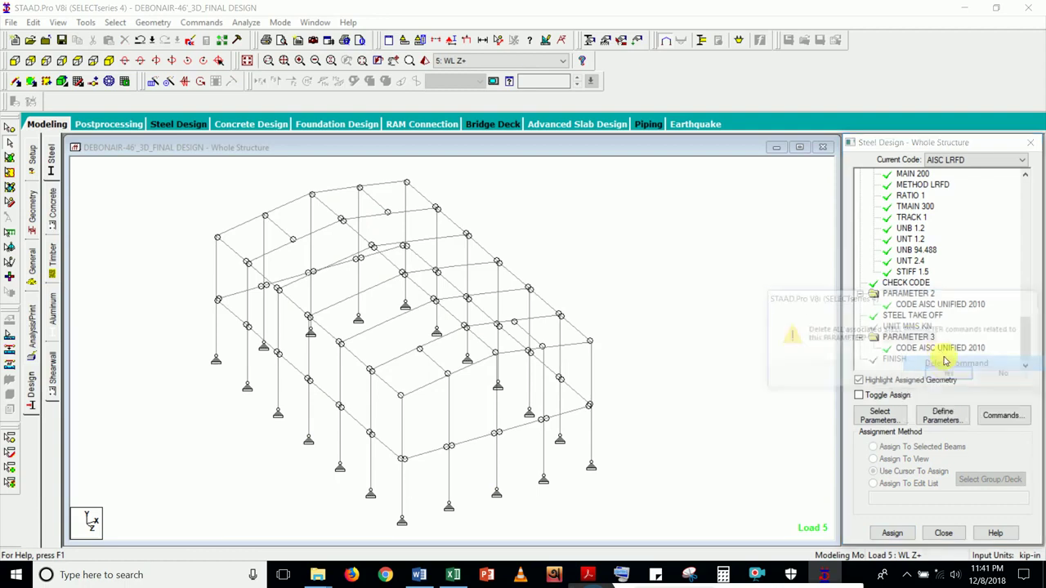
{"action": "left_click", "coordinate": [940, 376]}
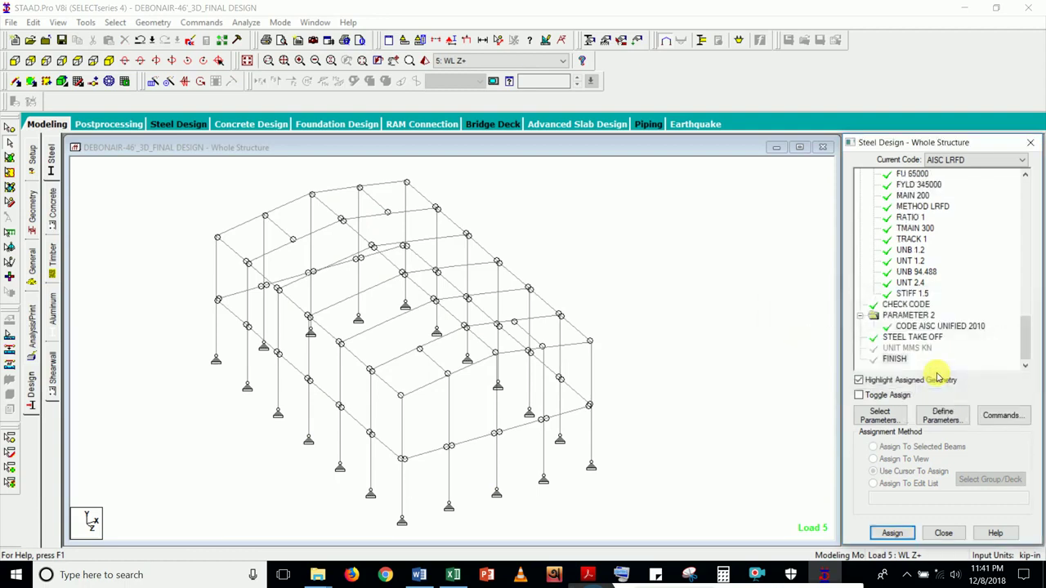
- Check the remaining STEEL TAKE OFF assignment, clear the member selection, and run the analysis with the modified structure saved
{"action": "left_click", "coordinate": [932, 337]}
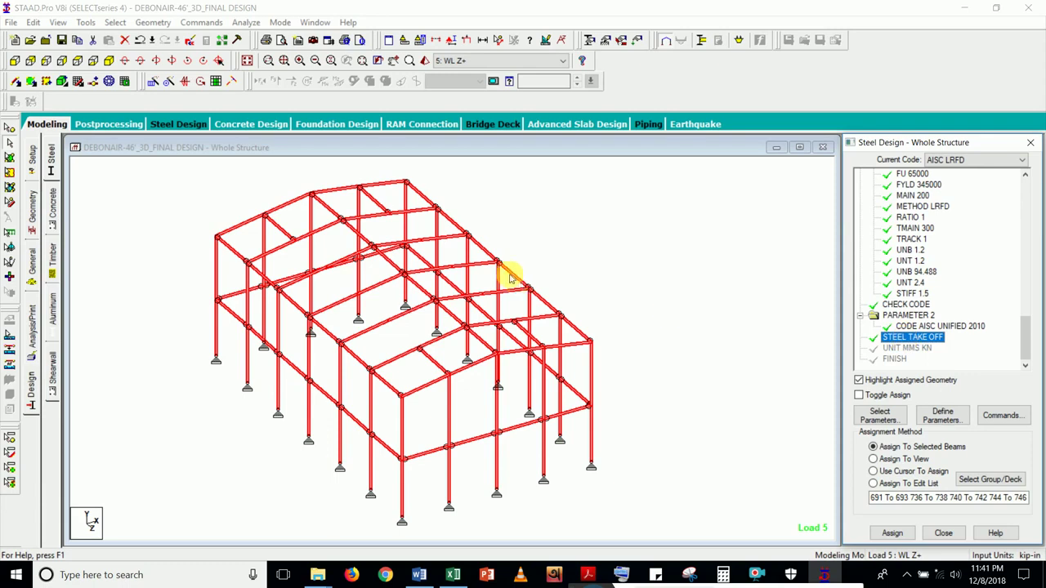
{"action": "left_click", "coordinate": [498, 204]}
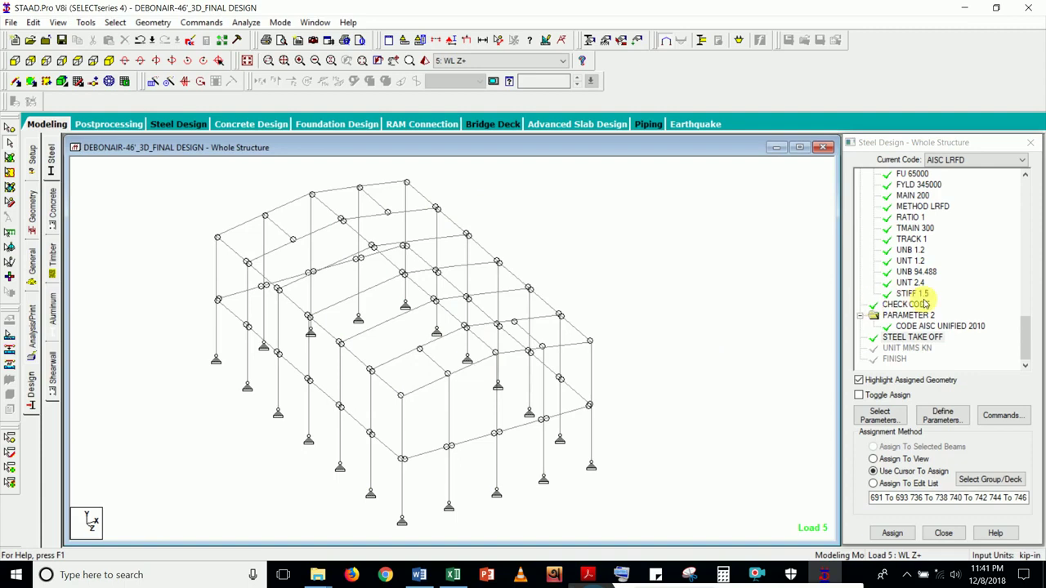
{"action": "left_click", "coordinate": [247, 23]}
{"action": "left_click", "coordinate": [259, 38]}
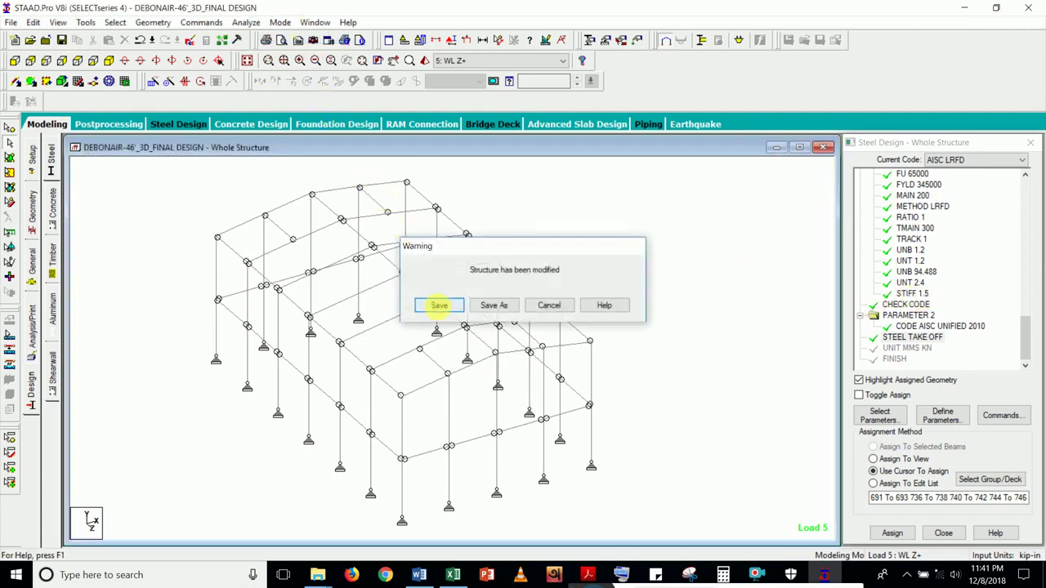
{"action": "left_click", "coordinate": [439, 305]}
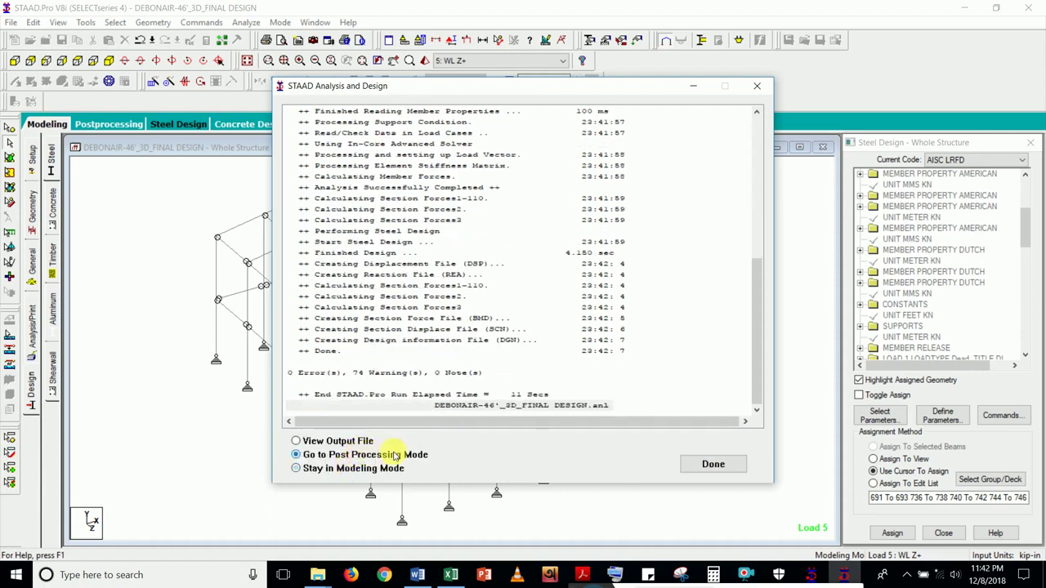
- Go to Post Processing Mode and include all available load cases in the results setup
{"action": "left_click", "coordinate": [708, 462]}
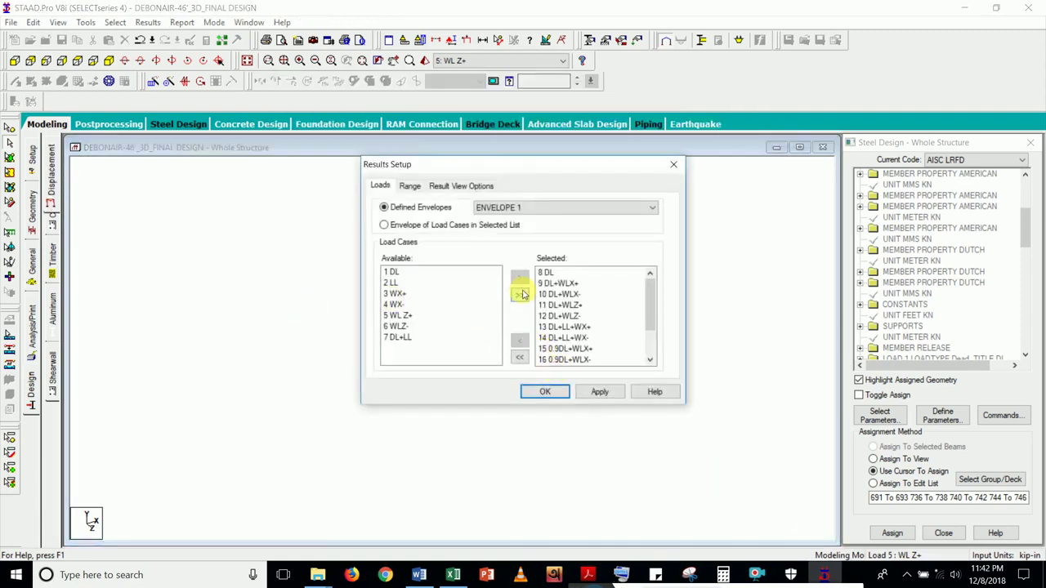
{"action": "left_click", "coordinate": [523, 295]}
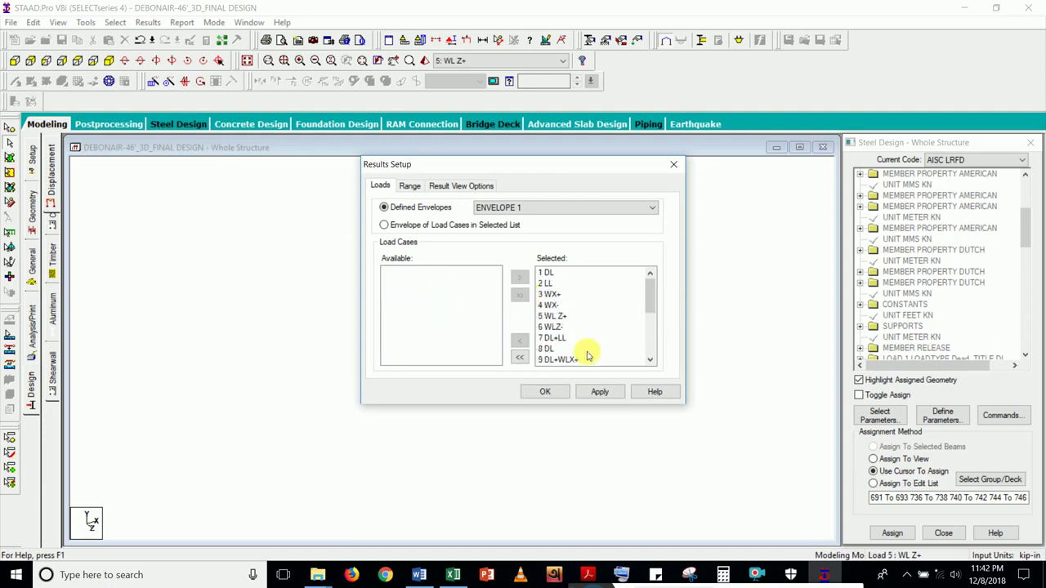
{"action": "left_click", "coordinate": [543, 392]}
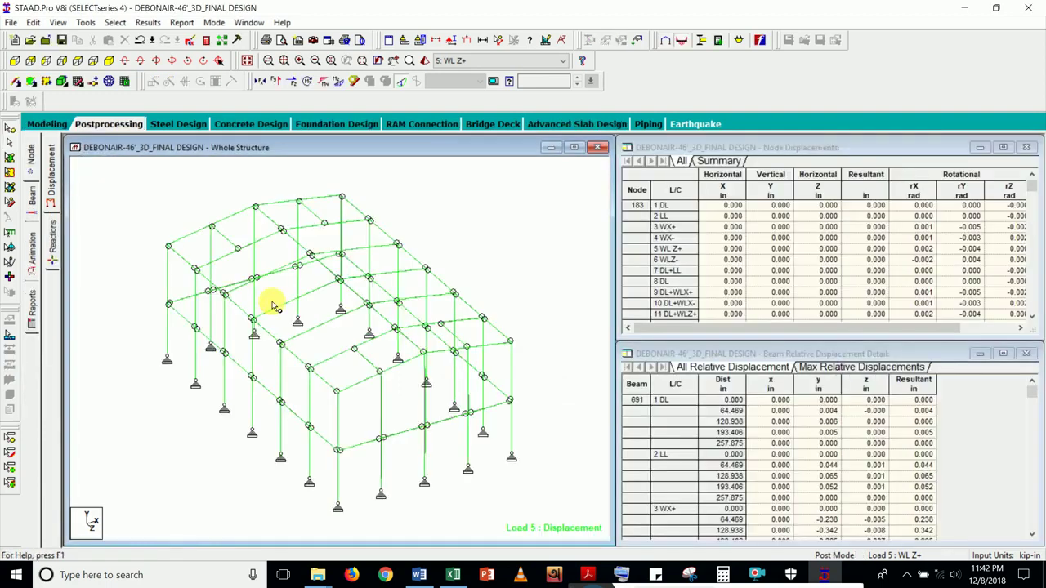
- Display the beam unity check ratios and inspect the geometry of the tapered side column beside the front corner
{"action": "left_click", "coordinate": [33, 203]}
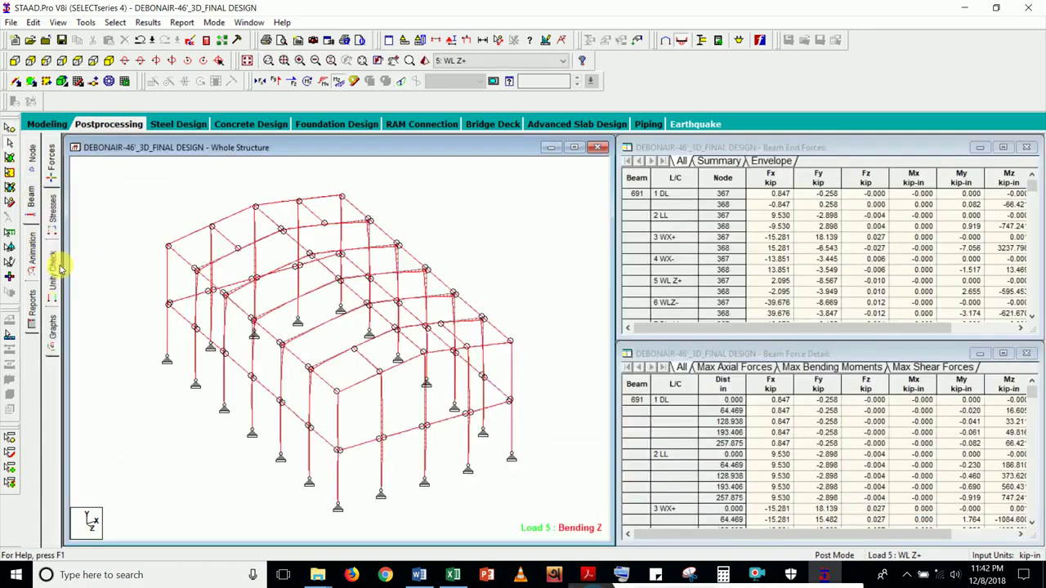
{"action": "left_click", "coordinate": [52, 273]}
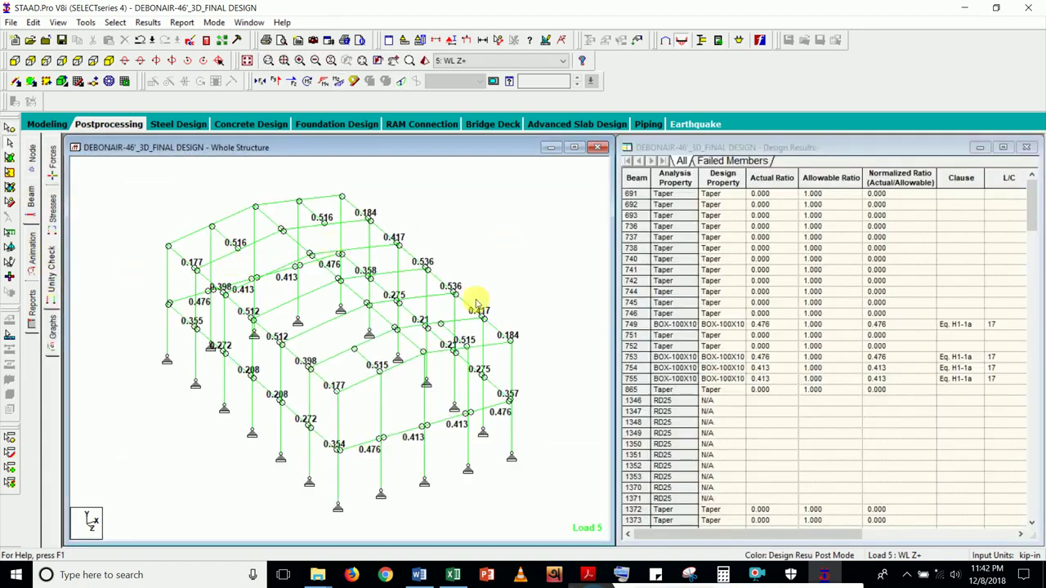
{"action": "scroll", "coordinate": [347, 479], "scroll_direction": "up", "scroll_amount": 2}
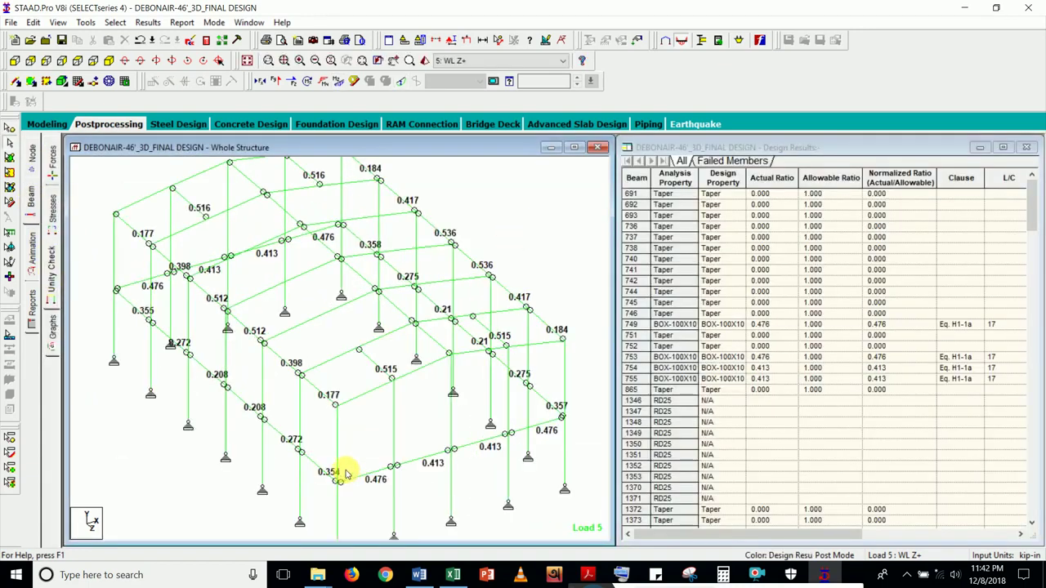
{"action": "double_click", "coordinate": [300, 486]}
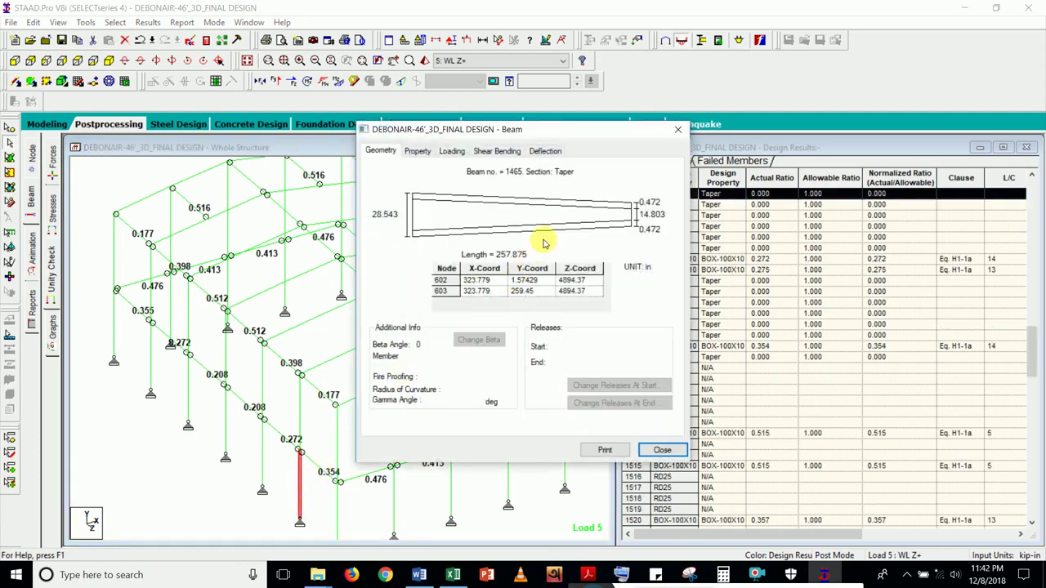
{"action": "left_click", "coordinate": [678, 134]}
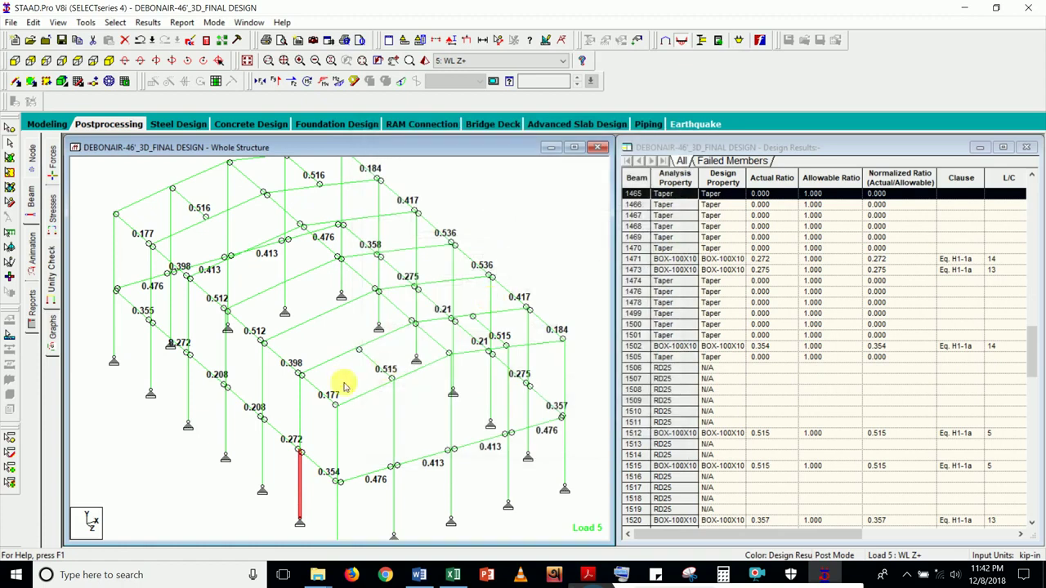
{"action": "left_click", "coordinate": [165, 493]}
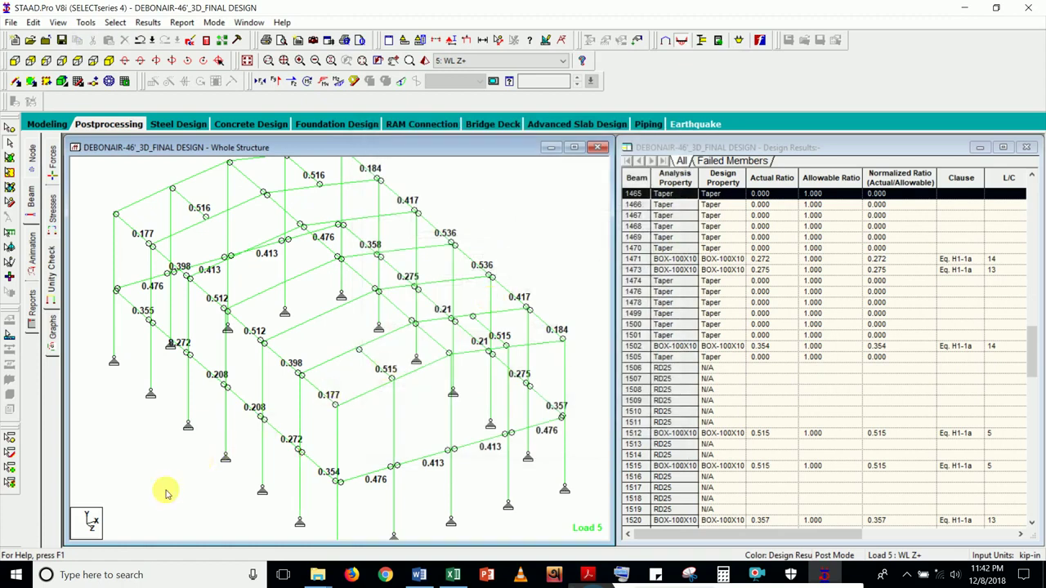
- Review the beam design ratios from the start of the results table, and reload the postprocessing results by way of modeling mode
{"action": "left_click", "coordinate": [33, 196]}
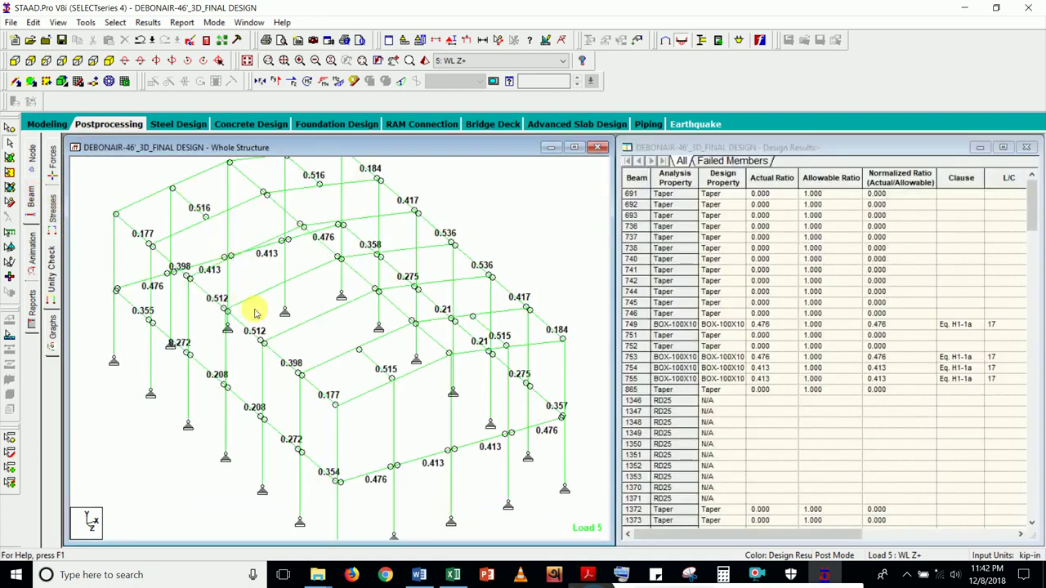
{"action": "left_click", "coordinate": [51, 125]}
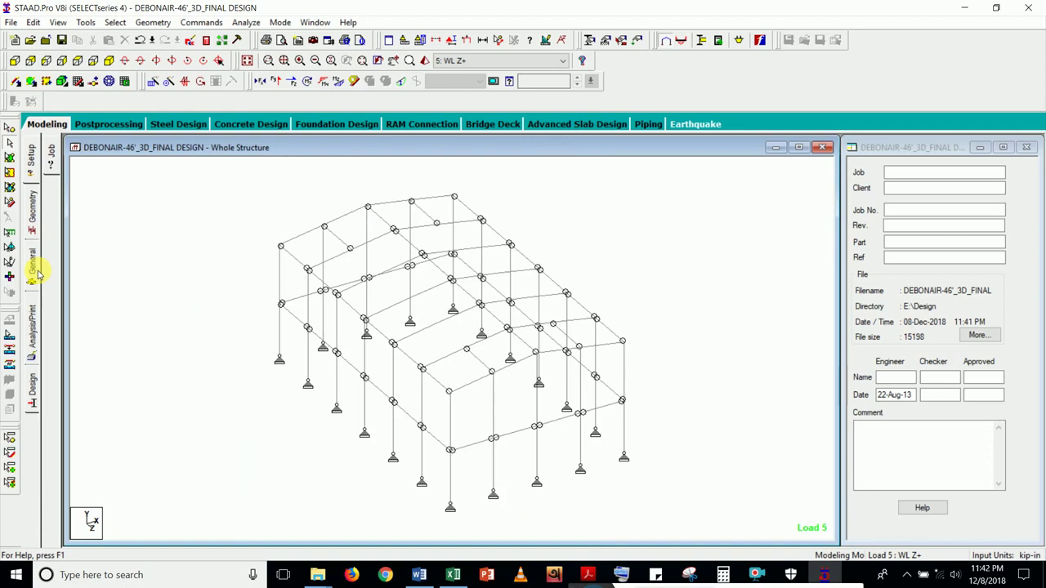
{"action": "left_click", "coordinate": [108, 124]}
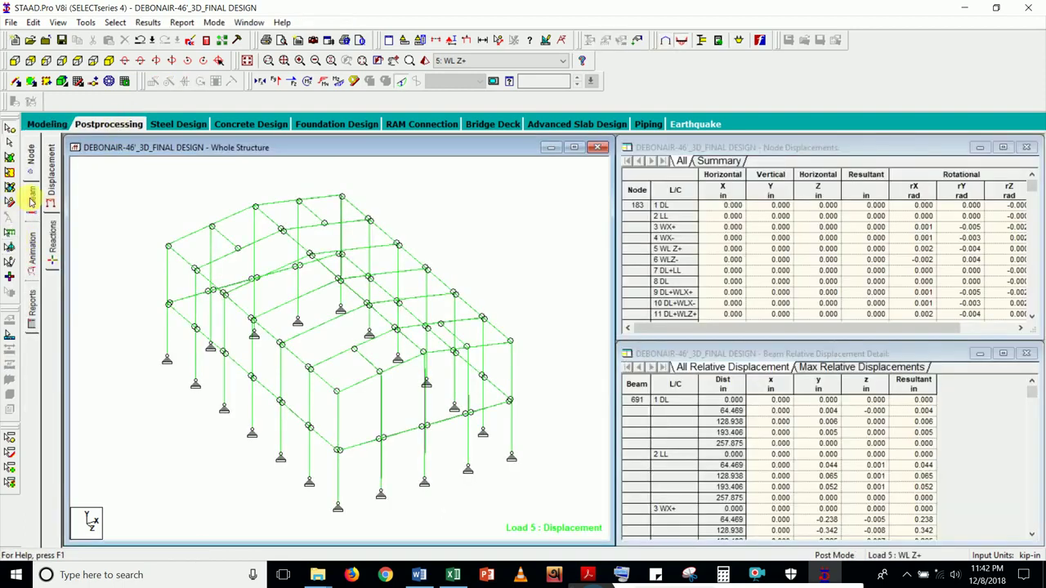
- Display the beam unity check ratios and select the eave-side rafter segment of the middle frame
{"action": "left_click", "coordinate": [32, 200]}
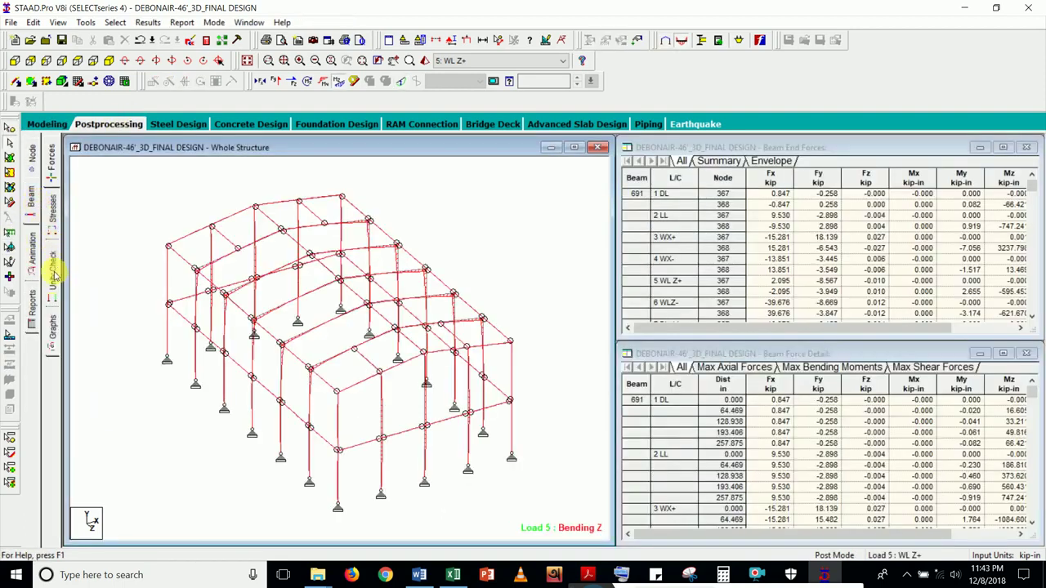
{"action": "left_click", "coordinate": [52, 270]}
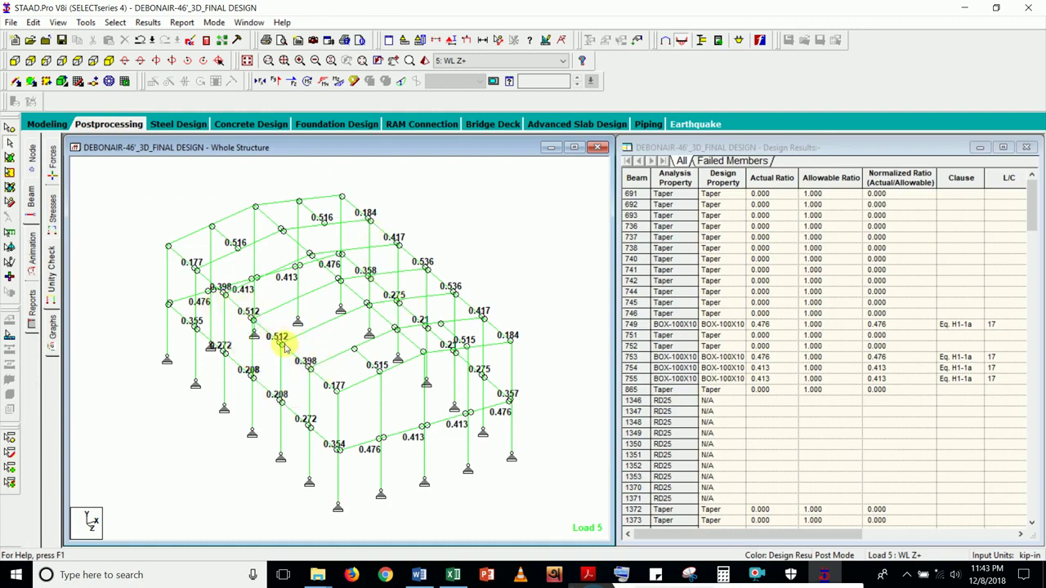
{"action": "left_click", "coordinate": [276, 311]}
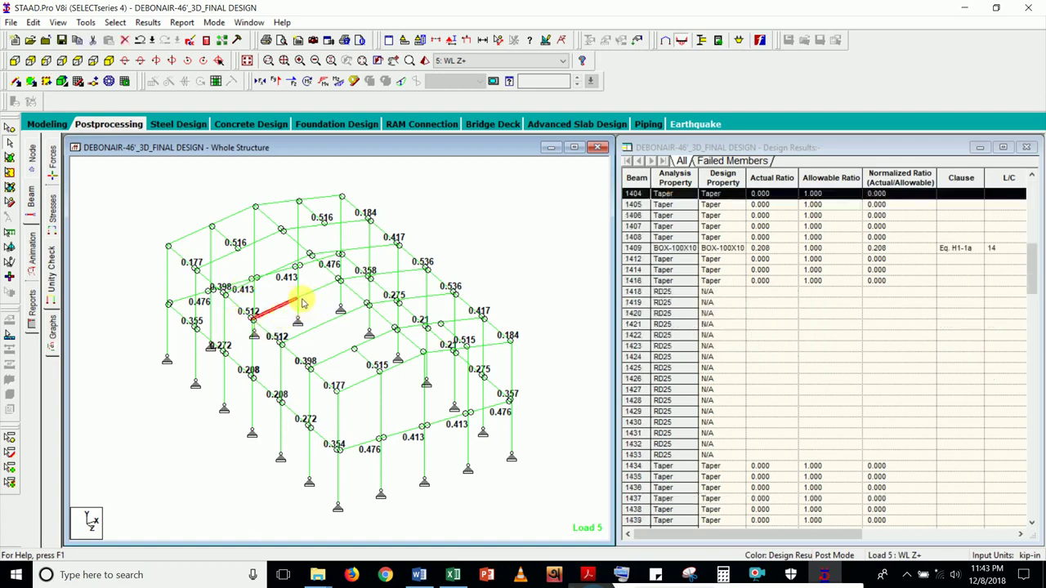
- Examine the global deflection of the middle frame's ridge-side rafter segment for DL+WLX+ in X and DL+LL in X and Y
{"action": "left_click", "coordinate": [304, 299]}
{"action": "double_click", "coordinate": [310, 291]}
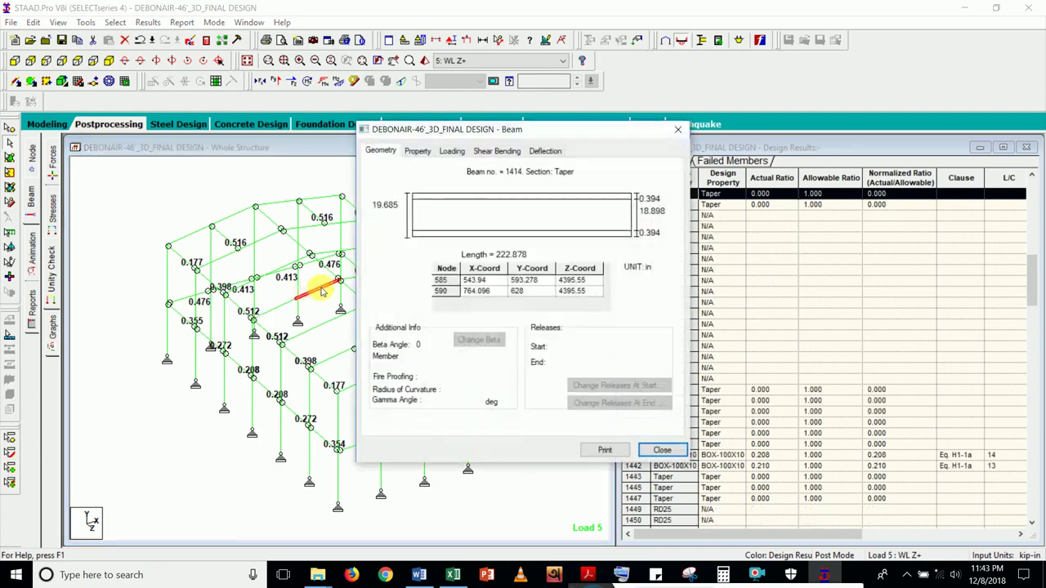
{"action": "left_click", "coordinate": [545, 151]}
{"action": "left_click", "coordinate": [647, 358]}
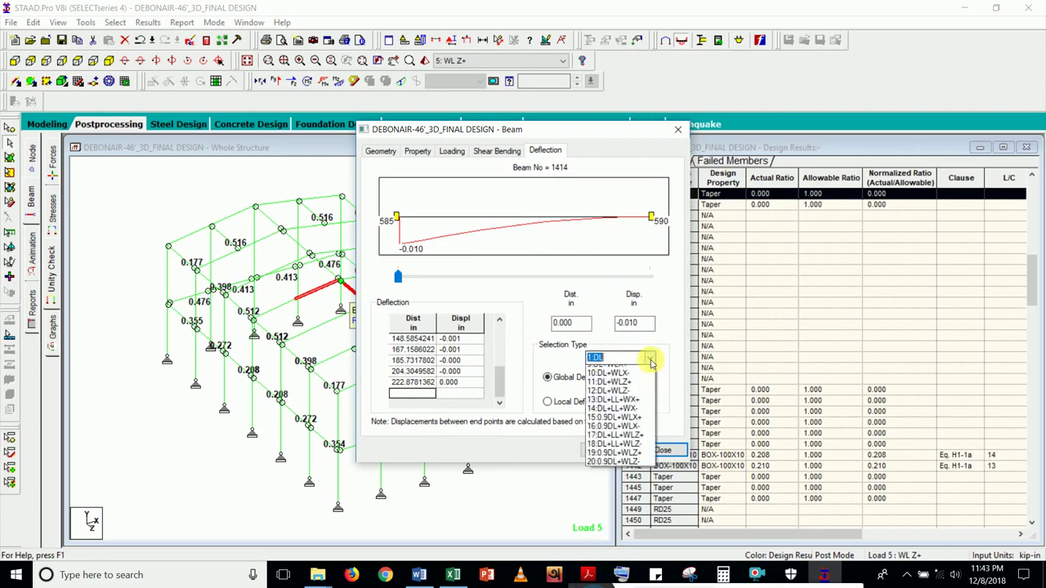
{"action": "left_click", "coordinate": [615, 442]}
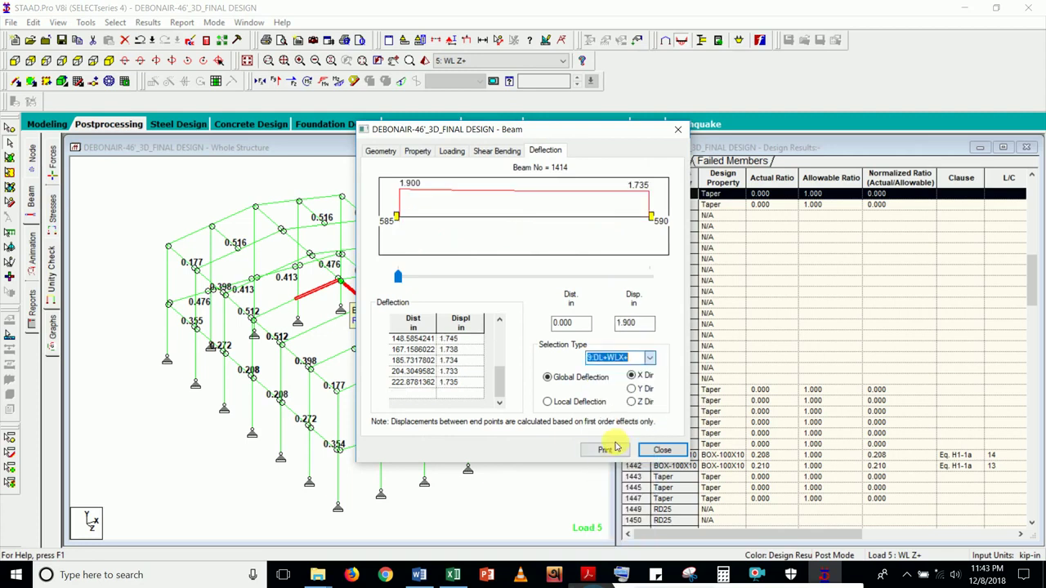
{"action": "left_click", "coordinate": [651, 359]}
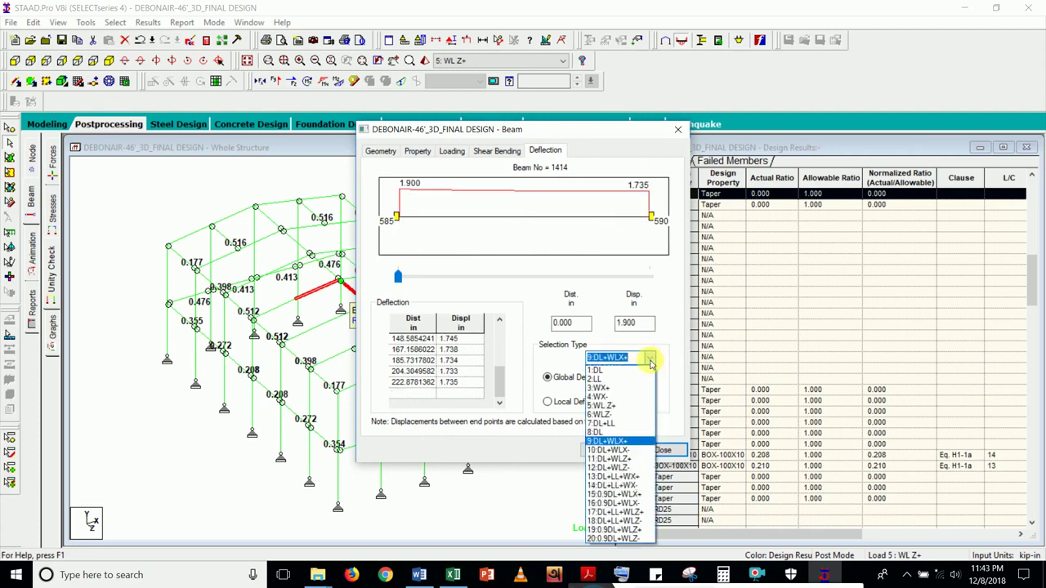
{"action": "left_click", "coordinate": [632, 424]}
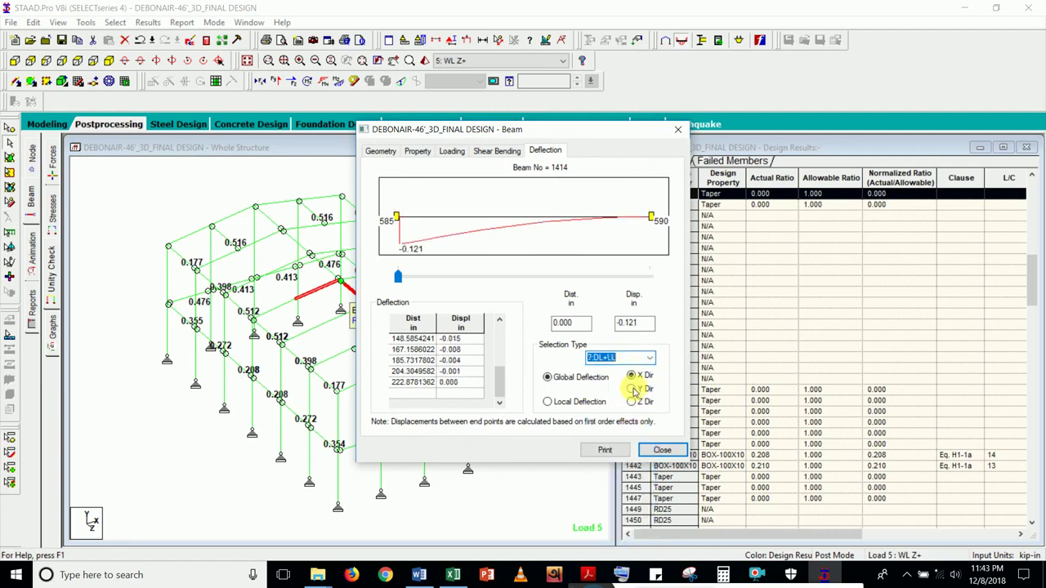
{"action": "left_click", "coordinate": [634, 390]}
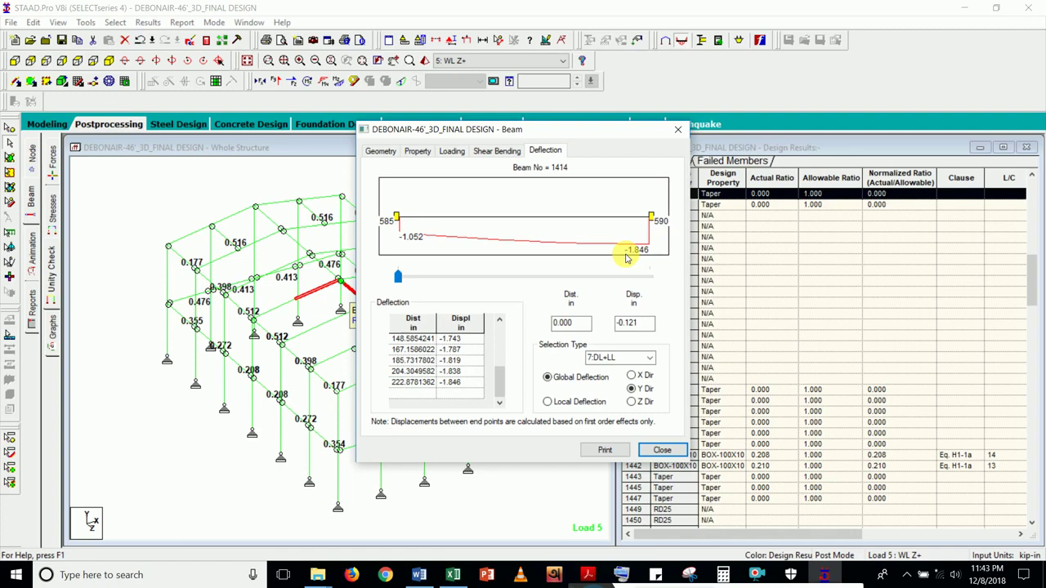
{"action": "left_click", "coordinate": [678, 129]}
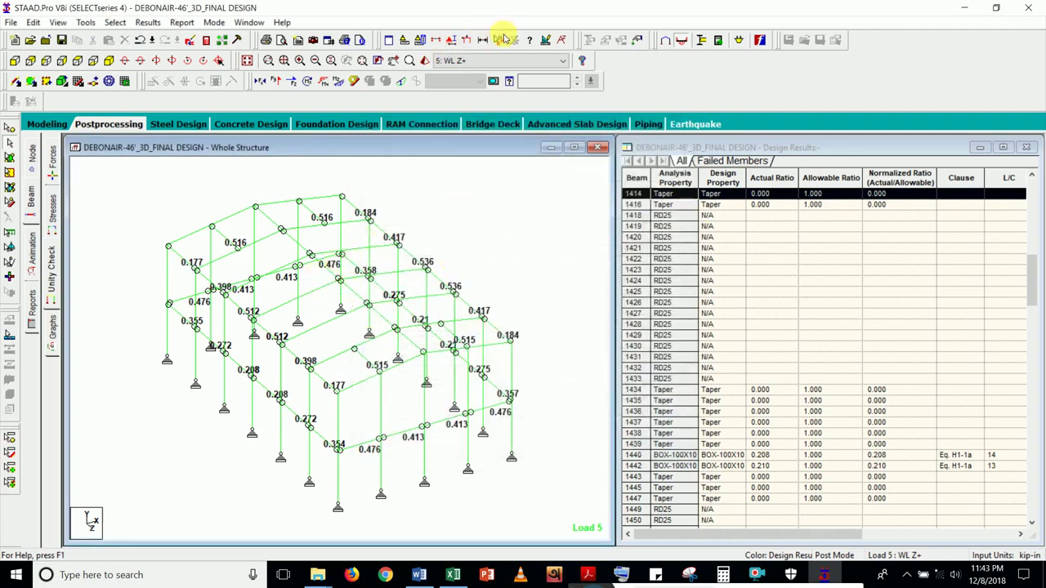
- Measure the node-to-node distance from the eave to the ridge along the middle frame's rafter
{"action": "left_click", "coordinate": [501, 40]}
{"action": "left_click", "coordinate": [253, 323]}
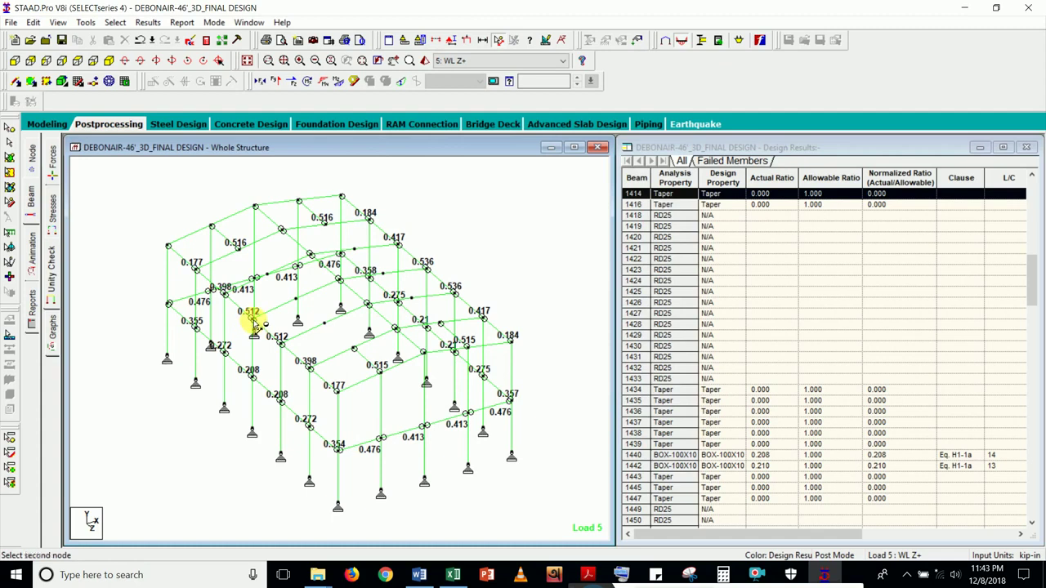
{"action": "left_click", "coordinate": [338, 280]}
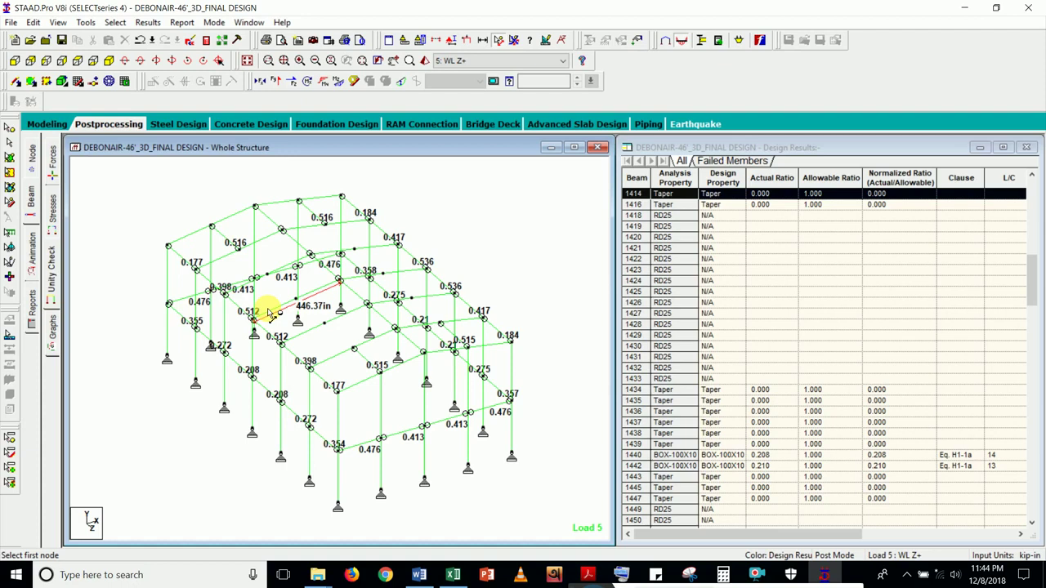
- Go back to modeling mode and inspect the dimensions of tapered section reference 3 used for the ridge-side rafter segments
{"action": "left_click", "coordinate": [45, 124]}
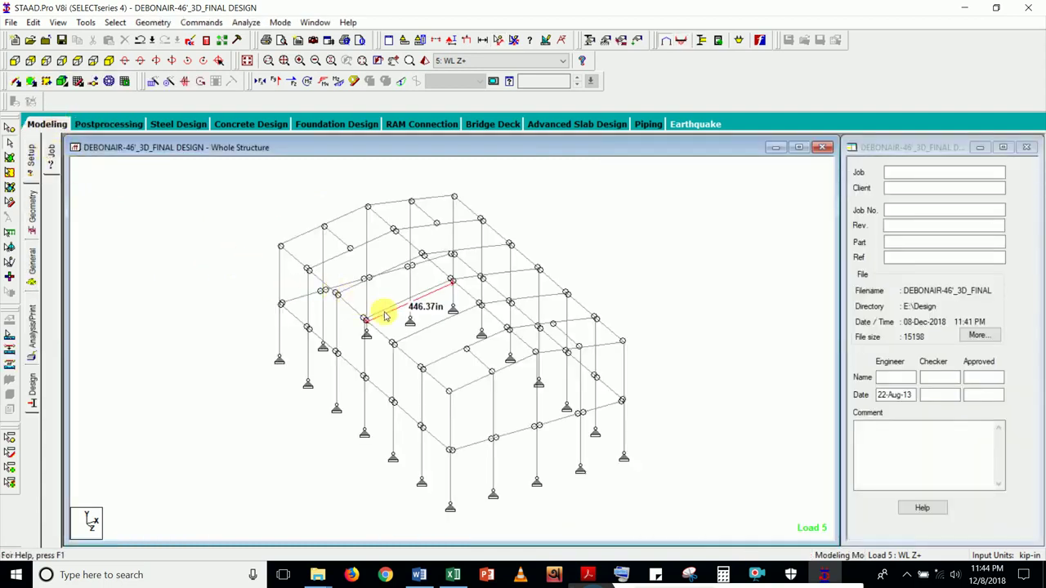
{"action": "left_click", "coordinate": [31, 264]}
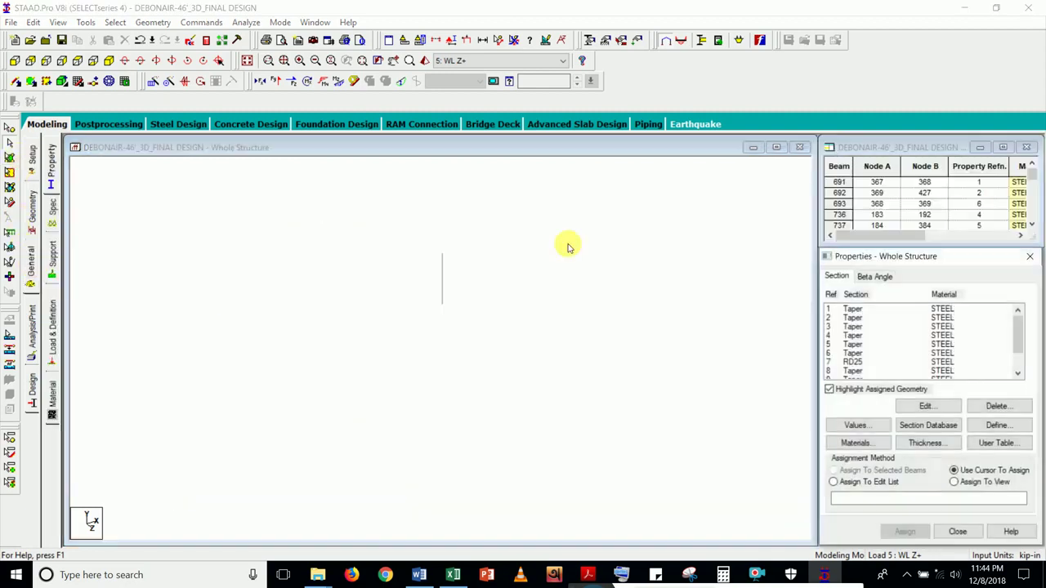
{"action": "left_click", "coordinate": [854, 334]}
{"action": "left_click", "coordinate": [862, 327]}
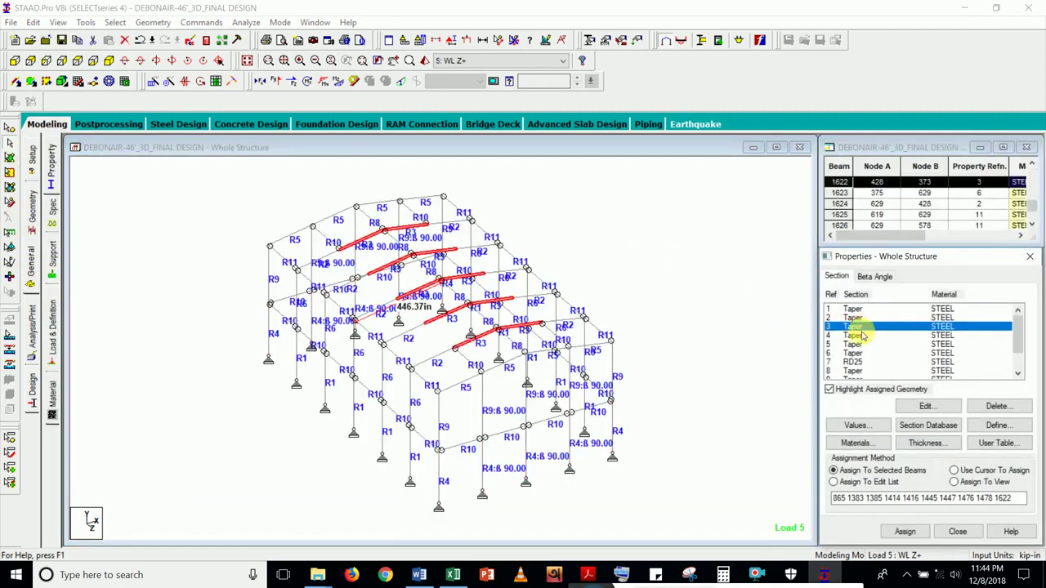
{"action": "double_click", "coordinate": [862, 327]}
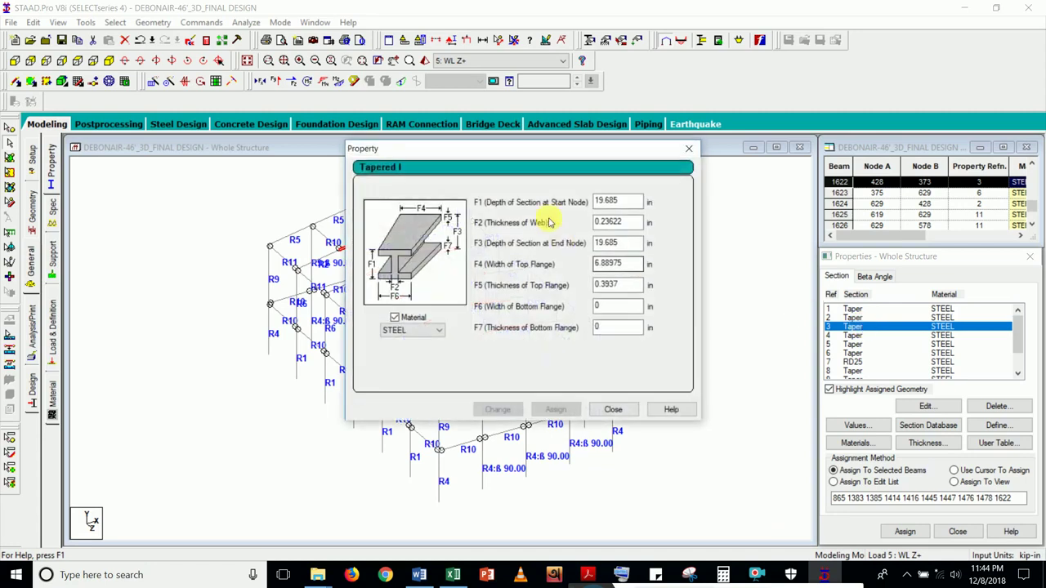
{"action": "left_click", "coordinate": [695, 148]}
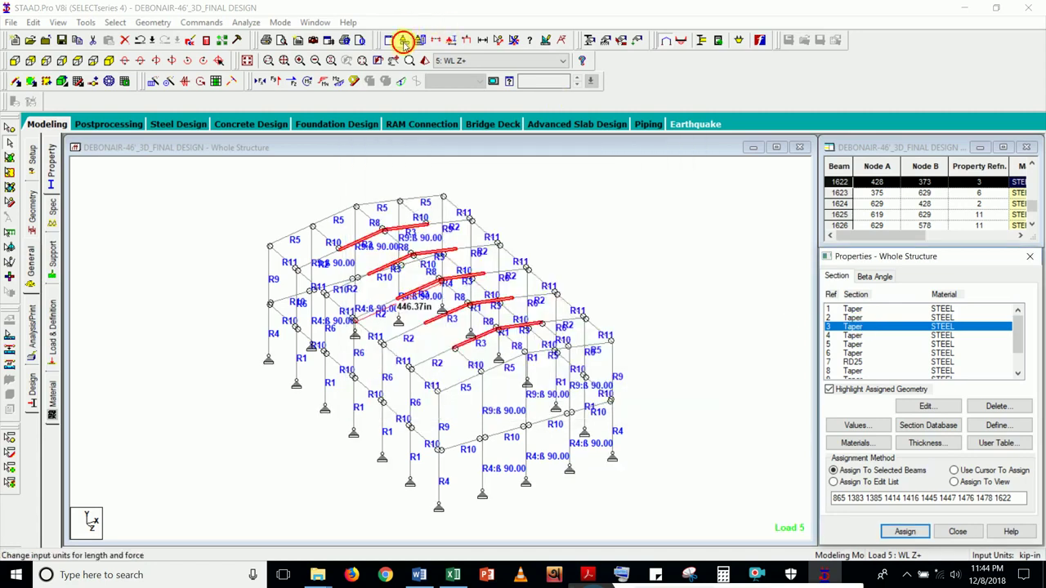
- Set the current input units to Meter for length and KiloNewton for force
{"action": "left_click", "coordinate": [404, 39]}
{"action": "left_click", "coordinate": [468, 266]}
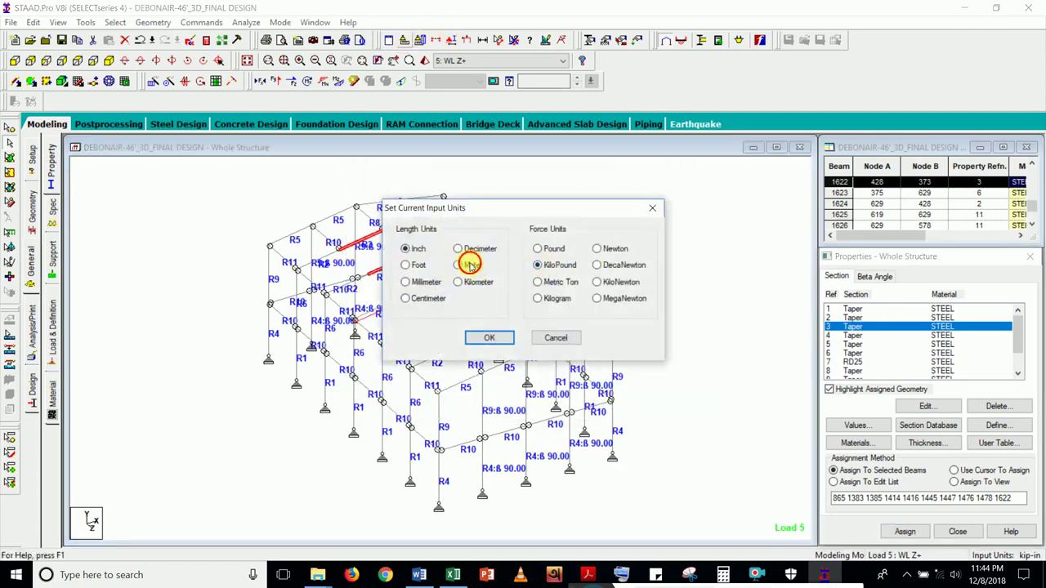
{"action": "left_click", "coordinate": [617, 283]}
{"action": "left_click", "coordinate": [493, 340]}
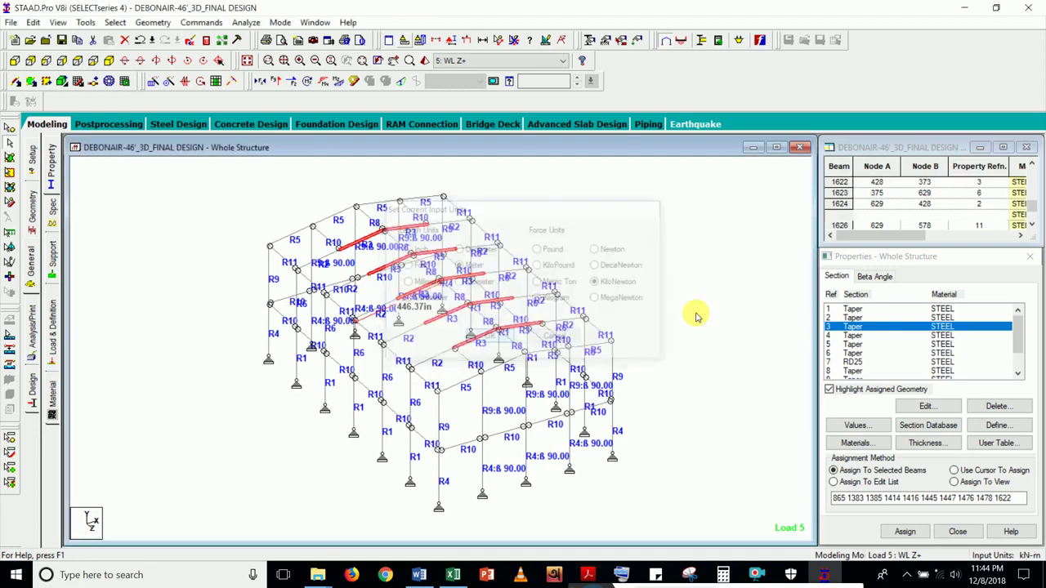
- Set the start-node and end-node section depths of taper property 3 to 0.25 m, and delete the old result files
{"action": "left_click", "coordinate": [850, 329]}
{"action": "double_click", "coordinate": [850, 327]}
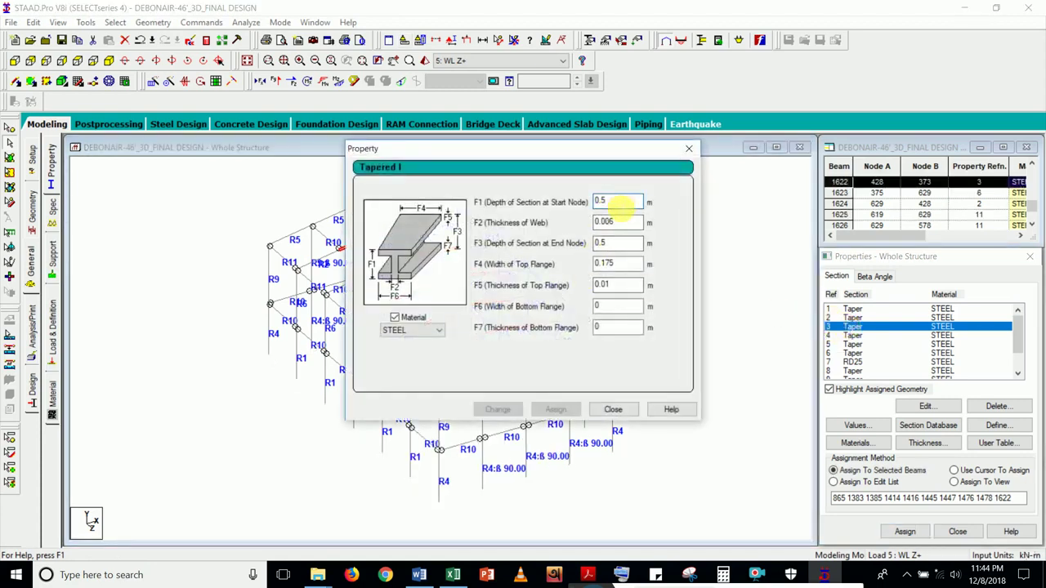
{"action": "left_click", "coordinate": [617, 201]}
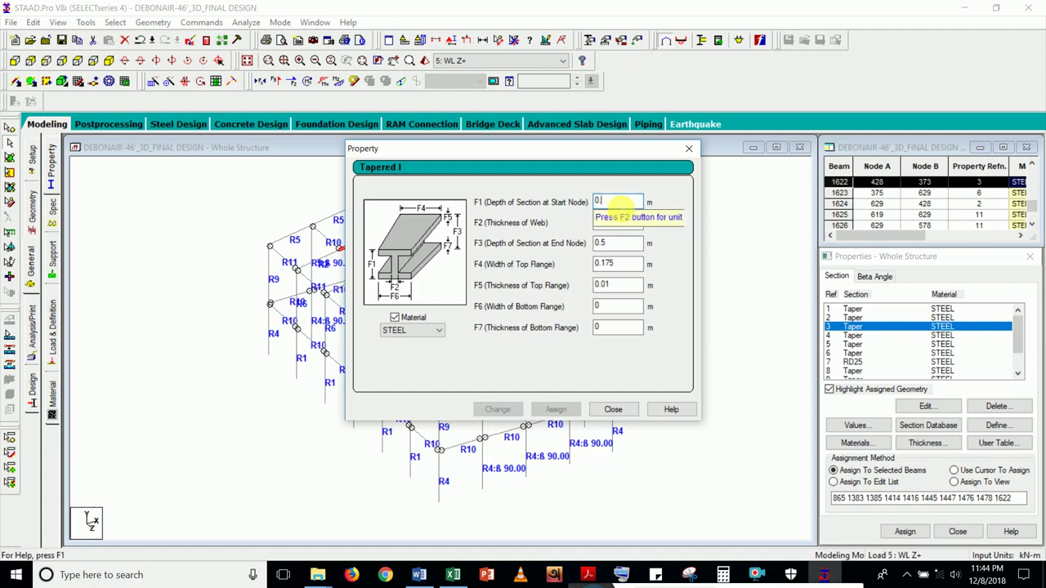
{"action": "type", "text": "25"}
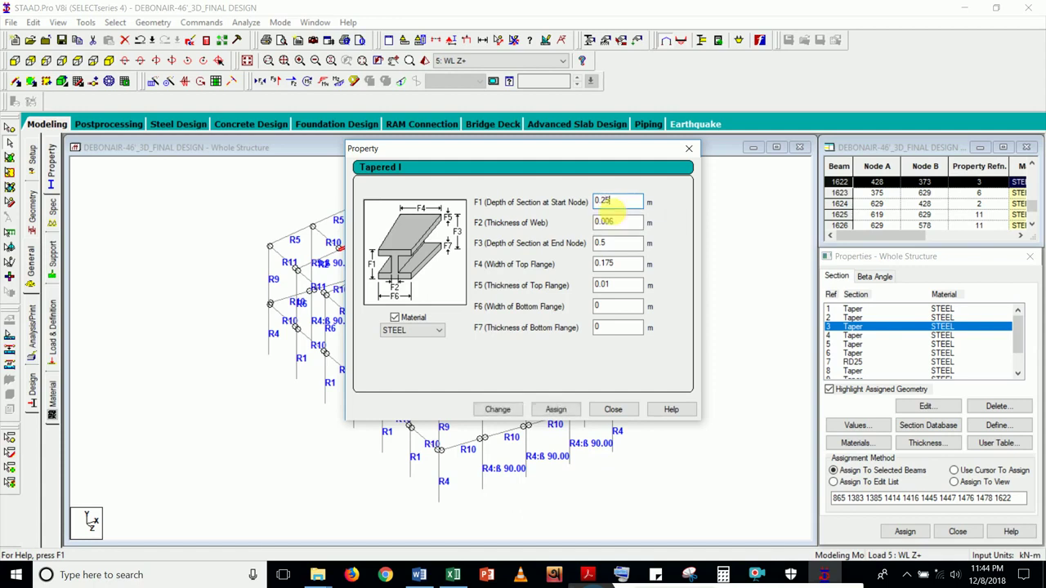
{"action": "left_click", "coordinate": [618, 222]}
{"action": "type", "text": "0.006"}
{"action": "left_click", "coordinate": [619, 243]}
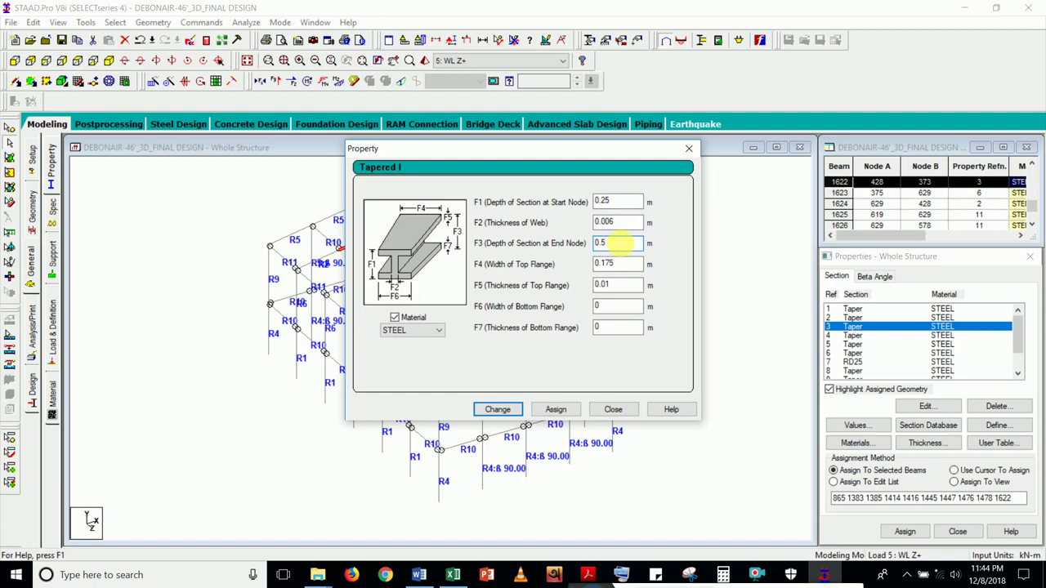
{"action": "key", "text": "BackSpace"}
{"action": "type", "text": "25"}
{"action": "left_click", "coordinate": [501, 407]}
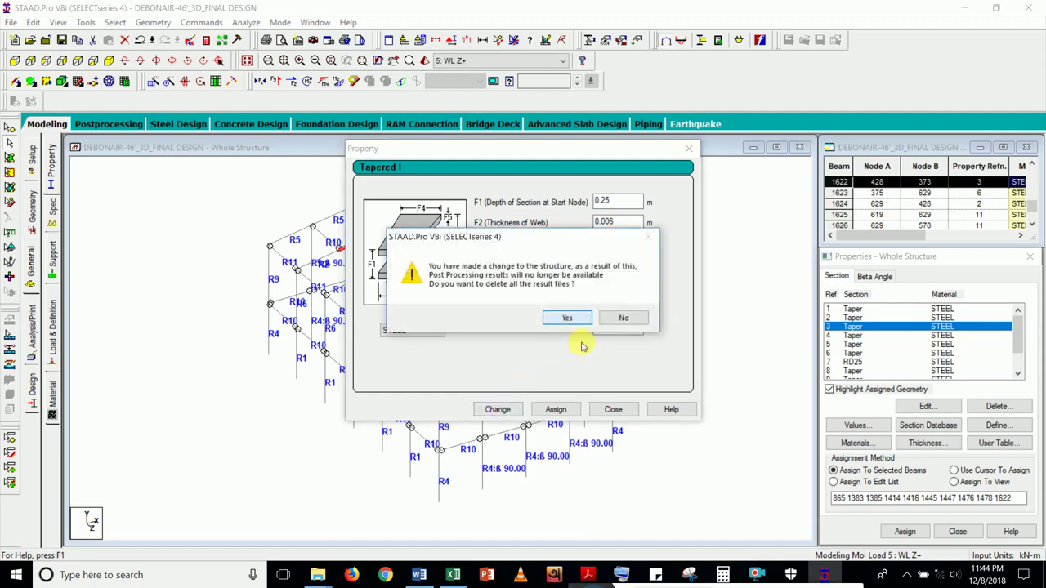
{"action": "left_click", "coordinate": [574, 320]}
{"action": "left_click", "coordinate": [609, 409]}
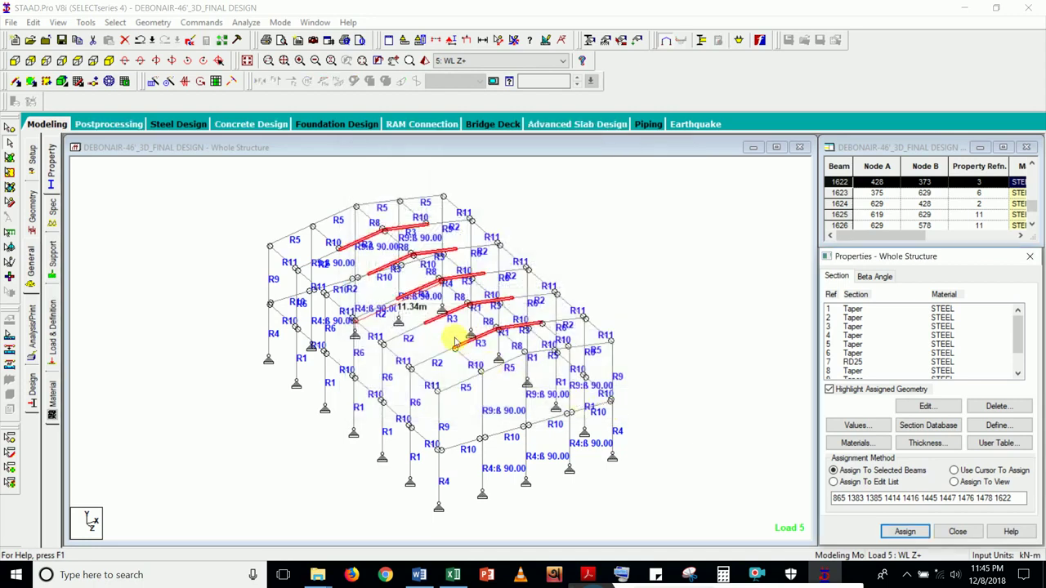
- Run the analysis and go to post processing mode with the default results setup
{"action": "left_click", "coordinate": [246, 22]}
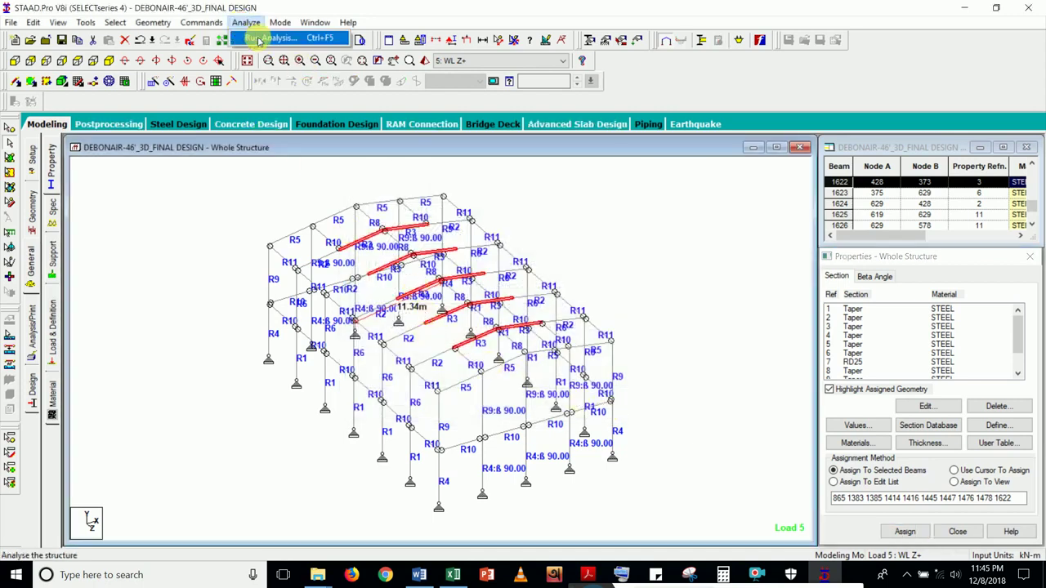
{"action": "left_click", "coordinate": [270, 36]}
{"action": "left_click", "coordinate": [439, 304]}
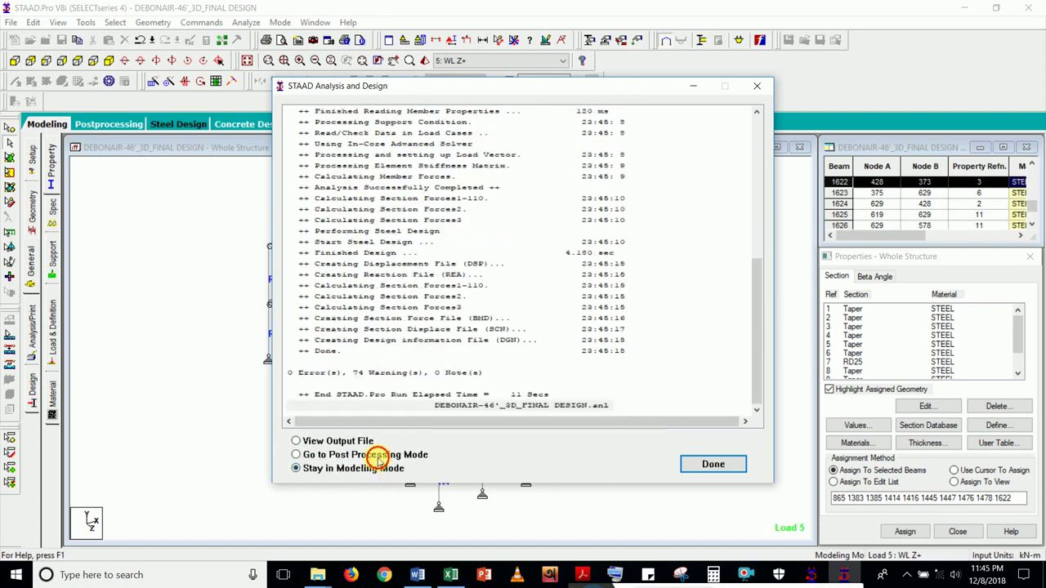
{"action": "left_click", "coordinate": [369, 455]}
{"action": "left_click", "coordinate": [708, 466]}
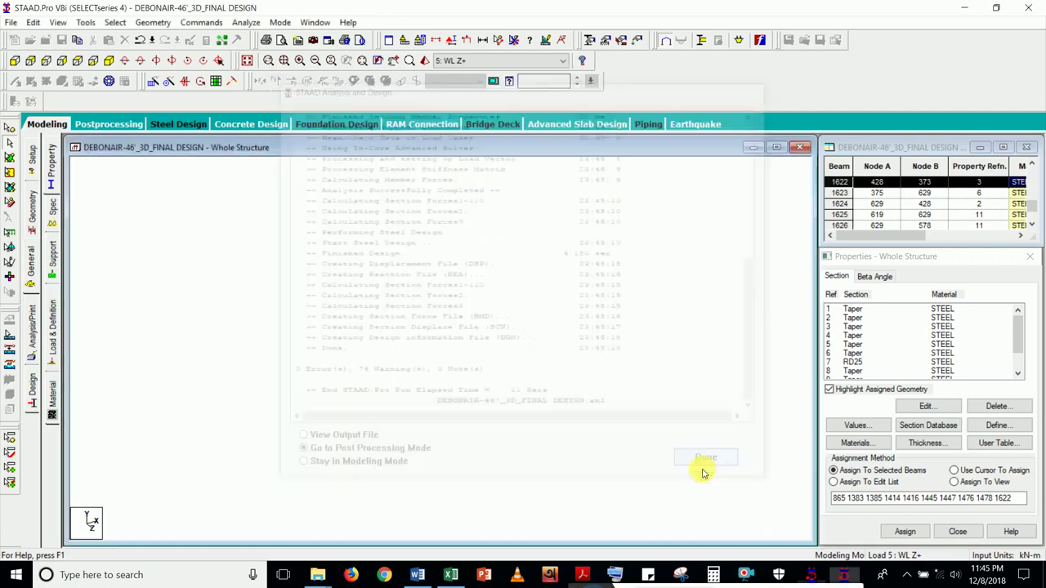
{"action": "left_click", "coordinate": [543, 392]}
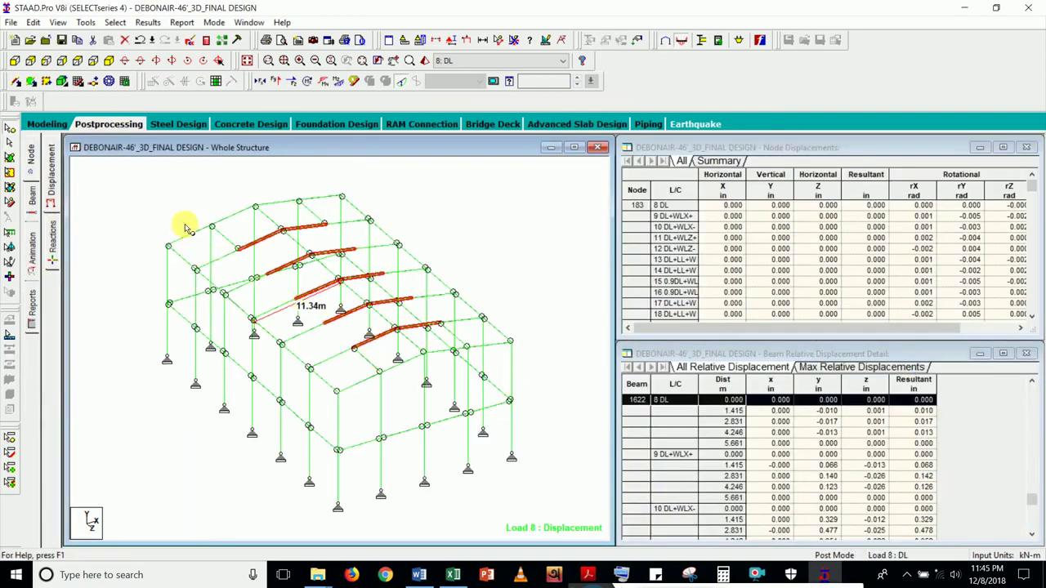
- Select rafter beam 1414 on the structure and open its deflection diagram
{"action": "left_click", "coordinate": [10, 157]}
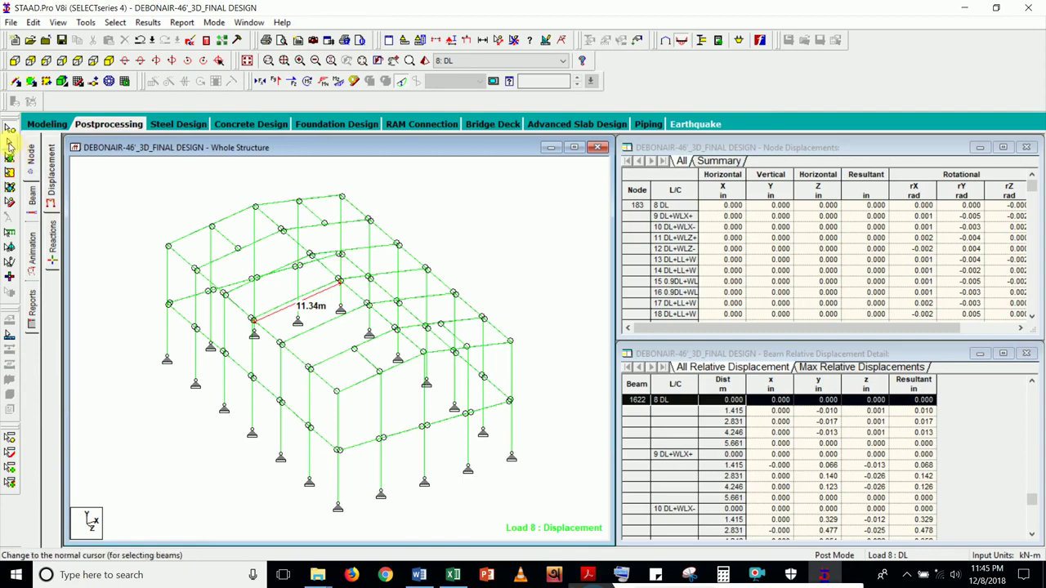
{"action": "left_click", "coordinate": [318, 286]}
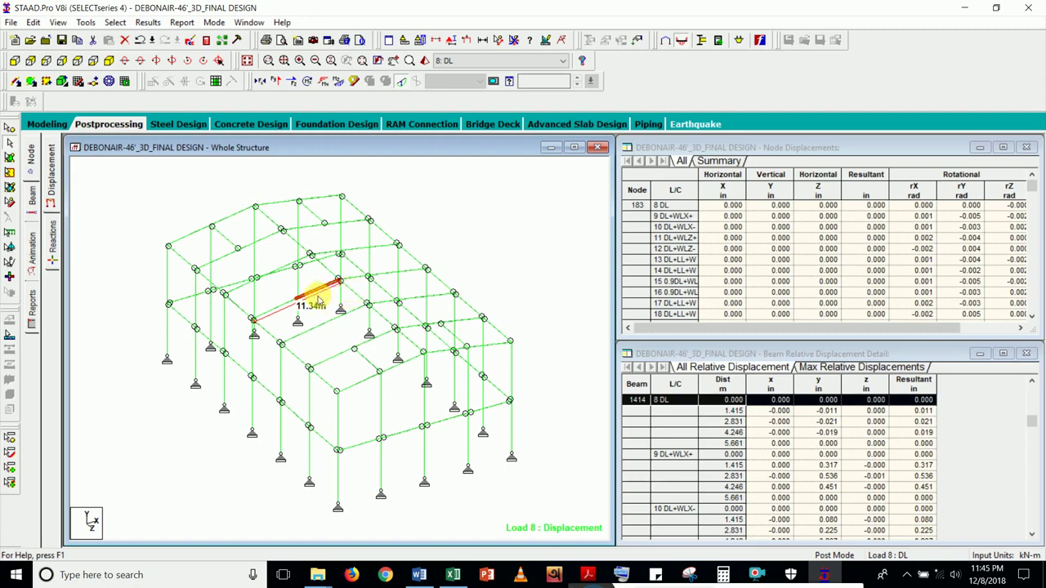
{"action": "mouse_move", "coordinate": [317, 292]}
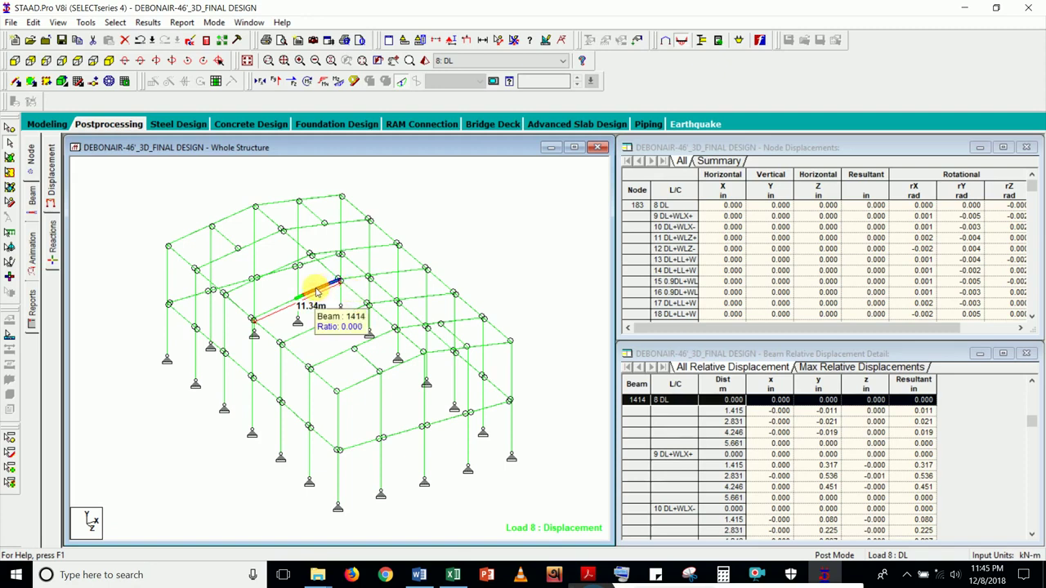
{"action": "double_click", "coordinate": [317, 293]}
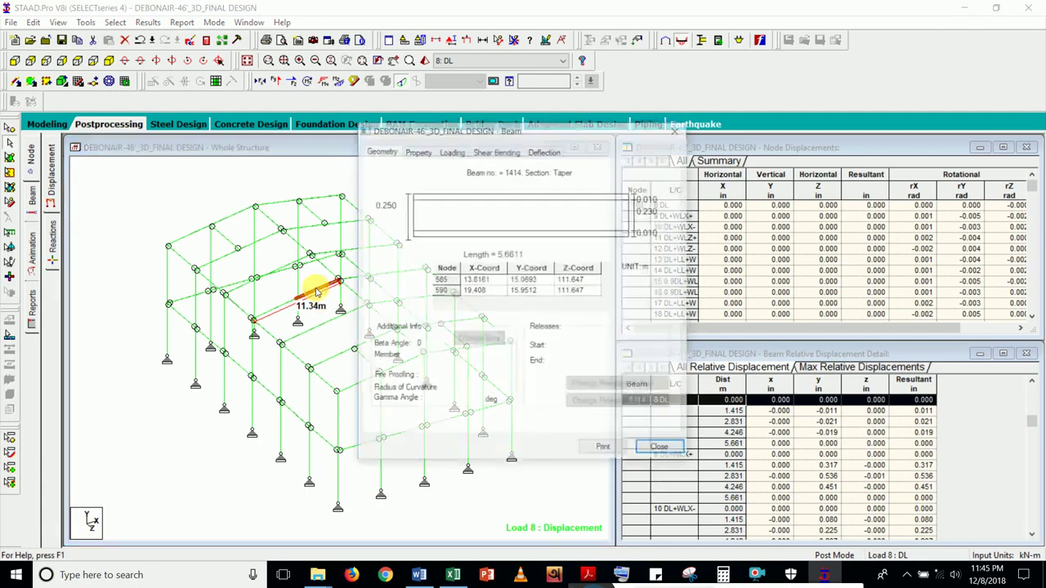
{"action": "left_click", "coordinate": [544, 153]}
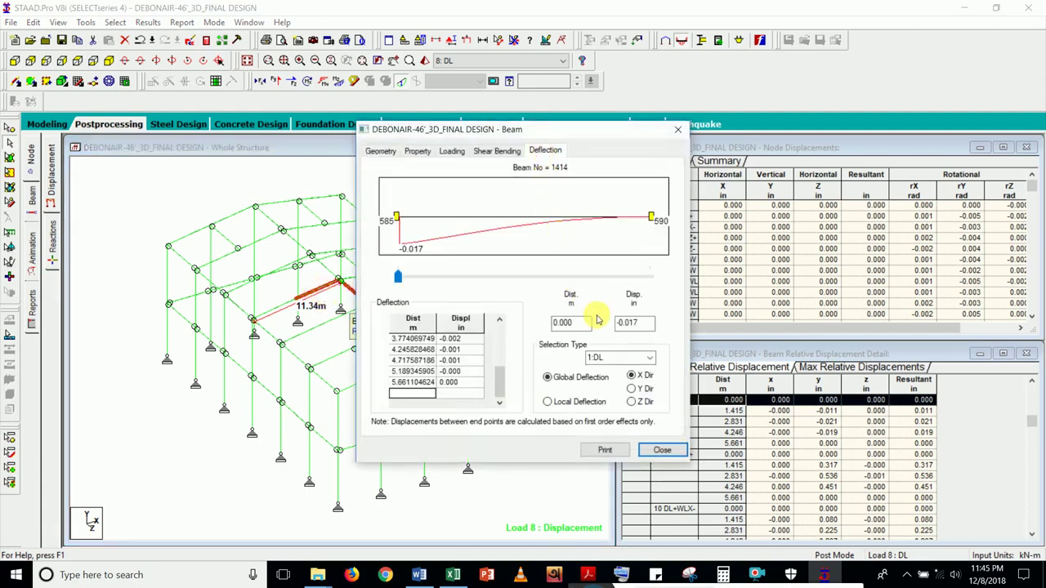
- View the beam's global deflection for load case 7:DL+LL in the X and Y directions, and close its details
{"action": "left_click", "coordinate": [649, 360]}
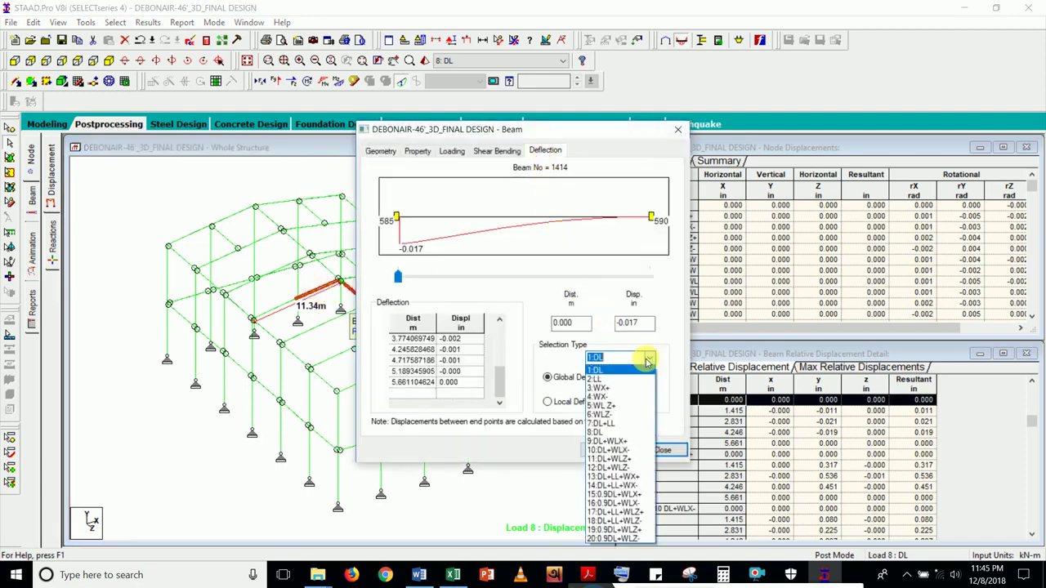
{"action": "left_click", "coordinate": [618, 424]}
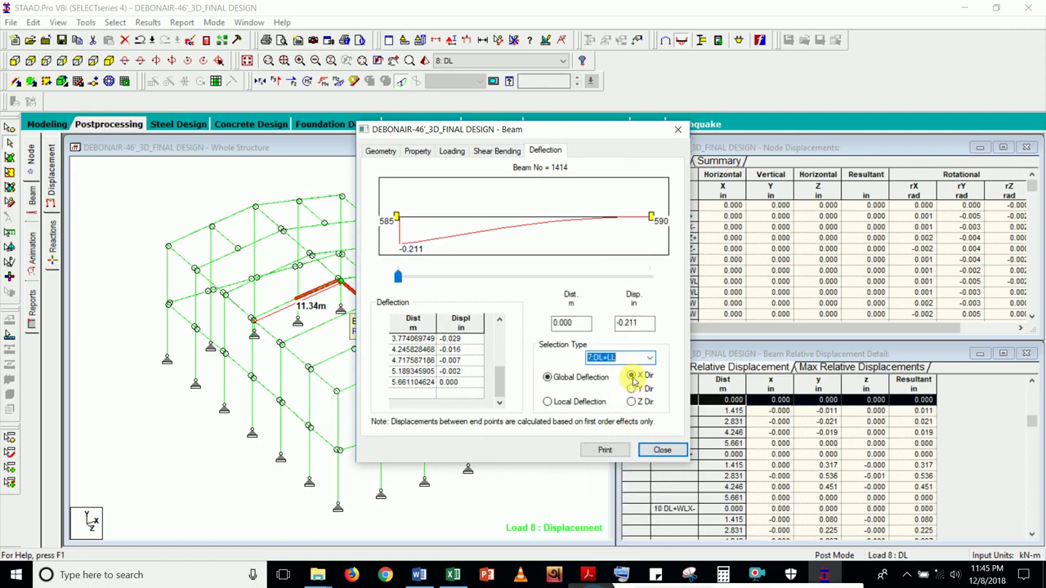
{"action": "left_click", "coordinate": [631, 375]}
{"action": "left_click", "coordinate": [638, 389]}
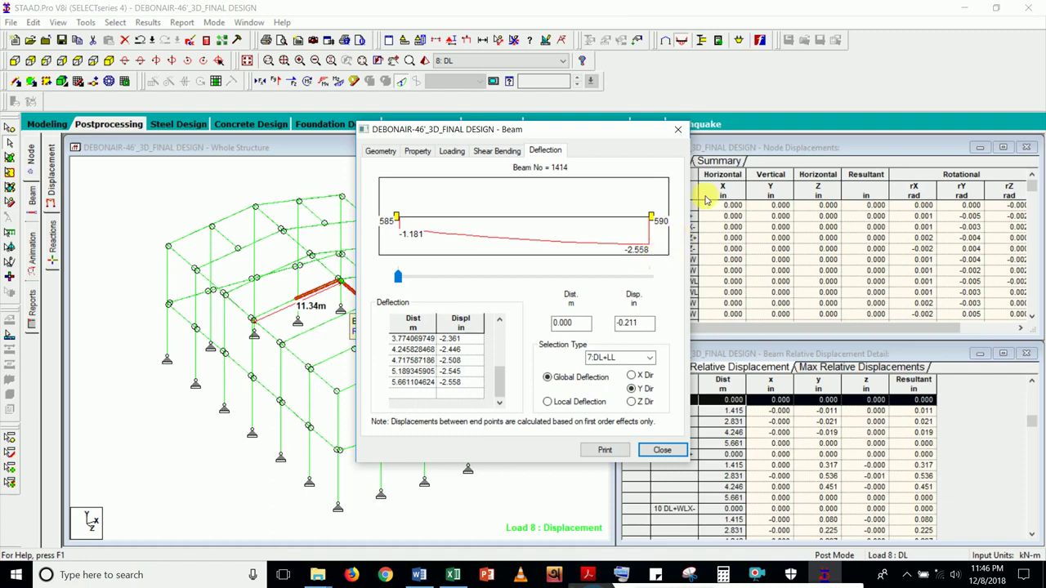
{"action": "left_click", "coordinate": [683, 129]}
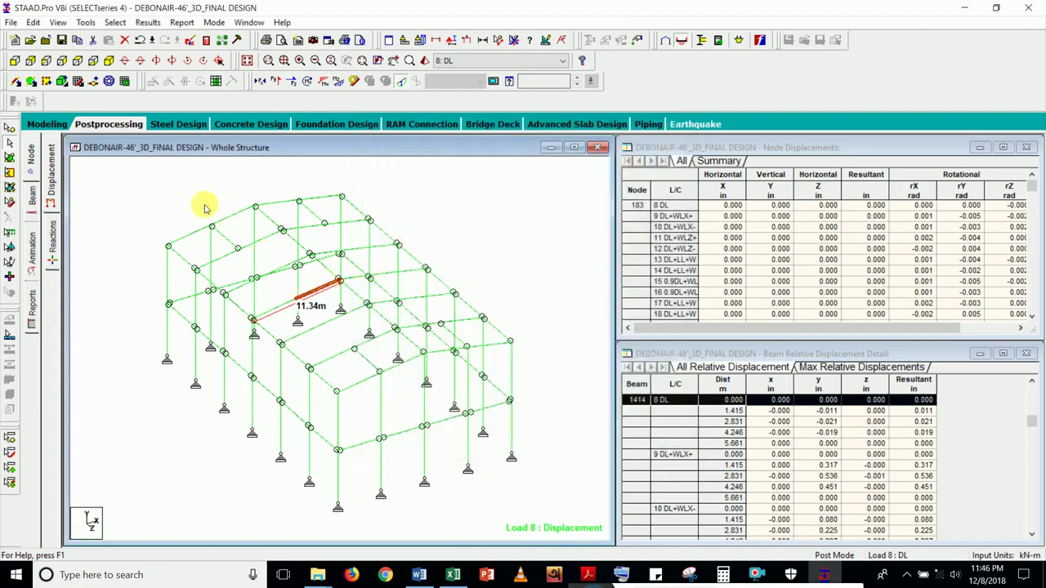
- Return to modeling mode and set the current steel design code to AISC LRFD
{"action": "left_click", "coordinate": [47, 124]}
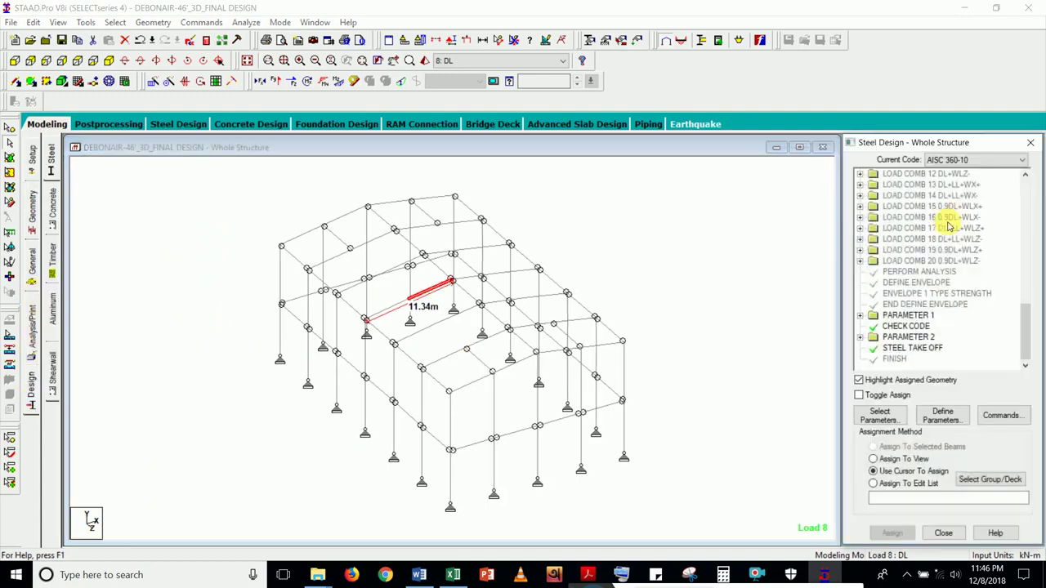
{"action": "left_click", "coordinate": [971, 160]}
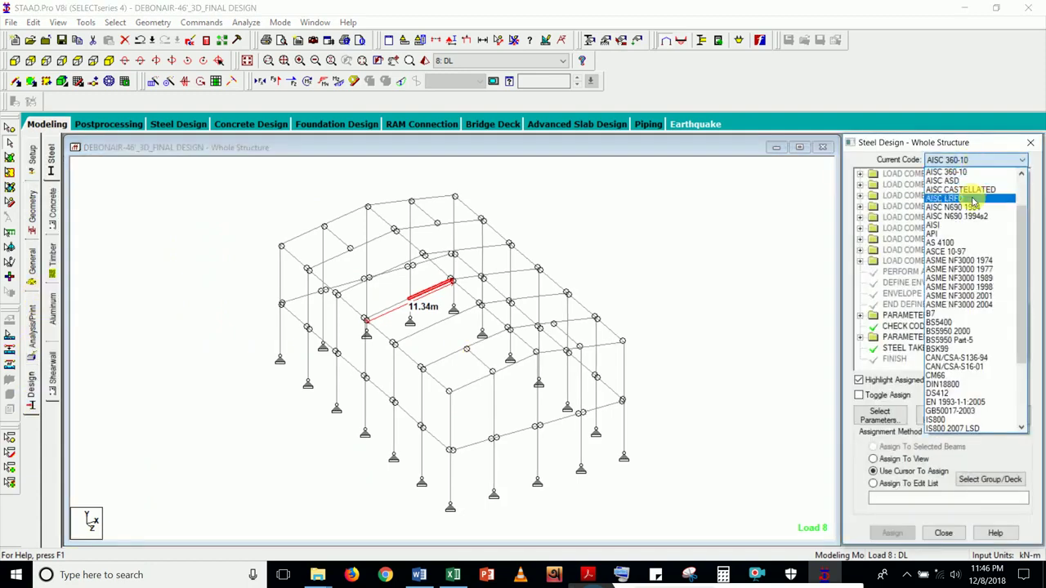
{"action": "left_click", "coordinate": [960, 198]}
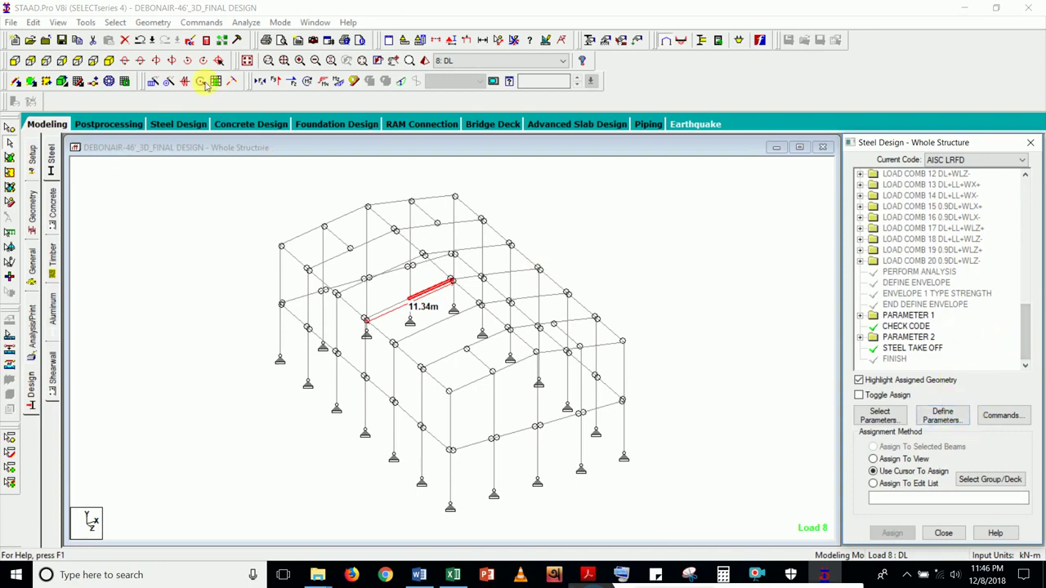
- Change the PARAMETER 1 code line in the input file to AISC LRFD, save the file, and check the reported error
{"action": "left_click", "coordinate": [208, 81]}
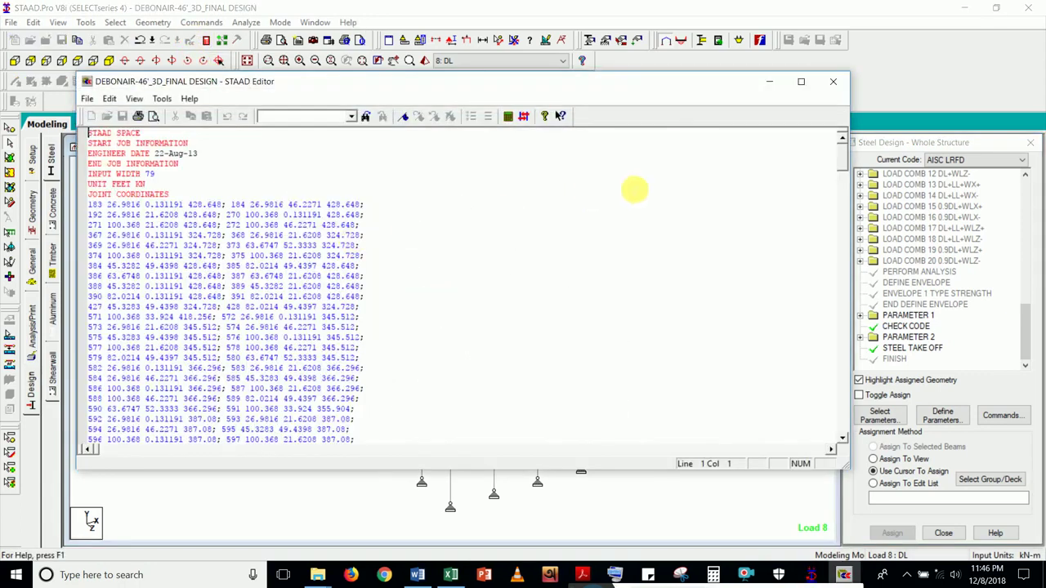
{"action": "left_click_drag", "start_coordinate": [842, 155], "coordinate": [823, 439]}
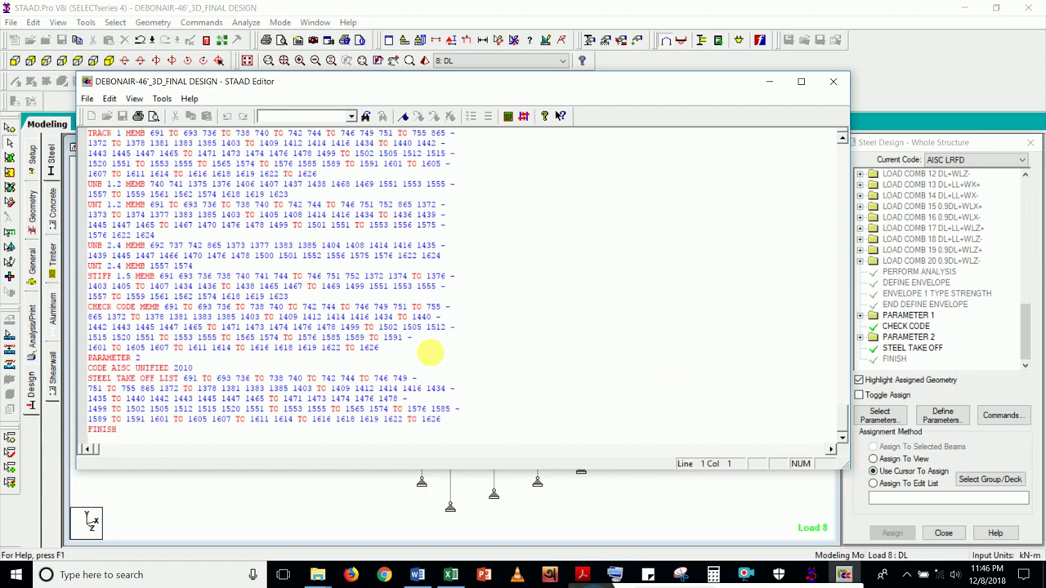
{"action": "scroll", "coordinate": [237, 368], "scroll_direction": "up", "scroll_amount": 10}
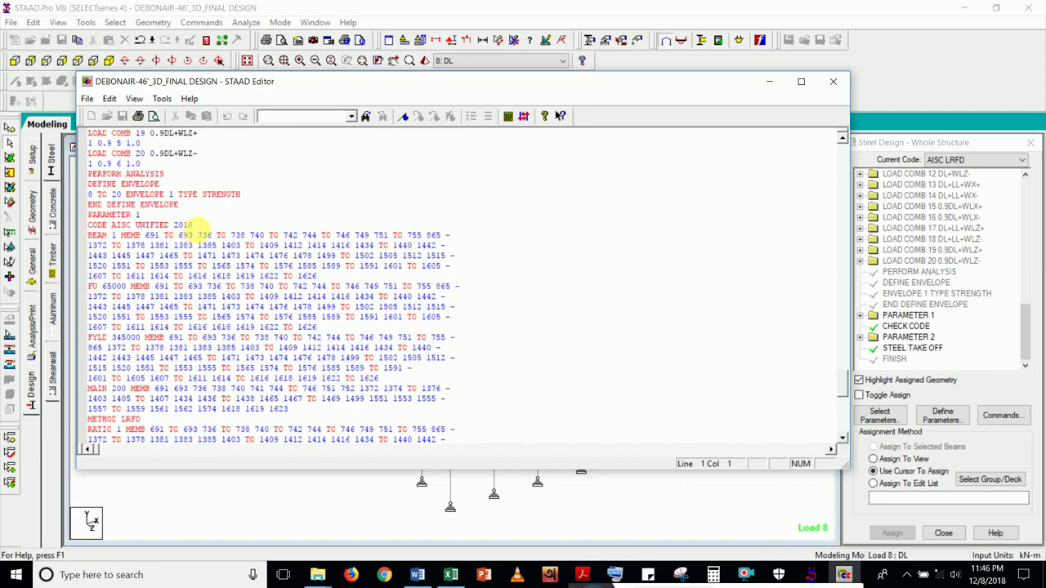
{"action": "left_click_drag", "start_coordinate": [200, 224], "coordinate": [152, 226]}
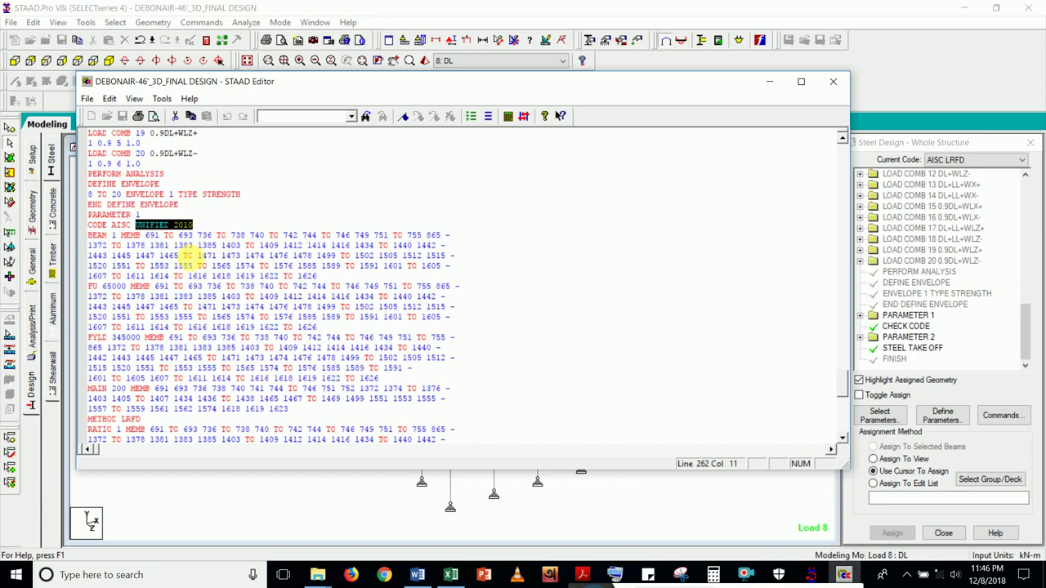
{"action": "type", "text": "1"}
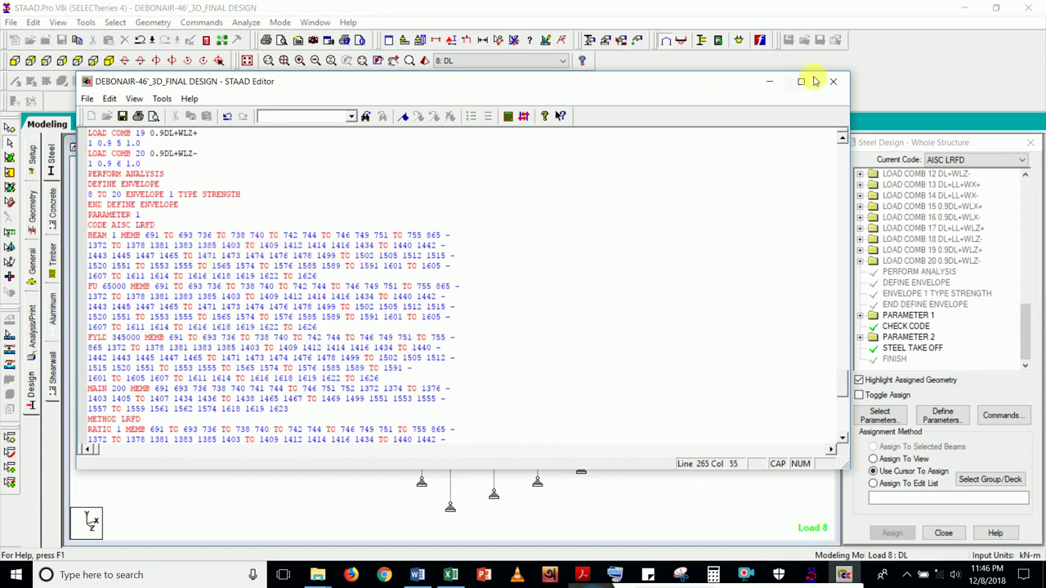
{"action": "left_click", "coordinate": [833, 81]}
{"action": "left_click", "coordinate": [445, 307]}
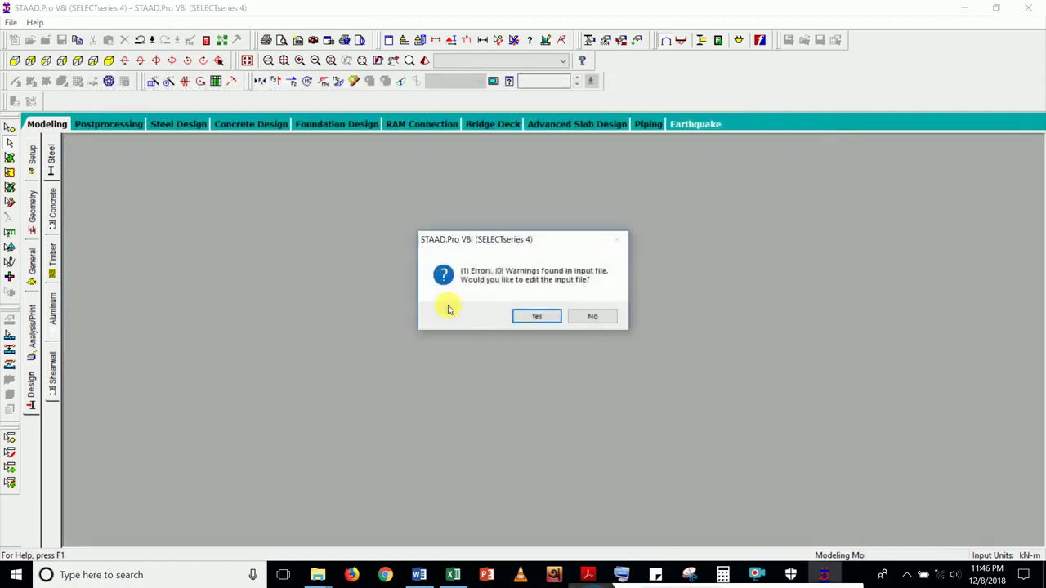
{"action": "left_click", "coordinate": [545, 319]}
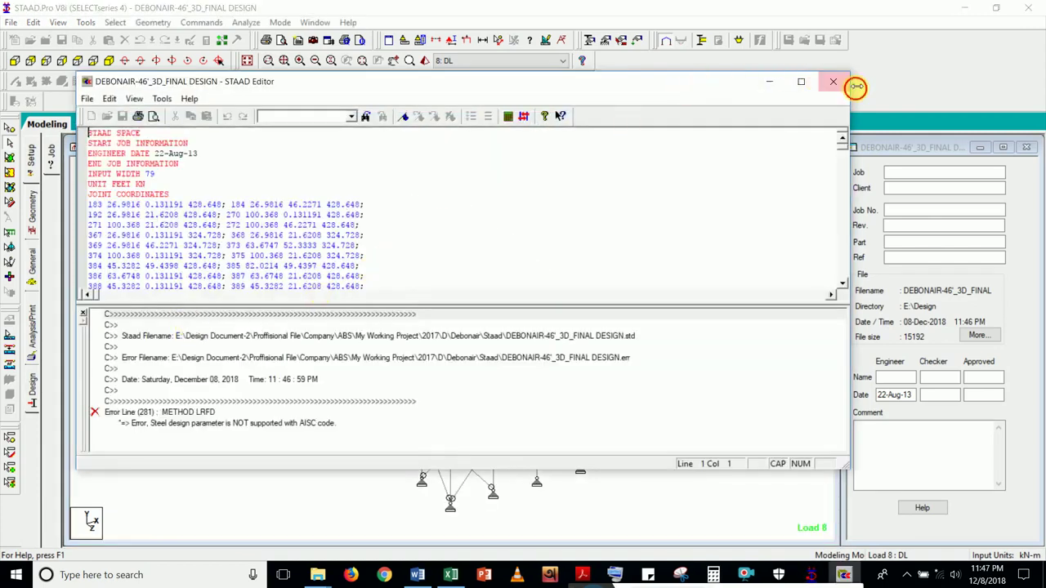
{"action": "left_click", "coordinate": [834, 85]}
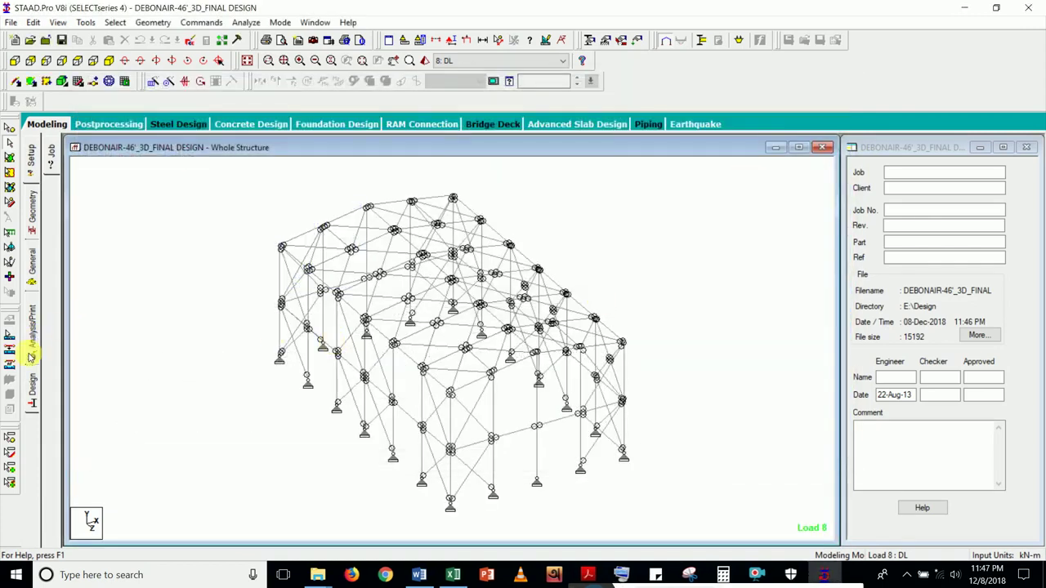
- Show the steel design parameters and select the code entry under PARAMETER 1
{"action": "left_click", "coordinate": [33, 391]}
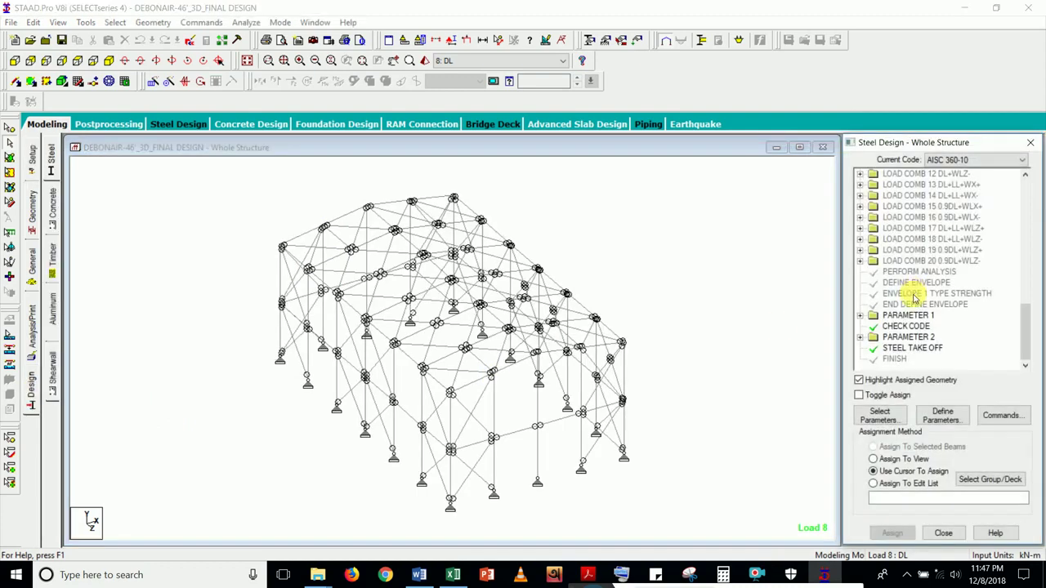
{"action": "left_click", "coordinate": [861, 316]}
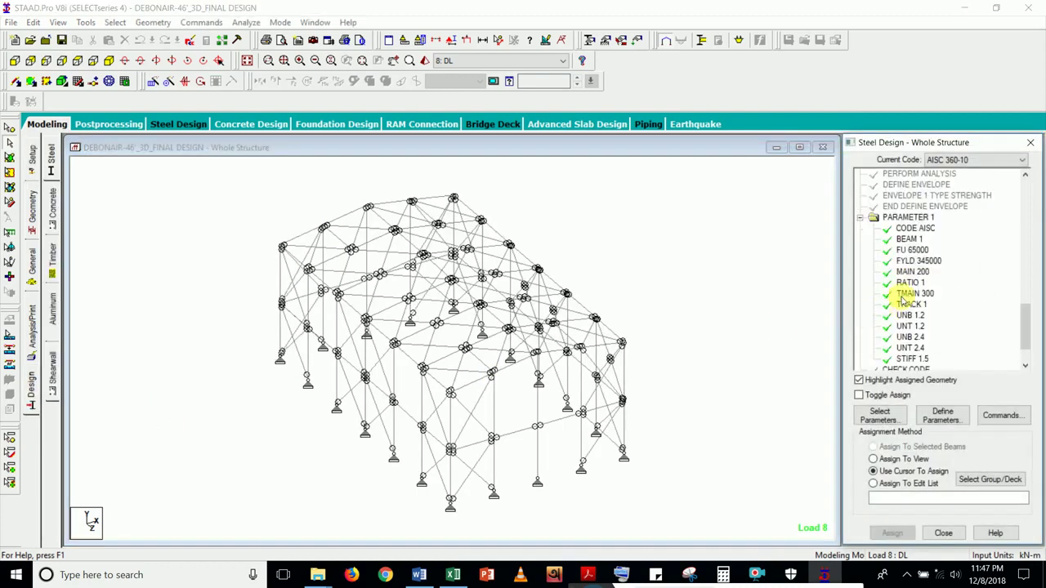
{"action": "left_click", "coordinate": [914, 229]}
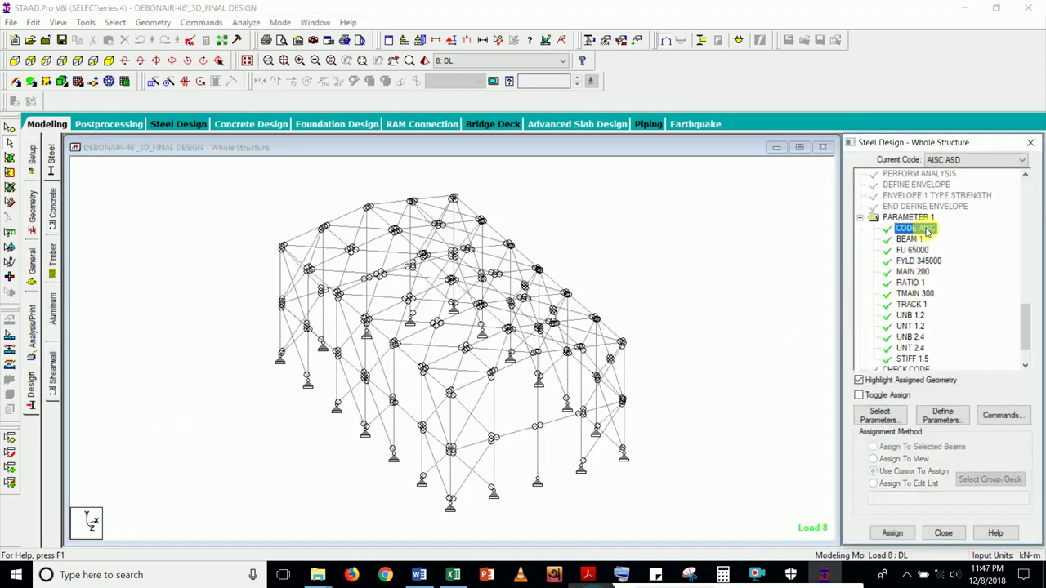
- Set the current steel design code to AISC LRFD and add a FYLD design parameter with yield strength 248210 kN/m2
{"action": "left_click", "coordinate": [989, 161]}
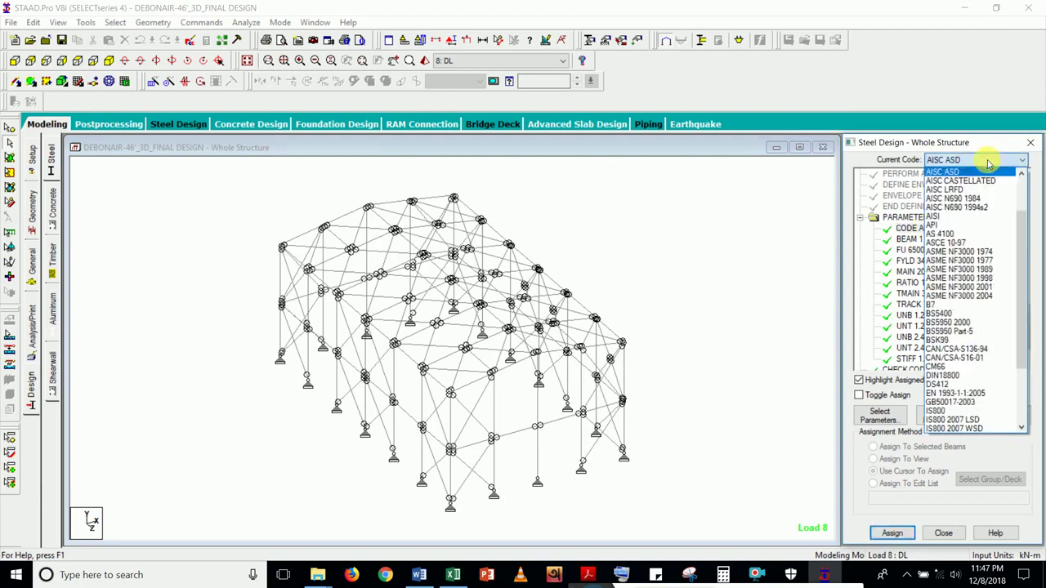
{"action": "left_click", "coordinate": [979, 189]}
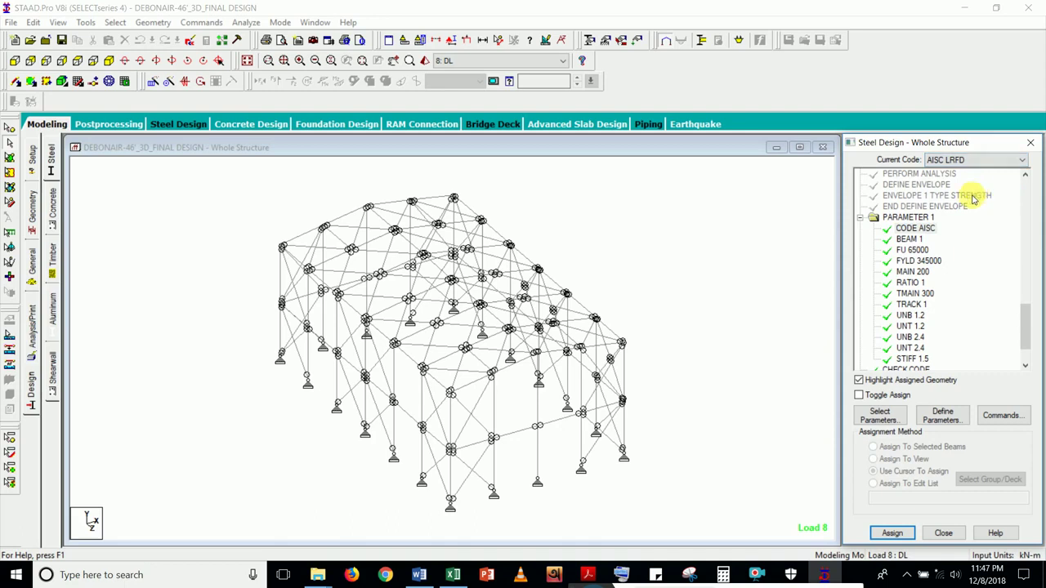
{"action": "left_click", "coordinate": [948, 416]}
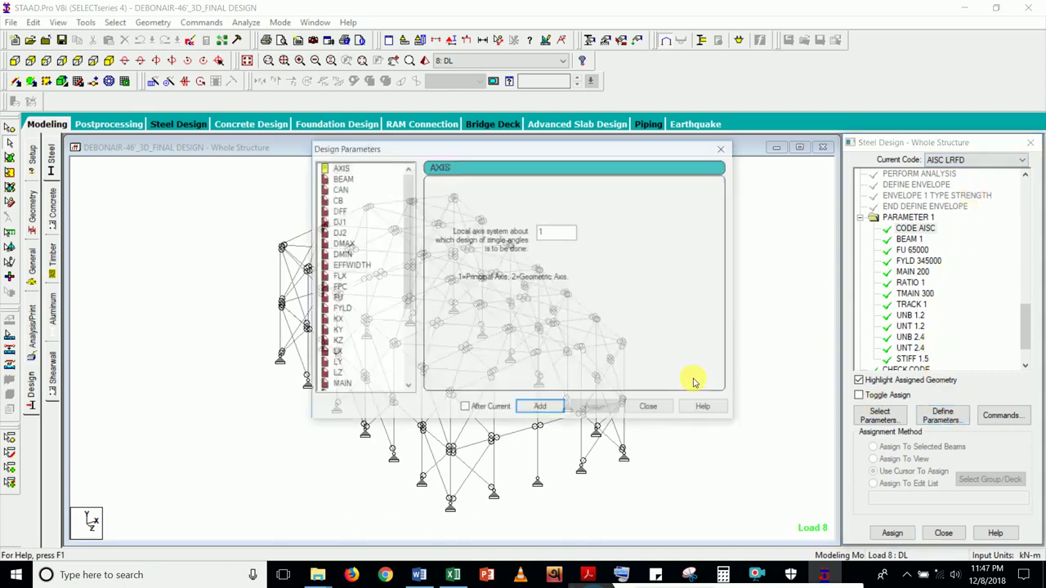
{"action": "left_click", "coordinate": [342, 309]}
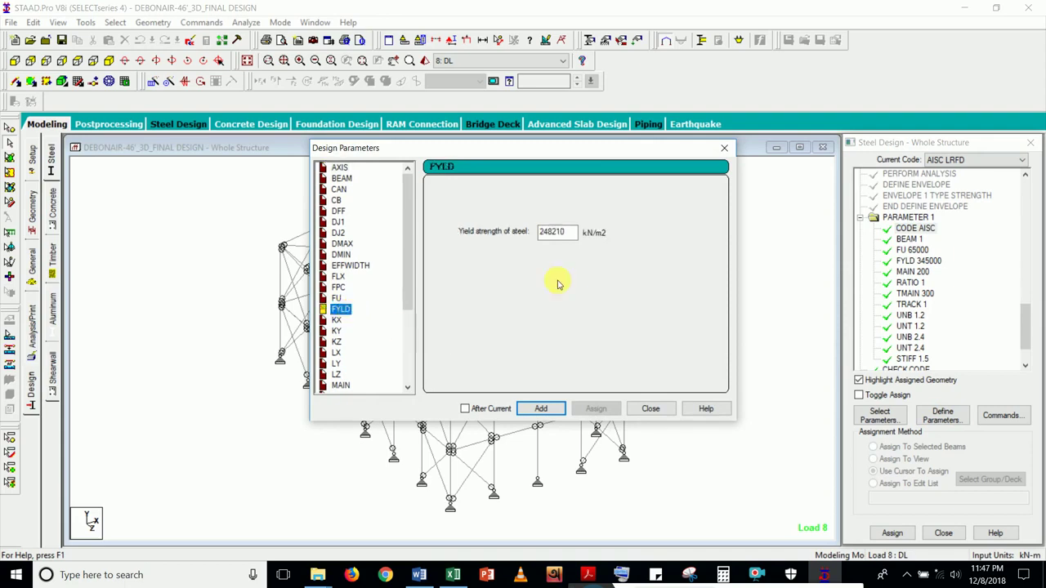
{"action": "left_click", "coordinate": [540, 408]}
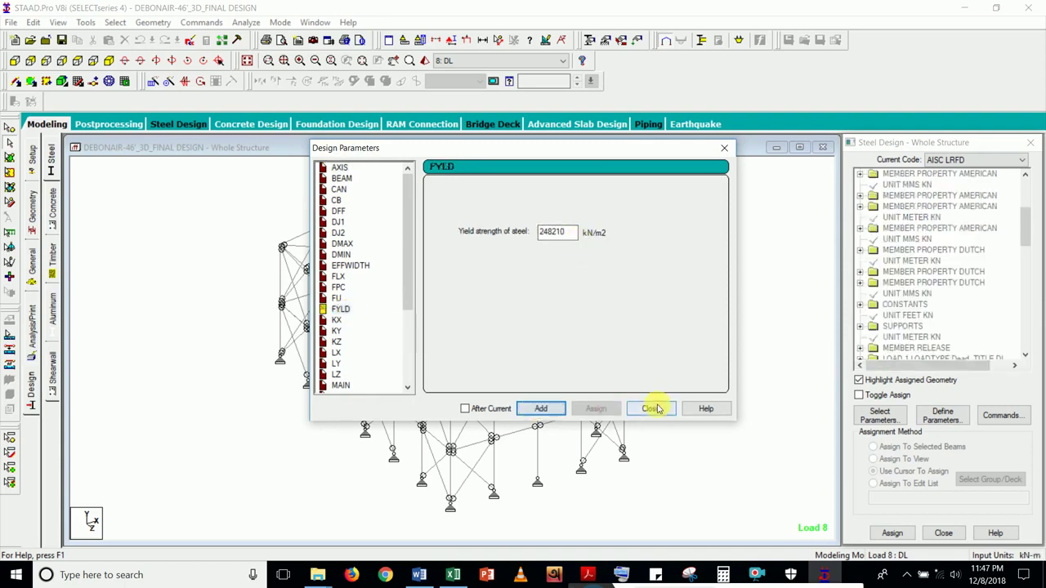
{"action": "left_click", "coordinate": [650, 408]}
- Assign the new FYLD 248210 parameter under PARAMETER 3 to a single selected column member in the end frame
{"action": "left_click_drag", "start_coordinate": [1024, 239], "coordinate": [1027, 346]}
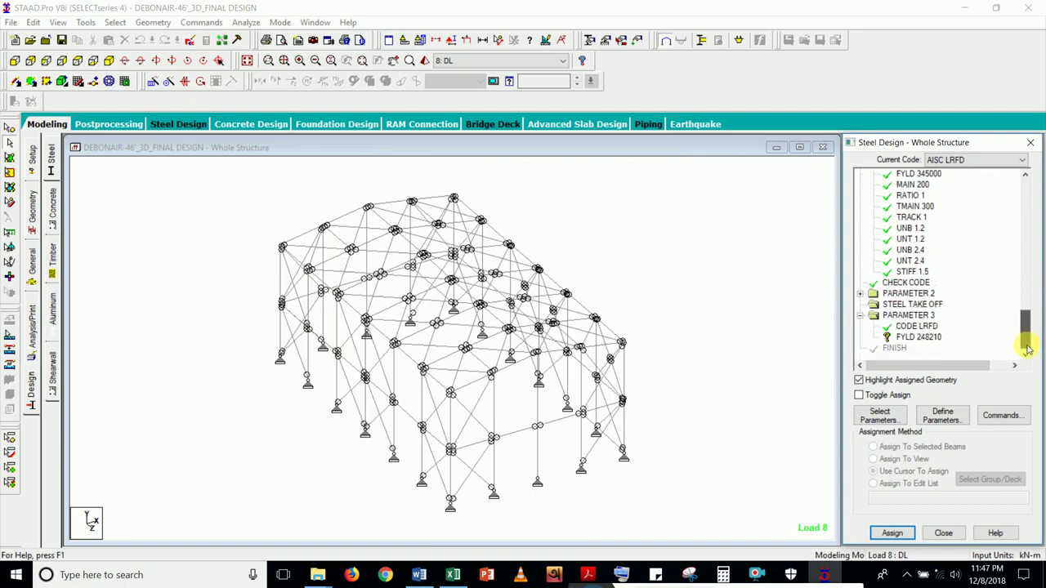
{"action": "left_click", "coordinate": [935, 338]}
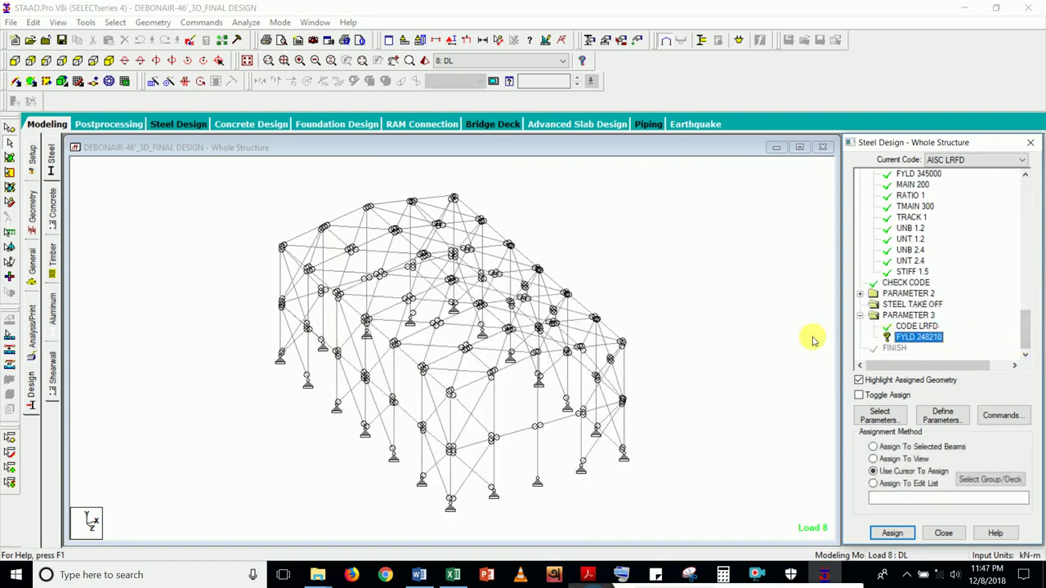
{"action": "left_click", "coordinate": [537, 406]}
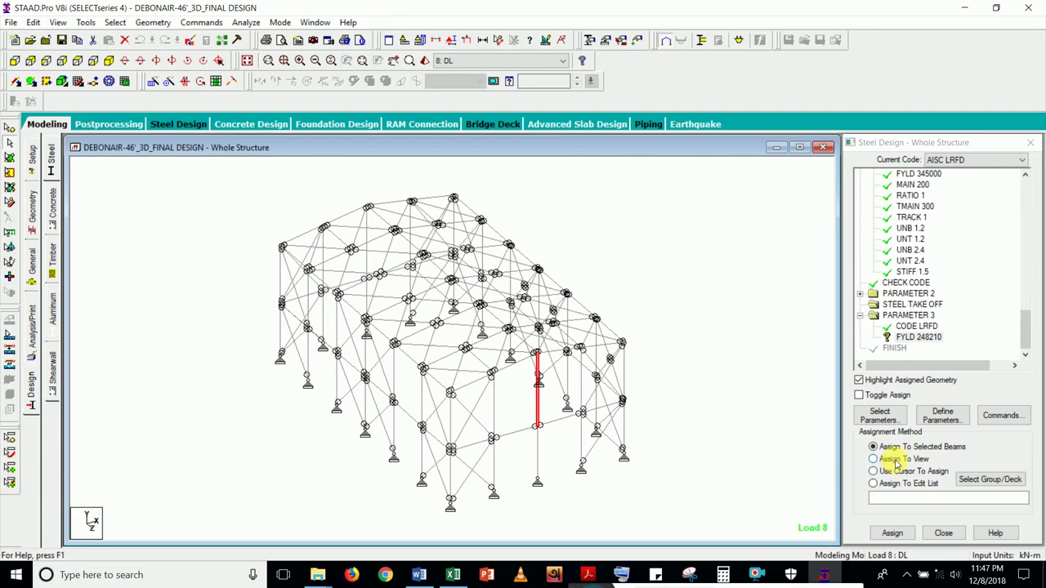
{"action": "left_click", "coordinate": [891, 533]}
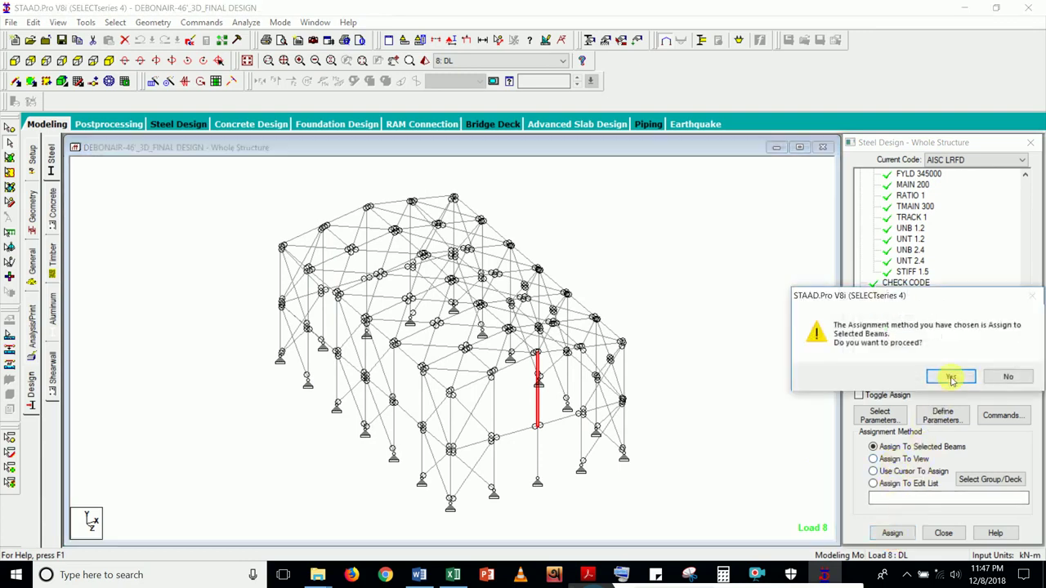
{"action": "left_click", "coordinate": [951, 378]}
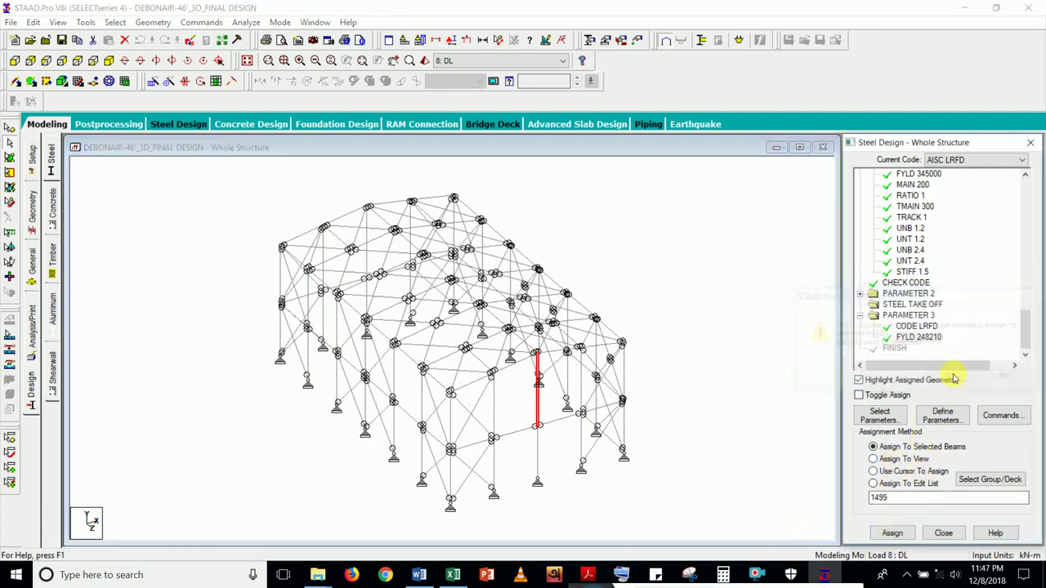
- Save the modified structure and open its input file in the maximized STAAD Editor at the final design commands
{"action": "left_click", "coordinate": [188, 41]}
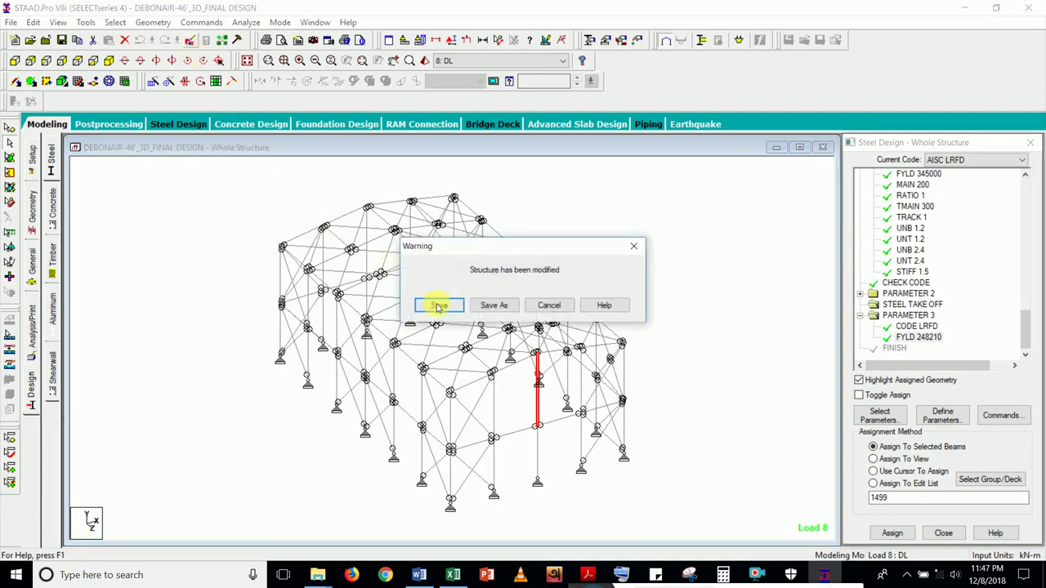
{"action": "left_click", "coordinate": [441, 308]}
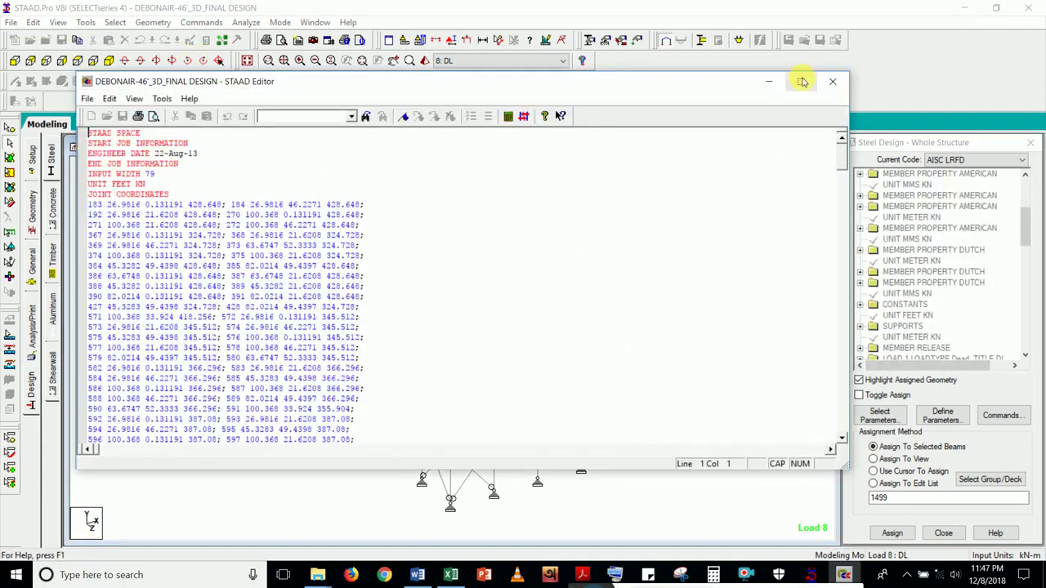
{"action": "left_click", "coordinate": [803, 82]}
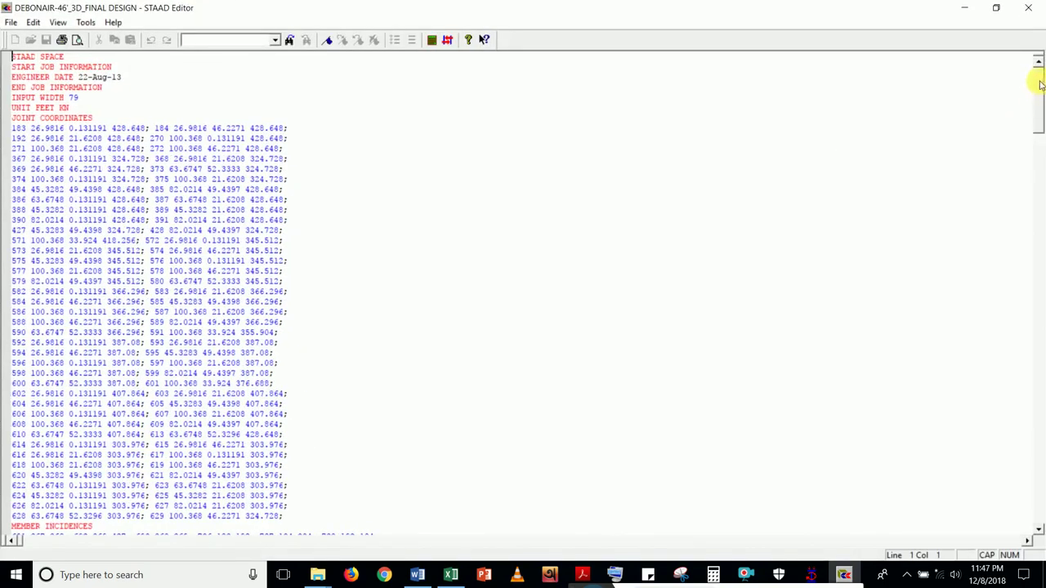
{"action": "left_click_drag", "start_coordinate": [1040, 85], "coordinate": [1035, 522]}
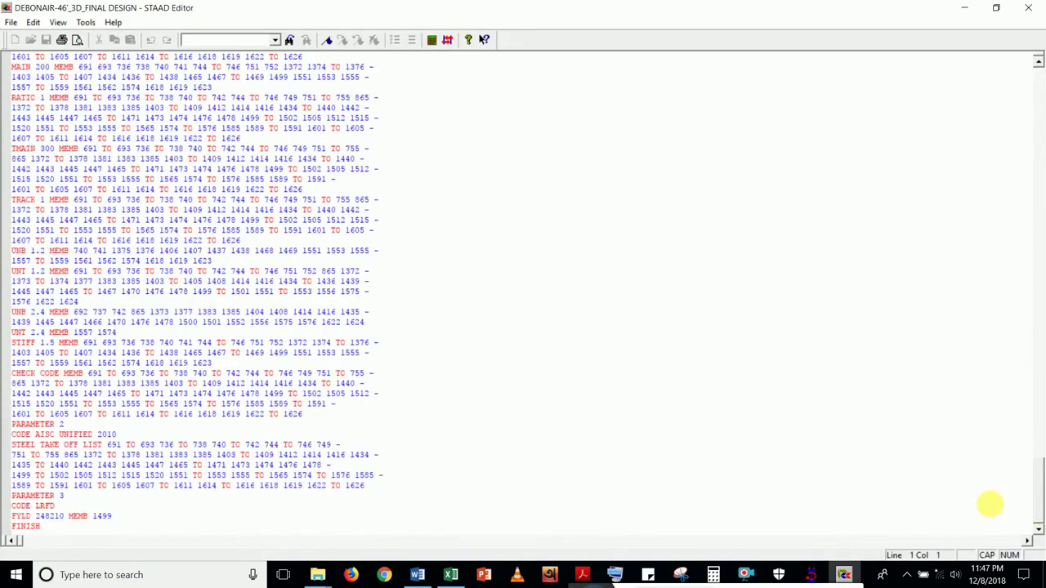
- Move the BEAM through CHECK CODE lines from PARAMETER 1 to below CODE LRFD in PARAMETER 3, replacing the FYLD 248210 line
{"action": "scroll", "coordinate": [819, 492], "scroll_direction": "down", "scroll_amount": 3}
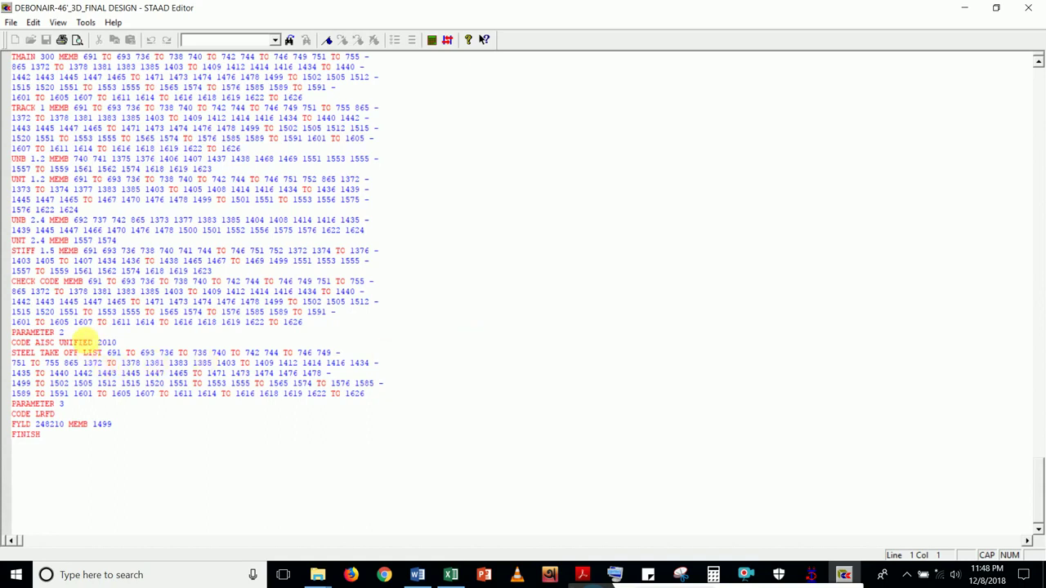
{"action": "scroll", "coordinate": [89, 341], "scroll_direction": "up", "scroll_amount": 1}
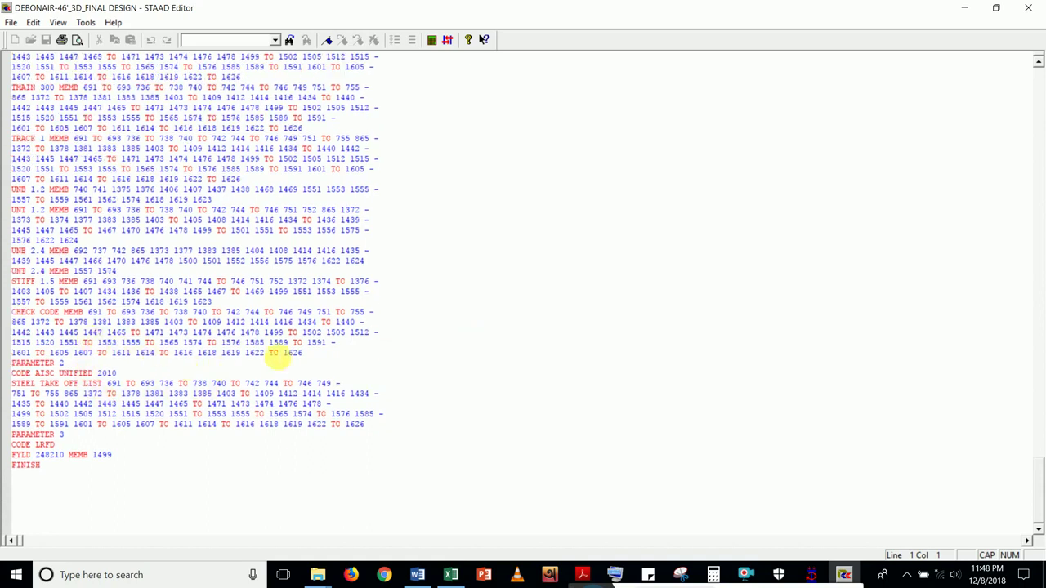
{"action": "left_click_drag", "start_coordinate": [311, 354], "coordinate": [14, 212]}
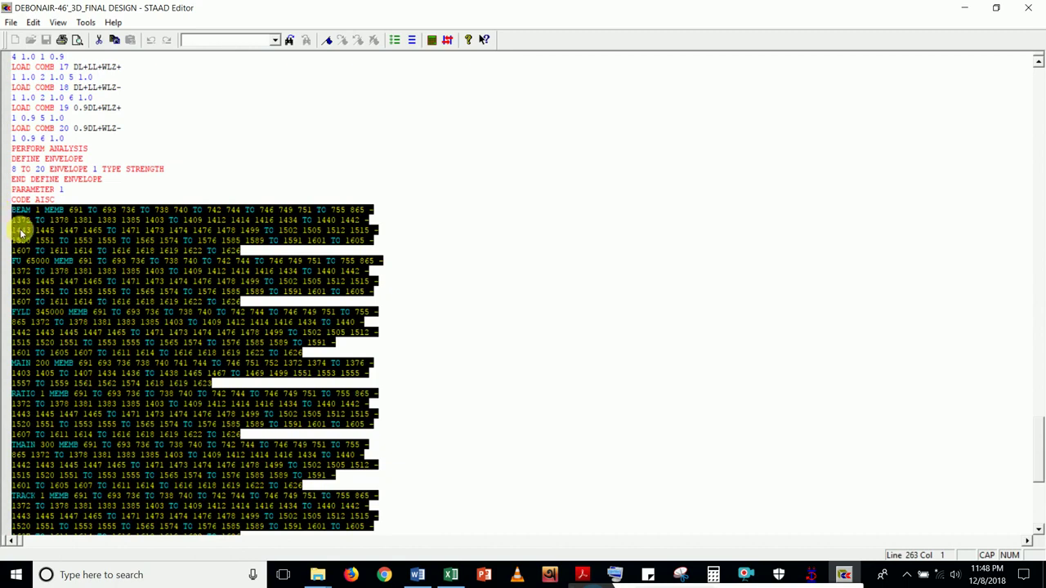
{"action": "key", "text": "Delete"}
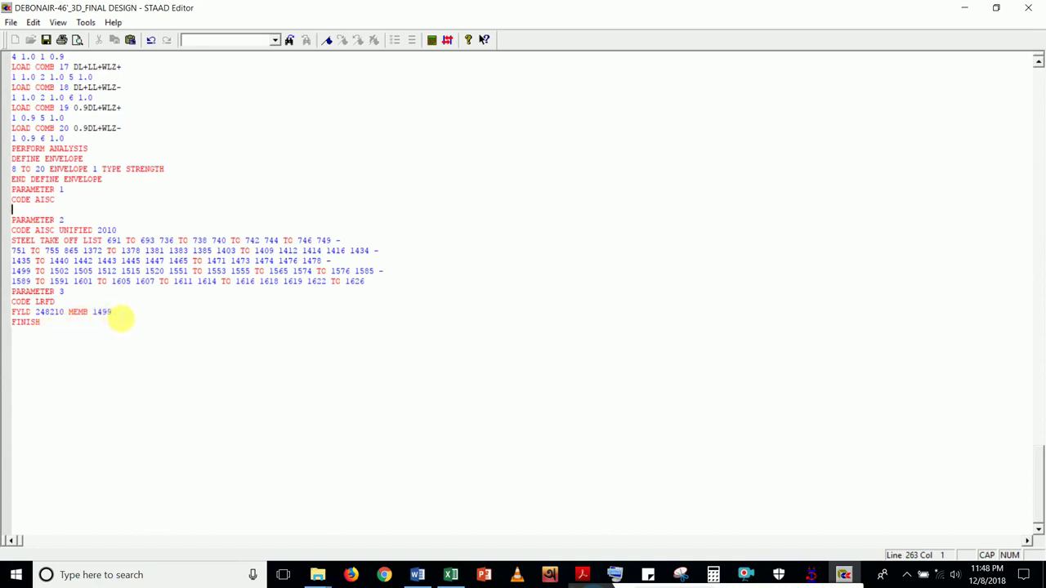
{"action": "left_click_drag", "start_coordinate": [105, 314], "coordinate": [27, 317]}
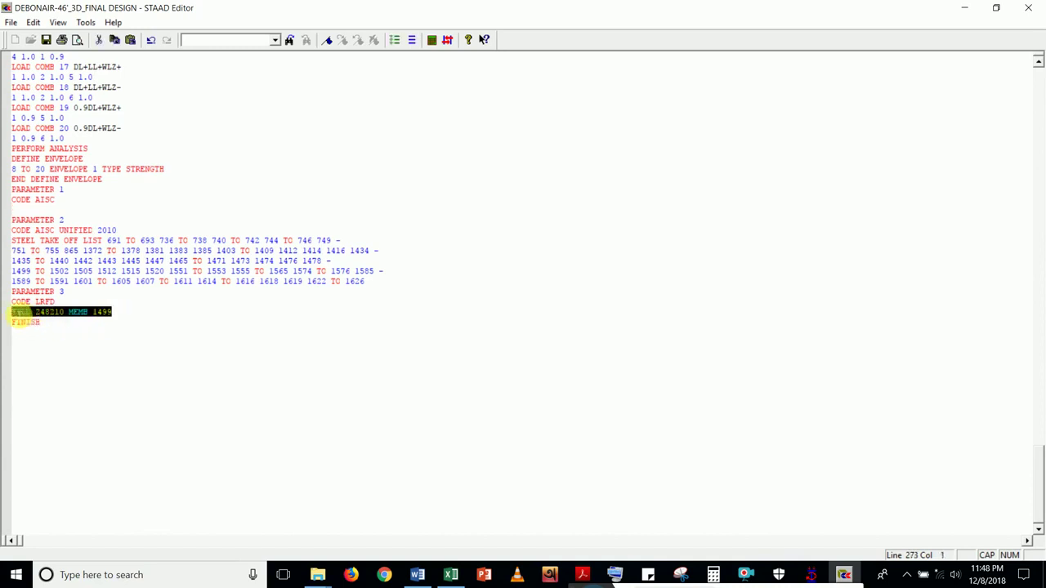
{"action": "key", "text": "ctrl+v"}
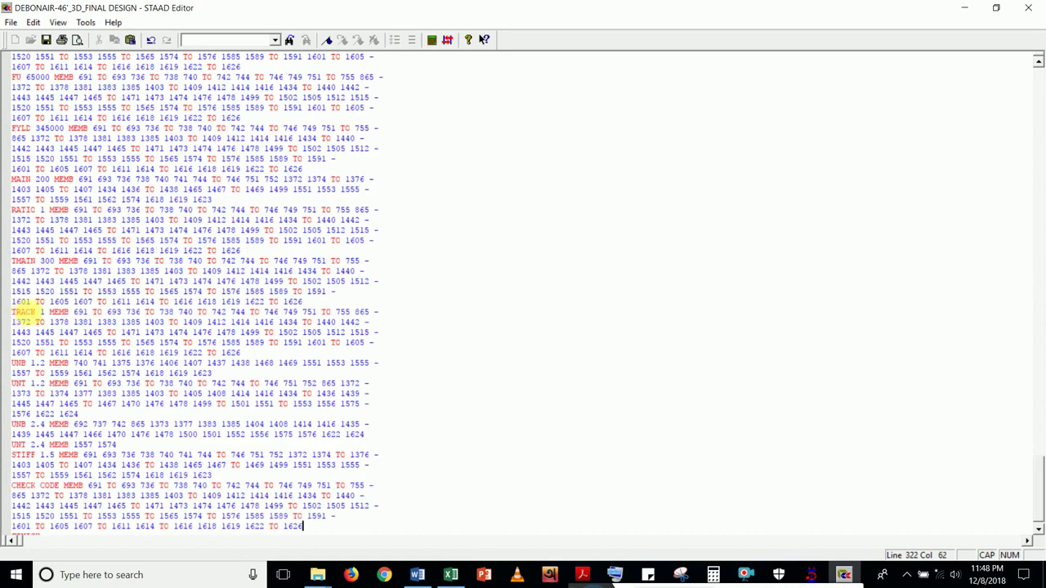
- Move the PARAMETER 2 block with its steel take off list to just before FINISH, removing the blank lines left behind
{"action": "scroll", "coordinate": [168, 372], "scroll_direction": "up", "scroll_amount": 15}
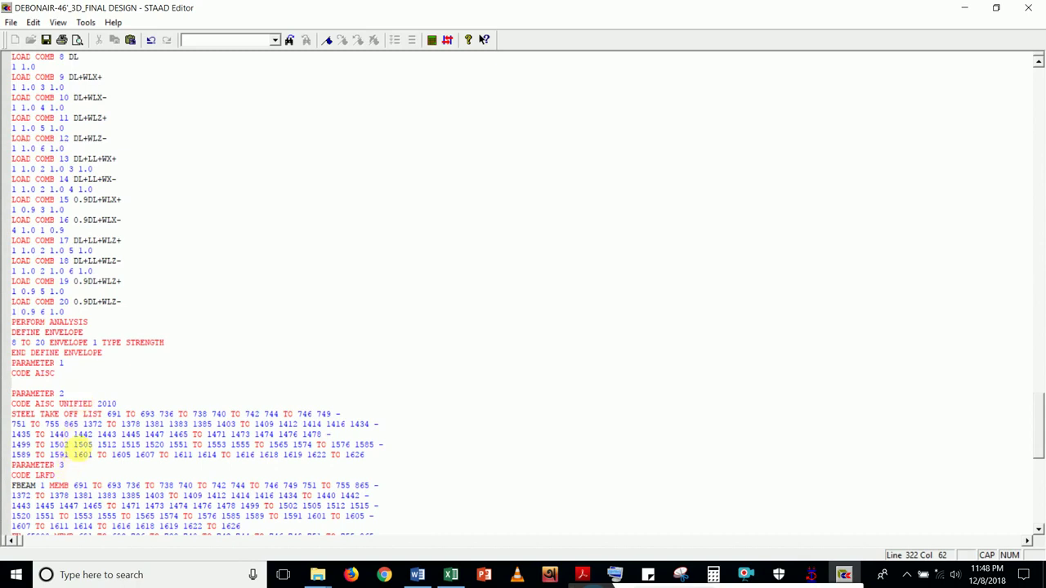
{"action": "left_click_drag", "start_coordinate": [82, 449], "coordinate": [18, 395]}
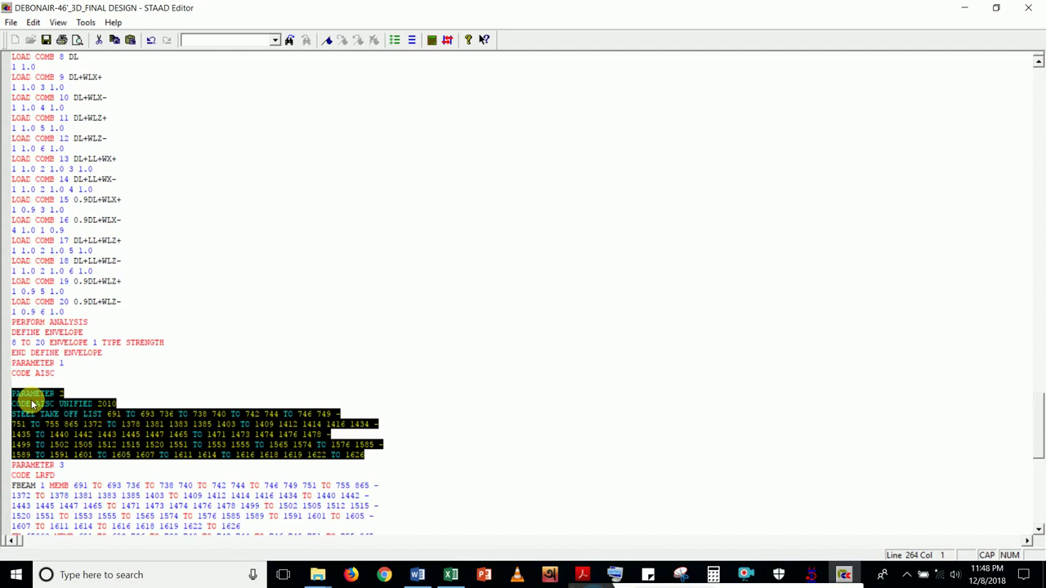
{"action": "right_click", "coordinate": [32, 404]}
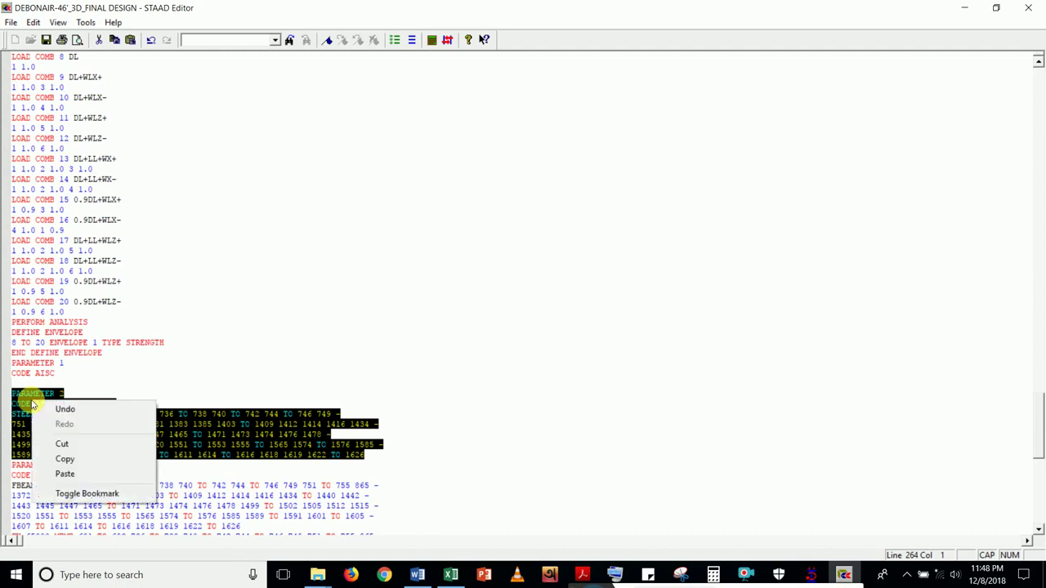
{"action": "left_click", "coordinate": [63, 443]}
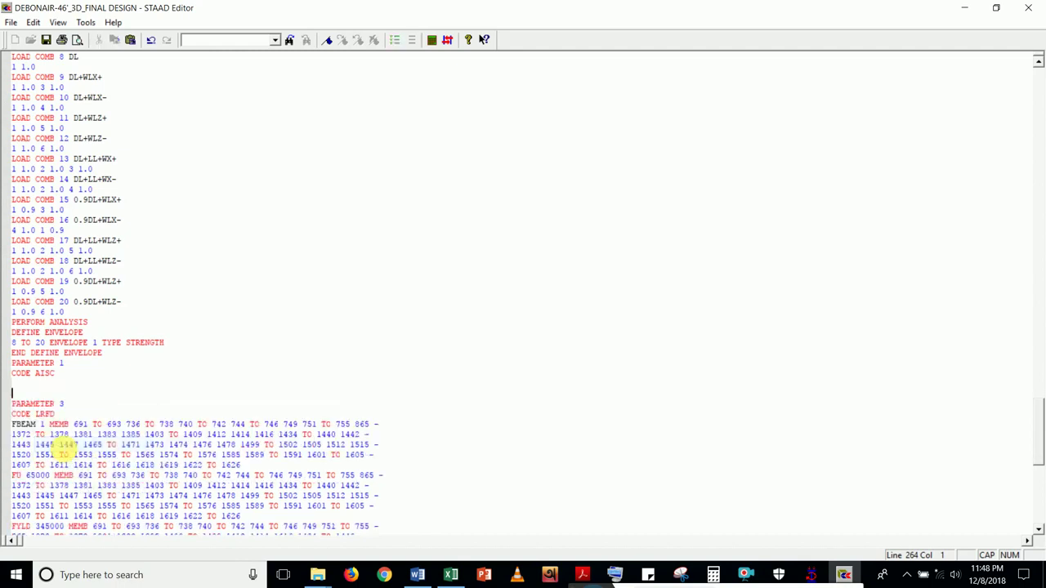
{"action": "key", "text": "BackSpace"}
{"action": "key", "text": "Delete"}
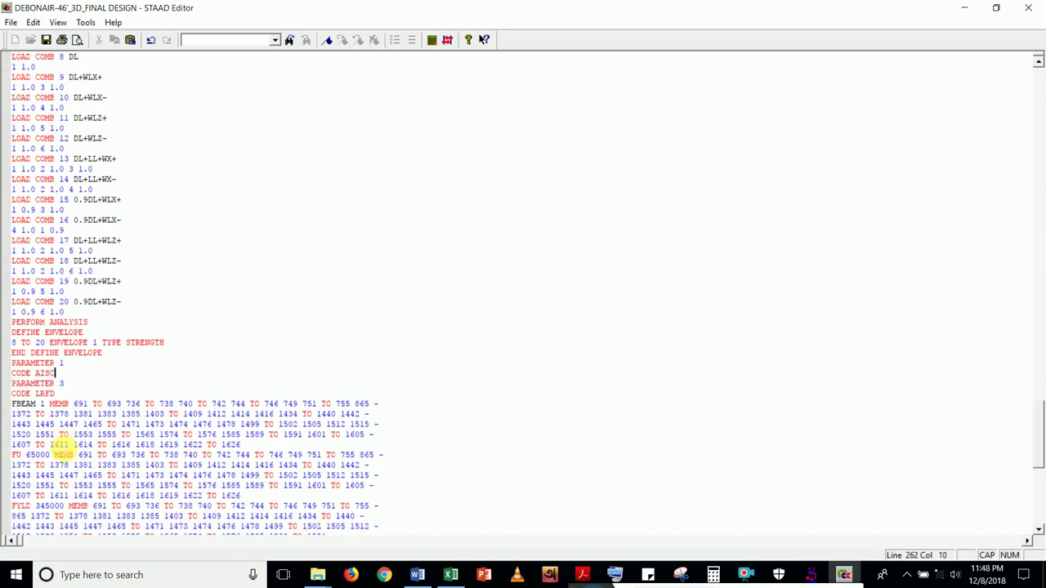
{"action": "scroll", "coordinate": [64, 448], "scroll_direction": "down", "scroll_amount": 20}
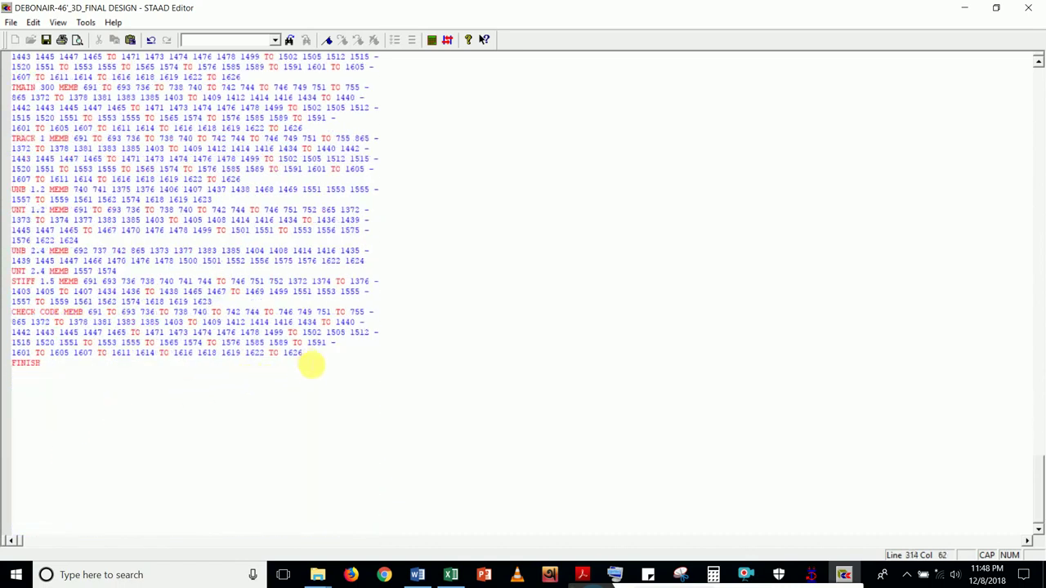
{"action": "key", "text": "Return"}
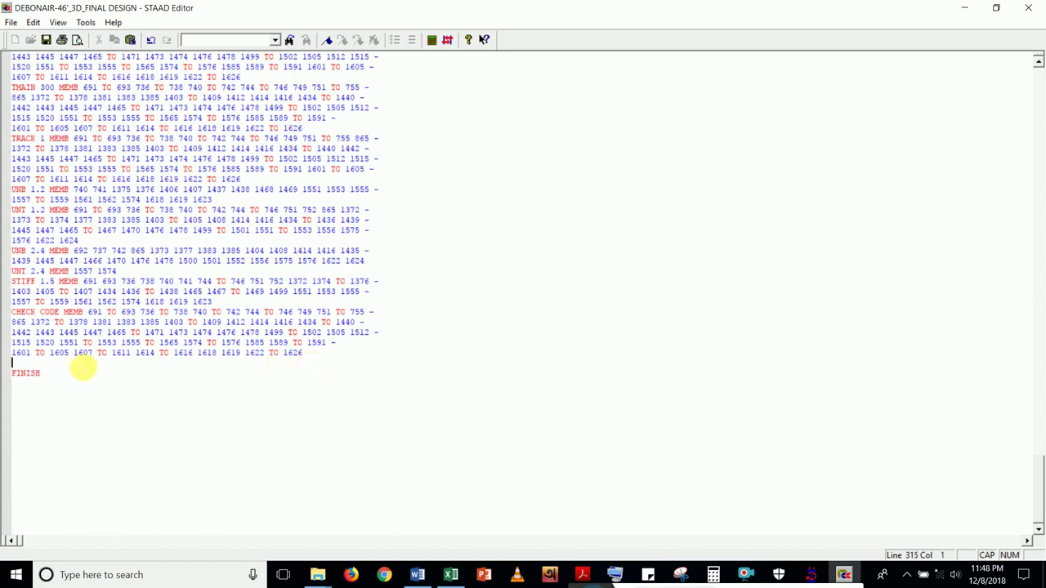
{"action": "key", "text": "ctrl+v"}
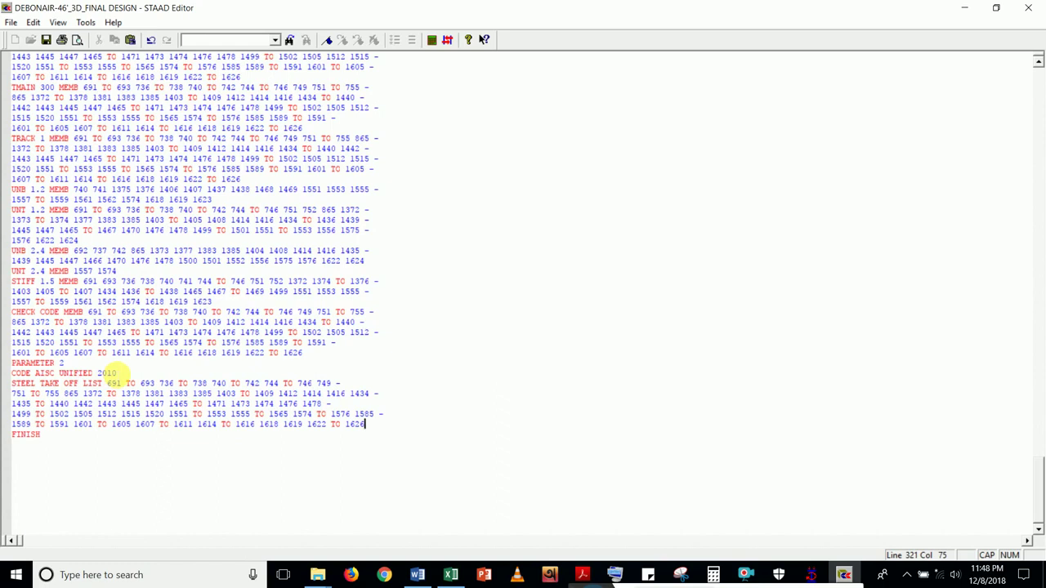
- Renumber the parameter block containing CODE LRFD from 3 to PARAMETER 1 in the input file
{"action": "scroll", "coordinate": [113, 373], "scroll_direction": "up", "scroll_amount": 13}
{"action": "scroll", "coordinate": [116, 373], "scroll_direction": "up", "scroll_amount": 1}
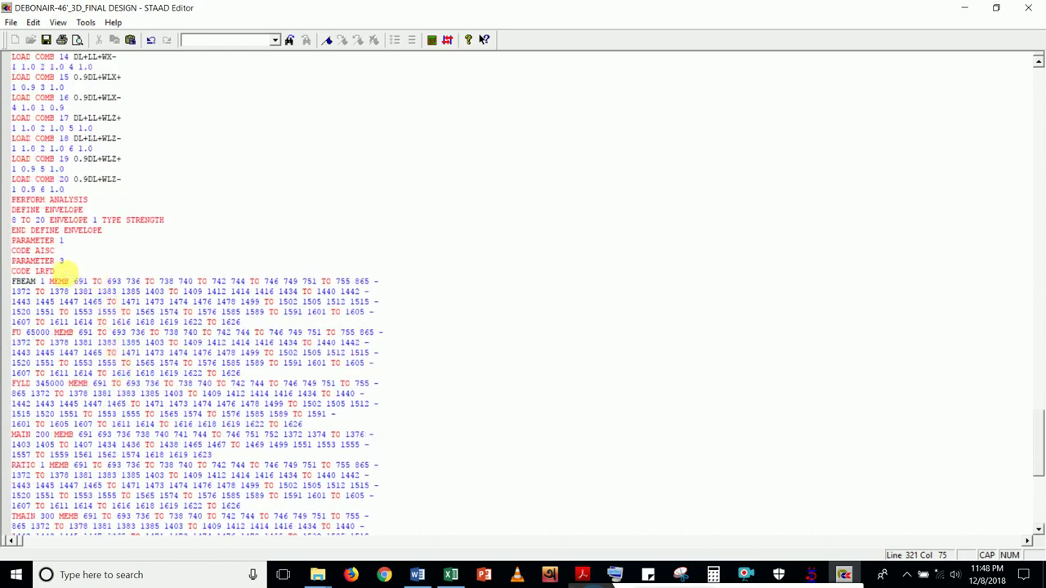
{"action": "left_click_drag", "start_coordinate": [61, 272], "coordinate": [25, 275]}
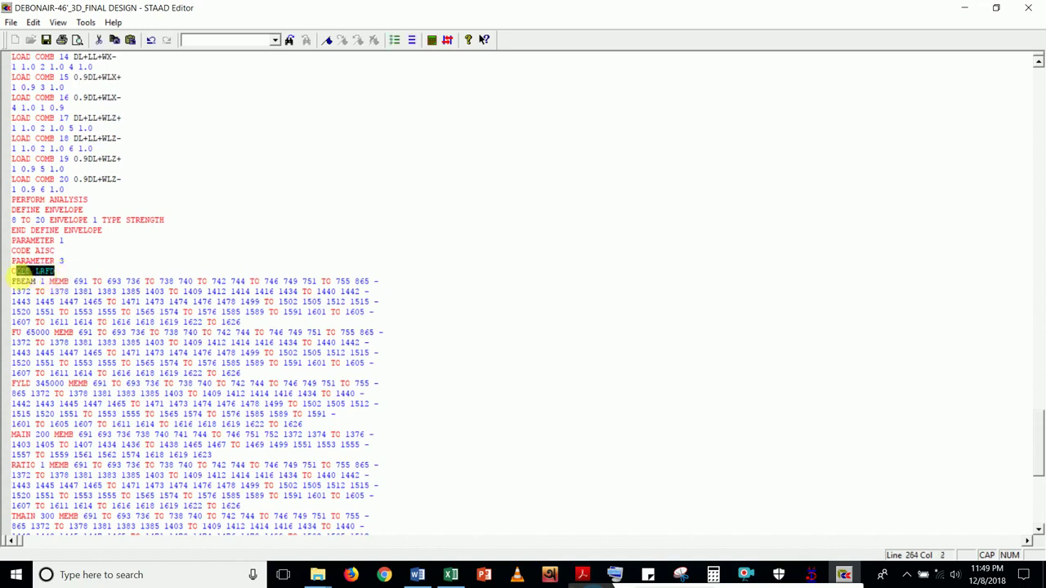
{"action": "left_click_drag", "start_coordinate": [15, 274], "coordinate": [49, 272]}
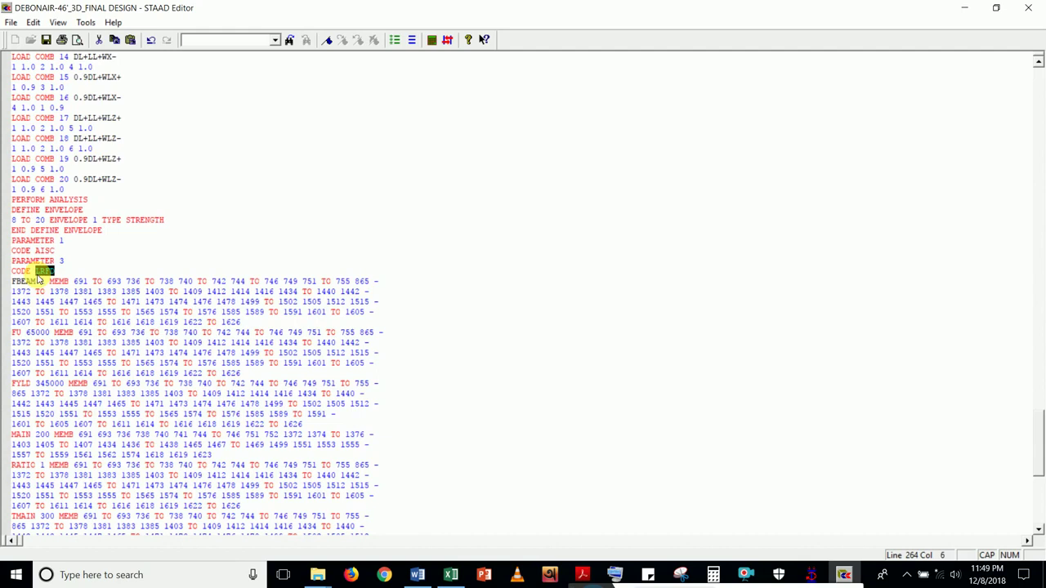
{"action": "scroll", "coordinate": [59, 286], "scroll_direction": "down", "scroll_amount": 1}
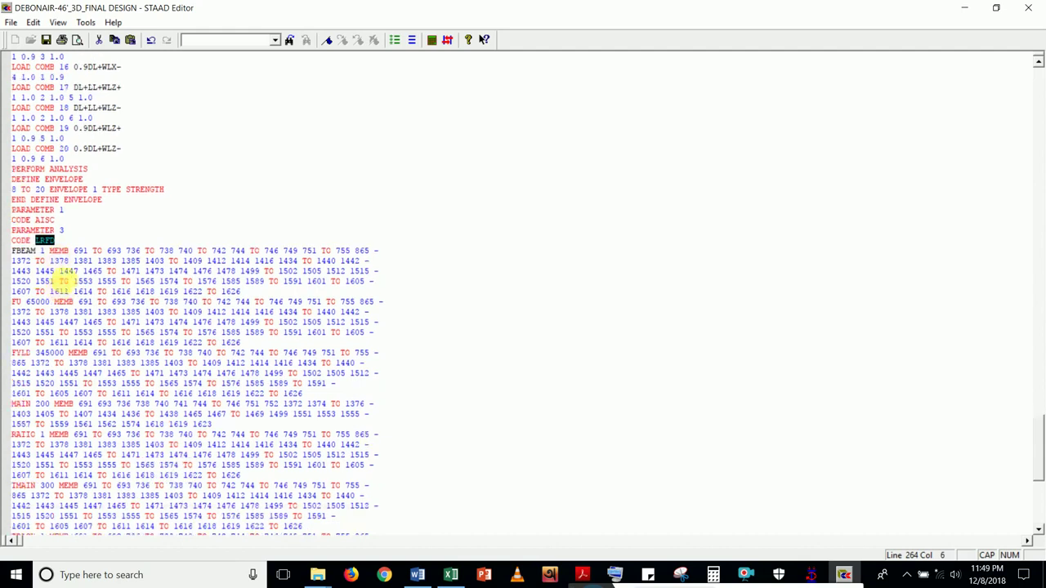
{"action": "left_click", "coordinate": [64, 231]}
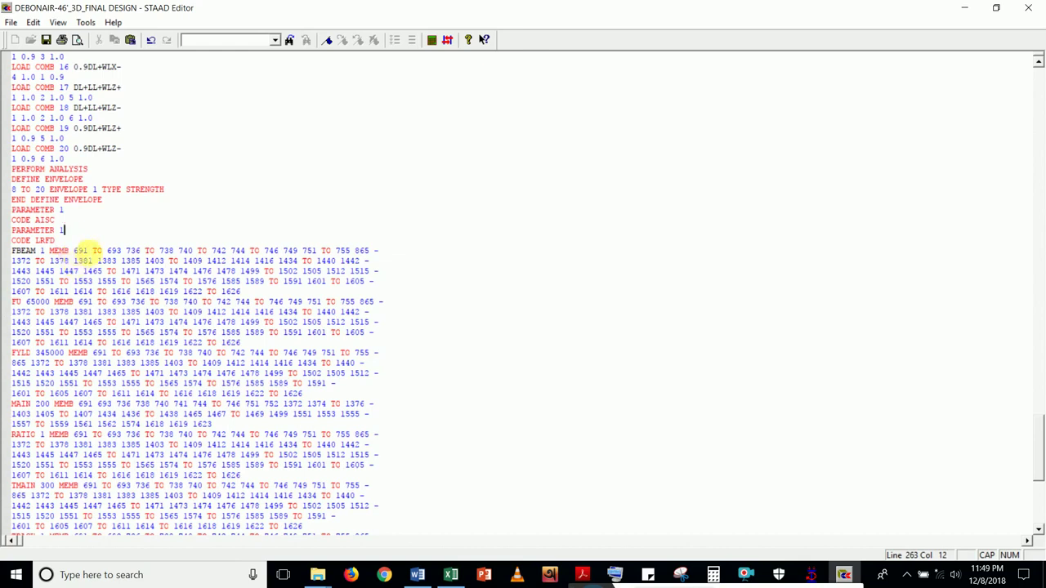
- Change the PARAMETER 2 block's code from AISC UNIFIED 2010 to LRFD, and close the editor with the changes saved
{"action": "scroll", "coordinate": [82, 252], "scroll_direction": "down", "scroll_amount": 18}
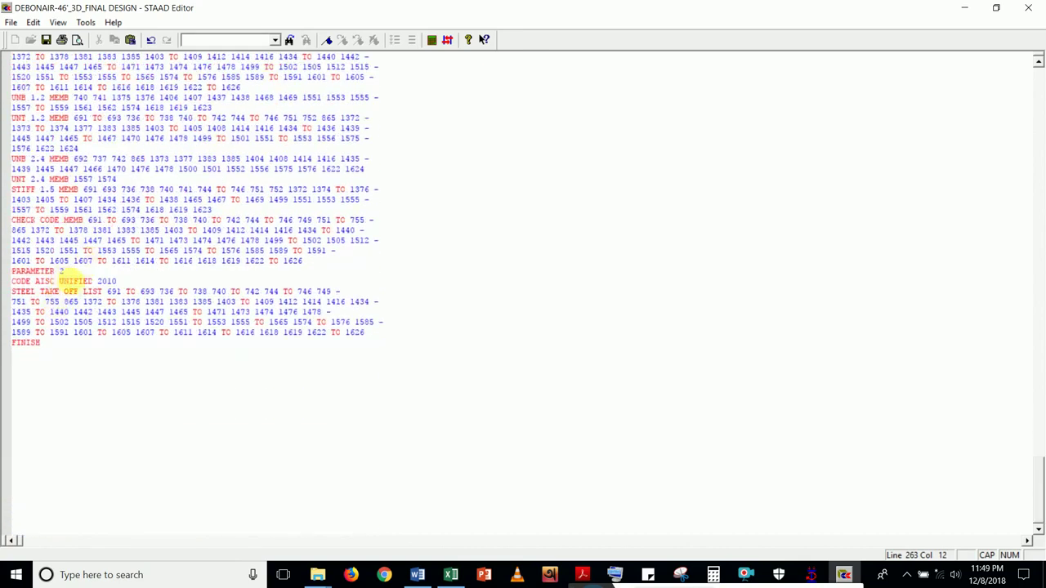
{"action": "left_click_drag", "start_coordinate": [116, 282], "coordinate": [40, 282]}
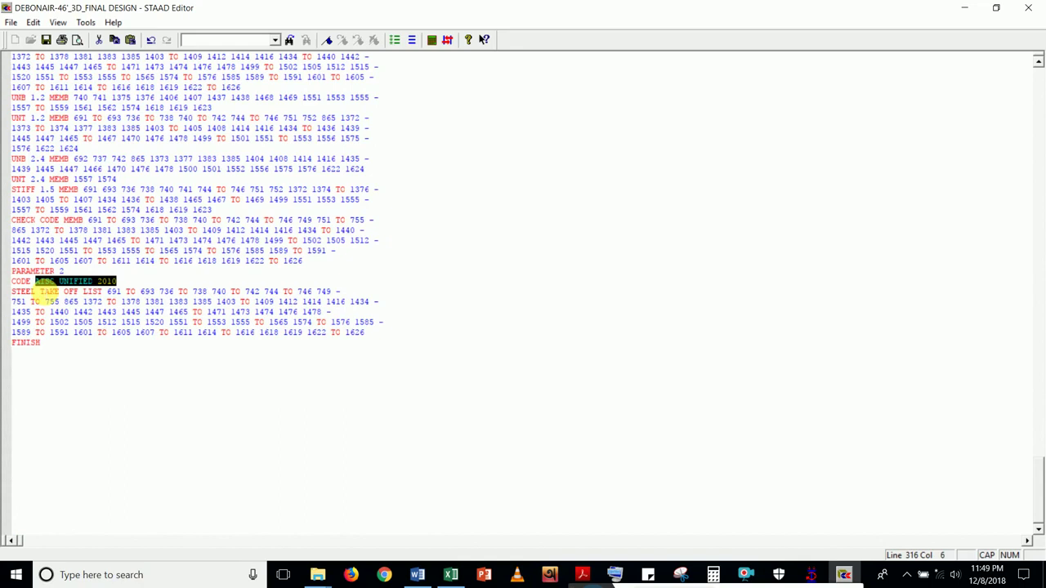
{"action": "type", "text": "LRFD"}
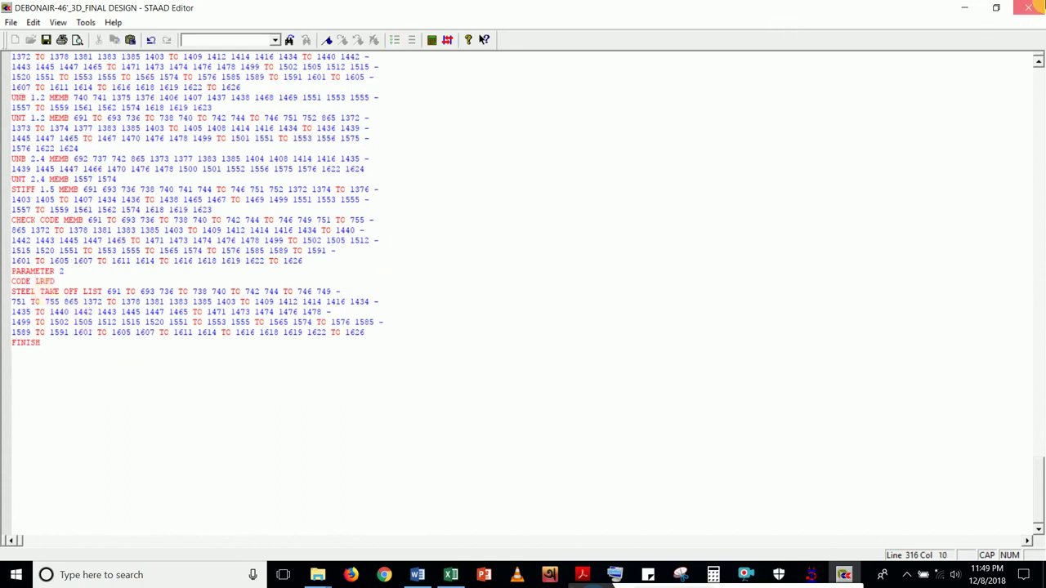
{"action": "left_click", "coordinate": [1028, 8]}
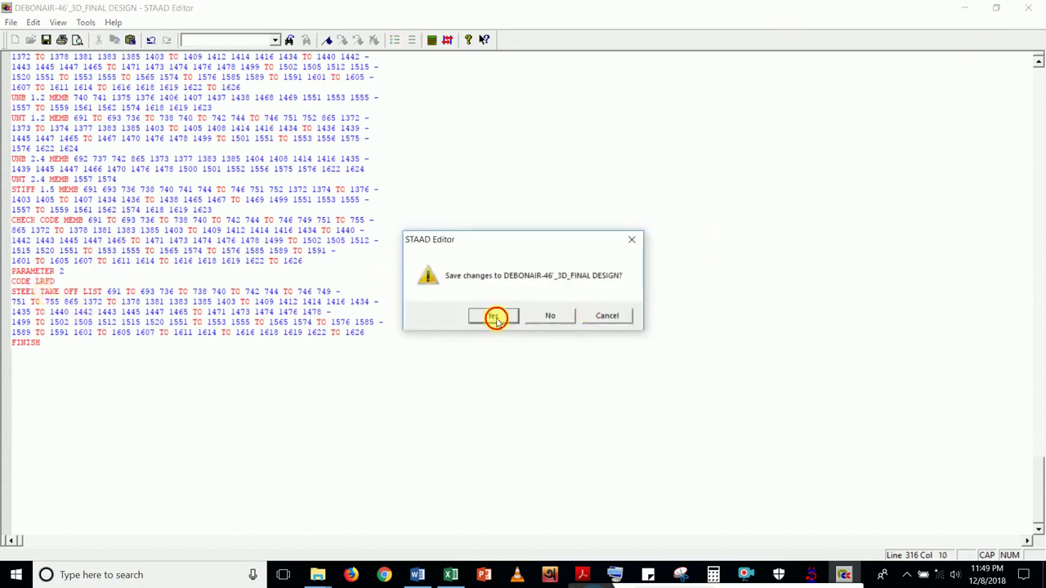
{"action": "left_click", "coordinate": [496, 318]}
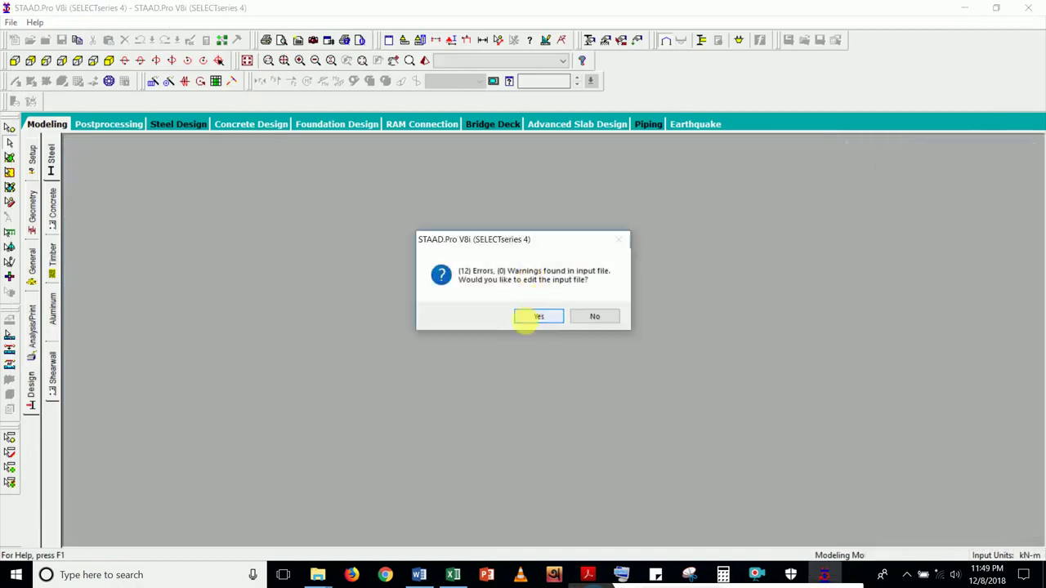
- Review the reported input file errors, and inspect the codes in both PARAMETER 1 blocks of the steel design commands
{"action": "left_click", "coordinate": [539, 316]}
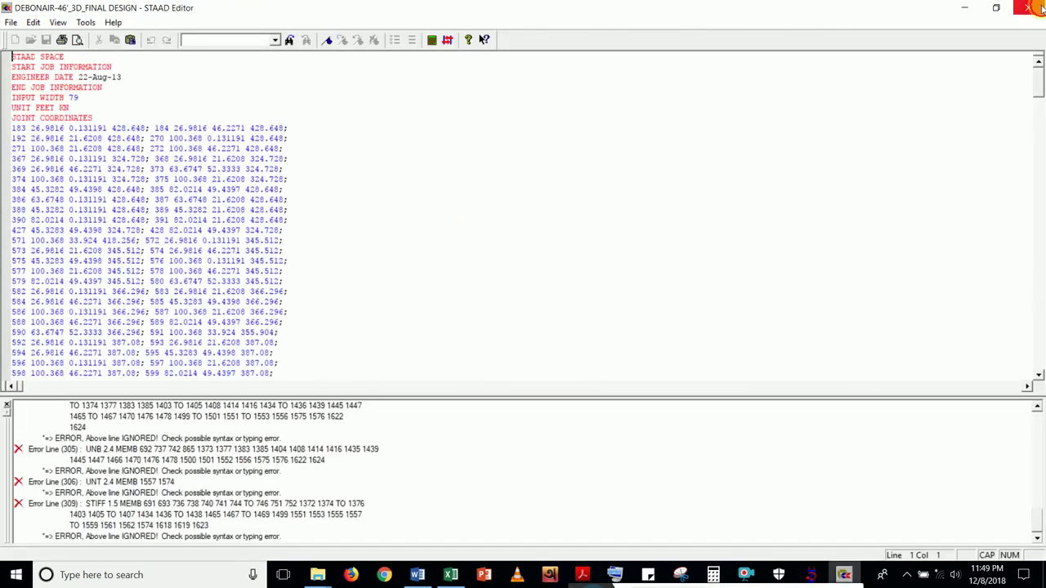
{"action": "left_click", "coordinate": [1029, 7]}
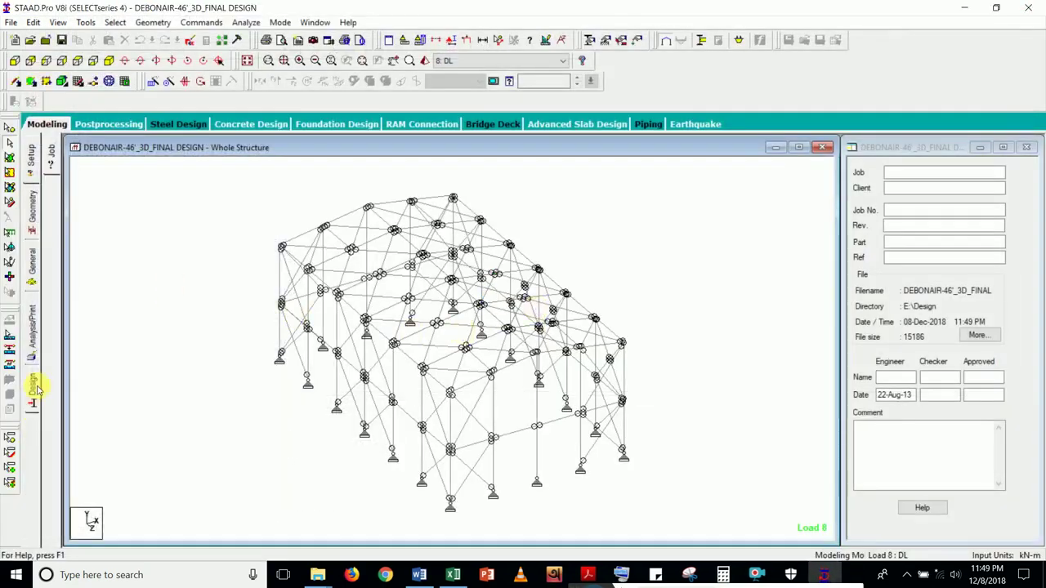
{"action": "left_click", "coordinate": [33, 386]}
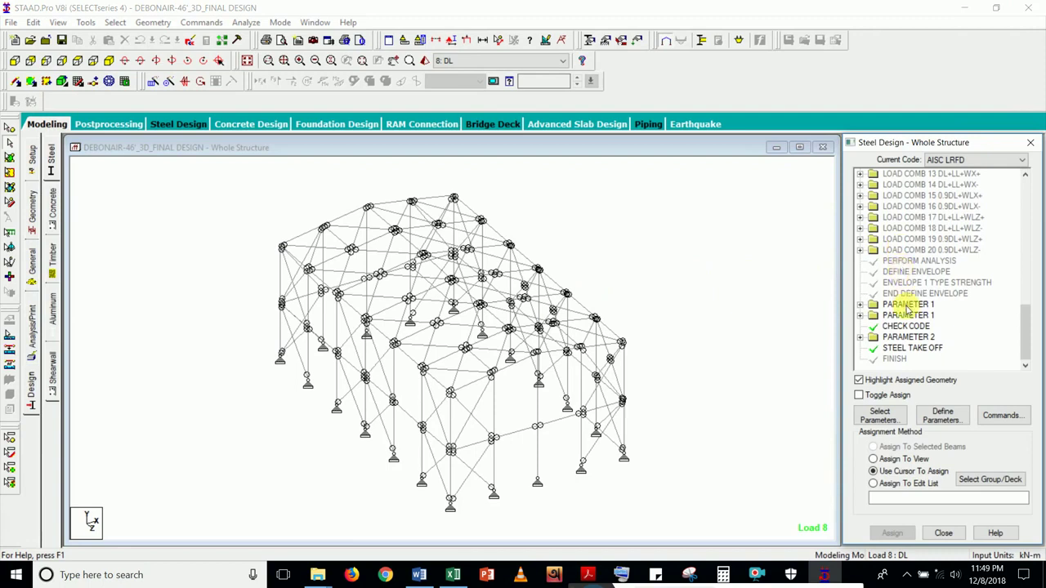
{"action": "left_click", "coordinate": [860, 304]}
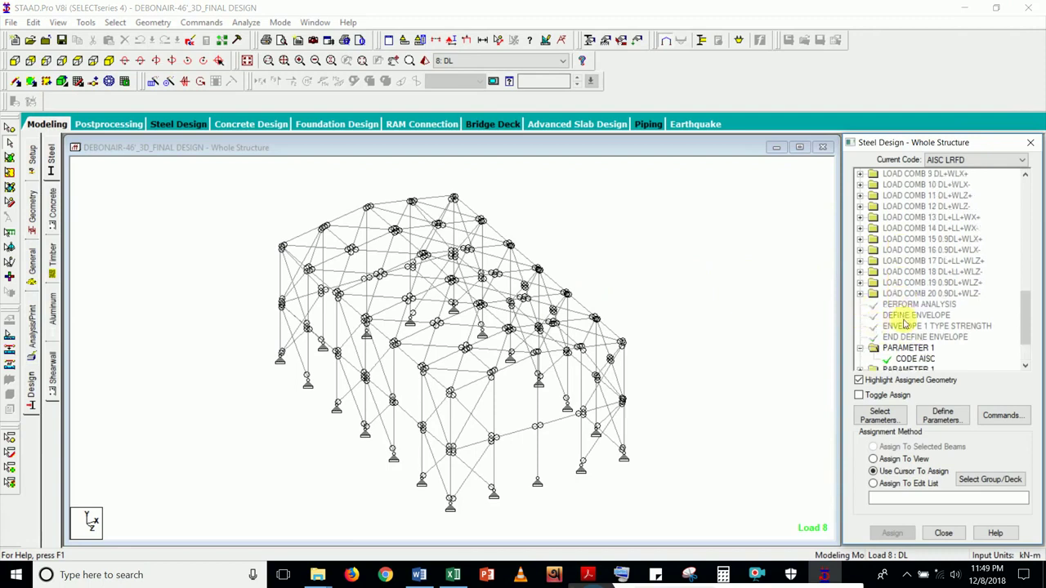
{"action": "left_click", "coordinate": [860, 316]}
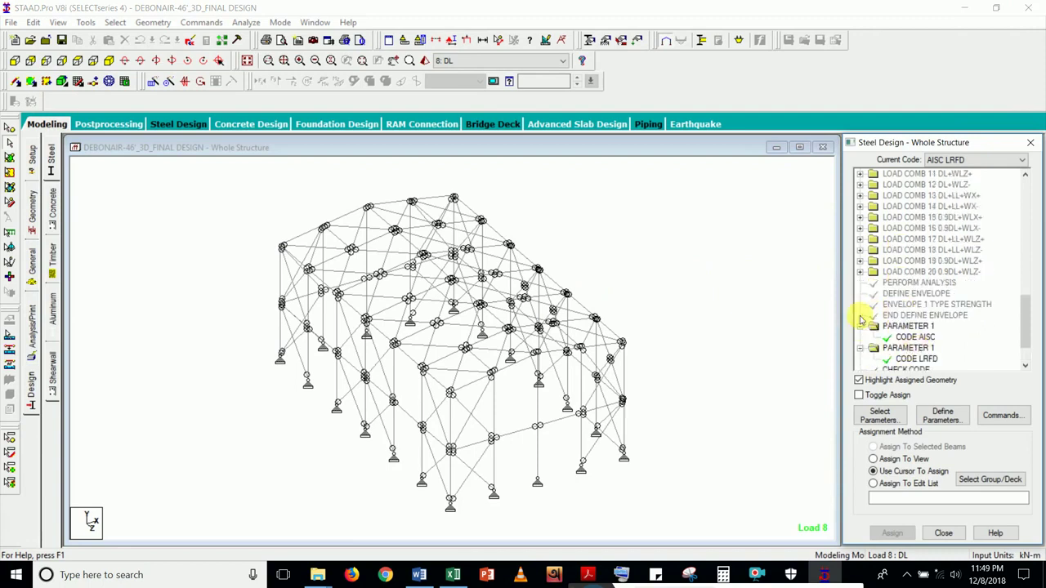
{"action": "left_click", "coordinate": [860, 337]}
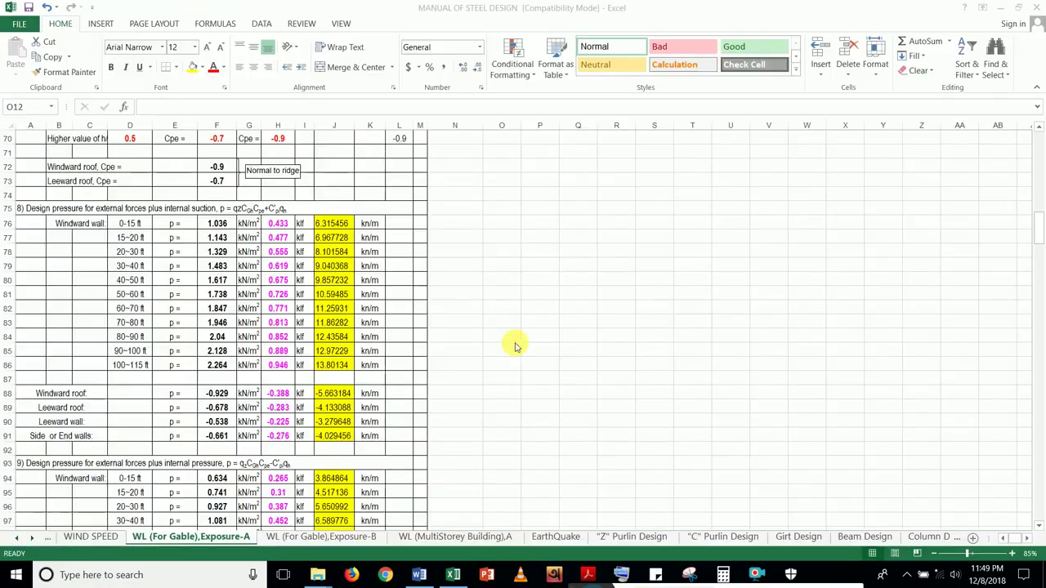
- Minimize the MANUAL OF STEEL DESIGN workbook and switch to File Explorer at the My Working Project folder
{"action": "left_click", "coordinate": [999, 7]}
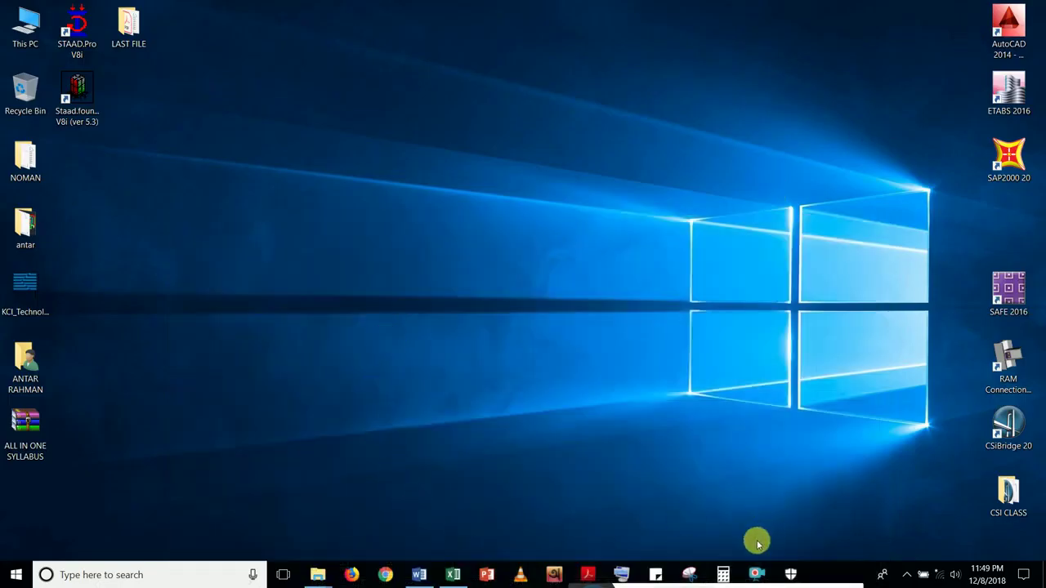
{"action": "mouse_move", "coordinate": [317, 574]}
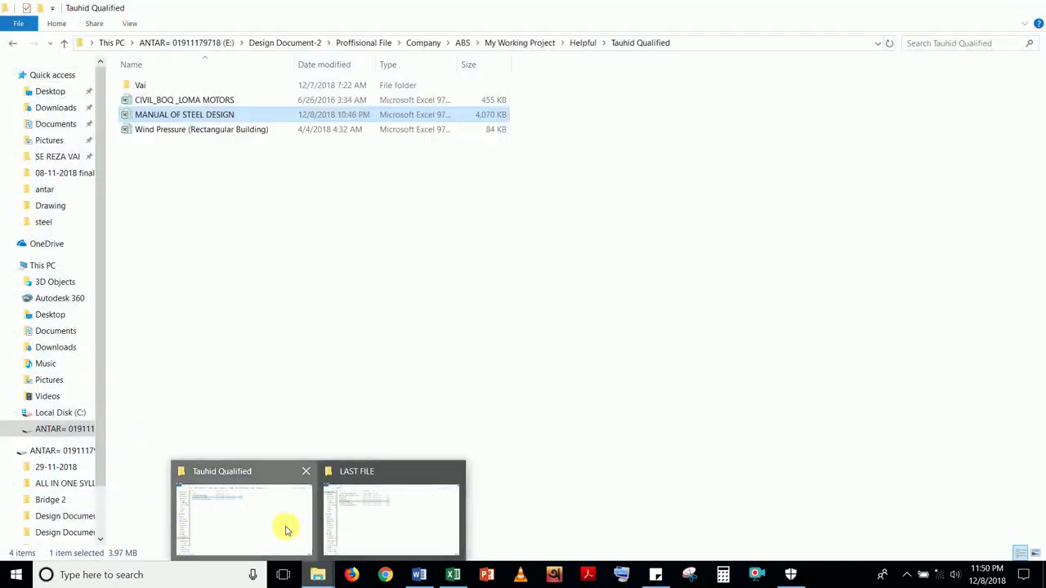
{"action": "left_click", "coordinate": [280, 535]}
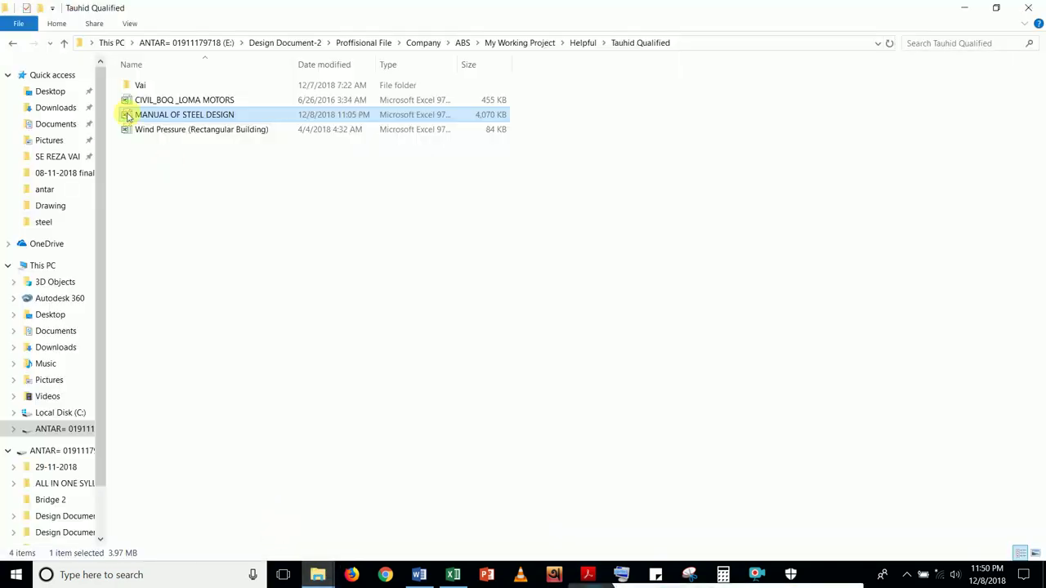
{"action": "left_click", "coordinate": [14, 46]}
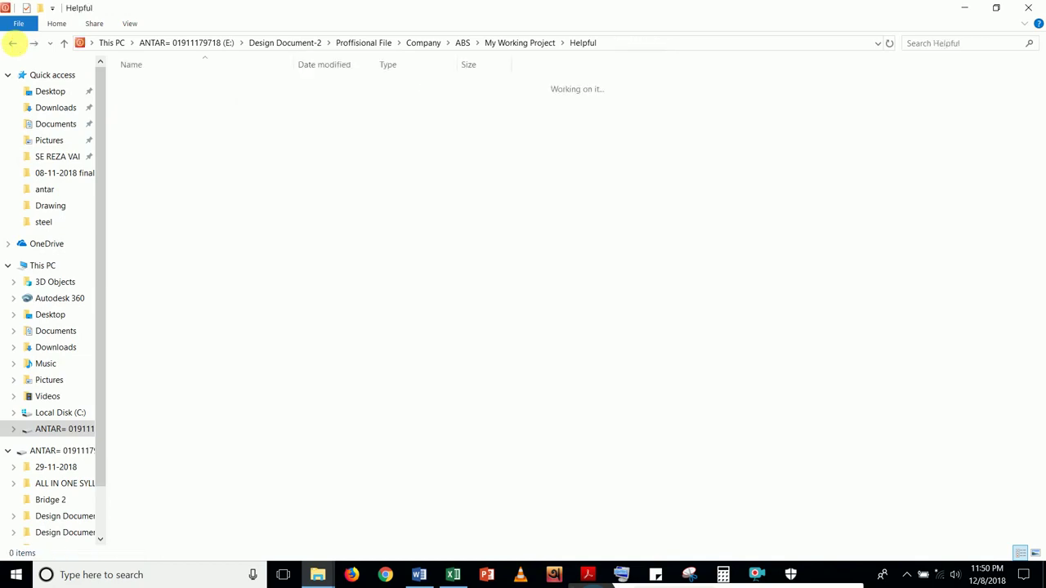
{"action": "left_click", "coordinate": [14, 46]}
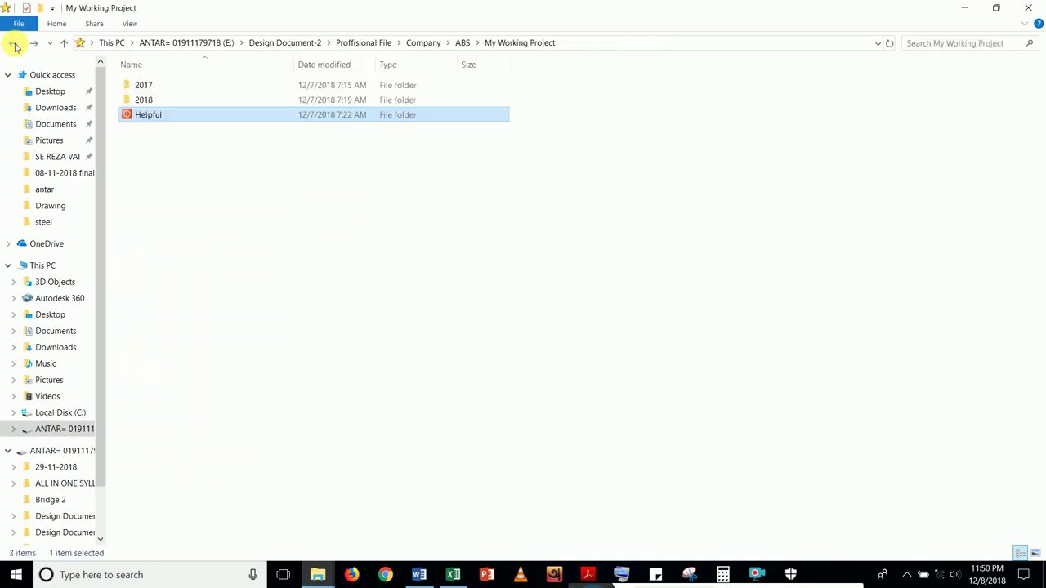
- Look in the D folder under 2018 for the project files and return to My Working Project
{"action": "left_click", "coordinate": [143, 102]}
{"action": "double_click", "coordinate": [143, 102]}
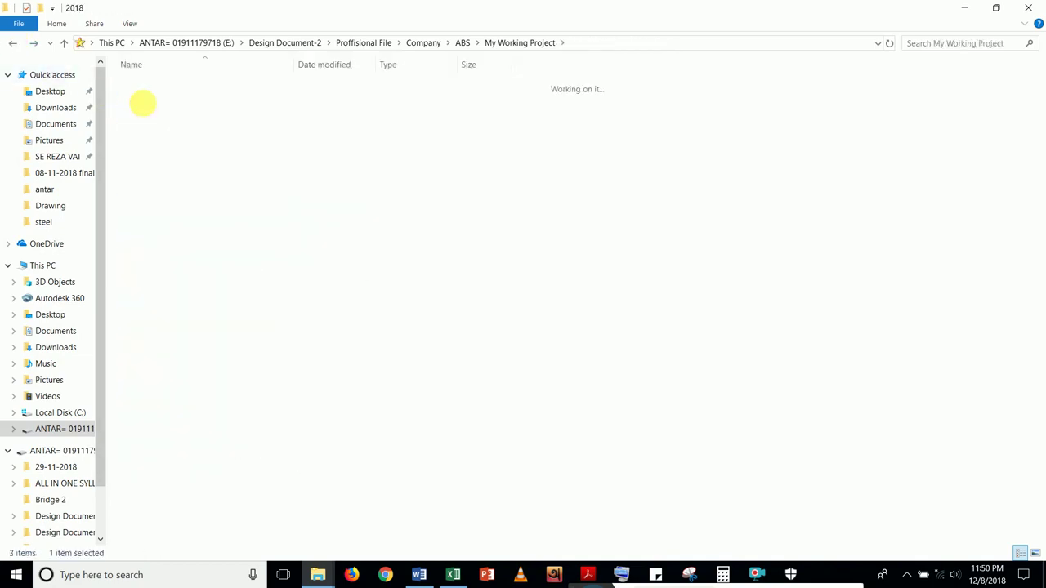
{"action": "left_click", "coordinate": [140, 131]}
{"action": "double_click", "coordinate": [140, 131]}
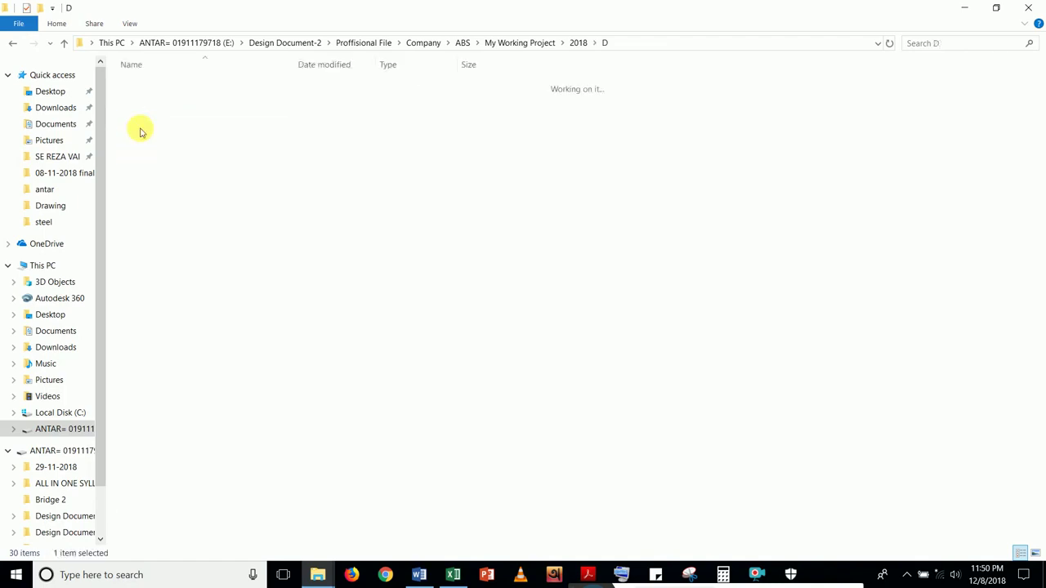
{"action": "left_click", "coordinate": [8, 45]}
{"action": "left_click", "coordinate": [10, 45]}
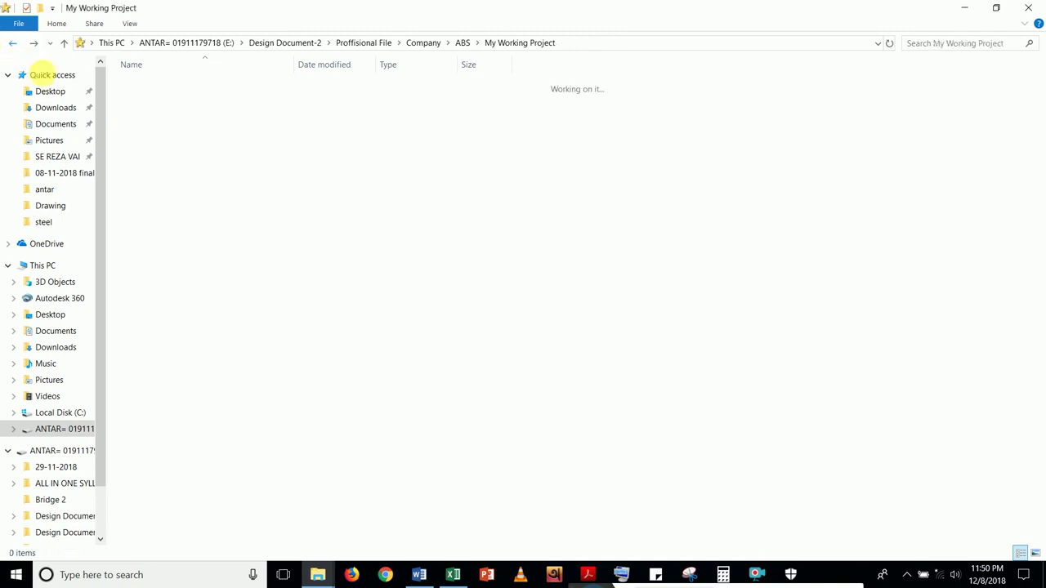
- Go back to the Company folder, open the T folder inside ABS, and look through its ABSL subfolder
{"action": "left_click", "coordinate": [154, 87]}
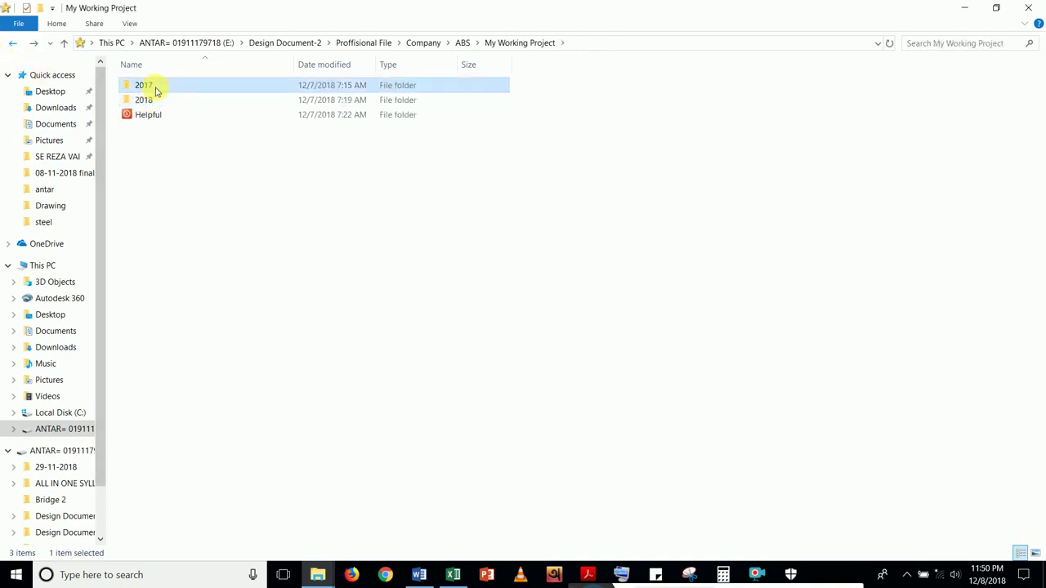
{"action": "left_click", "coordinate": [11, 43]}
{"action": "left_click", "coordinate": [12, 42]}
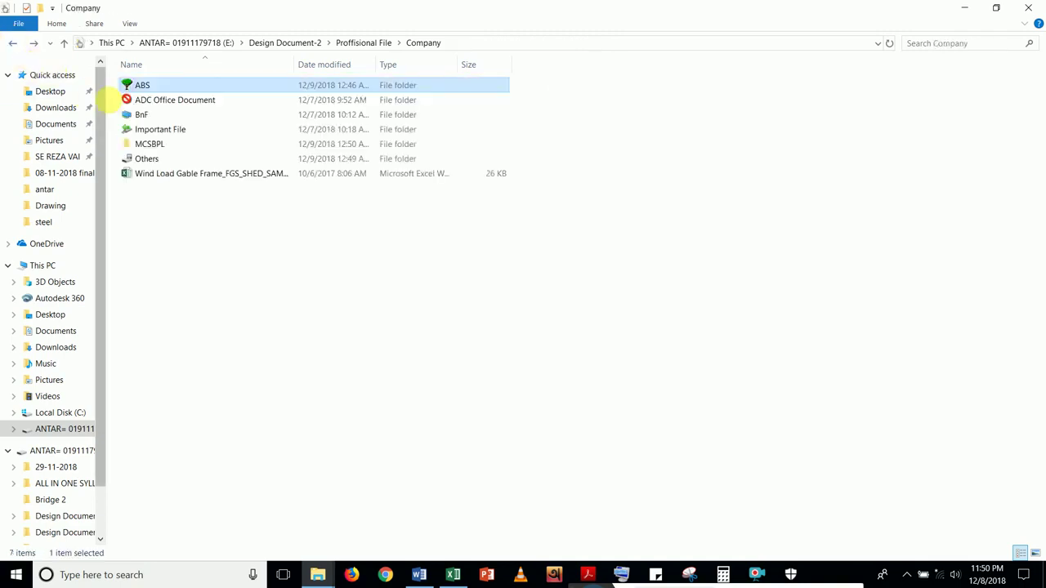
{"action": "double_click", "coordinate": [143, 87]}
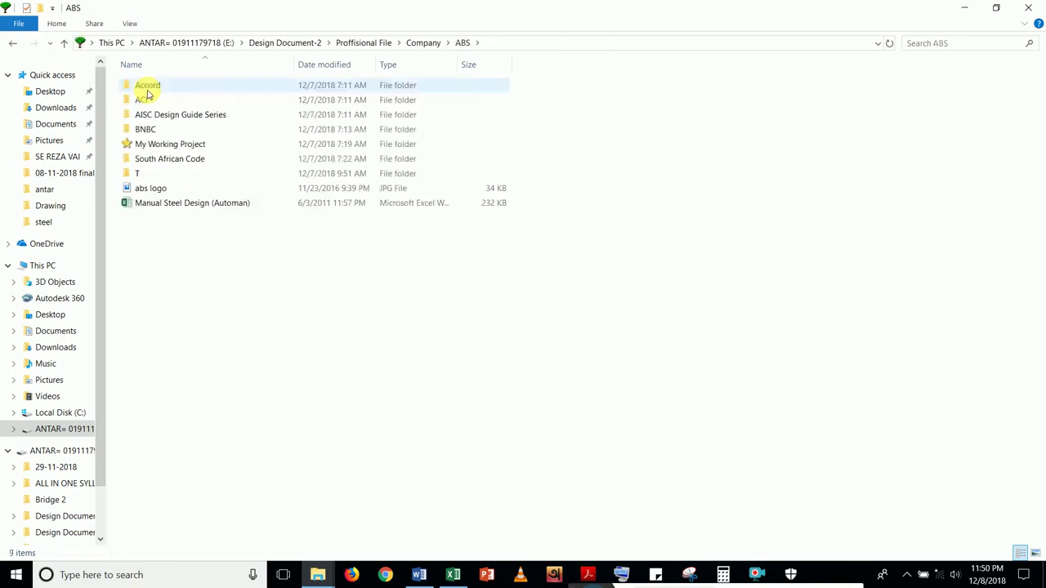
{"action": "left_click", "coordinate": [162, 149]}
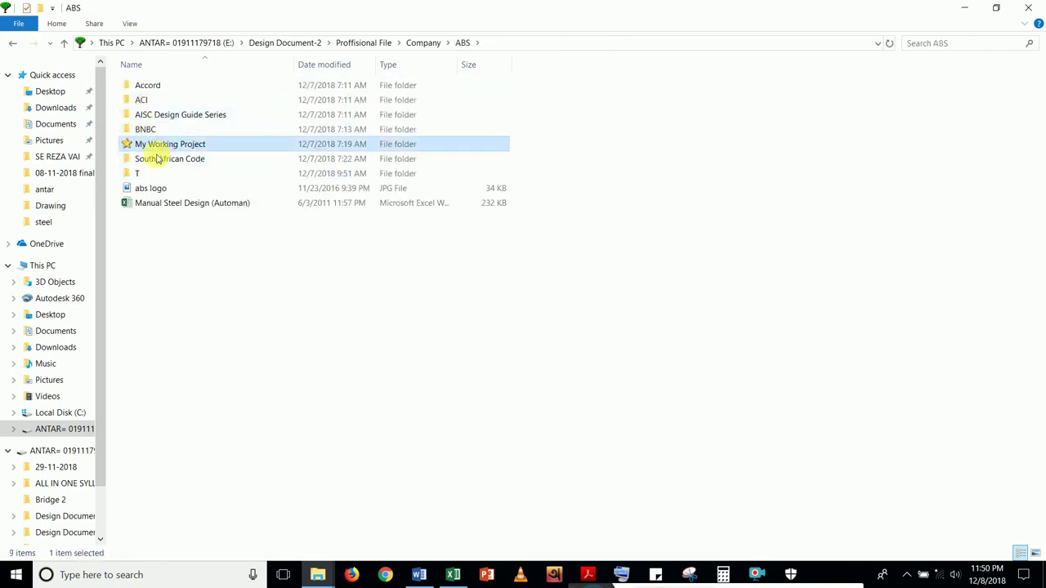
{"action": "double_click", "coordinate": [144, 172]}
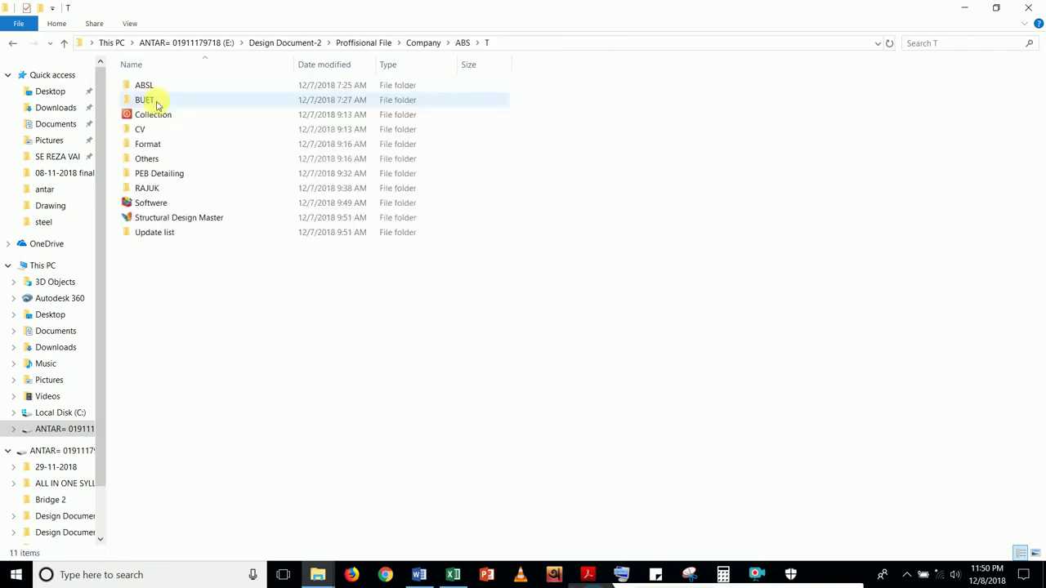
{"action": "double_click", "coordinate": [164, 89]}
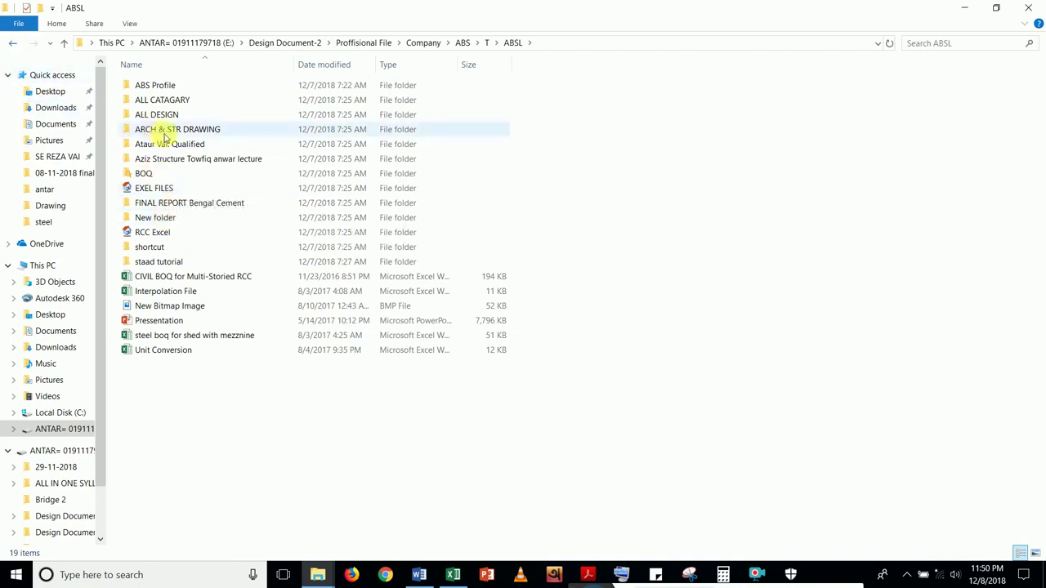
{"action": "left_click", "coordinate": [12, 43]}
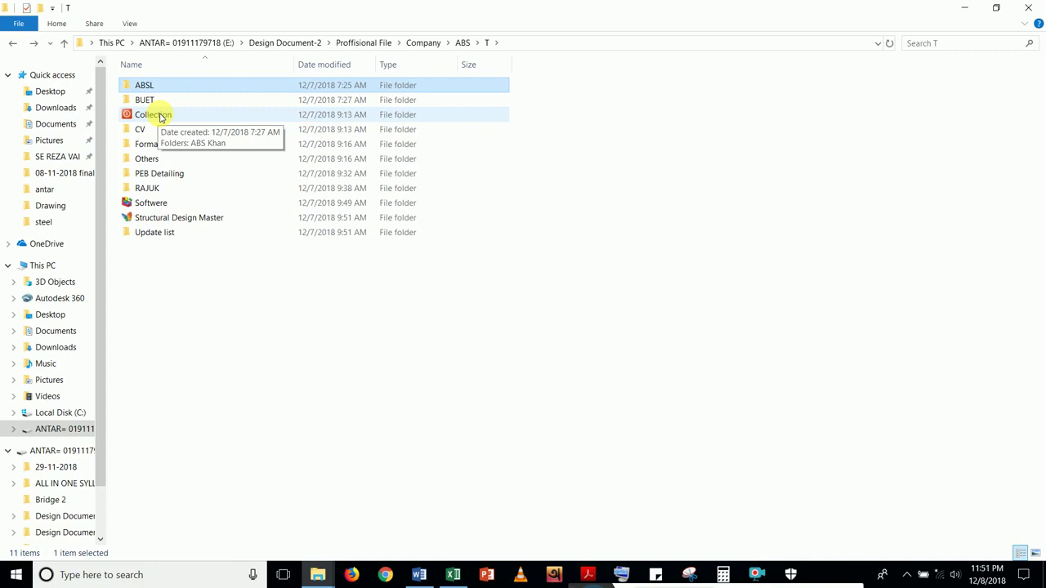
- Look inside the CV folder in T, and permanently delete that folder
{"action": "double_click", "coordinate": [149, 131]}
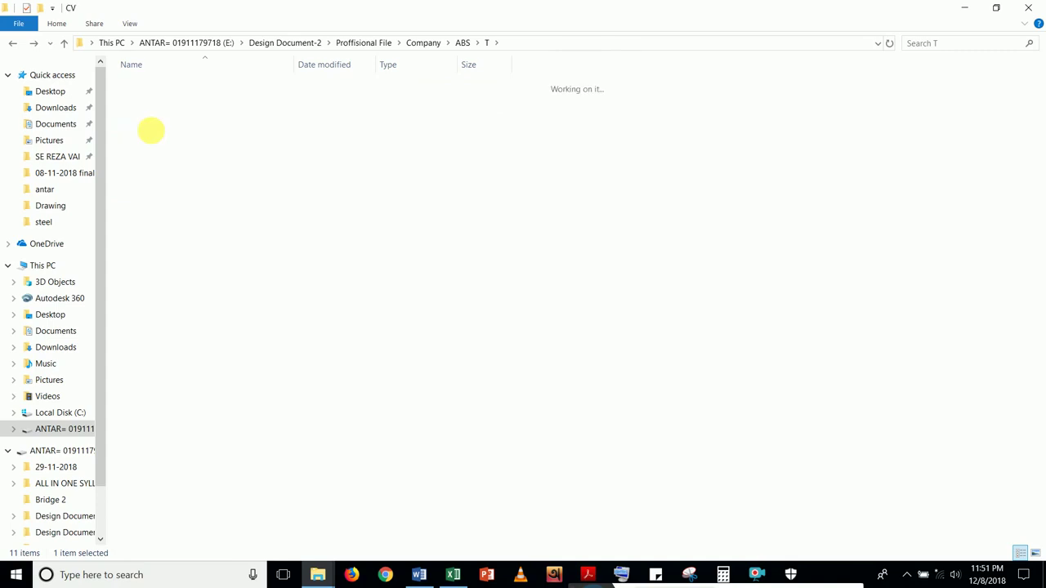
{"action": "left_click", "coordinate": [12, 45]}
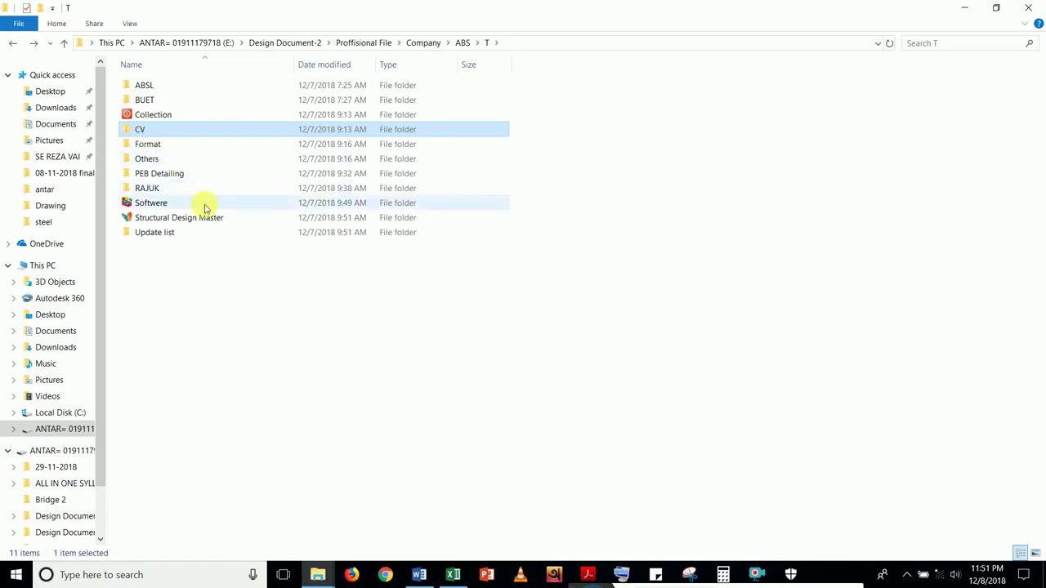
{"action": "key", "text": "shift+Delete"}
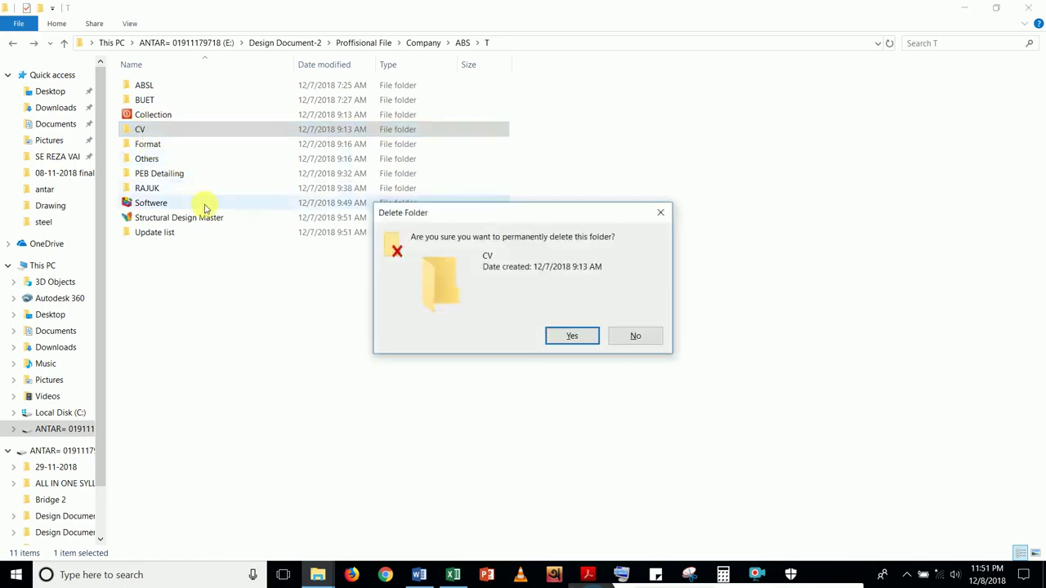
{"action": "key", "text": "Return"}
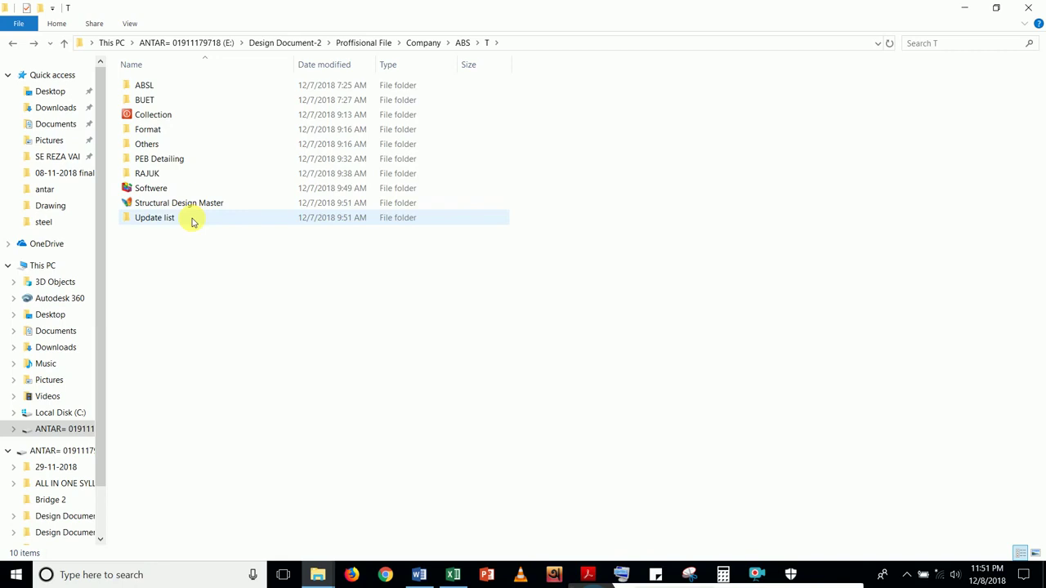
- Open the DEBONAIR GROUP project folder inside the D folder of Proposal Year-2017, located under Collection
{"action": "double_click", "coordinate": [161, 114]}
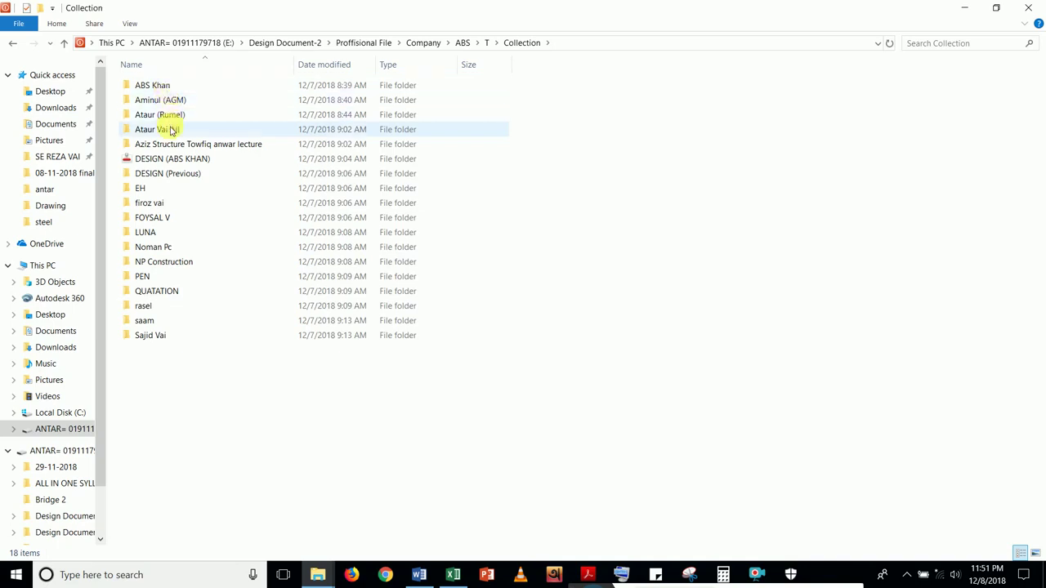
{"action": "double_click", "coordinate": [174, 131]}
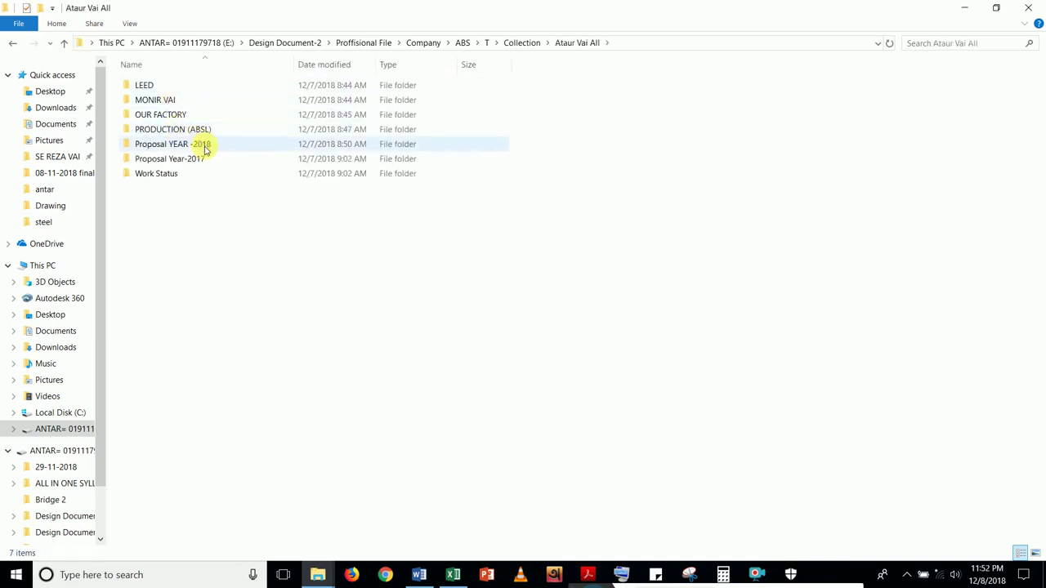
{"action": "double_click", "coordinate": [203, 158]}
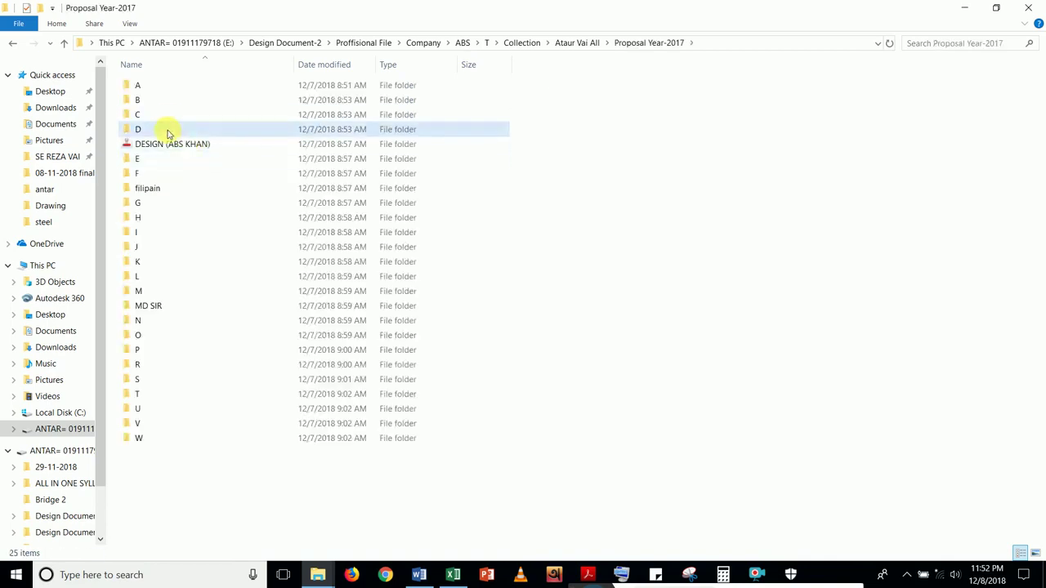
{"action": "double_click", "coordinate": [168, 131]}
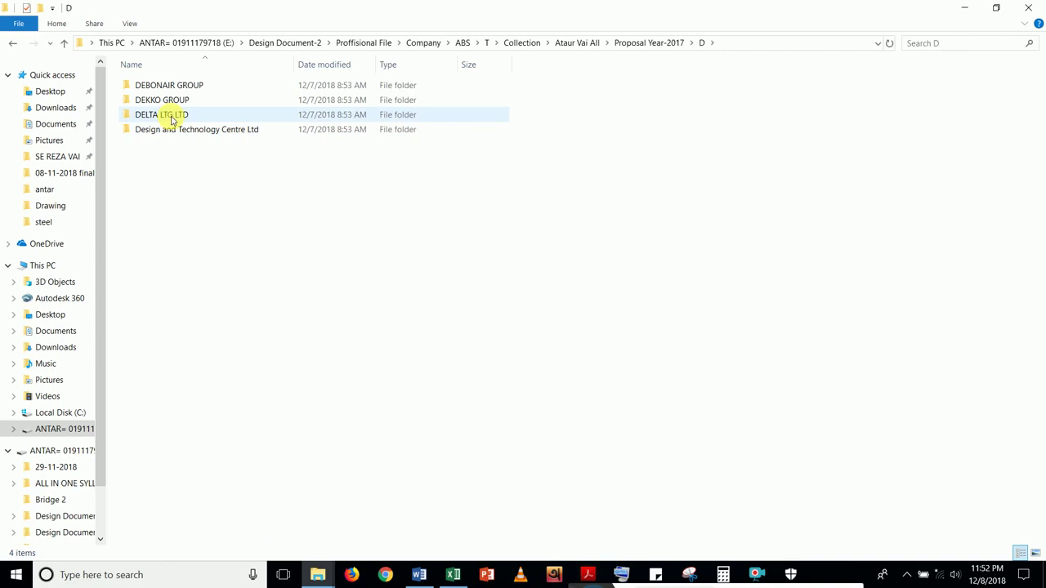
{"action": "double_click", "coordinate": [187, 87]}
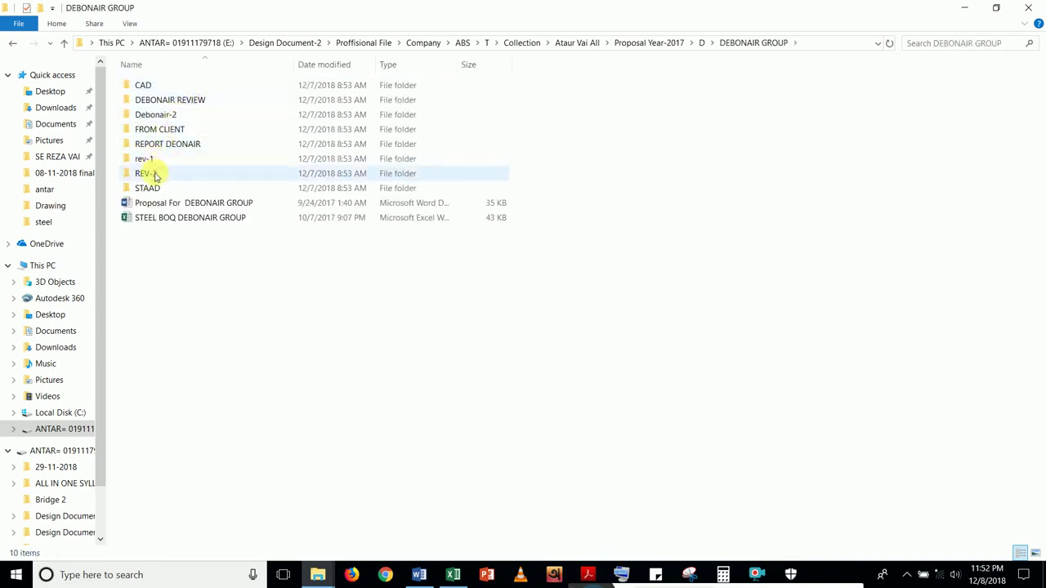
- Open the STAAD model DEBONAIR-46'_3D_FINAL DESIGN2 from the DEBONIAR final folder inside REV-2
{"action": "double_click", "coordinate": [155, 175]}
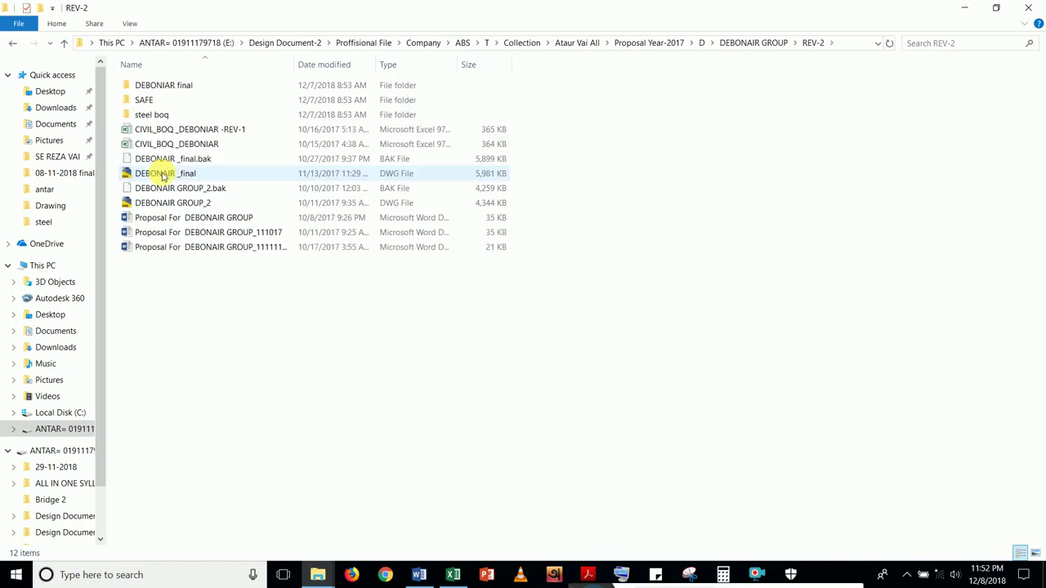
{"action": "left_click", "coordinate": [218, 85]}
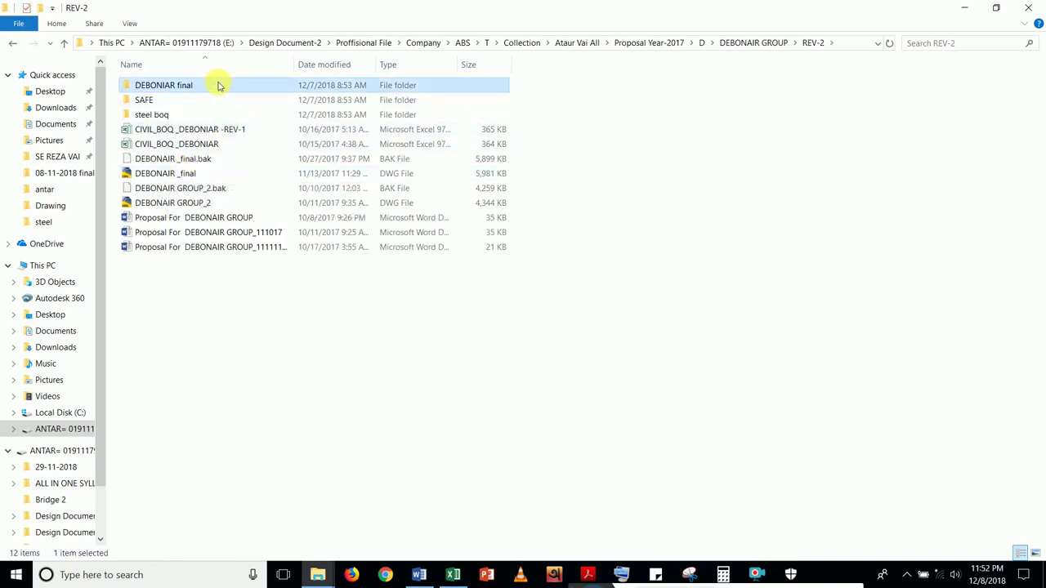
{"action": "double_click", "coordinate": [218, 85]}
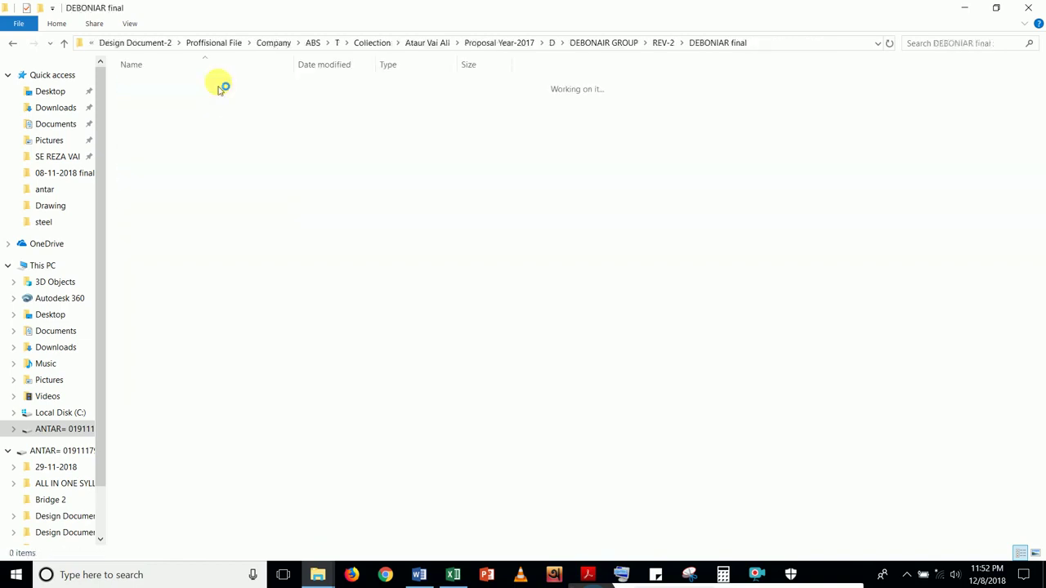
{"action": "scroll", "coordinate": [217, 244], "scroll_direction": "down", "scroll_amount": 11}
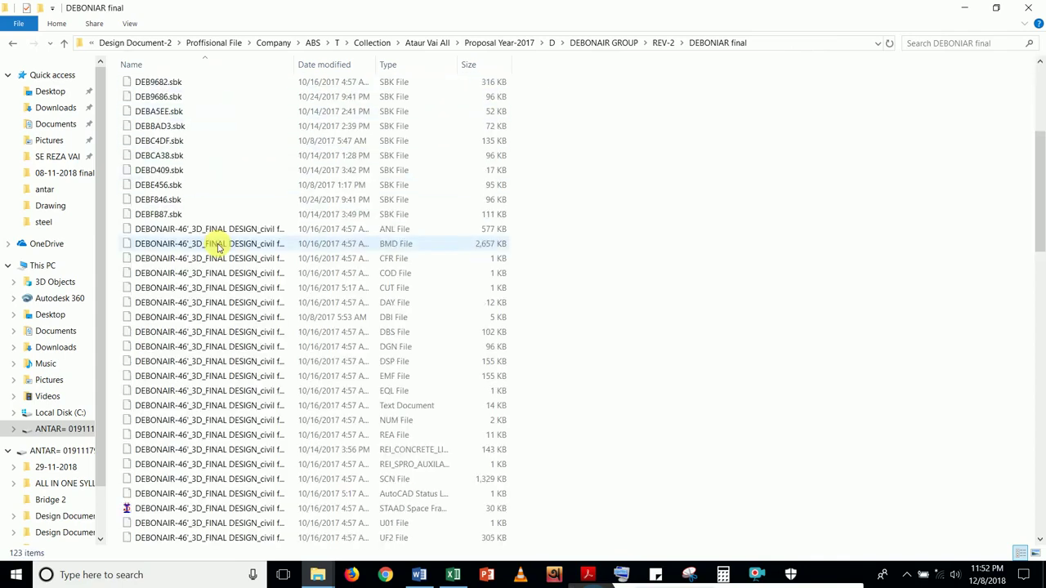
{"action": "scroll", "coordinate": [216, 244], "scroll_direction": "down", "scroll_amount": 18}
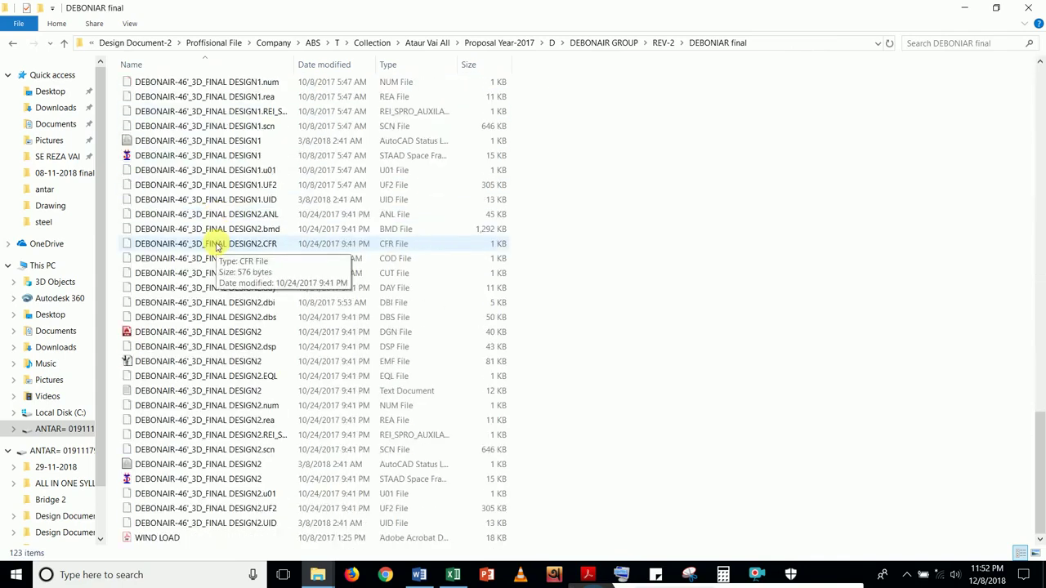
{"action": "left_click", "coordinate": [193, 481]}
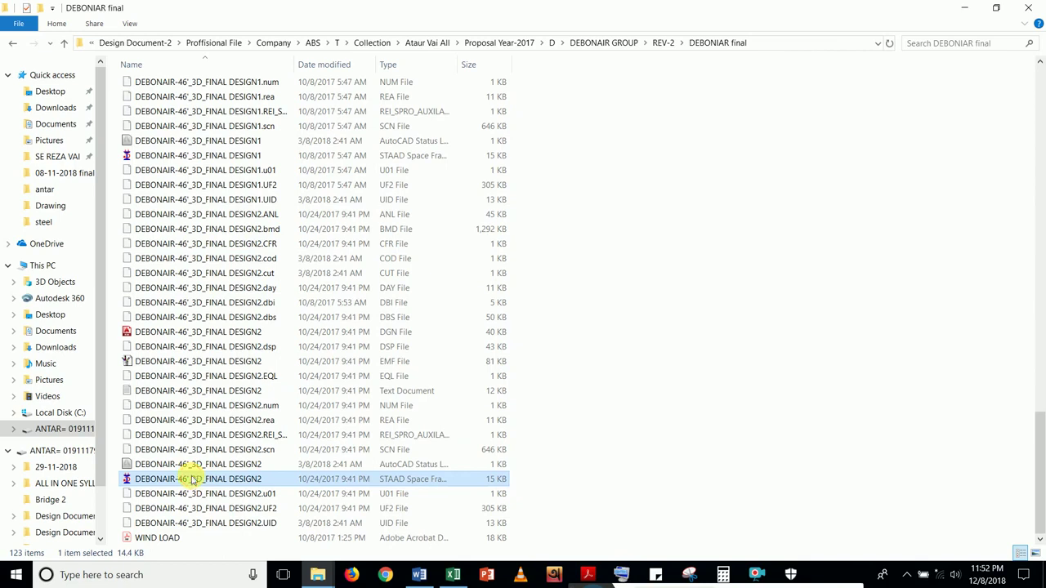
{"action": "double_click", "coordinate": [193, 480]}
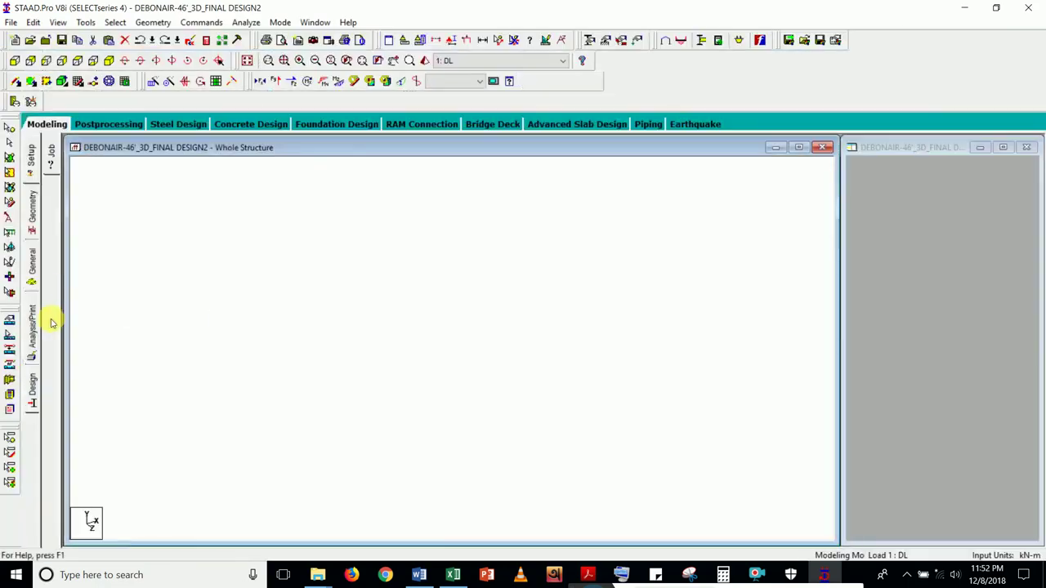
- Display the beam unity check ratios in Postprocessing and enlarge the whole-structure view to read them
{"action": "left_click", "coordinate": [116, 127]}
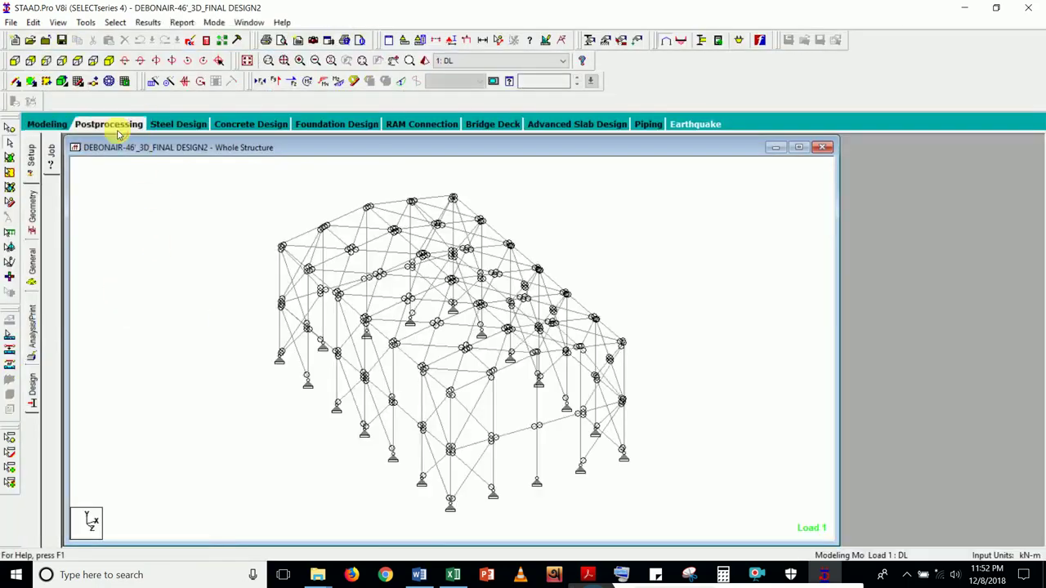
{"action": "left_click", "coordinate": [542, 387]}
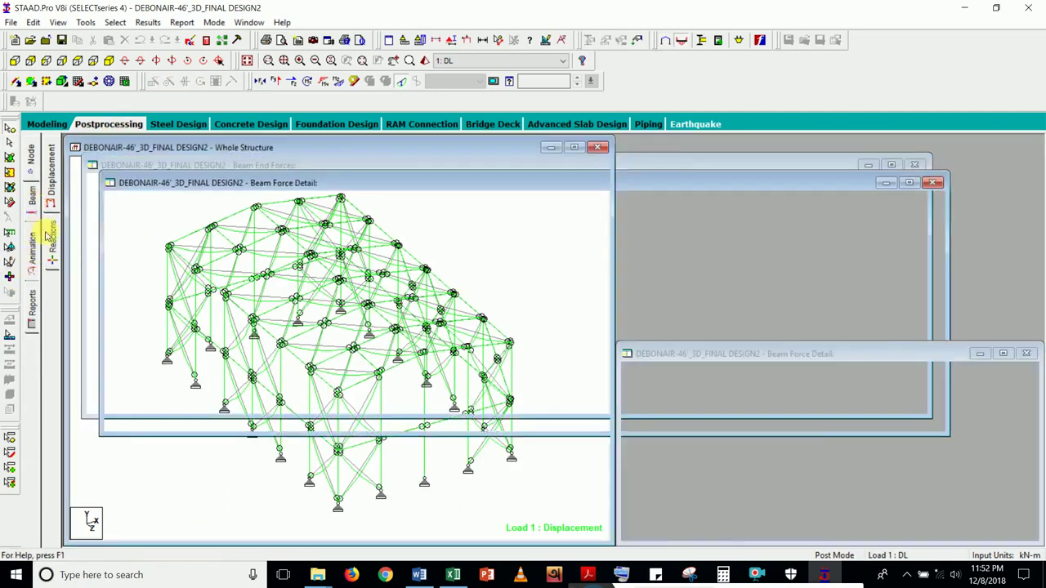
{"action": "left_click", "coordinate": [53, 276]}
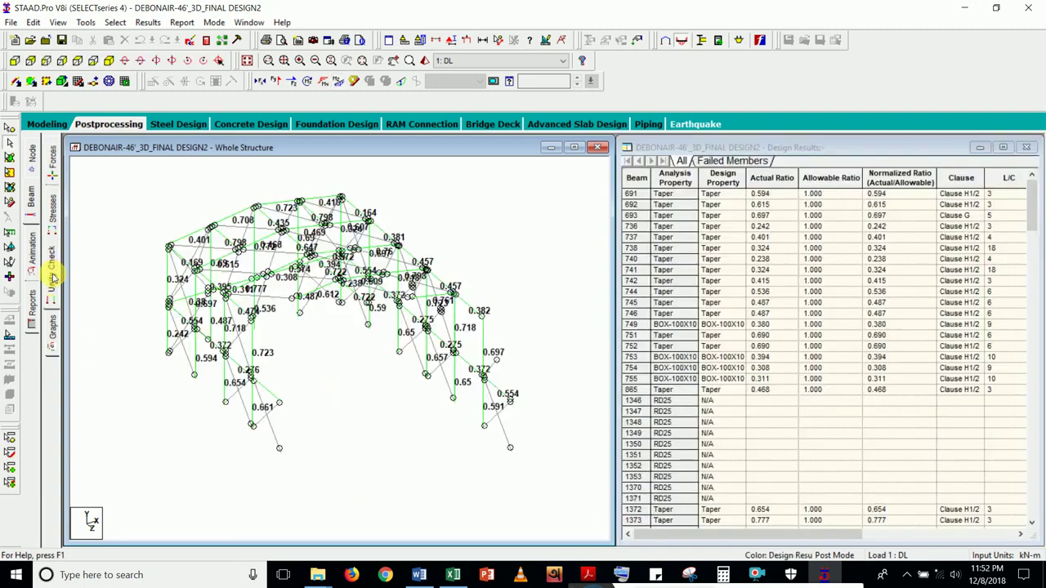
{"action": "left_click", "coordinate": [574, 148]}
{"action": "scroll", "coordinate": [499, 397], "scroll_direction": "up", "scroll_amount": 5}
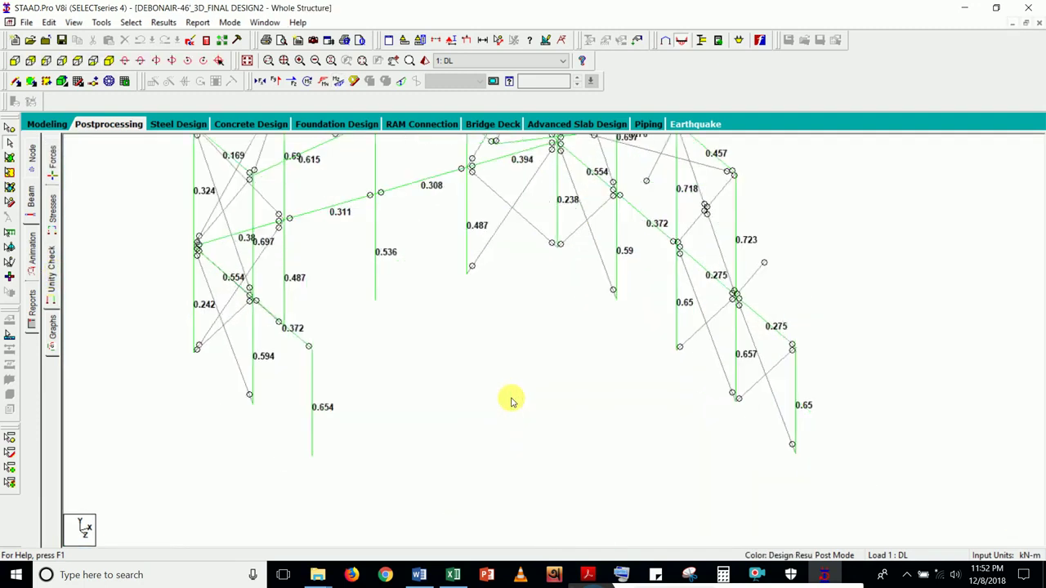
{"action": "scroll", "coordinate": [479, 362], "scroll_direction": "down", "scroll_amount": 3}
{"action": "middle_click_drag", "start_coordinate": [479, 362], "coordinate": [303, 327]}
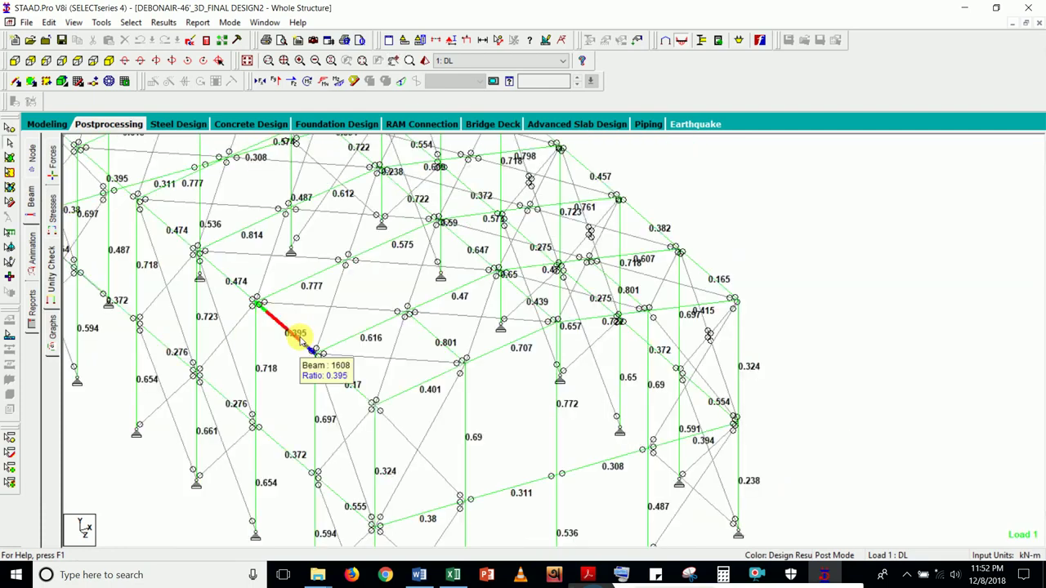
- Examine the steel design results and deflection of tapered rafter beam 1435, then close its details
{"action": "double_click", "coordinate": [305, 285]}
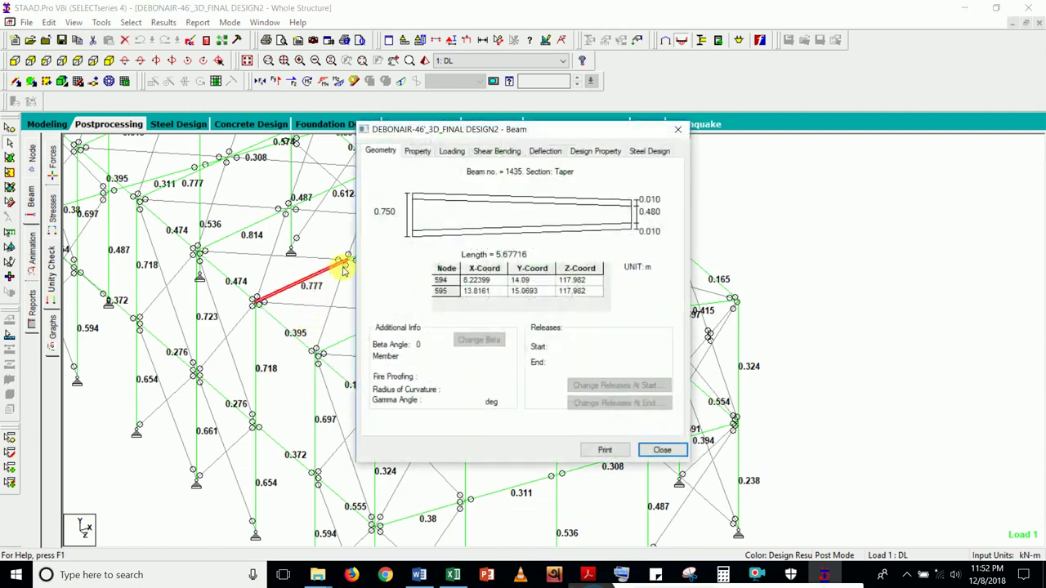
{"action": "left_click", "coordinate": [649, 151]}
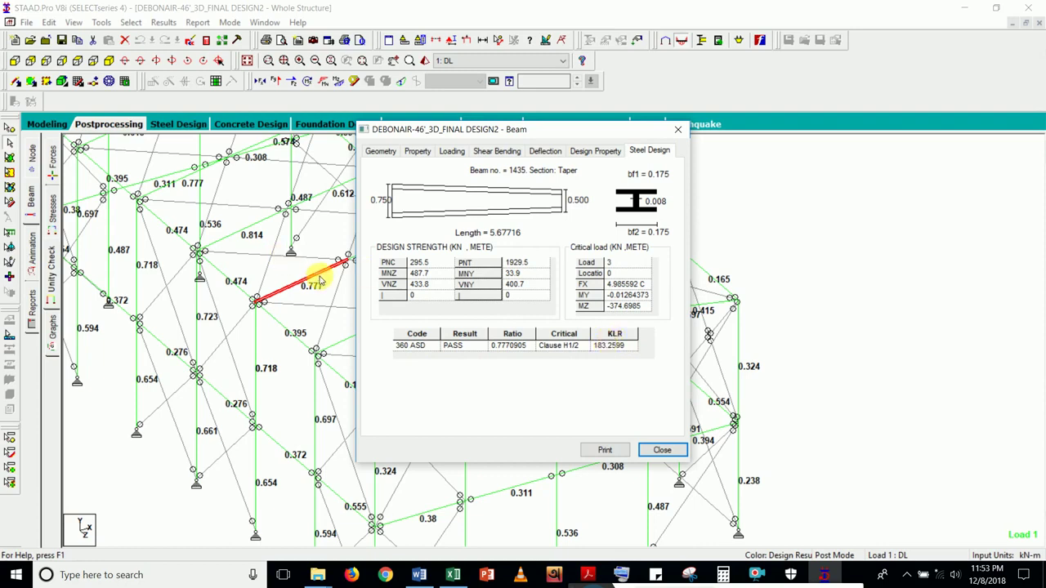
{"action": "mouse_move", "coordinate": [321, 281]}
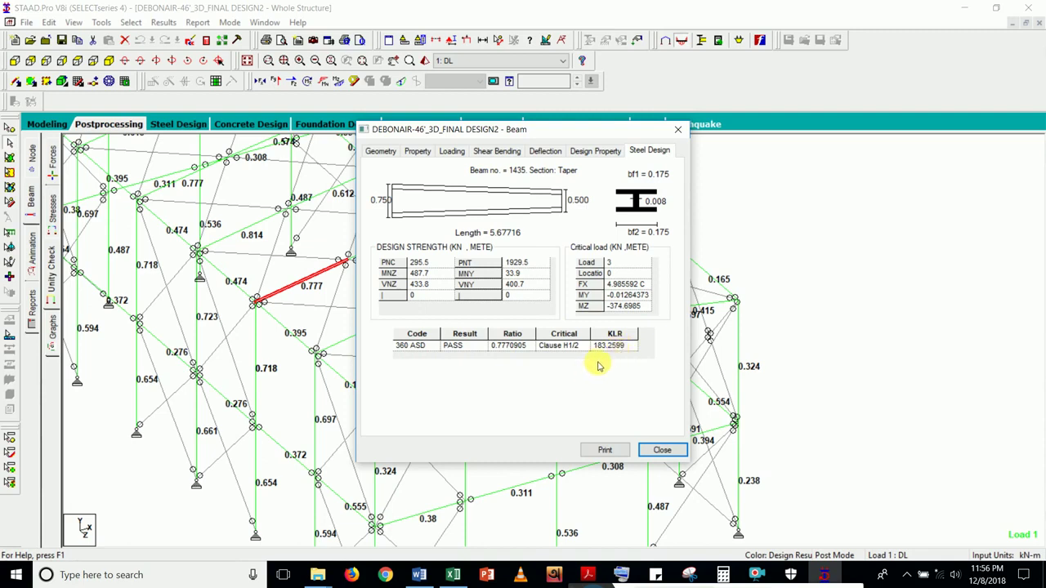
{"action": "left_click", "coordinate": [550, 150]}
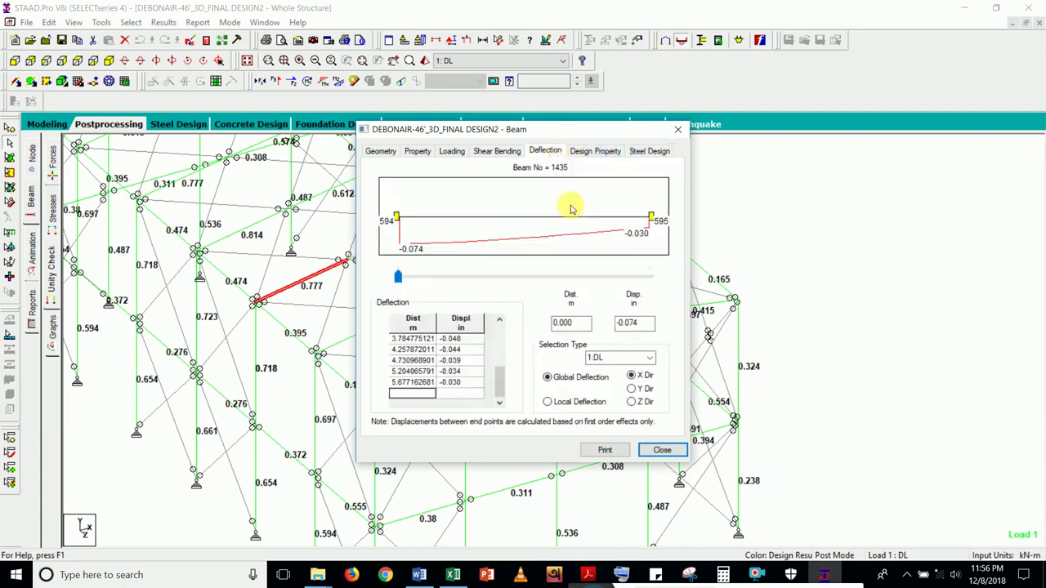
{"action": "left_click", "coordinate": [642, 151]}
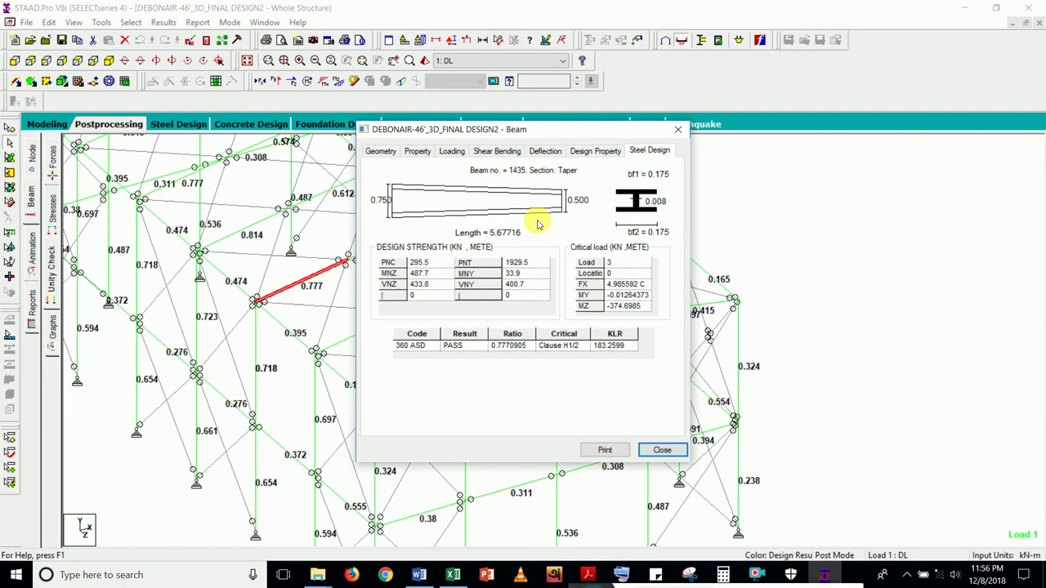
{"action": "left_click", "coordinate": [681, 130]}
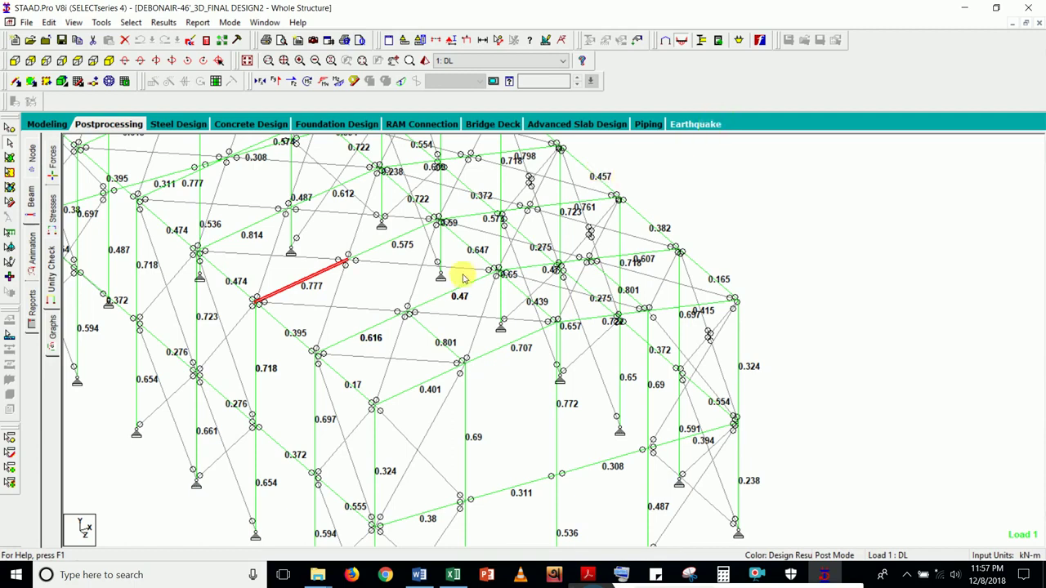
{"action": "scroll", "coordinate": [472, 285], "scroll_direction": "down", "scroll_amount": 1}
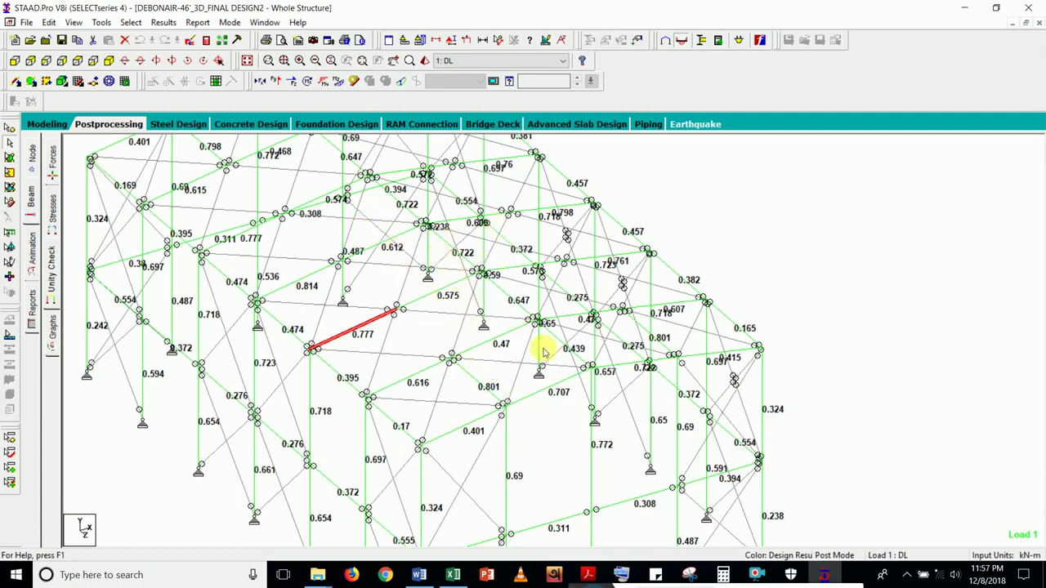
{"action": "mouse_move", "coordinate": [562, 384]}
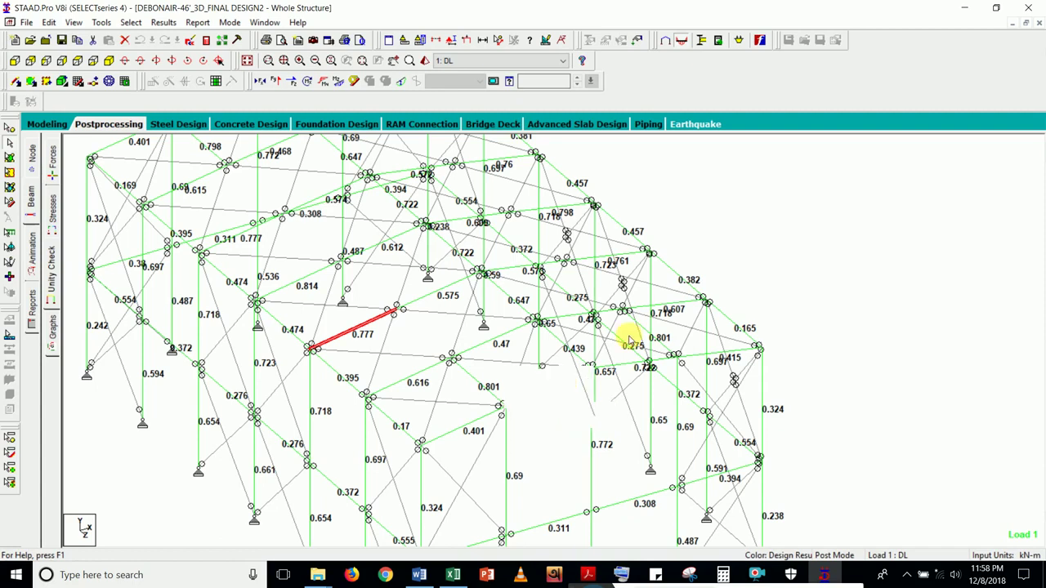
- Return to Modeling mode, run the analysis, and continue to Post Processing Mode
{"action": "left_click", "coordinate": [51, 125]}
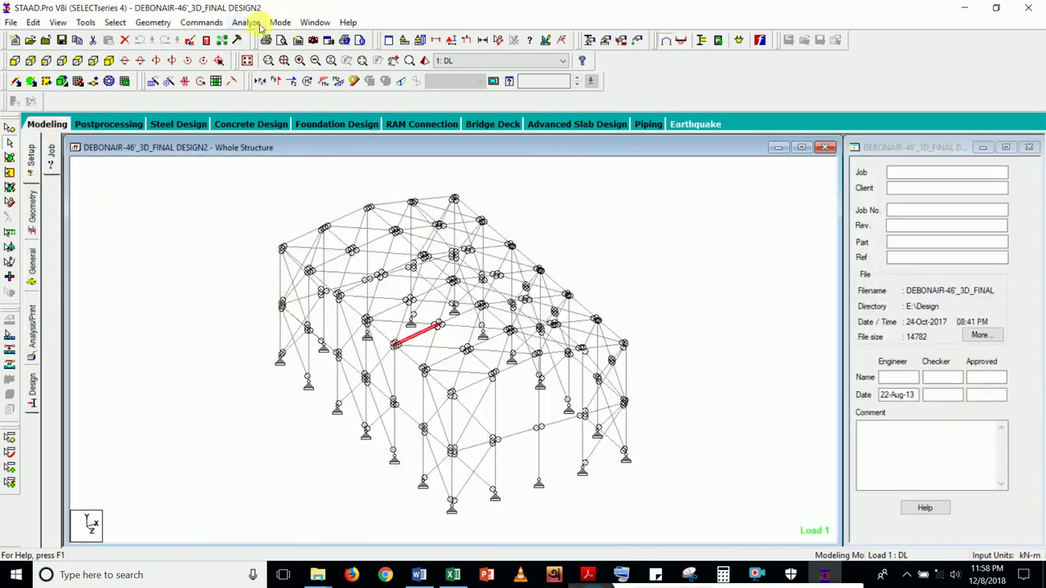
{"action": "left_click", "coordinate": [246, 22]}
{"action": "left_click", "coordinate": [274, 38]}
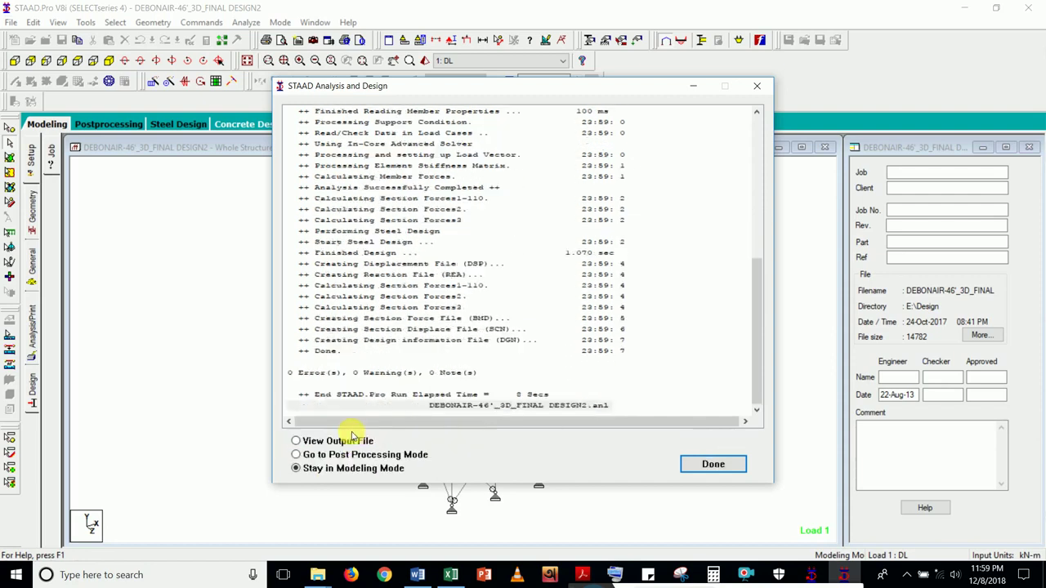
{"action": "left_click", "coordinate": [354, 458]}
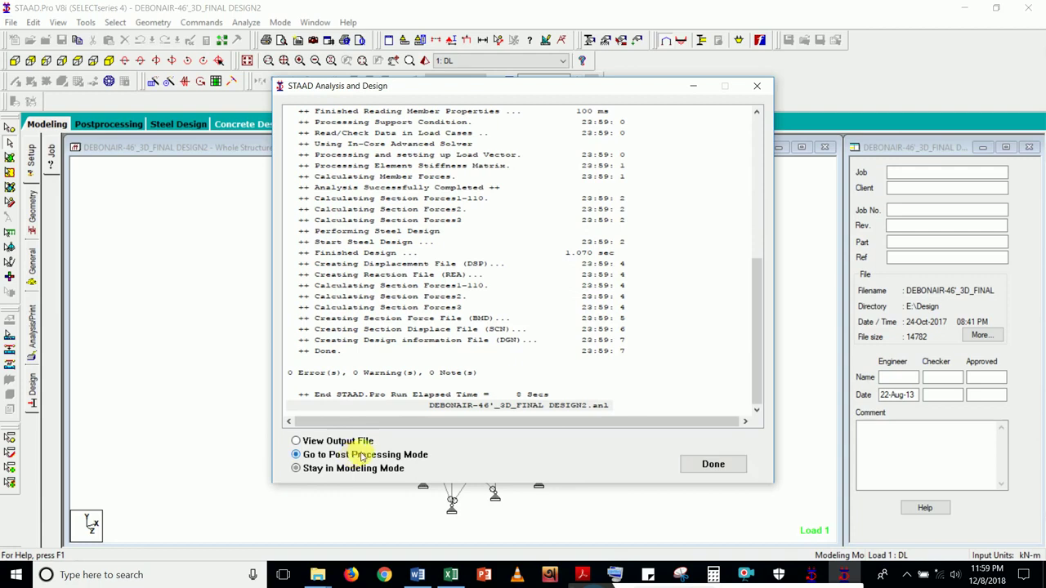
{"action": "left_click", "coordinate": [711, 464]}
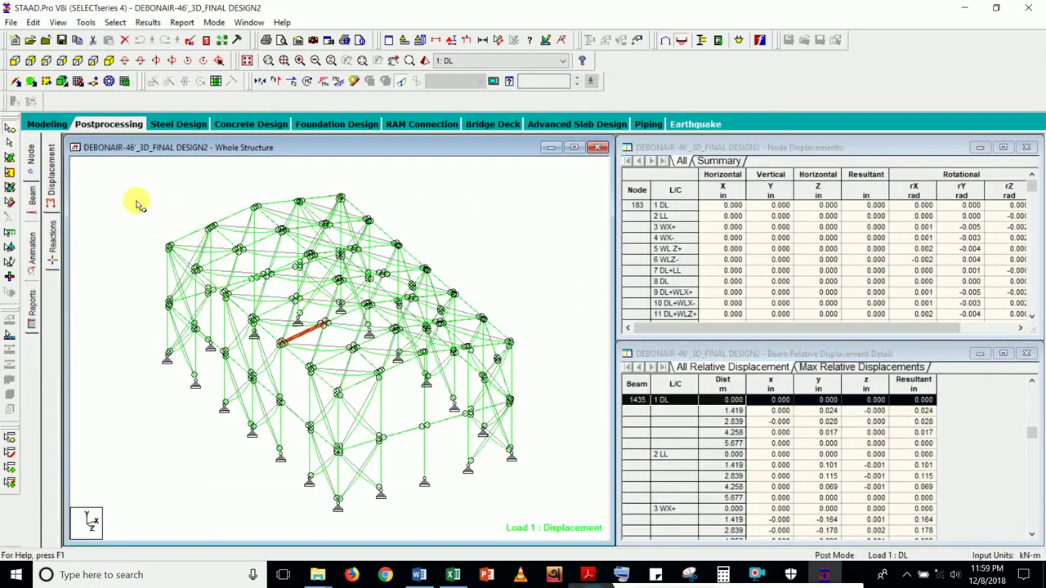
- Check the unity ratios of all beams from the new analysis in a maximized whole-structure view
{"action": "left_click", "coordinate": [33, 196]}
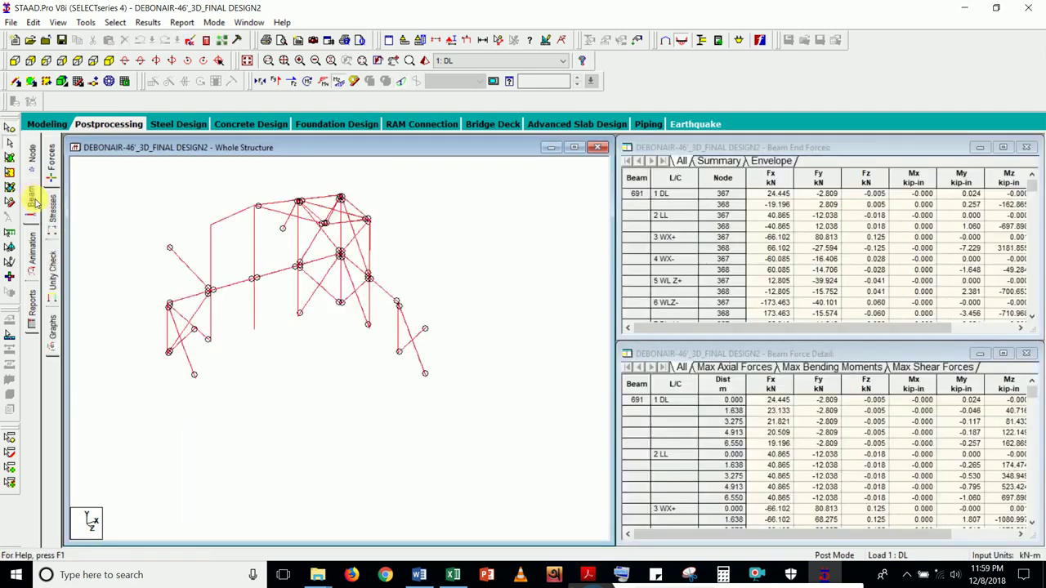
{"action": "left_click", "coordinate": [54, 275]}
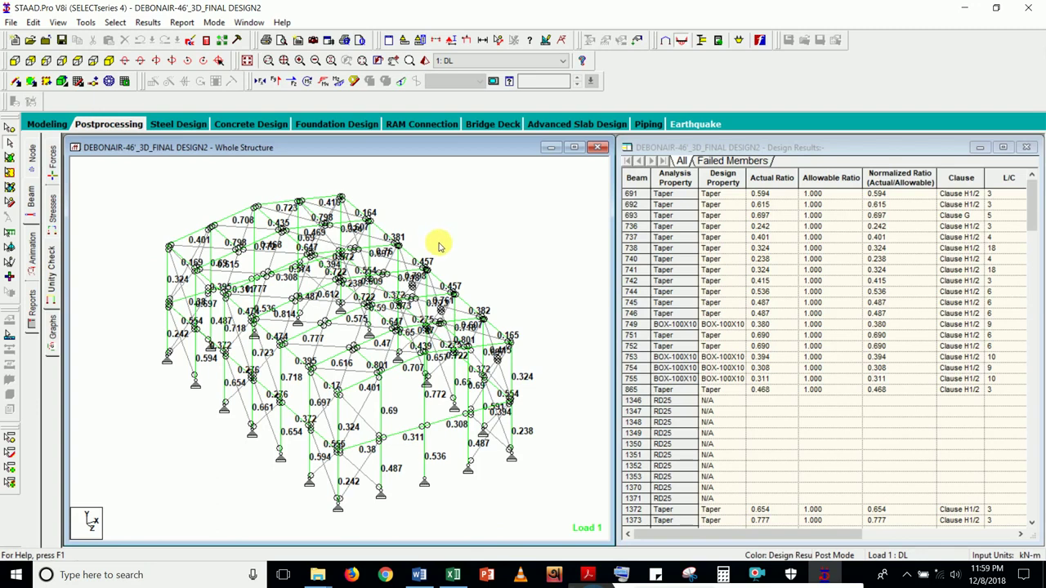
{"action": "left_click", "coordinate": [575, 147]}
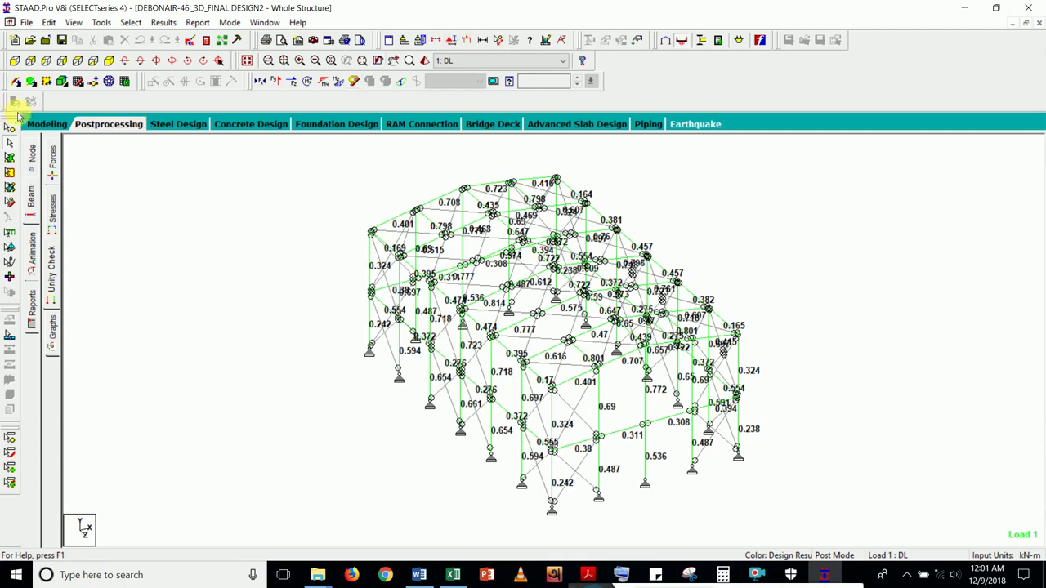
- Open the first tapered section's properties in Modeling mode and set its depth at the start node to 0.2 m
{"action": "left_click", "coordinate": [46, 123]}
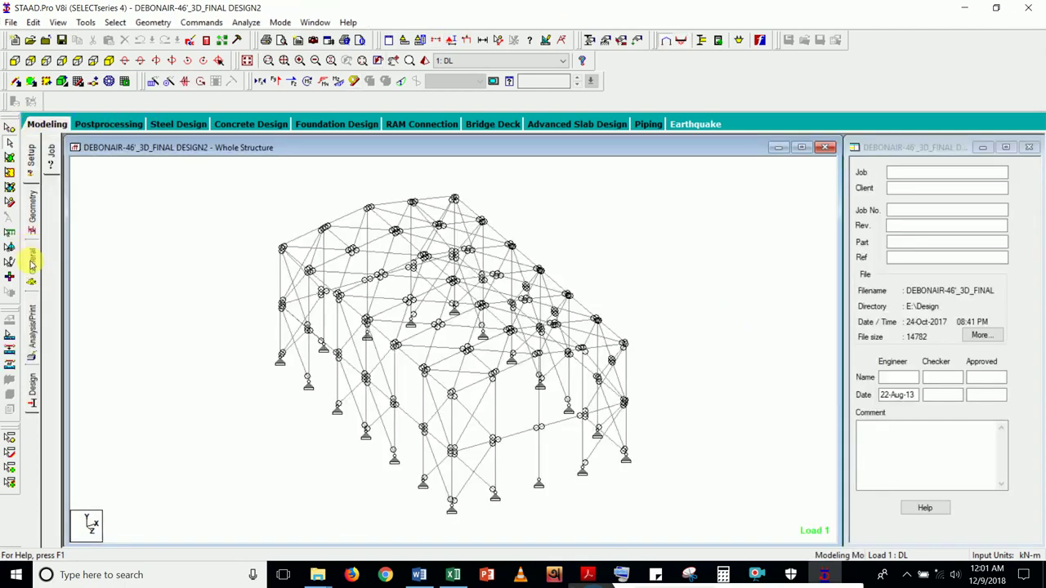
{"action": "left_click", "coordinate": [31, 261]}
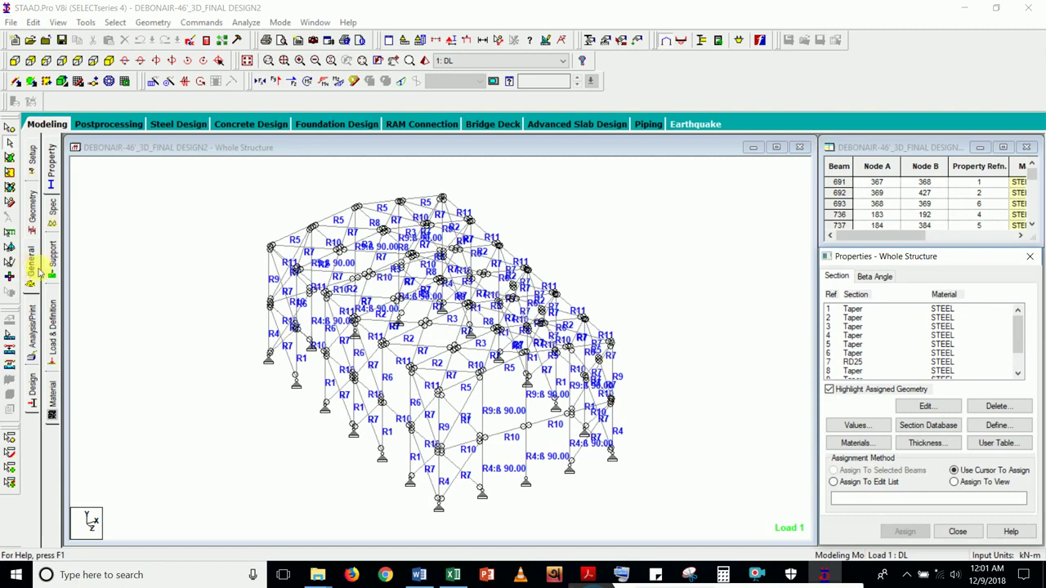
{"action": "left_click", "coordinate": [584, 206]}
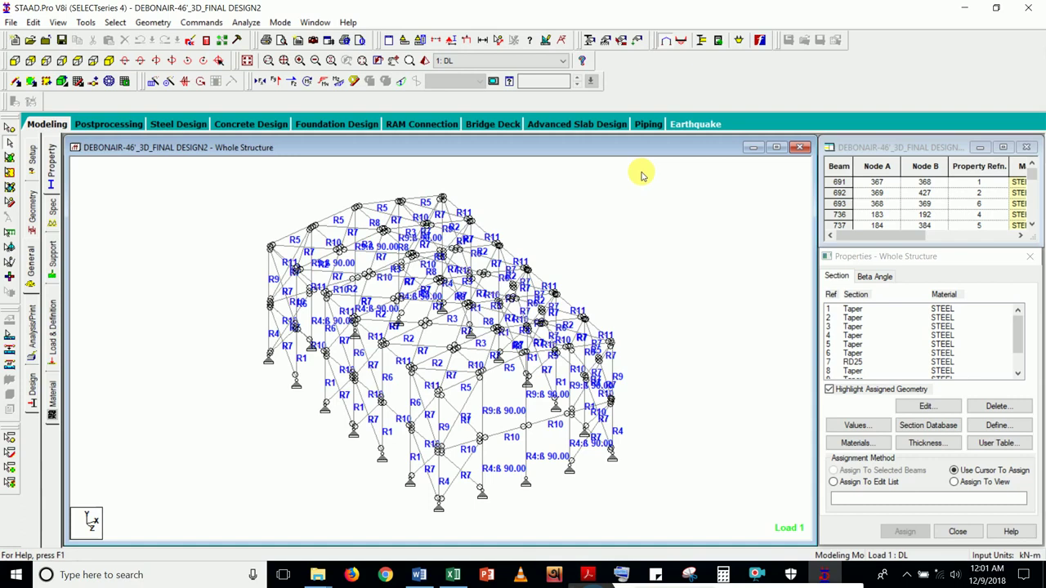
{"action": "left_click", "coordinate": [873, 309]}
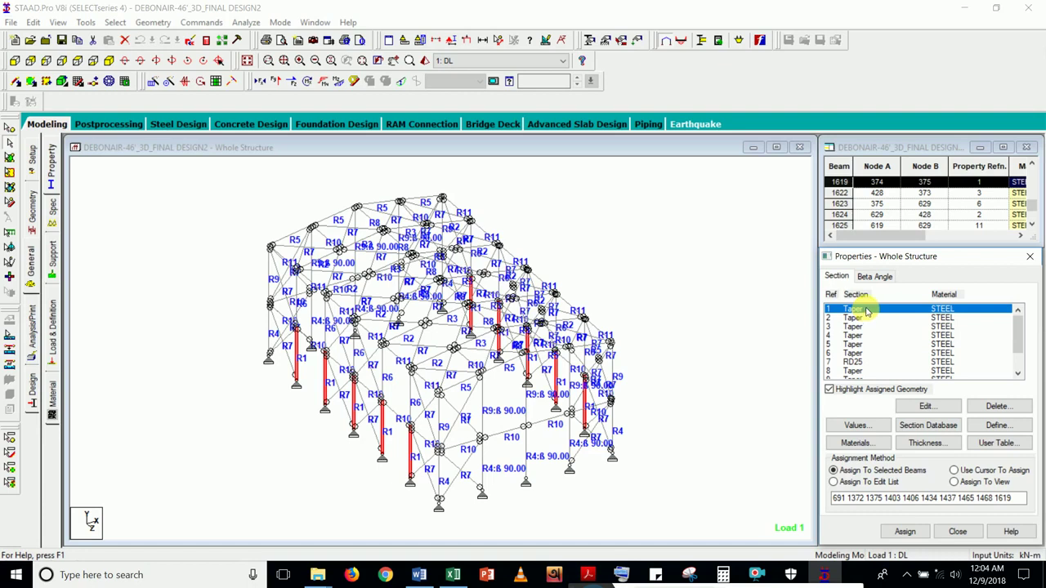
{"action": "double_click", "coordinate": [864, 309]}
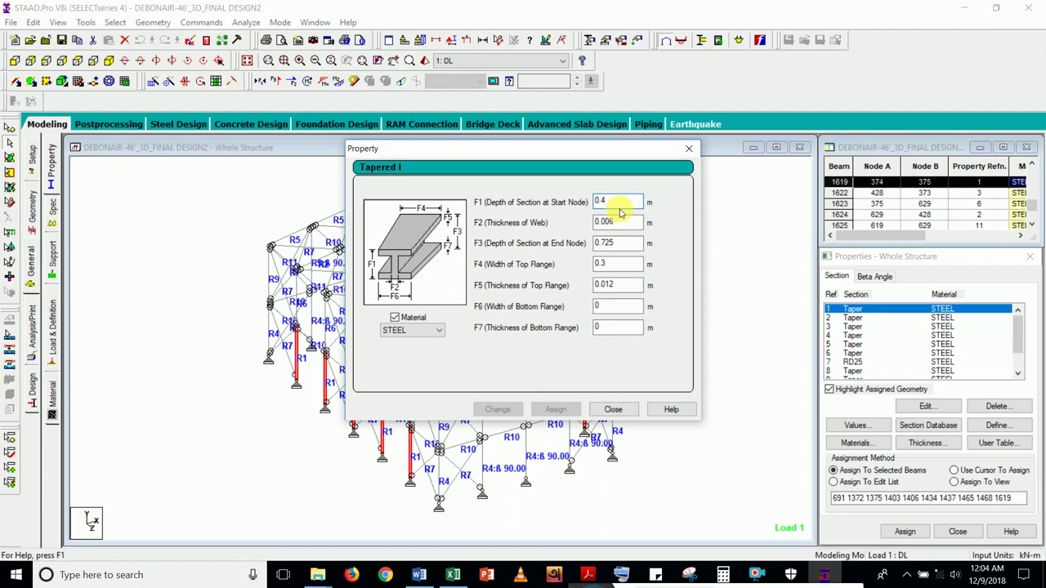
{"action": "key", "text": "BackSpace"}
{"action": "type", "text": "2"}
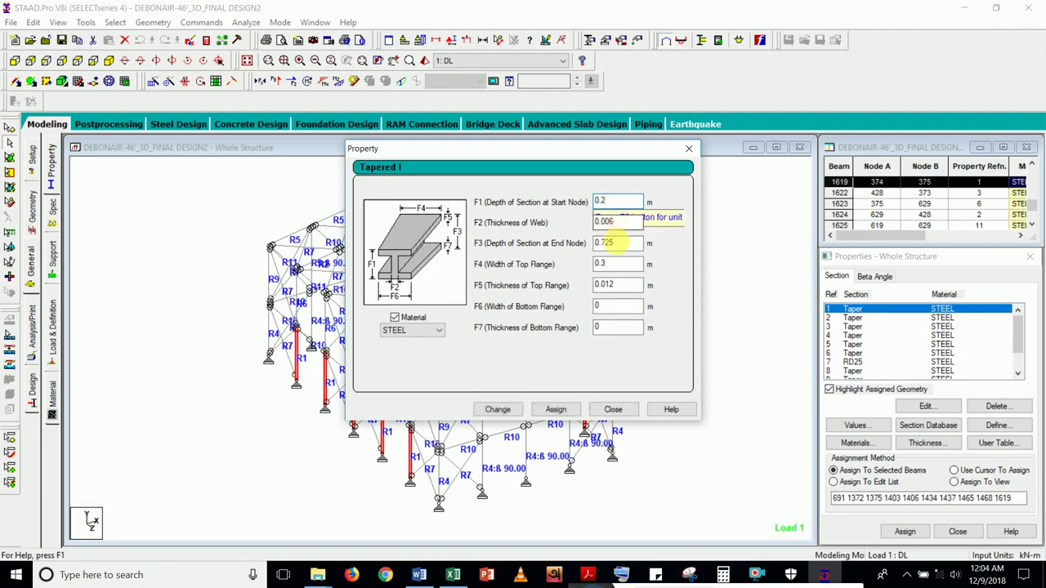
- Set the first tapered section's end-node depth to 0.3 m, apply the change, delete the old result files and close the section properties
{"action": "left_click", "coordinate": [619, 243]}
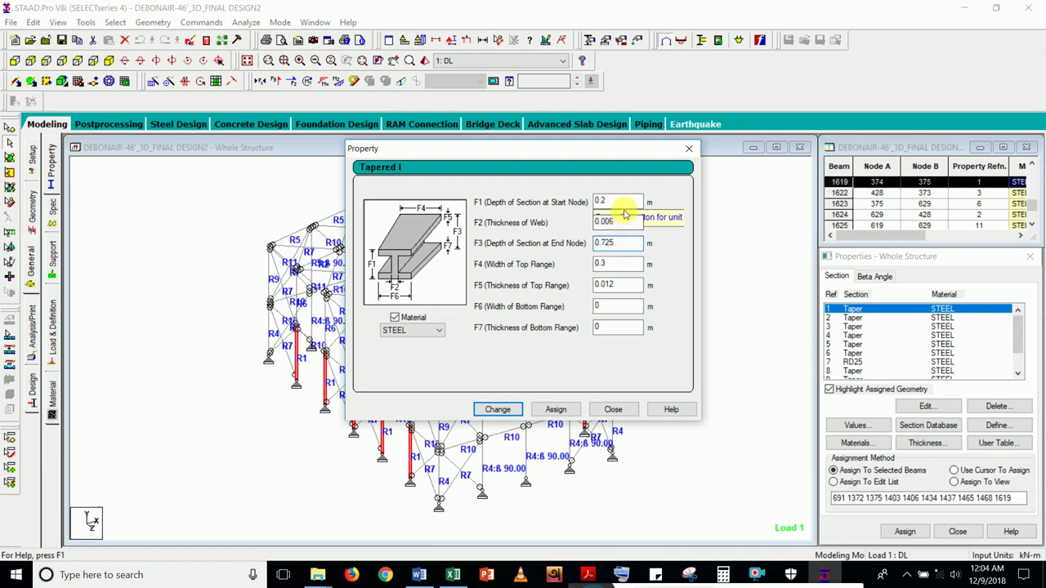
{"action": "left_click", "coordinate": [616, 242]}
{"action": "key", "text": "BackSpace"}
{"action": "key", "text": "BackSpace"}
{"action": "key", "text": "BackSpace"}
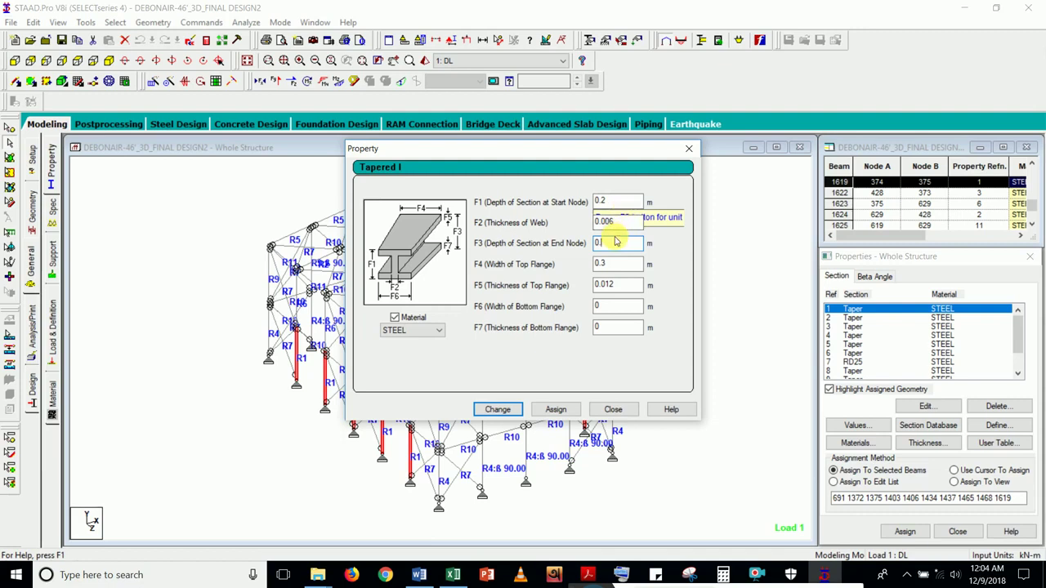
{"action": "type", "text": "3"}
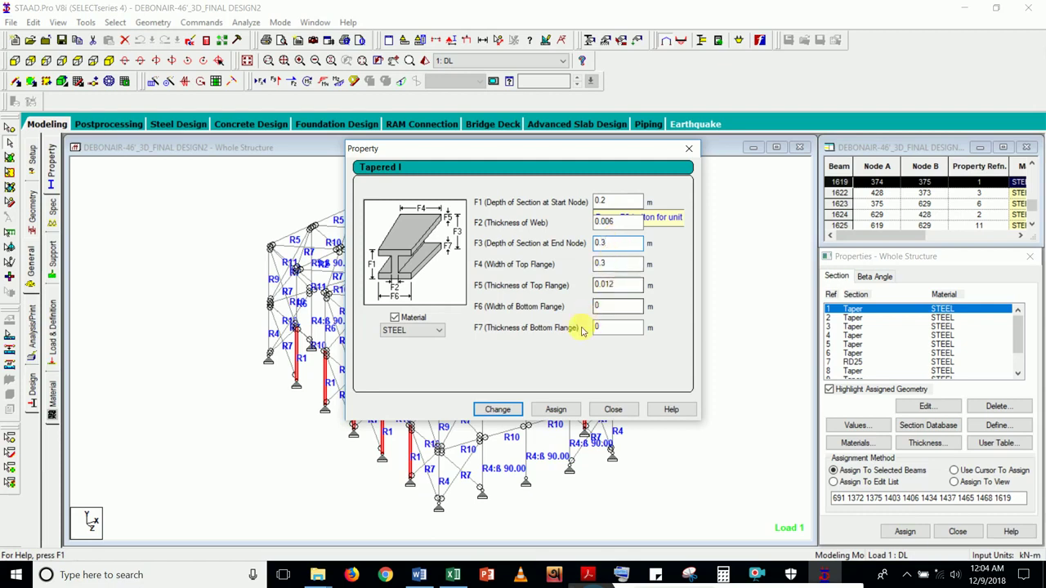
{"action": "left_click", "coordinate": [498, 411]}
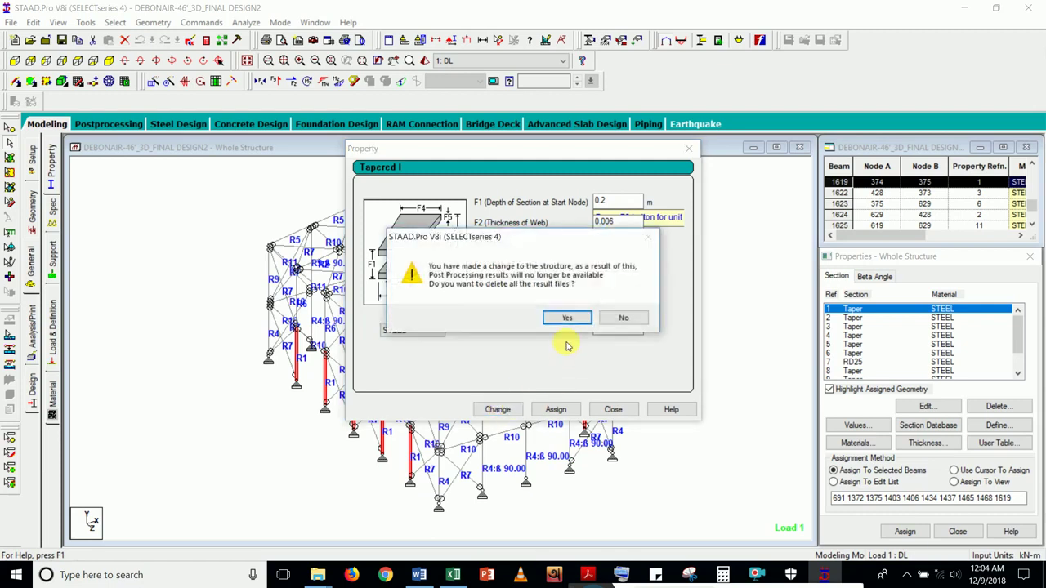
{"action": "left_click", "coordinate": [568, 318]}
{"action": "left_click", "coordinate": [613, 409]}
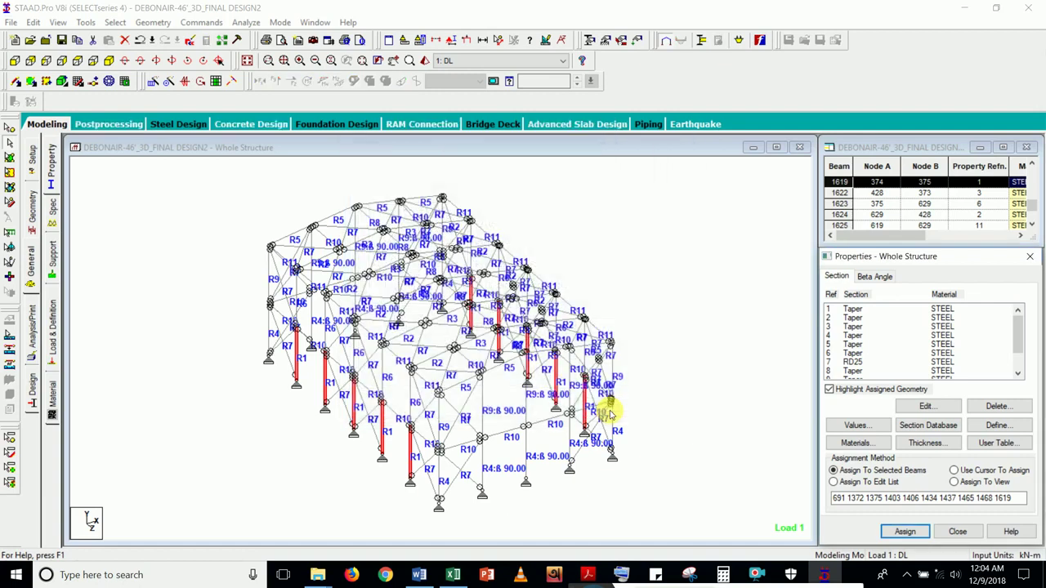
{"action": "left_click", "coordinate": [216, 184]}
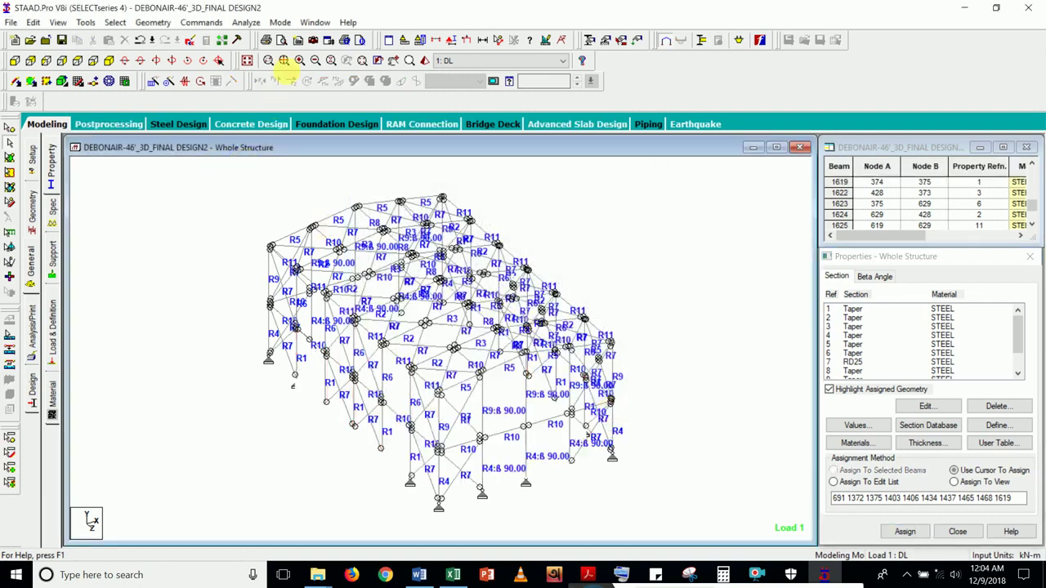
- Run the analysis and continue to Post Processing Mode with all load cases selected in the results setup
{"action": "left_click", "coordinate": [246, 22]}
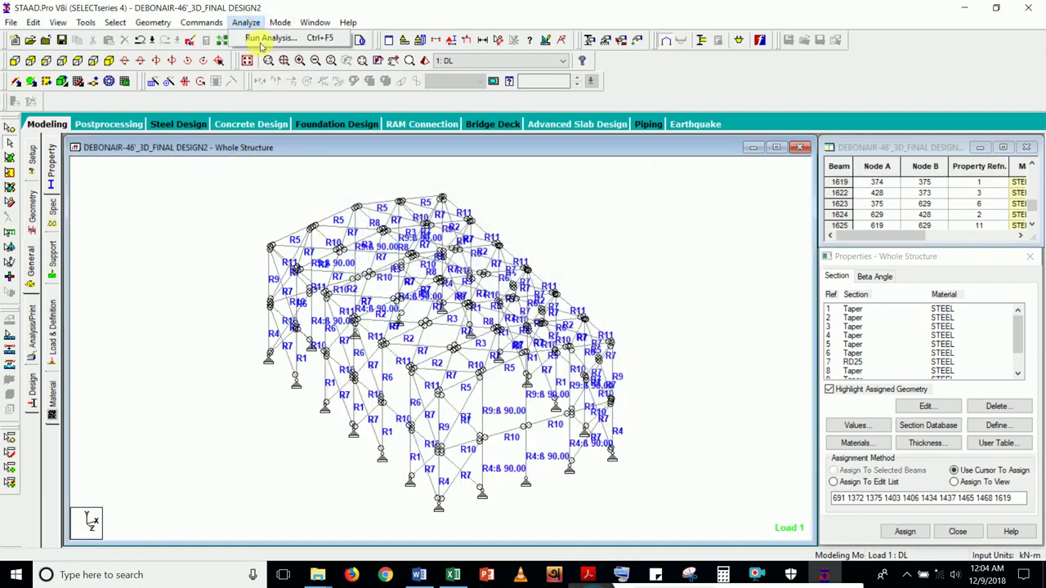
{"action": "left_click", "coordinate": [278, 39]}
{"action": "left_click", "coordinate": [435, 304]}
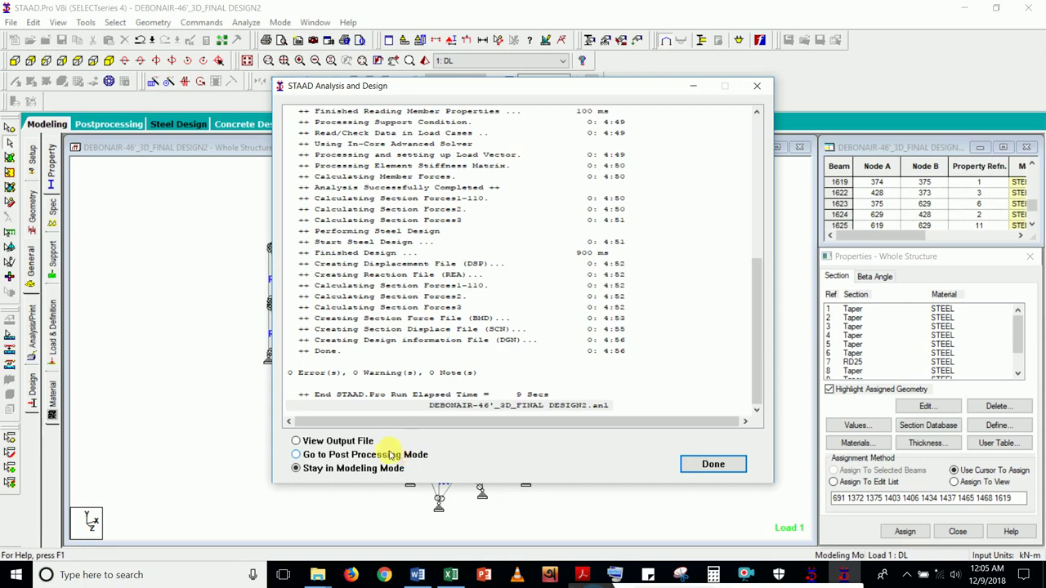
{"action": "left_click", "coordinate": [378, 457]}
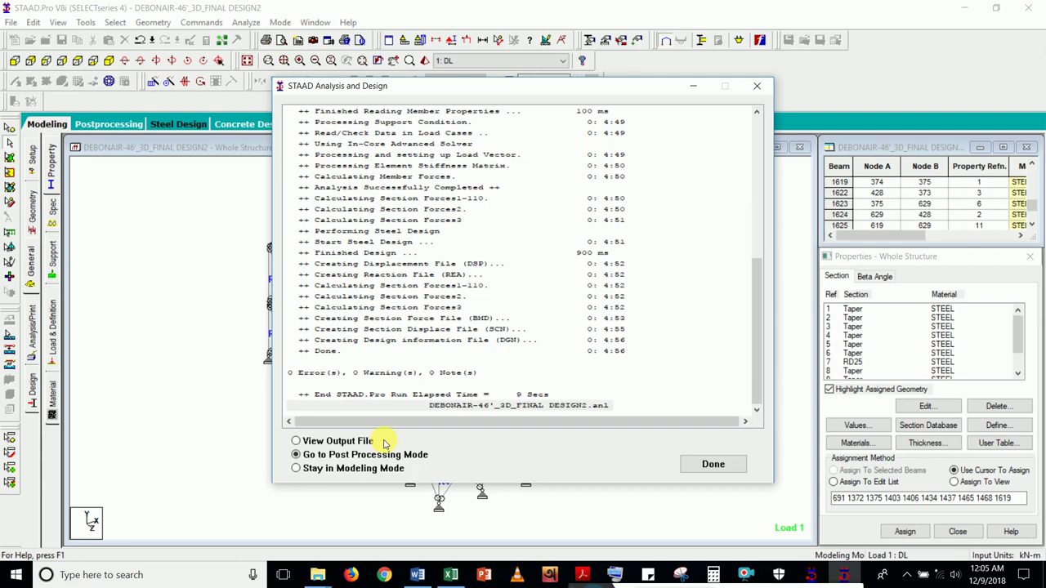
{"action": "left_click", "coordinate": [703, 465]}
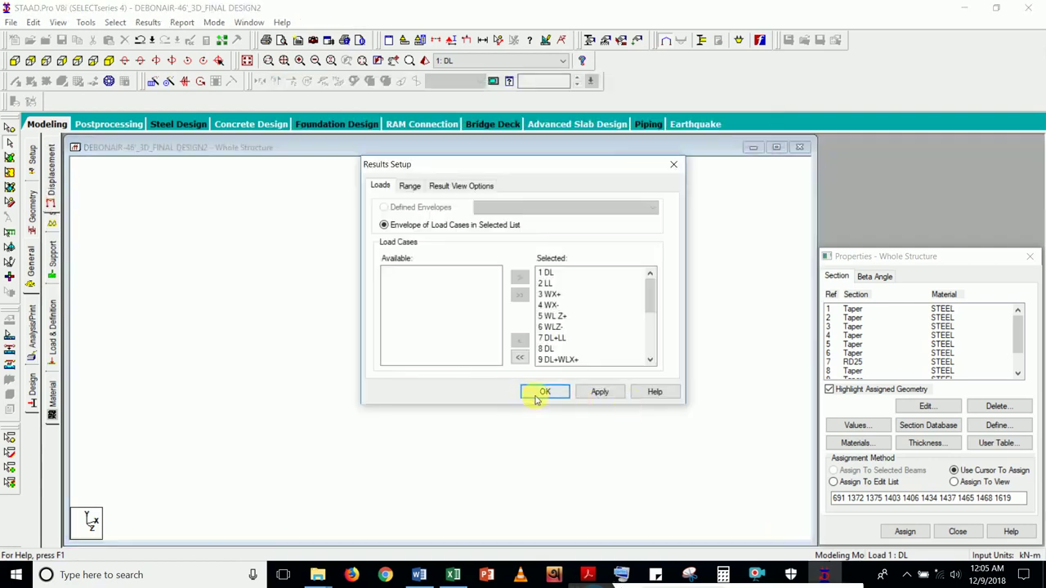
{"action": "left_click", "coordinate": [539, 391]}
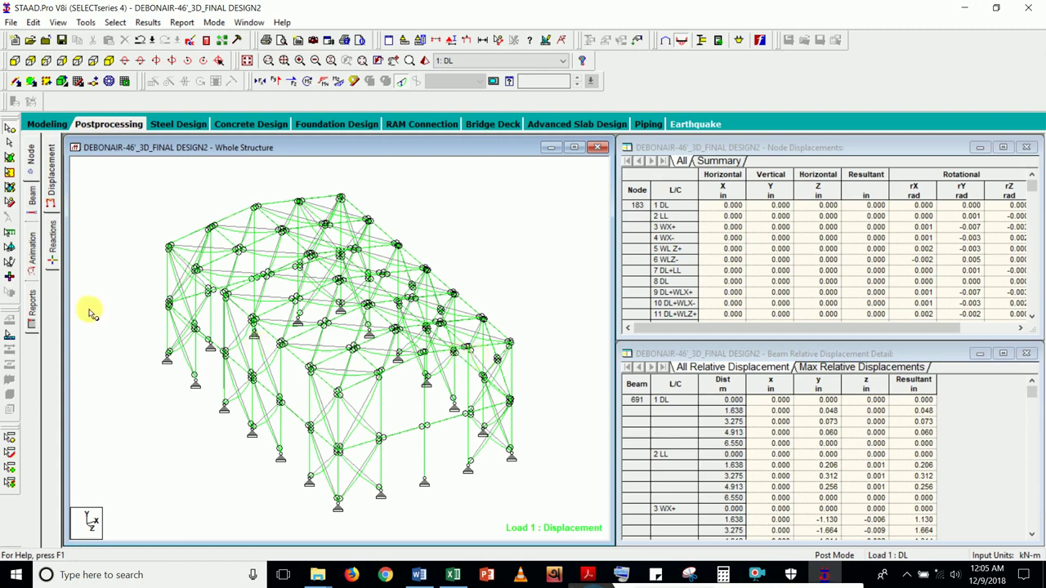
- Display the beam unity check and inspect the ratios of the tapered columns after the depth change
{"action": "left_click", "coordinate": [31, 201]}
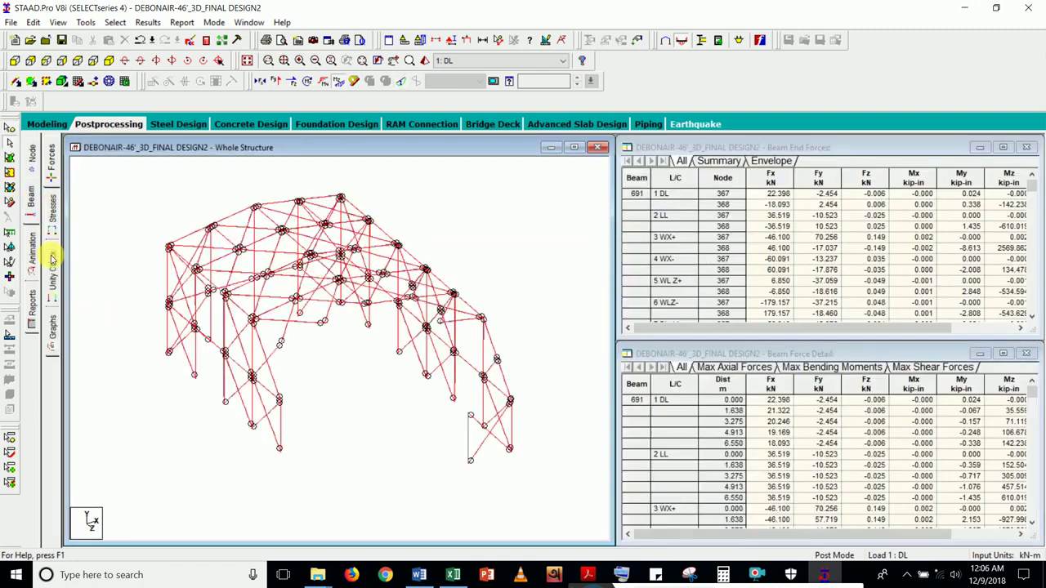
{"action": "left_click", "coordinate": [53, 266]}
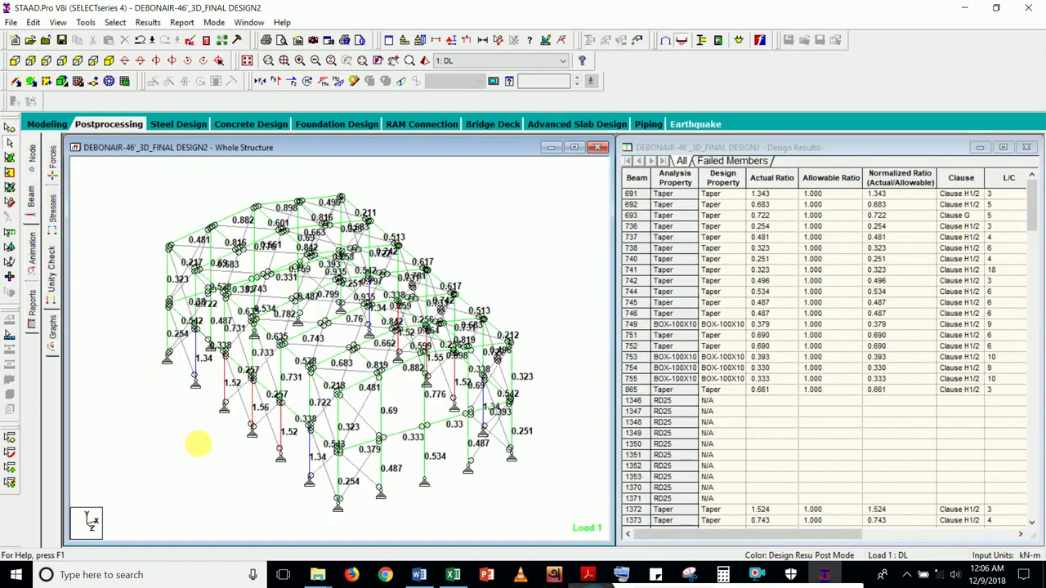
{"action": "mouse_move", "coordinate": [224, 391]}
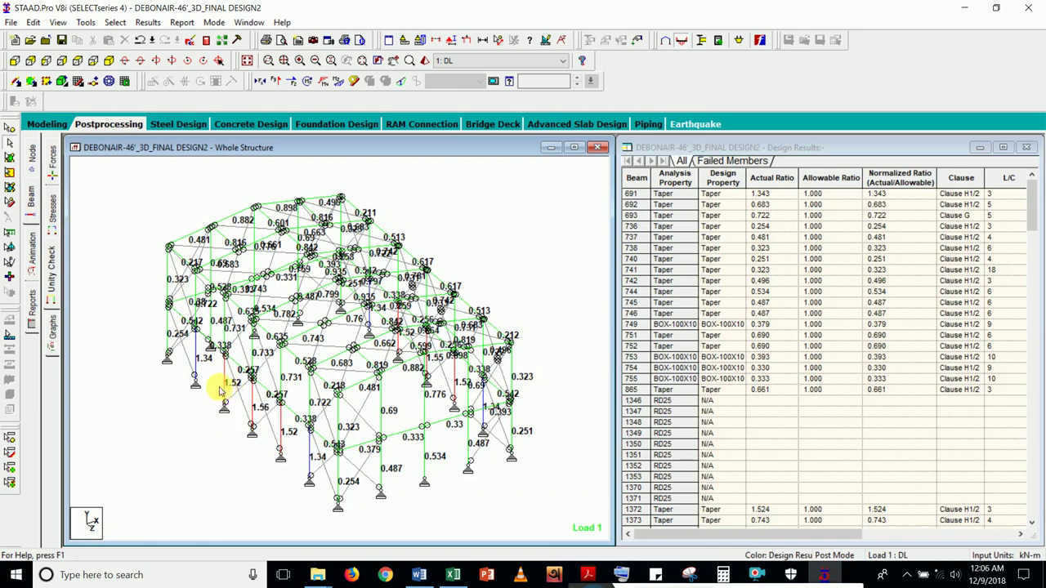
- Return to Modeling mode, review the first tapered section's dimensions and close them without changes
{"action": "left_click", "coordinate": [49, 125]}
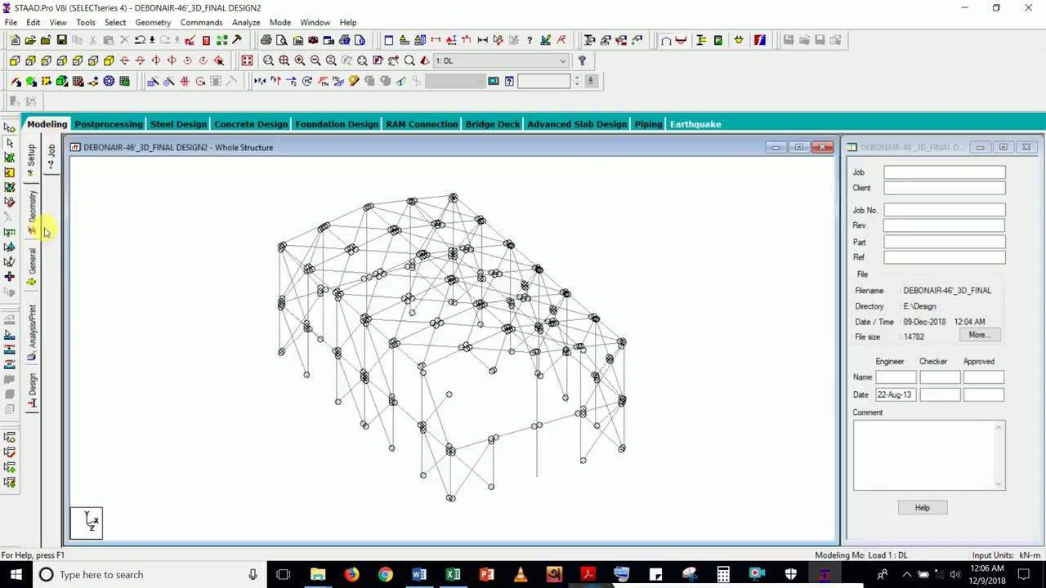
{"action": "left_click", "coordinate": [33, 255]}
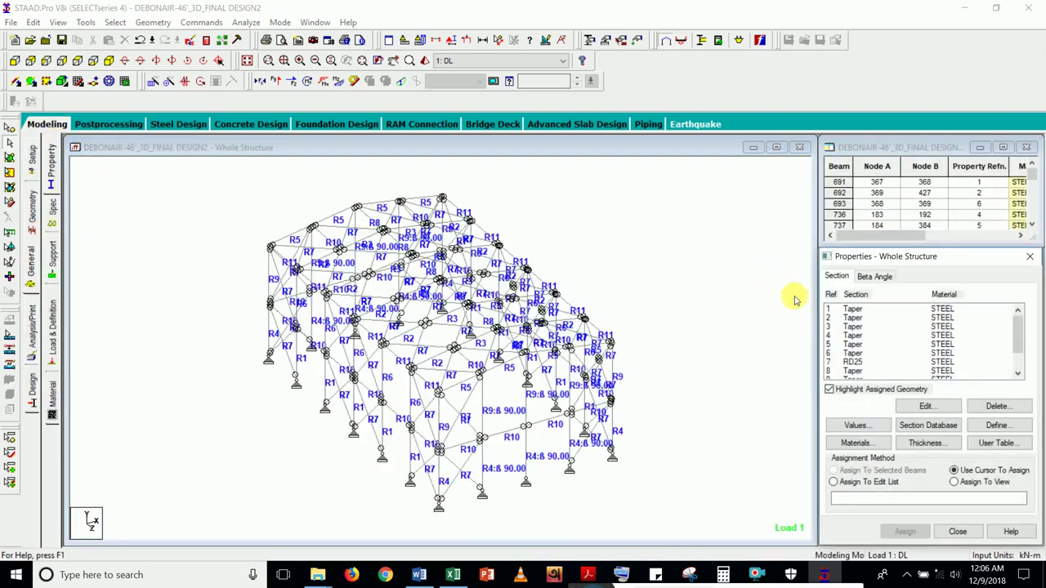
{"action": "left_click", "coordinate": [855, 310]}
{"action": "double_click", "coordinate": [855, 312]}
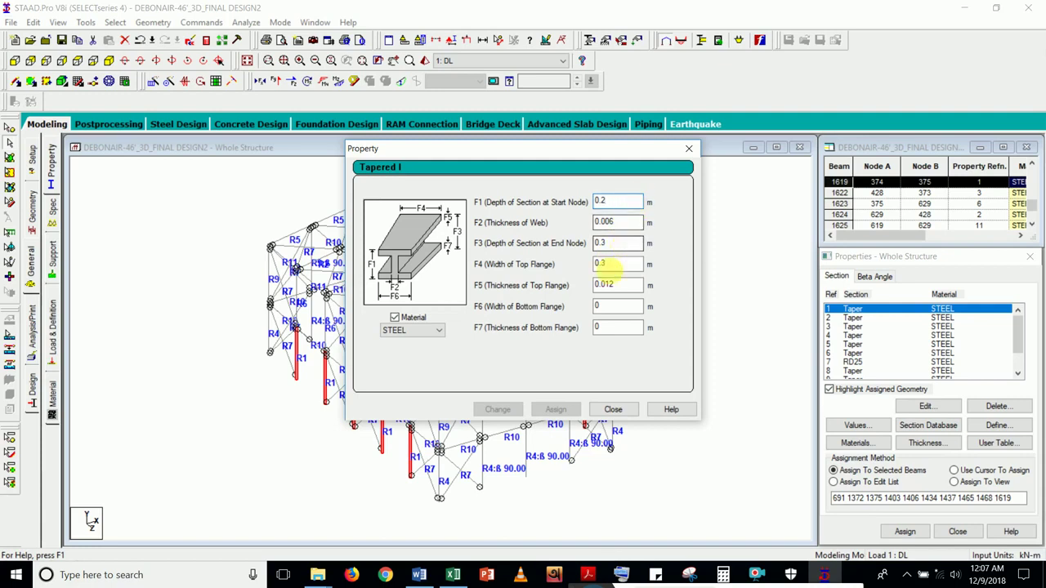
{"action": "left_click", "coordinate": [613, 409]}
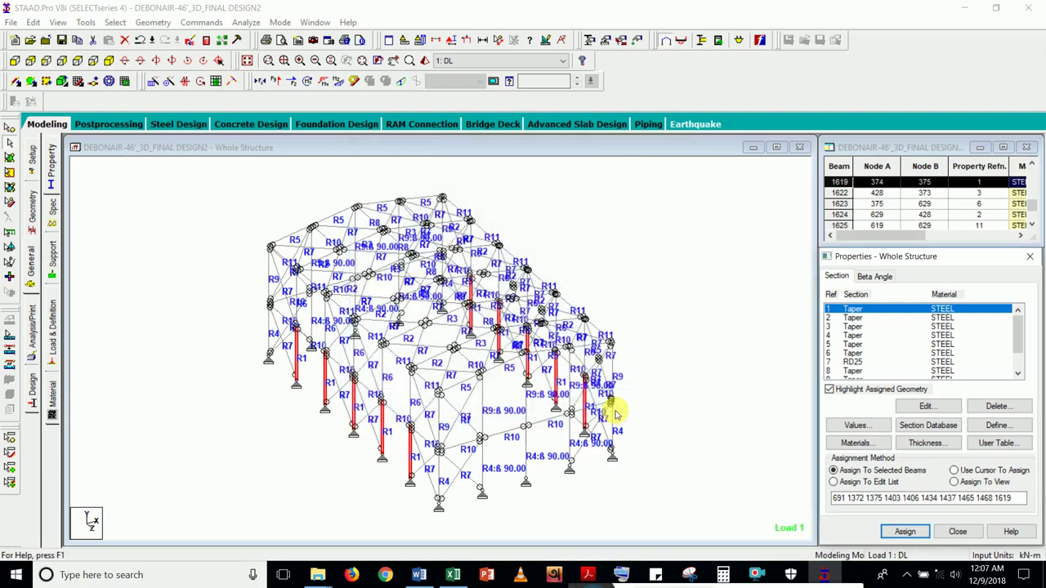
{"action": "left_click", "coordinate": [234, 208]}
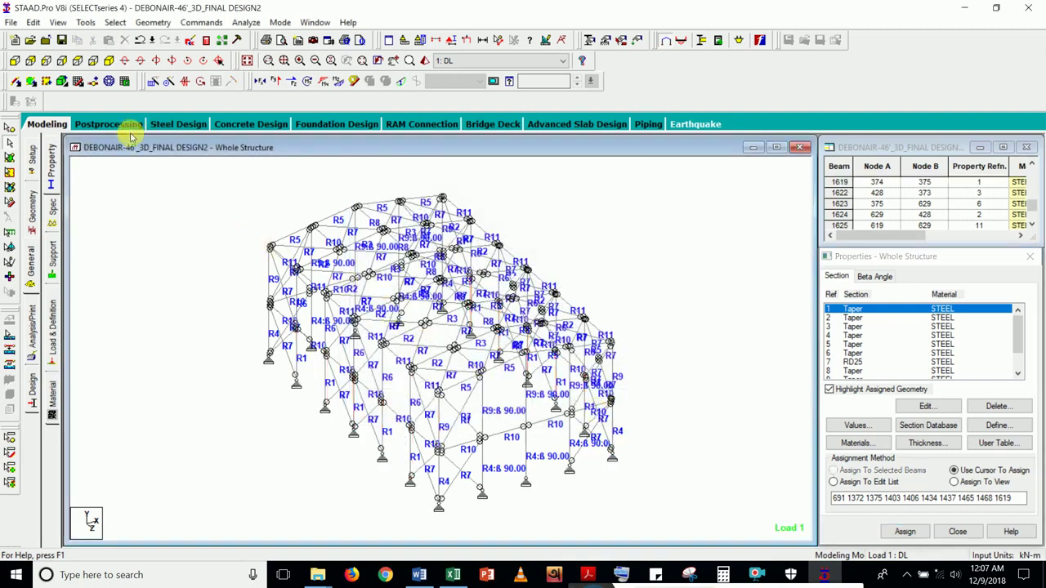
- Go back to the postprocessing results and examine the unity ratios of the column bases up close
{"action": "left_click", "coordinate": [104, 125]}
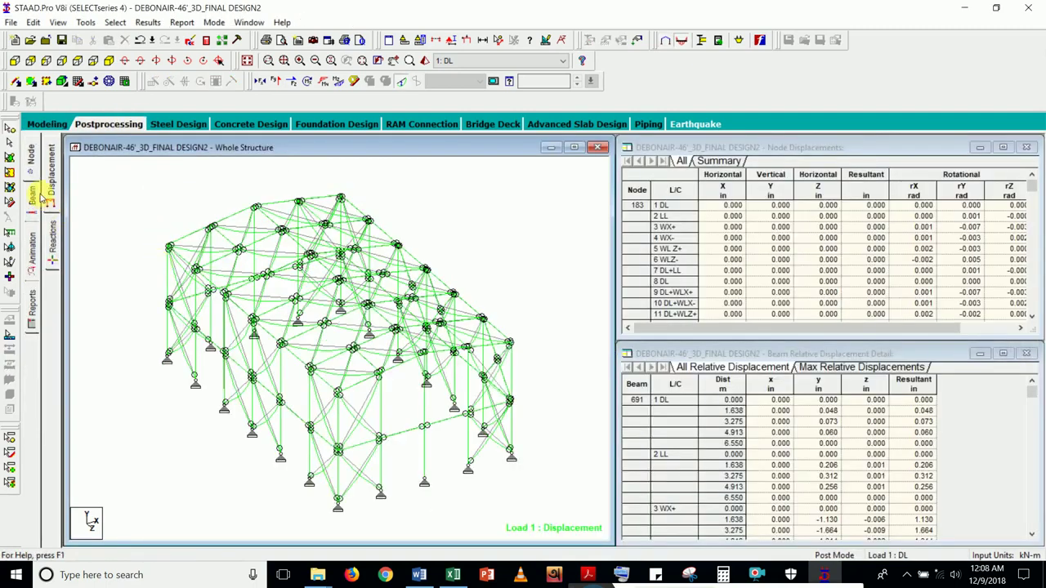
{"action": "left_click", "coordinate": [33, 194]}
{"action": "left_click", "coordinate": [51, 270]}
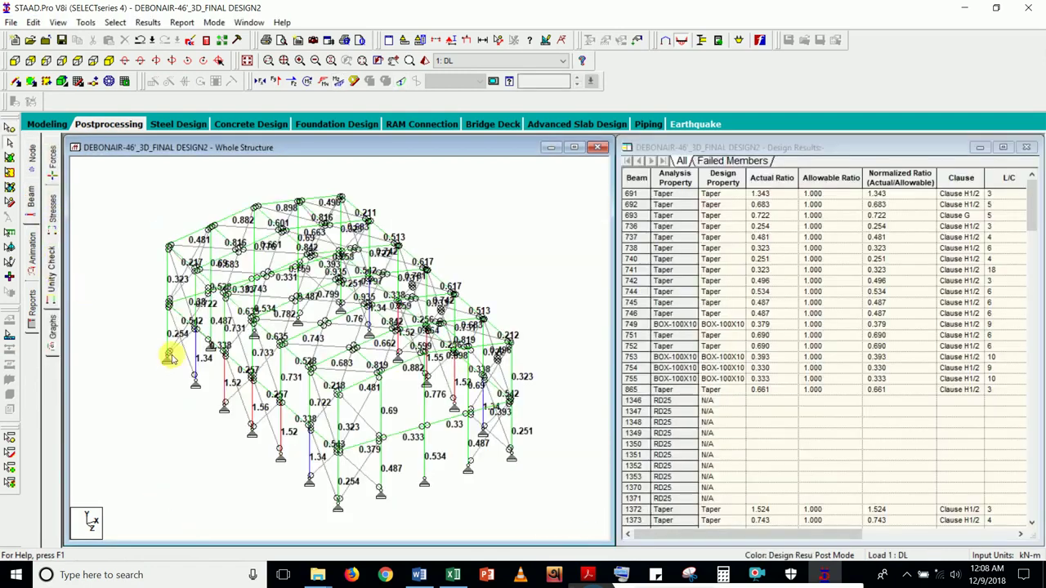
{"action": "scroll", "coordinate": [169, 357], "scroll_direction": "up", "scroll_amount": 3}
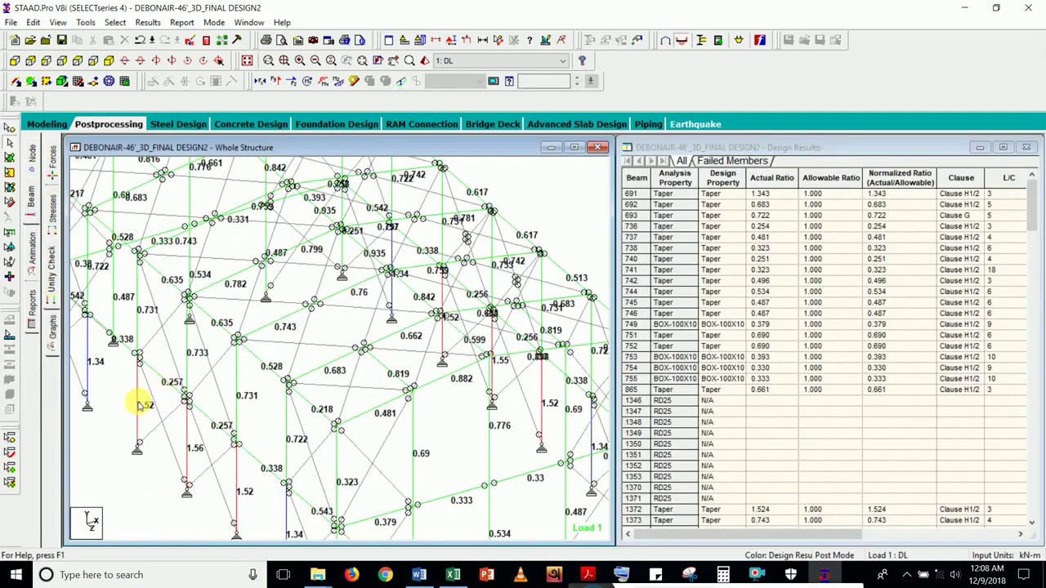
- Examine the geometry and steel design results of tapered column beam 1372, then close its details
{"action": "double_click", "coordinate": [137, 405]}
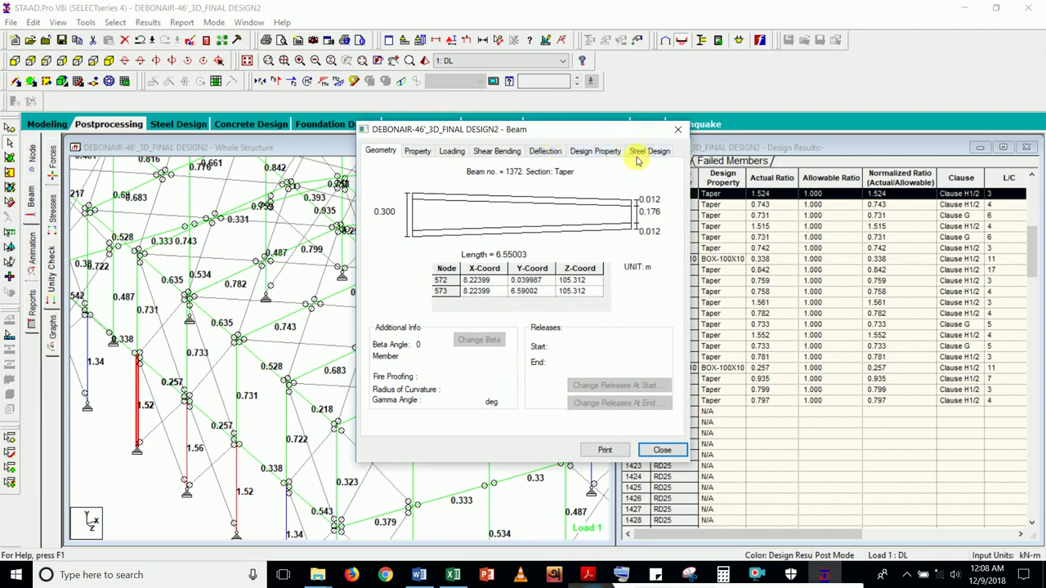
{"action": "left_click", "coordinate": [644, 152]}
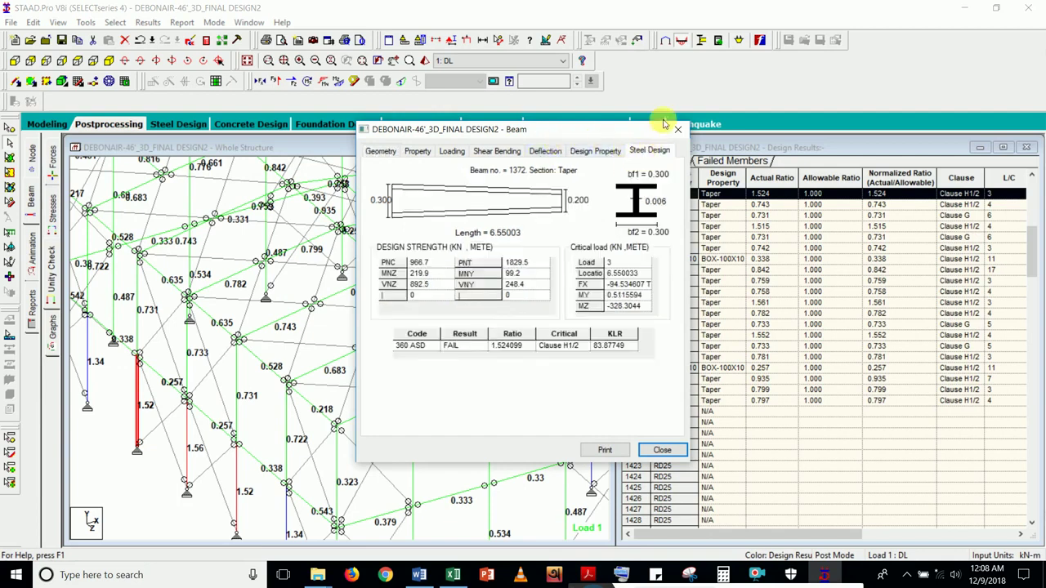
{"action": "left_click", "coordinate": [677, 129]}
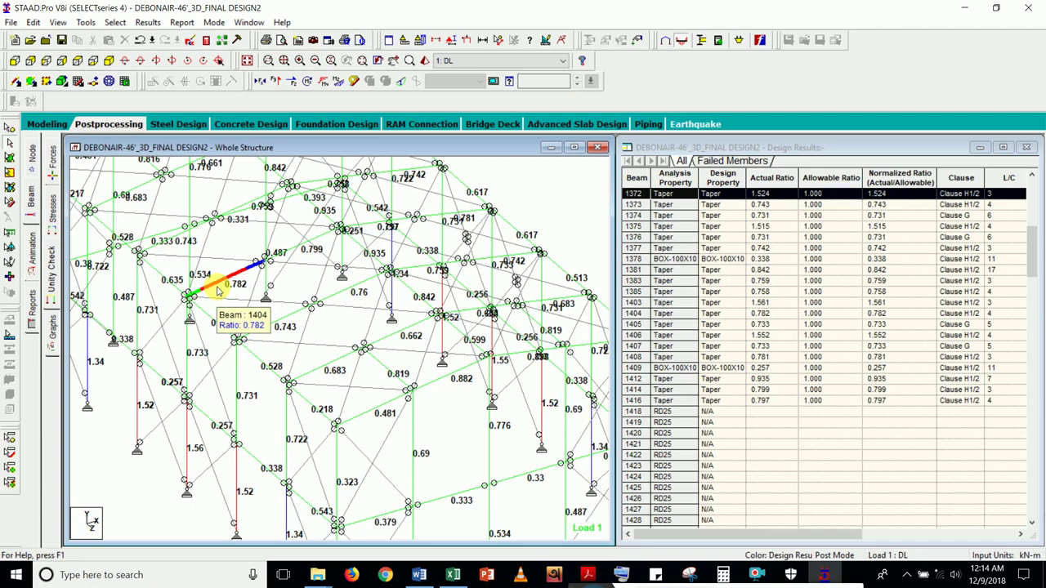
- Switch to the MANUAL OF STEEL DESIGN workbook in Excel and bring up the Moment Connection worksheet
{"action": "left_click", "coordinate": [456, 575]}
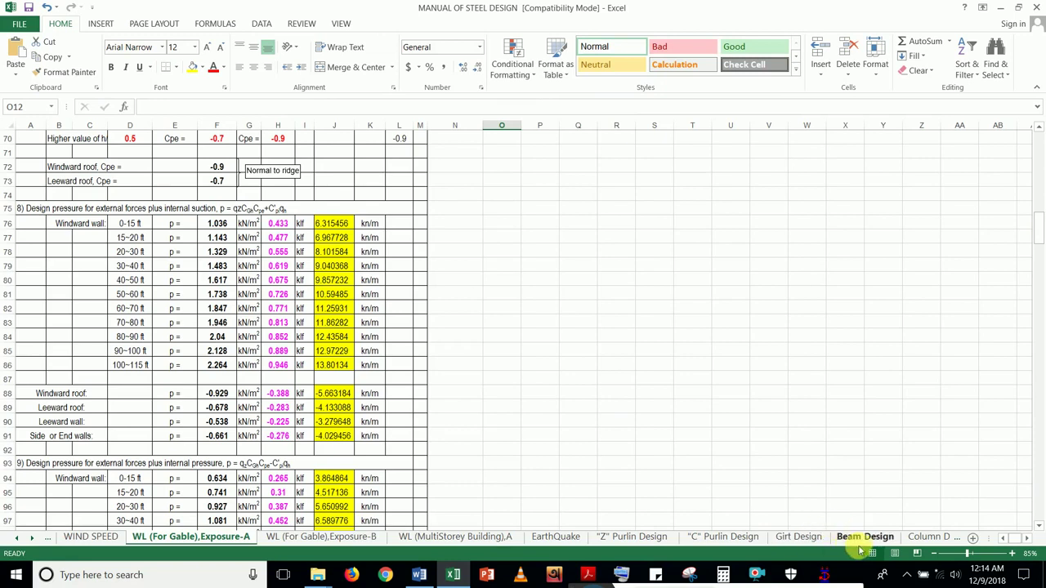
{"action": "left_click", "coordinate": [957, 537]}
{"action": "left_click", "coordinate": [956, 537]}
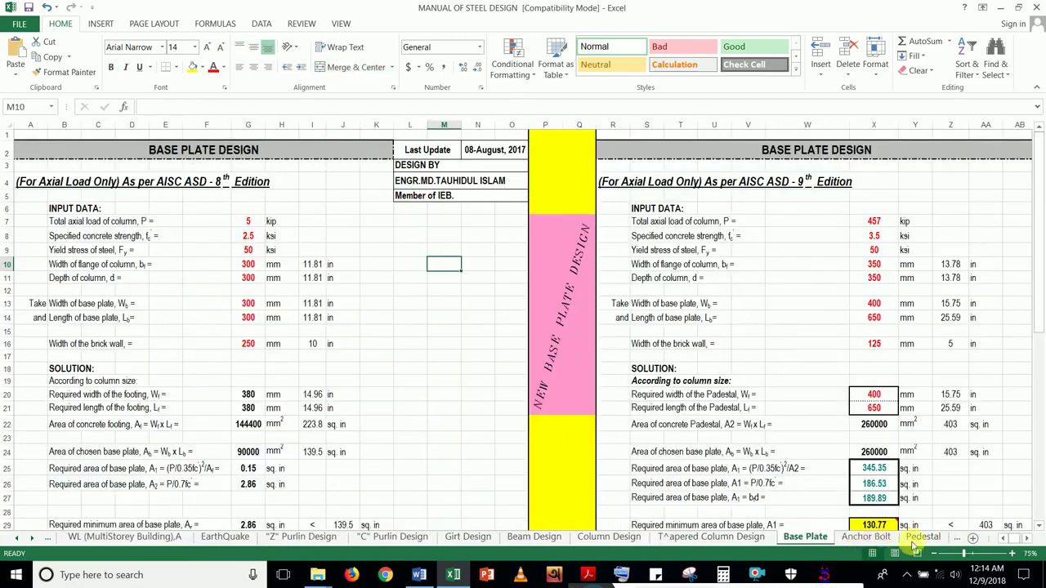
{"action": "left_click", "coordinate": [957, 541]}
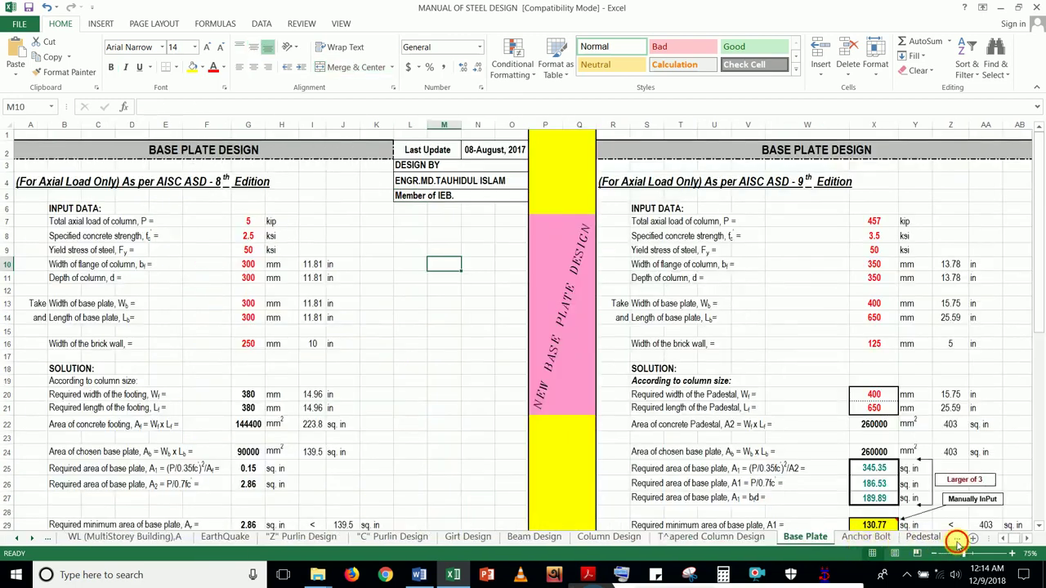
{"action": "left_click", "coordinate": [957, 542]}
{"action": "left_click", "coordinate": [957, 542]}
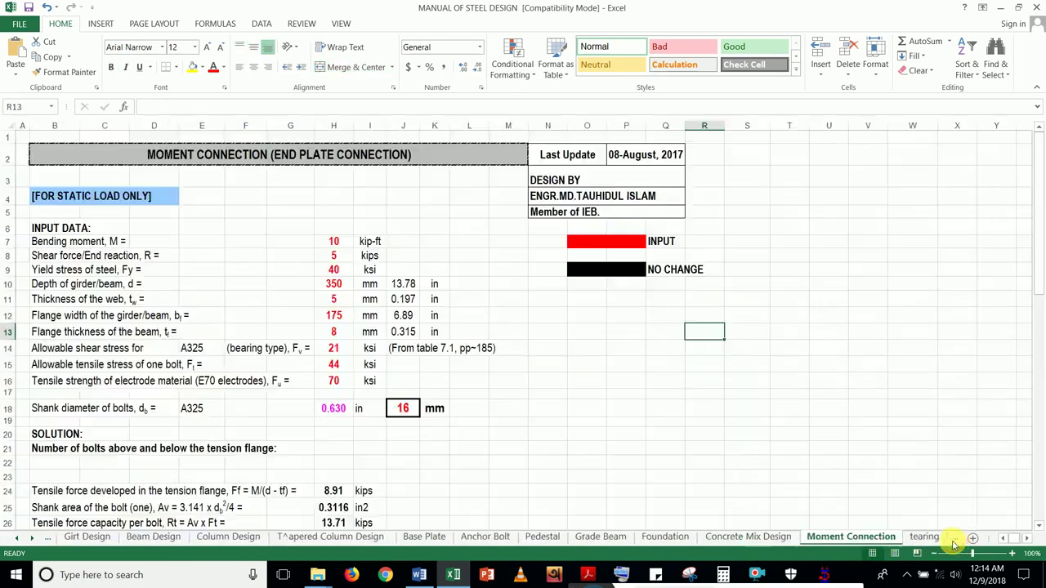
- Review the end plate moment connection sheet from input data through bolts, weld size and joint plate thickness, and return to its start
{"action": "left_click", "coordinate": [789, 463]}
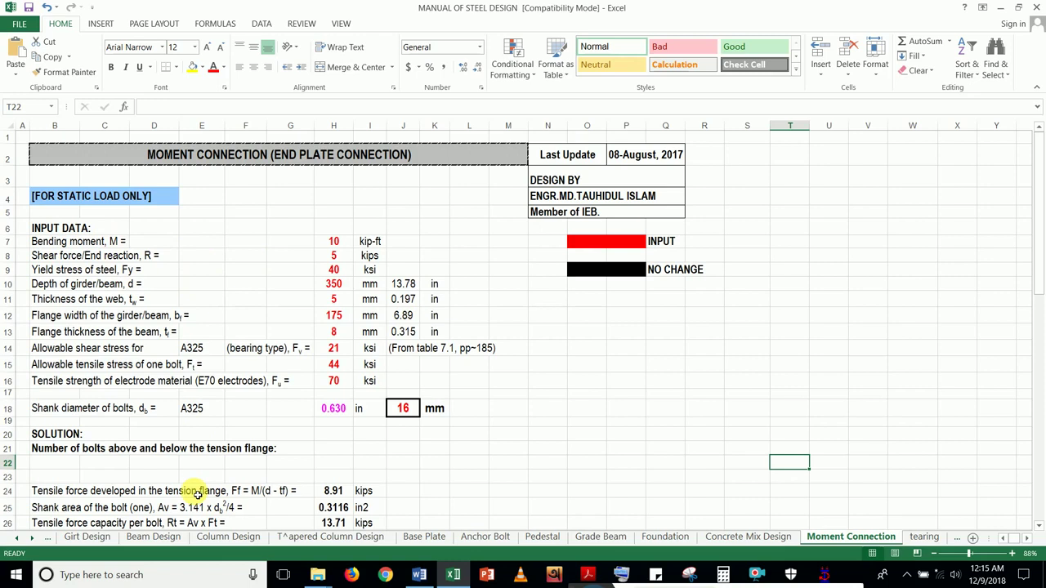
{"action": "scroll", "coordinate": [197, 494], "scroll_direction": "down", "scroll_amount": 8}
{"action": "scroll", "coordinate": [205, 454], "scroll_direction": "down", "scroll_amount": 6}
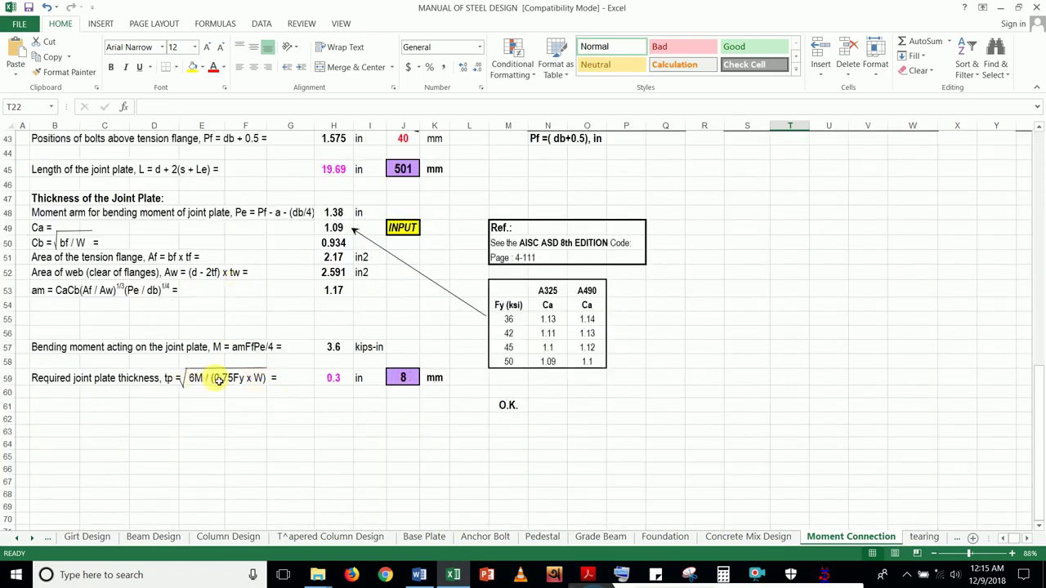
{"action": "scroll", "coordinate": [221, 380], "scroll_direction": "up", "scroll_amount": 7}
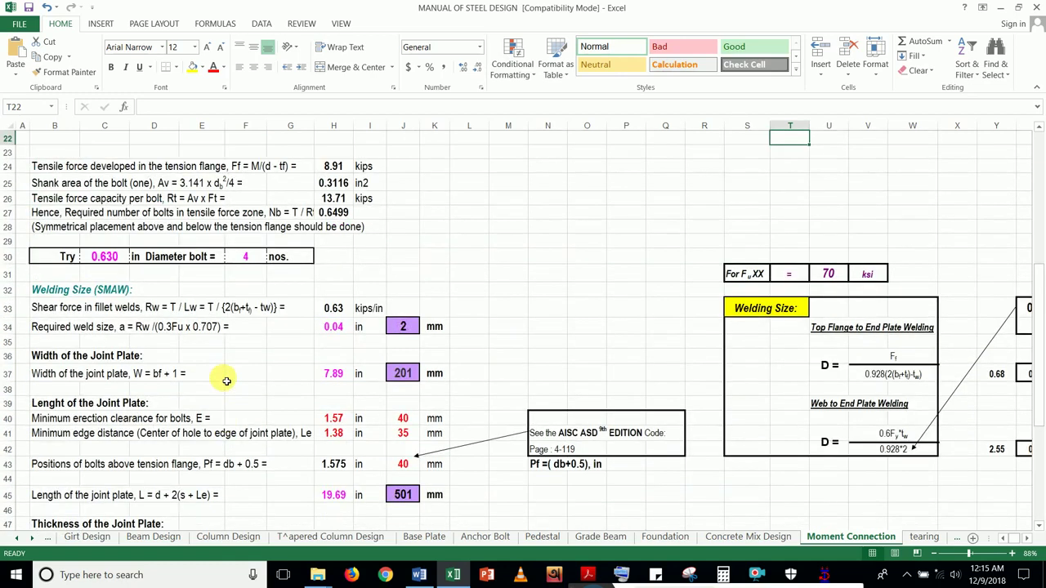
{"action": "scroll", "coordinate": [219, 363], "scroll_direction": "up", "scroll_amount": 1}
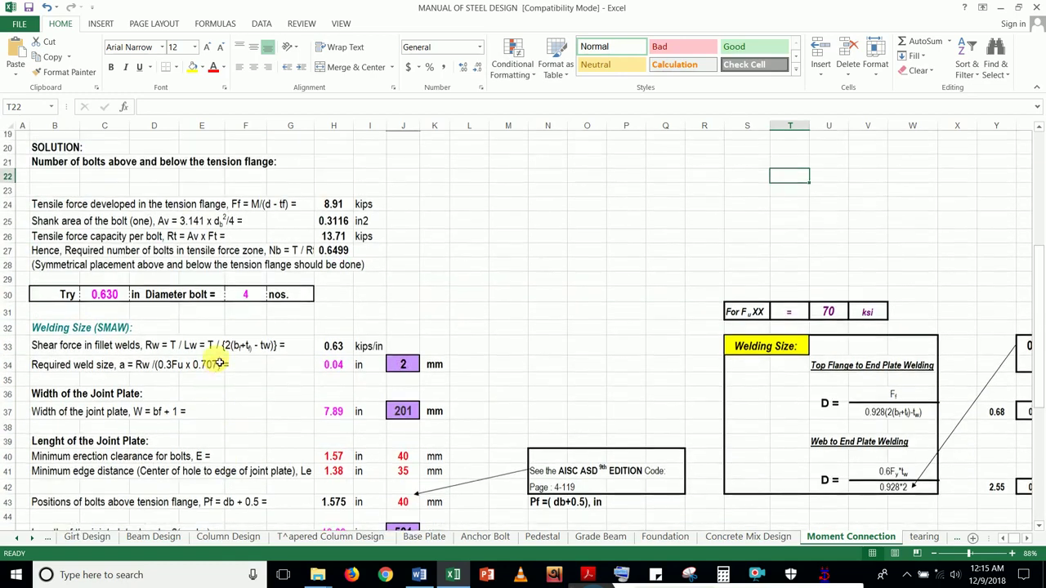
{"action": "scroll", "coordinate": [219, 363], "scroll_direction": "up", "scroll_amount": 1}
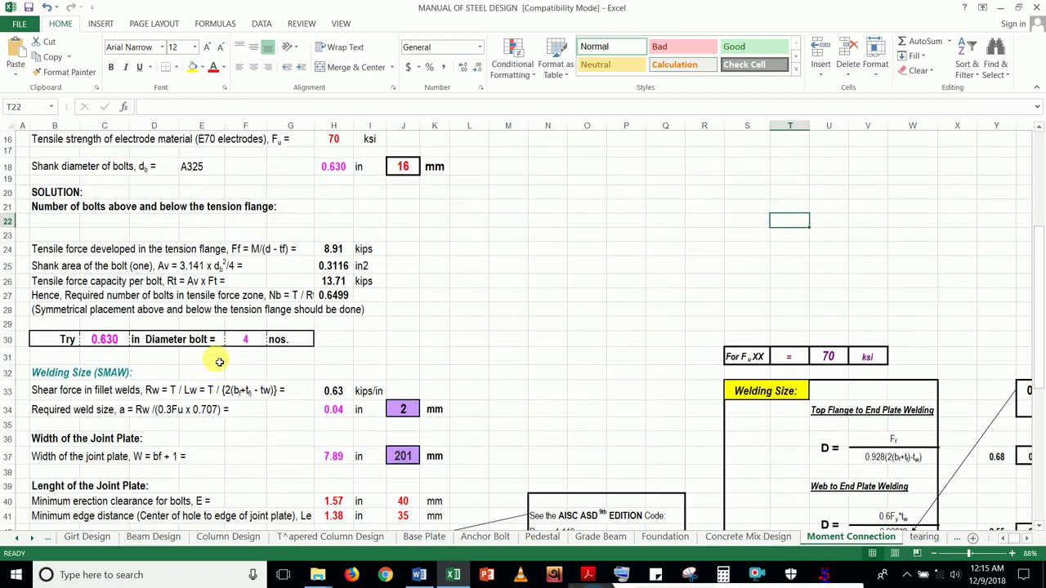
{"action": "scroll", "coordinate": [219, 362], "scroll_direction": "up", "scroll_amount": 5}
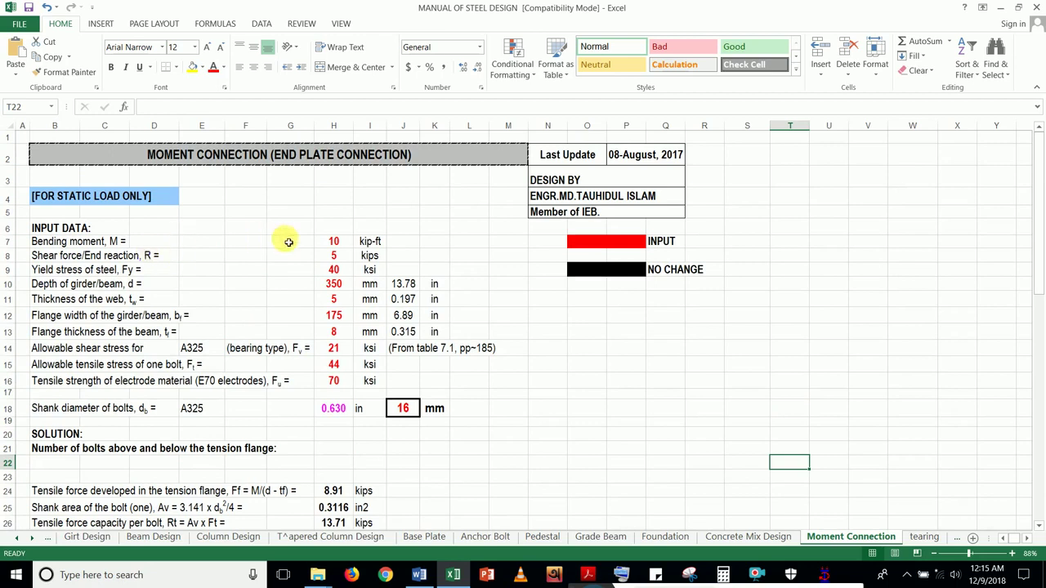
- Check the bending moment and shear force inputs on the moment connection sheet, and switch to STAAD.Pro
{"action": "left_click", "coordinate": [334, 244]}
{"action": "left_click", "coordinate": [339, 256]}
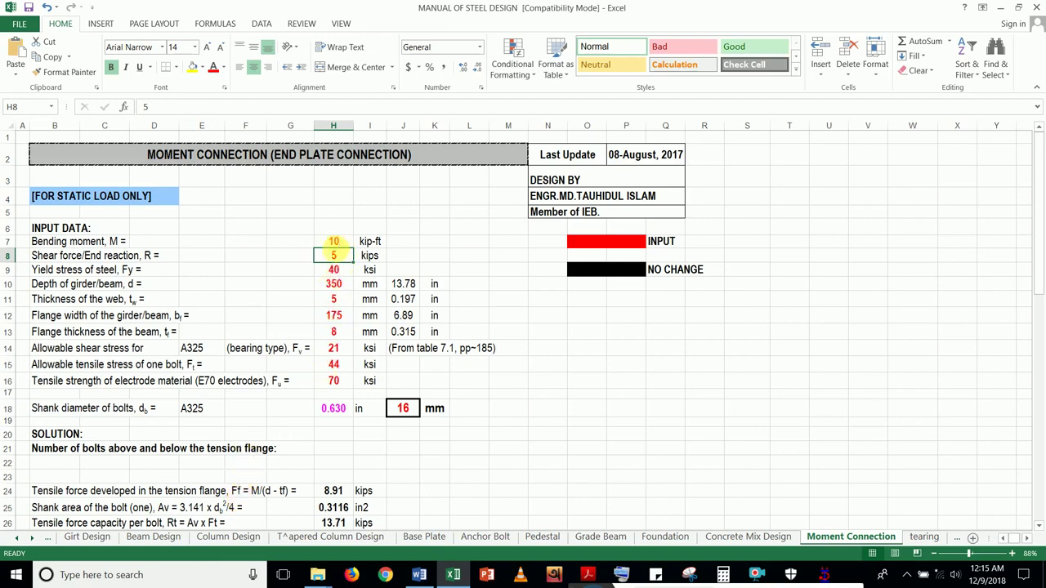
{"action": "left_click", "coordinate": [825, 574]}
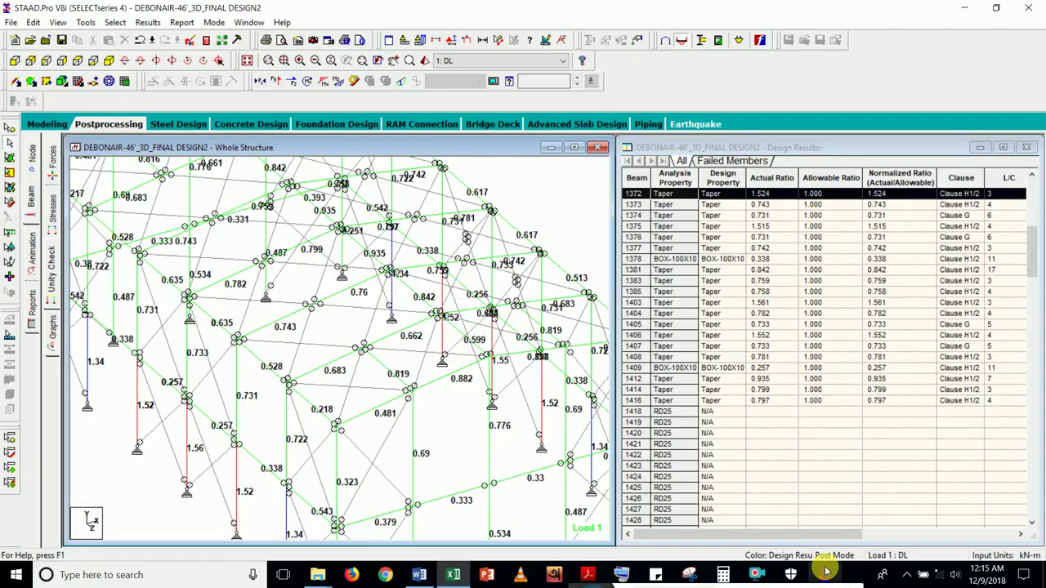
- Maximize the whole structure view and isolate the eave rafter (ratio 0.782) together with the column segment it joins (ratio 0.733)
{"action": "left_click", "coordinate": [206, 287]}
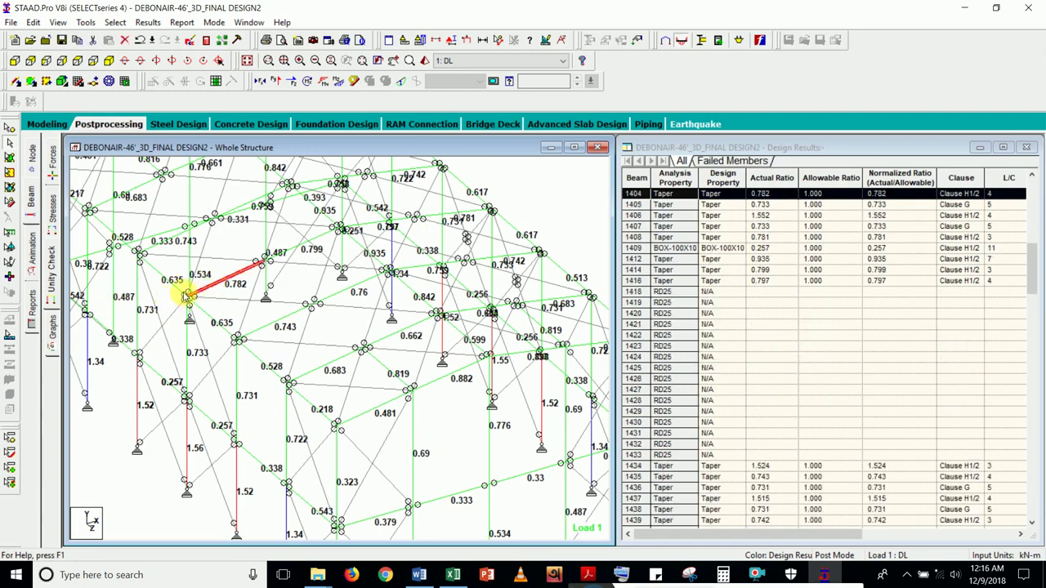
{"action": "scroll", "coordinate": [189, 290], "scroll_direction": "up", "scroll_amount": 1}
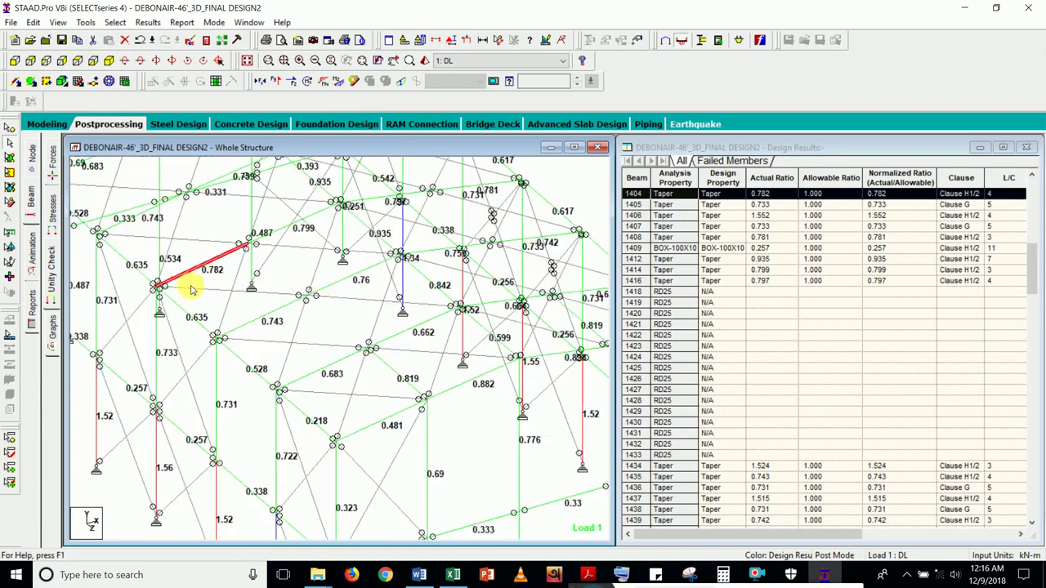
{"action": "left_click", "coordinate": [573, 147]}
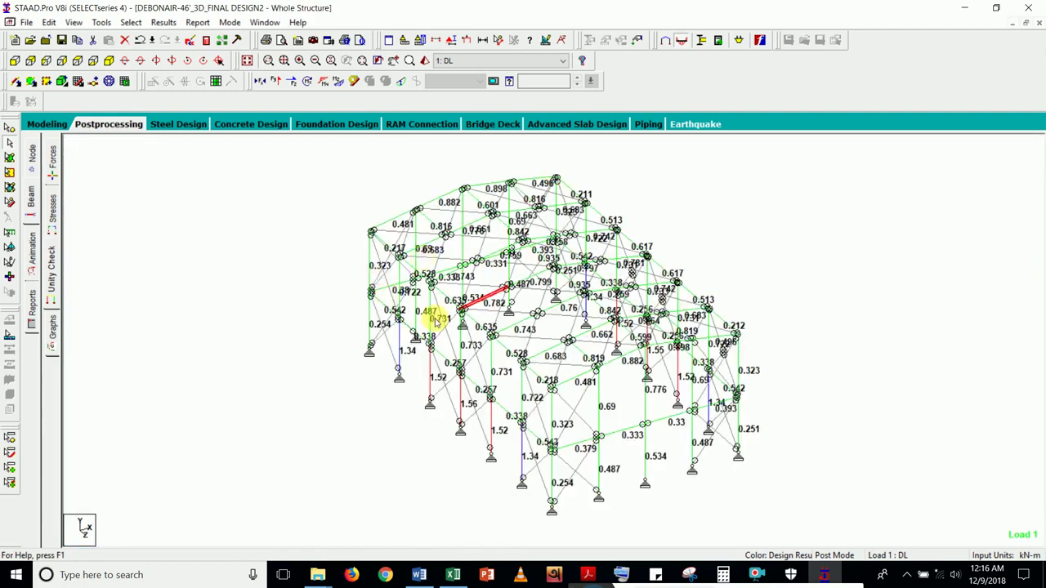
{"action": "scroll", "coordinate": [470, 291], "scroll_direction": "up", "scroll_amount": 5}
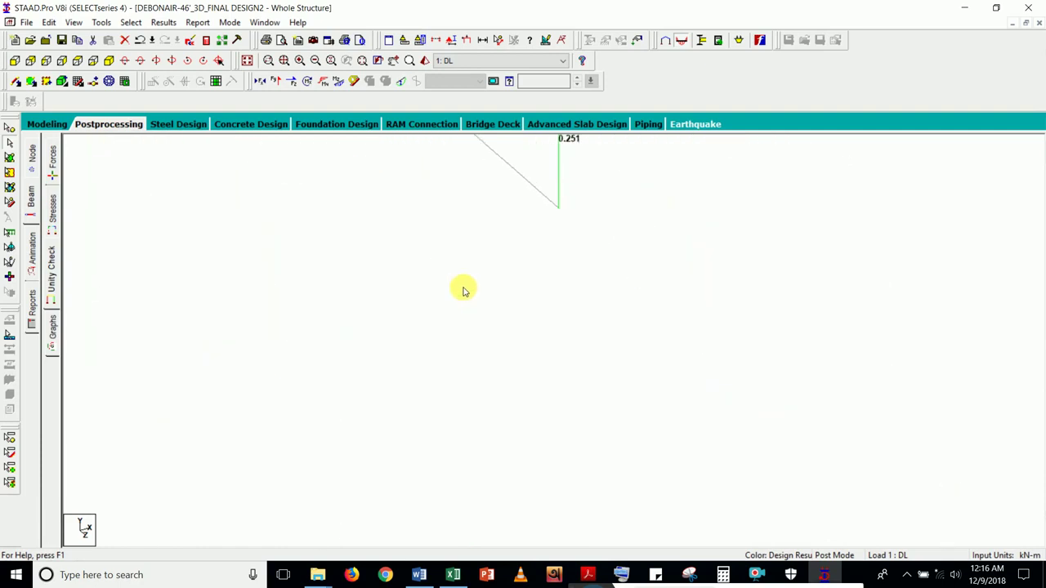
{"action": "scroll", "coordinate": [463, 291], "scroll_direction": "down", "scroll_amount": 5}
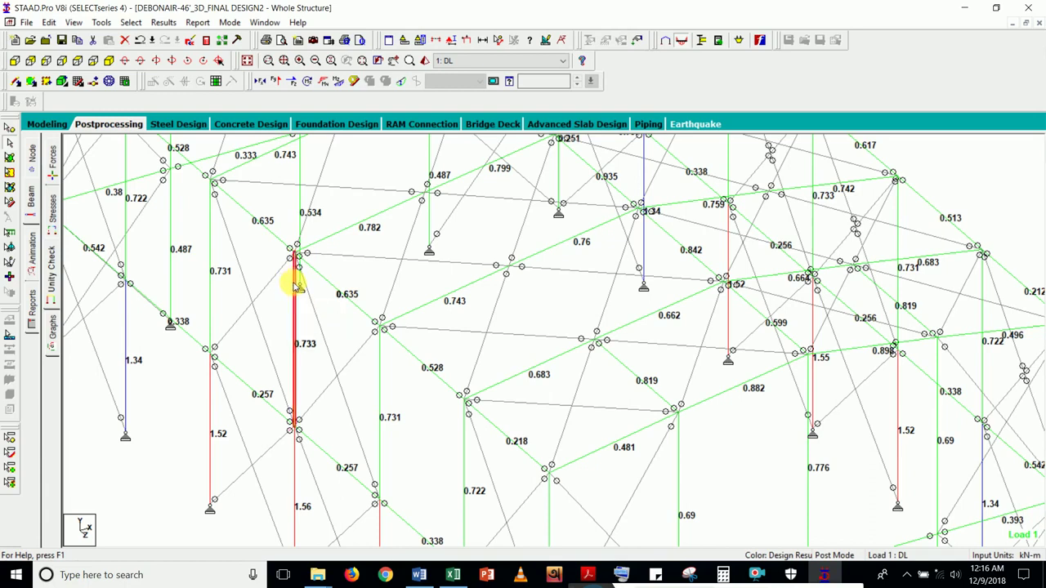
{"action": "mouse_move", "coordinate": [298, 286]}
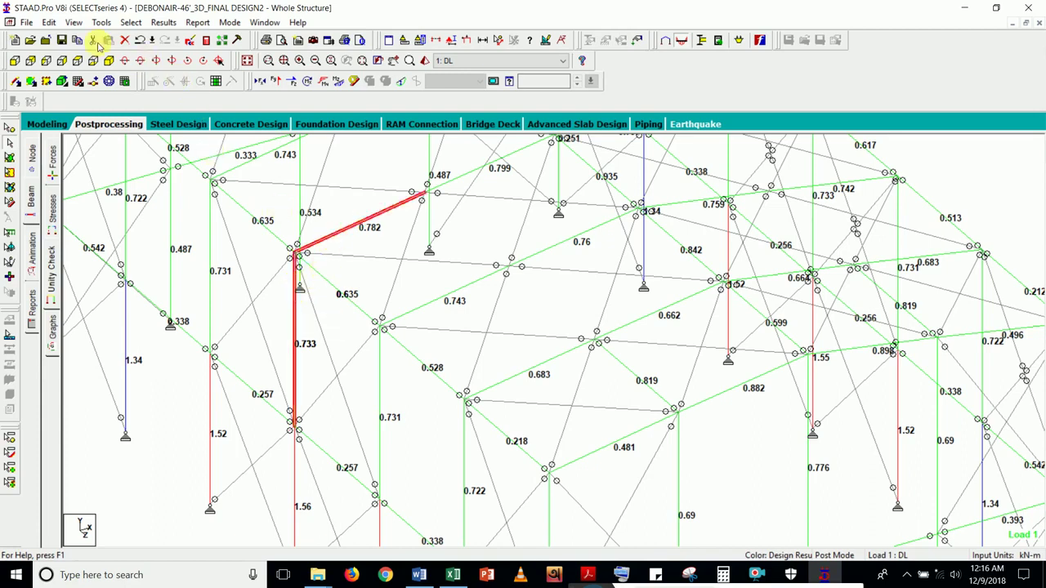
{"action": "left_click", "coordinate": [72, 22]}
{"action": "left_click", "coordinate": [122, 64]}
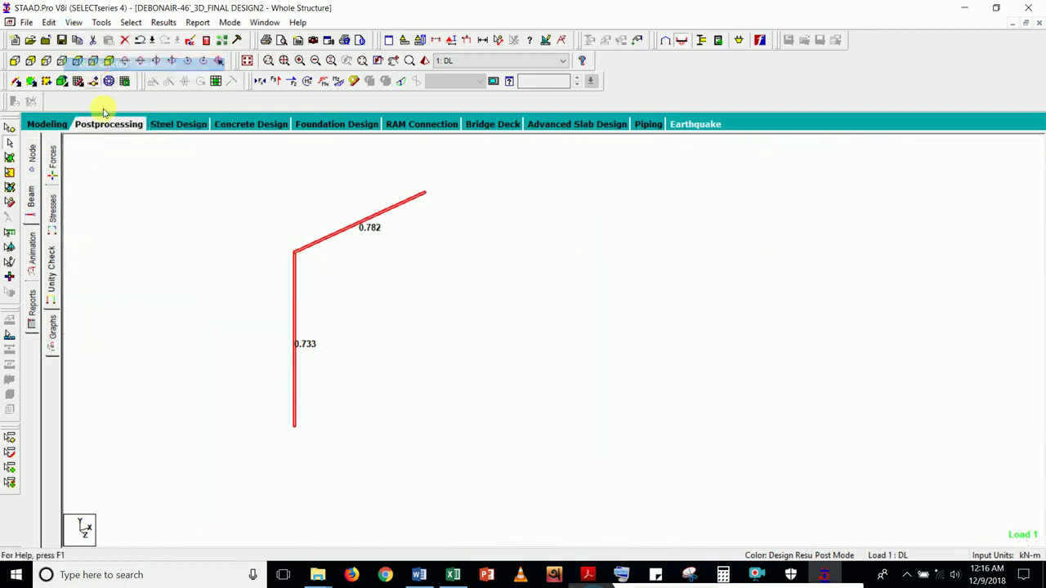
- Set the beam results annotation to maximum bending for the isolated rafter and column, and close the annotation settings
{"action": "middle_click_drag", "start_coordinate": [288, 278], "coordinate": [401, 310]}
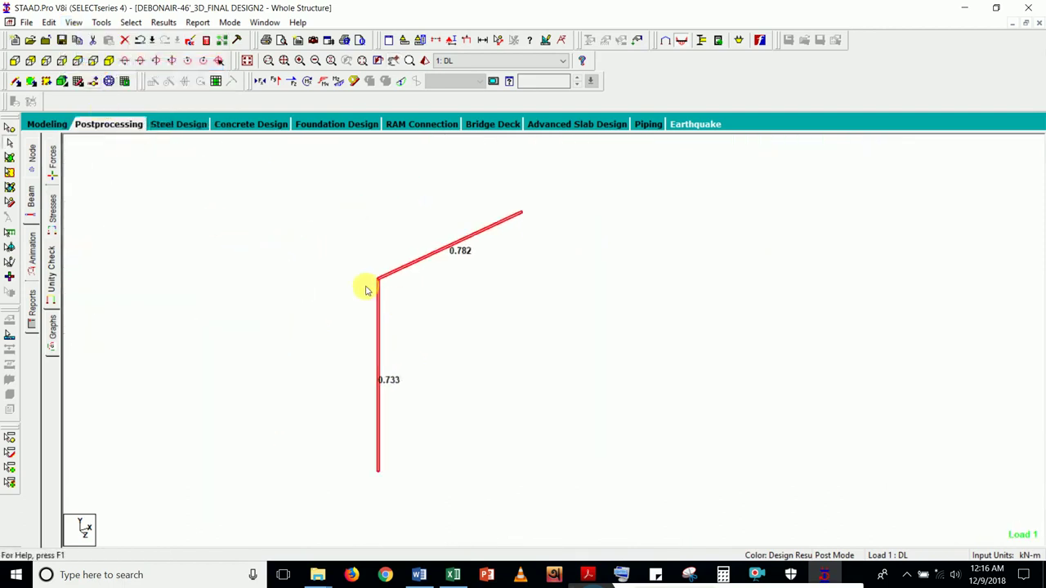
{"action": "scroll", "coordinate": [359, 282], "scroll_direction": "up", "scroll_amount": 2}
{"action": "scroll", "coordinate": [360, 274], "scroll_direction": "up", "scroll_amount": 2}
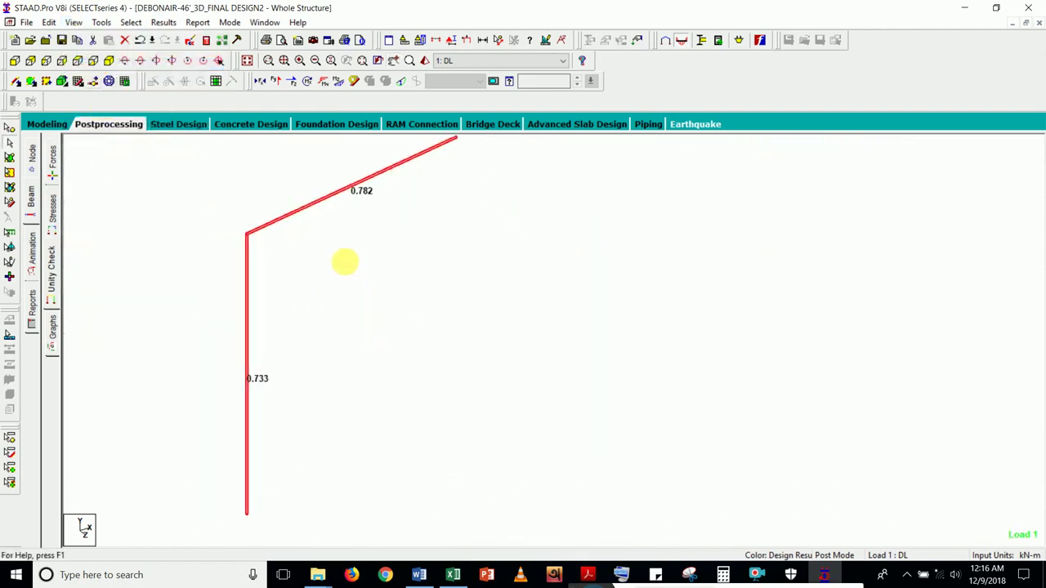
{"action": "middle_click_drag", "start_coordinate": [344, 261], "coordinate": [473, 300]}
{"action": "left_click", "coordinate": [301, 223]}
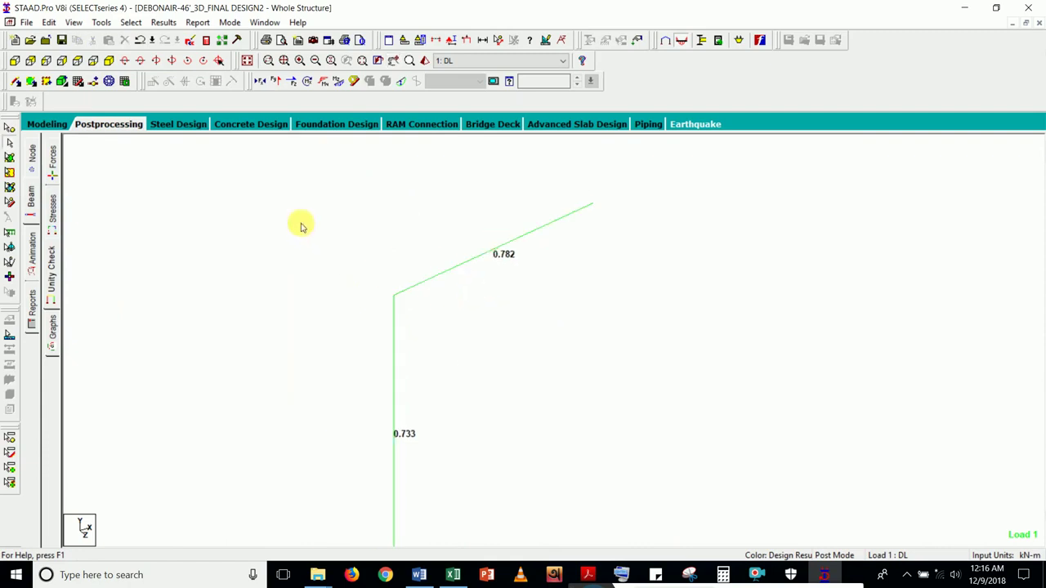
{"action": "left_click", "coordinate": [162, 22]}
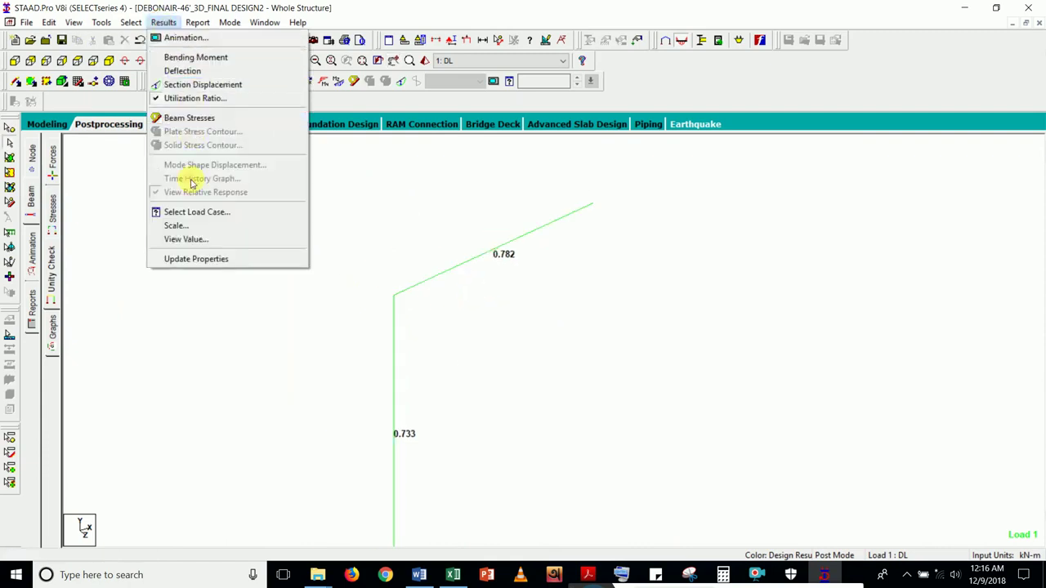
{"action": "left_click", "coordinate": [194, 239]}
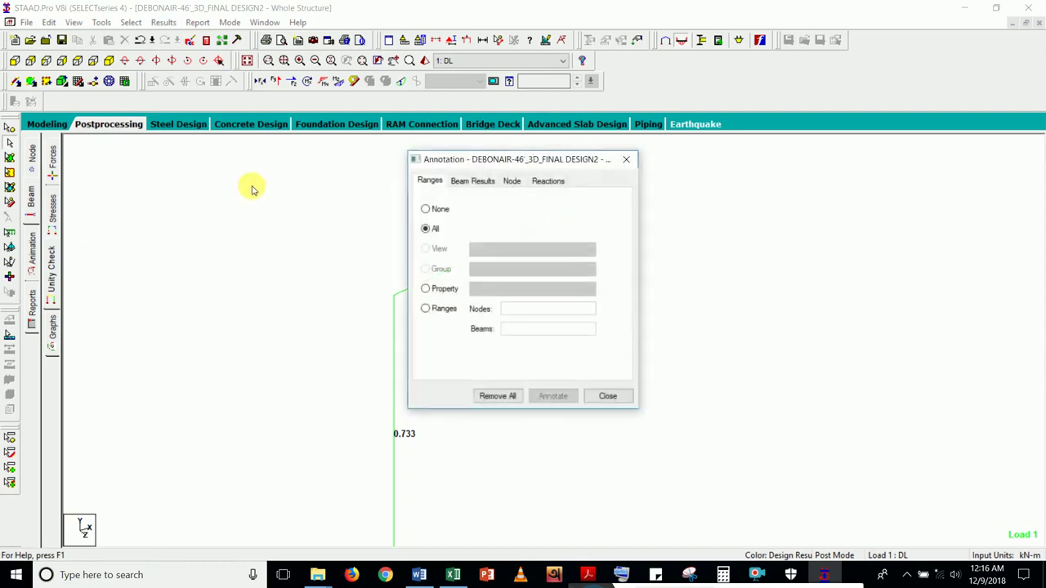
{"action": "left_click", "coordinate": [470, 181]}
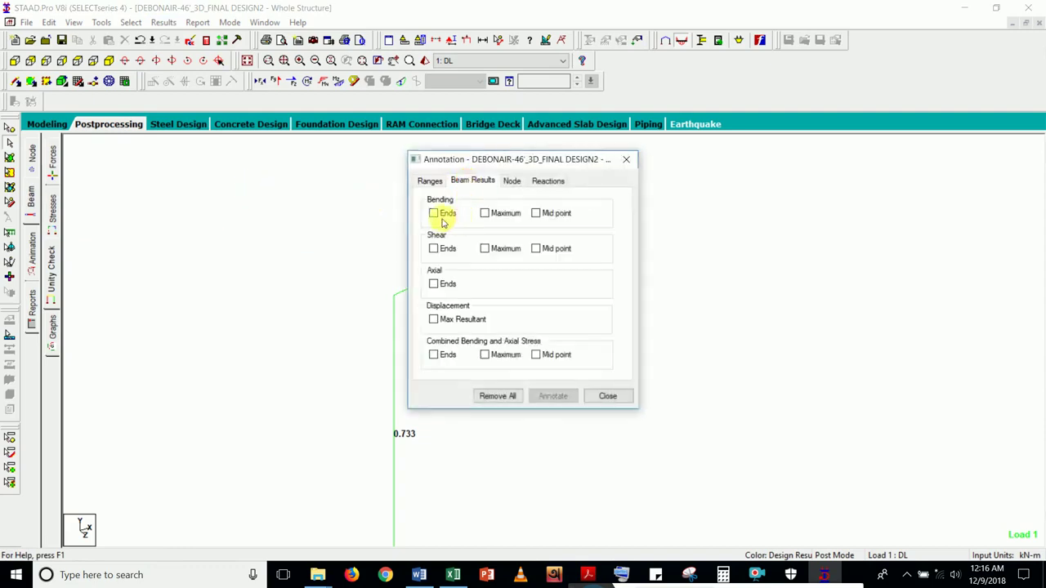
{"action": "left_click", "coordinate": [496, 214]}
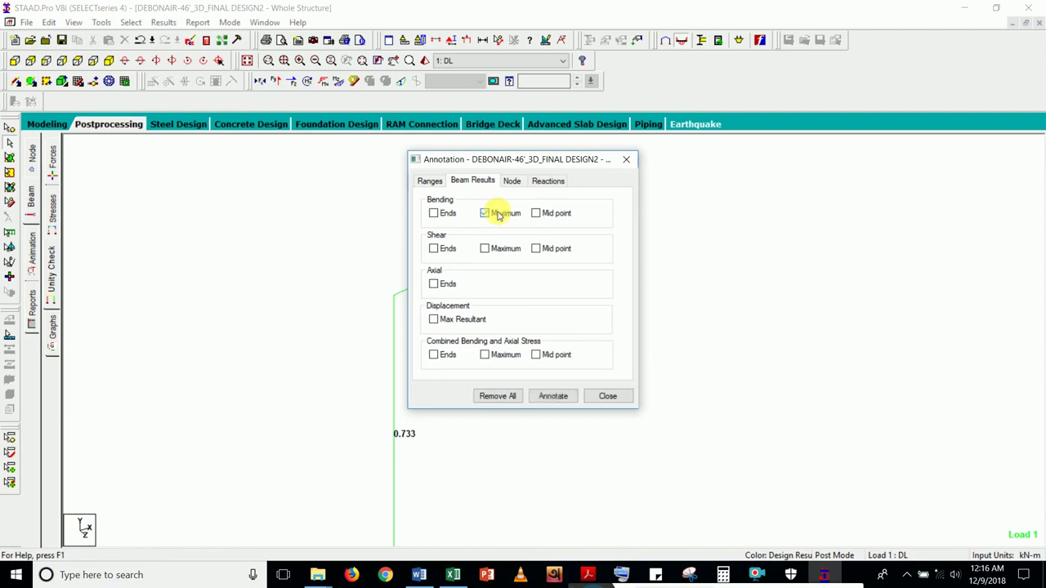
{"action": "left_click", "coordinate": [564, 399]}
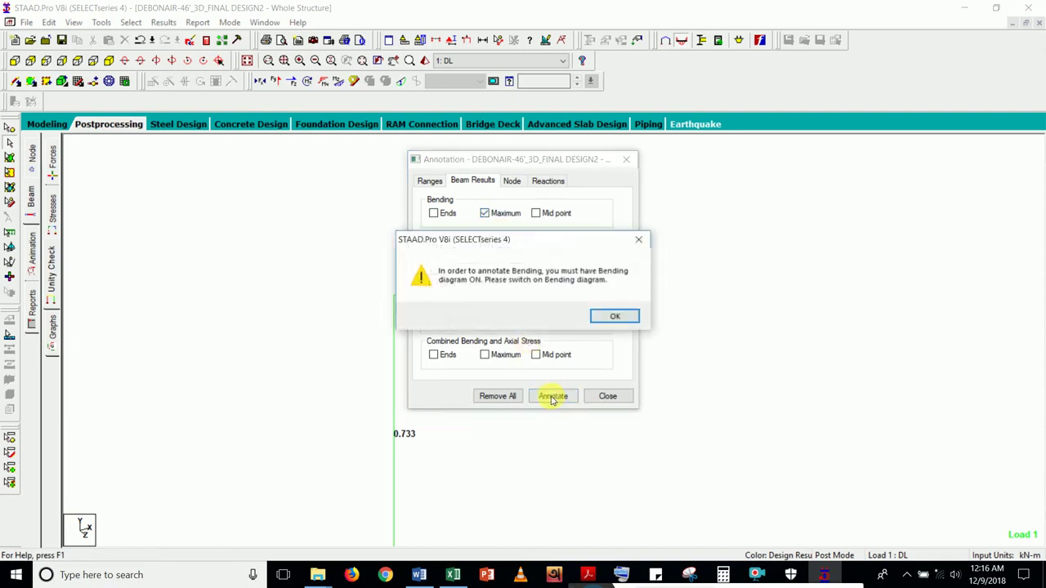
{"action": "left_click", "coordinate": [619, 317]}
{"action": "left_click", "coordinate": [606, 396]}
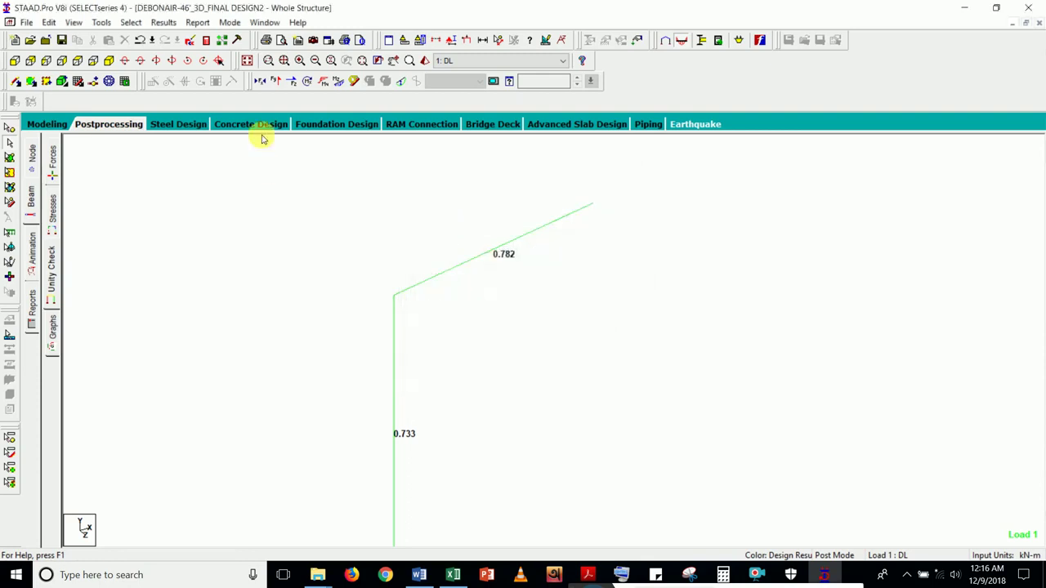
- Display the bending Z and torsion diagrams on the rafter and column, and examine the moment at their joint
{"action": "left_click", "coordinate": [326, 85]}
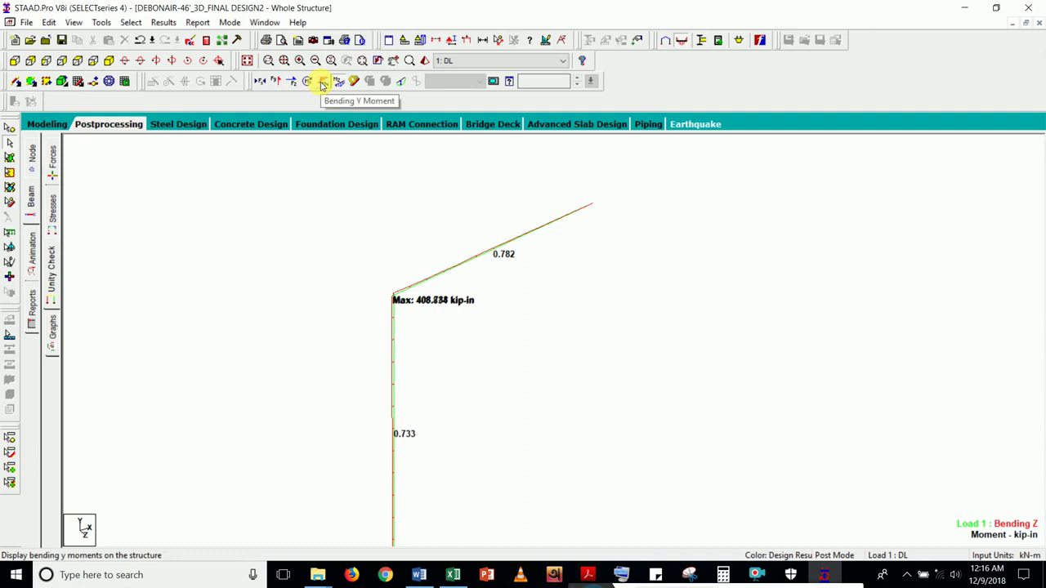
{"action": "left_click", "coordinate": [322, 83]}
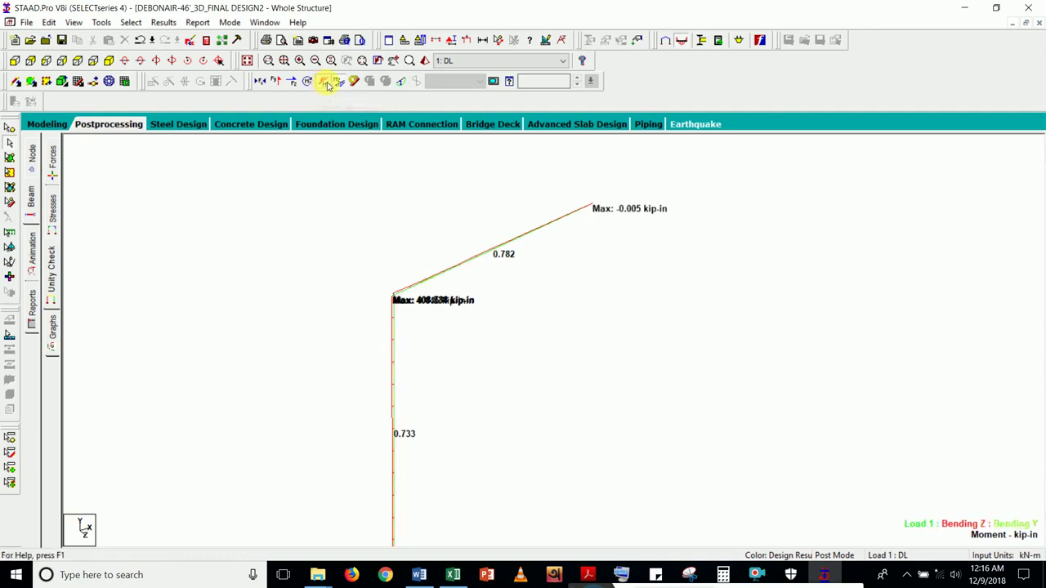
{"action": "left_click", "coordinate": [324, 85]}
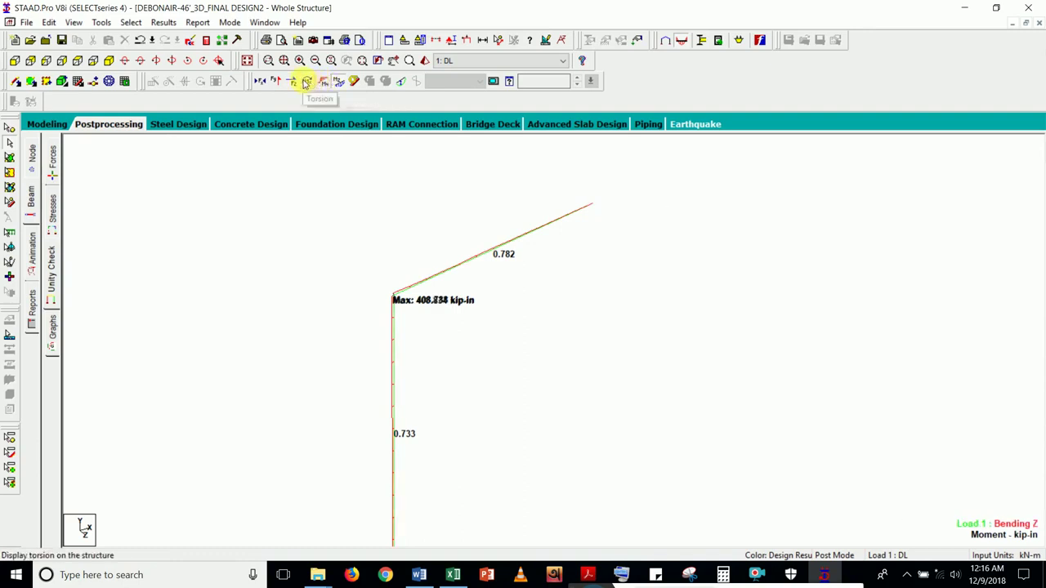
{"action": "left_click", "coordinate": [307, 85]}
{"action": "scroll", "coordinate": [418, 310], "scroll_direction": "up", "scroll_amount": 3}
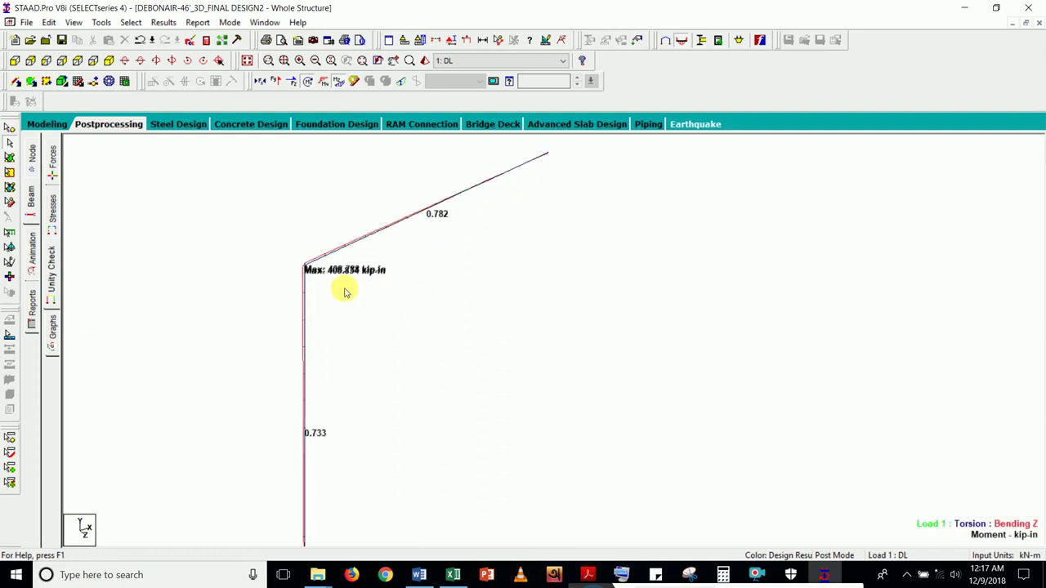
{"action": "scroll", "coordinate": [343, 282], "scroll_direction": "up", "scroll_amount": 1}
{"action": "middle_click_drag", "start_coordinate": [341, 275], "coordinate": [497, 308]}
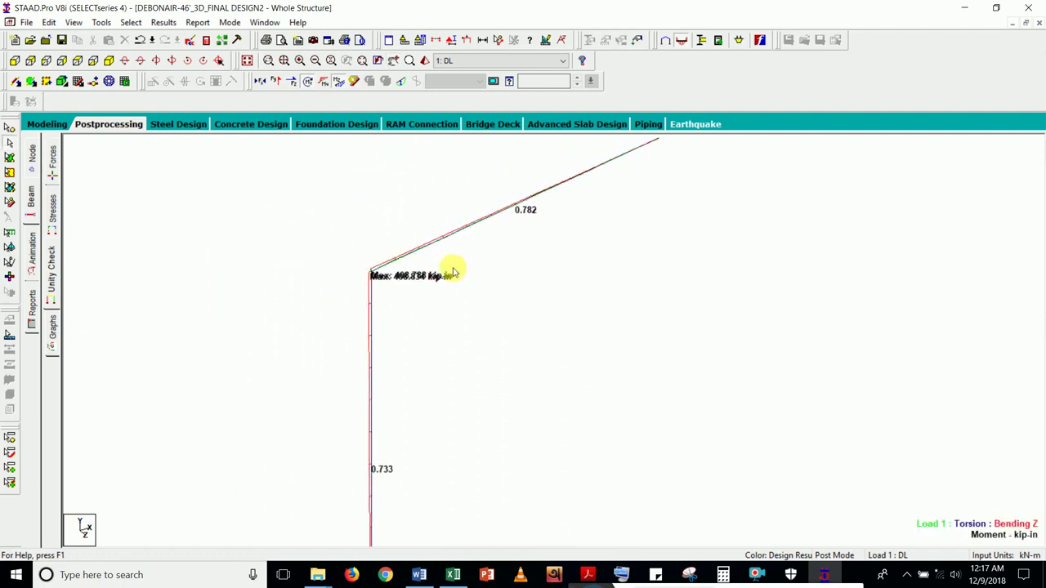
- Isolate the sloped rafter alone so only its moment diagram is displayed
{"action": "left_click", "coordinate": [400, 259]}
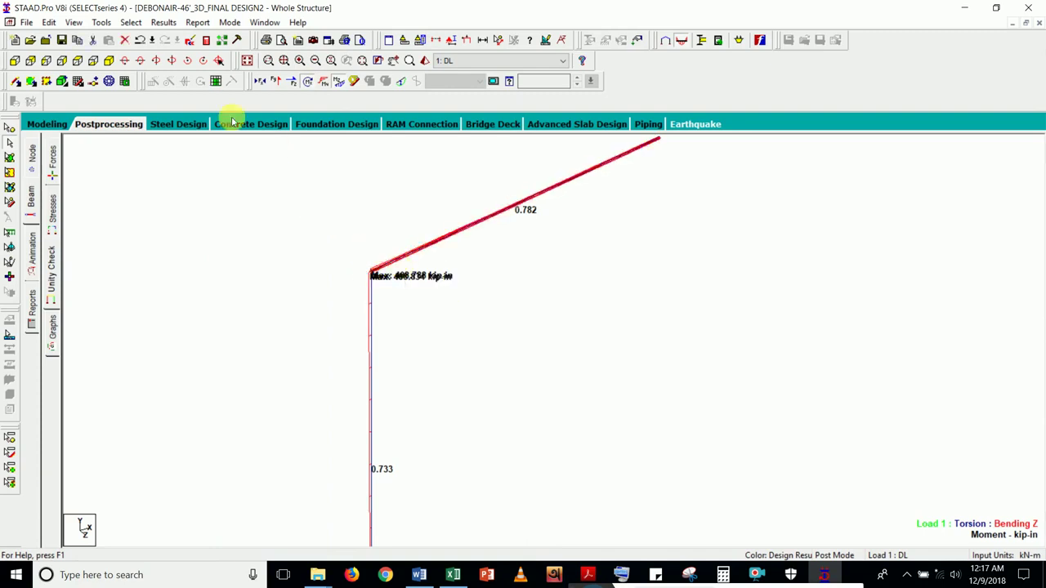
{"action": "left_click", "coordinate": [75, 24]}
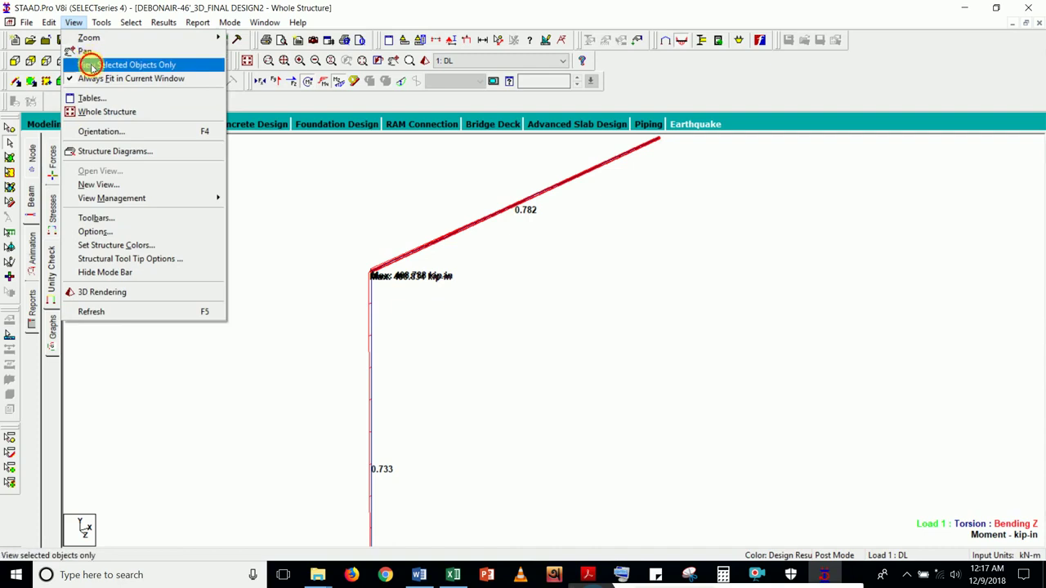
{"action": "left_click", "coordinate": [89, 63]}
{"action": "left_click", "coordinate": [373, 325]}
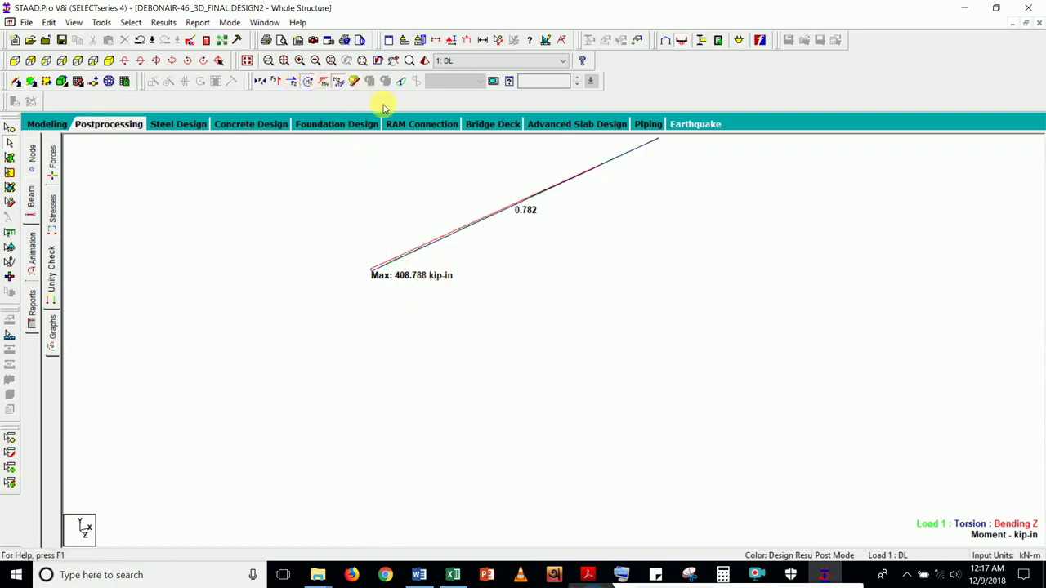
- Check the rafter's bending Y diagram and review the maximum bending option in the beam results annotation settings
{"action": "left_click", "coordinate": [323, 83]}
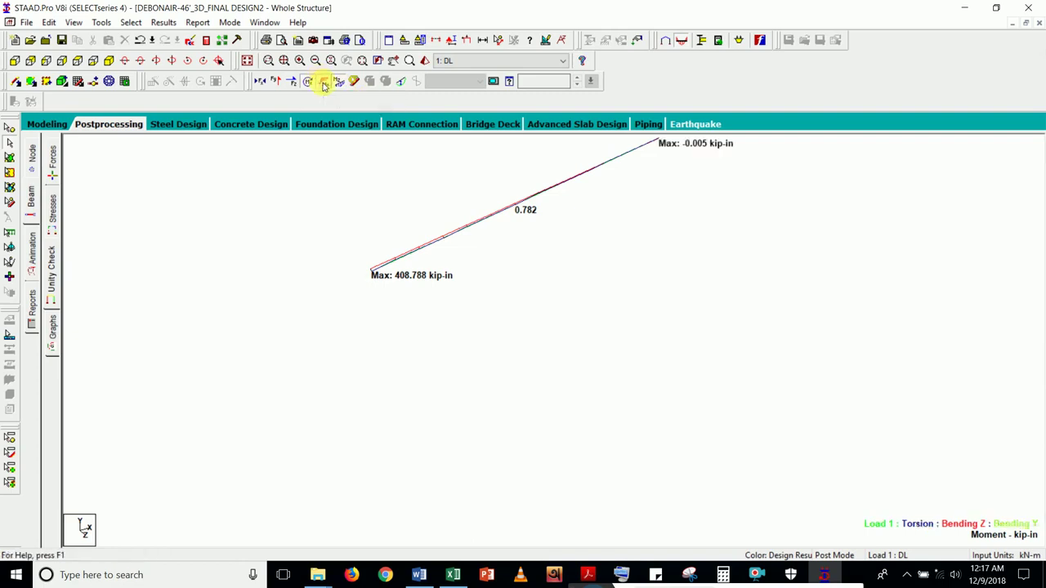
{"action": "left_click", "coordinate": [324, 83]}
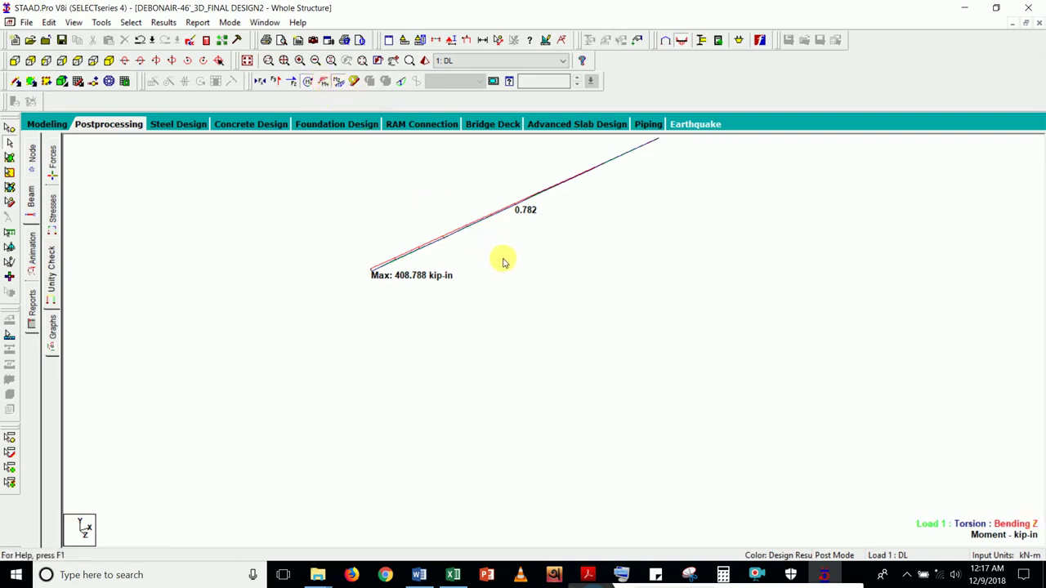
{"action": "left_click", "coordinate": [133, 23]}
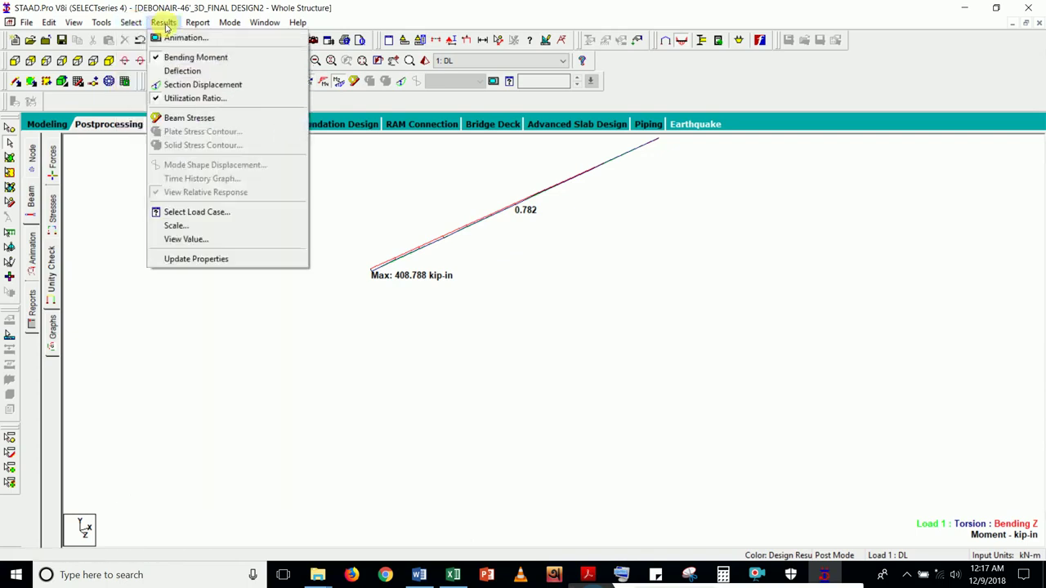
{"action": "left_click", "coordinate": [208, 241]}
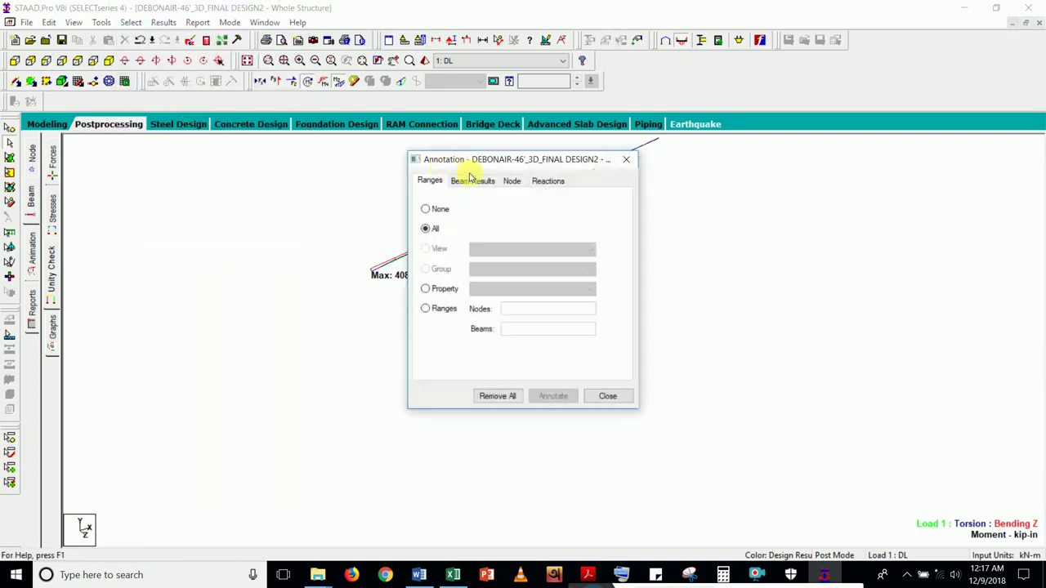
{"action": "left_click", "coordinate": [472, 181]}
{"action": "left_click", "coordinate": [485, 212]}
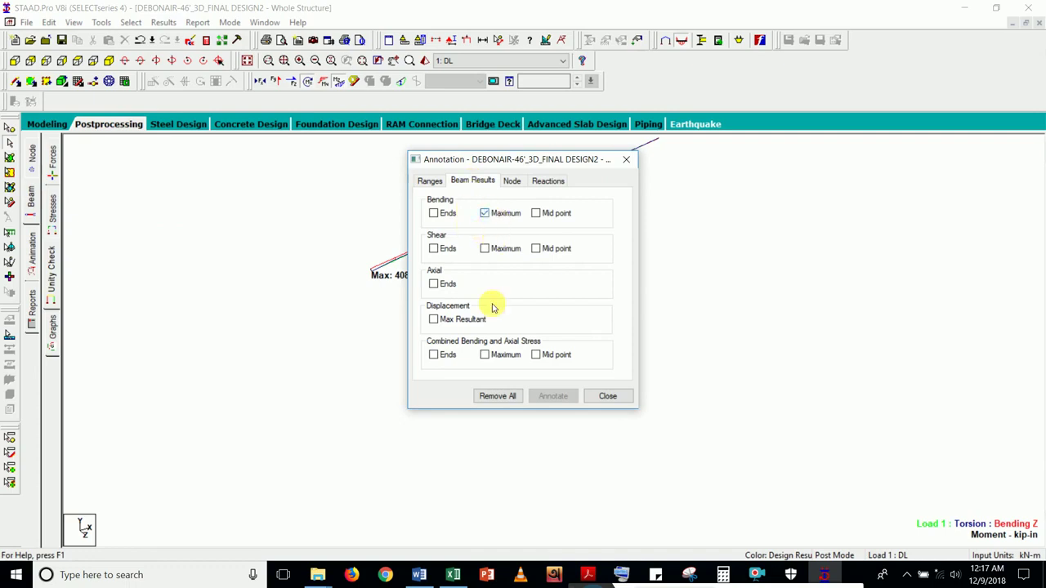
{"action": "left_click", "coordinate": [609, 396]}
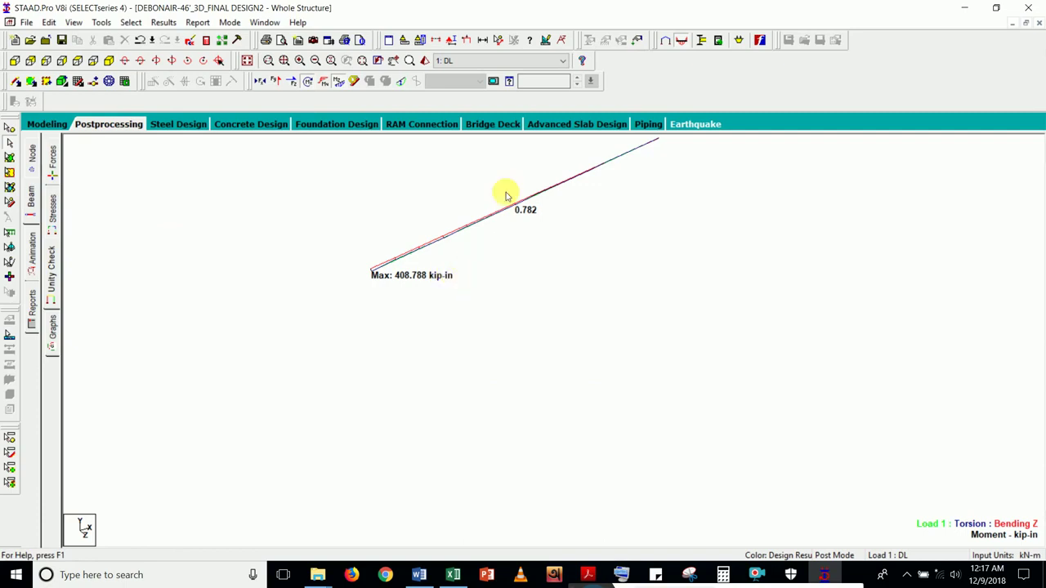
- Show the rafter's moment diagram for load case 2: LL, and go through the remaining load cases to Envelope
{"action": "left_click", "coordinate": [532, 61]}
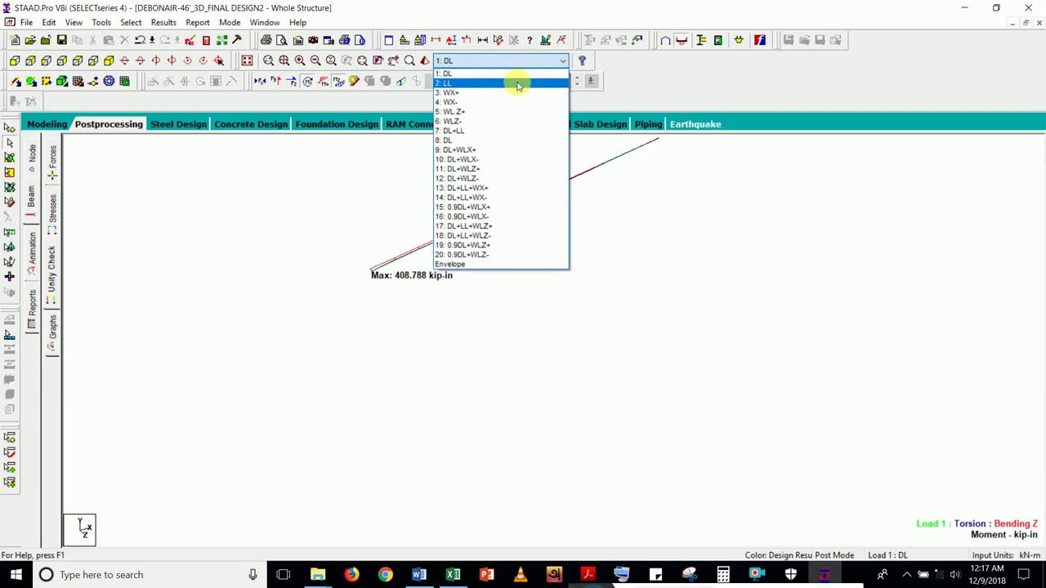
{"action": "left_click", "coordinate": [514, 81]}
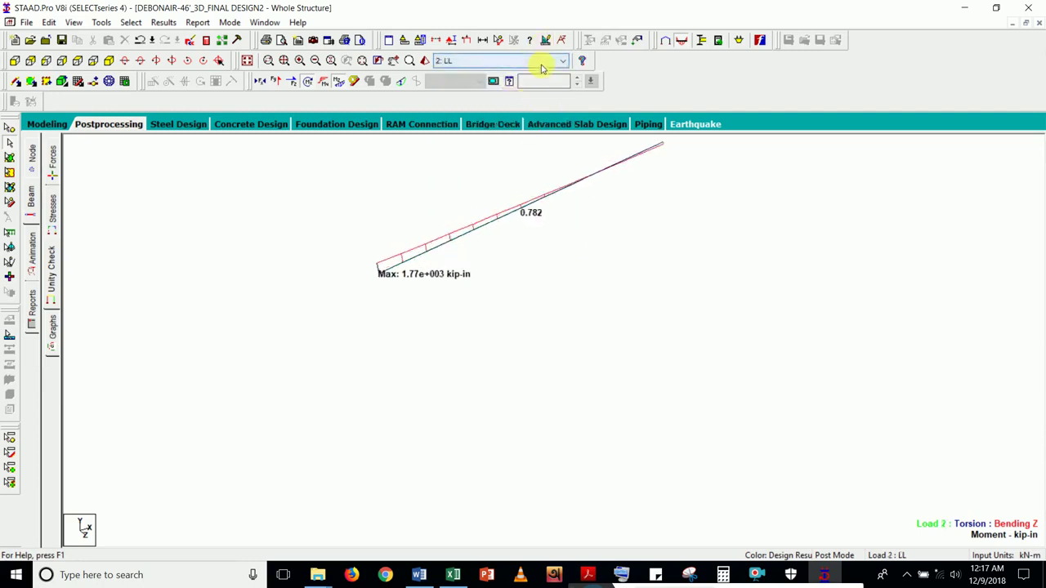
{"action": "scroll", "coordinate": [542, 64], "scroll_direction": "down", "scroll_amount": 2}
{"action": "scroll", "coordinate": [542, 66], "scroll_direction": "down", "scroll_amount": 3}
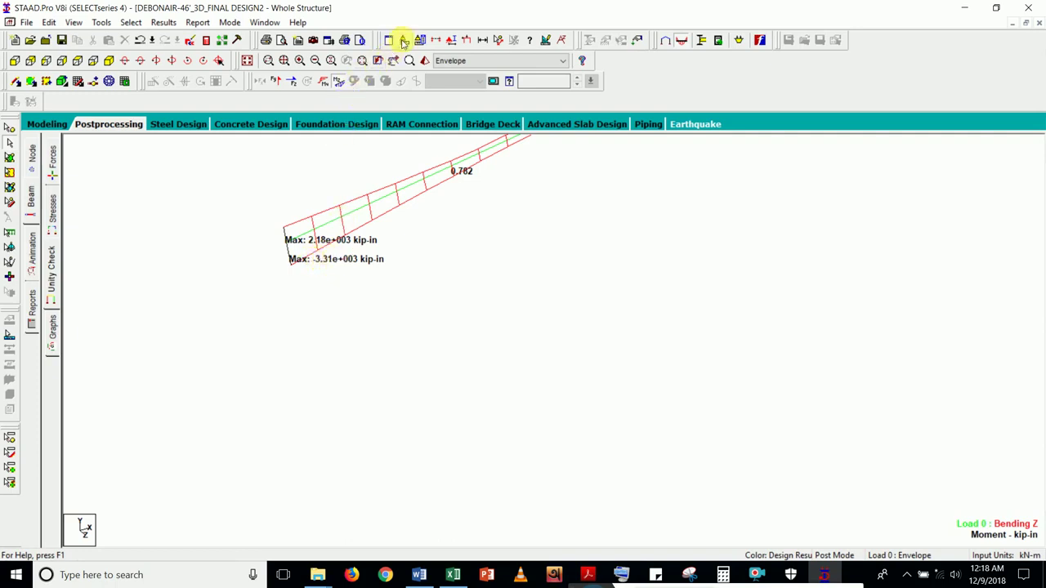
- Set the current input units to inch for length and kilopound for force
{"action": "left_click", "coordinate": [405, 40]}
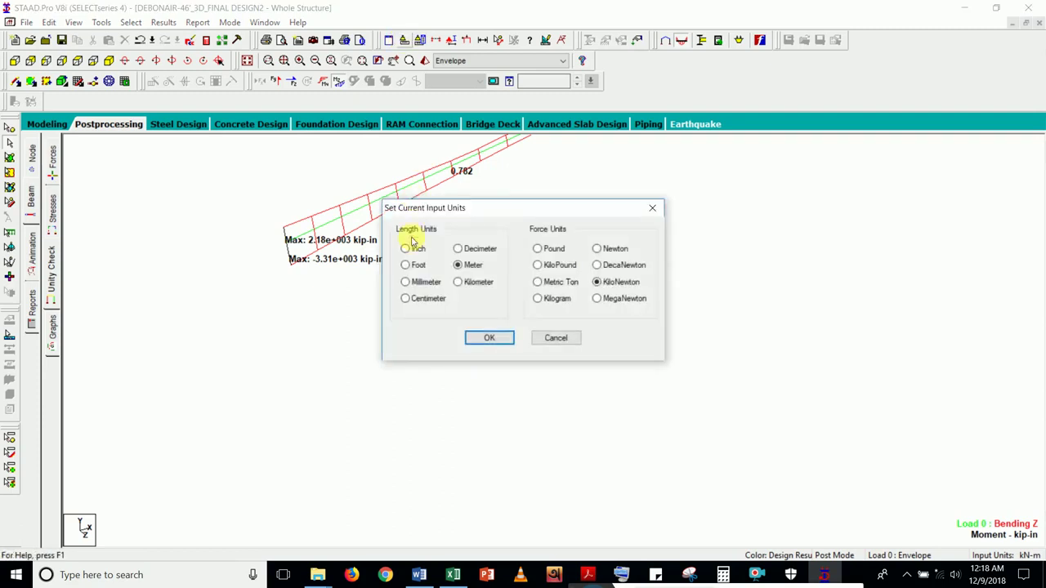
{"action": "left_click", "coordinate": [550, 265]}
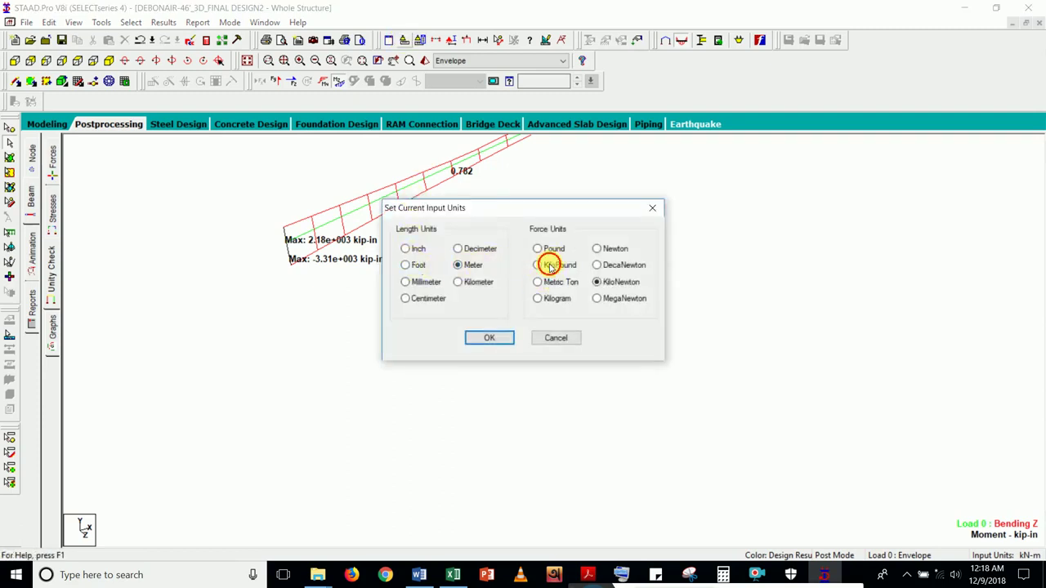
{"action": "left_click", "coordinate": [407, 249]}
{"action": "left_click", "coordinate": [490, 338]}
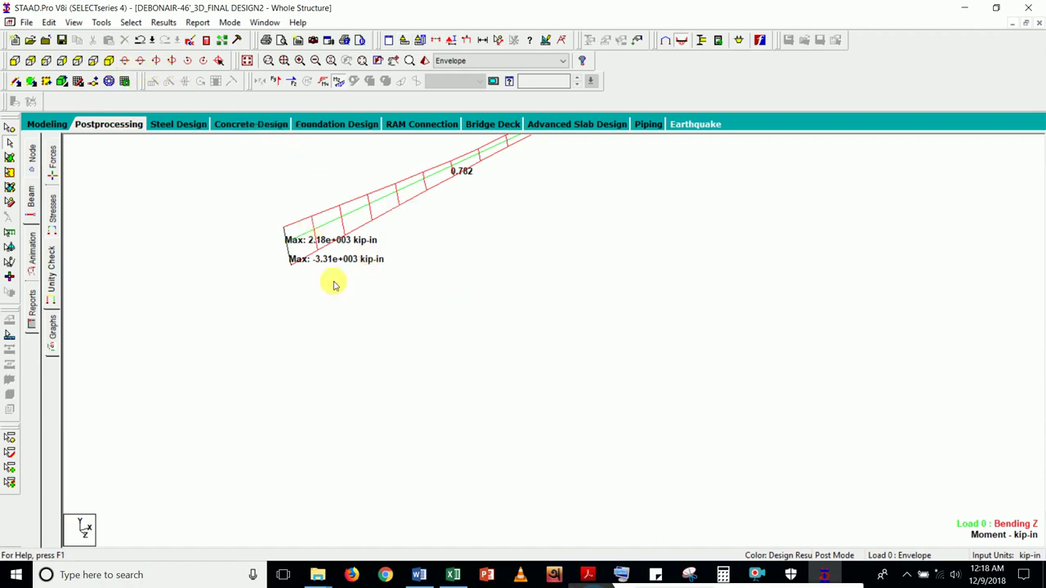
- Compare the rafter's bending Z moment across the wind load combinations, including 16, 18, 19 and 20, and return to Envelope
{"action": "left_click_drag", "start_coordinate": [337, 282], "coordinate": [398, 264]}
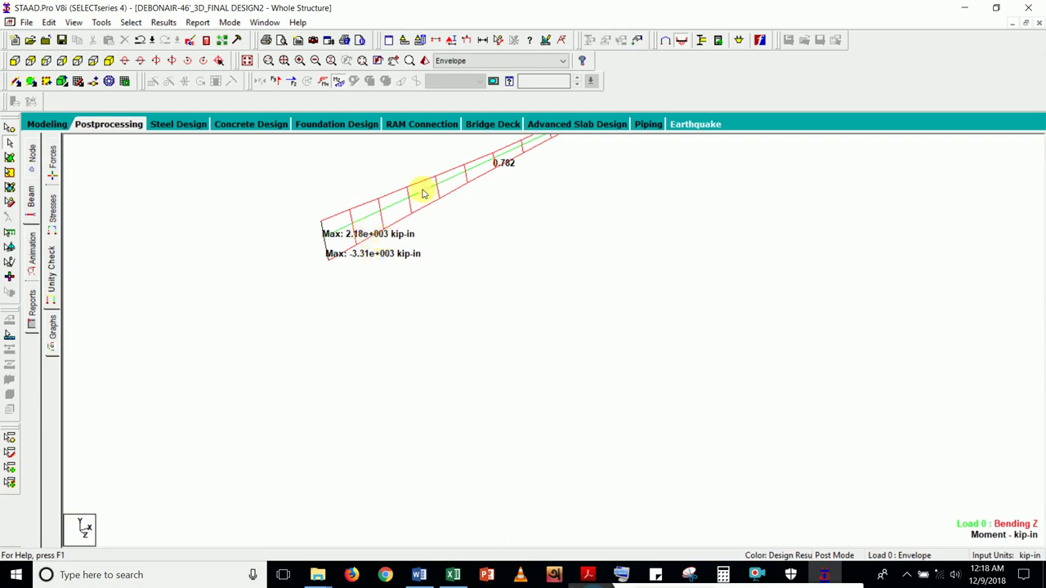
{"action": "scroll", "coordinate": [515, 67], "scroll_direction": "up", "scroll_amount": 1}
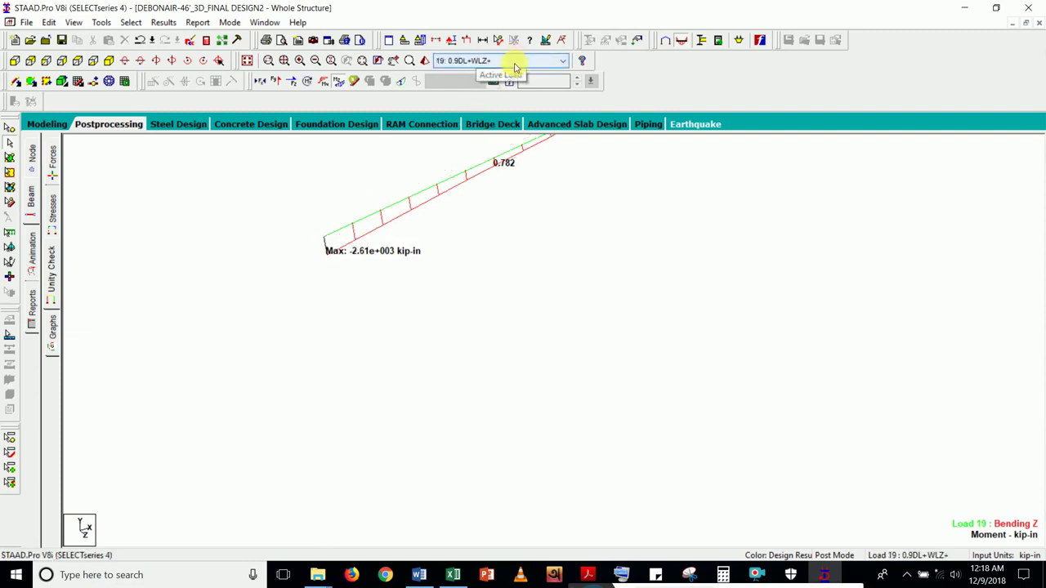
{"action": "scroll", "coordinate": [515, 68], "scroll_direction": "up", "scroll_amount": 2}
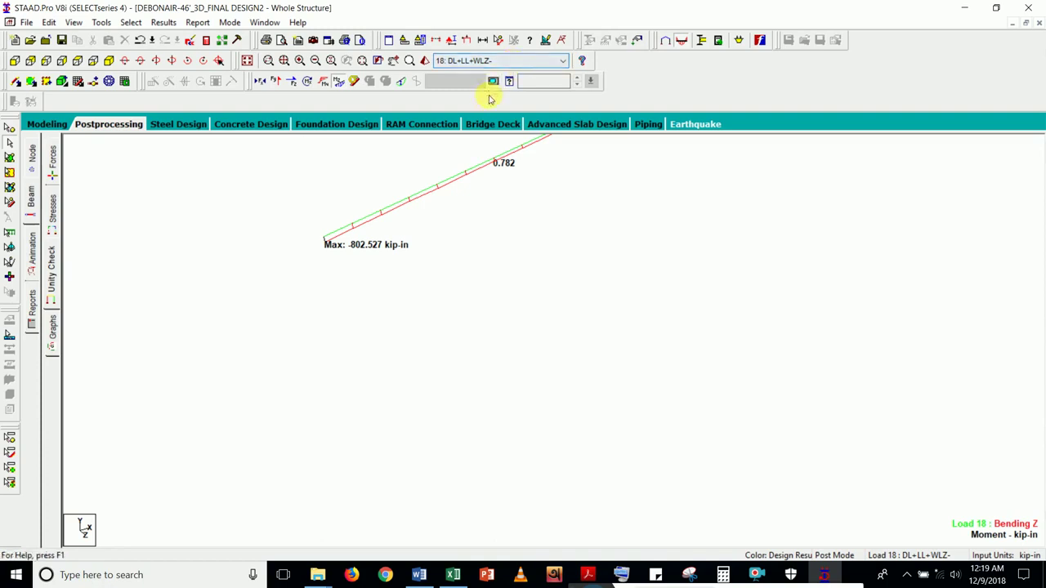
{"action": "scroll", "coordinate": [510, 65], "scroll_direction": "up", "scroll_amount": 2}
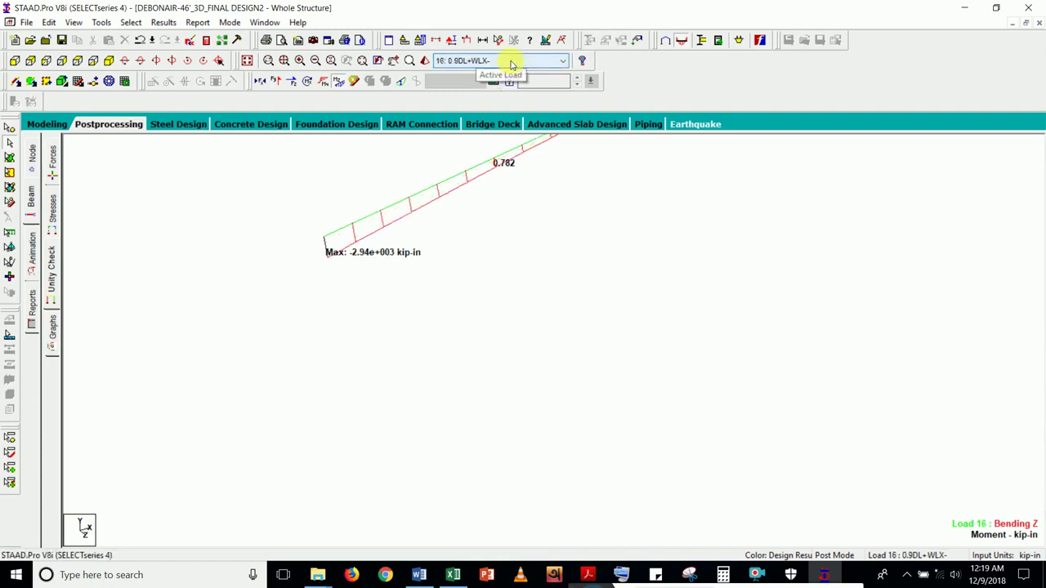
{"action": "scroll", "coordinate": [511, 66], "scroll_direction": "up", "scroll_amount": 2}
{"action": "scroll", "coordinate": [512, 65], "scroll_direction": "down", "scroll_amount": 4}
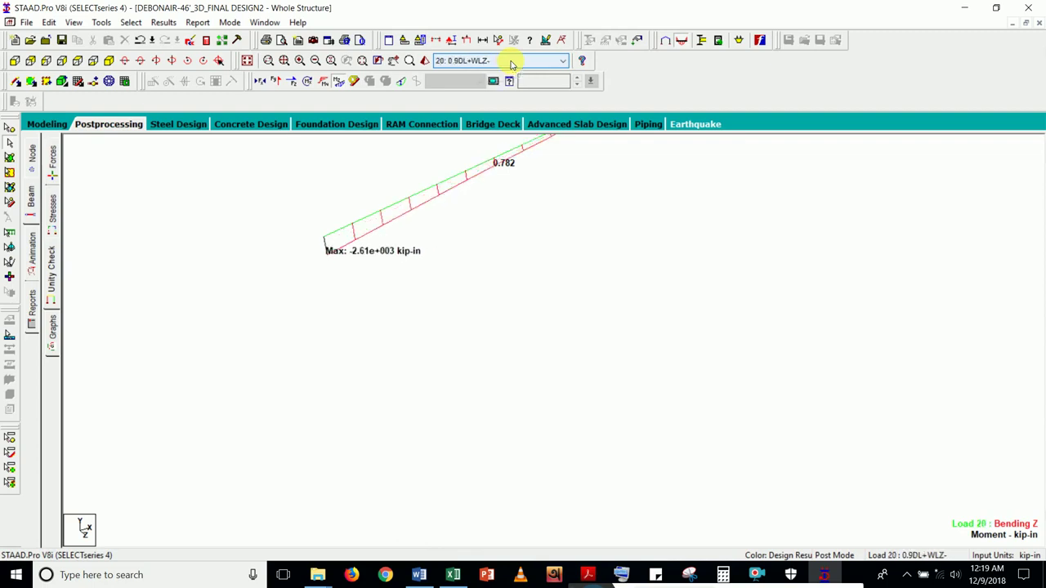
{"action": "scroll", "coordinate": [512, 66], "scroll_direction": "down", "scroll_amount": 2}
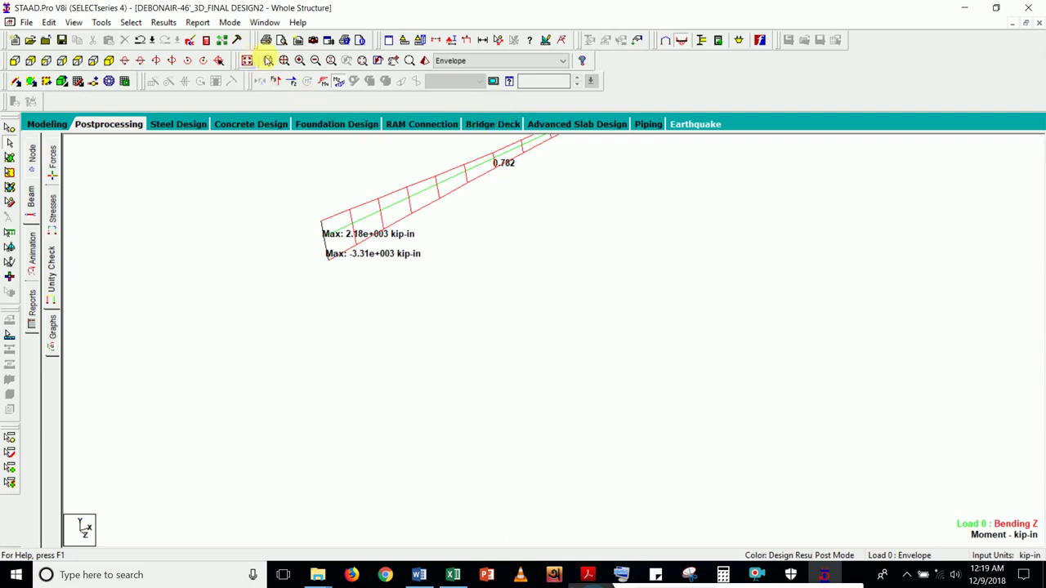
- Remove the maximum bending annotation from the beam results
{"action": "left_click", "coordinate": [163, 22]}
{"action": "left_click", "coordinate": [205, 239]}
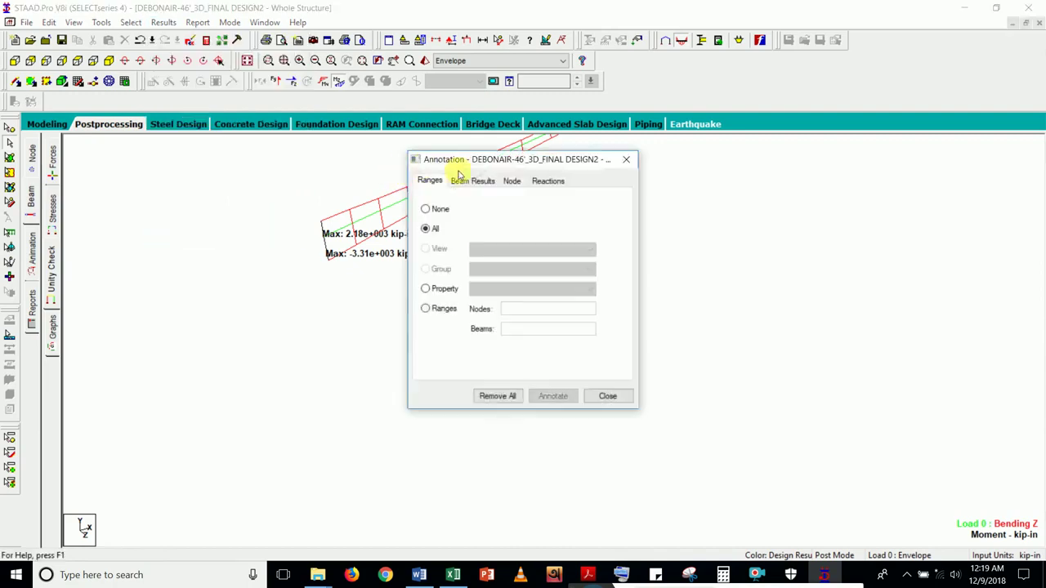
{"action": "left_click", "coordinate": [480, 181]}
{"action": "left_click", "coordinate": [485, 212]}
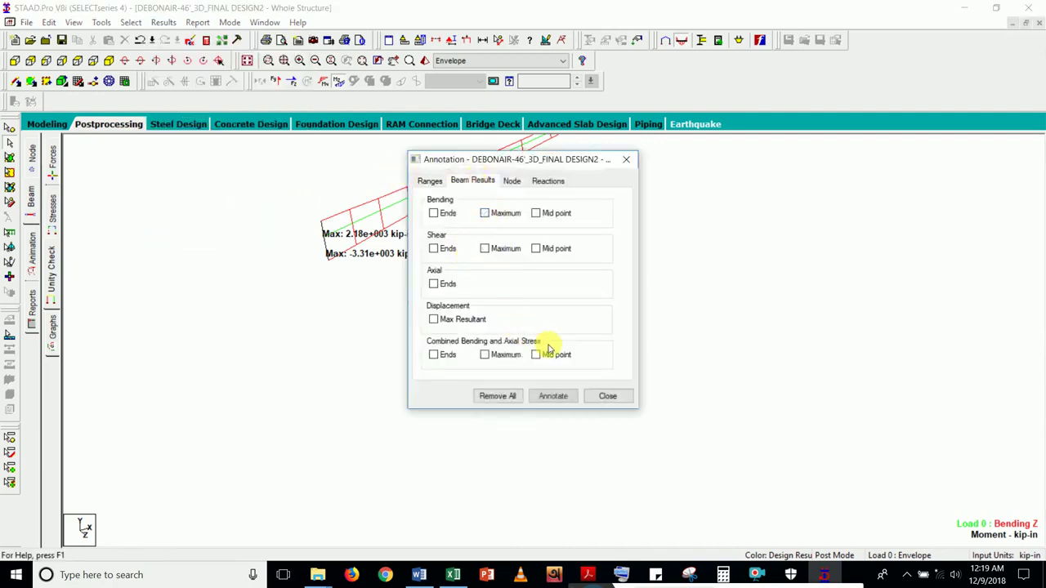
{"action": "left_click", "coordinate": [564, 398]}
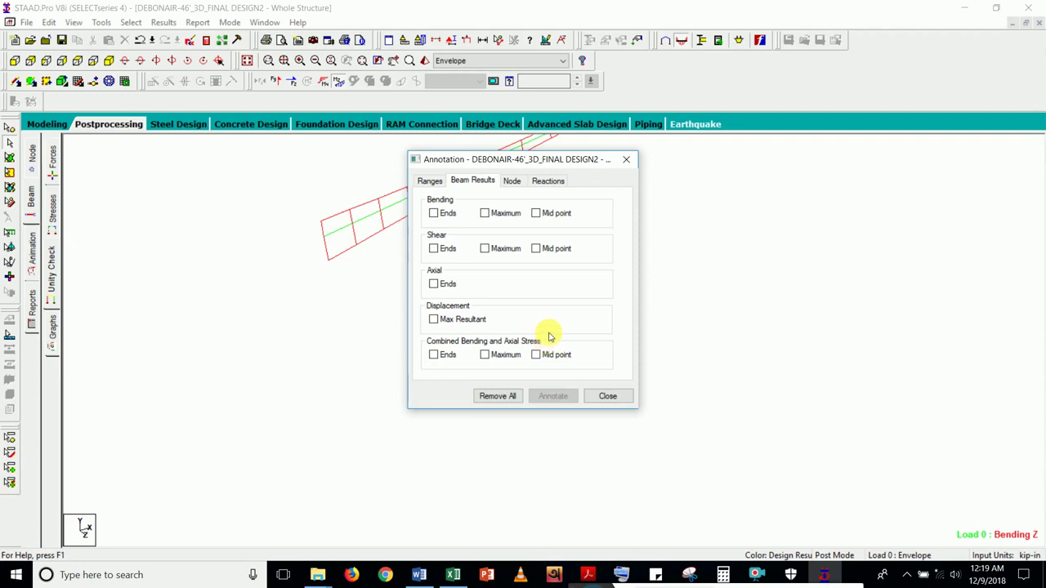
- Enable the maximum shear annotation for the beam results and close the annotation settings
{"action": "left_click", "coordinate": [495, 249]}
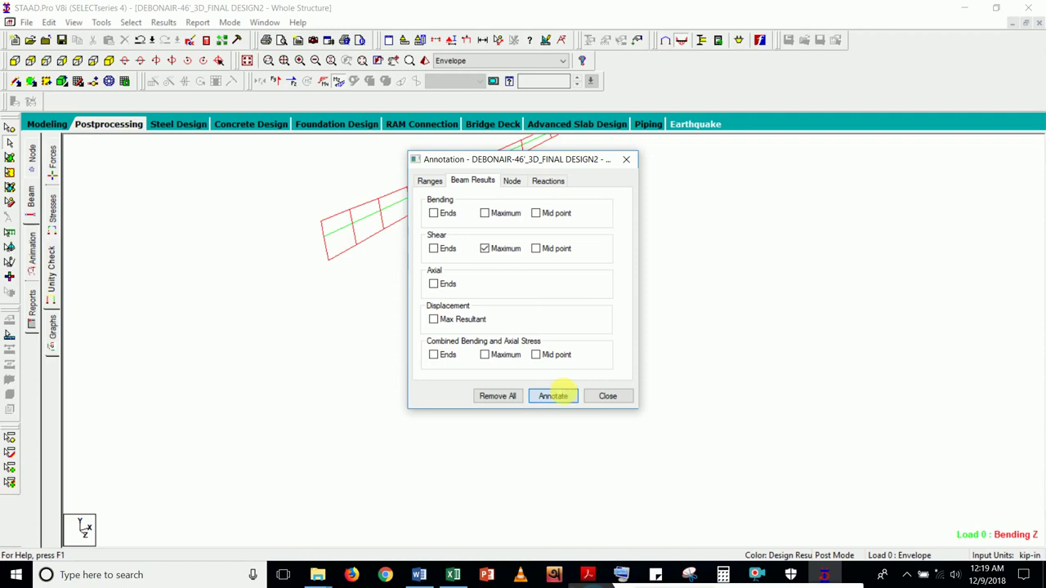
{"action": "left_click", "coordinate": [552, 396]}
{"action": "left_click", "coordinate": [625, 316]}
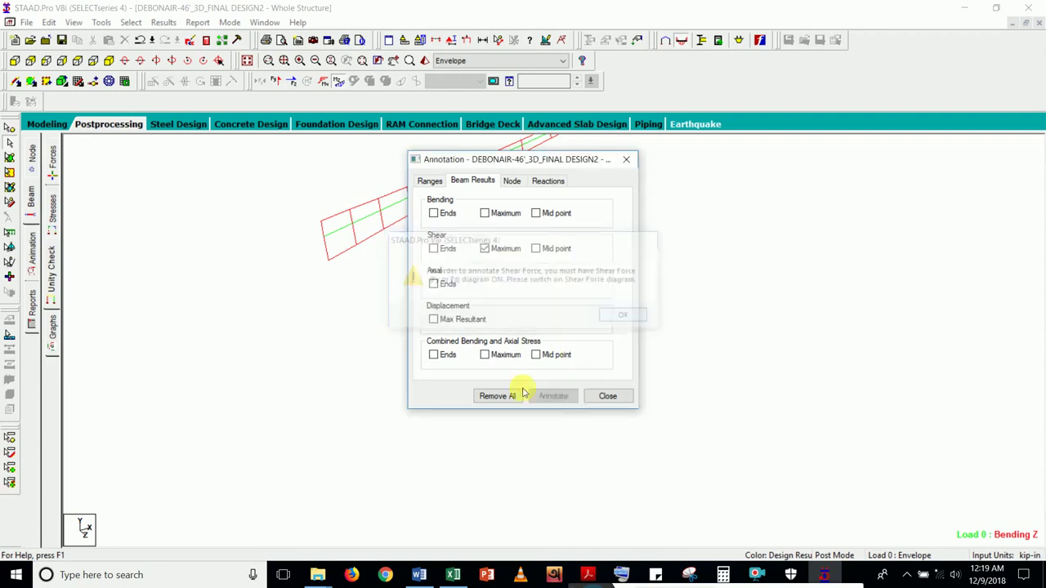
{"action": "left_click", "coordinate": [607, 395]}
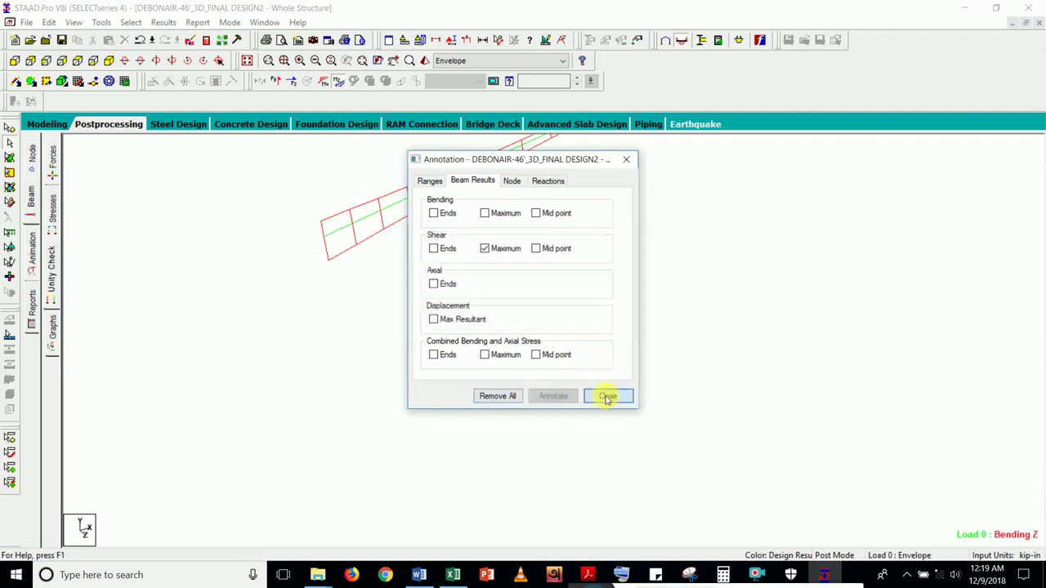
- Hide the rafter's bending Z diagram and display its shear Z and shear Y diagrams instead
{"action": "left_click", "coordinate": [340, 83]}
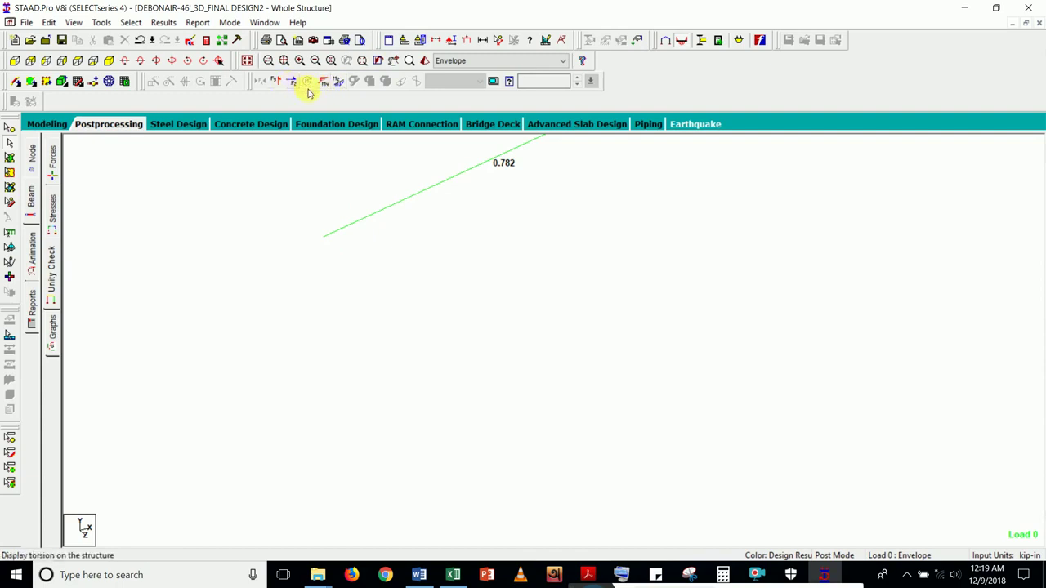
{"action": "left_click", "coordinate": [292, 83]}
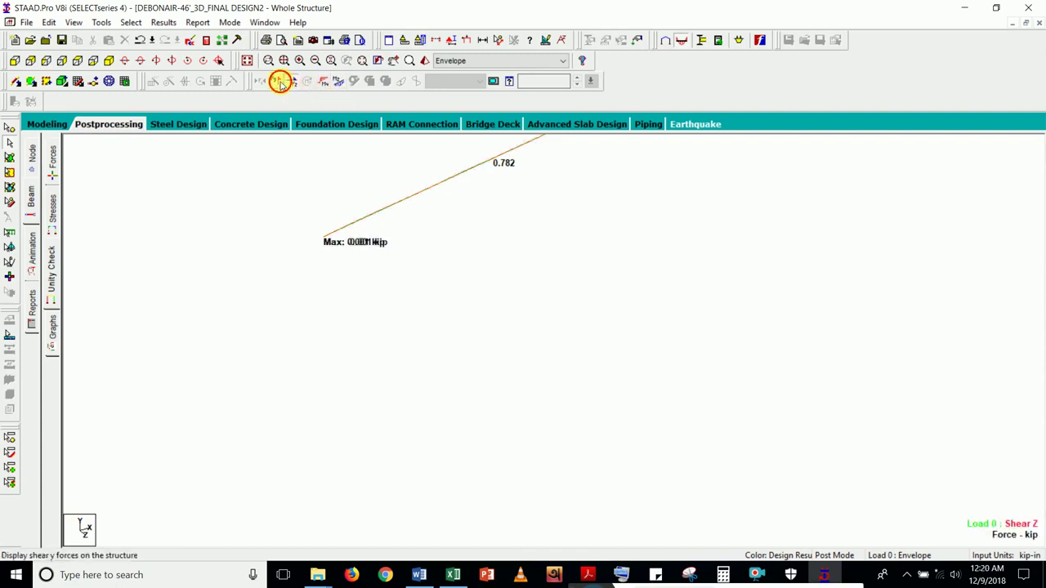
{"action": "left_click", "coordinate": [277, 81]}
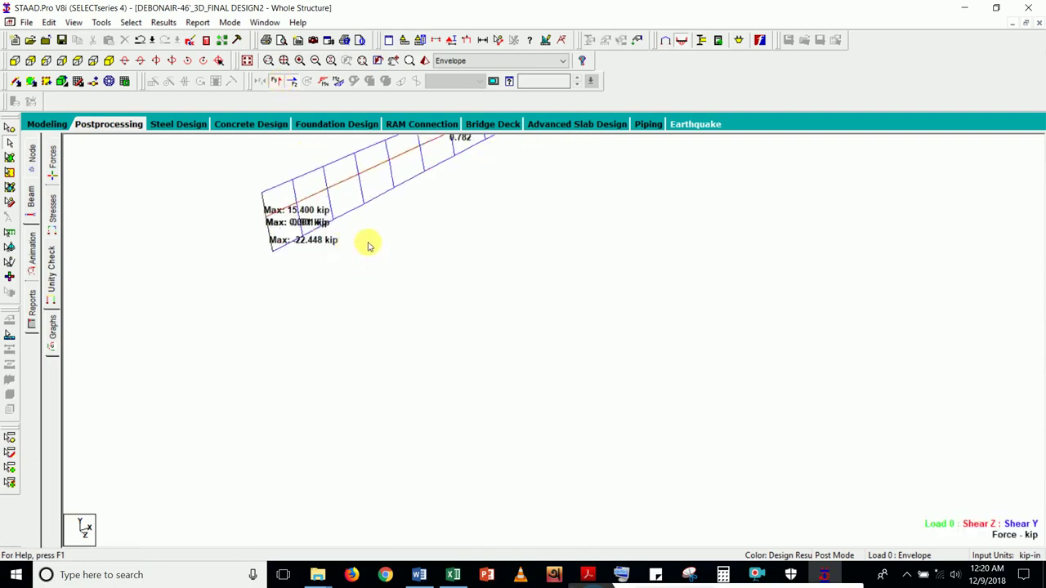
{"action": "scroll", "coordinate": [507, 286], "scroll_direction": "up", "scroll_amount": 3}
{"action": "scroll", "coordinate": [508, 333], "scroll_direction": "up", "scroll_amount": 2}
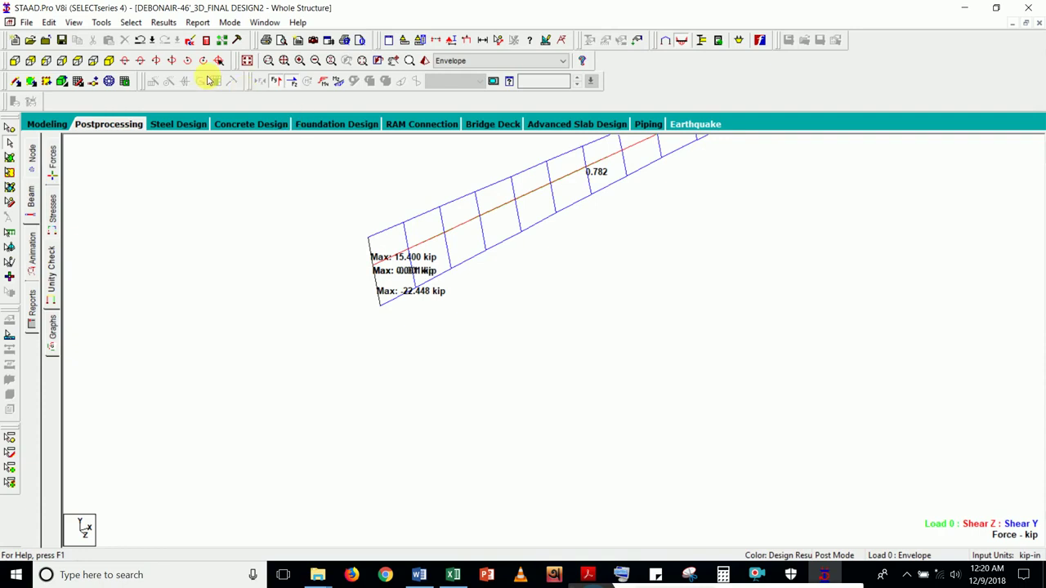
- Check the maximum shear option in the beam results annotation settings for the displayed shear diagrams
{"action": "left_click", "coordinate": [162, 22]}
{"action": "left_click", "coordinate": [195, 239]}
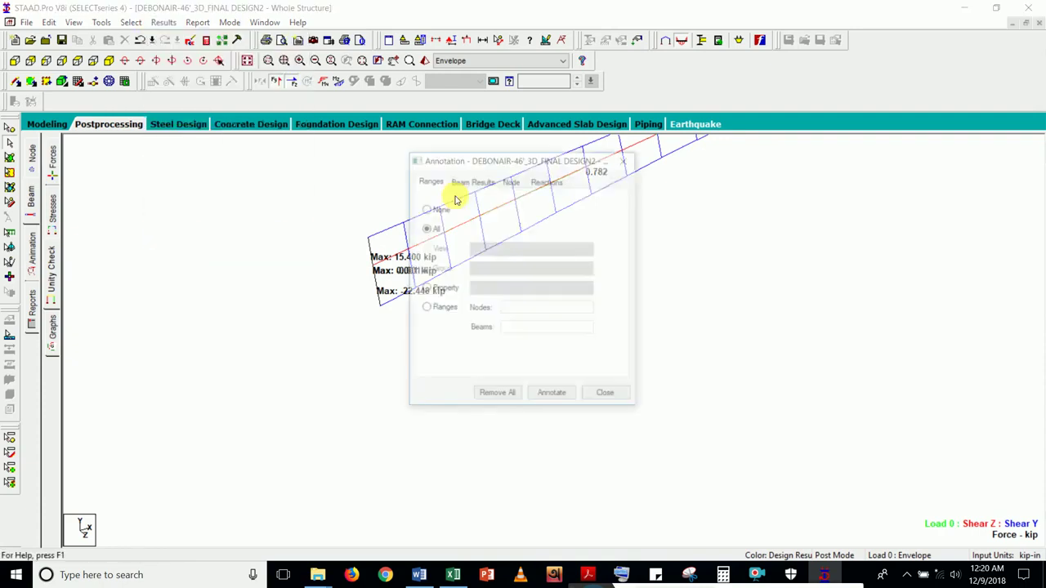
{"action": "left_click", "coordinate": [483, 181]}
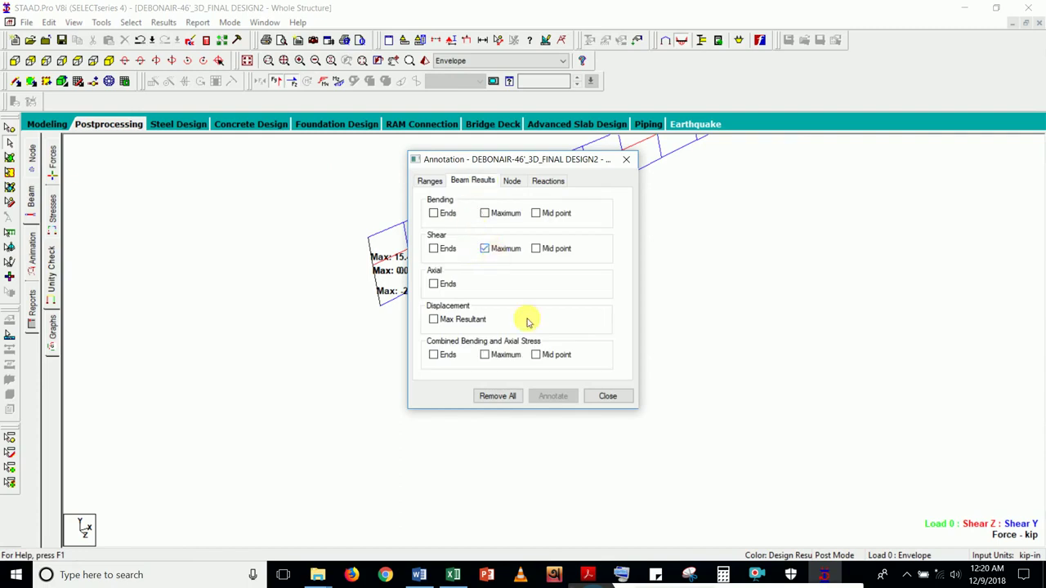
{"action": "left_click", "coordinate": [544, 397]}
{"action": "left_click", "coordinate": [608, 396]}
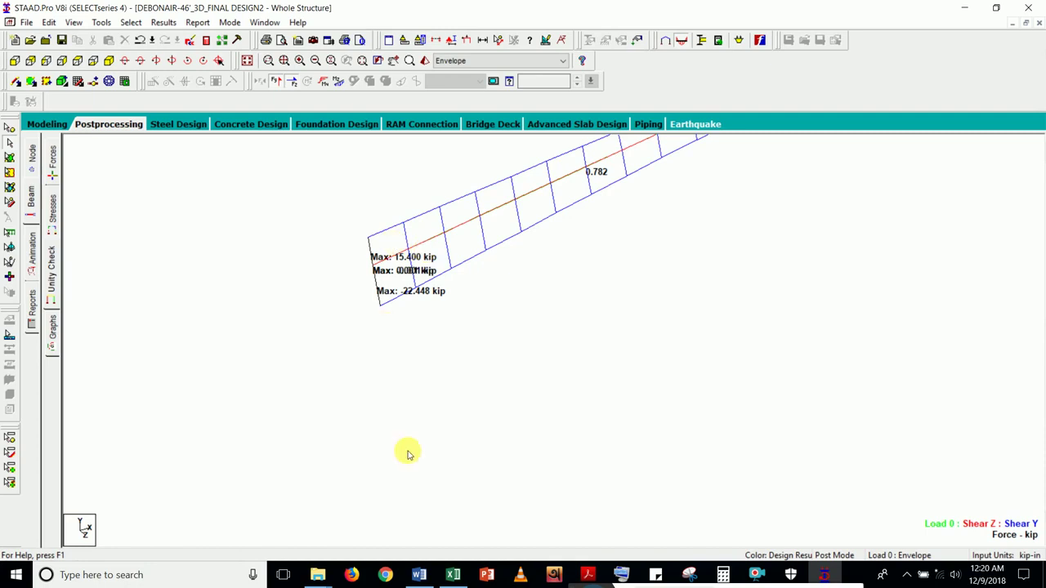
- Switch to the Excel steel design manual and set the moment connection's bending moment to 234 kip-ft and shear force to 22 kips
{"action": "left_click", "coordinate": [452, 574]}
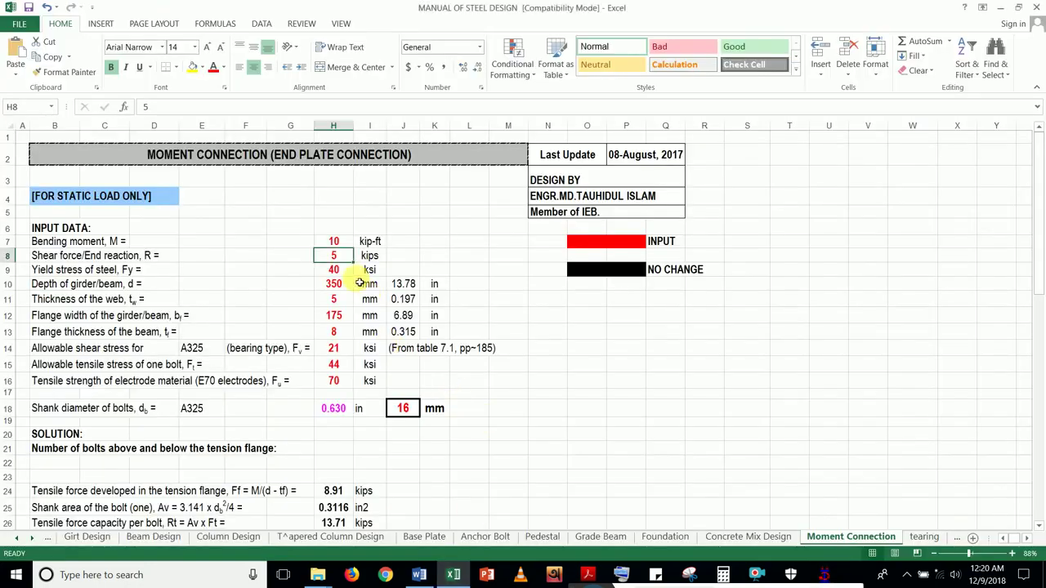
{"action": "left_click", "coordinate": [339, 242]}
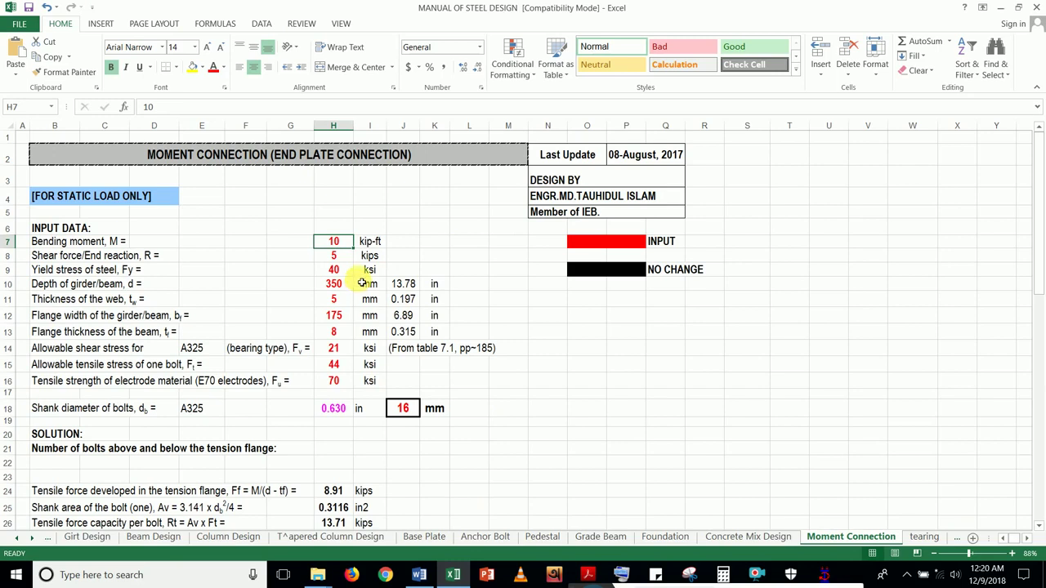
{"action": "type", "text": "234"}
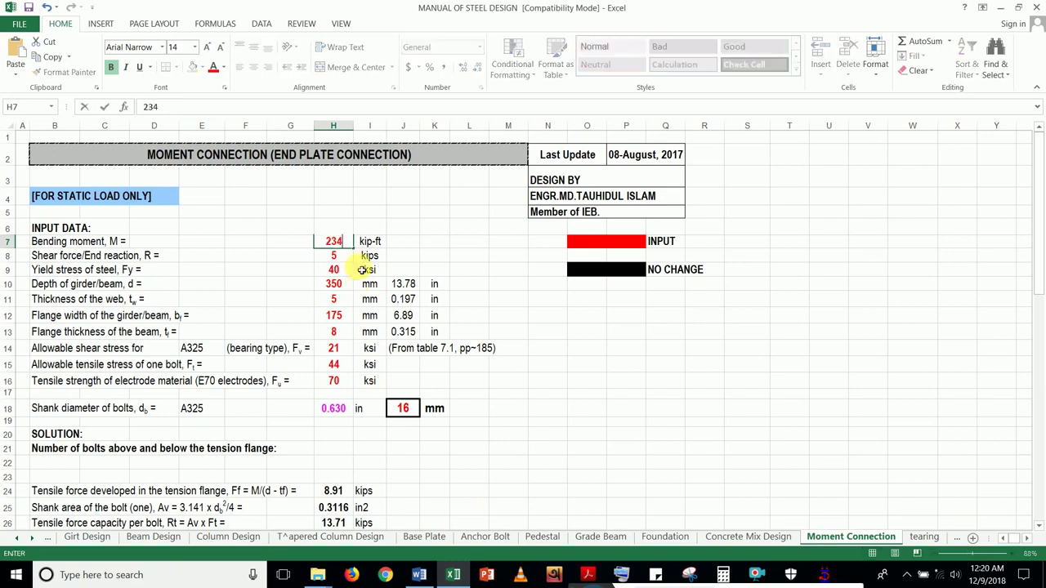
{"action": "left_click", "coordinate": [348, 258]}
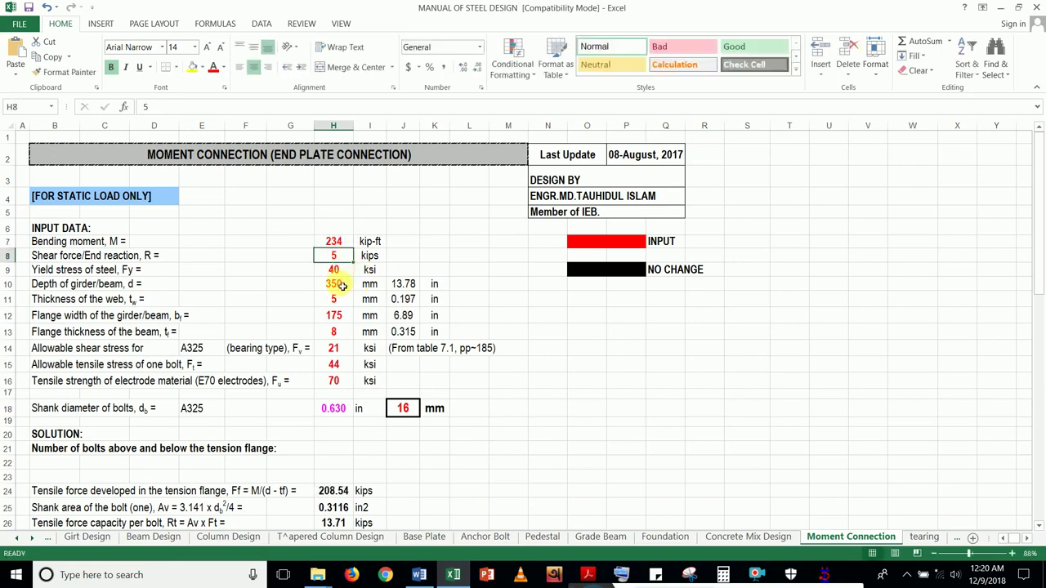
{"action": "type", "text": "22"}
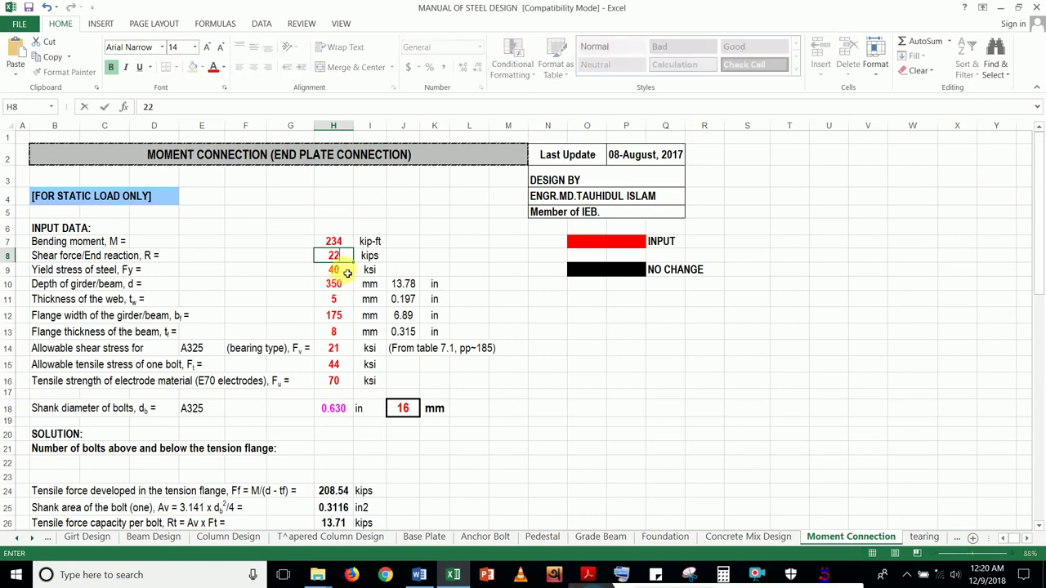
{"action": "left_click", "coordinate": [462, 287]}
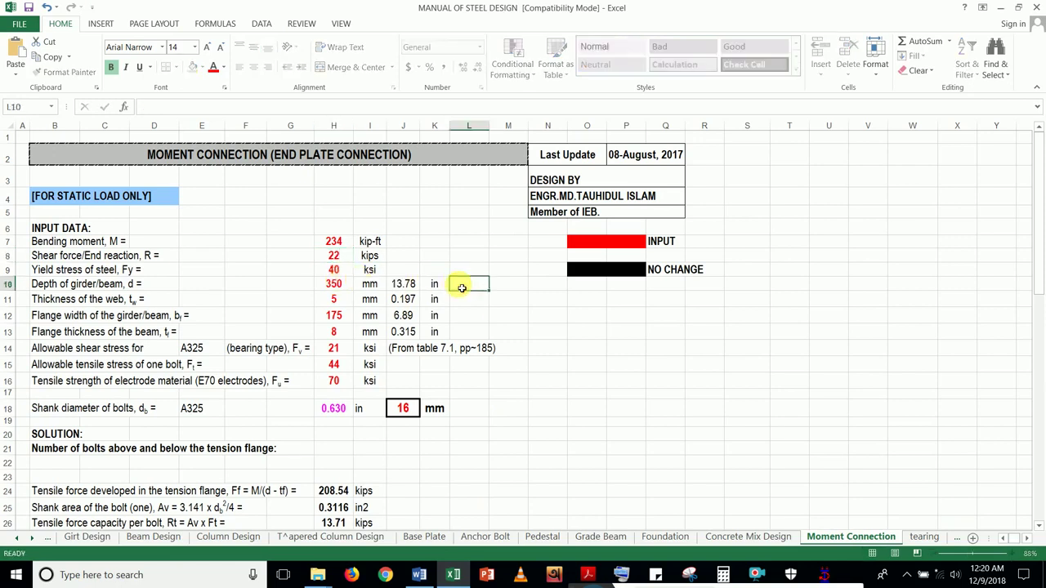
- Examine the moment connection's calculated bolt count, weld size, and joint plate width, length and thickness
{"action": "scroll", "coordinate": [466, 294], "scroll_direction": "down", "scroll_amount": 10}
{"action": "scroll", "coordinate": [474, 305], "scroll_direction": "down", "scroll_amount": 9}
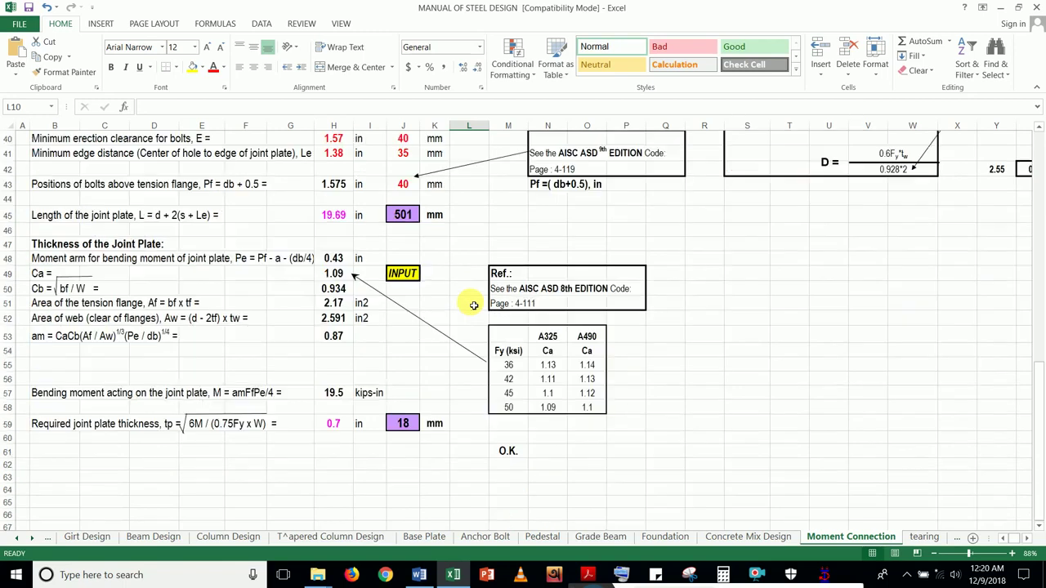
{"action": "scroll", "coordinate": [475, 307], "scroll_direction": "up", "scroll_amount": 6}
{"action": "scroll", "coordinate": [475, 307], "scroll_direction": "up", "scroll_amount": 3}
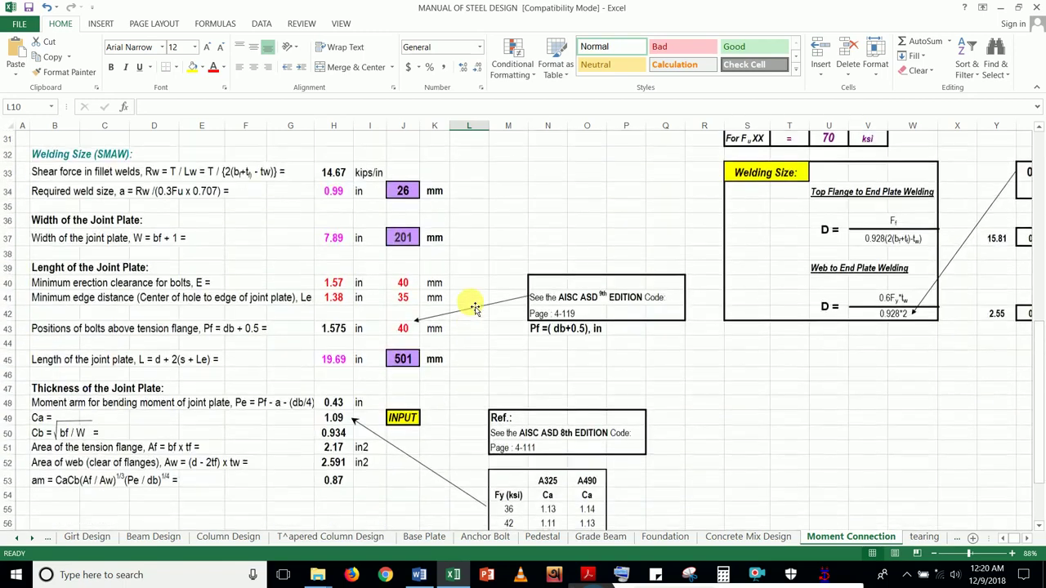
{"action": "scroll", "coordinate": [476, 311], "scroll_direction": "up", "scroll_amount": 2}
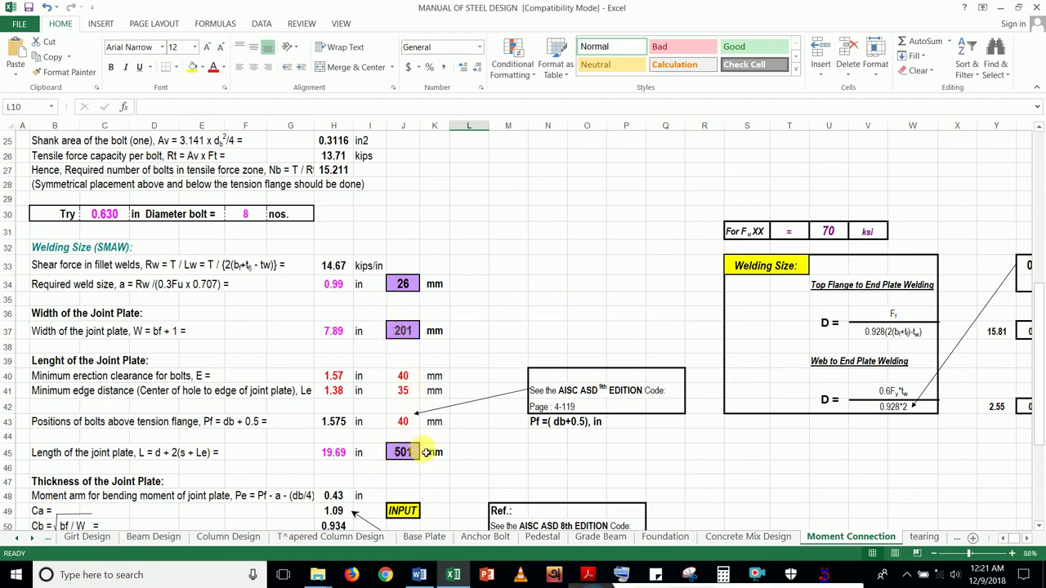
{"action": "scroll", "coordinate": [426, 452], "scroll_direction": "down", "scroll_amount": 2}
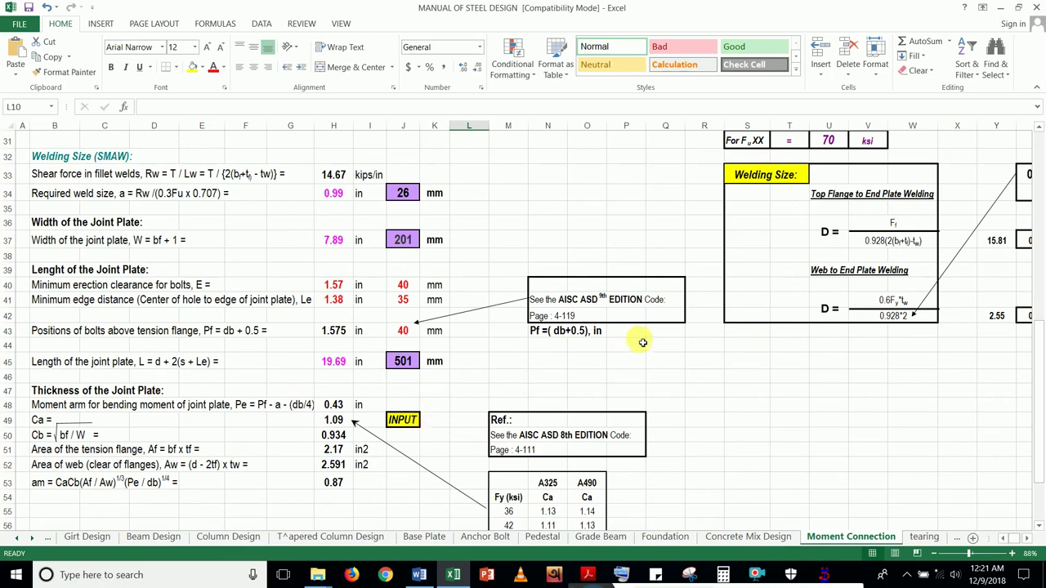
{"action": "scroll", "coordinate": [498, 350], "scroll_direction": "down", "scroll_amount": 2}
{"action": "scroll", "coordinate": [495, 354], "scroll_direction": "up", "scroll_amount": 2}
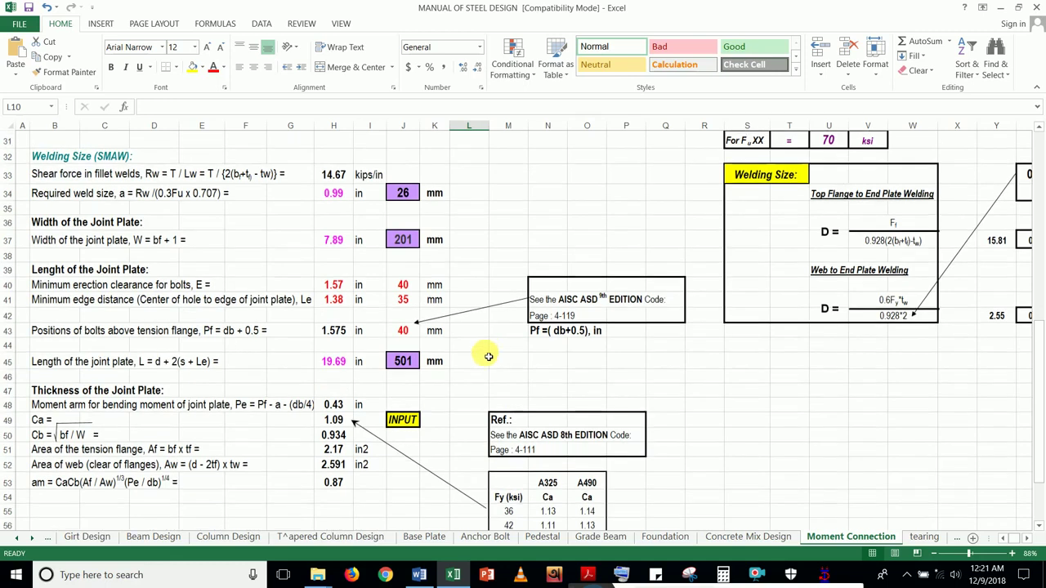
{"action": "scroll", "coordinate": [478, 359], "scroll_direction": "down", "scroll_amount": 1}
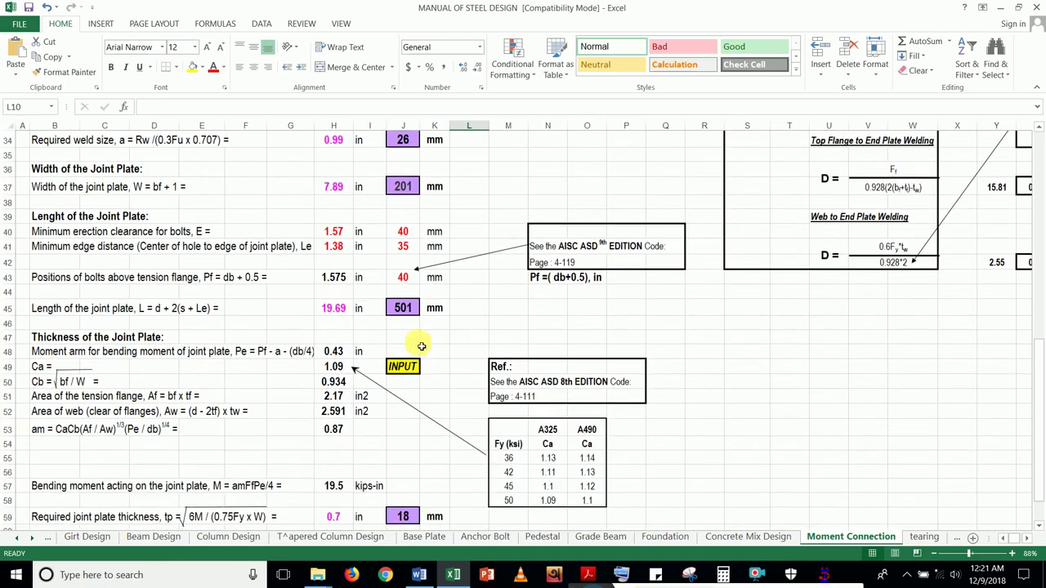
{"action": "scroll", "coordinate": [418, 347], "scroll_direction": "down", "scroll_amount": 1}
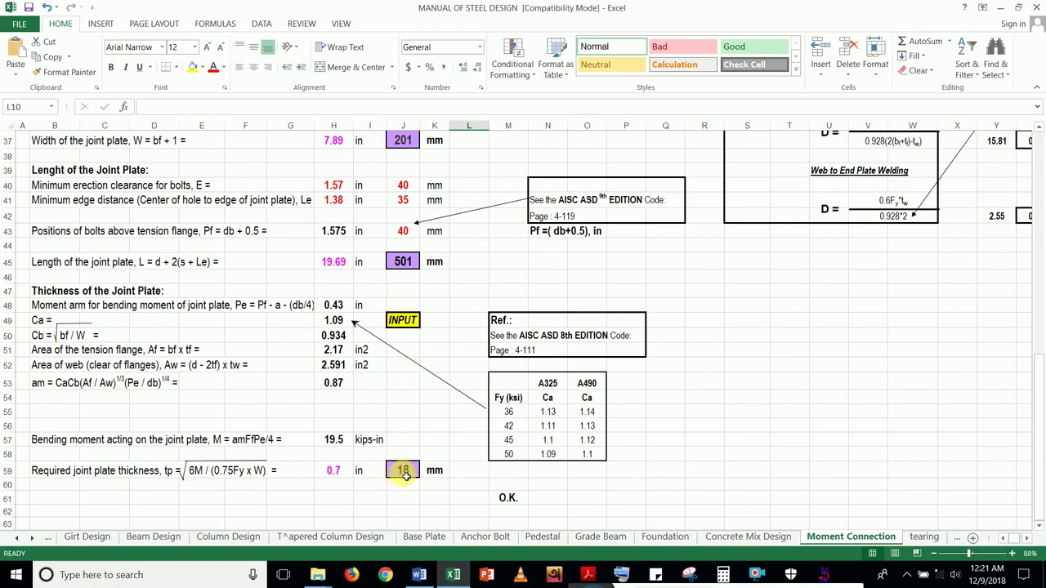
- Set the moment connection's bolt shank diameter to 20 mm
{"action": "scroll", "coordinate": [406, 472], "scroll_direction": "down", "scroll_amount": 1}
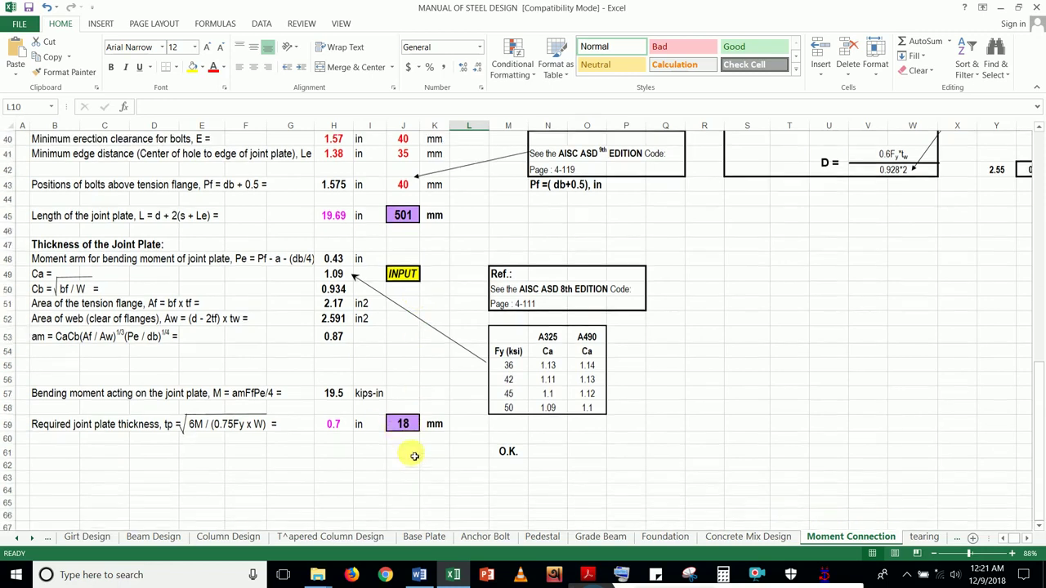
{"action": "left_click", "coordinate": [683, 394]}
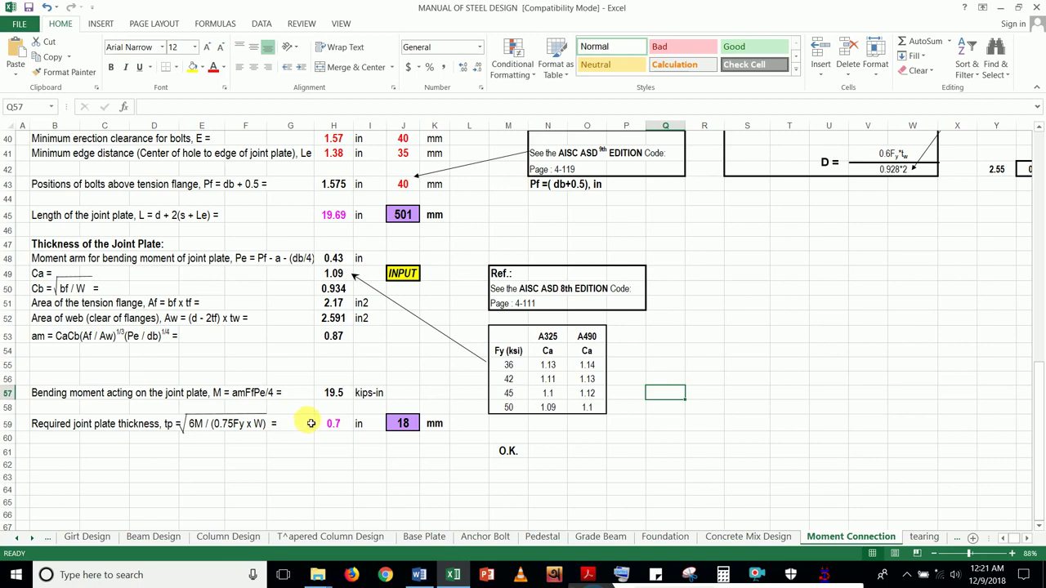
{"action": "scroll", "coordinate": [324, 406], "scroll_direction": "up", "scroll_amount": 5}
{"action": "scroll", "coordinate": [324, 406], "scroll_direction": "up", "scroll_amount": 5}
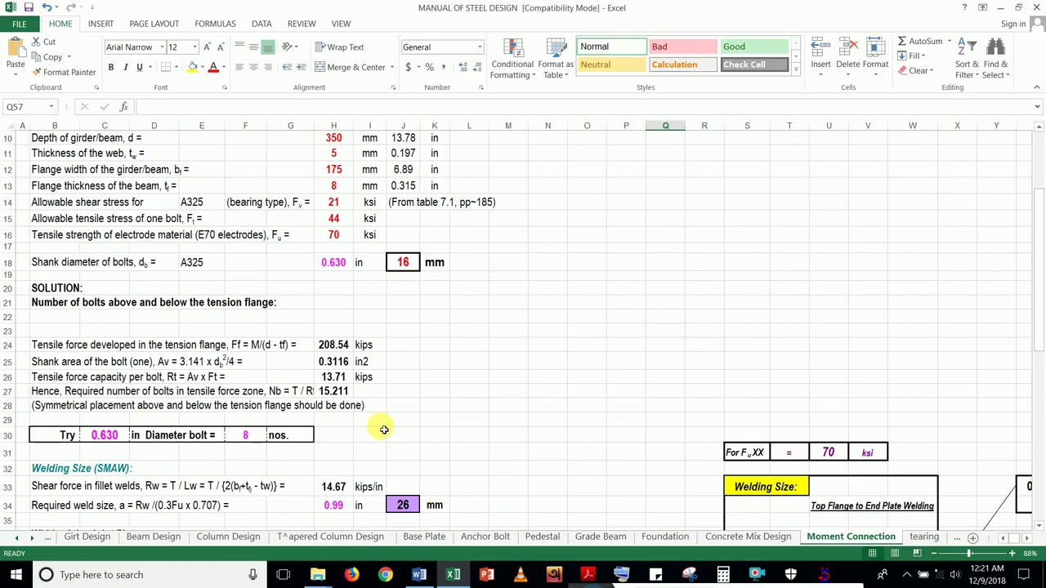
{"action": "left_click", "coordinate": [406, 263]}
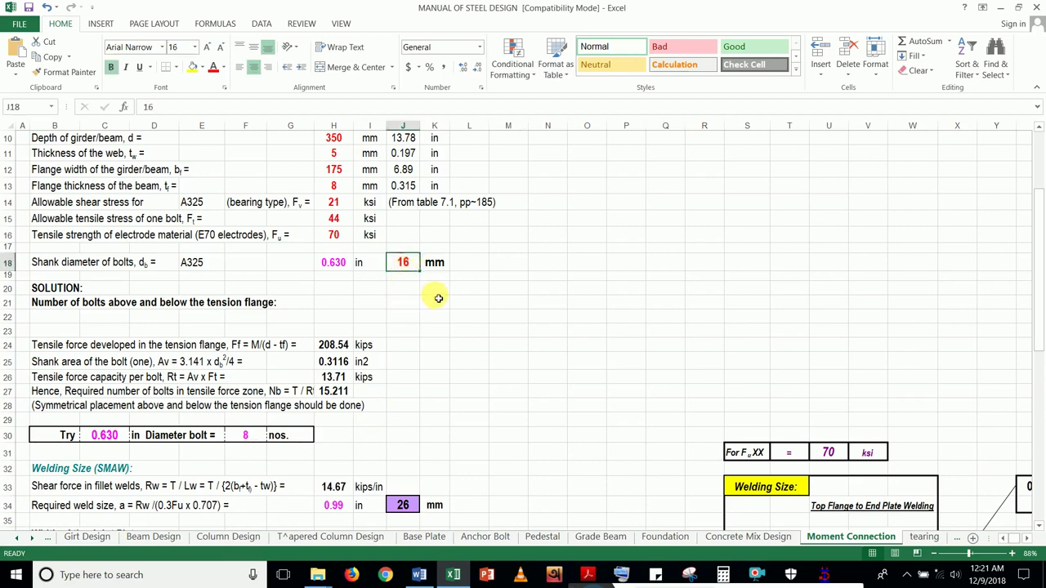
{"action": "type", "text": "20"}
{"action": "left_click", "coordinate": [487, 316]}
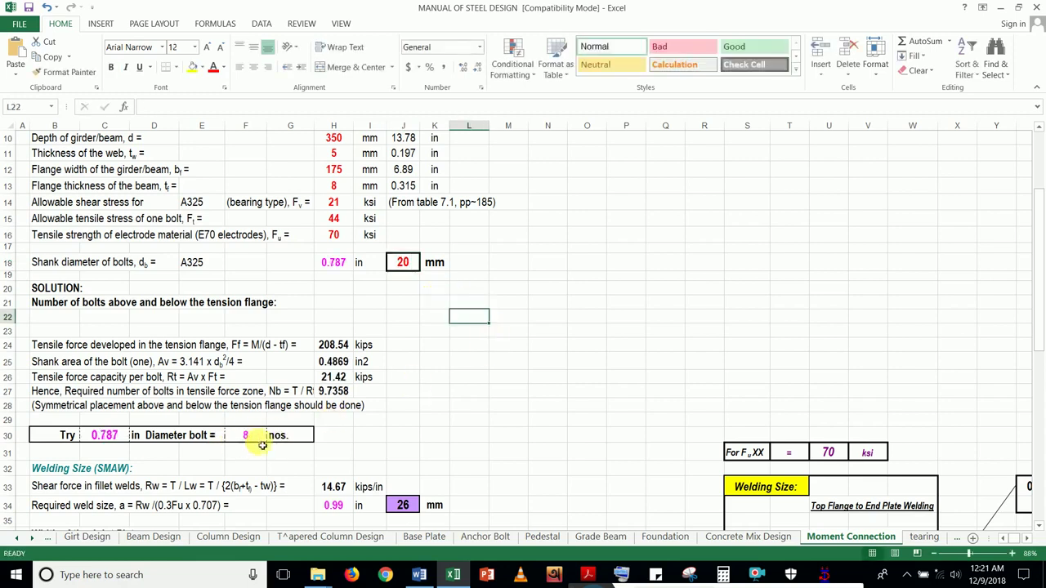
- Try a bolt shank diameter of 24 mm and check the formula for the number of bolts
{"action": "left_click", "coordinate": [403, 263]}
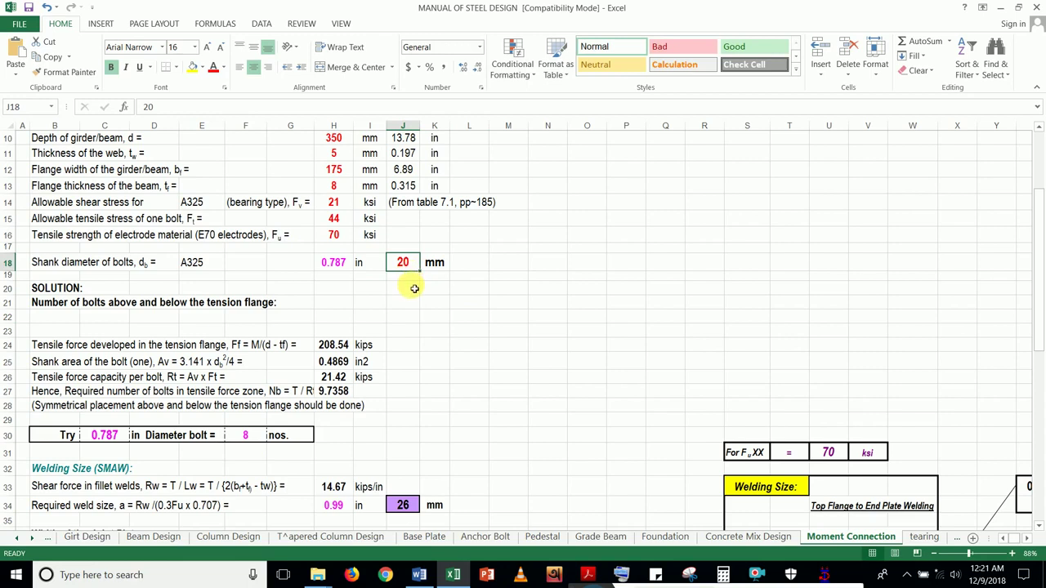
{"action": "type", "text": "24"}
{"action": "key", "text": "Return"}
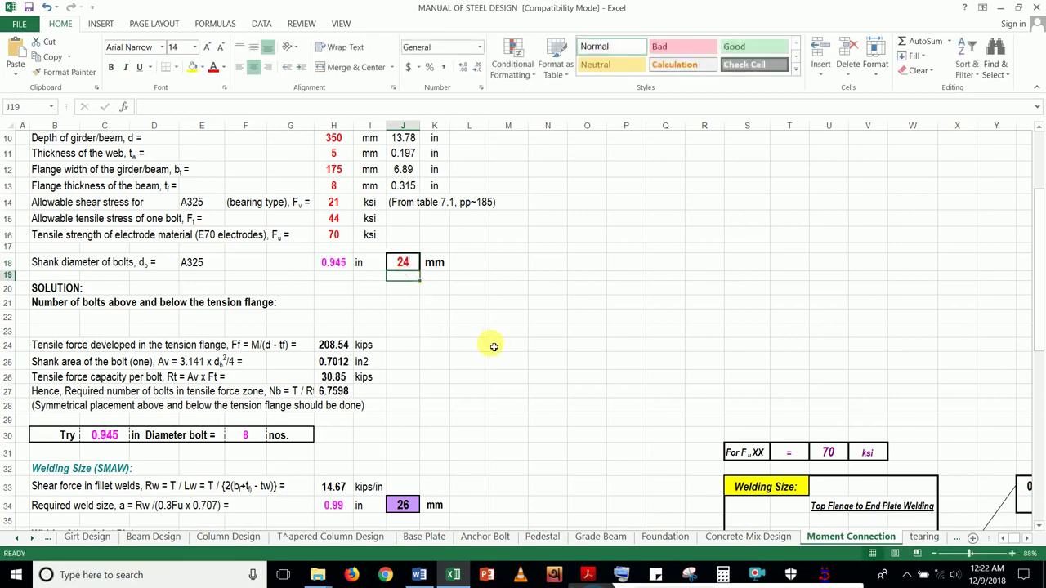
{"action": "left_click", "coordinate": [250, 437]}
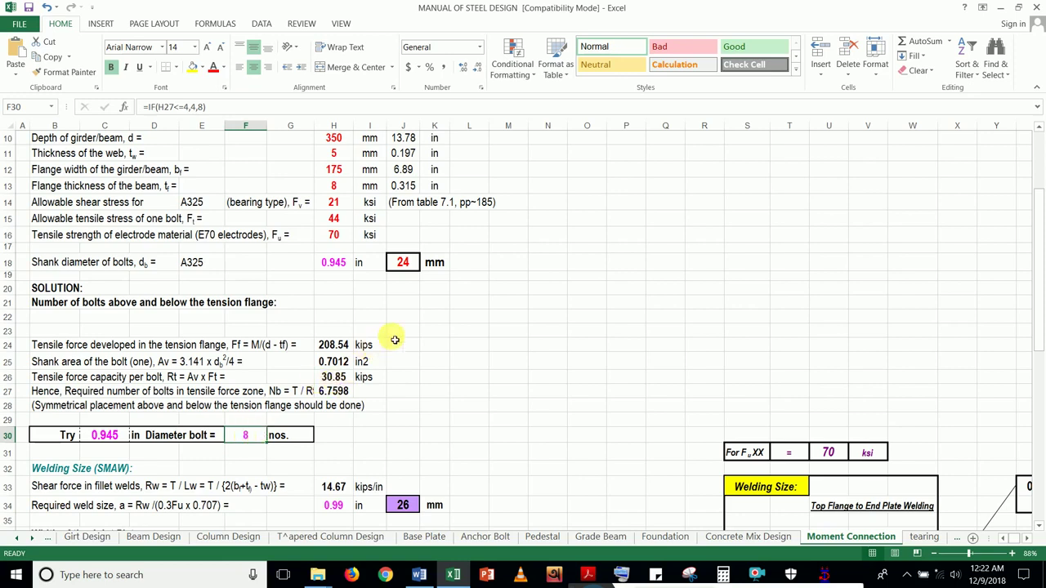
- Try a bolt shank diameter of 8 mm and recheck the formula for the number of bolts
{"action": "left_click", "coordinate": [412, 268]}
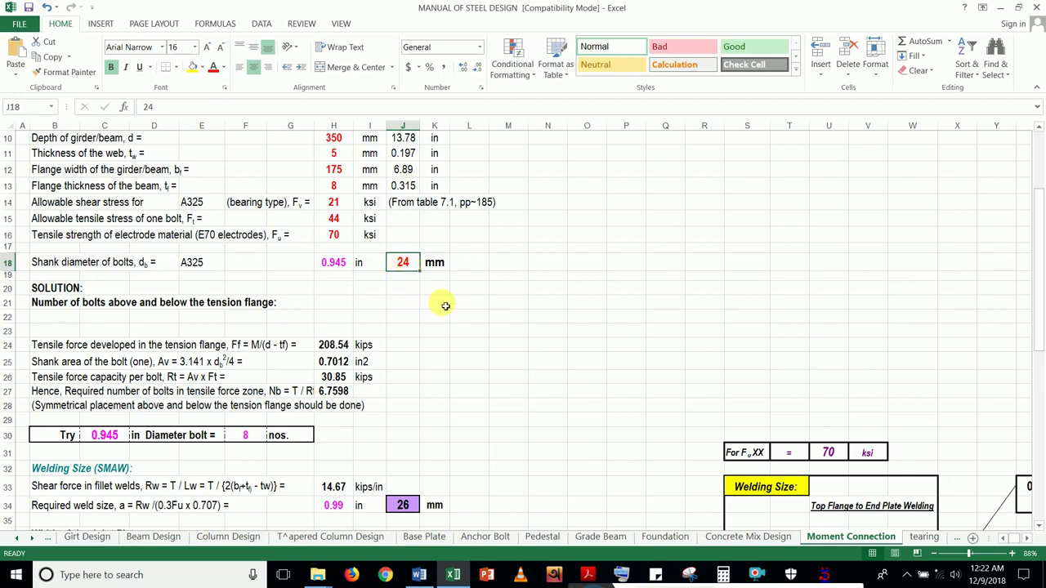
{"action": "type", "text": "8"}
{"action": "key", "text": "Return"}
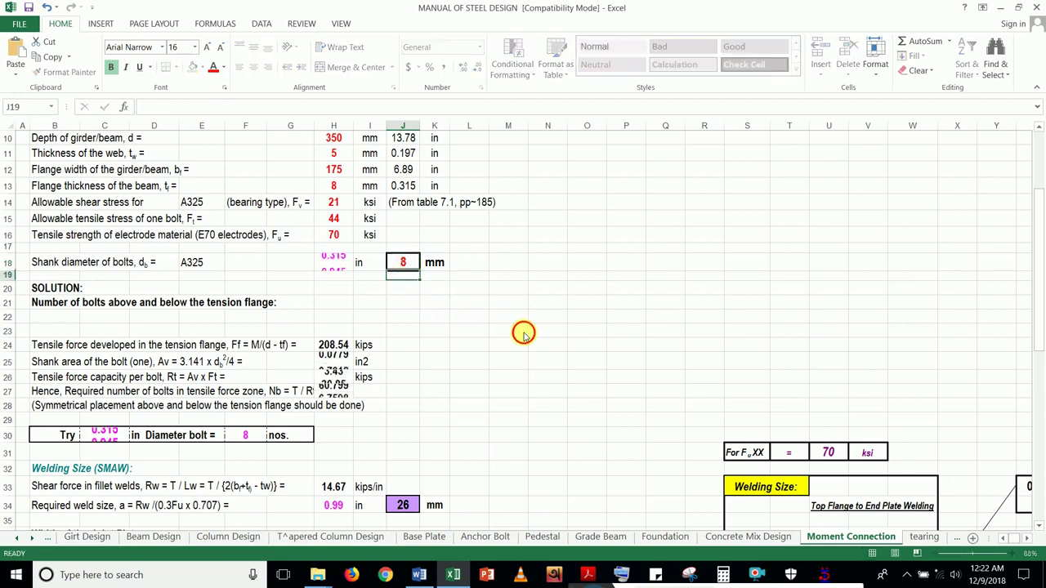
{"action": "left_click", "coordinate": [248, 436]}
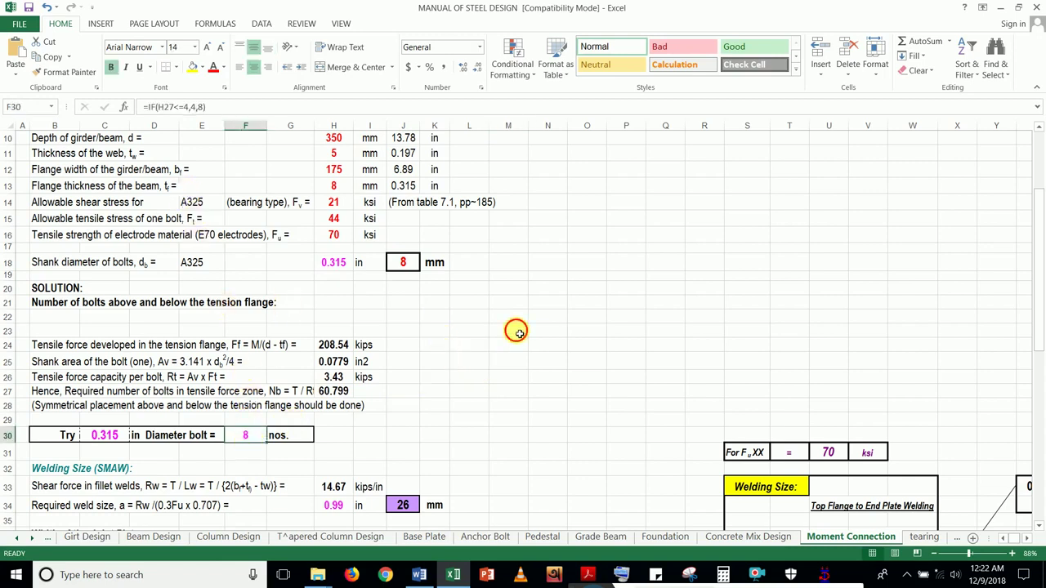
{"action": "left_click", "coordinate": [517, 331]}
- Set the moment connection's bending moment to 500 kip-ft and the shear force/end reaction to 100 kips
{"action": "scroll", "coordinate": [515, 370], "scroll_direction": "up", "scroll_amount": 3}
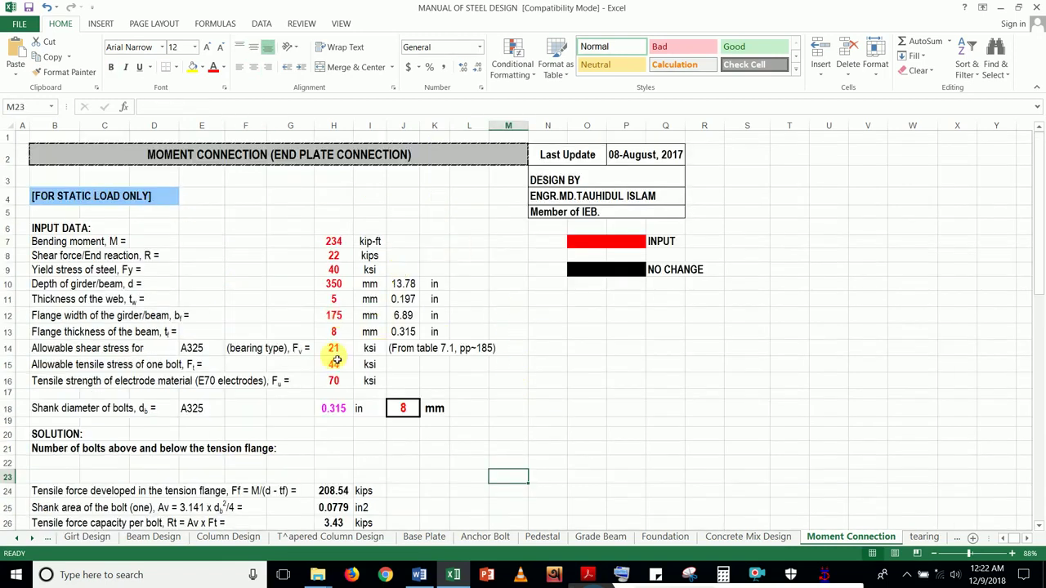
{"action": "scroll", "coordinate": [441, 409], "scroll_direction": "down", "scroll_amount": 4}
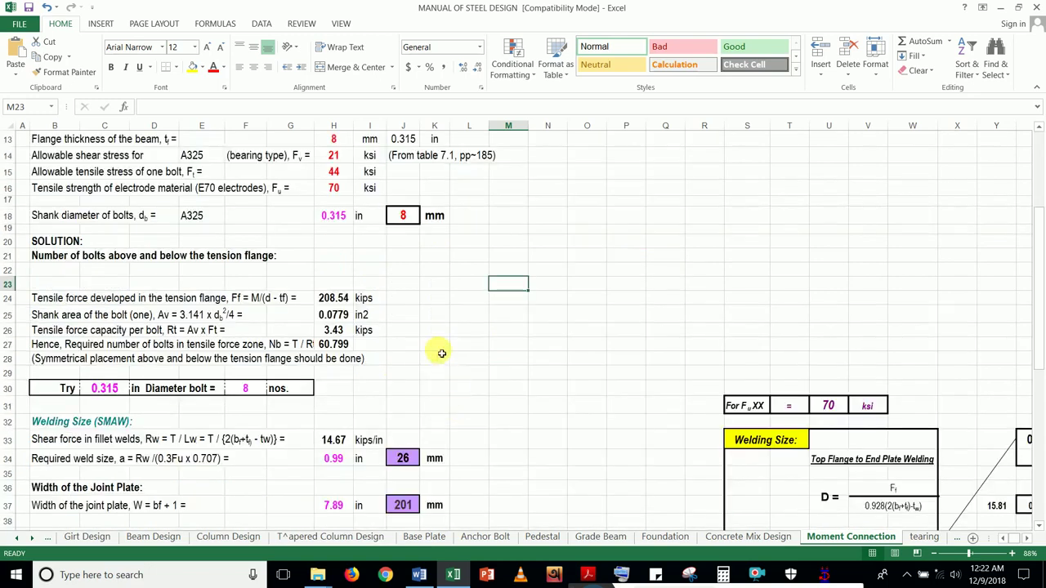
{"action": "scroll", "coordinate": [442, 349], "scroll_direction": "up", "scroll_amount": 4}
{"action": "left_click", "coordinate": [334, 243]}
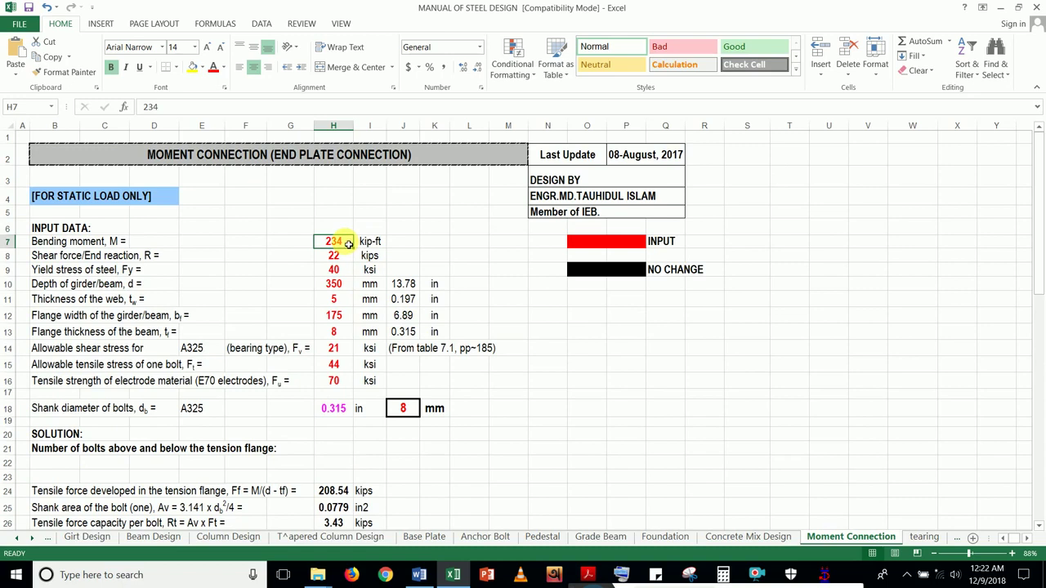
{"action": "type", "text": "500"}
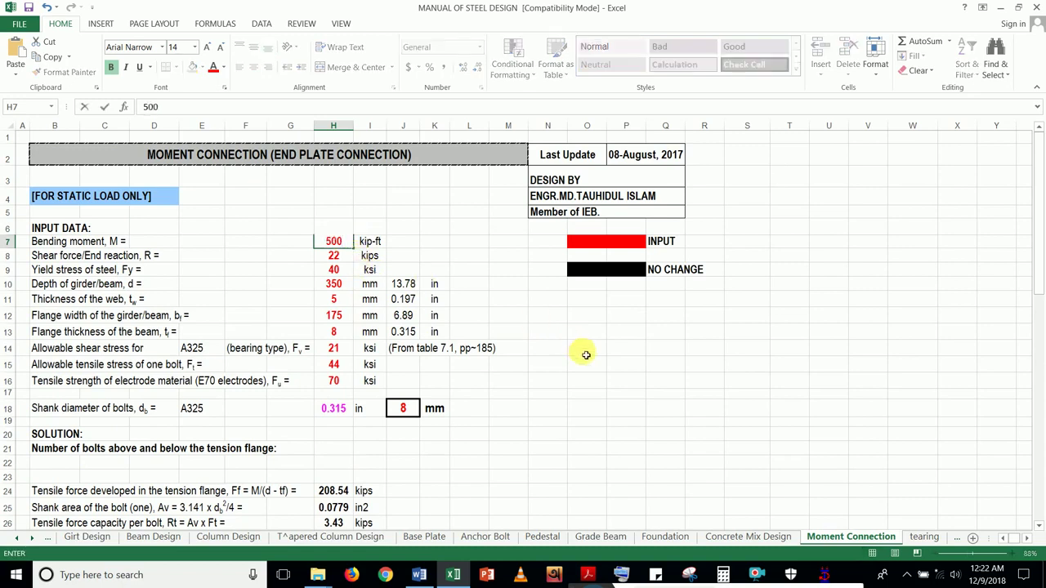
{"action": "left_click", "coordinate": [585, 349]}
{"action": "left_click", "coordinate": [337, 258]}
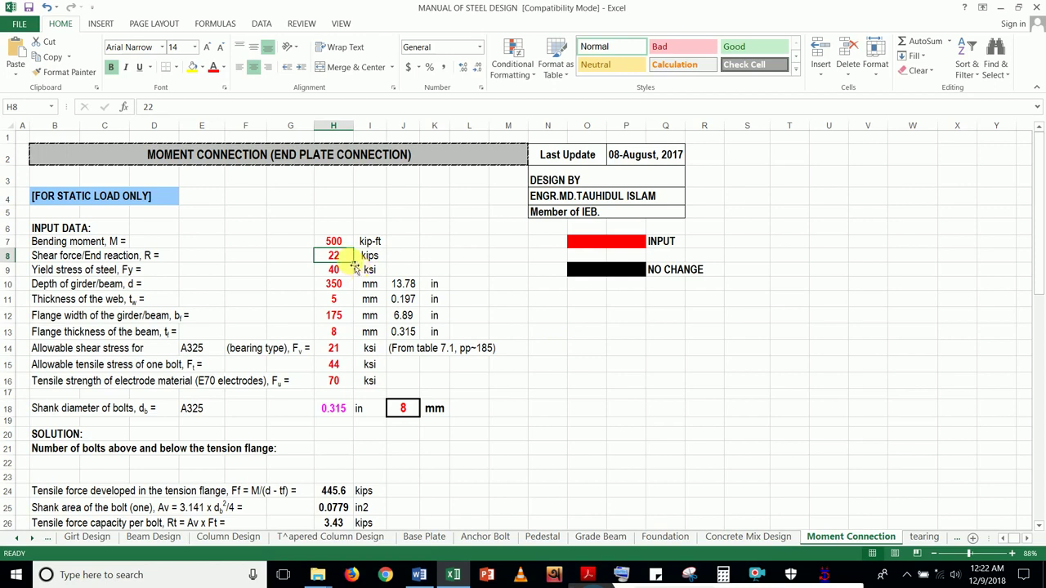
{"action": "type", "text": "100"}
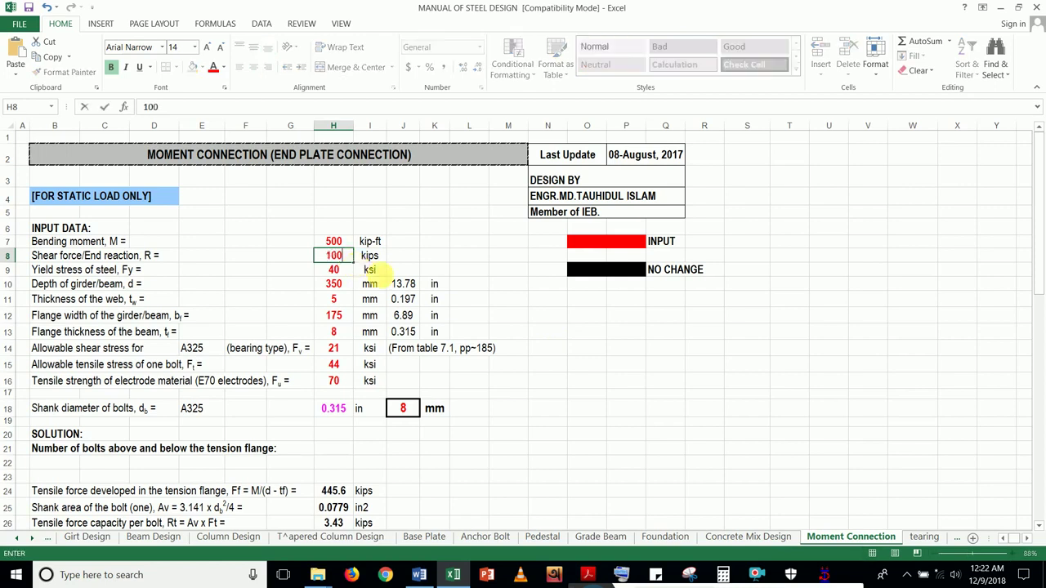
{"action": "left_click", "coordinate": [591, 397]}
- Review the recalculated weld and joint plate results and inspect the IF formula behind the suggested bolt count
{"action": "scroll", "coordinate": [591, 398], "scroll_direction": "down", "scroll_amount": 1}
{"action": "scroll", "coordinate": [591, 397], "scroll_direction": "down", "scroll_amount": 8}
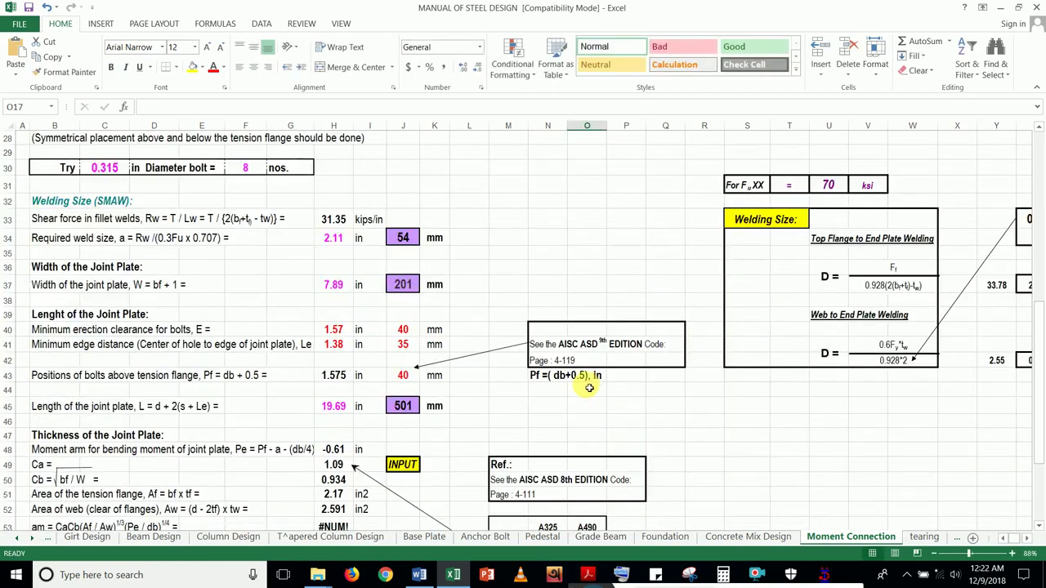
{"action": "scroll", "coordinate": [544, 346], "scroll_direction": "up", "scroll_amount": 7}
{"action": "scroll", "coordinate": [403, 337], "scroll_direction": "down", "scroll_amount": 1}
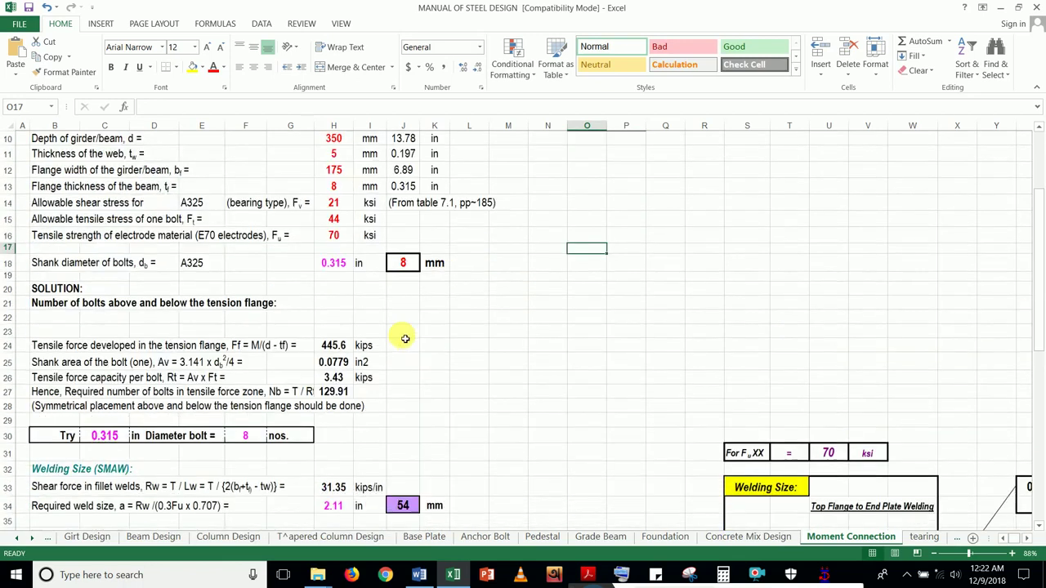
{"action": "left_click", "coordinate": [254, 439]}
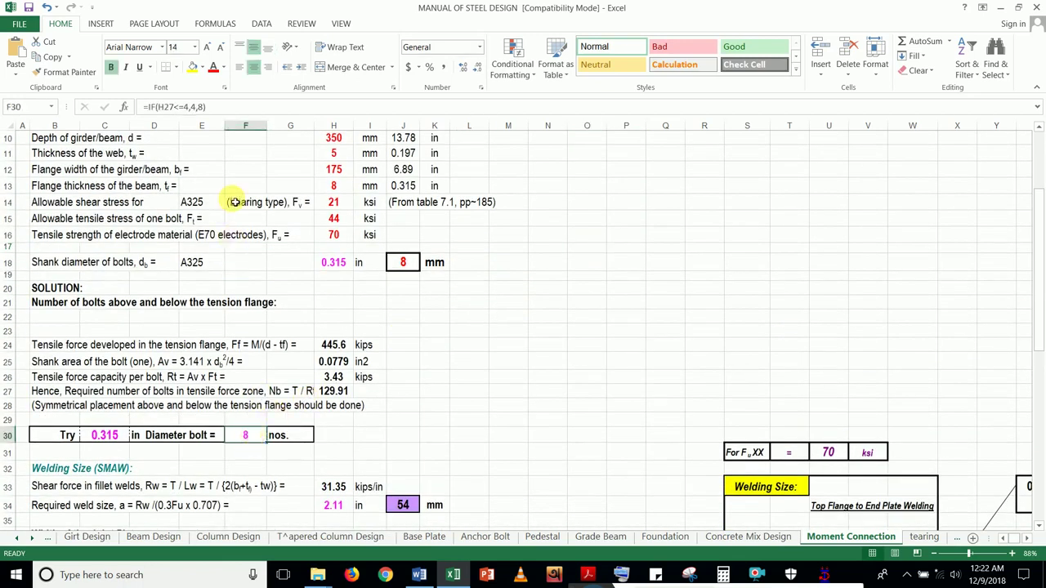
{"action": "left_click", "coordinate": [204, 107]}
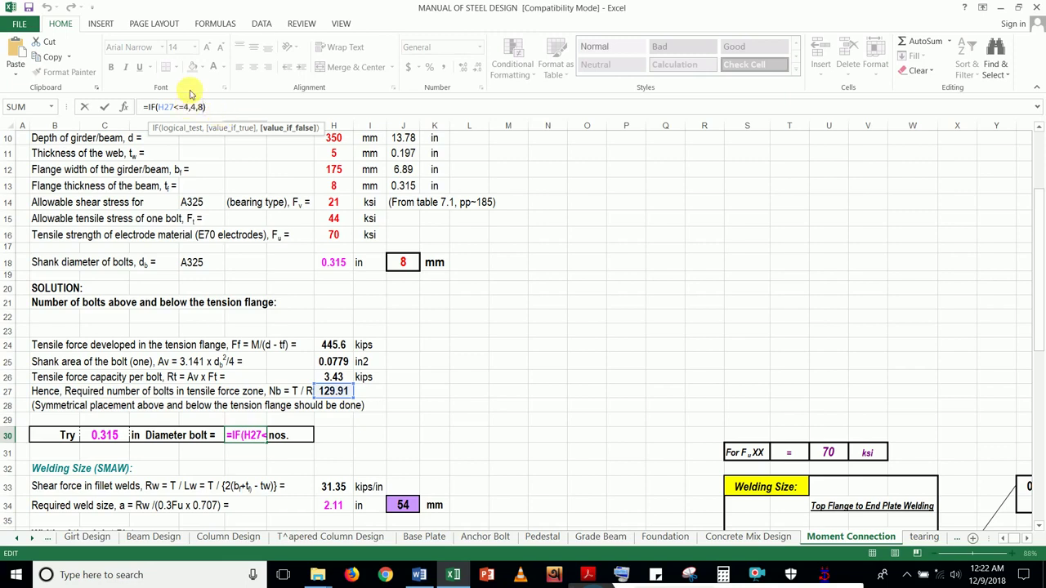
{"action": "key", "text": "ctrl+Return"}
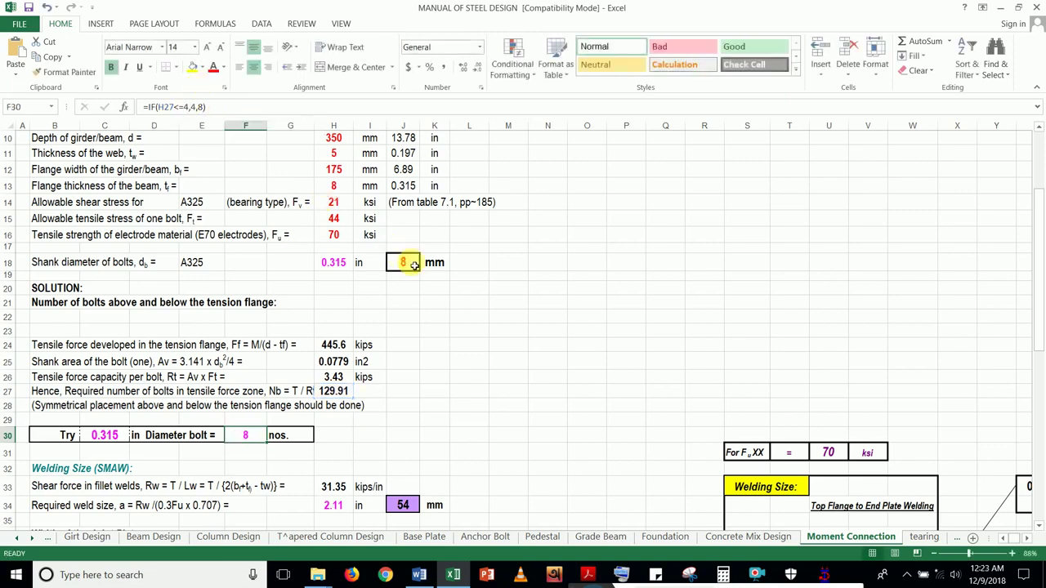
- Change the shank diameter of the A325 bolts back to 20 mm
{"action": "left_click", "coordinate": [418, 267]}
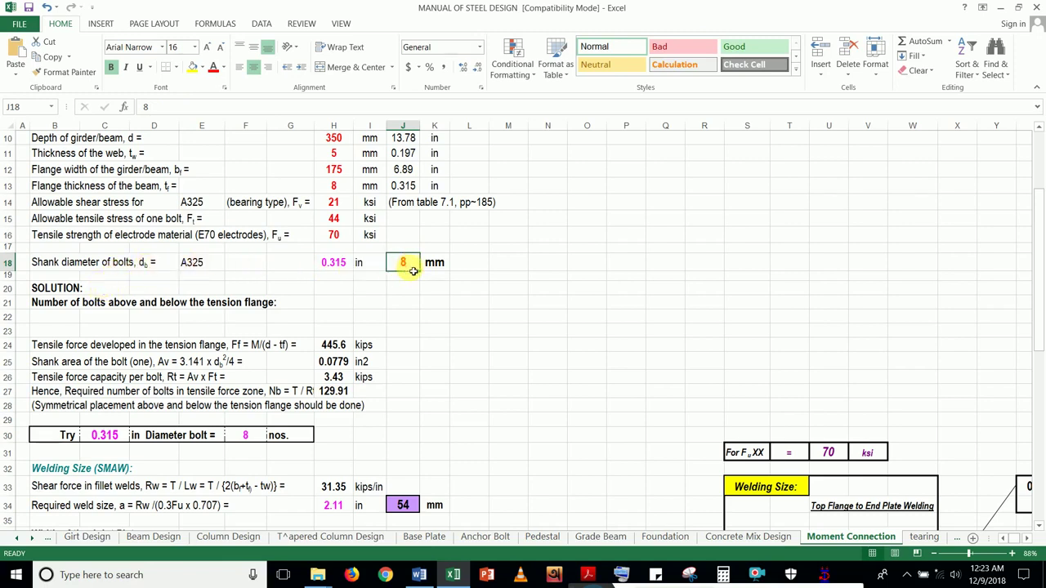
{"action": "type", "text": "20"}
{"action": "left_click", "coordinate": [523, 276]}
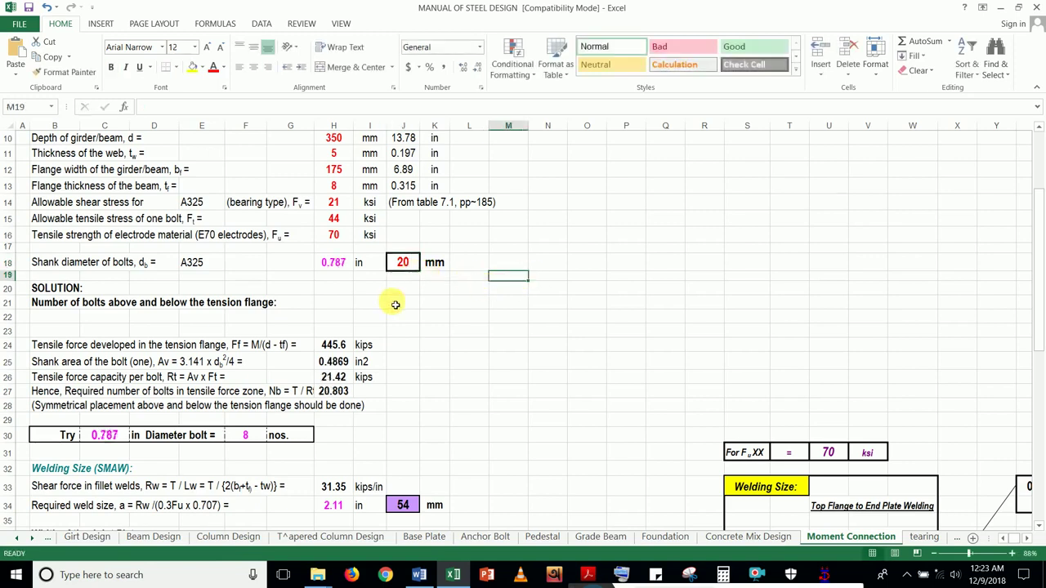
- Review the connection's input data, including the bolts' allowable shear stress, and the resulting bolt calculation
{"action": "scroll", "coordinate": [350, 324], "scroll_direction": "up", "scroll_amount": 2}
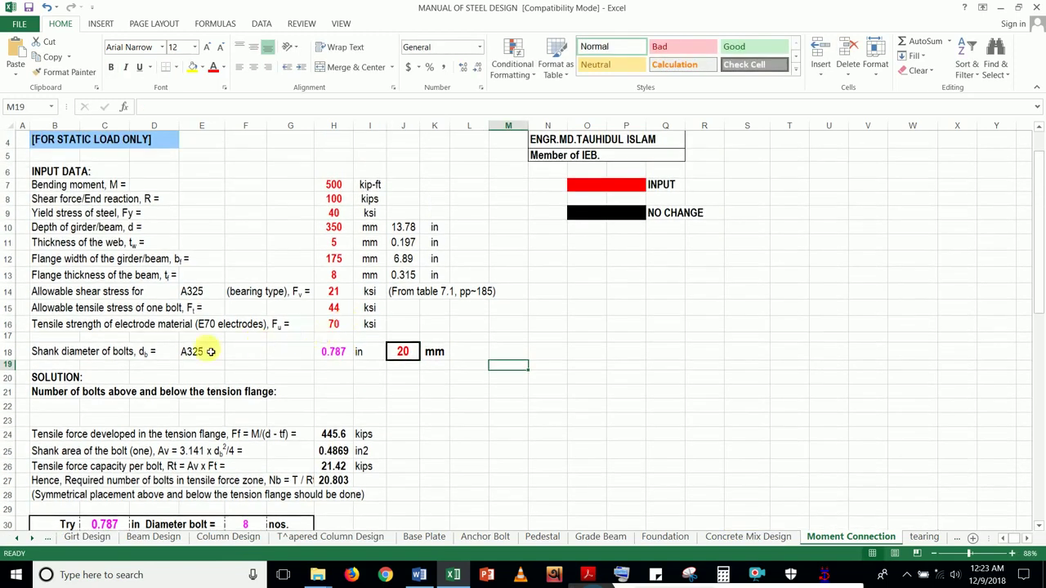
{"action": "scroll", "coordinate": [306, 323], "scroll_direction": "up", "scroll_amount": 1}
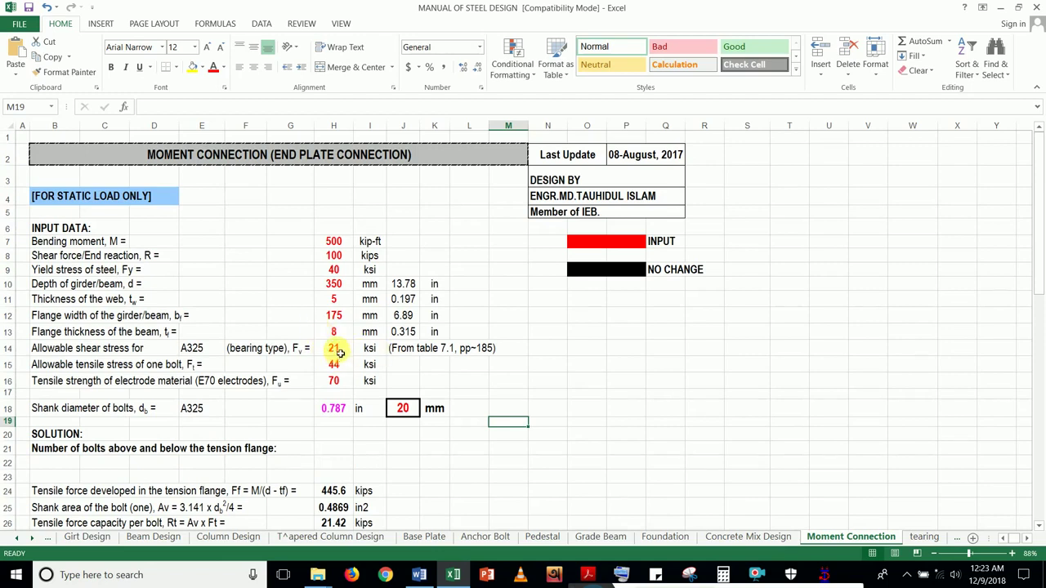
{"action": "left_click", "coordinate": [339, 353]}
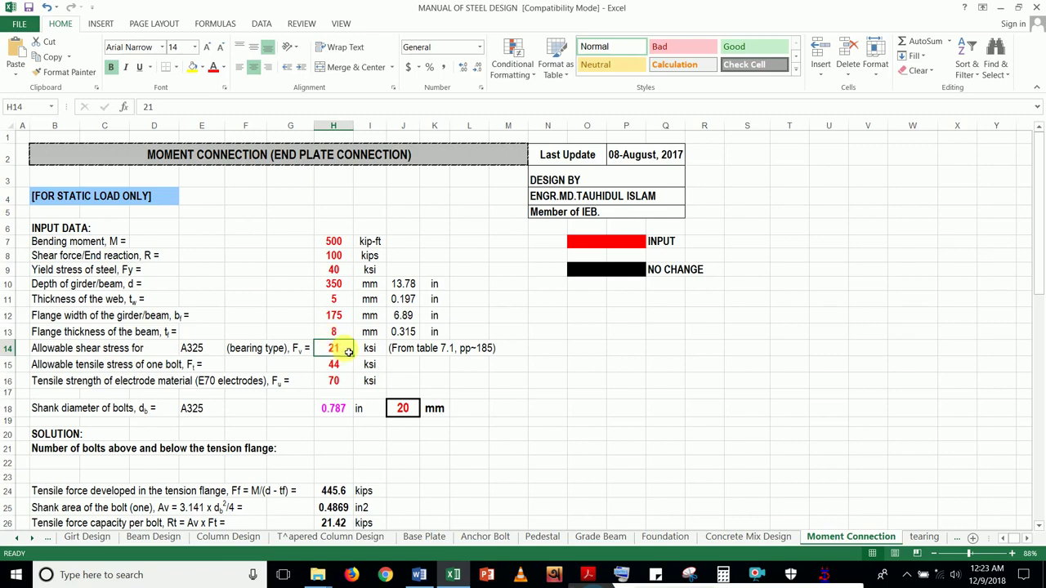
{"action": "scroll", "coordinate": [348, 352], "scroll_direction": "down", "scroll_amount": 2}
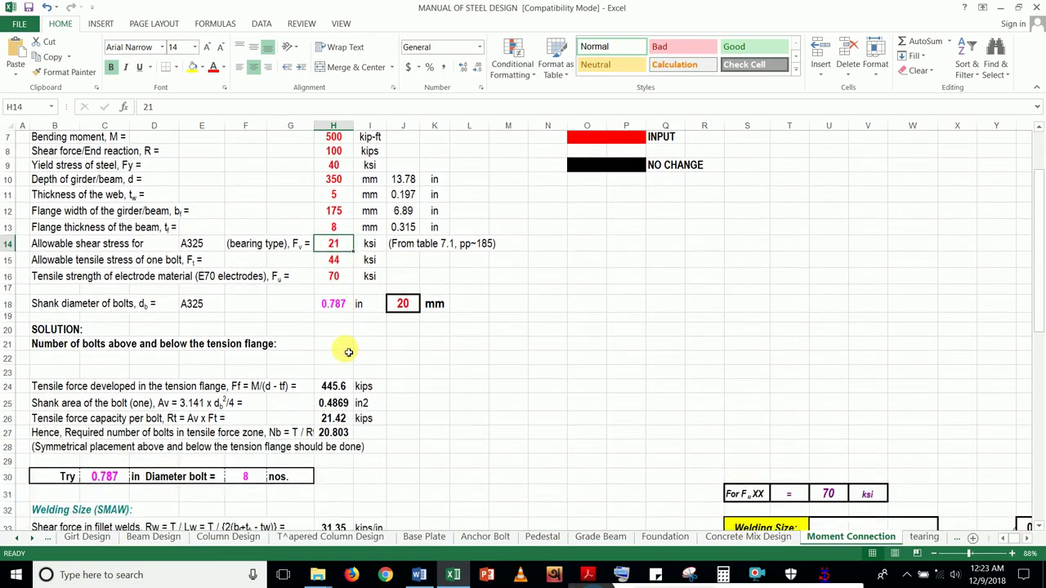
{"action": "scroll", "coordinate": [348, 351], "scroll_direction": "down", "scroll_amount": 1}
{"action": "scroll", "coordinate": [348, 351], "scroll_direction": "down", "scroll_amount": 1}
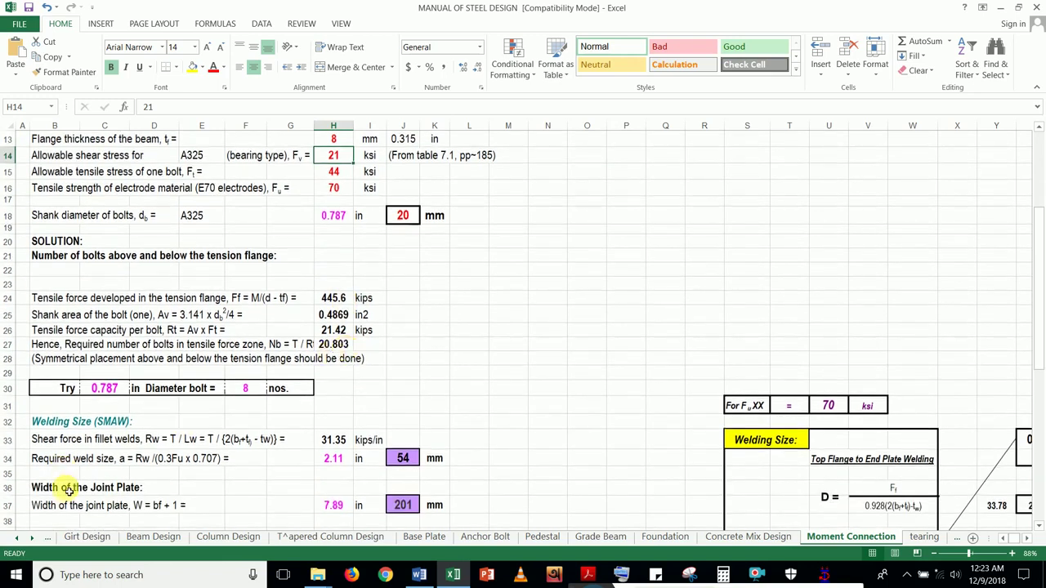
- Inspect the formulas behind the suggested bolt diameter in row 30 and the shank diameter in inches
{"action": "left_click", "coordinate": [117, 392]}
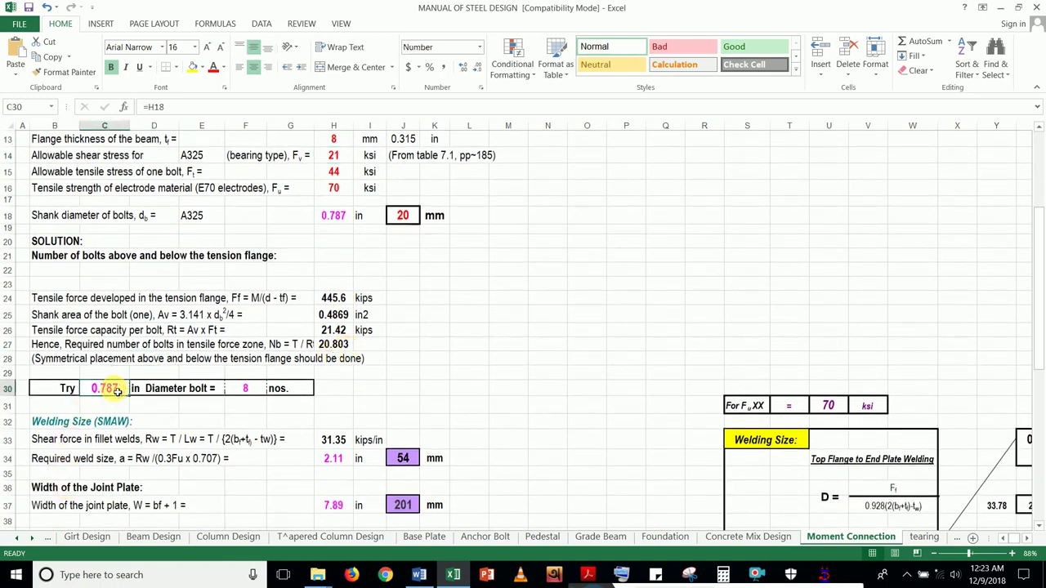
{"action": "left_click", "coordinate": [218, 113]}
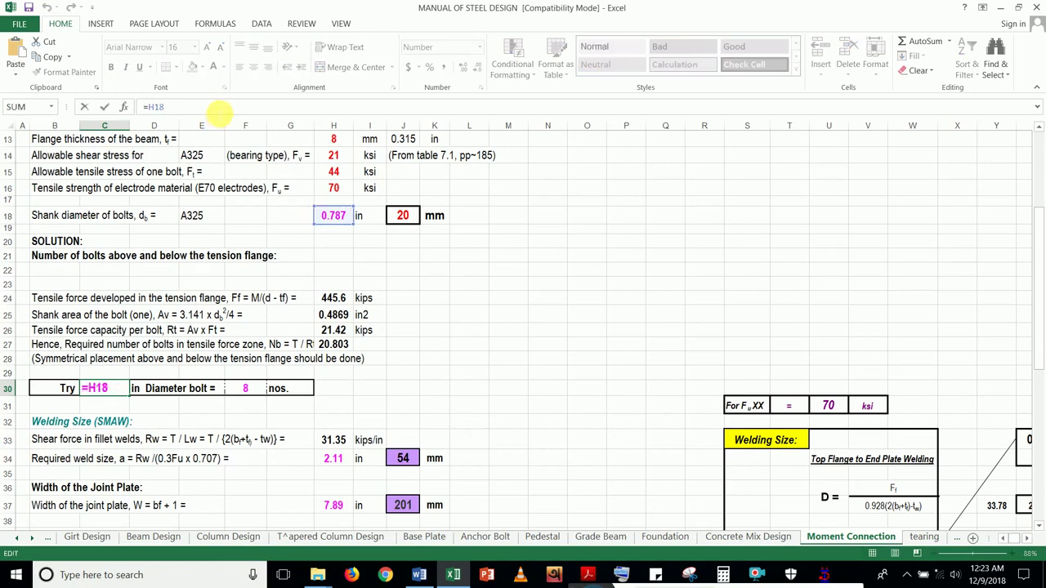
{"action": "key", "text": "Escape"}
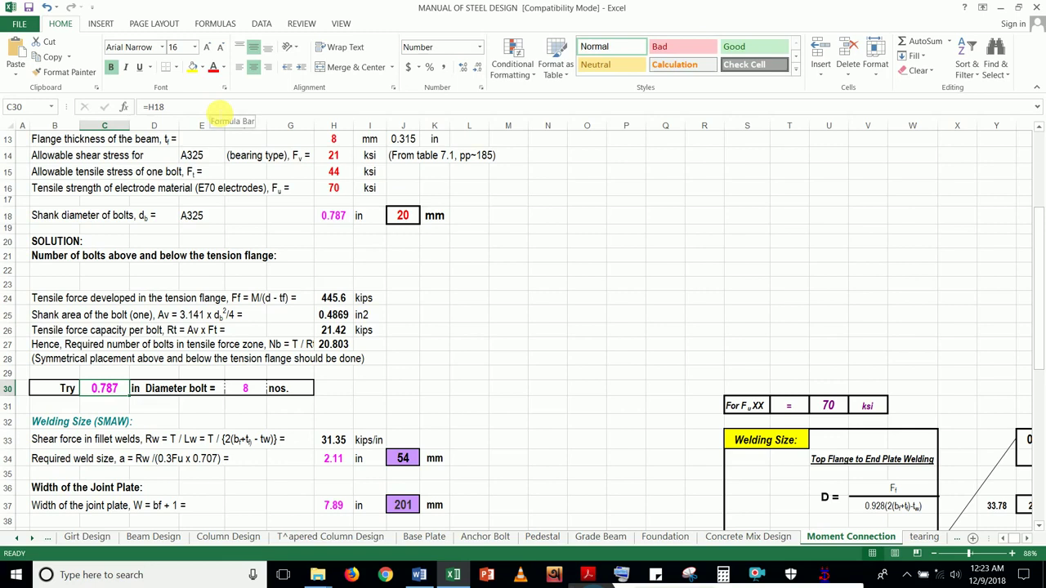
{"action": "left_click", "coordinate": [333, 215]}
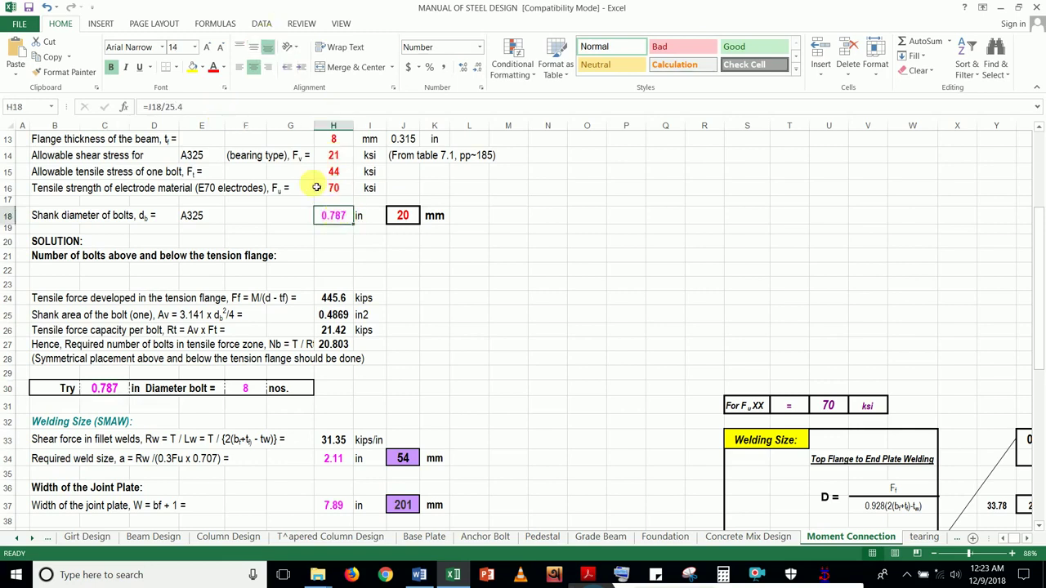
{"action": "left_click", "coordinate": [225, 106]}
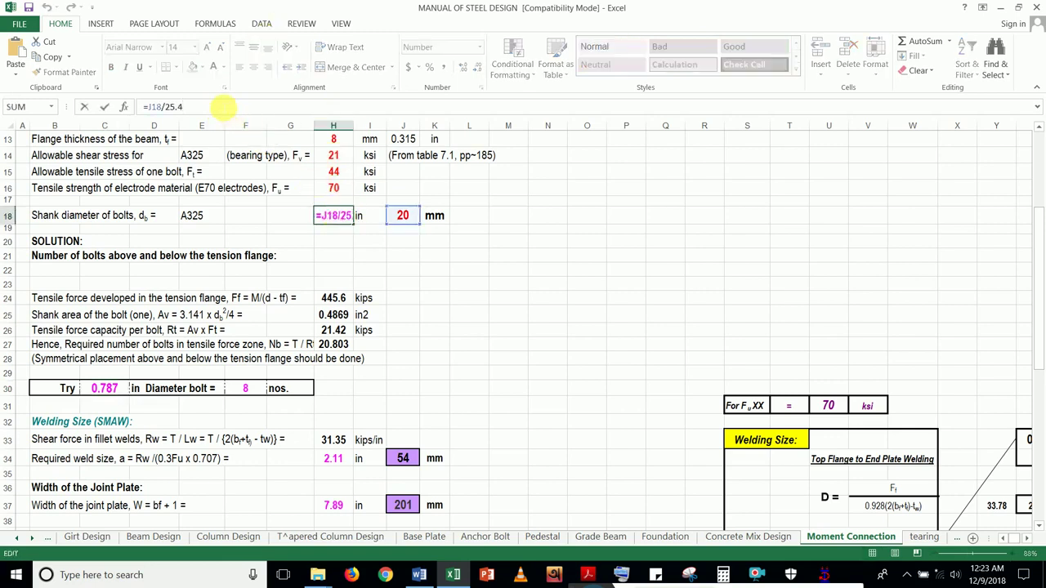
{"action": "key", "text": "Escape"}
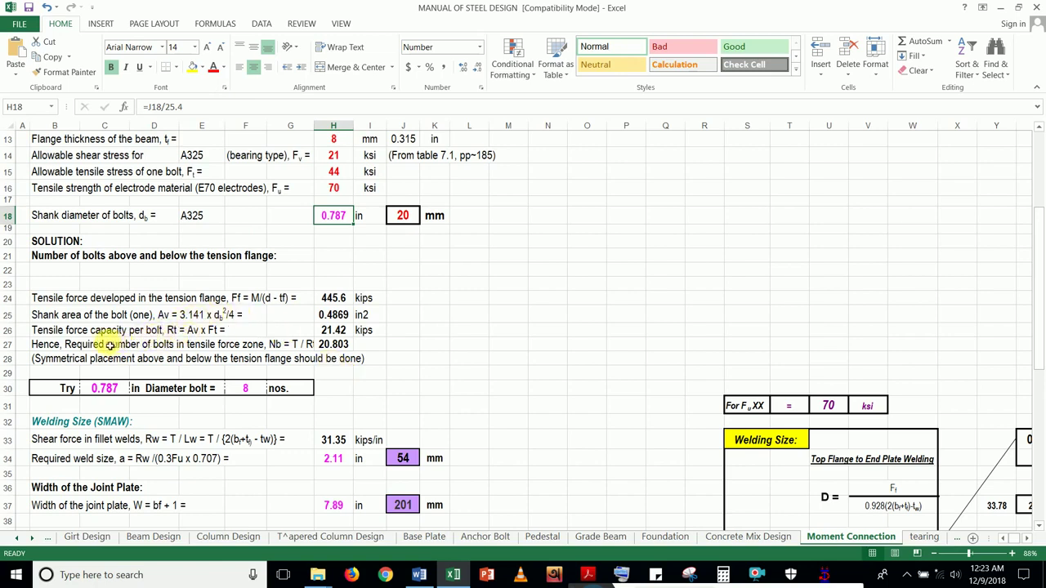
- Inspect the formulas behind the tensile force capacity per bolt and the required number of bolts in the tensile force zone
{"action": "left_click", "coordinate": [339, 331]}
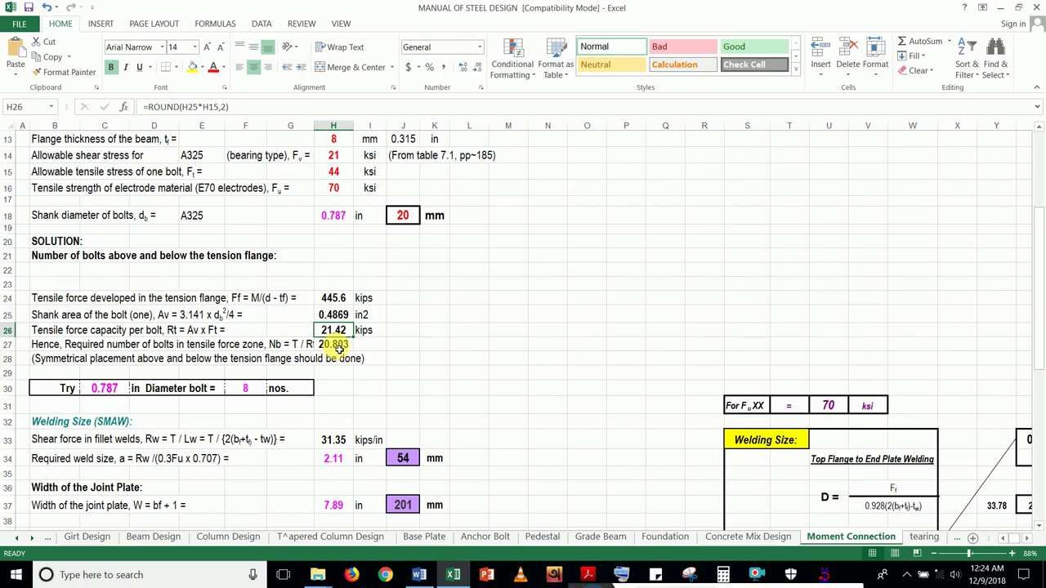
{"action": "left_click", "coordinate": [343, 346]}
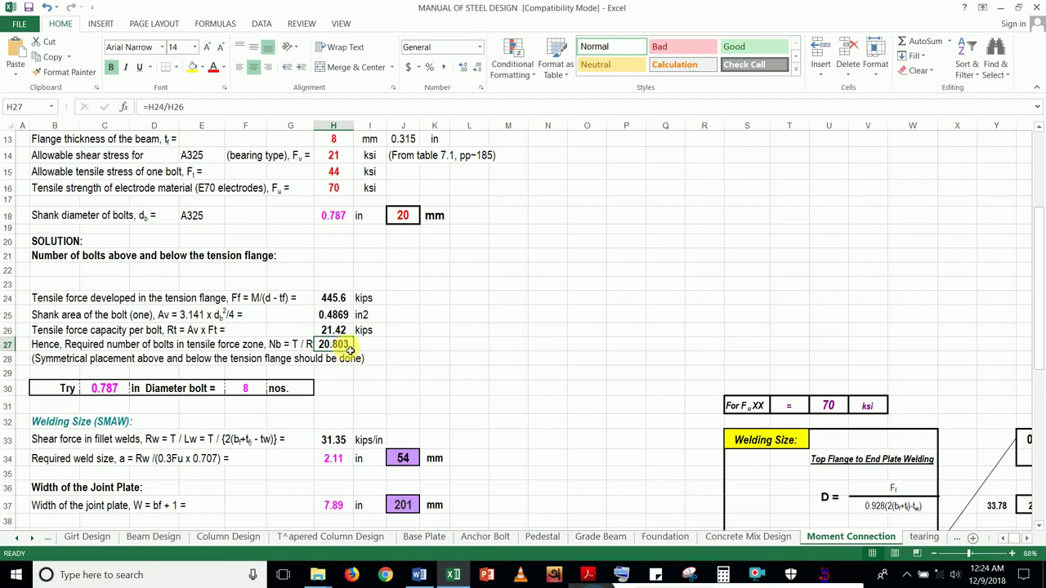
- Test the bolt calculation with the A325 bolts' shank diameter at 40 mm and at 10 mm
{"action": "left_click", "coordinate": [405, 216]}
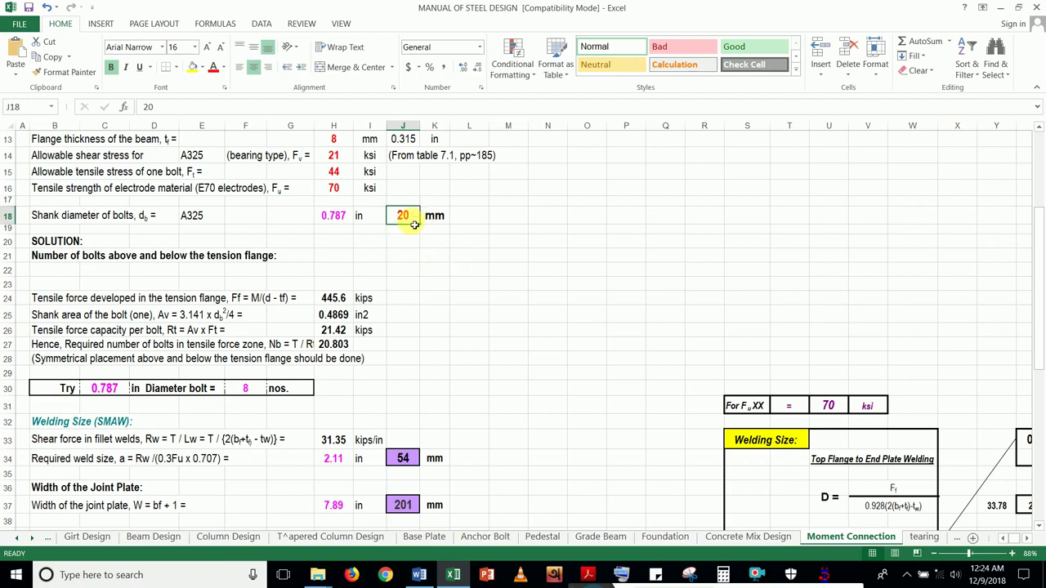
{"action": "type", "text": "40"}
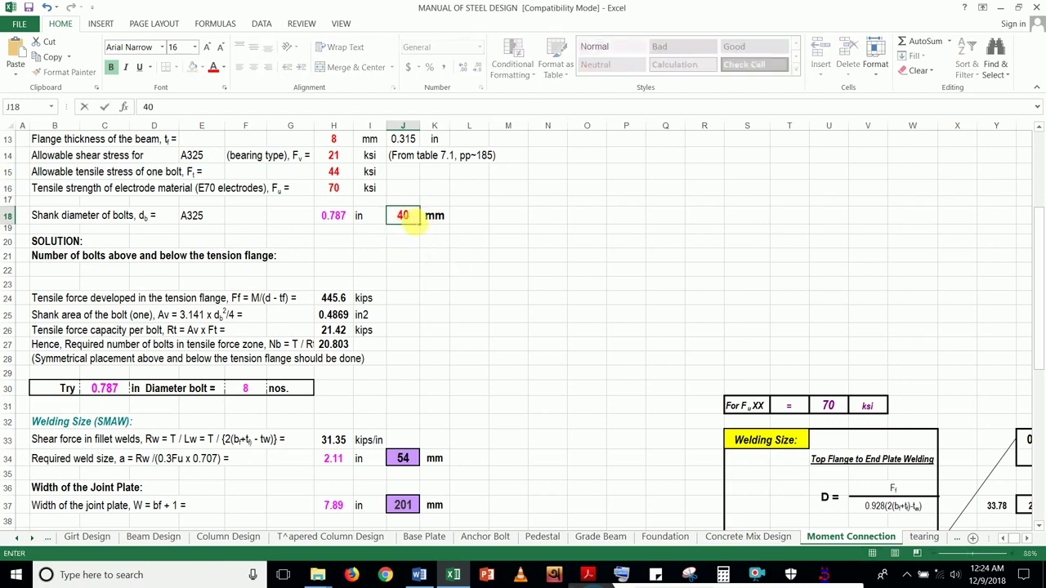
{"action": "key", "text": "Return"}
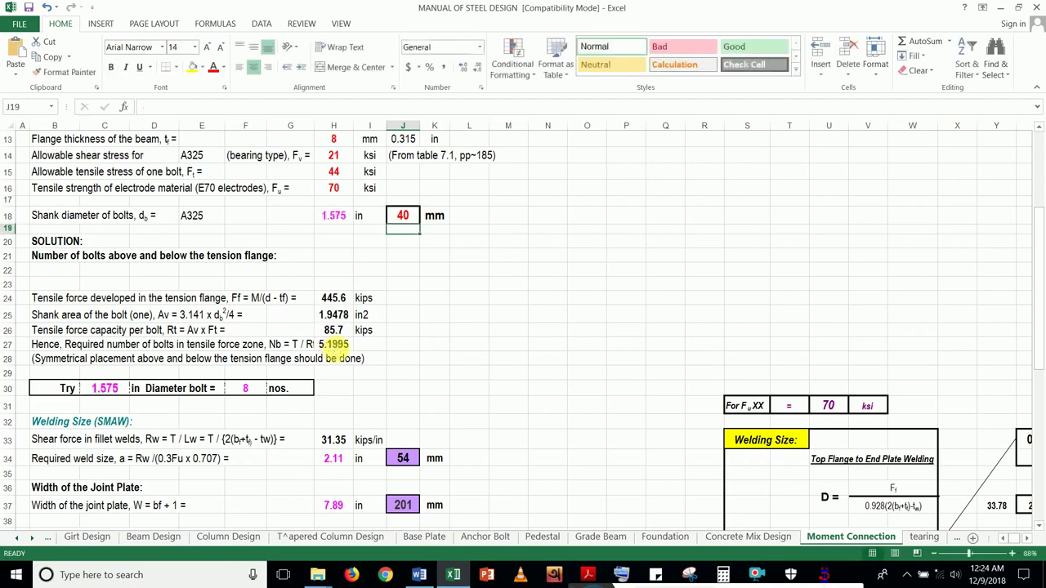
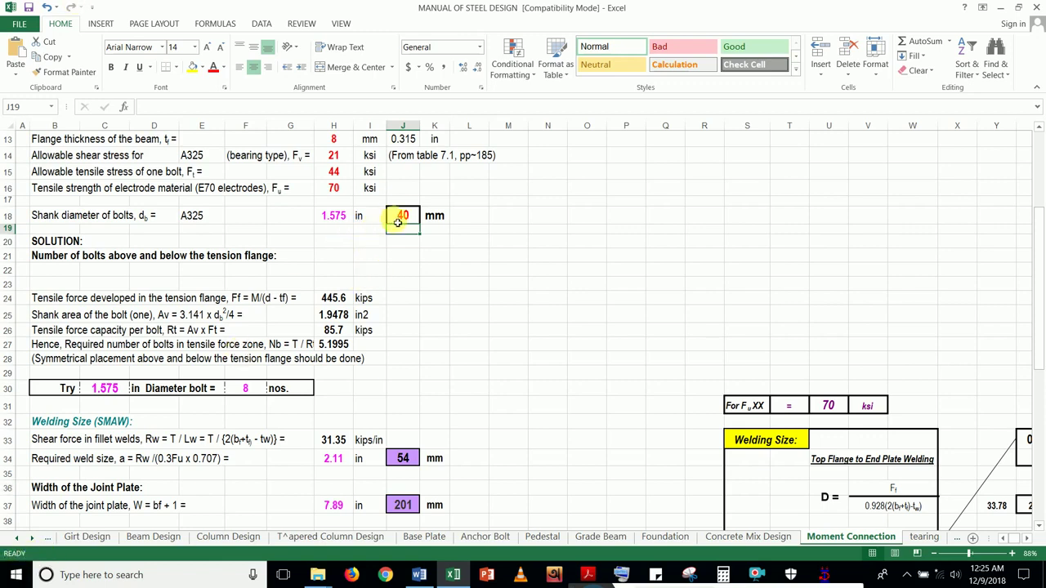
{"action": "left_click", "coordinate": [398, 219]}
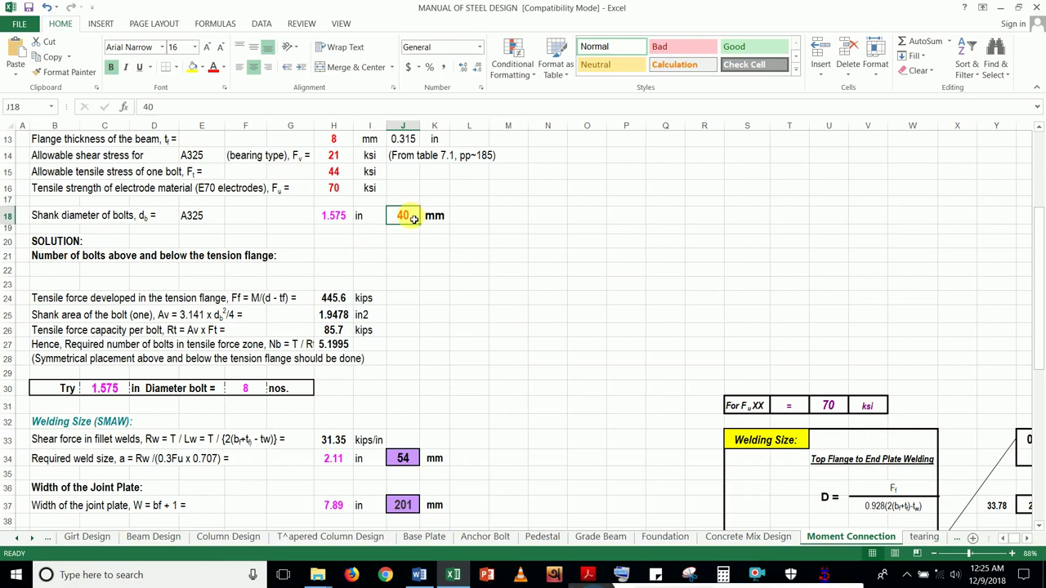
{"action": "type", "text": "10"}
{"action": "key", "text": "Return"}
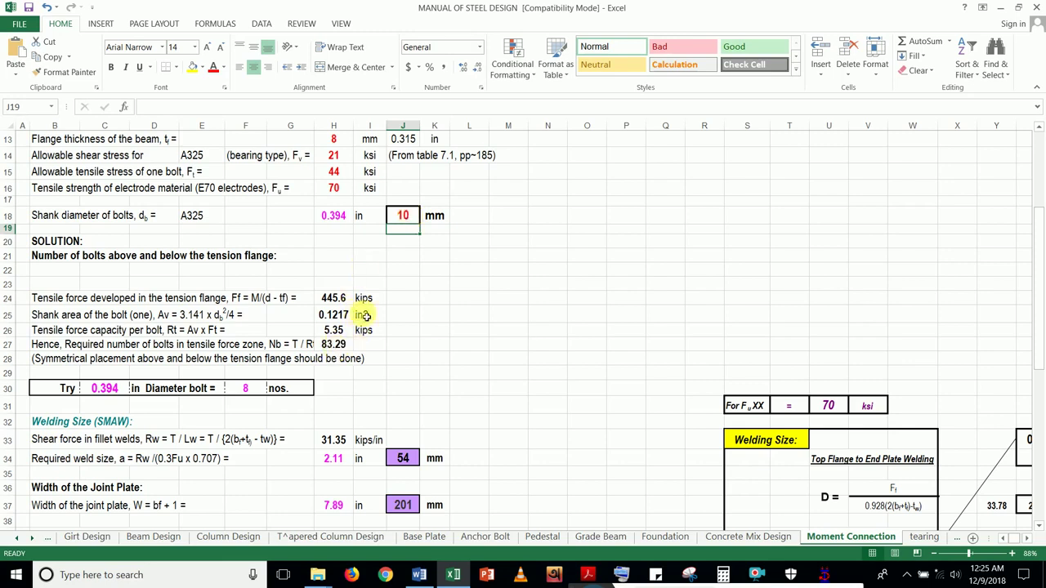
- Return the shank diameter of the A325 bolts to 20 mm
{"action": "left_click", "coordinate": [407, 217]}
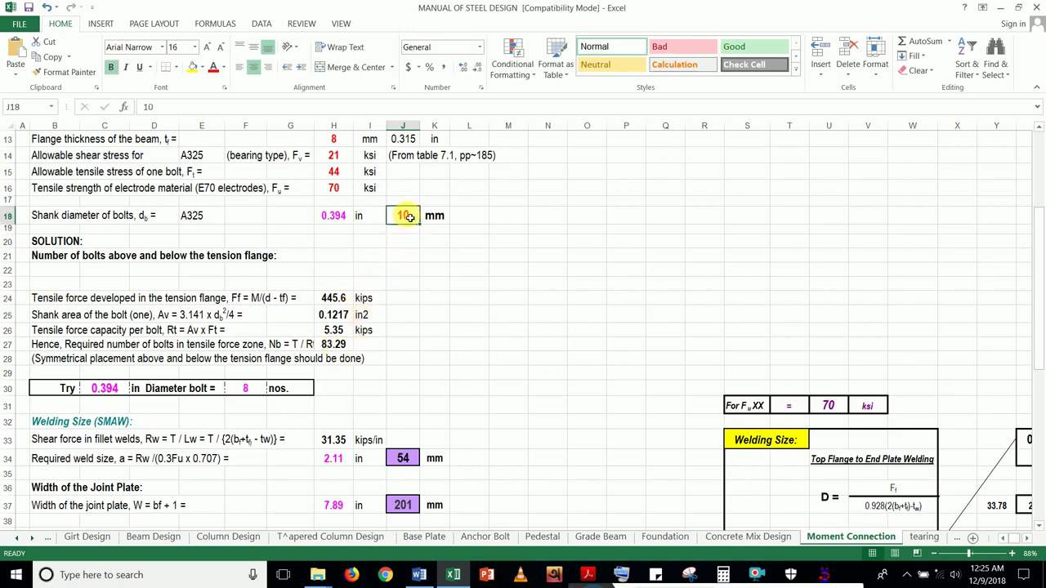
{"action": "type", "text": "20"}
{"action": "key", "text": "Return"}
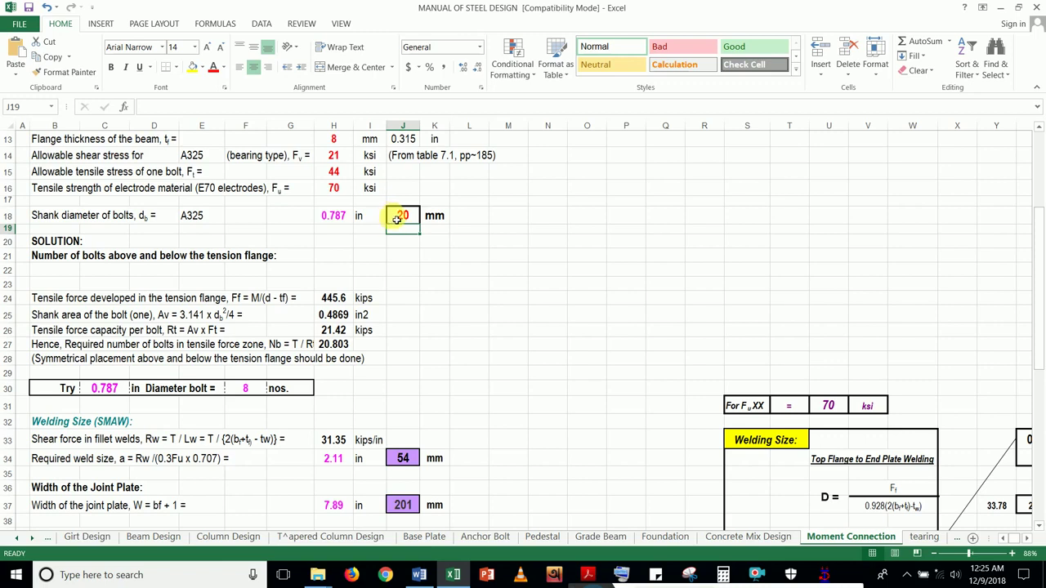
{"action": "left_click", "coordinate": [397, 217]}
- Set the connection's bending moment to 254 kip-ft and its shear force/end reaction to 22 kips
{"action": "scroll", "coordinate": [368, 265], "scroll_direction": "up", "scroll_amount": 4}
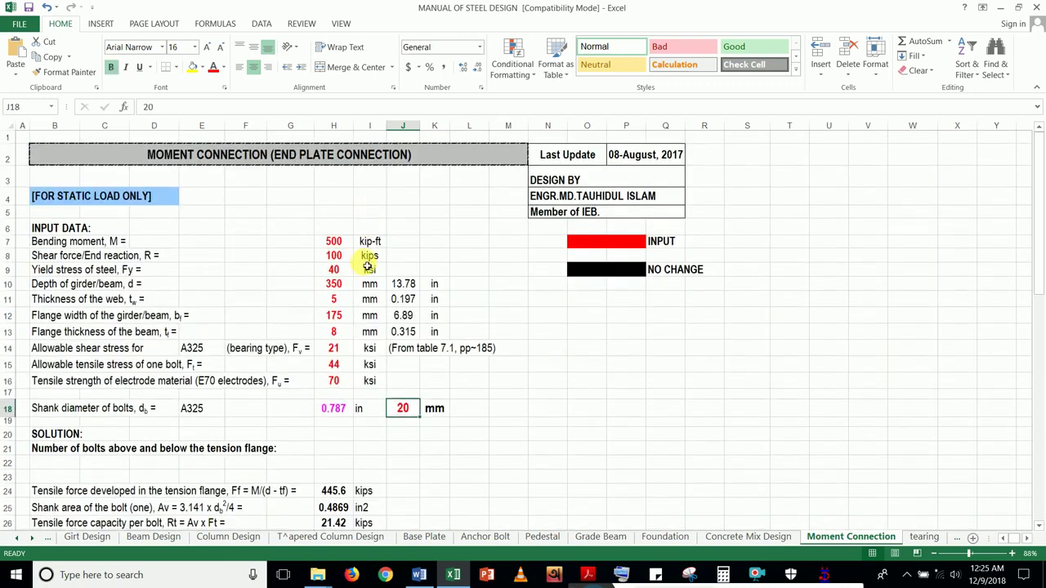
{"action": "left_click", "coordinate": [345, 245]}
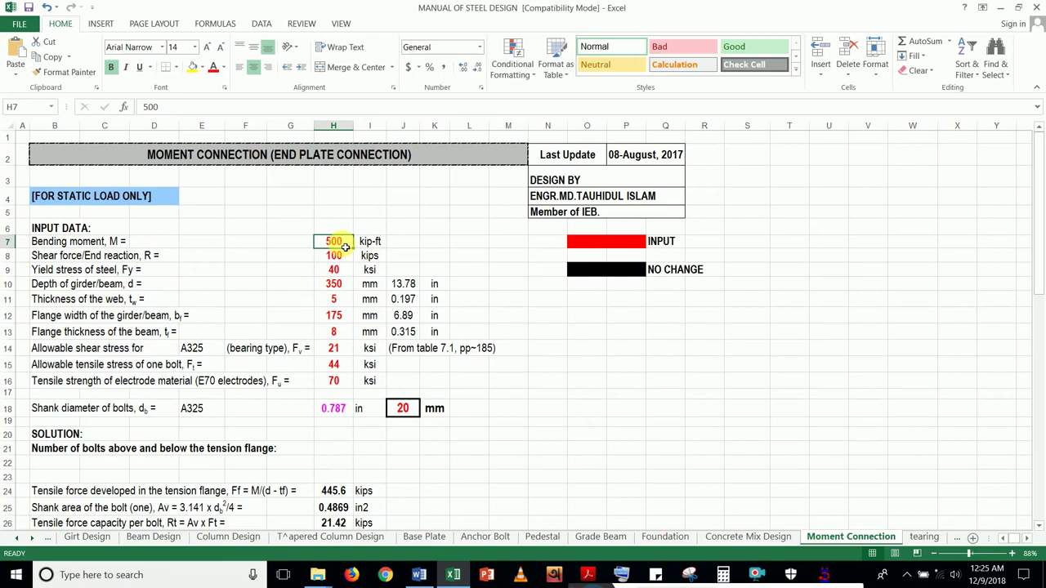
{"action": "type", "text": "254"}
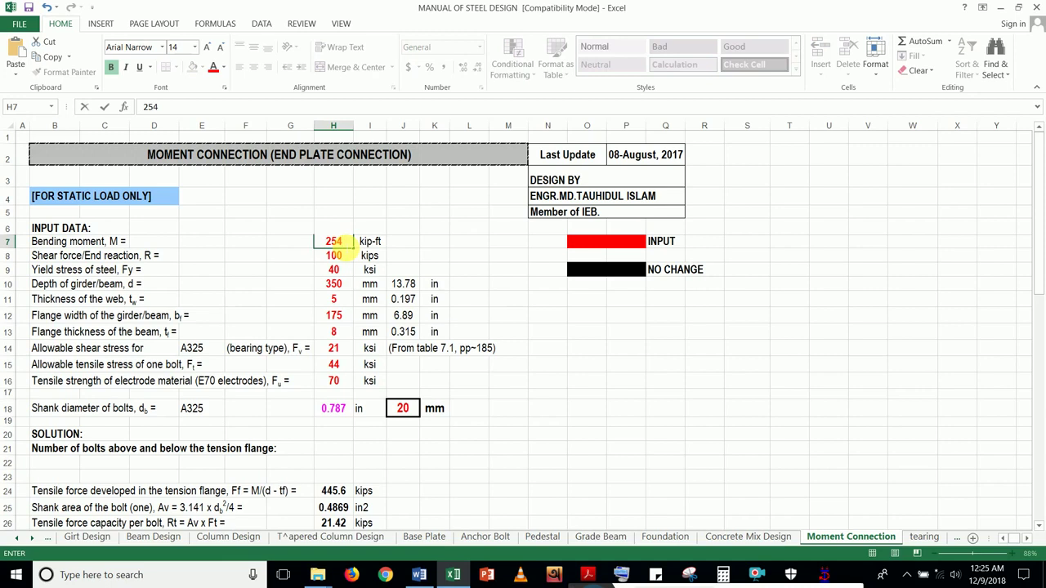
{"action": "left_click", "coordinate": [347, 258]}
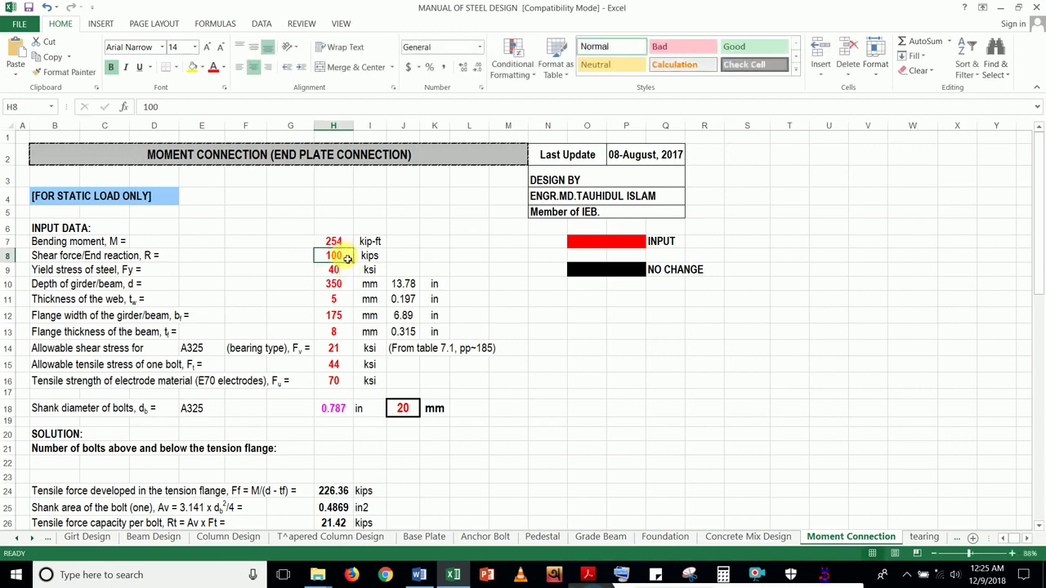
{"action": "type", "text": "22"}
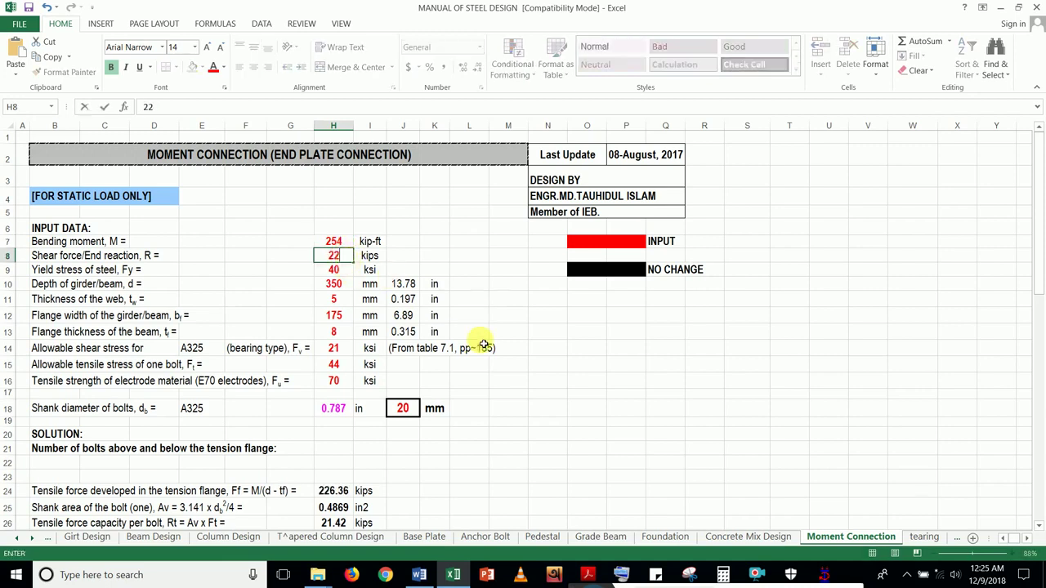
- Set the shank diameter of the A325 bolts to 25 mm
{"action": "left_click", "coordinate": [403, 408]}
{"action": "scroll", "coordinate": [402, 410], "scroll_direction": "down", "scroll_amount": 2}
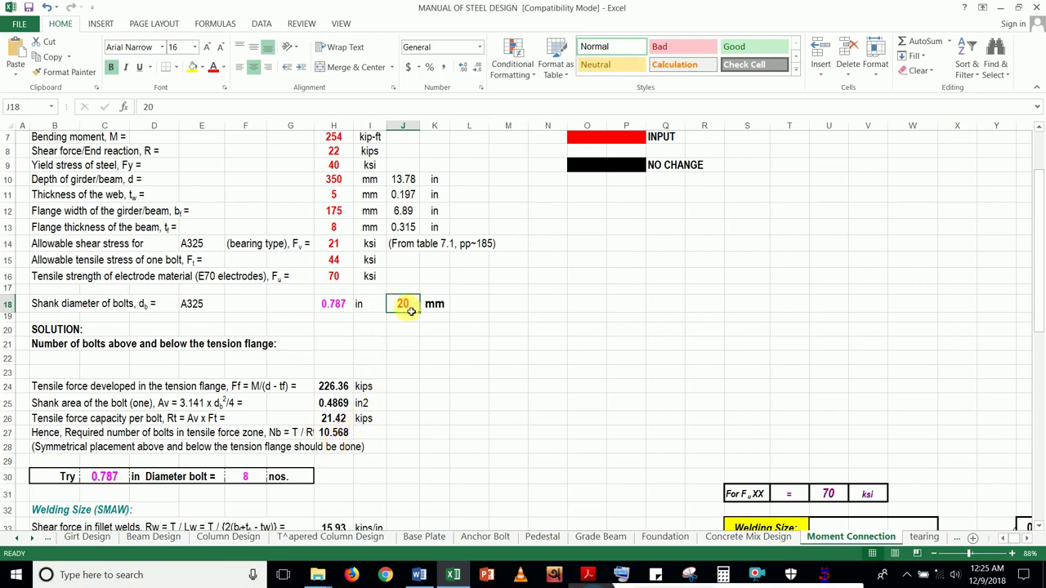
{"action": "type", "text": "25"}
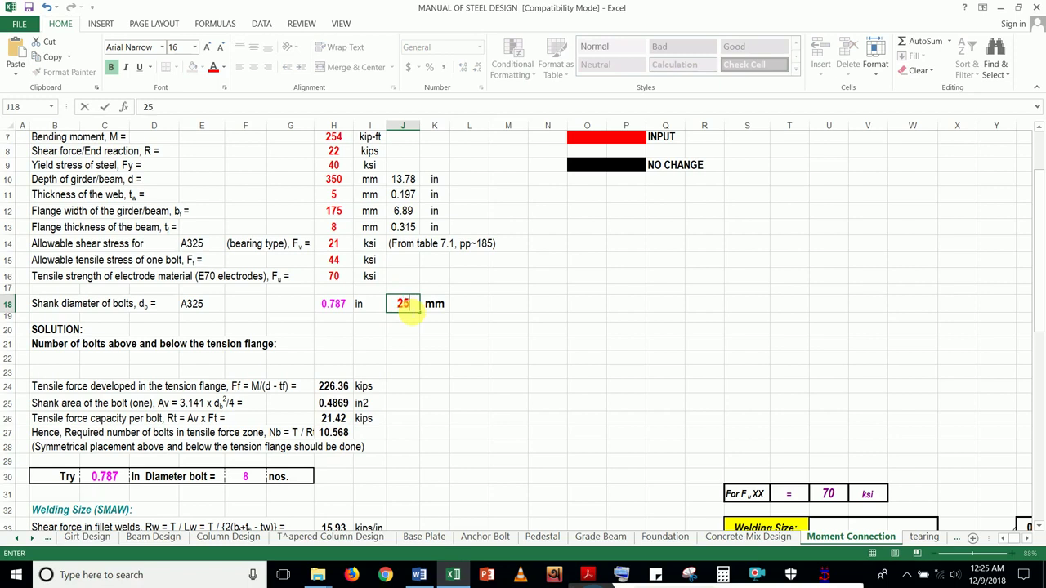
- Set the shank diameter of the A325 bolts to 25 mm on the Moment Connection sheet
{"action": "key", "text": "Return"}
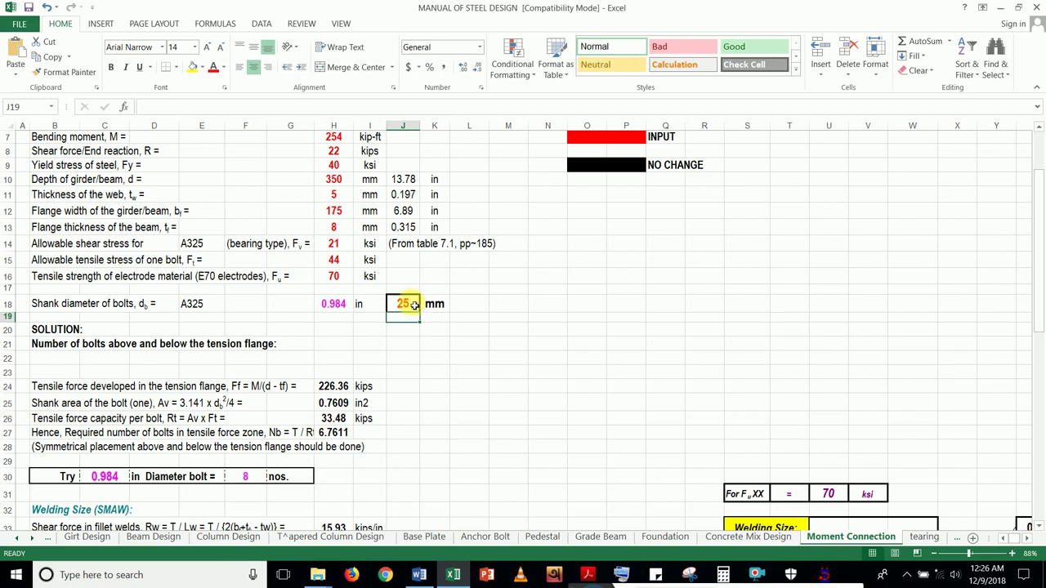
{"action": "scroll", "coordinate": [402, 389], "scroll_direction": "down", "scroll_amount": 1}
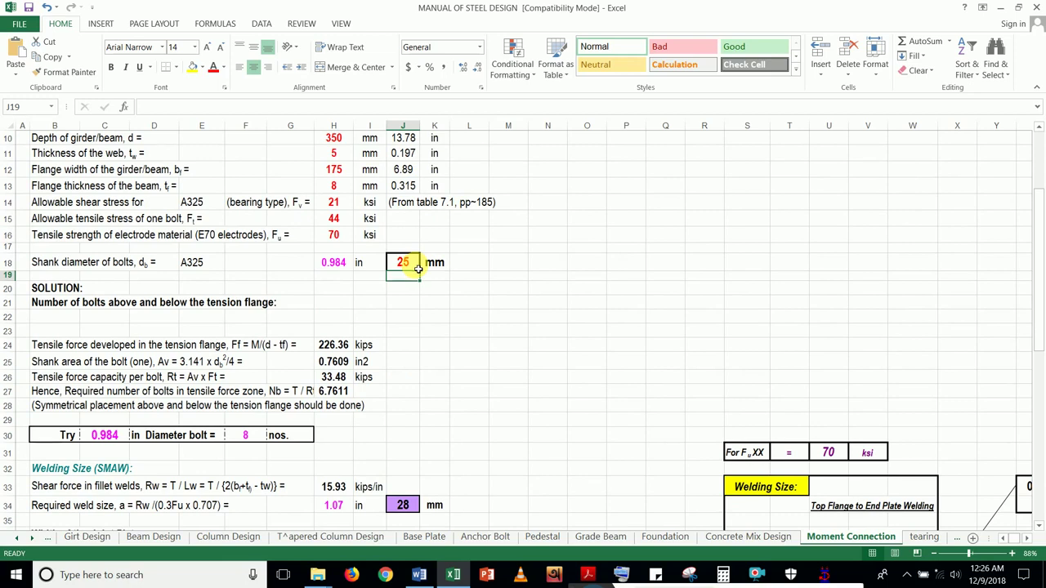
- Give the required number of bolts in cell H27 a thick box border and bold red text
{"action": "left_click", "coordinate": [333, 391]}
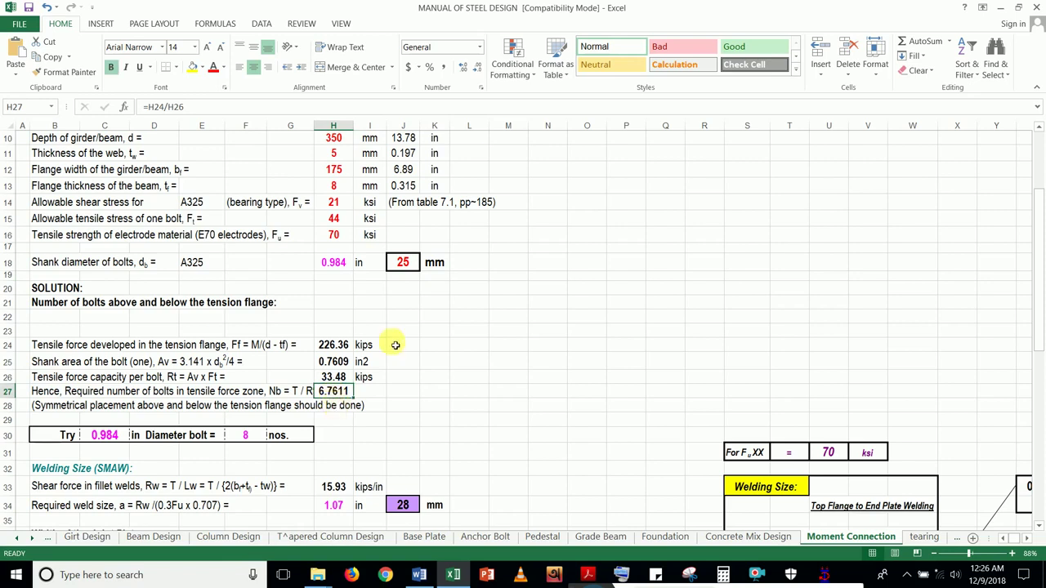
{"action": "left_click", "coordinate": [174, 70]}
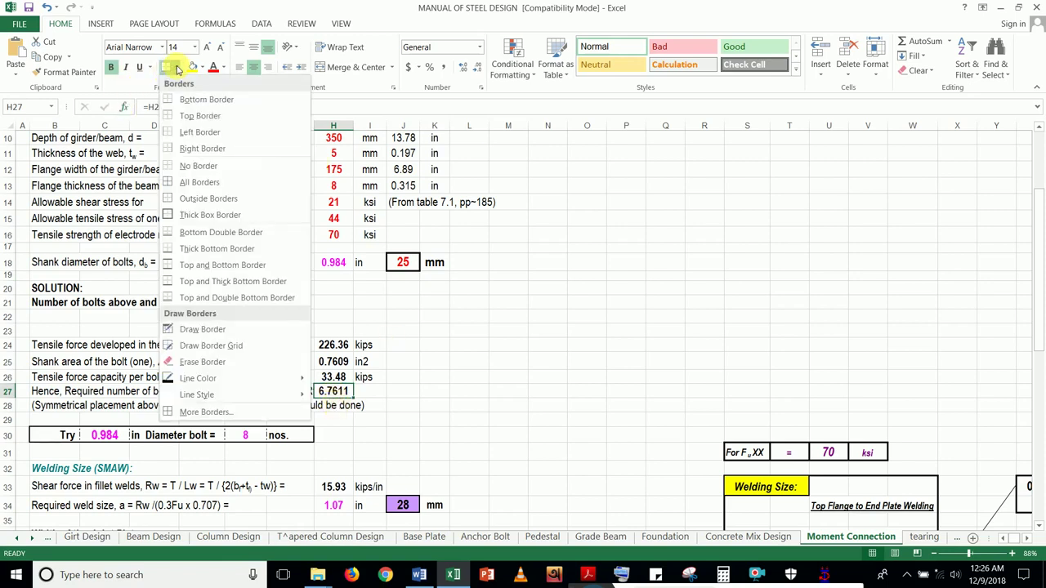
{"action": "left_click", "coordinate": [172, 215]}
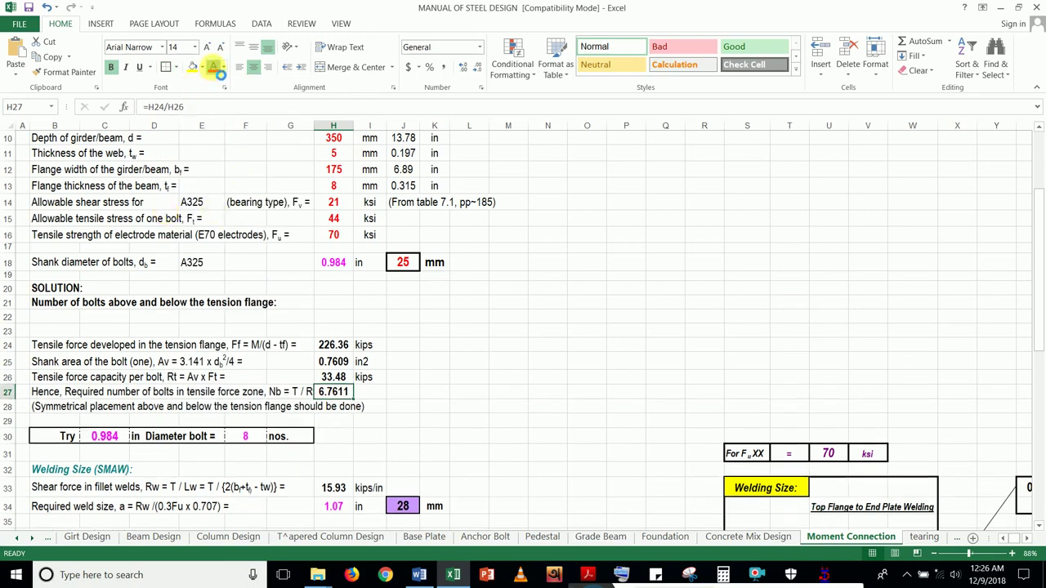
{"action": "left_click", "coordinate": [214, 69]}
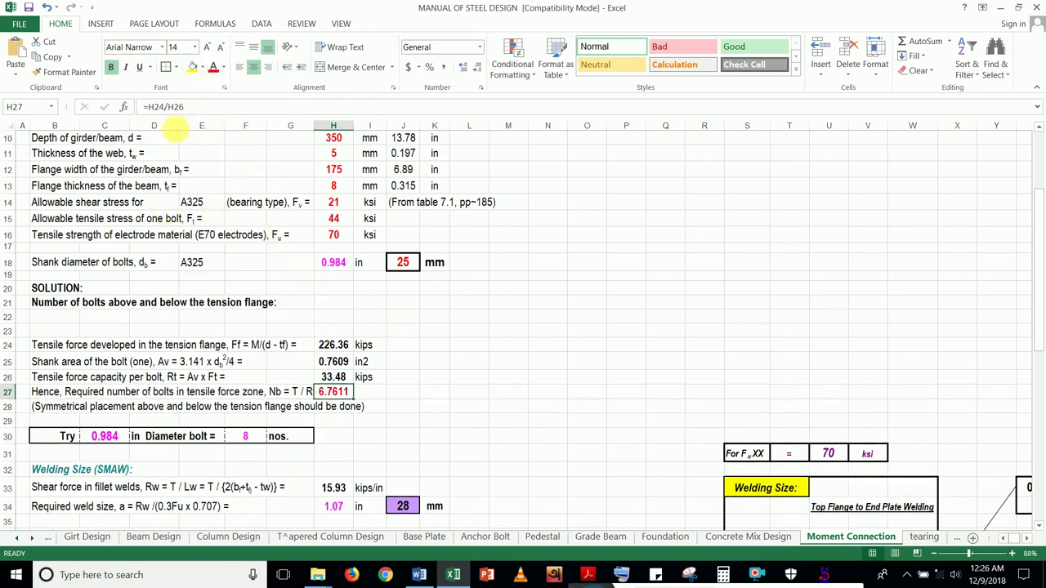
{"action": "left_click", "coordinate": [112, 68]}
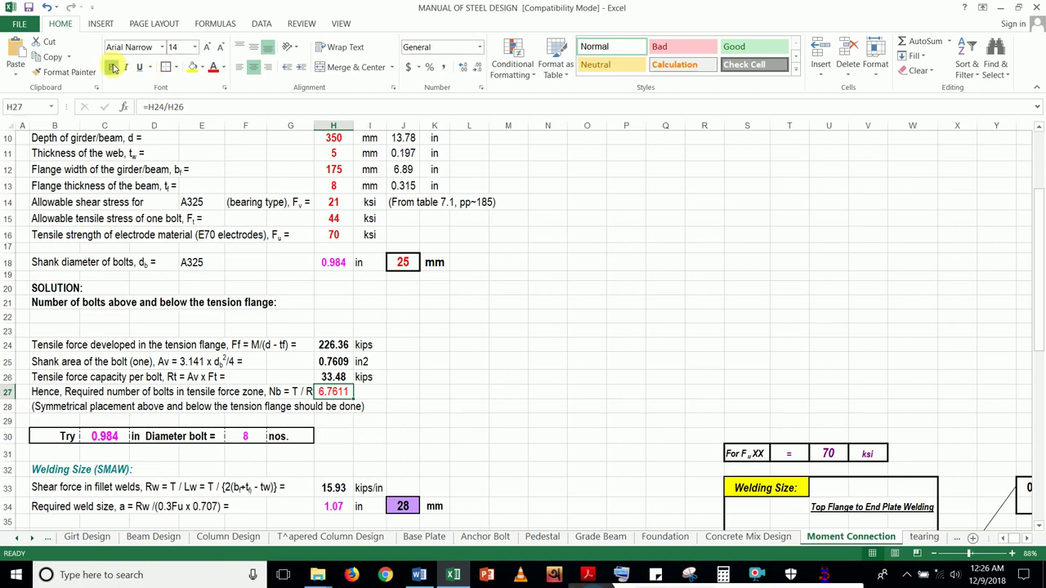
{"action": "left_click", "coordinate": [113, 67]}
{"action": "left_click", "coordinate": [480, 392]}
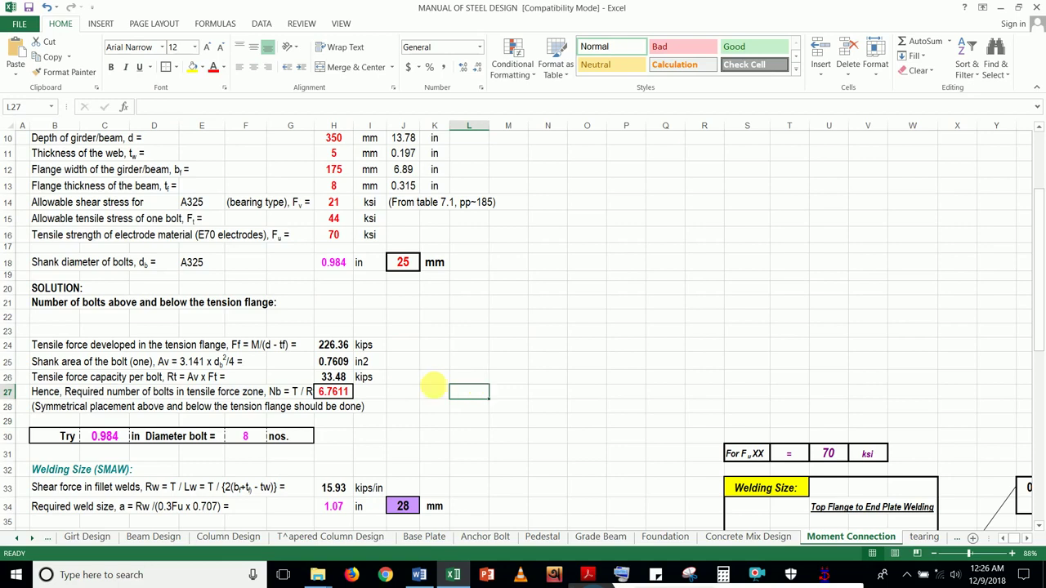
- Fill the required number of bolts cell H27 with yellow and save the workbook
{"action": "left_click", "coordinate": [348, 396]}
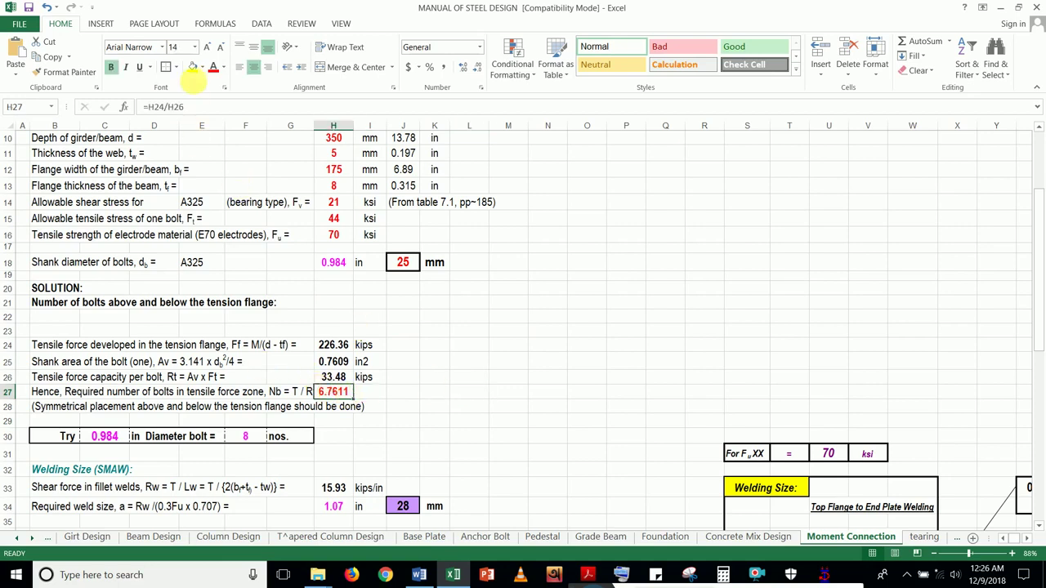
{"action": "left_click", "coordinate": [192, 67]}
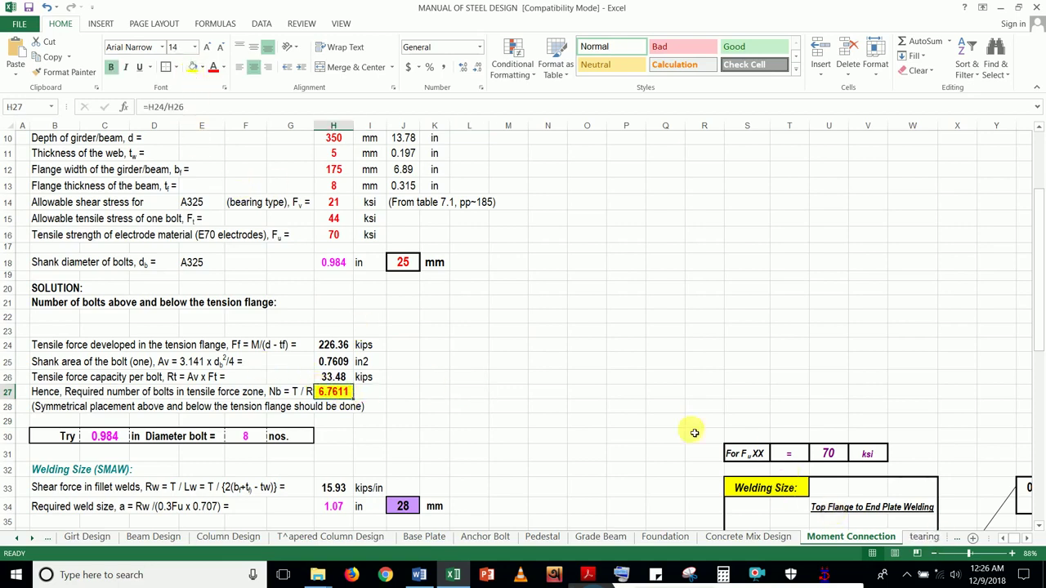
{"action": "left_click", "coordinate": [600, 394]}
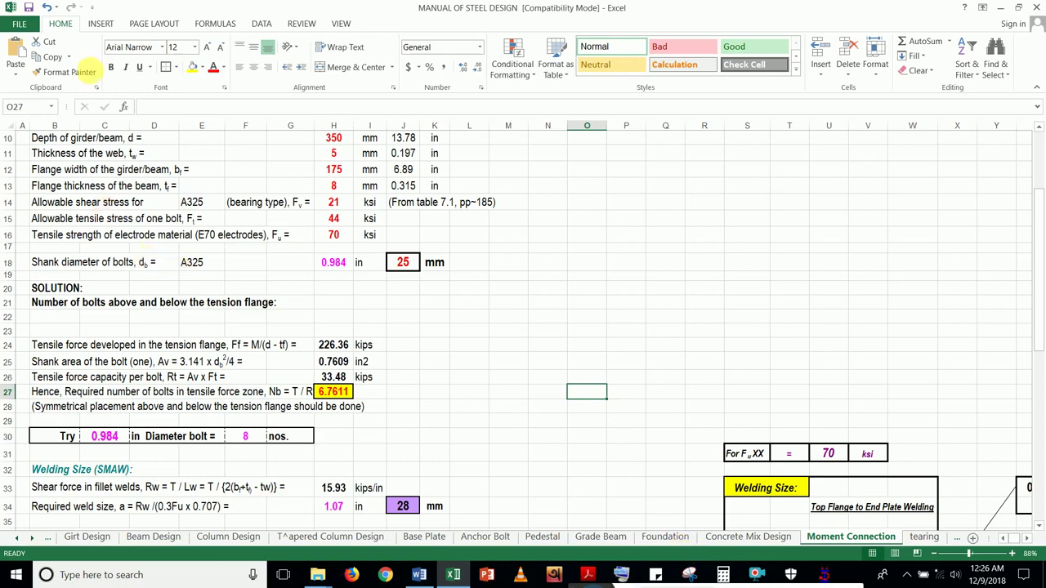
{"action": "left_click", "coordinate": [30, 9]}
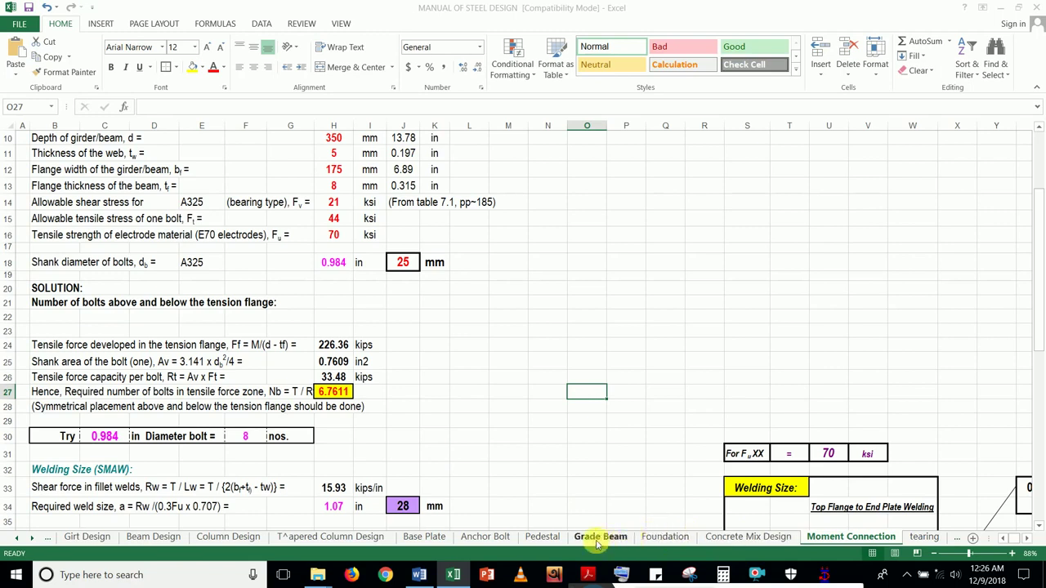
- Bring up the Connection sheet containing the shear connection design
{"action": "left_click", "coordinate": [956, 540]}
{"action": "left_click", "coordinate": [956, 544]}
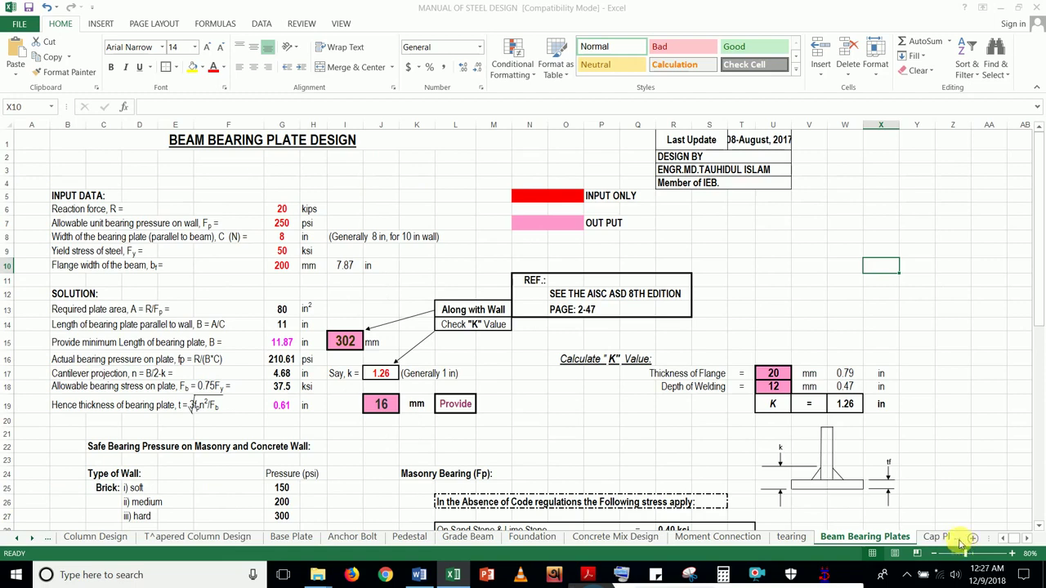
{"action": "left_click", "coordinate": [960, 539]}
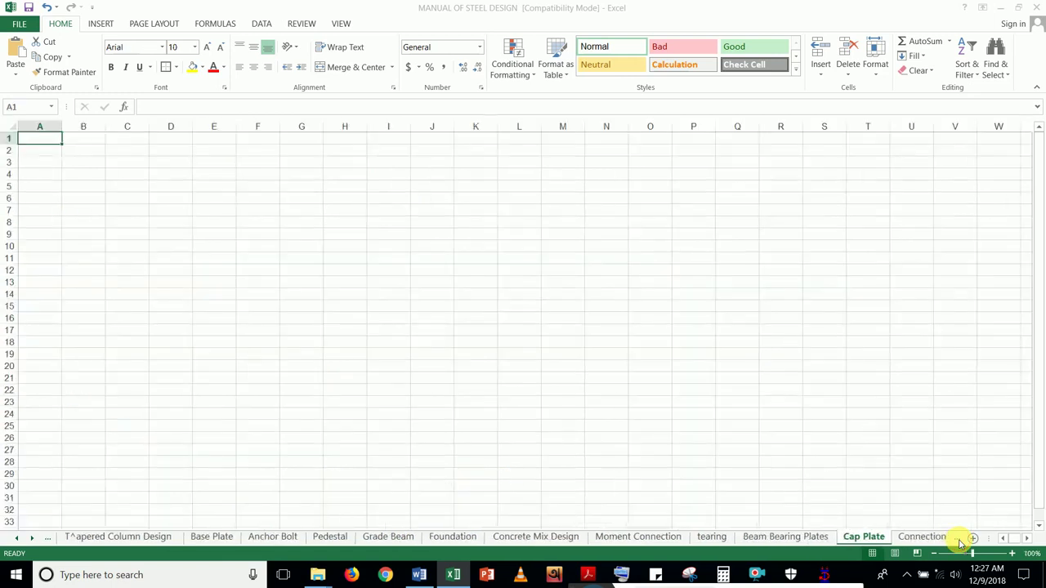
{"action": "left_click", "coordinate": [960, 539]}
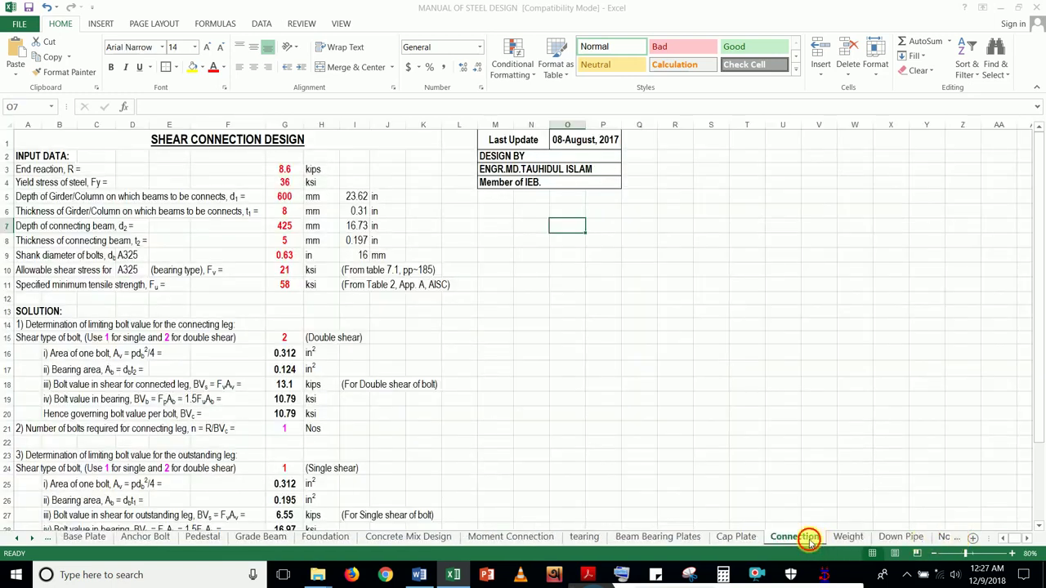
{"action": "left_click", "coordinate": [579, 352]}
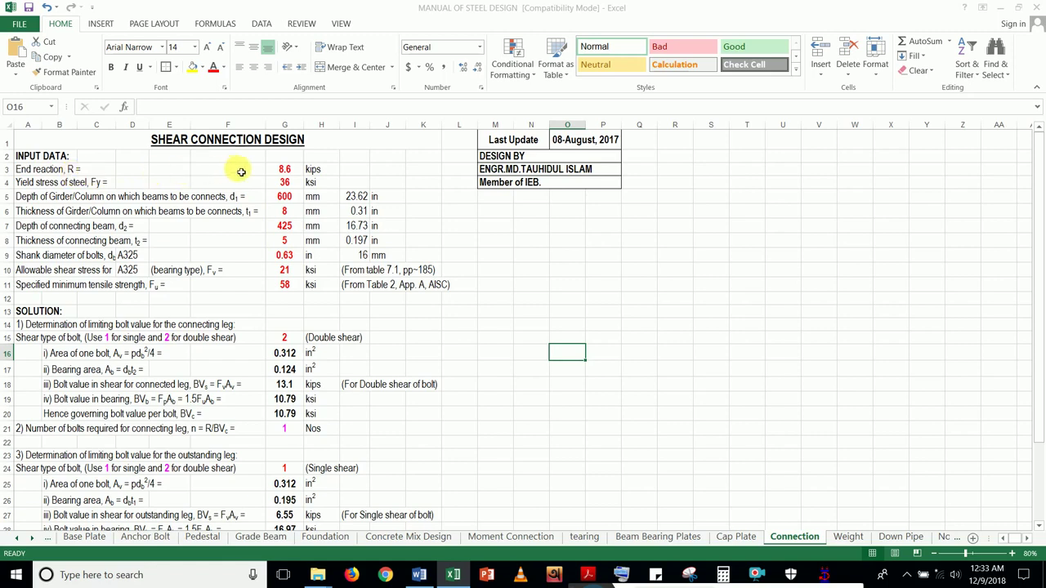
- Set the end reaction R to 22 kips in the shear connection design and review the bolt and connecting angle results
{"action": "left_click", "coordinate": [282, 172]}
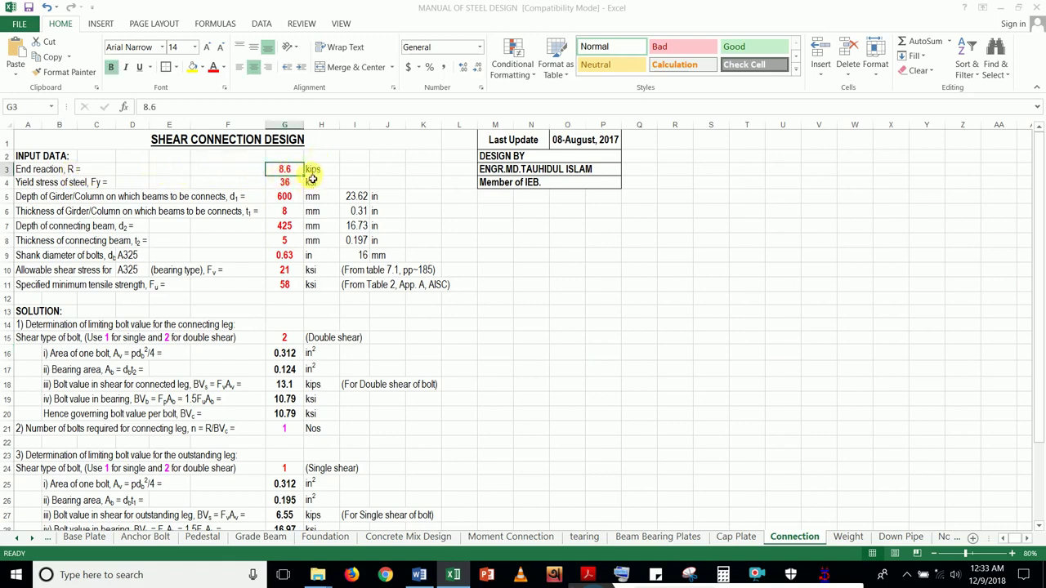
{"action": "type", "text": "22"}
{"action": "left_click", "coordinate": [548, 303]}
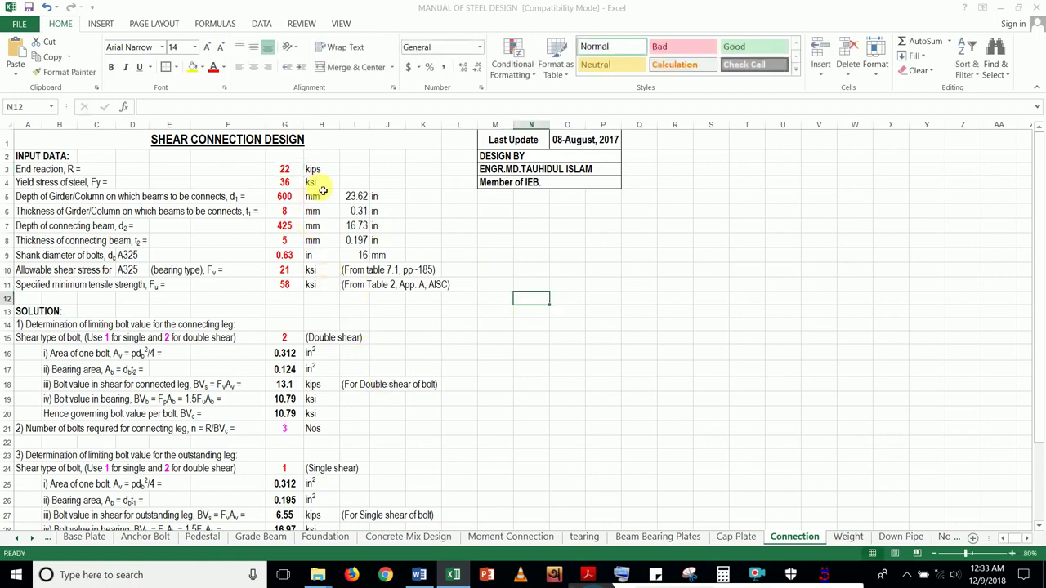
{"action": "scroll", "coordinate": [305, 218], "scroll_direction": "down", "scroll_amount": 2}
{"action": "scroll", "coordinate": [306, 219], "scroll_direction": "down", "scroll_amount": 3}
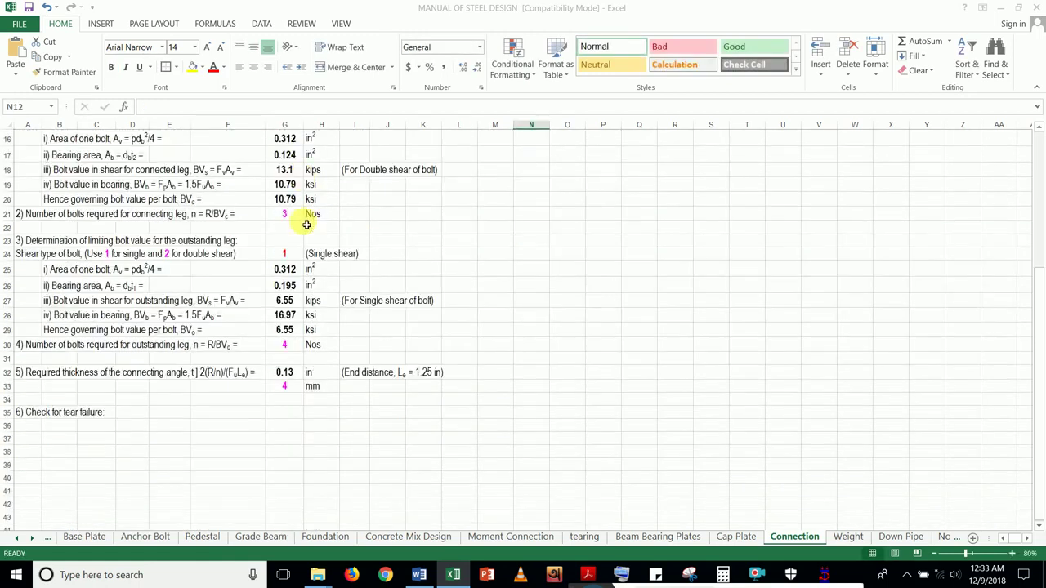
{"action": "scroll", "coordinate": [312, 241], "scroll_direction": "up", "scroll_amount": 5}
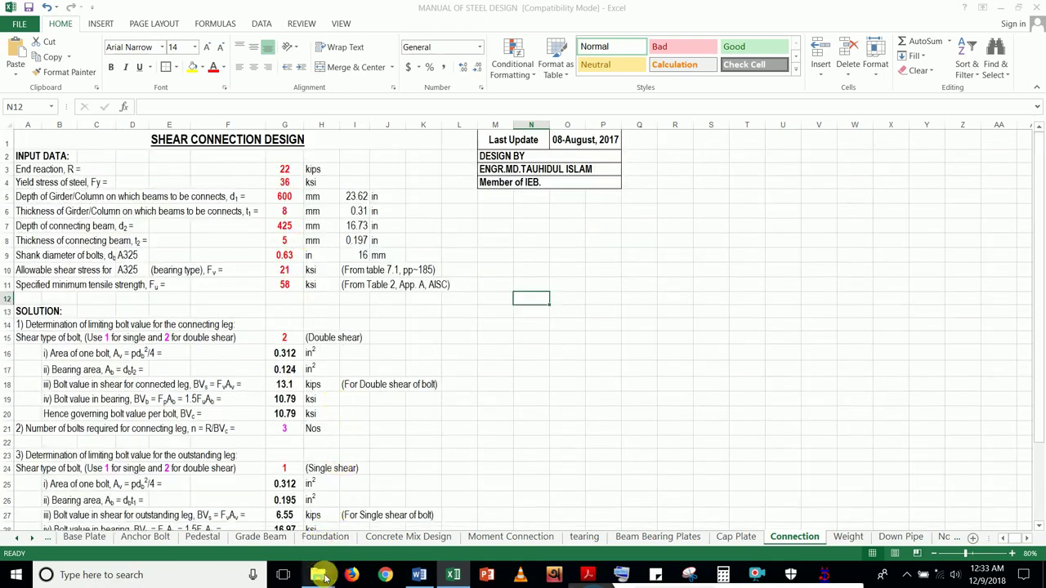
- Switch to STAAD.Pro and display the whole structure of the building model in Modeling mode
{"action": "left_click", "coordinate": [824, 577]}
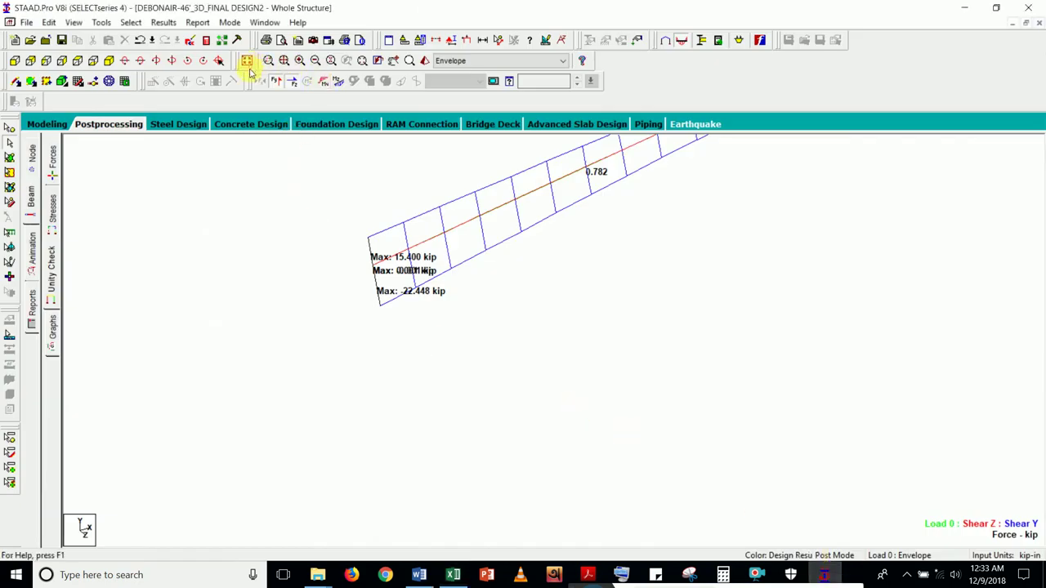
{"action": "left_click", "coordinate": [666, 39]}
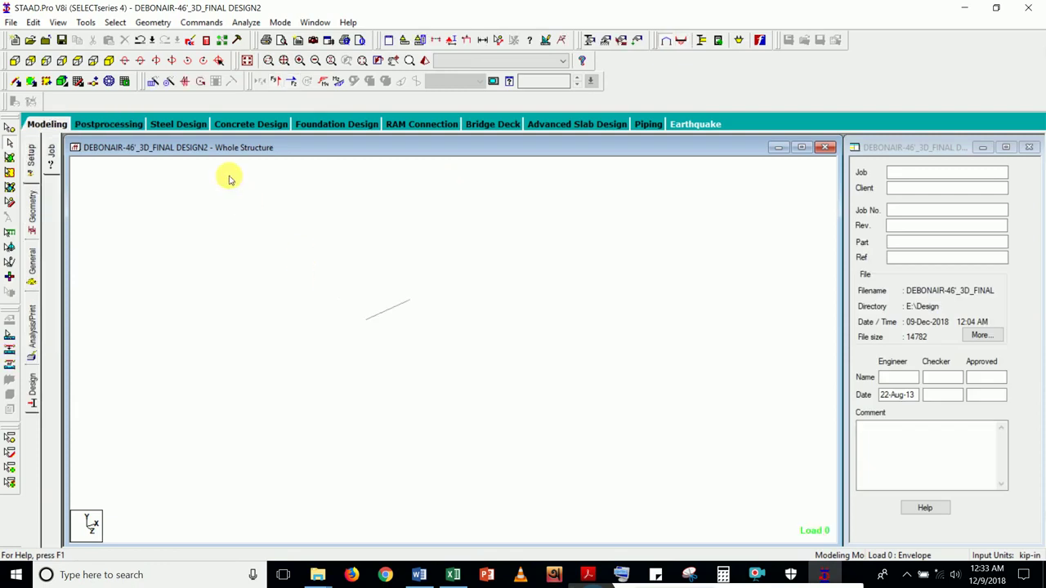
{"action": "left_click", "coordinate": [255, 62]}
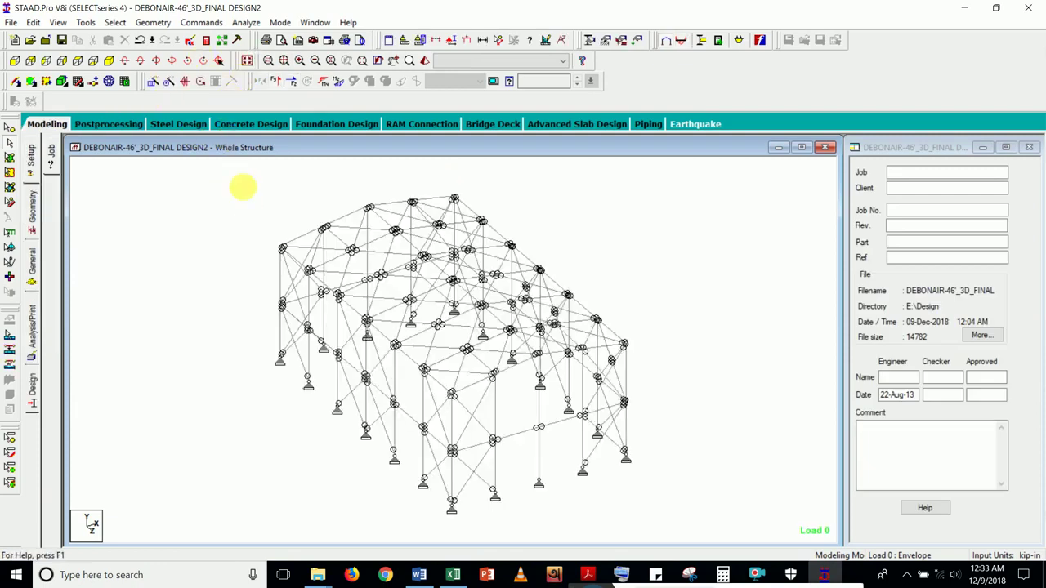
- Isolate one eave beam on the long side of the frame so only that member is displayed
{"action": "left_click", "coordinate": [380, 332]}
{"action": "left_click", "coordinate": [60, 23]}
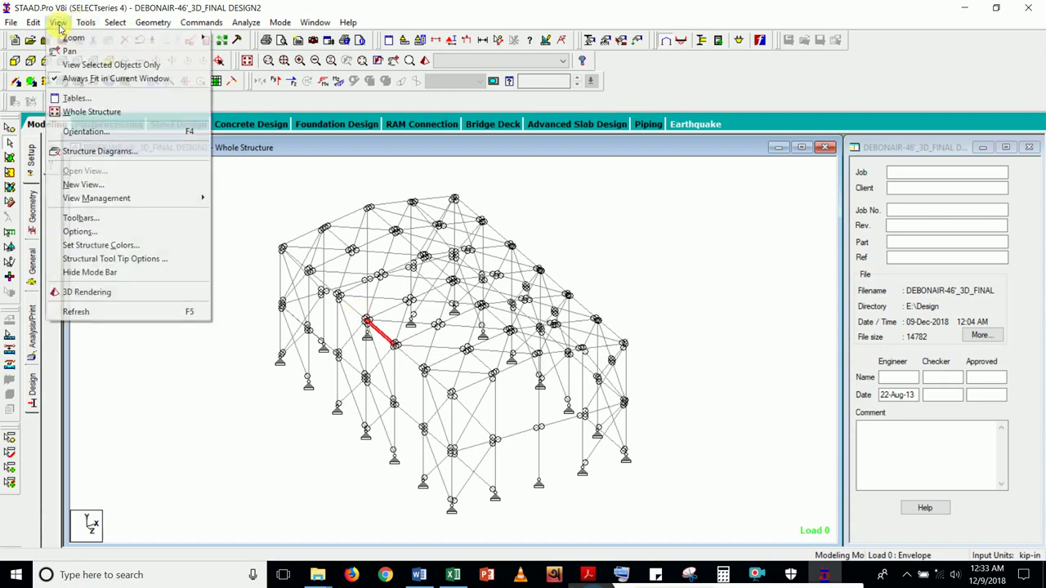
{"action": "left_click", "coordinate": [106, 63]}
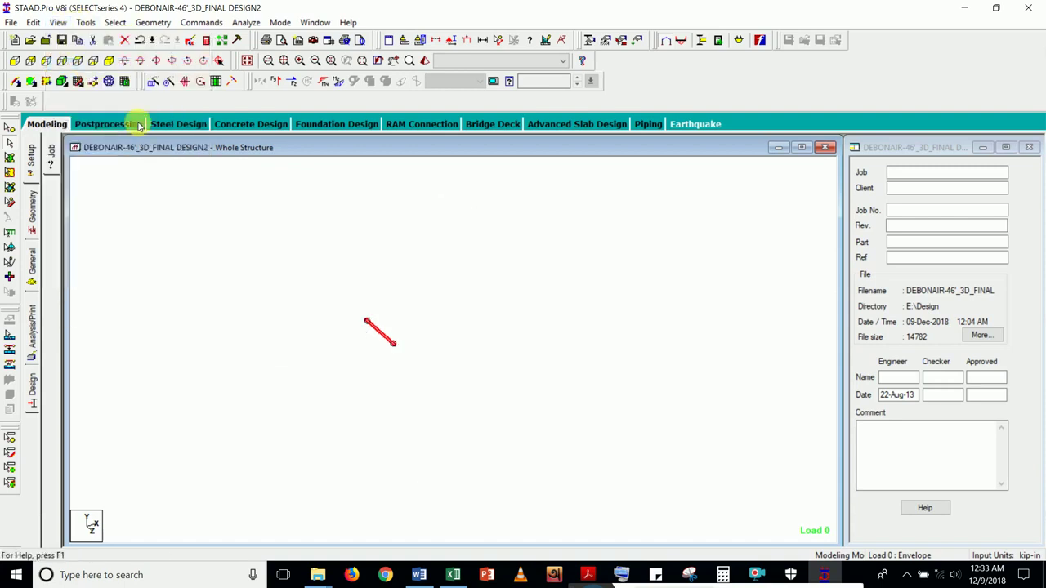
{"action": "left_click", "coordinate": [302, 229]}
{"action": "scroll", "coordinate": [372, 353], "scroll_direction": "up", "scroll_amount": 2}
{"action": "scroll", "coordinate": [376, 353], "scroll_direction": "up", "scroll_amount": 3}
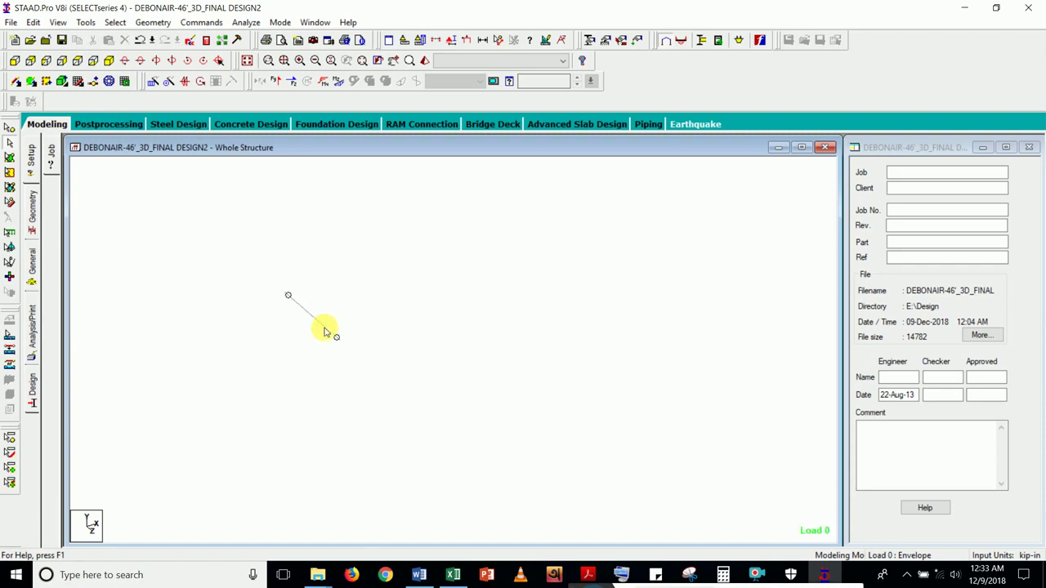
{"action": "middle_click_drag", "start_coordinate": [230, 301], "coordinate": [346, 299]}
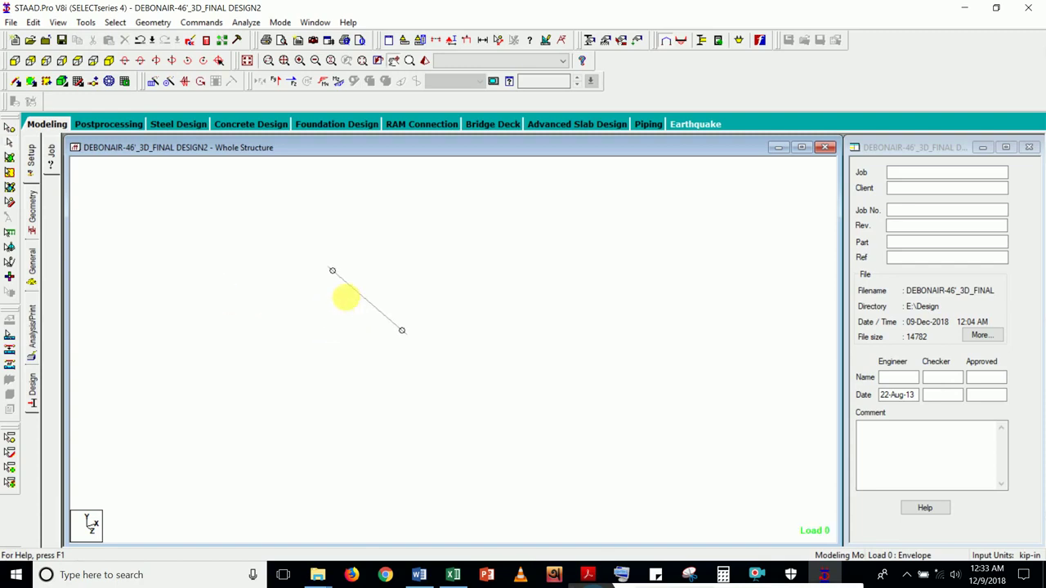
{"action": "scroll", "coordinate": [348, 299], "scroll_direction": "up", "scroll_amount": 2}
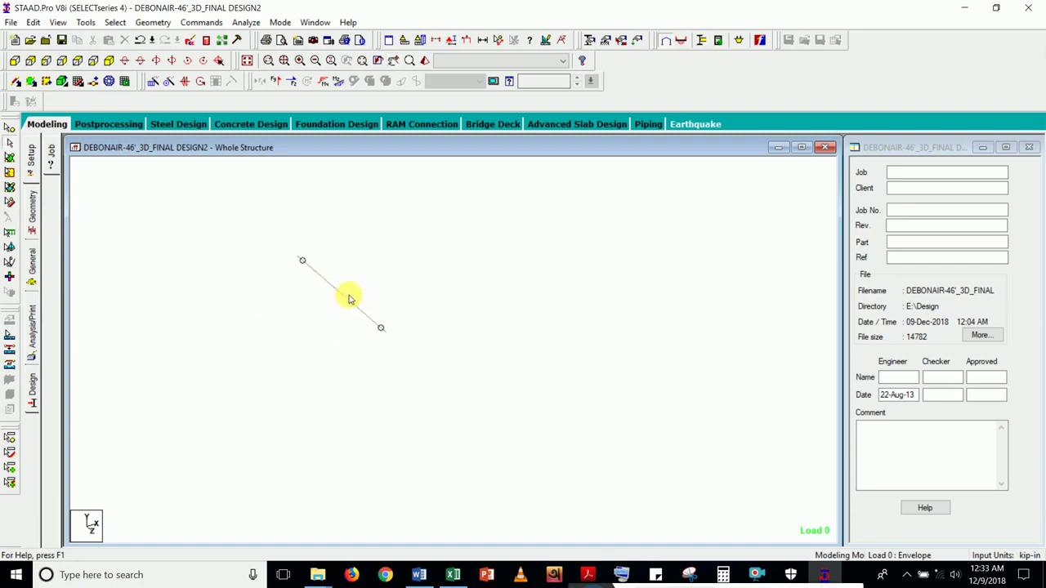
- Switch to Postprocessing mode, enlarge the structure view, and annotate the isolated beam with its maximum shear force
{"action": "left_click", "coordinate": [107, 123]}
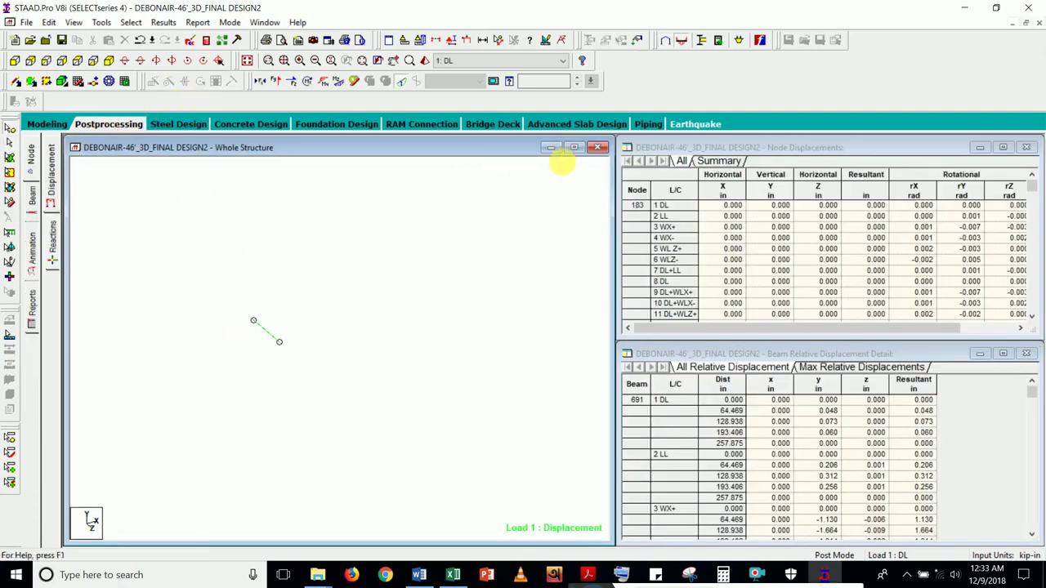
{"action": "left_click", "coordinate": [573, 149]}
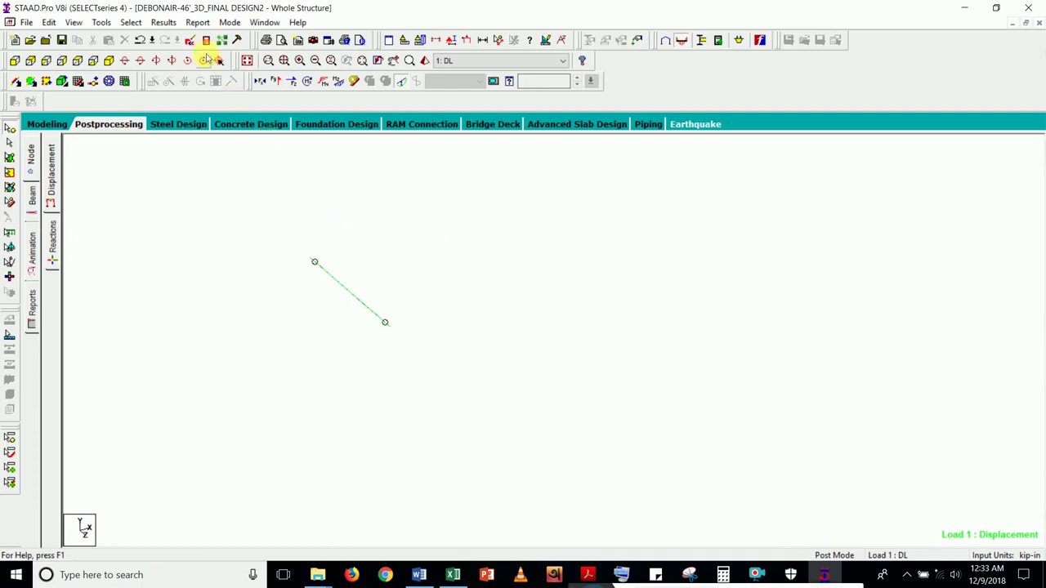
{"action": "left_click", "coordinate": [159, 22]}
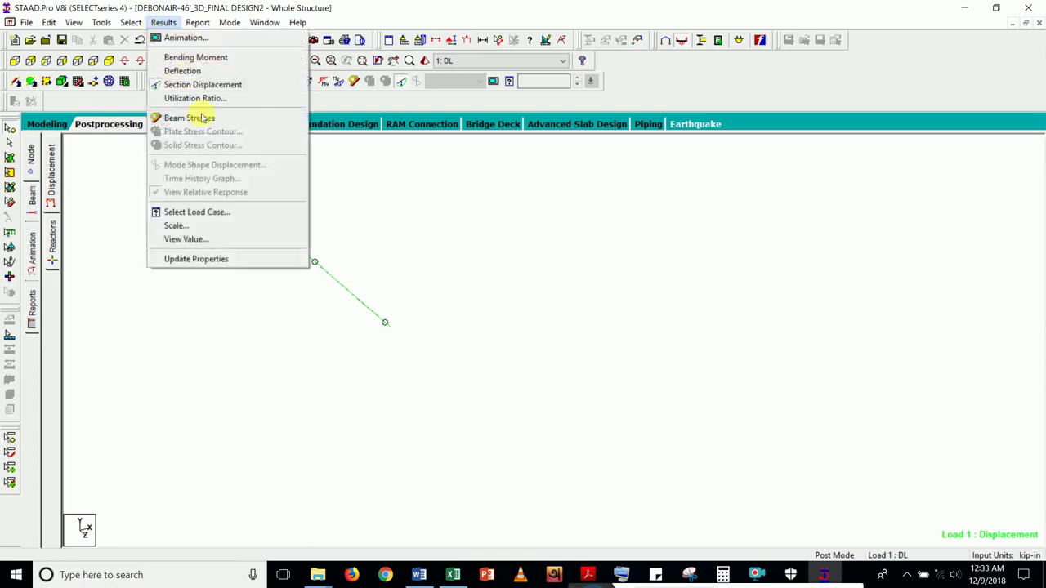
{"action": "left_click", "coordinate": [204, 238]}
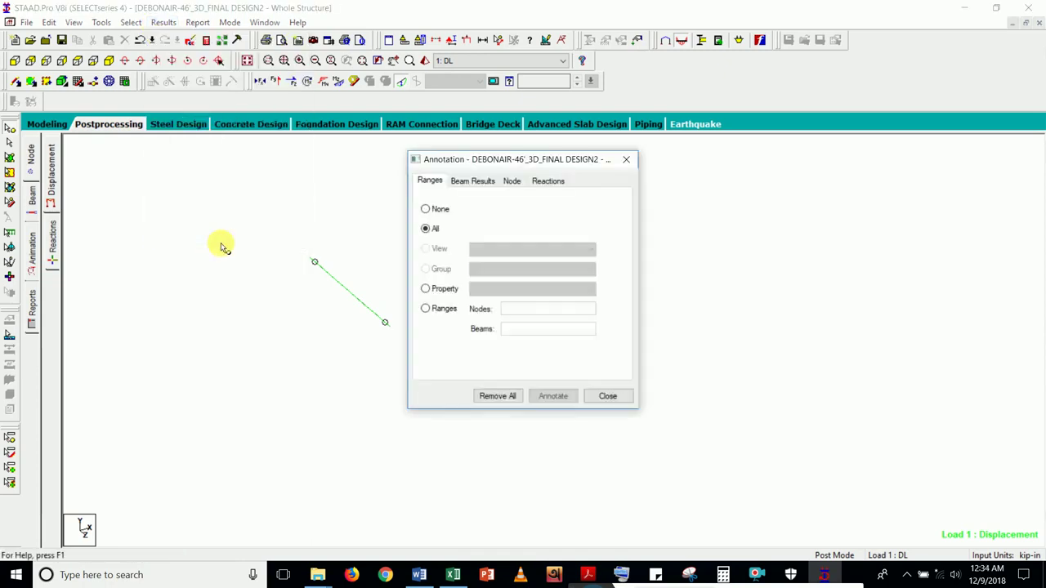
{"action": "left_click", "coordinate": [472, 183]}
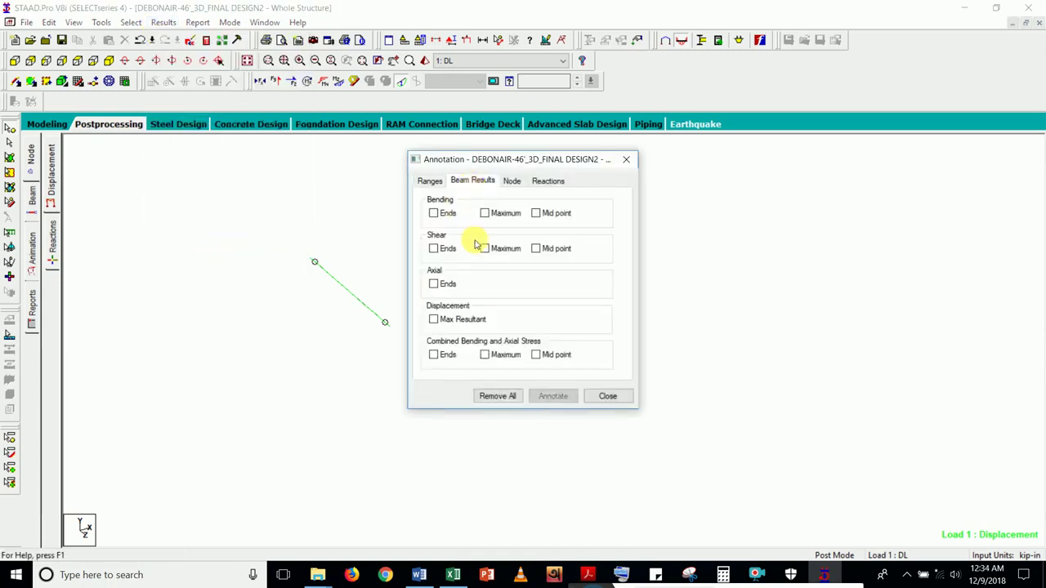
{"action": "left_click", "coordinate": [489, 250]}
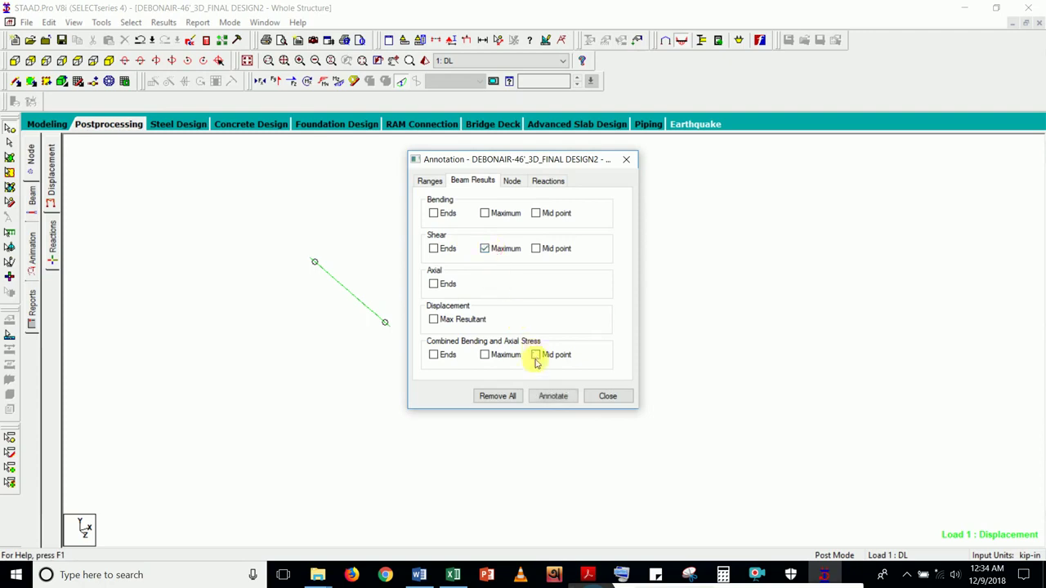
{"action": "left_click", "coordinate": [554, 396]}
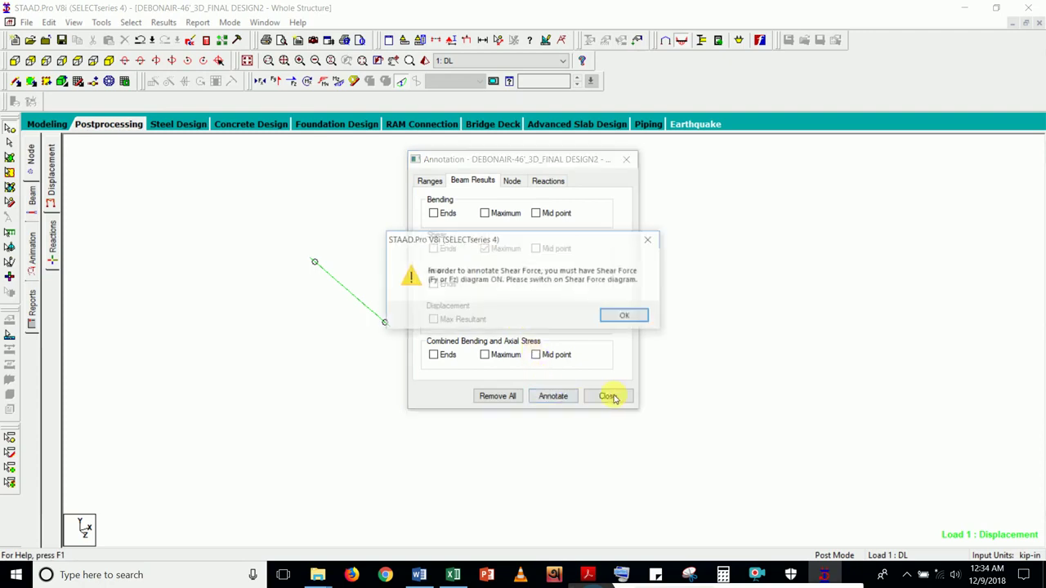
{"action": "left_click", "coordinate": [626, 316]}
{"action": "left_click", "coordinate": [608, 396]}
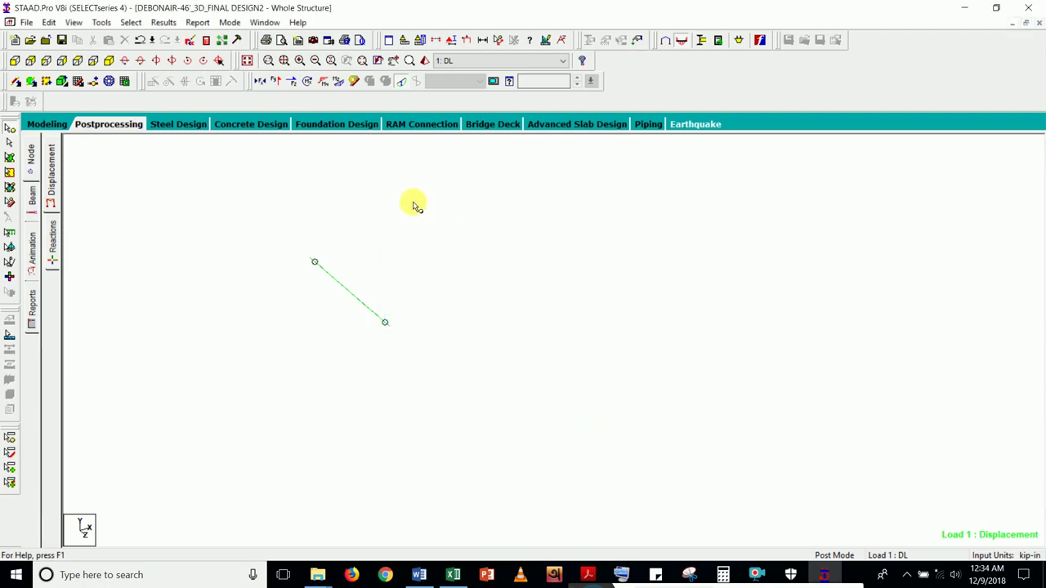
- Turn on the Fy shear force diagram for the isolated beam and set the load case to Envelope
{"action": "left_click", "coordinate": [276, 81]}
{"action": "scroll", "coordinate": [302, 305], "scroll_direction": "up", "scroll_amount": 2}
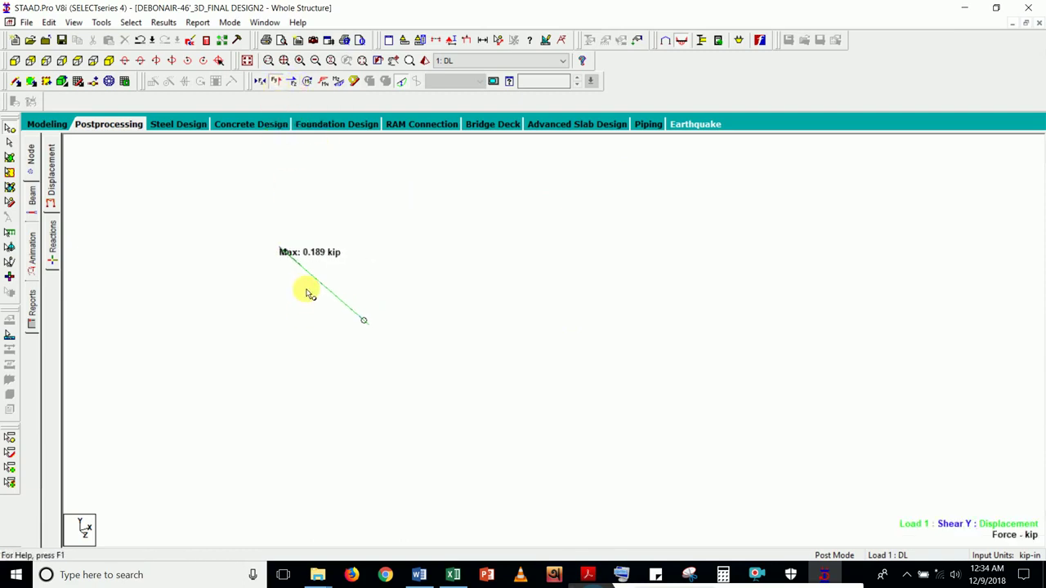
{"action": "scroll", "coordinate": [288, 271], "scroll_direction": "up", "scroll_amount": 2}
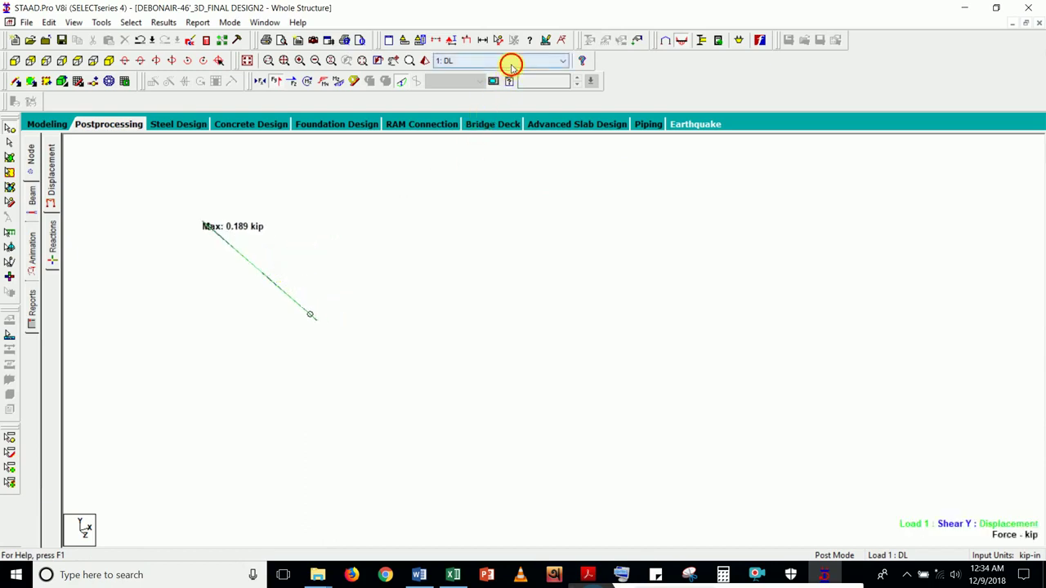
{"action": "left_click", "coordinate": [509, 63]}
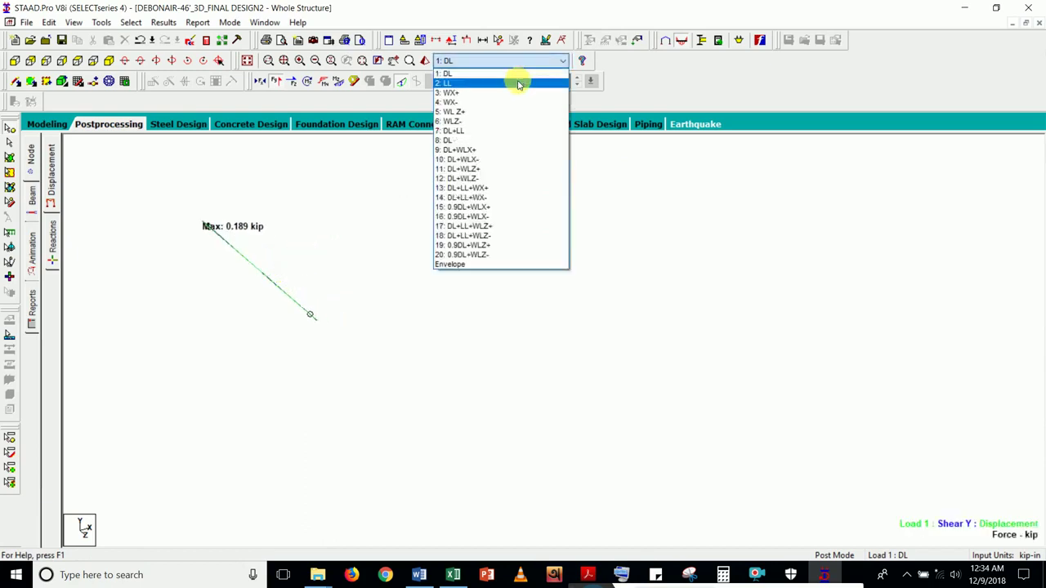
{"action": "left_click", "coordinate": [496, 266]}
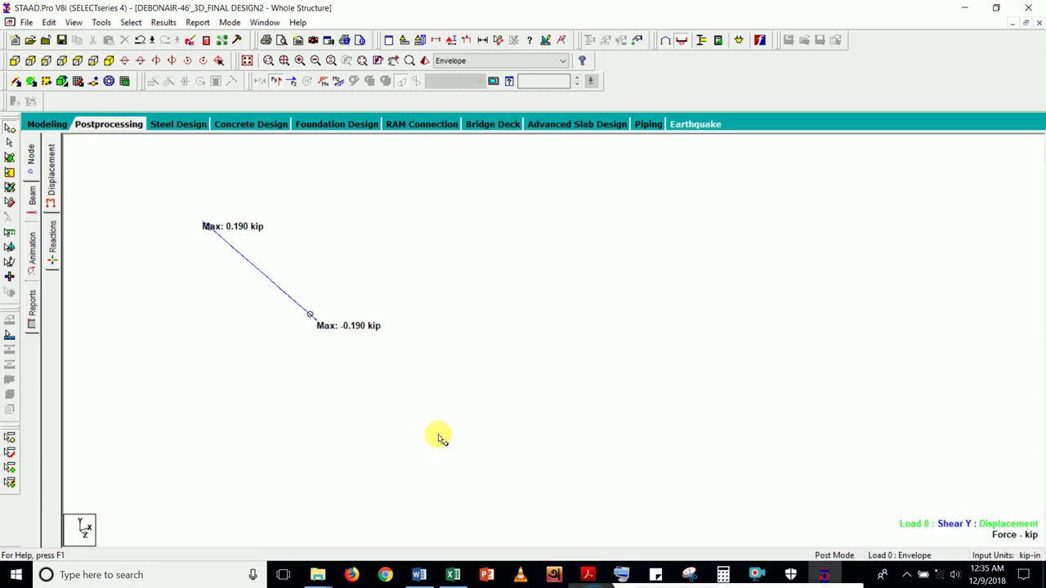
- Display the whole structure again
{"action": "left_click", "coordinate": [246, 61]}
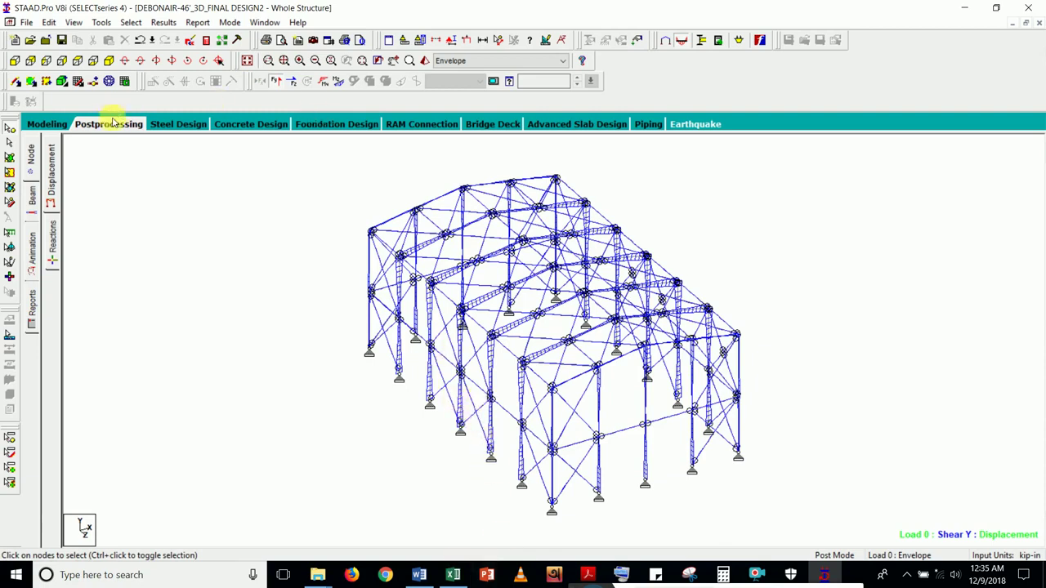
{"action": "left_click", "coordinate": [164, 22]}
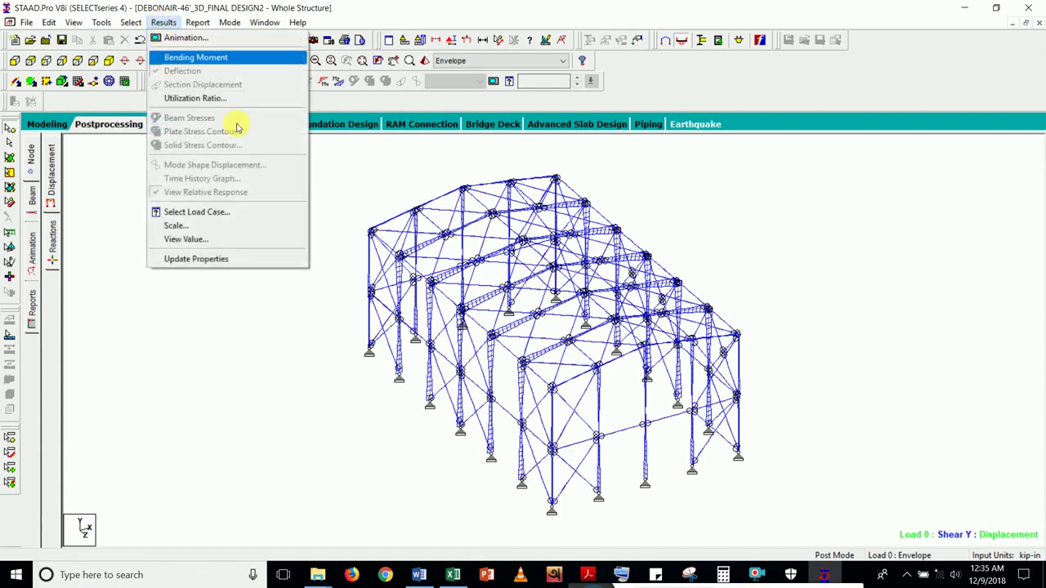
{"action": "left_click", "coordinate": [215, 238]}
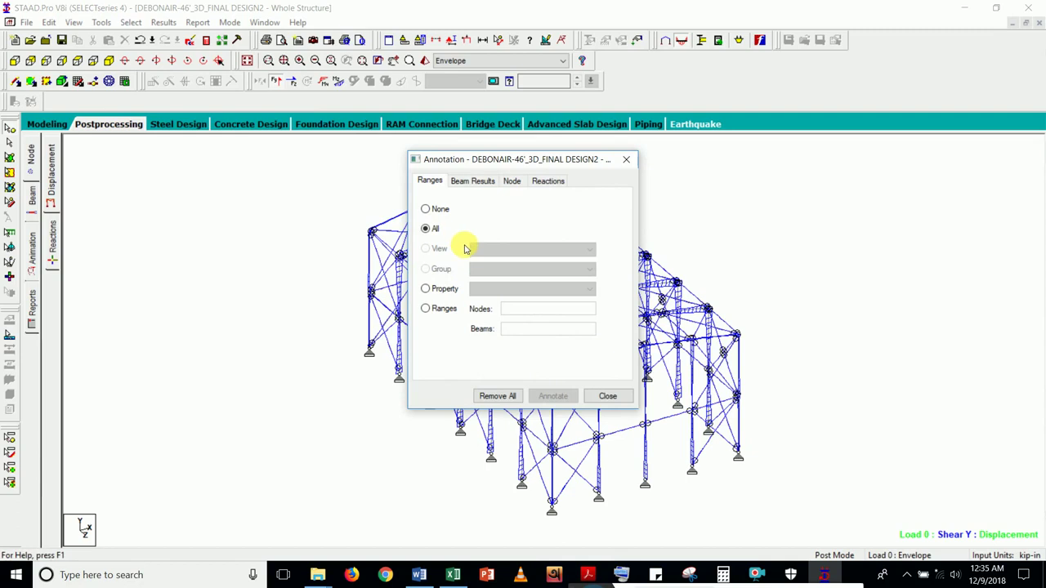
{"action": "left_click", "coordinate": [490, 183]}
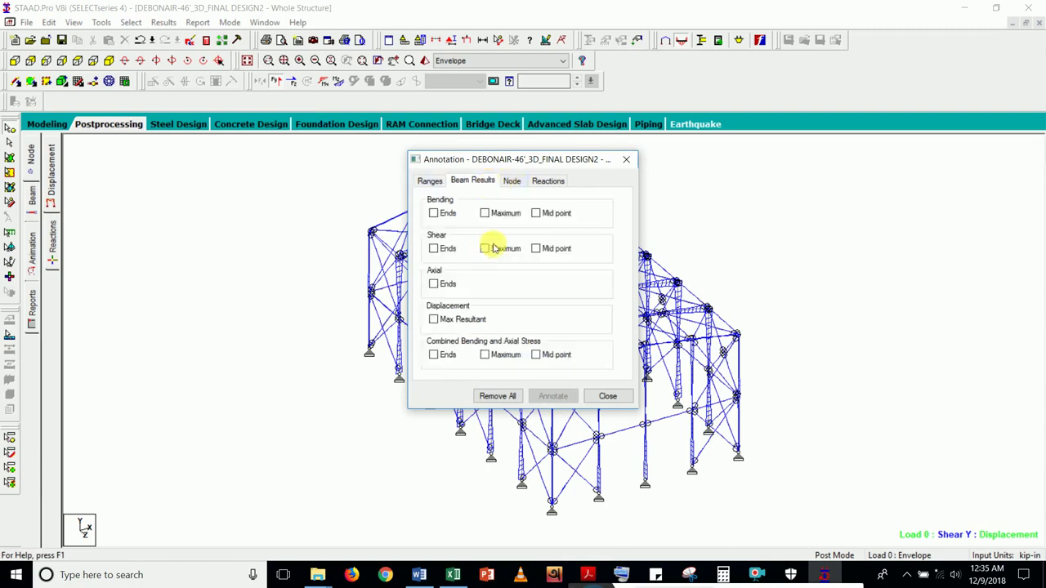
{"action": "left_click", "coordinate": [626, 159]}
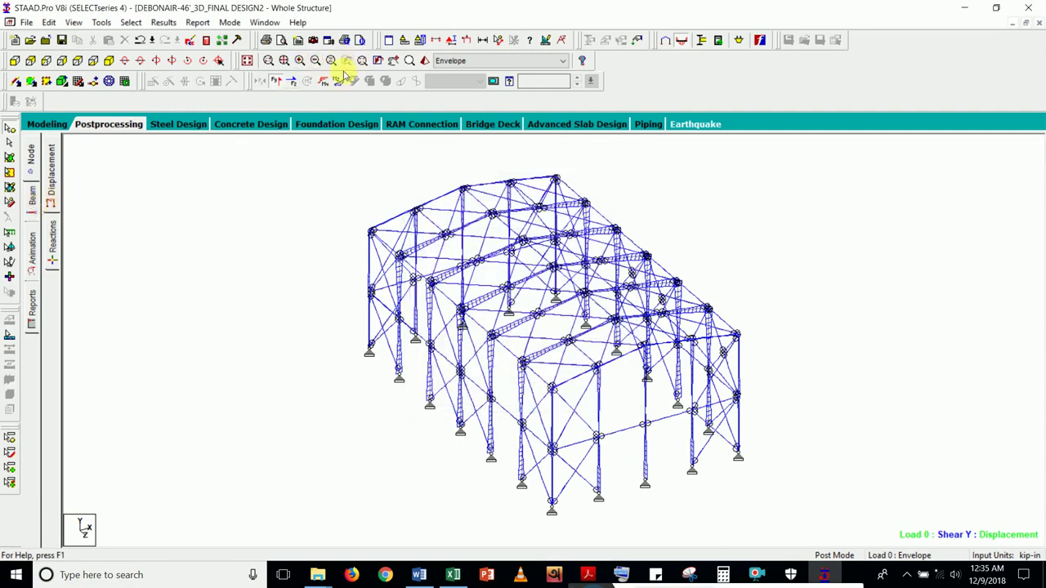
- Turn off the shear diagram and isolate the lower segment of one column on the long side of the frame
{"action": "left_click", "coordinate": [291, 81]}
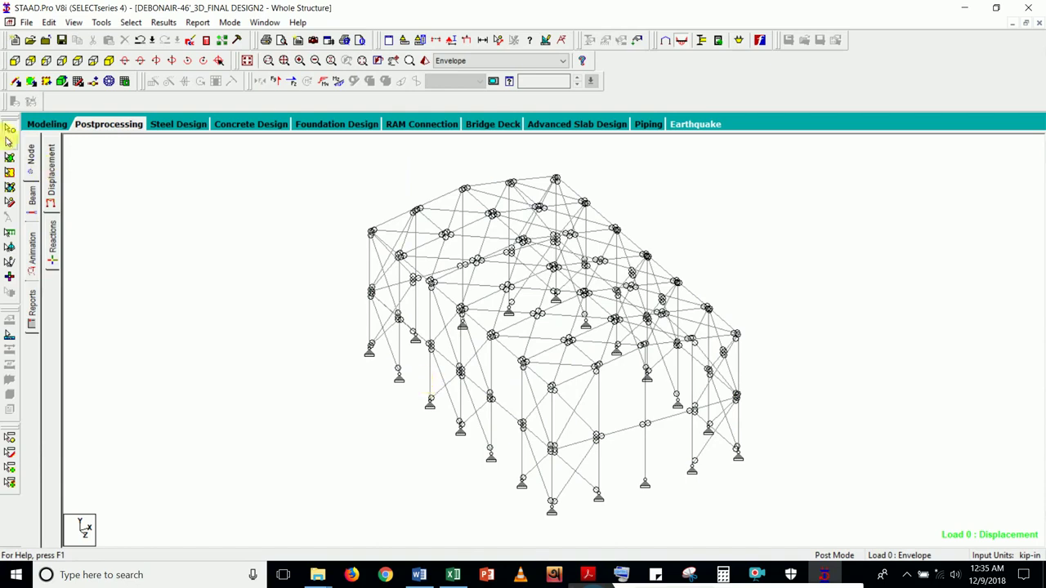
{"action": "left_click", "coordinate": [431, 382]}
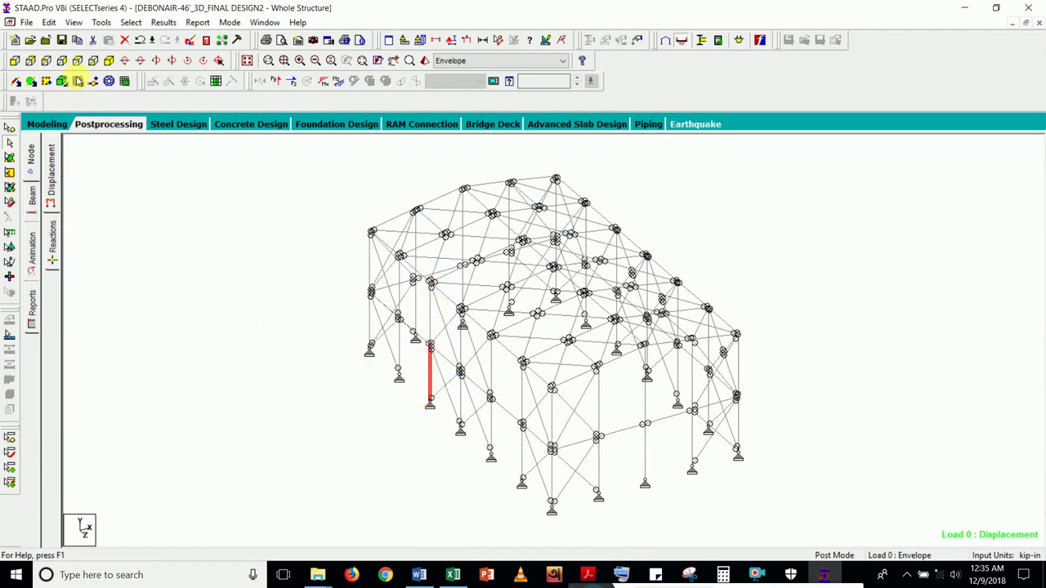
{"action": "left_click", "coordinate": [74, 22]}
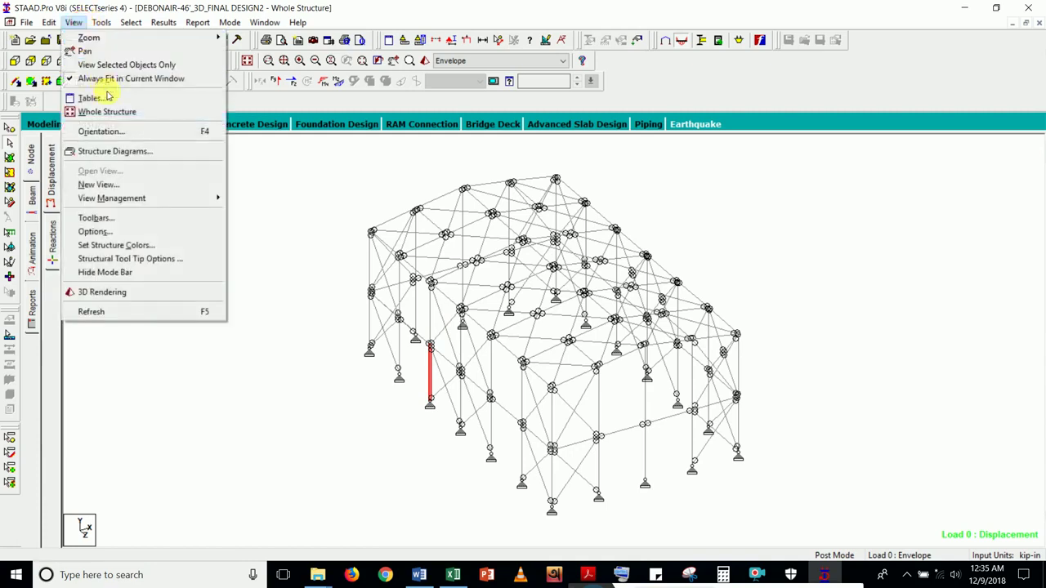
{"action": "left_click", "coordinate": [116, 66]}
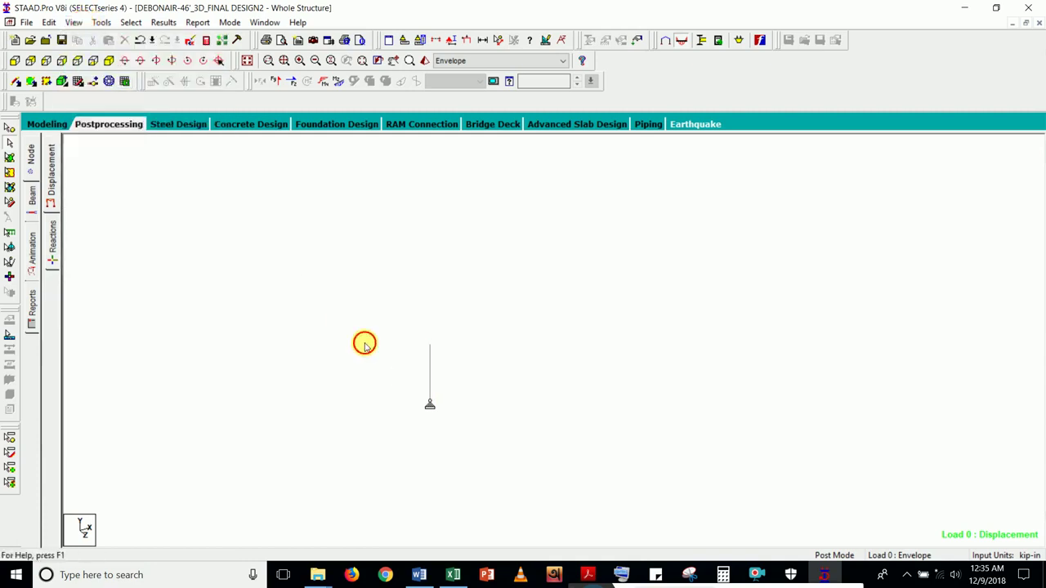
- Try to annotate the column's Global Y reaction under Envelope and show its Fy and Fz shear diagrams
{"action": "left_click", "coordinate": [168, 22]}
{"action": "left_click", "coordinate": [226, 239]}
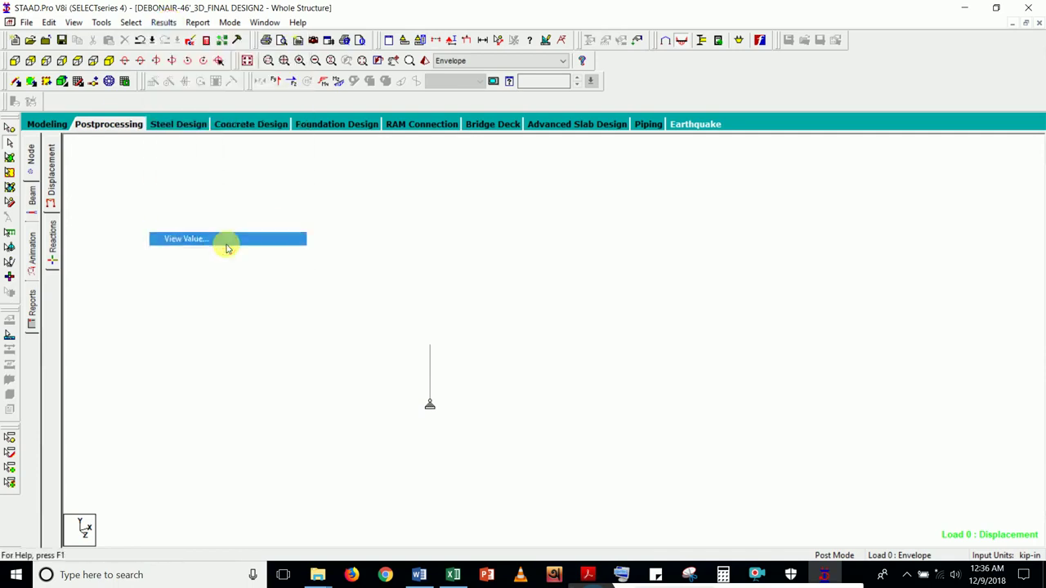
{"action": "left_click", "coordinate": [548, 181]}
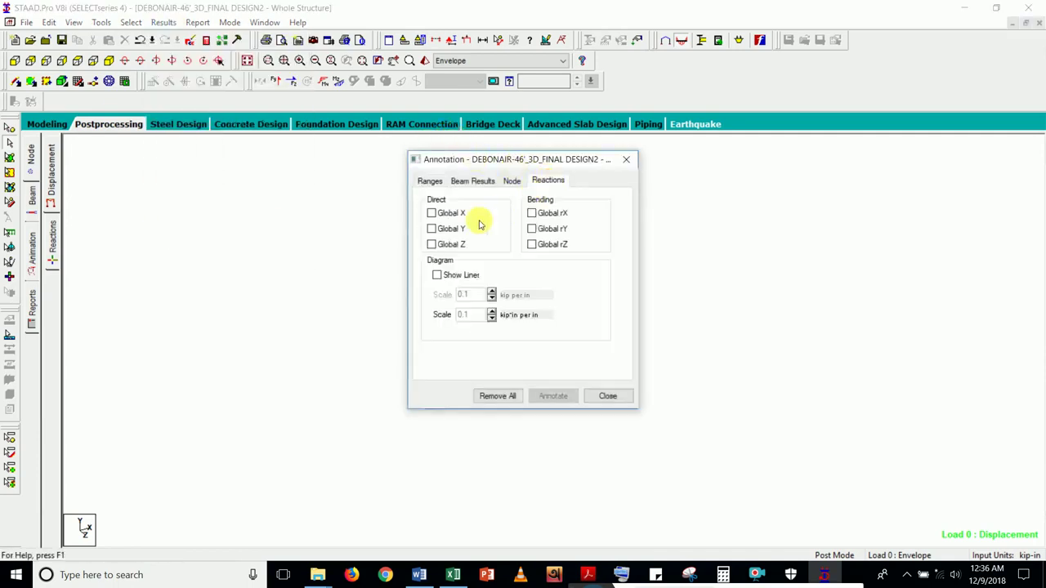
{"action": "left_click", "coordinate": [448, 233]}
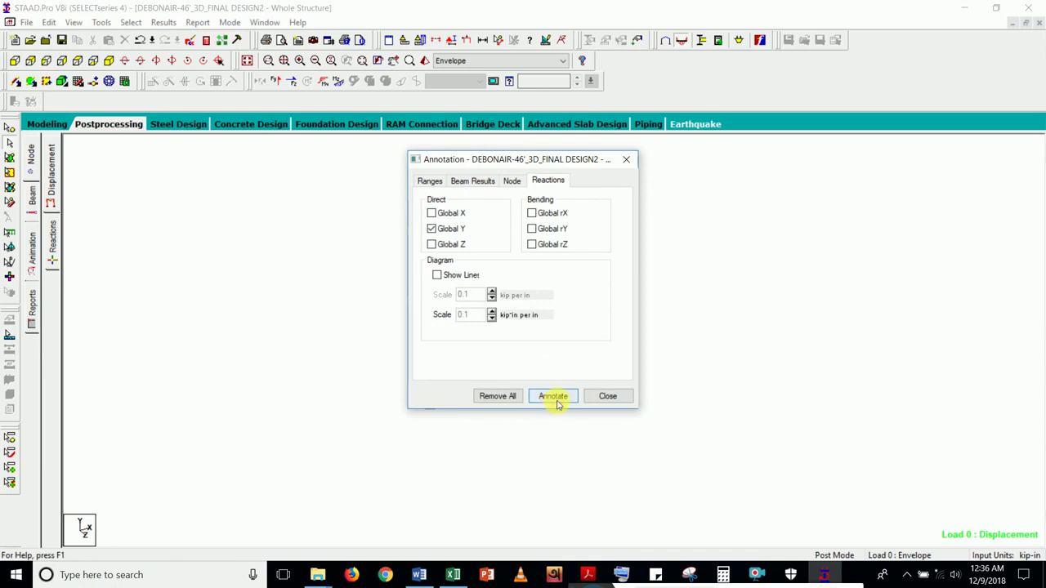
{"action": "left_click", "coordinate": [610, 396]}
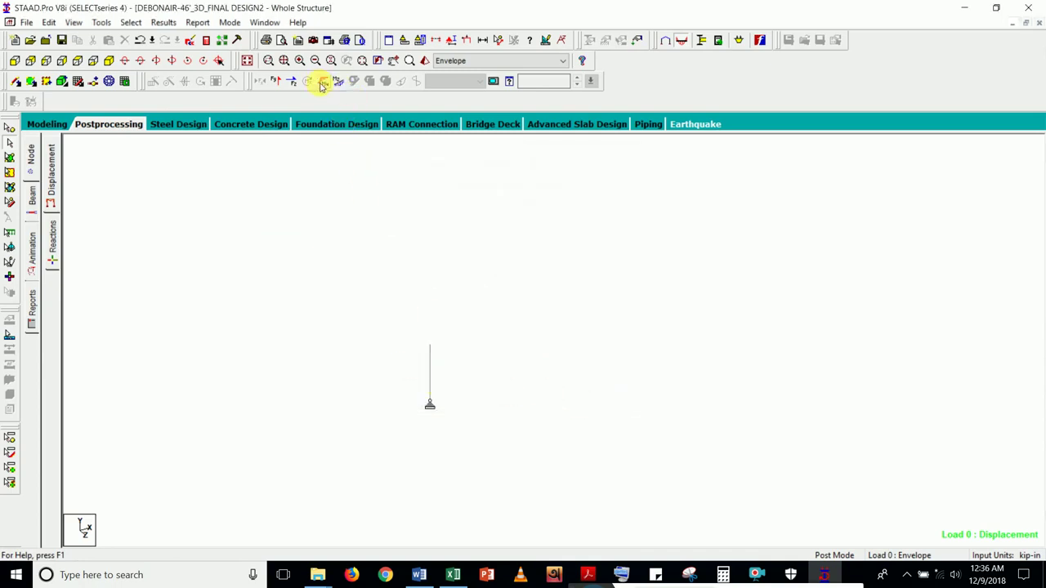
{"action": "left_click", "coordinate": [277, 83]}
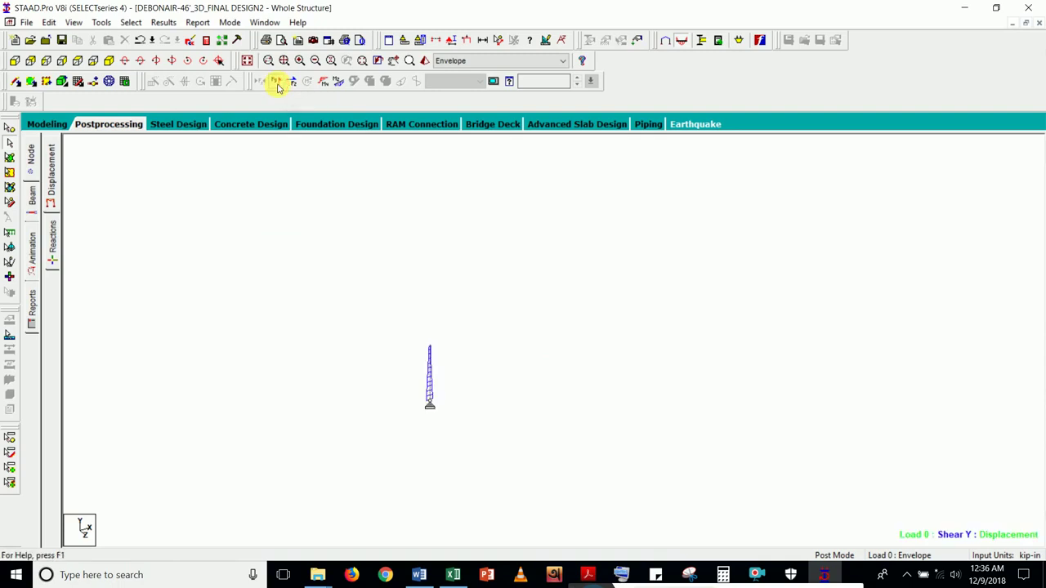
{"action": "left_click", "coordinate": [292, 83]}
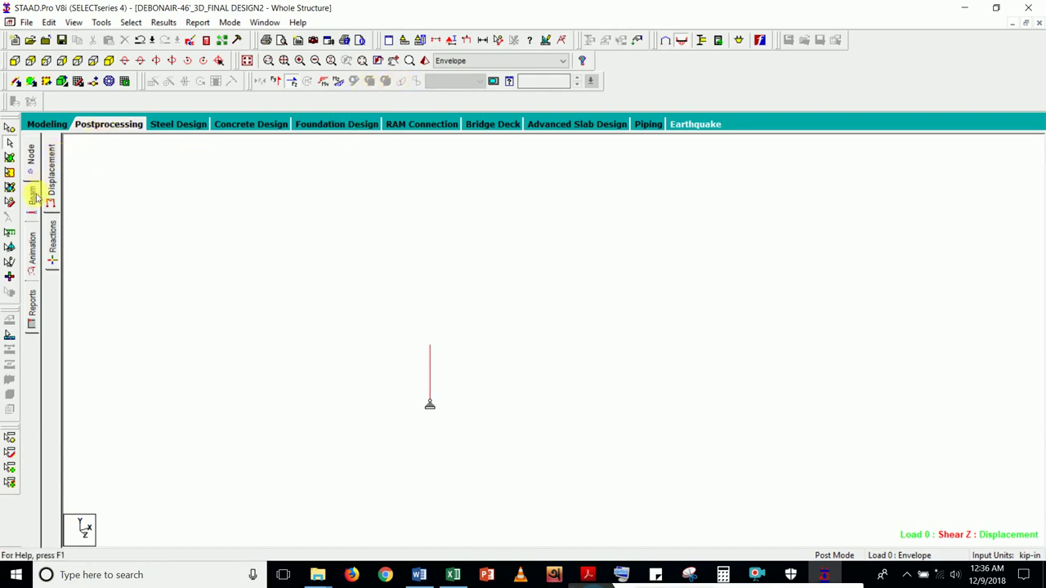
- Bring up the beam forces results in an enlarged structure view and annotate the column base with its Global Y support reaction
{"action": "left_click", "coordinate": [33, 198]}
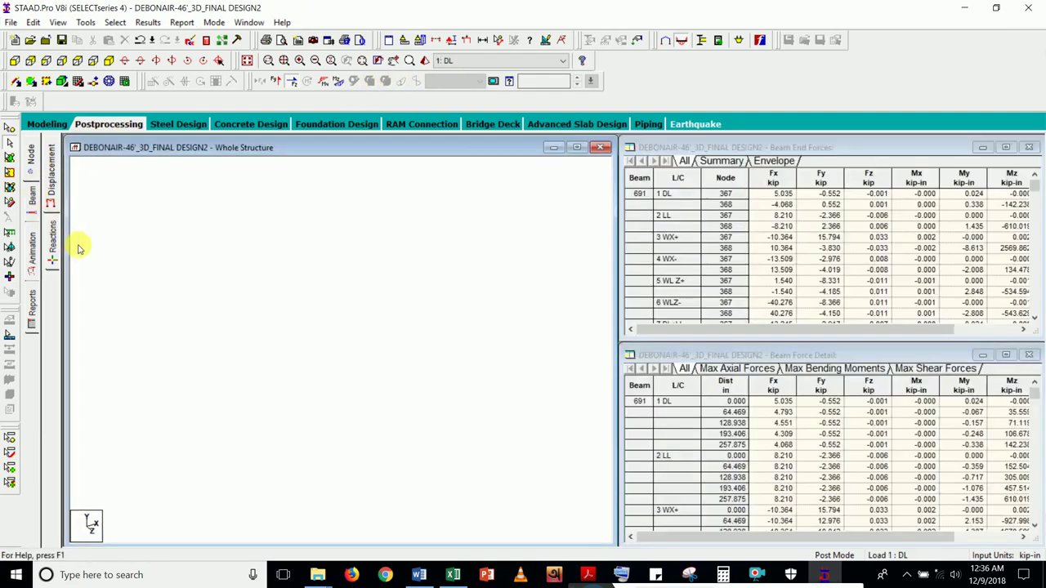
{"action": "left_click", "coordinate": [577, 148]}
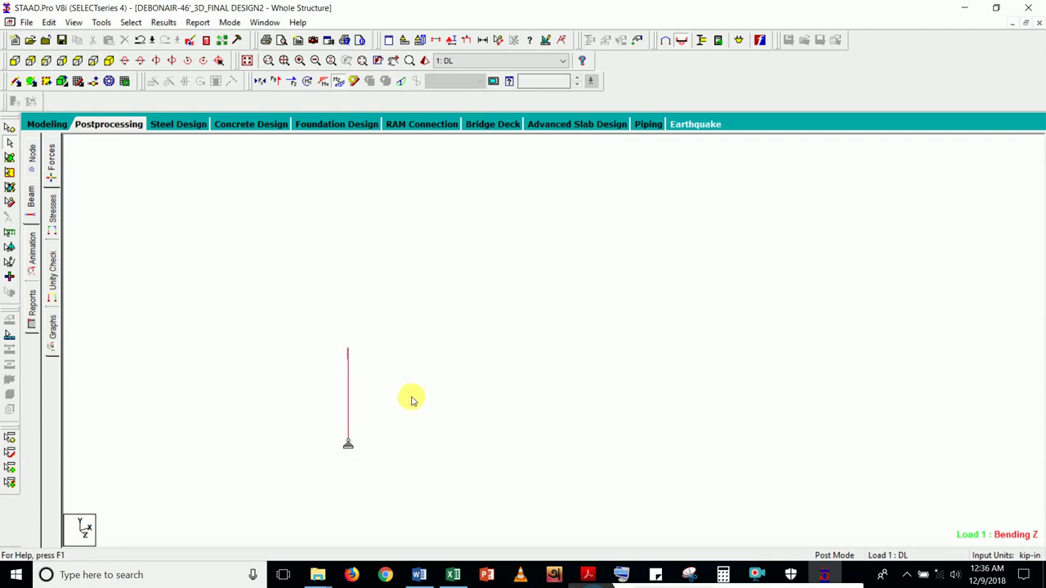
{"action": "left_click", "coordinate": [163, 23]}
{"action": "left_click", "coordinate": [252, 239]}
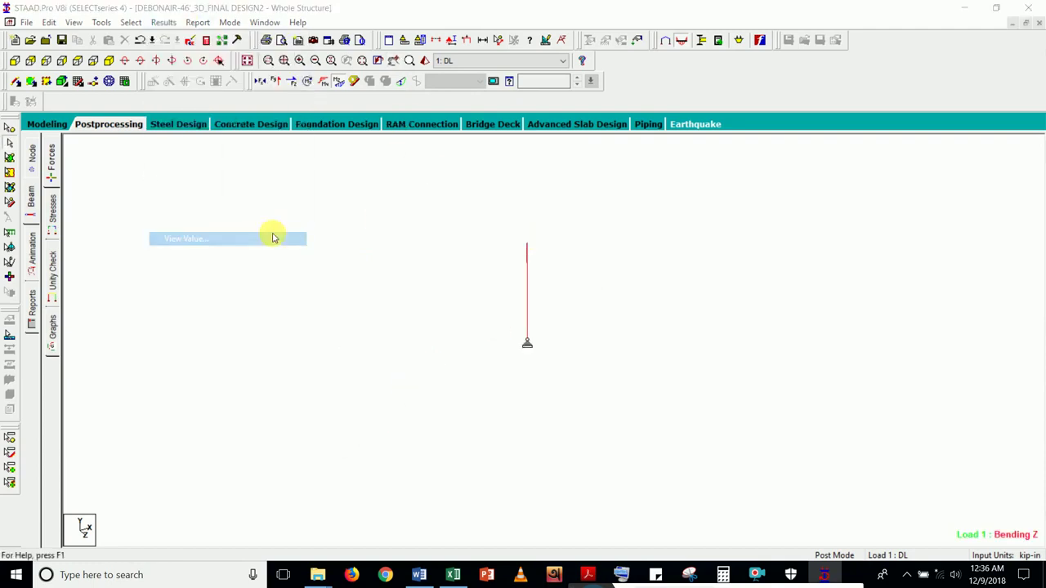
{"action": "left_click", "coordinate": [547, 181]}
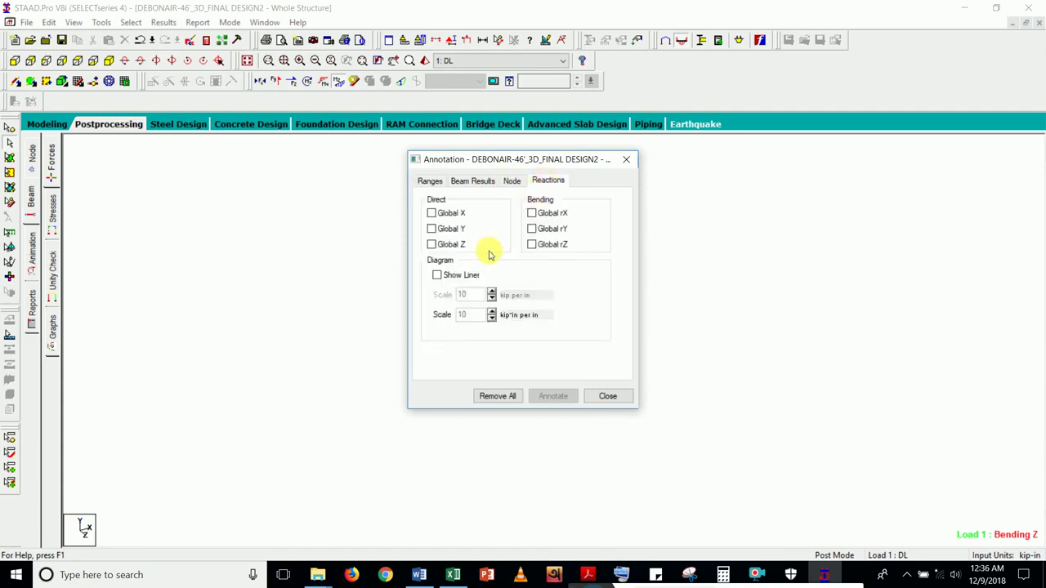
{"action": "left_click", "coordinate": [446, 230]}
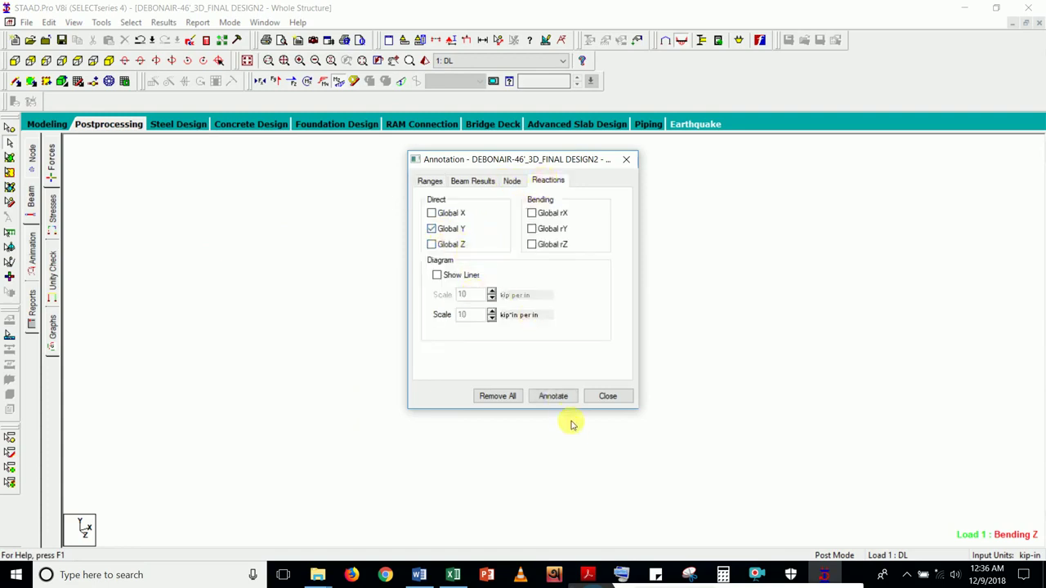
{"action": "left_click", "coordinate": [559, 396]}
{"action": "left_click", "coordinate": [606, 396]}
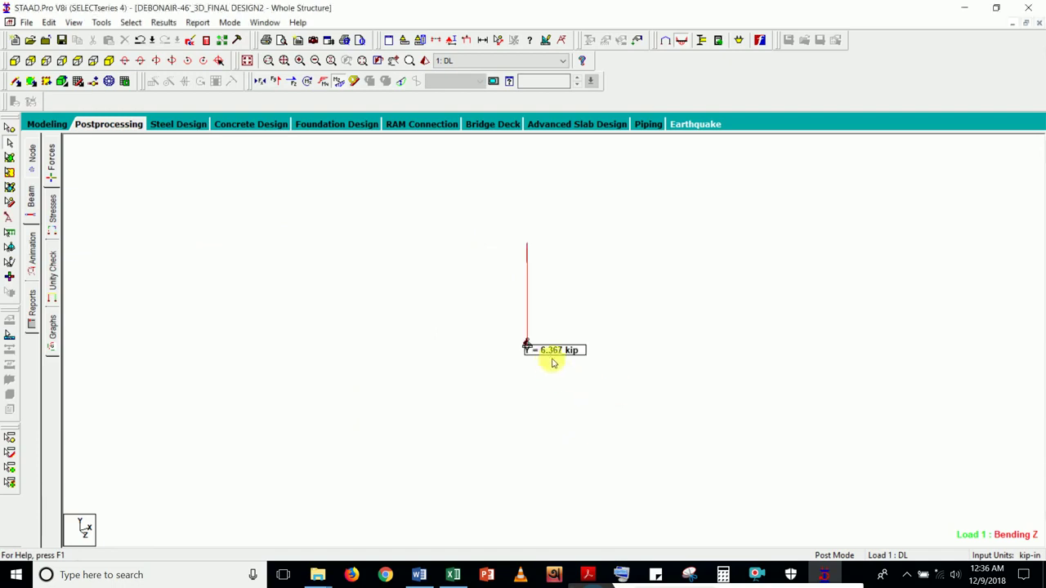
- Set the load case for the annotated column reaction to Envelope
{"action": "left_click", "coordinate": [525, 61]}
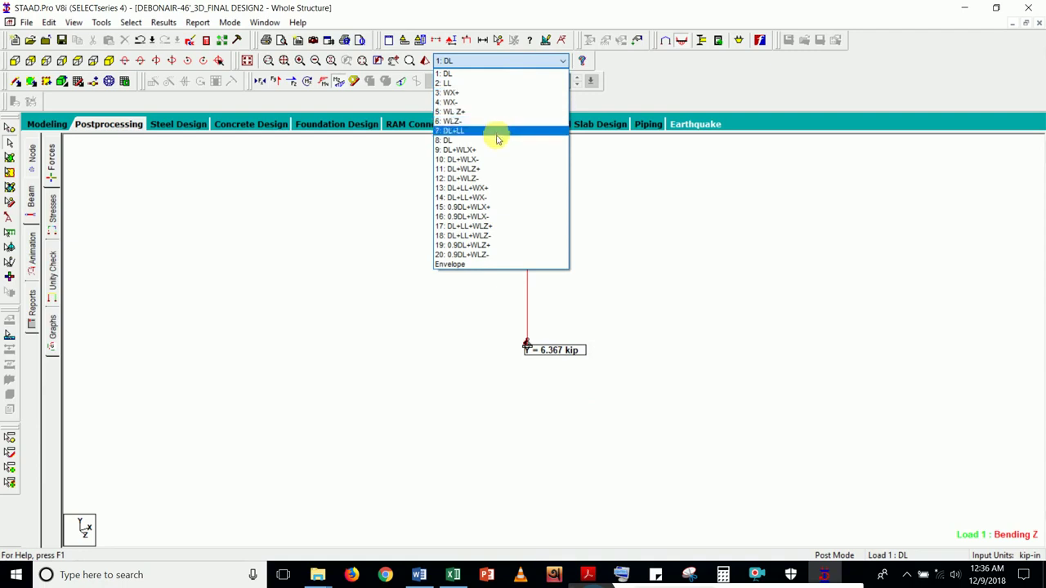
{"action": "left_click", "coordinate": [451, 264]}
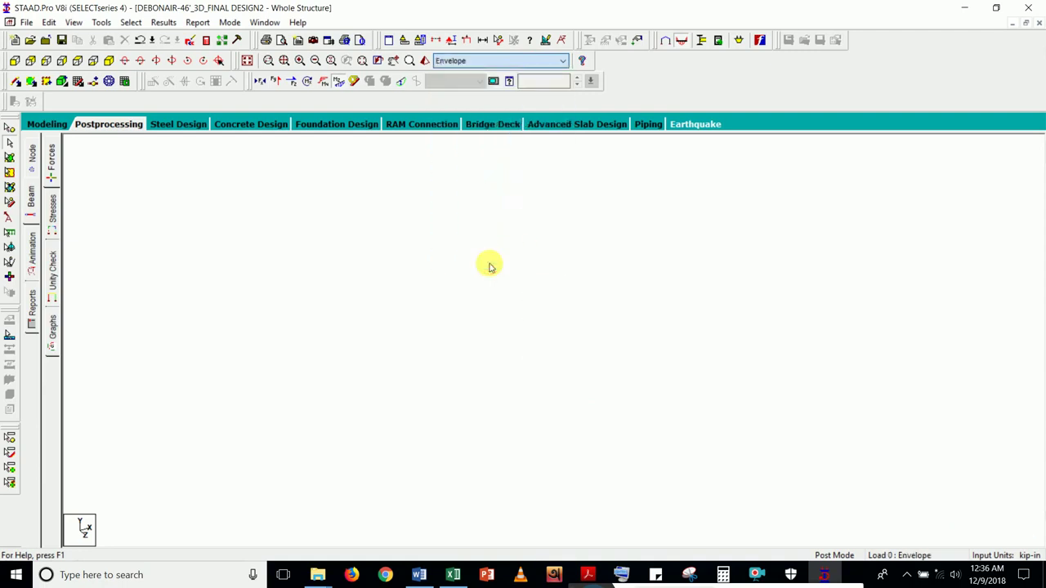
- Show the annotated column reaction for load case 7: DL+LL
{"action": "left_click", "coordinate": [533, 61]}
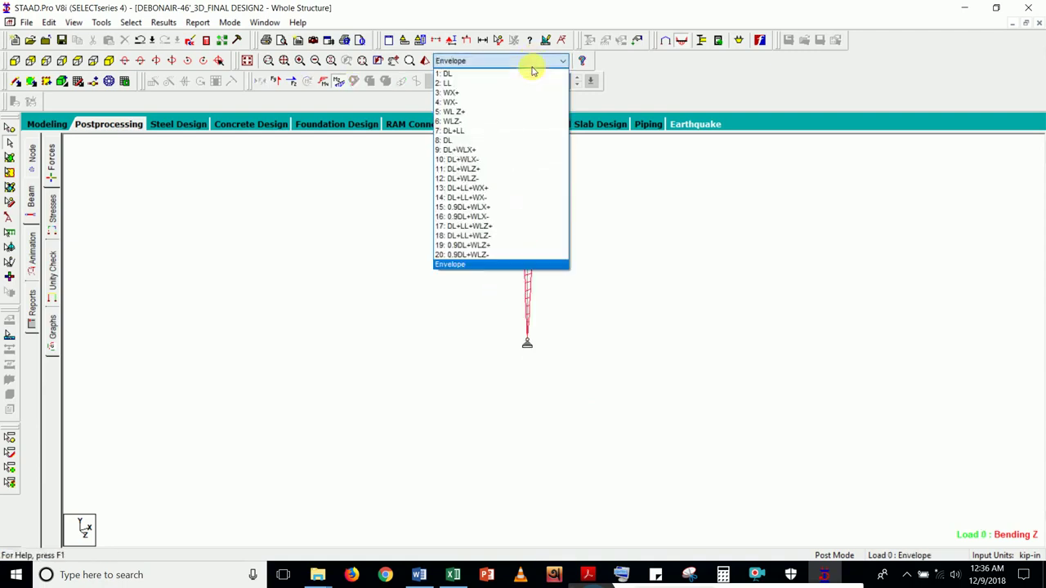
{"action": "left_click", "coordinate": [502, 132]}
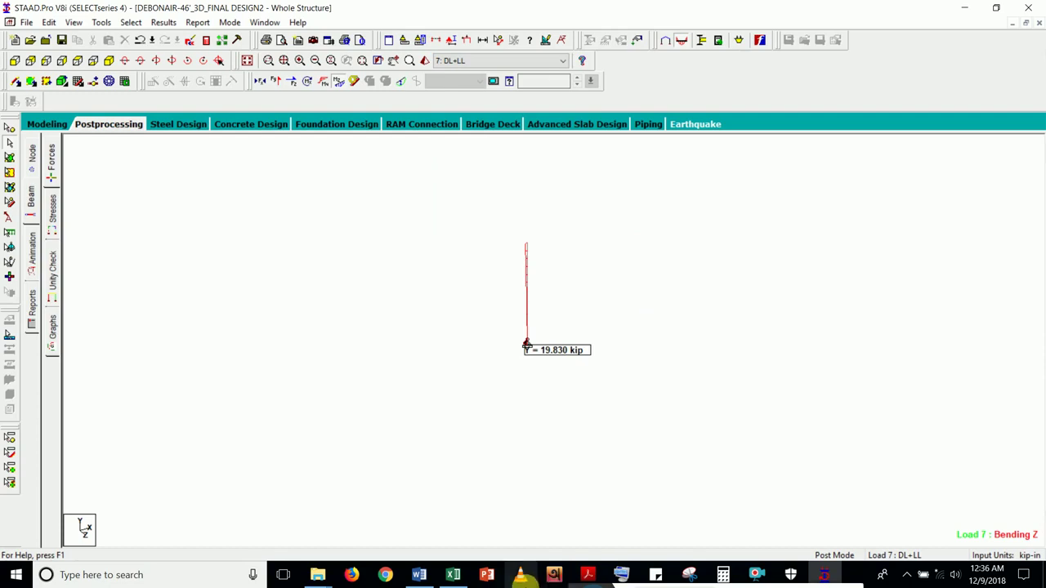
- Switch to the Excel design manual and set the total axial load P to 20 kip in the 8th Edition base plate design
{"action": "left_click", "coordinate": [453, 575]}
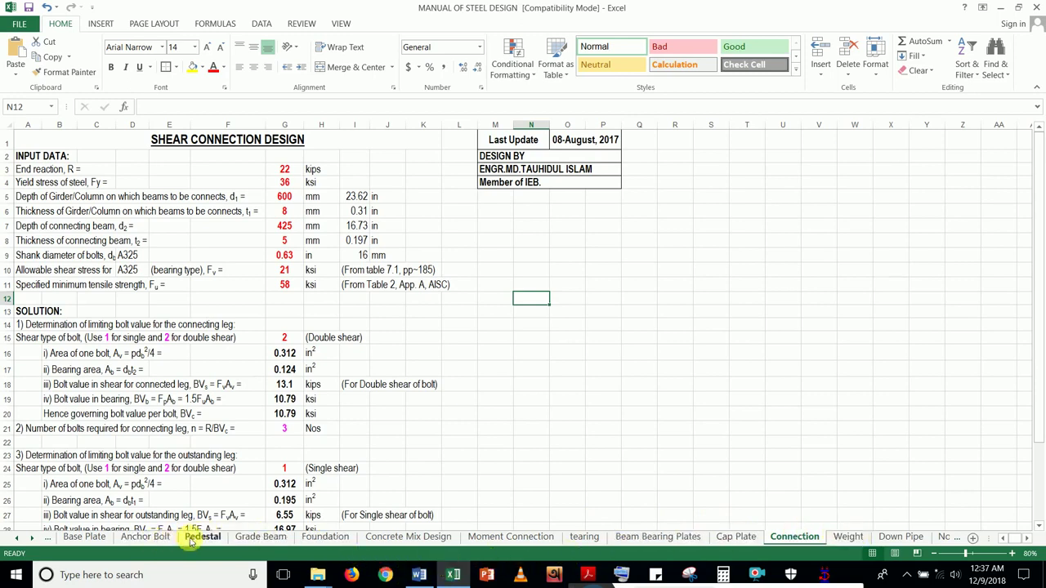
{"action": "left_click", "coordinate": [105, 536]}
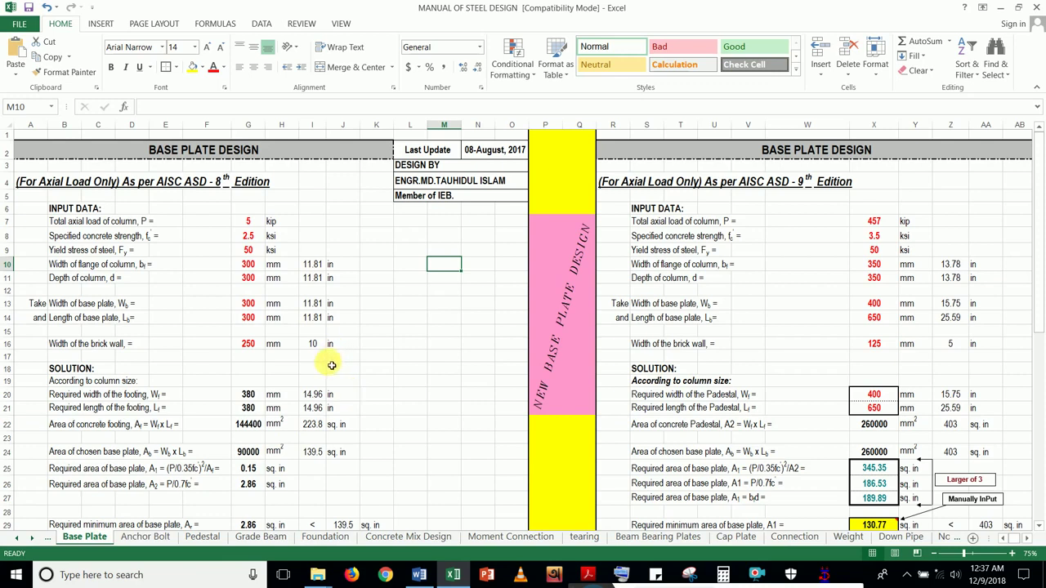
{"action": "left_click", "coordinate": [248, 222]}
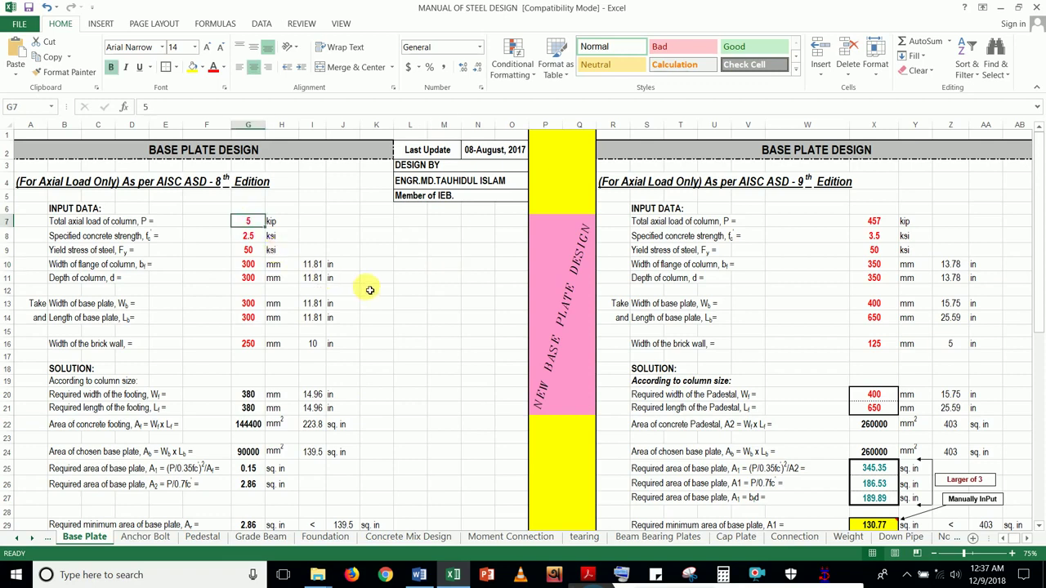
{"action": "type", "text": "20"}
{"action": "left_click", "coordinate": [444, 290]}
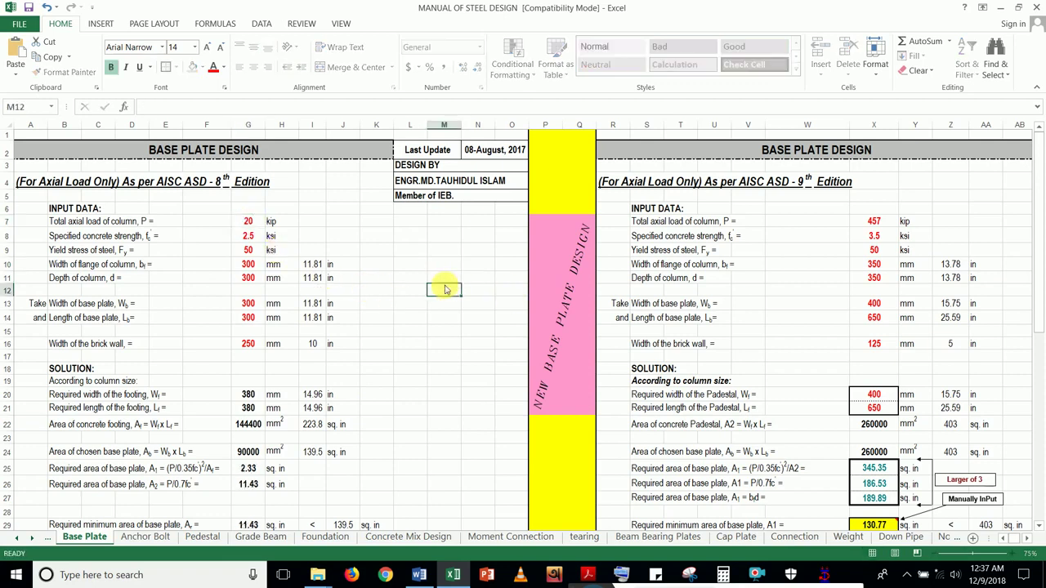
- Examine the 8th Edition base plate size check and the designed base plate thickness
{"action": "scroll", "coordinate": [404, 321], "scroll_direction": "down", "scroll_amount": 2}
{"action": "scroll", "coordinate": [404, 321], "scroll_direction": "down", "scroll_amount": 1}
{"action": "scroll", "coordinate": [405, 321], "scroll_direction": "up", "scroll_amount": 3}
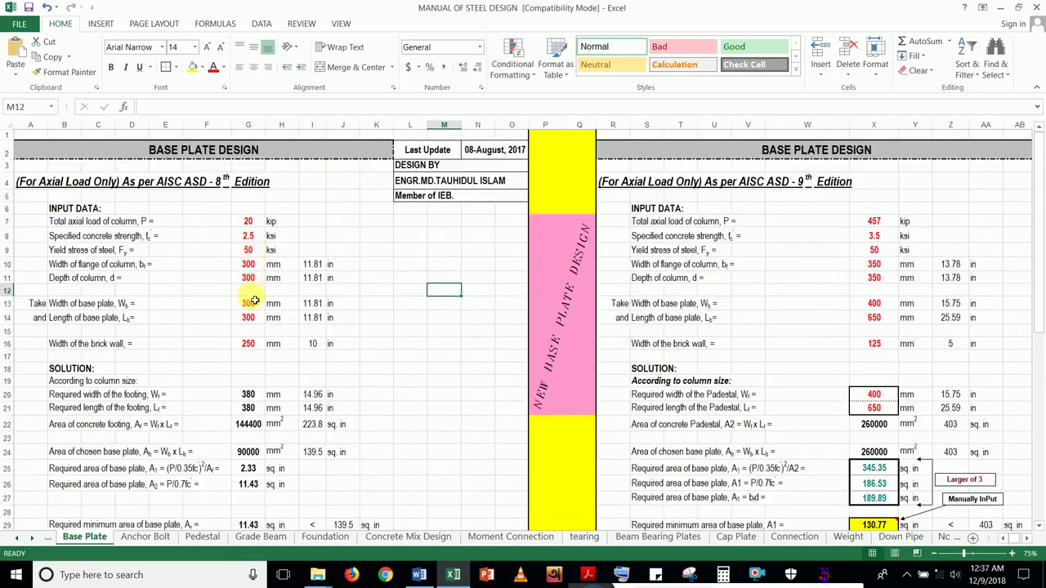
{"action": "scroll", "coordinate": [368, 250], "scroll_direction": "down", "scroll_amount": 5}
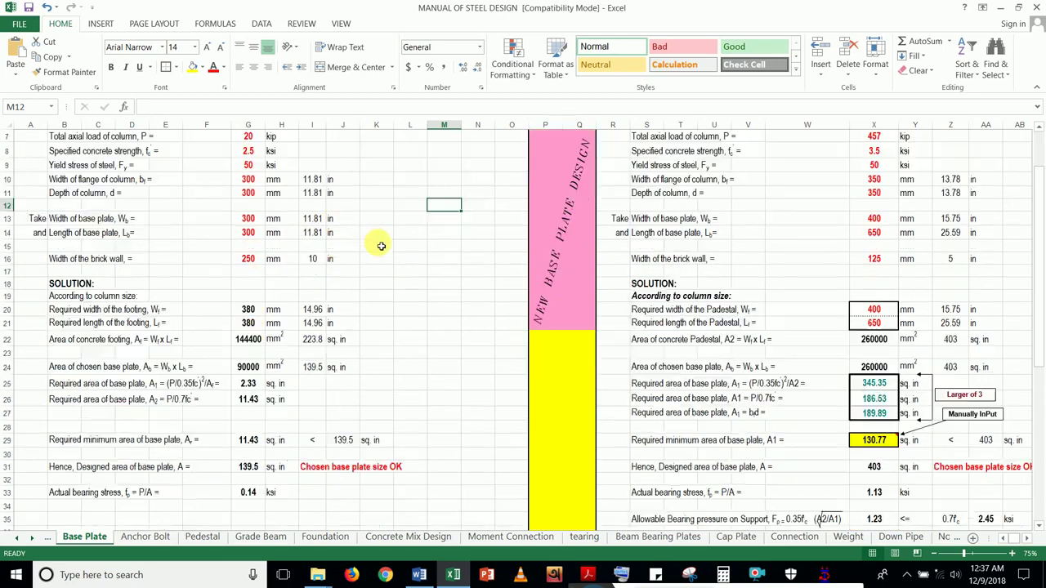
{"action": "scroll", "coordinate": [327, 357], "scroll_direction": "down", "scroll_amount": 2}
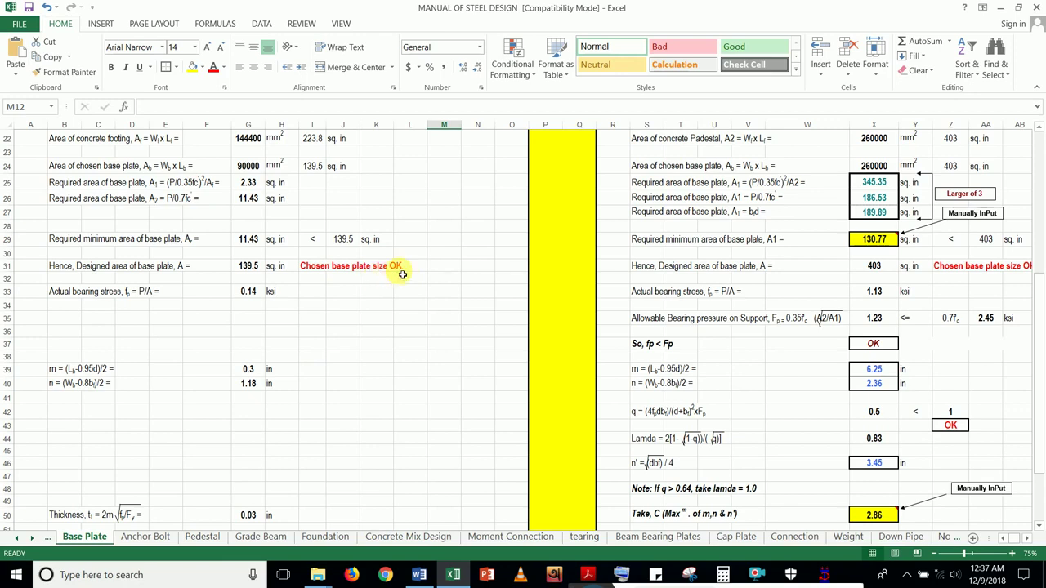
{"action": "scroll", "coordinate": [403, 275], "scroll_direction": "down", "scroll_amount": 1}
{"action": "scroll", "coordinate": [402, 275], "scroll_direction": "down", "scroll_amount": 3}
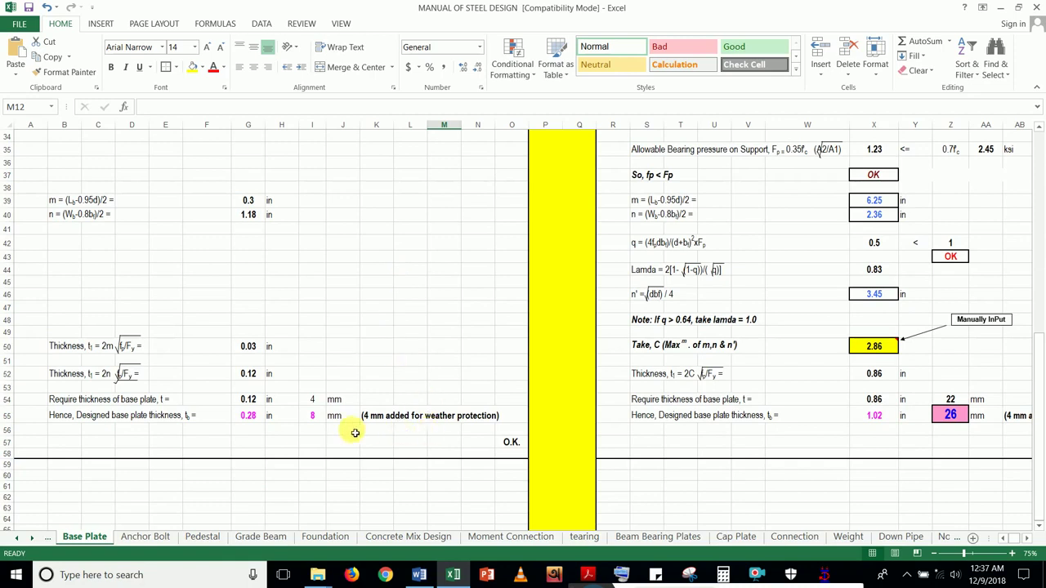
{"action": "left_click", "coordinate": [449, 330]}
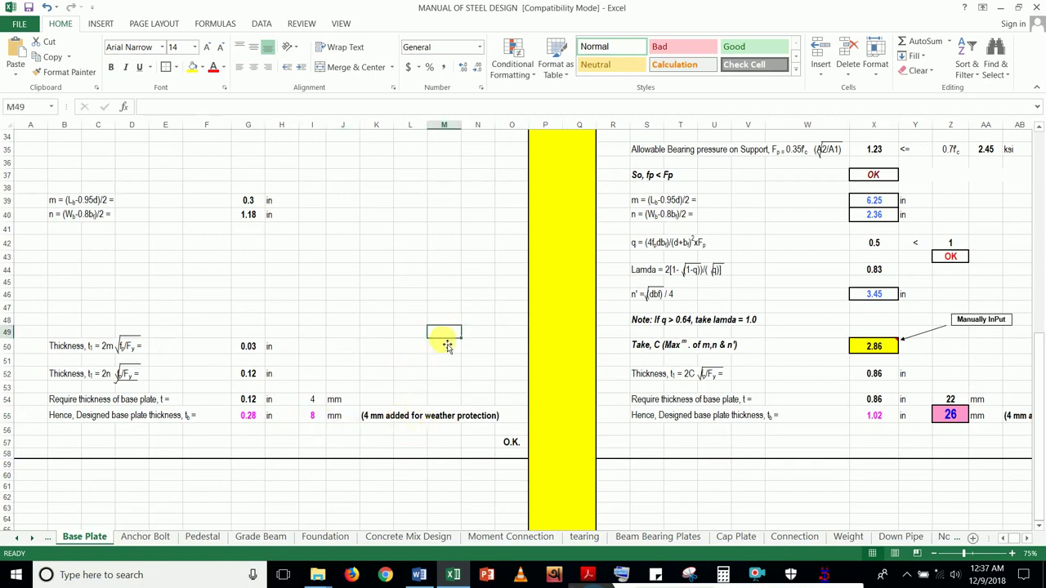
{"action": "left_click", "coordinate": [309, 416]}
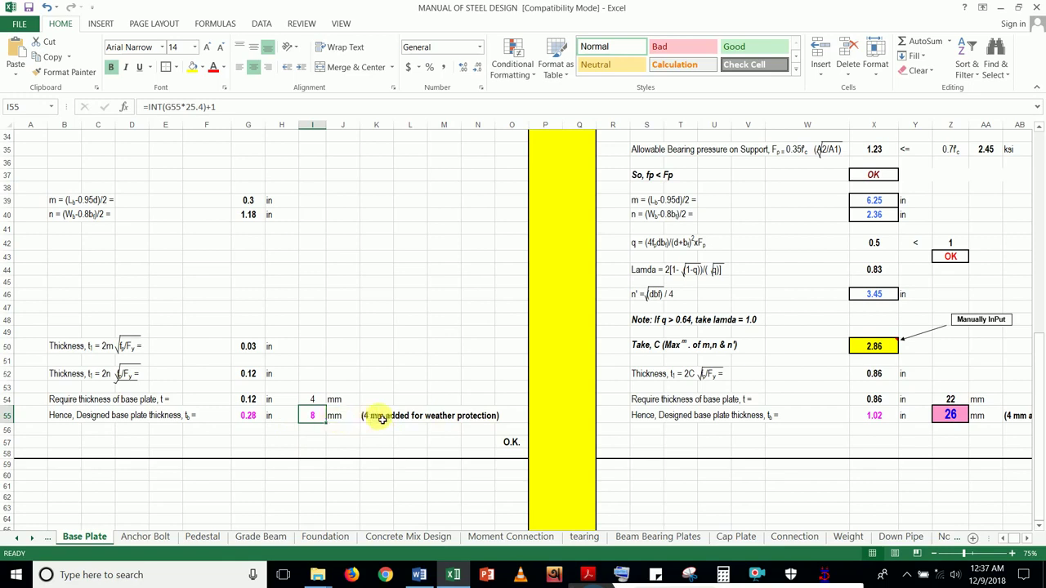
{"action": "left_click", "coordinate": [445, 303]}
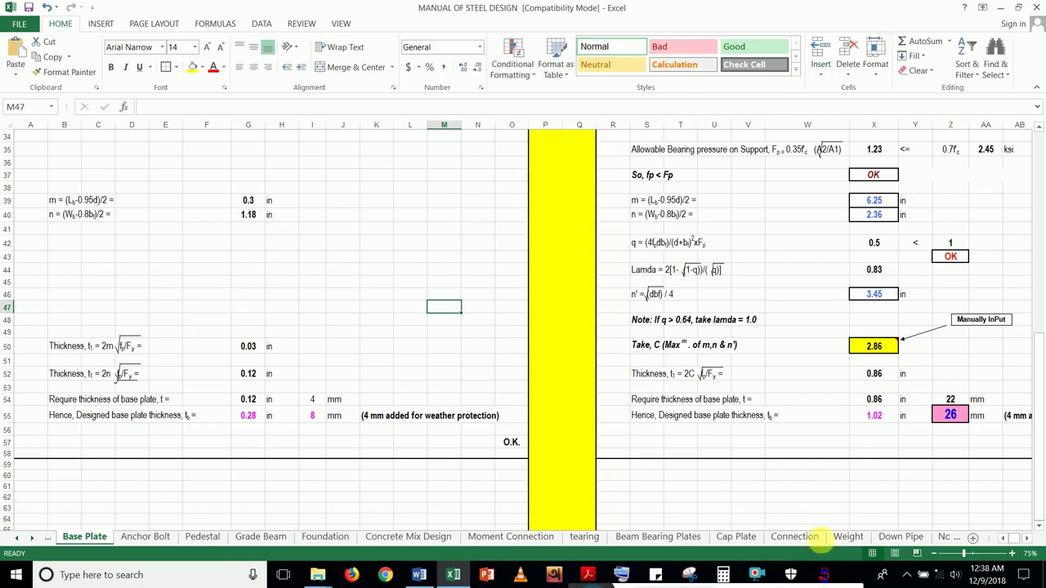
- Switch to STAAD.Pro, return to modeling mode and display the whole structure again
{"action": "left_click", "coordinate": [824, 575]}
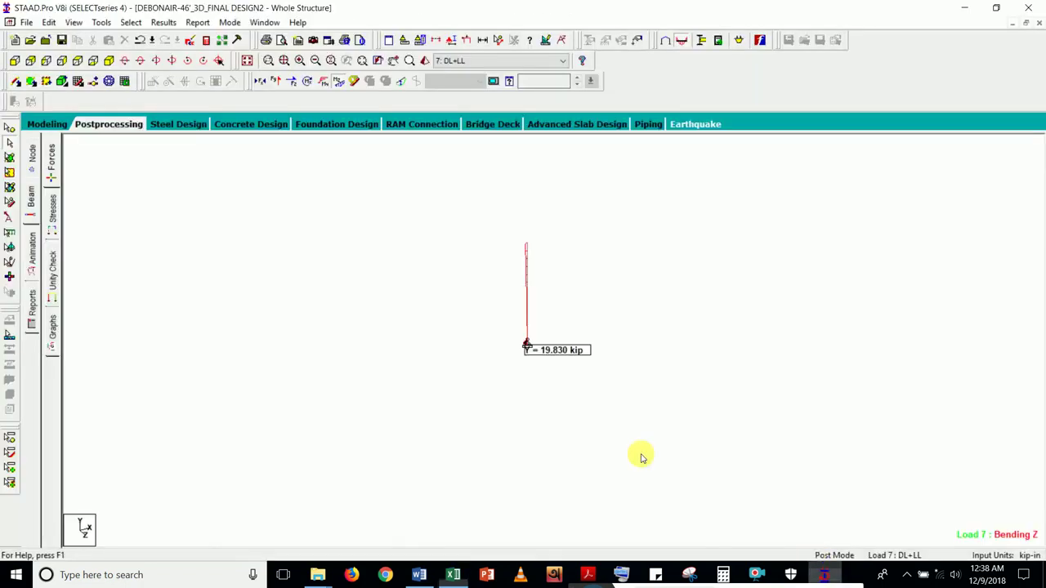
{"action": "left_click", "coordinate": [527, 257]}
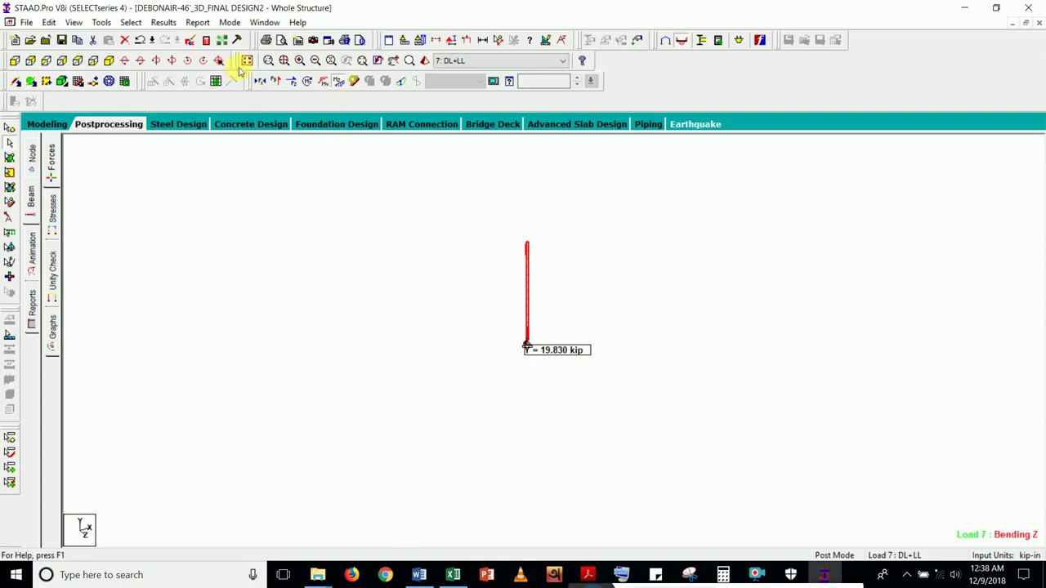
{"action": "left_click", "coordinate": [46, 124]}
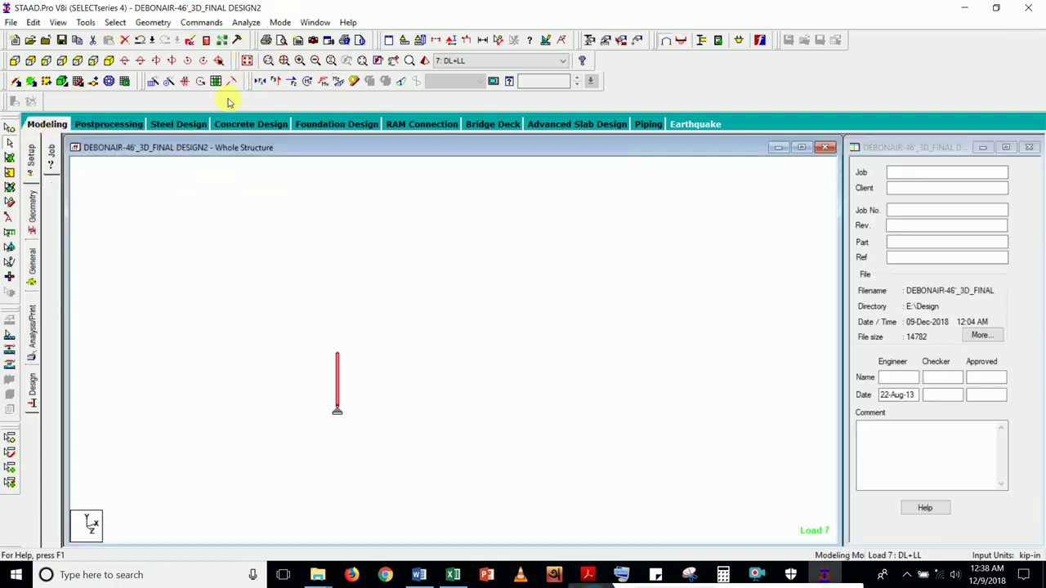
{"action": "left_click", "coordinate": [247, 61]}
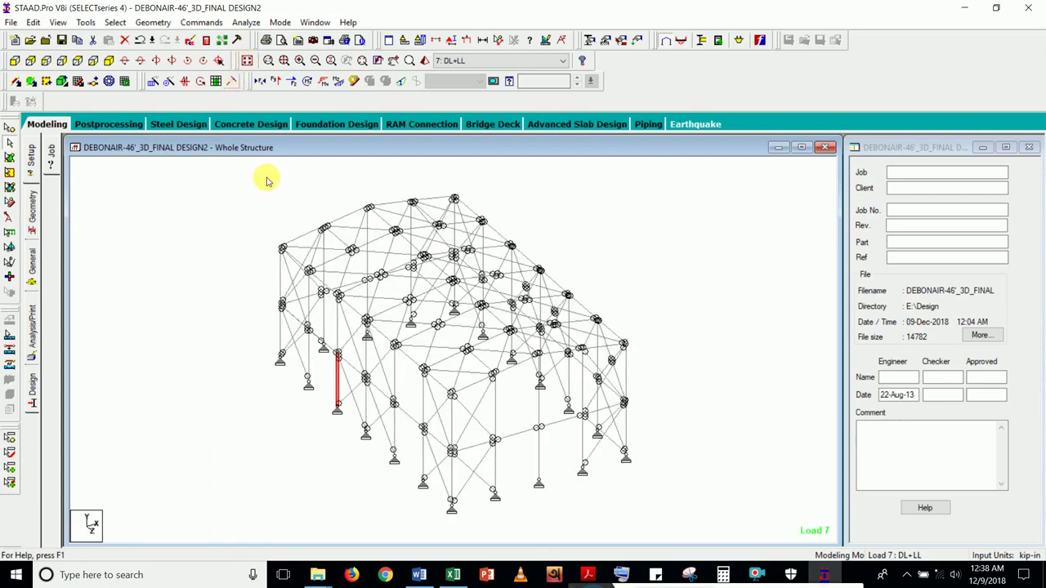
- Isolate the upper segment of the same column and bring up its beam forces results in an enlarged structure view
{"action": "left_click", "coordinate": [337, 327]}
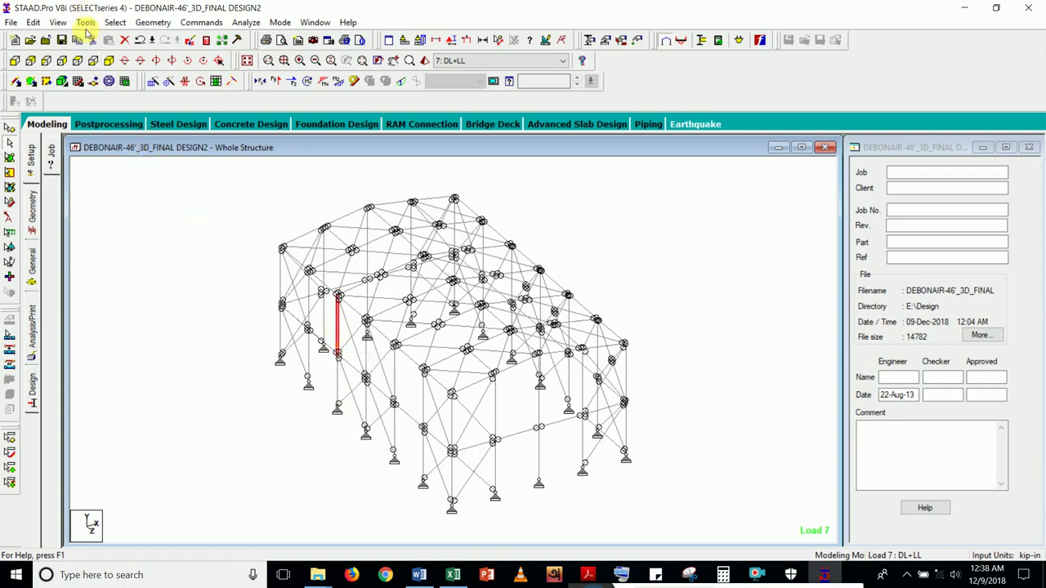
{"action": "left_click", "coordinate": [57, 22]}
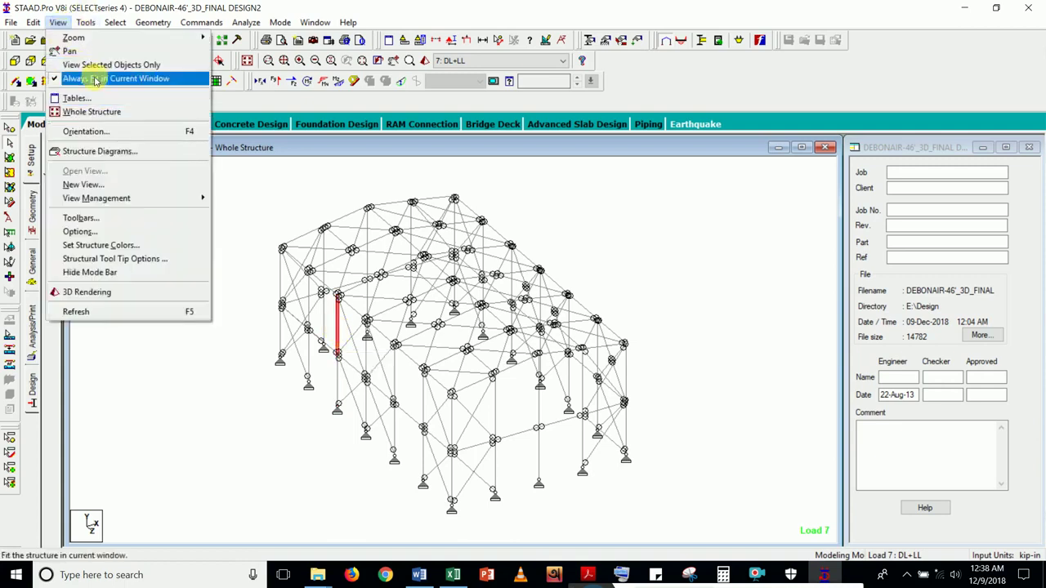
{"action": "left_click", "coordinate": [94, 66]}
{"action": "left_click", "coordinate": [85, 123]}
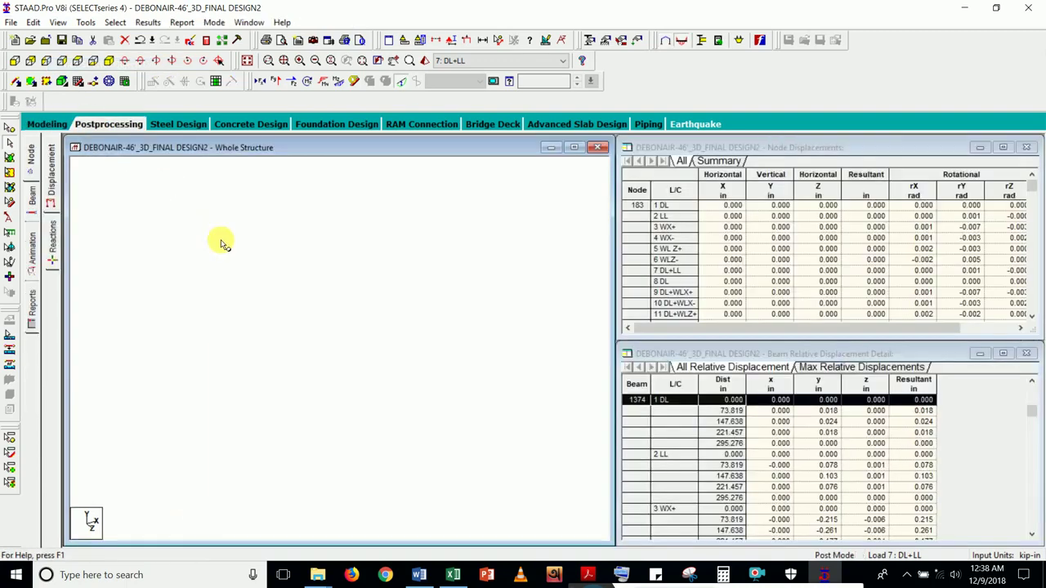
{"action": "left_click", "coordinate": [31, 194]}
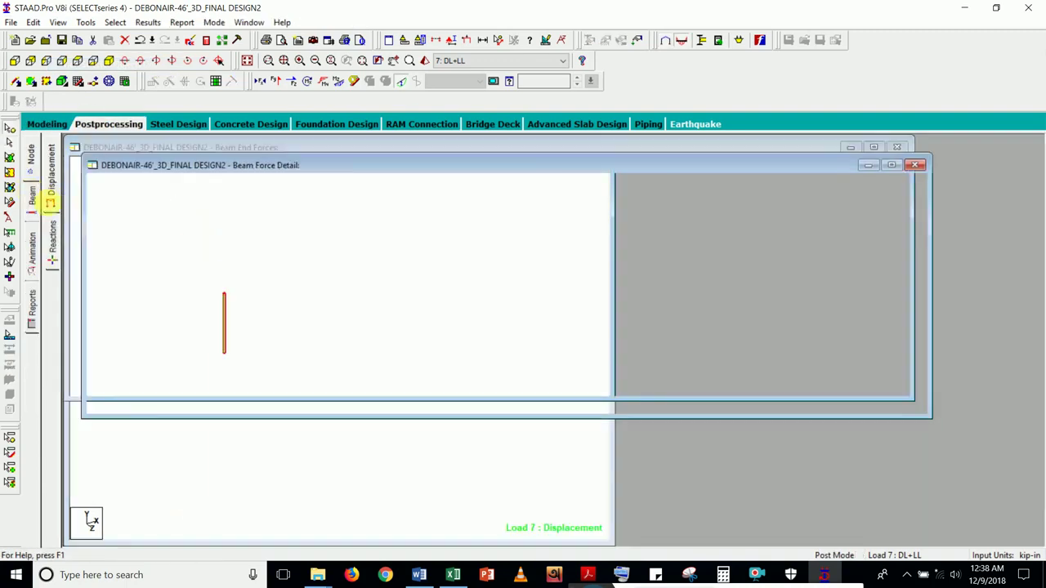
{"action": "left_click", "coordinate": [573, 148]}
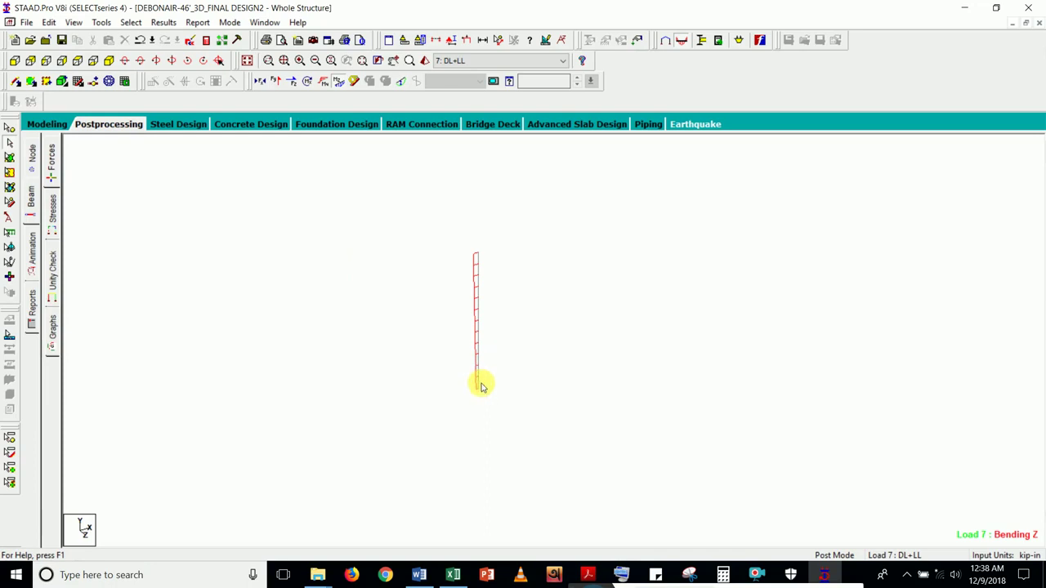
- Annotate the isolated column segment with its maximum bending values
{"action": "left_click", "coordinate": [161, 23]}
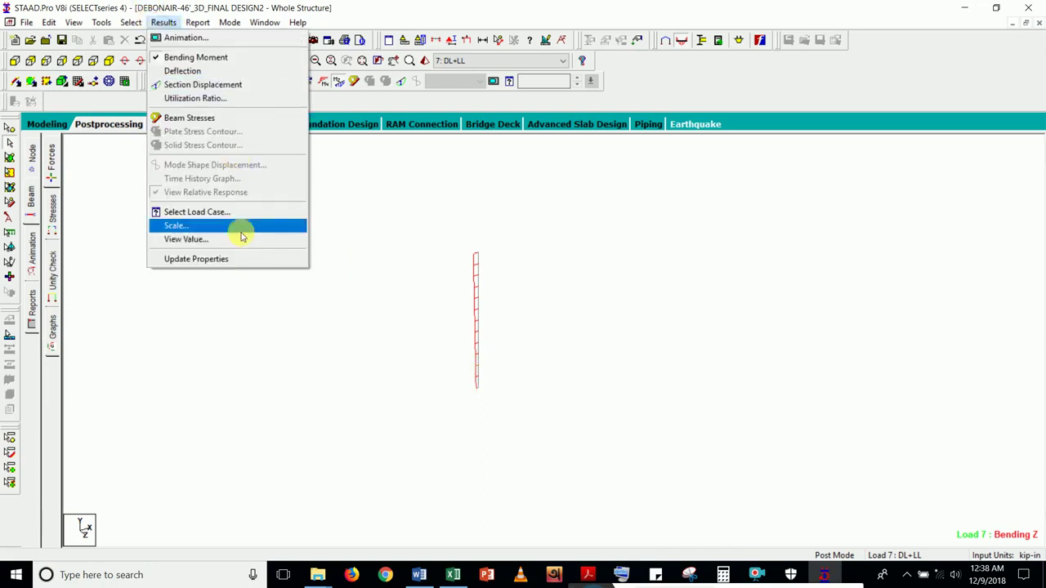
{"action": "left_click", "coordinate": [238, 238]}
{"action": "left_click", "coordinate": [474, 182]}
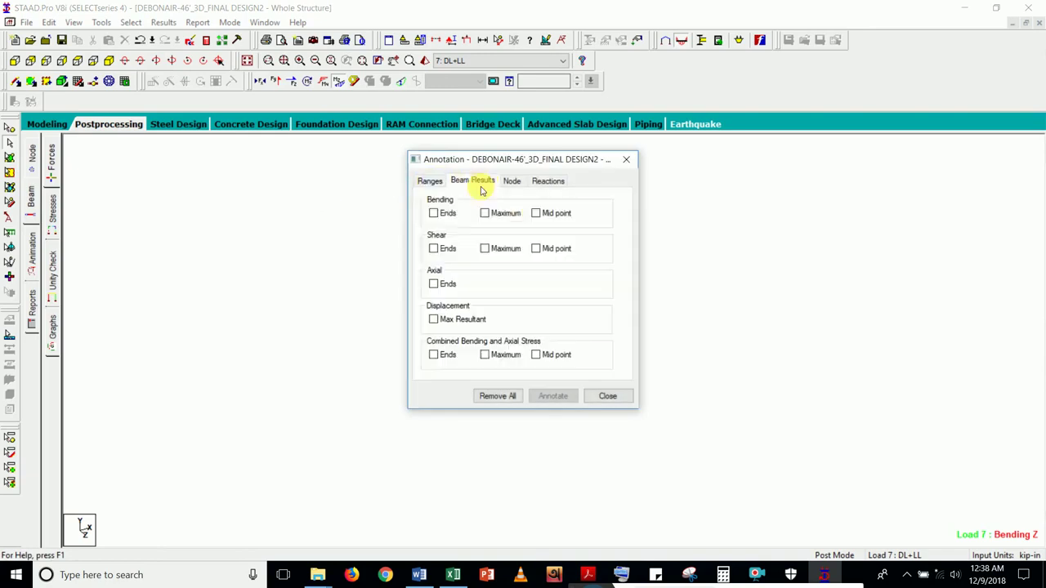
{"action": "left_click", "coordinate": [506, 216]}
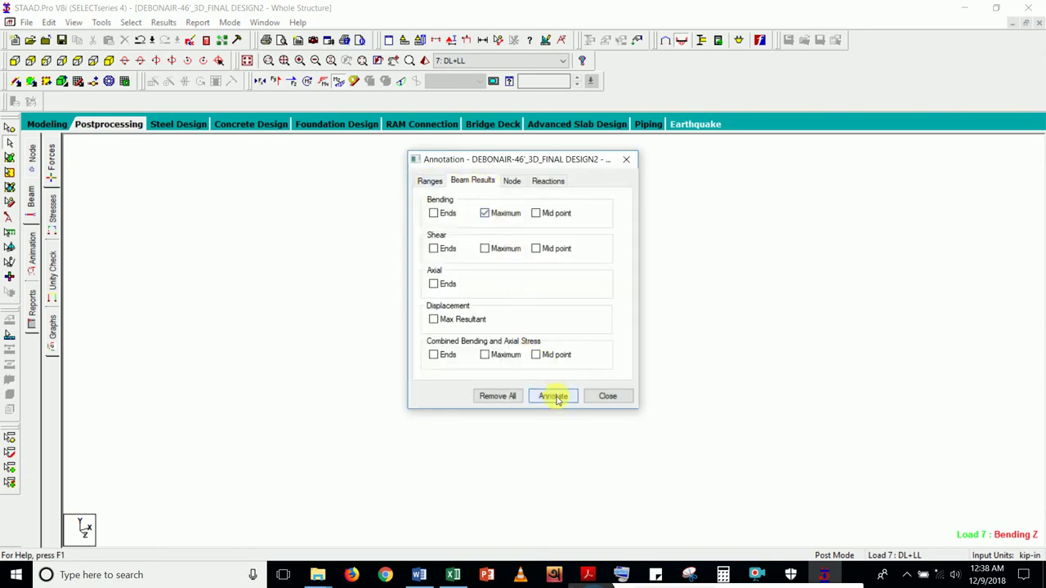
{"action": "left_click", "coordinate": [552, 395]}
{"action": "left_click", "coordinate": [603, 397]}
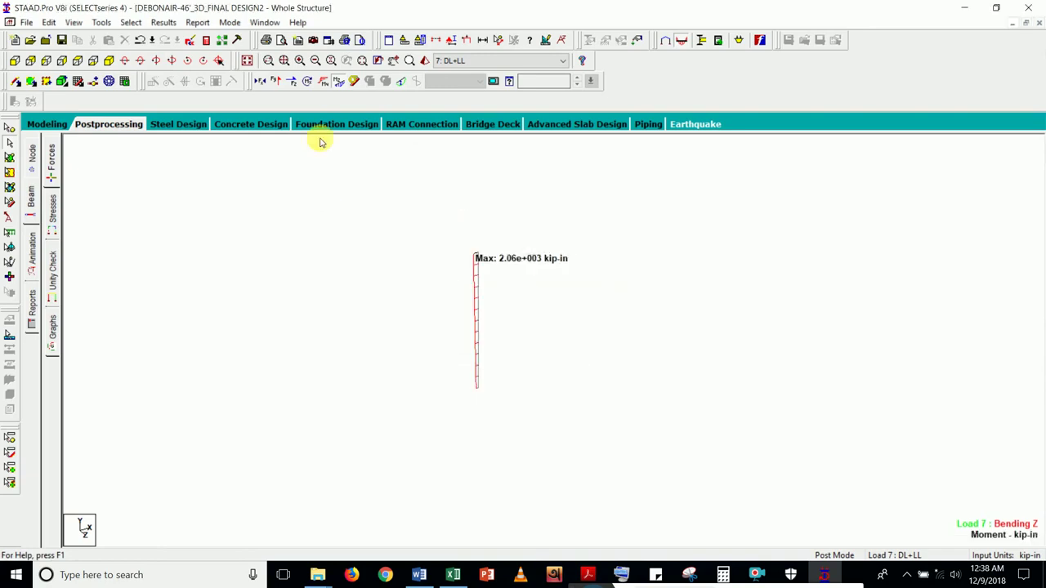
- Add the Bending Y diagram to the column segment and set the load case to Envelope
{"action": "left_click", "coordinate": [324, 81]}
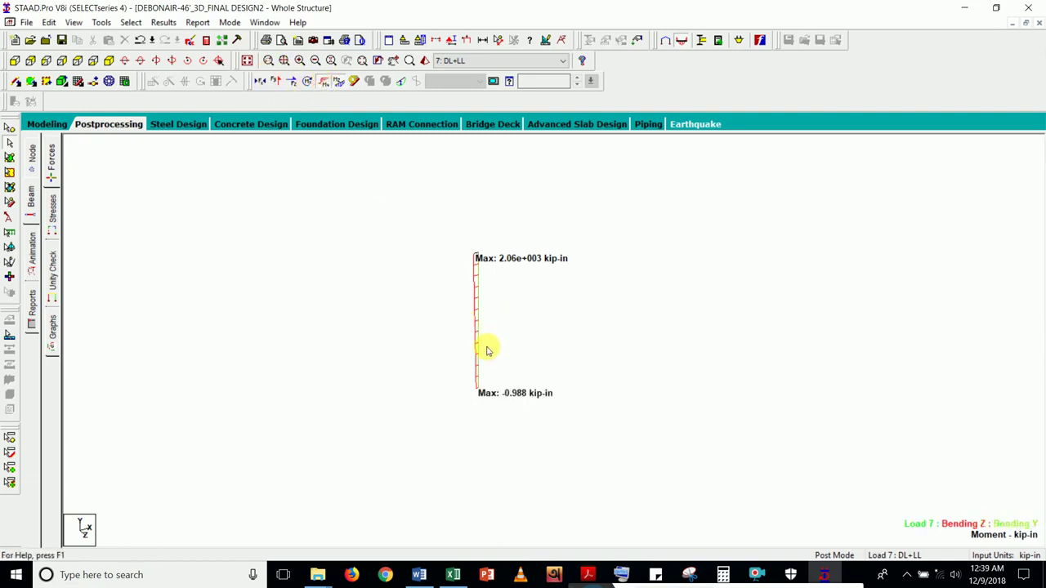
{"action": "left_click", "coordinate": [544, 60]}
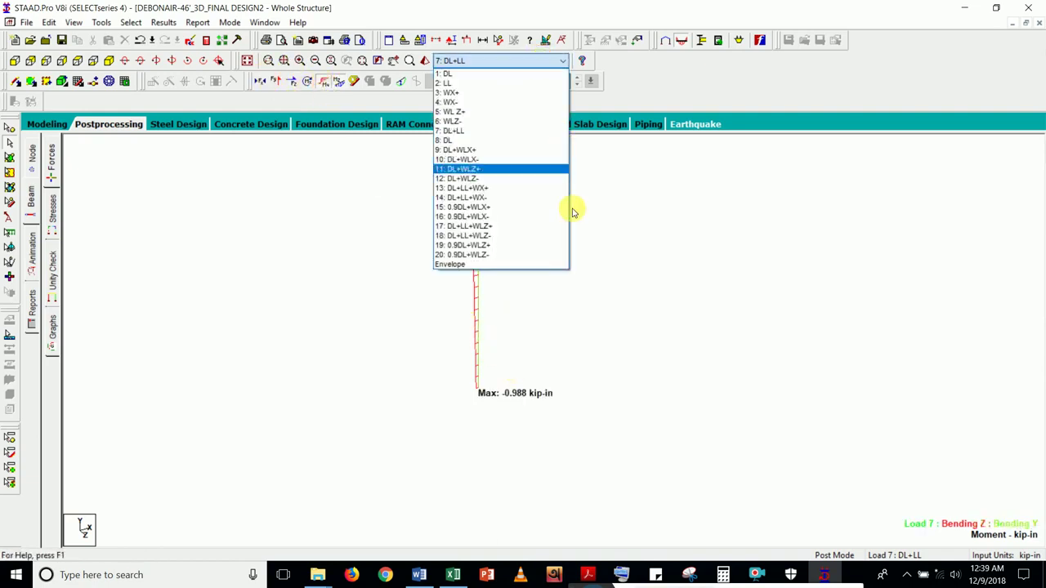
{"action": "left_click", "coordinate": [518, 264]}
{"action": "scroll", "coordinate": [495, 415], "scroll_direction": "up", "scroll_amount": 5}
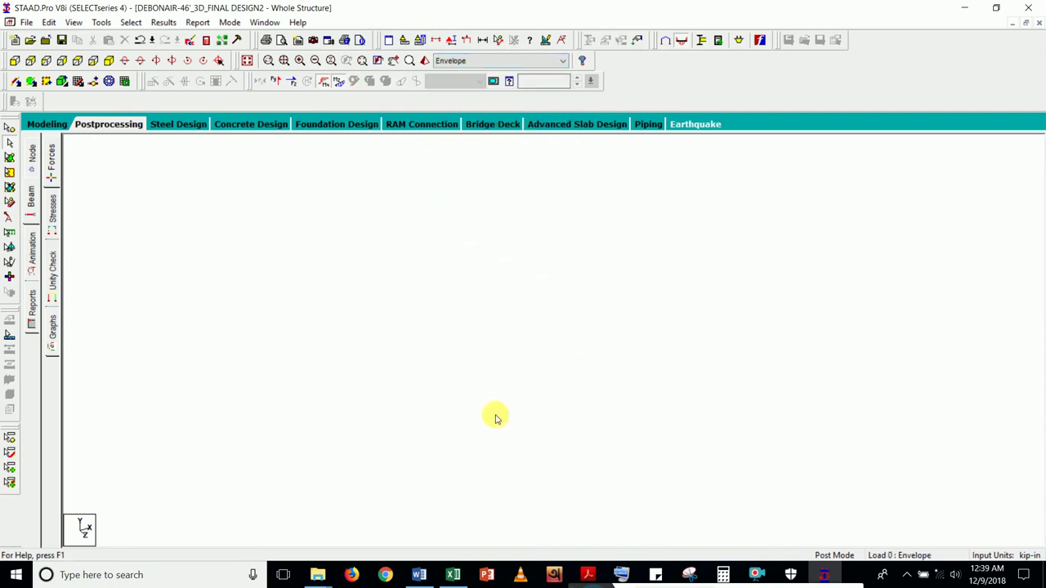
{"action": "middle_click_drag", "start_coordinate": [457, 360], "coordinate": [640, 273]}
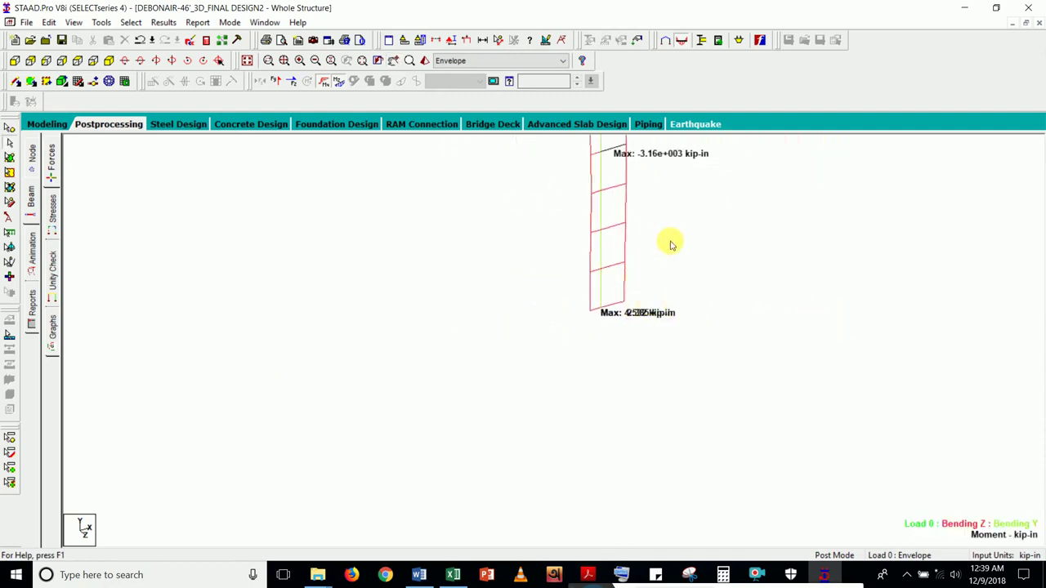
- Step through the load cases from 3: WX+ to 20: 0.9DL+WLZ- to compare the column segment's maximum bending moments
{"action": "left_click", "coordinate": [556, 59]}
{"action": "left_click", "coordinate": [543, 93]}
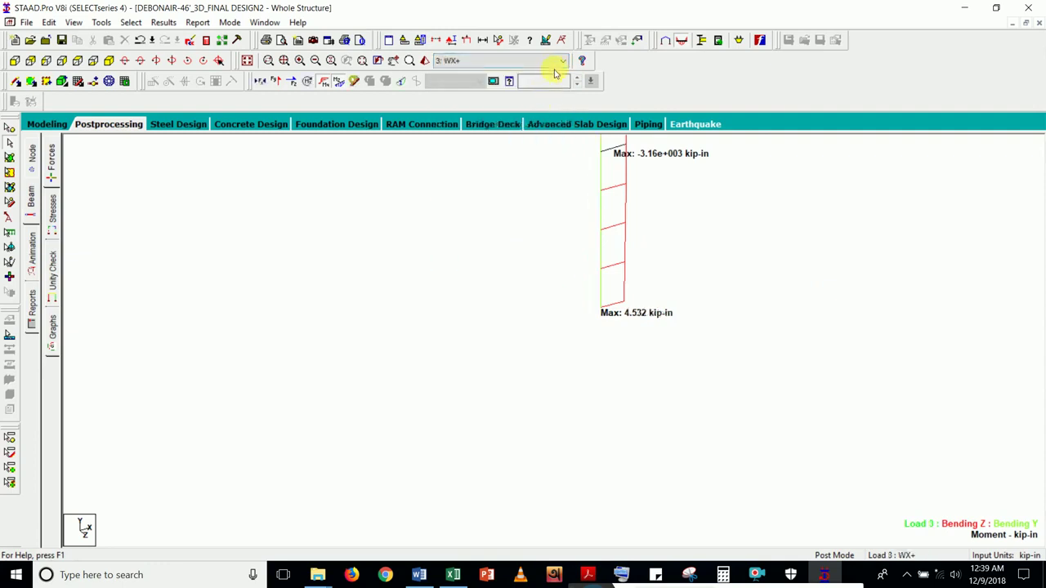
{"action": "scroll", "coordinate": [555, 60], "scroll_direction": "down", "scroll_amount": 3}
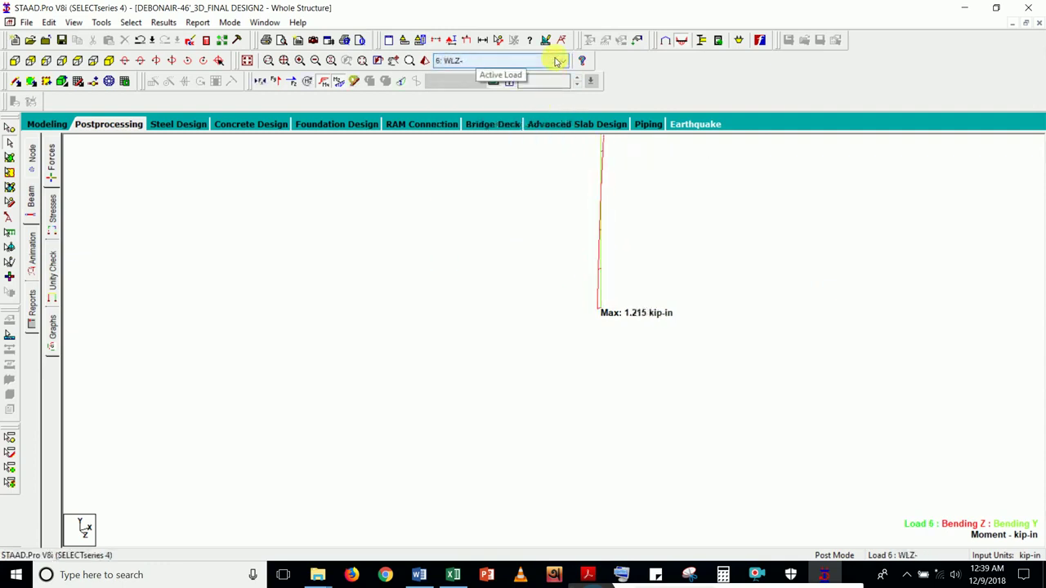
{"action": "scroll", "coordinate": [556, 62], "scroll_direction": "down", "scroll_amount": 5}
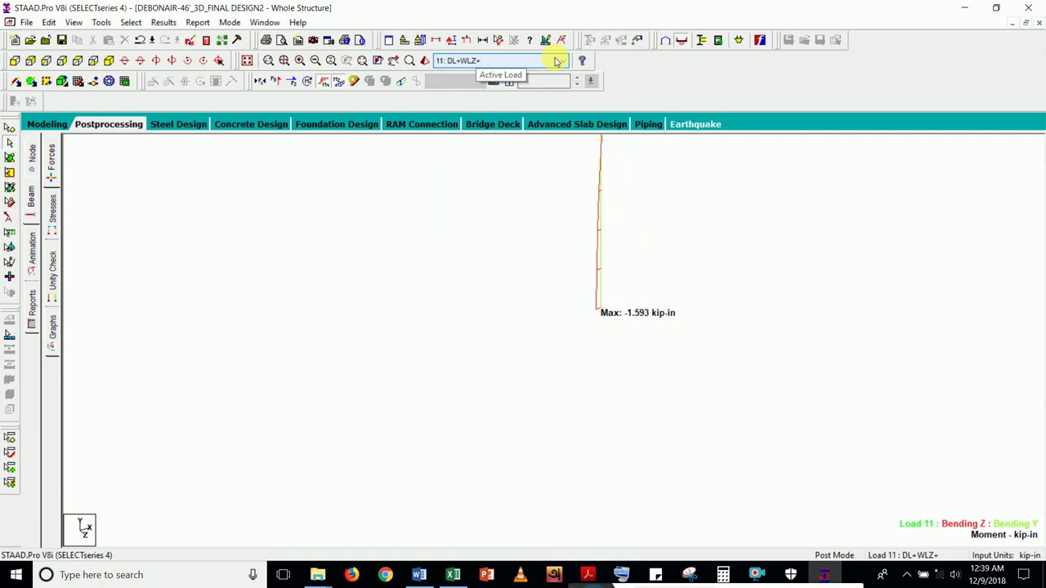
{"action": "scroll", "coordinate": [556, 62], "scroll_direction": "down", "scroll_amount": 7}
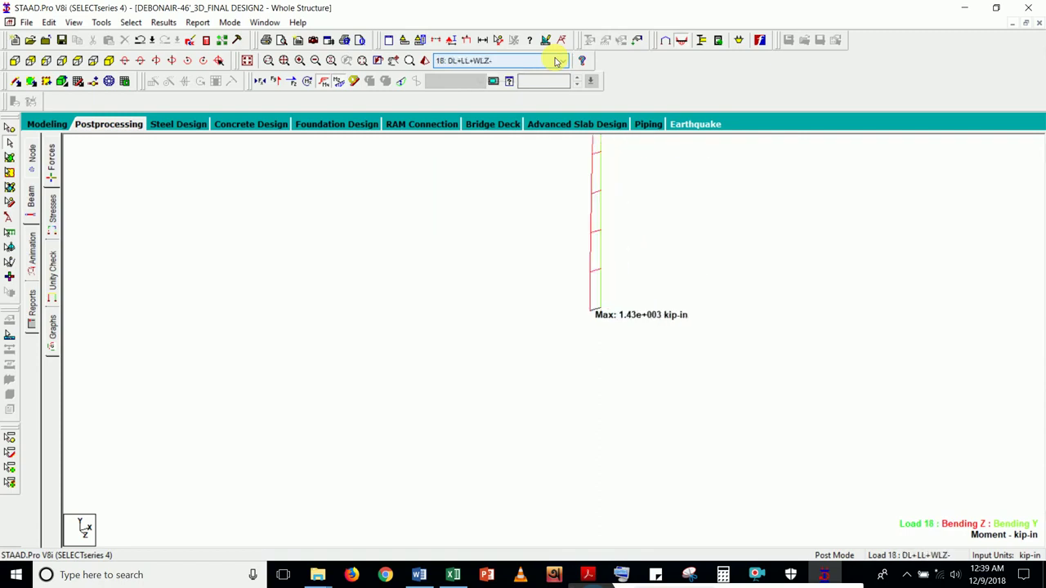
{"action": "scroll", "coordinate": [555, 61], "scroll_direction": "down", "scroll_amount": 2}
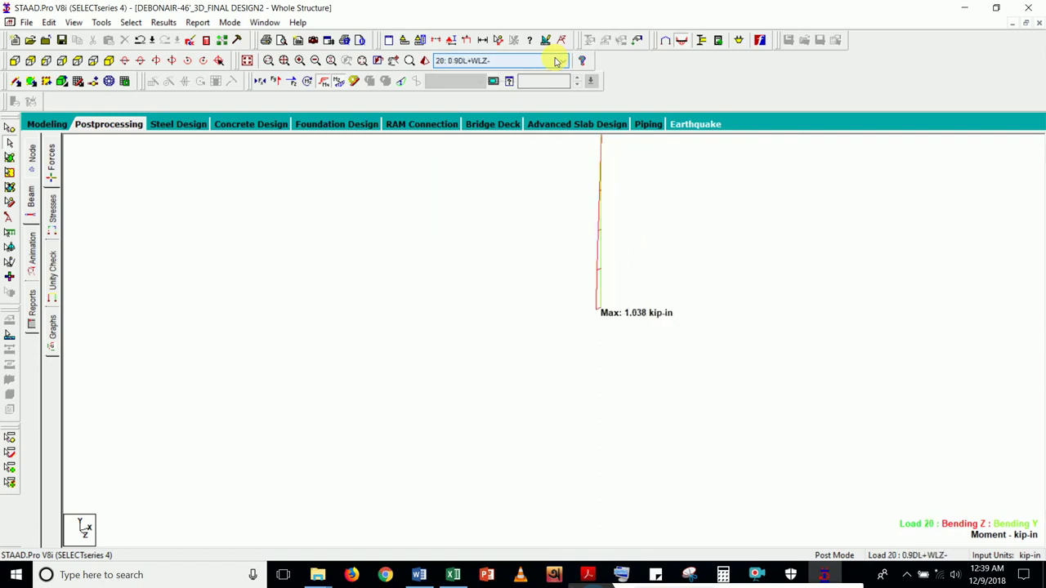
- Set the load case to 15: 0.9DL+WLX+ and examine the bending diagram along the whole column segment
{"action": "scroll", "coordinate": [556, 62], "scroll_direction": "down", "scroll_amount": 1}
{"action": "scroll", "coordinate": [556, 61], "scroll_direction": "up", "scroll_amount": 6}
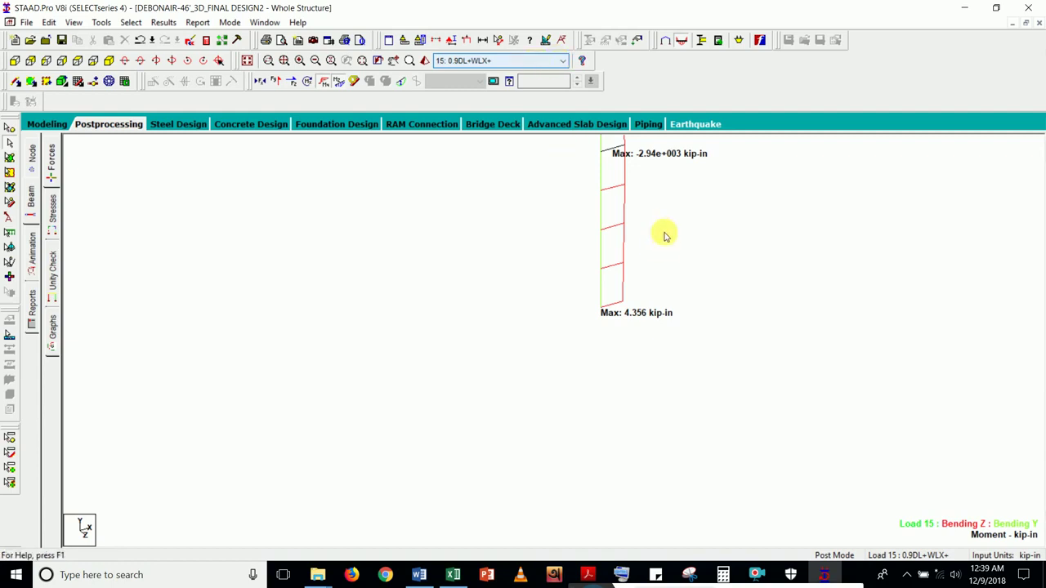
{"action": "middle_click_drag", "start_coordinate": [656, 194], "coordinate": [682, 286]}
{"action": "middle_click_drag", "start_coordinate": [714, 329], "coordinate": [708, 317]}
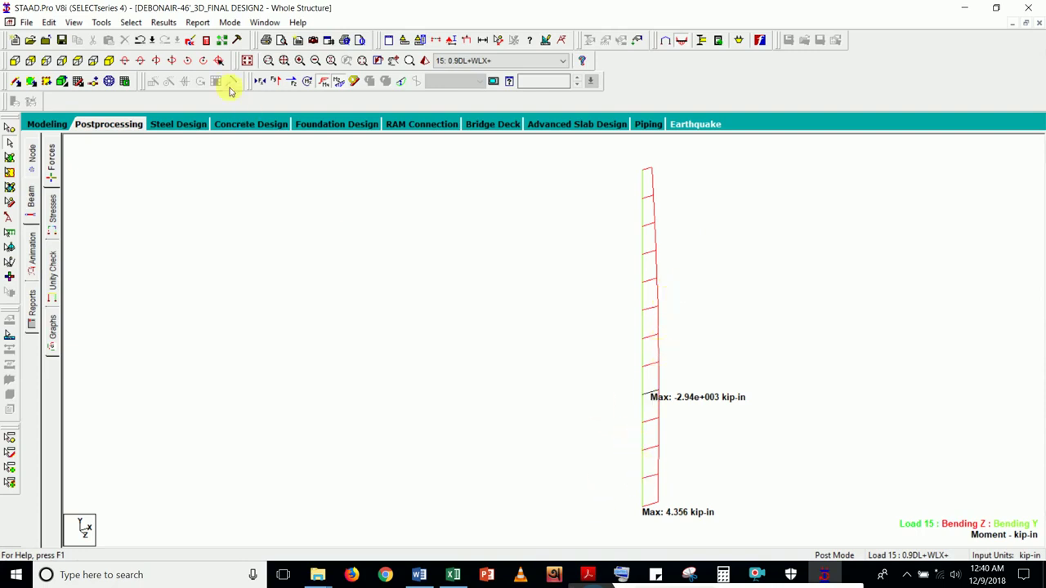
- Remove the maximum bending annotation from the column segment
{"action": "left_click", "coordinate": [166, 22]}
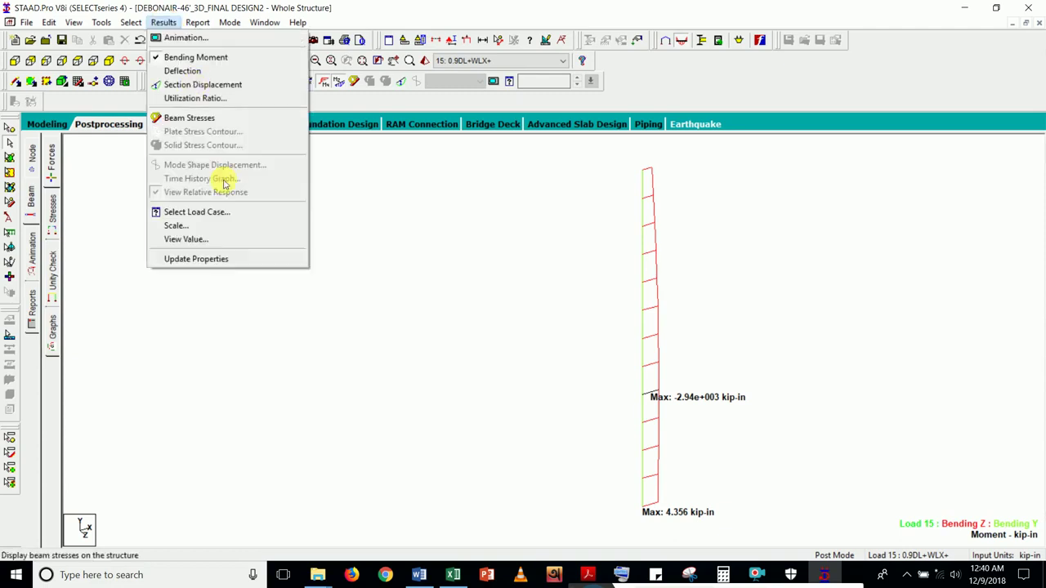
{"action": "left_click", "coordinate": [204, 238]}
{"action": "left_click", "coordinate": [470, 181]}
{"action": "left_click", "coordinate": [485, 212]}
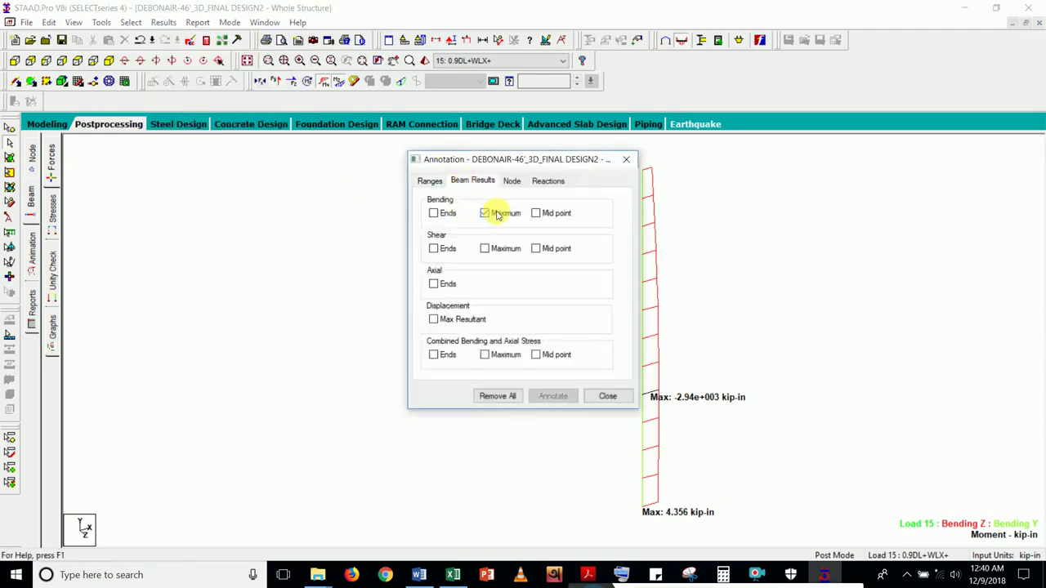
{"action": "left_click", "coordinate": [553, 396]}
- Annotate the column segment with maximum shear values and switch on its Shear Z diagram
{"action": "left_click", "coordinate": [507, 248]}
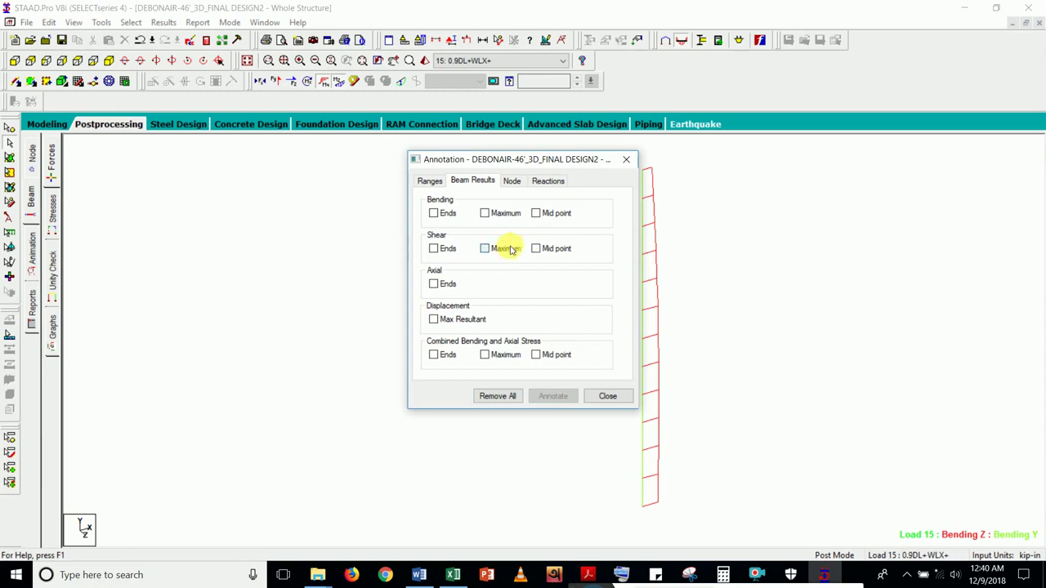
{"action": "left_click", "coordinate": [553, 396]}
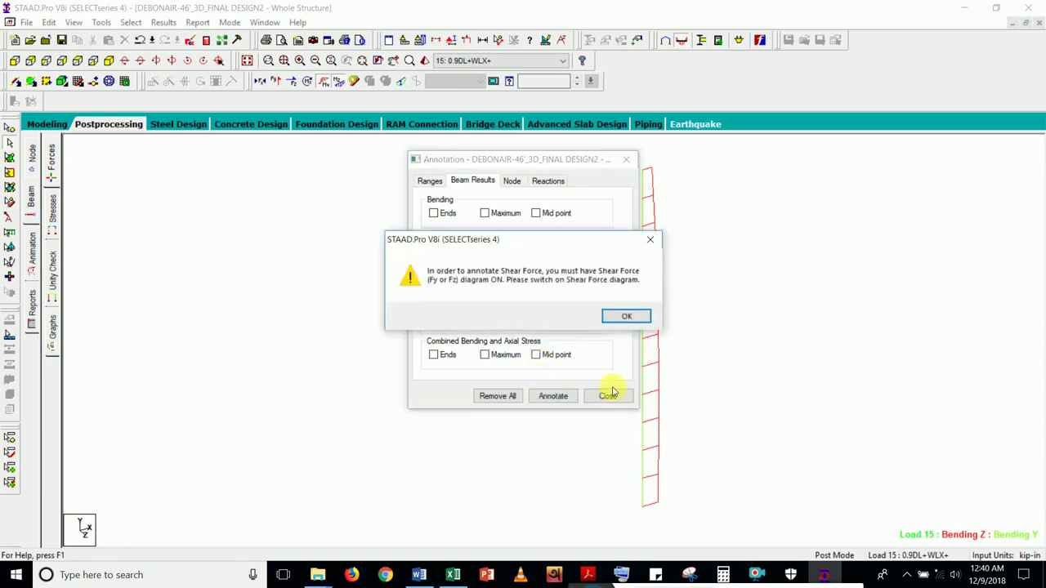
{"action": "left_click", "coordinate": [623, 315]}
{"action": "left_click", "coordinate": [609, 396]}
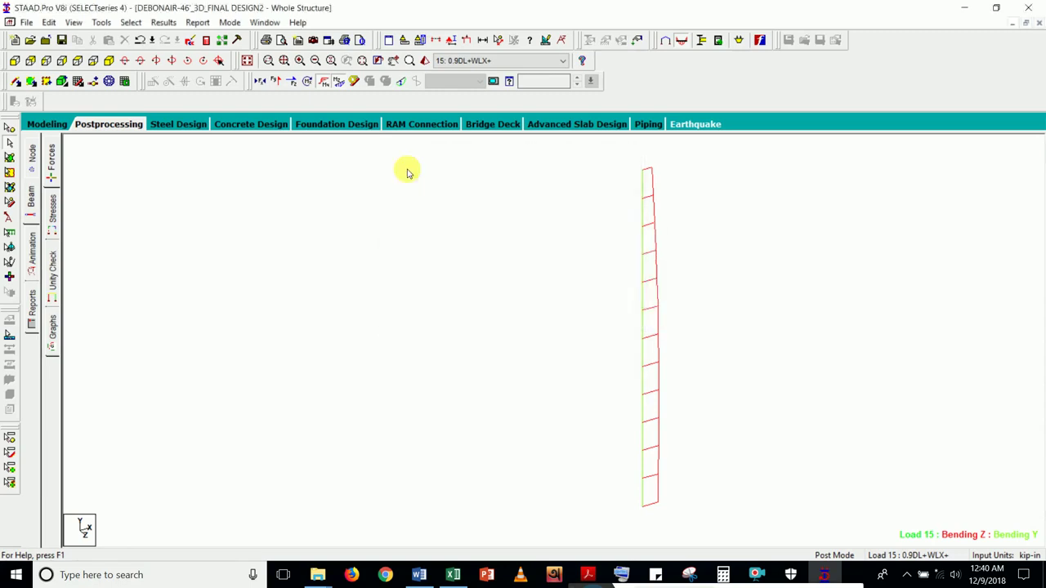
{"action": "left_click", "coordinate": [293, 81]}
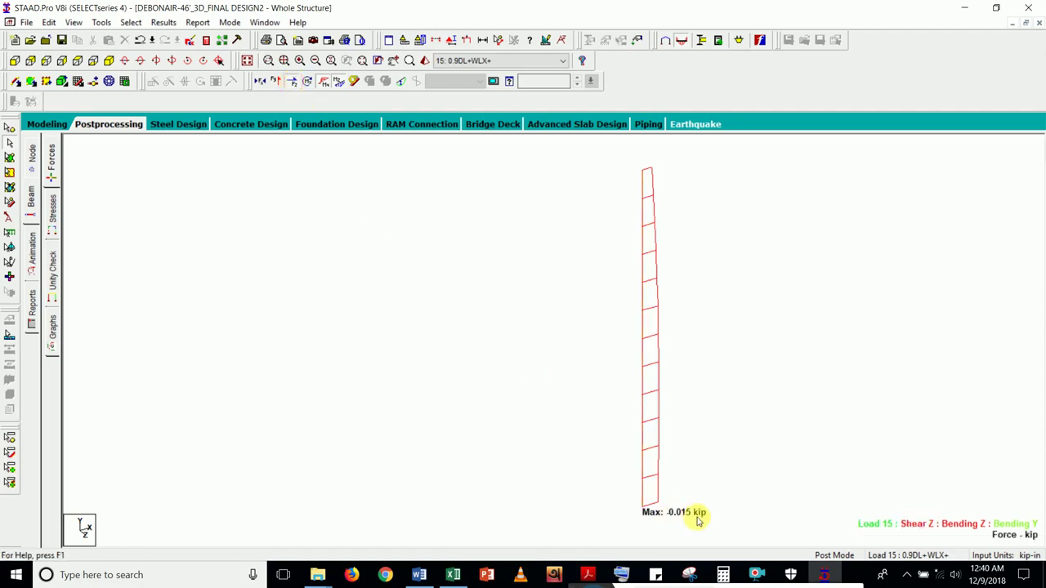
- Compare the column segment's maximum shear across the load cases, including Envelope, ending on 3: WX+
{"action": "left_click", "coordinate": [561, 61]}
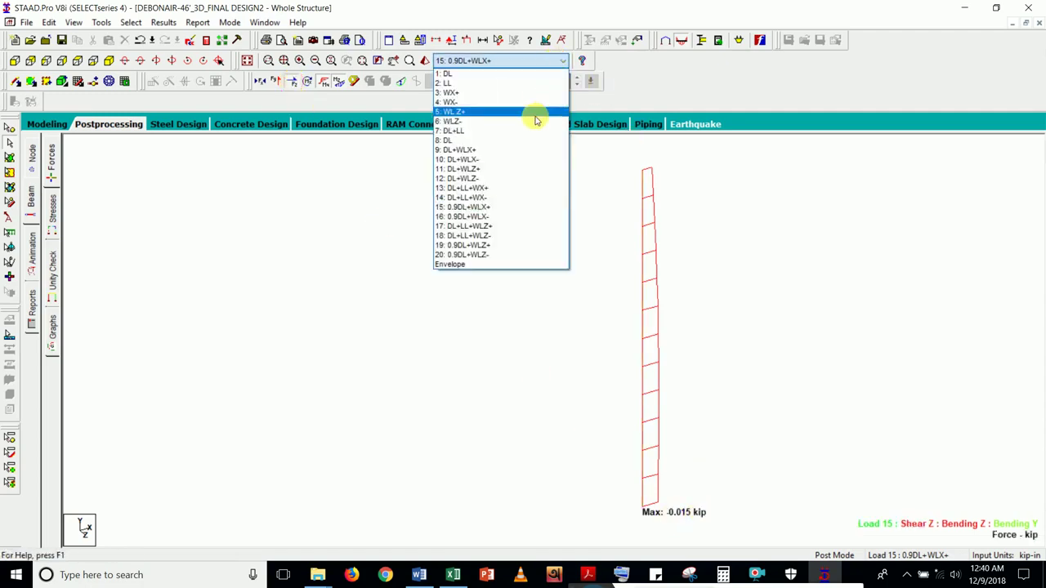
{"action": "left_click", "coordinate": [534, 119]}
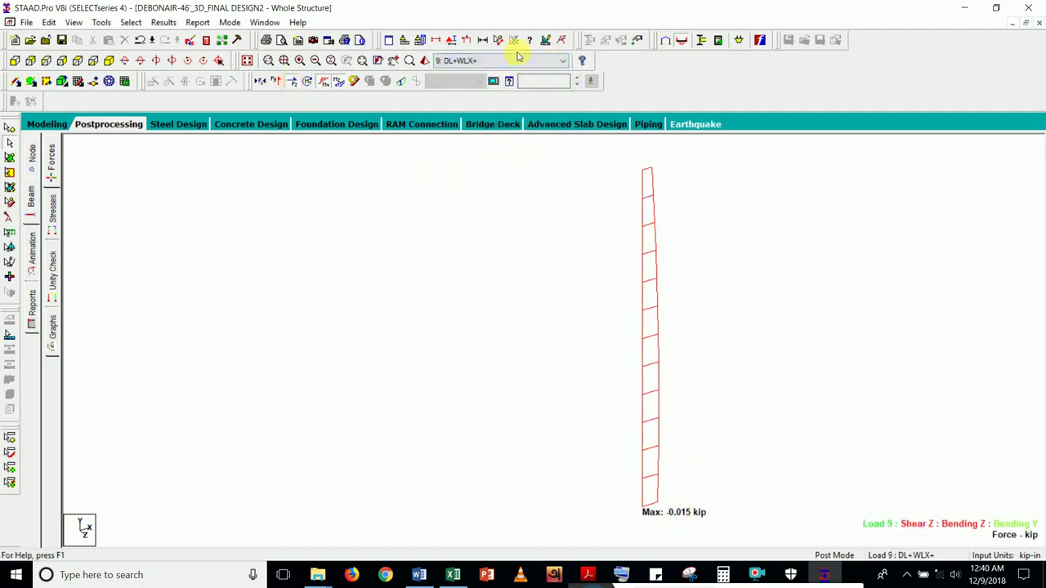
{"action": "scroll", "coordinate": [518, 64], "scroll_direction": "down", "scroll_amount": 10}
{"action": "scroll", "coordinate": [517, 65], "scroll_direction": "down", "scroll_amount": 2}
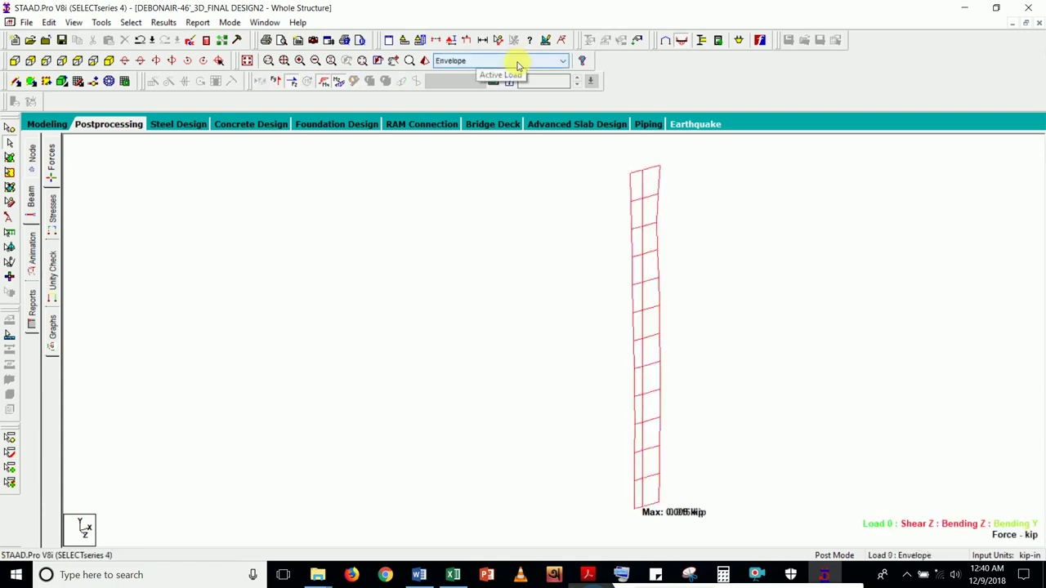
{"action": "scroll", "coordinate": [517, 65], "scroll_direction": "up", "scroll_amount": 11}
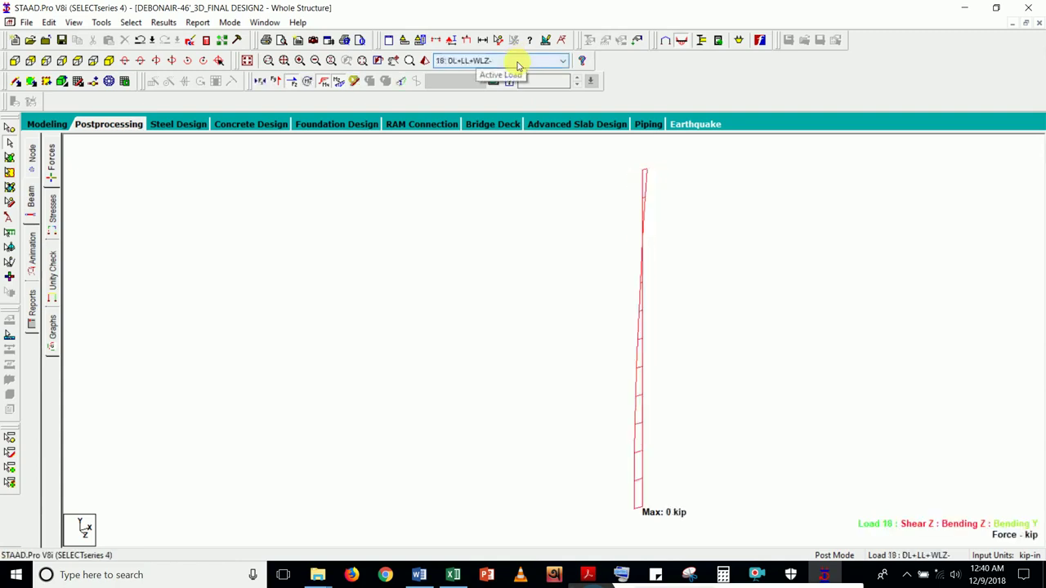
{"action": "scroll", "coordinate": [518, 65], "scroll_direction": "up", "scroll_amount": 6}
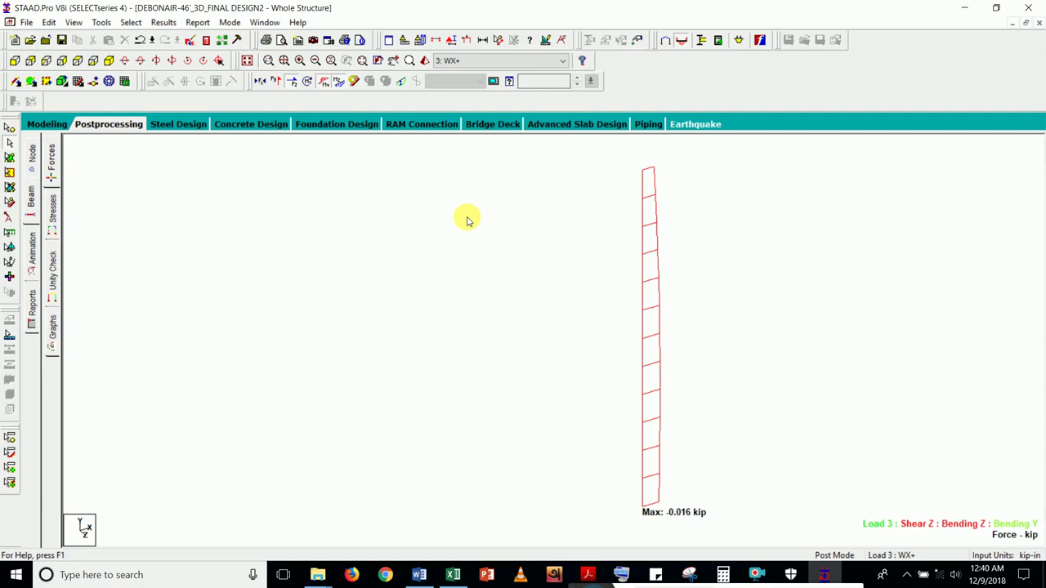
- Switch to the Excel design manual and review the Base Plate sheet from the thickness results back to the input data
{"action": "left_click", "coordinate": [453, 574]}
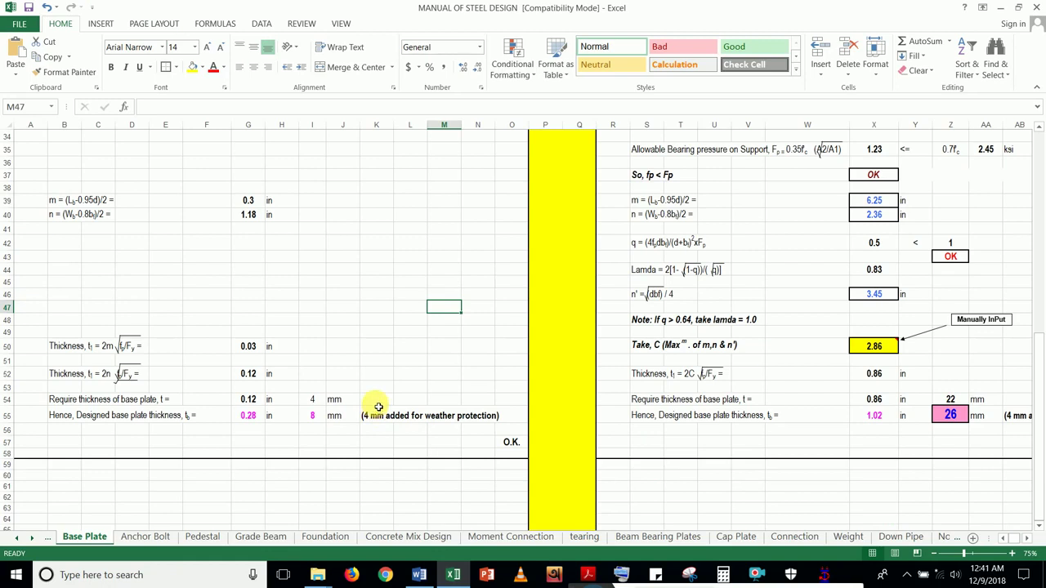
{"action": "scroll", "coordinate": [377, 410], "scroll_direction": "up", "scroll_amount": 6}
{"action": "scroll", "coordinate": [377, 409], "scroll_direction": "up", "scroll_amount": 1}
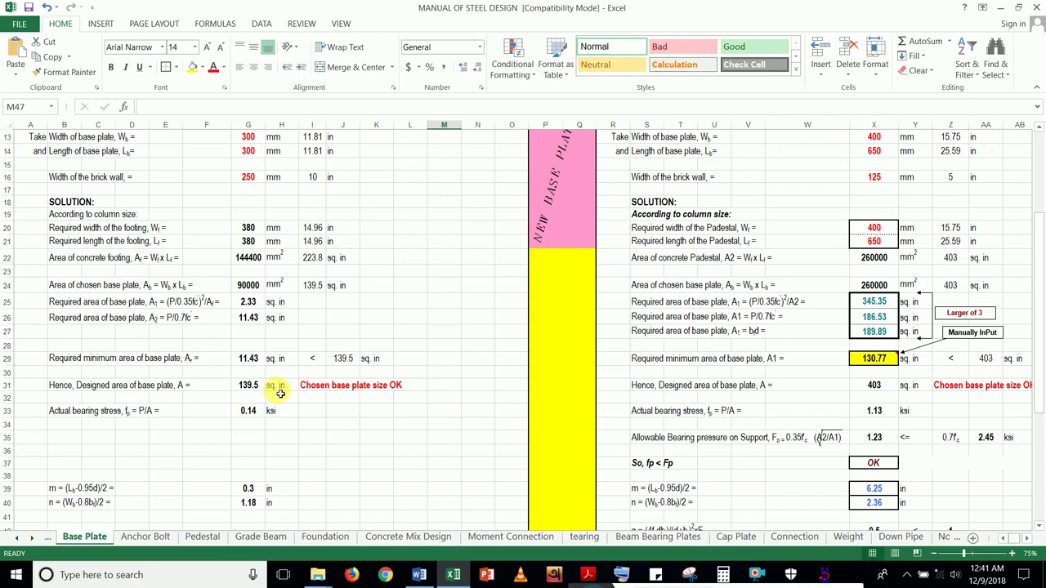
{"action": "scroll", "coordinate": [279, 393], "scroll_direction": "up", "scroll_amount": 4}
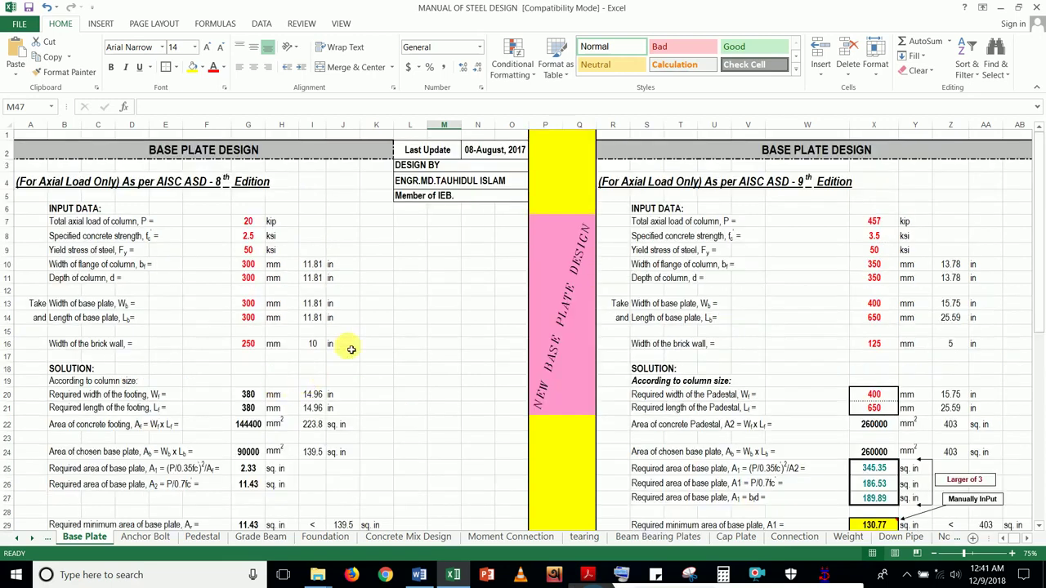
{"action": "left_click", "coordinate": [385, 318]}
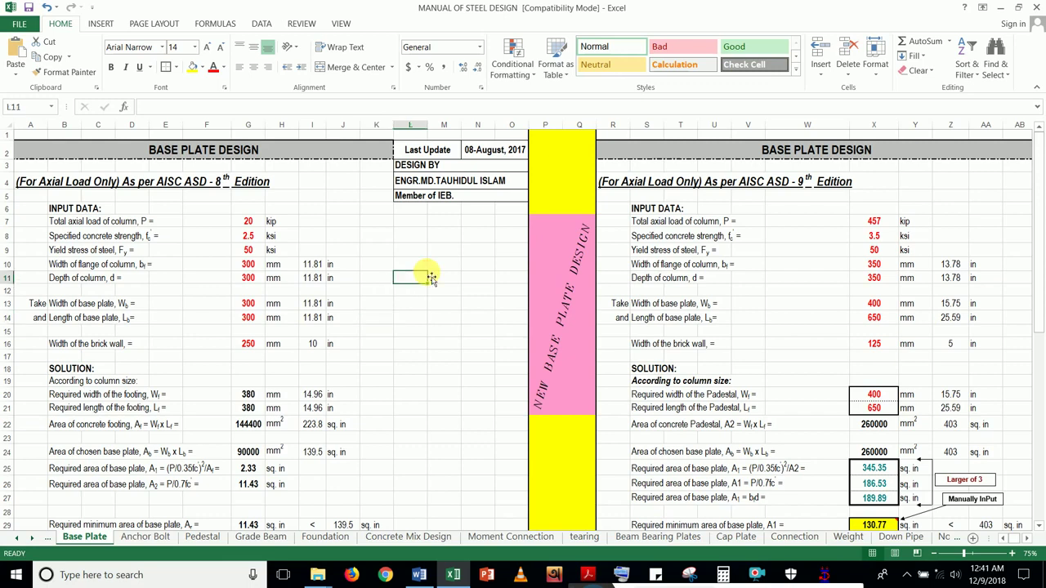
{"action": "left_click", "coordinate": [404, 304]}
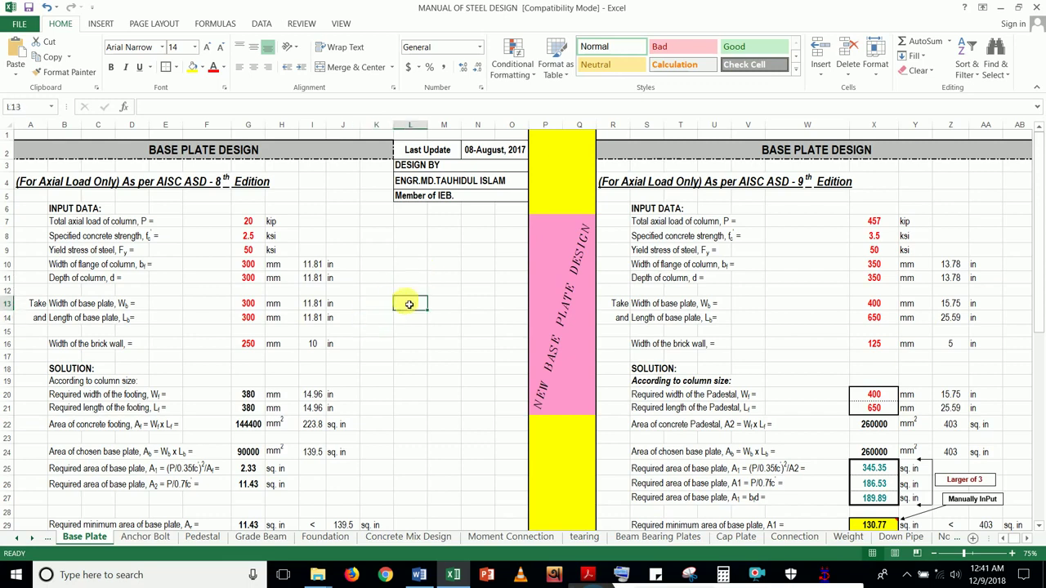
{"action": "left_click", "coordinate": [416, 293]}
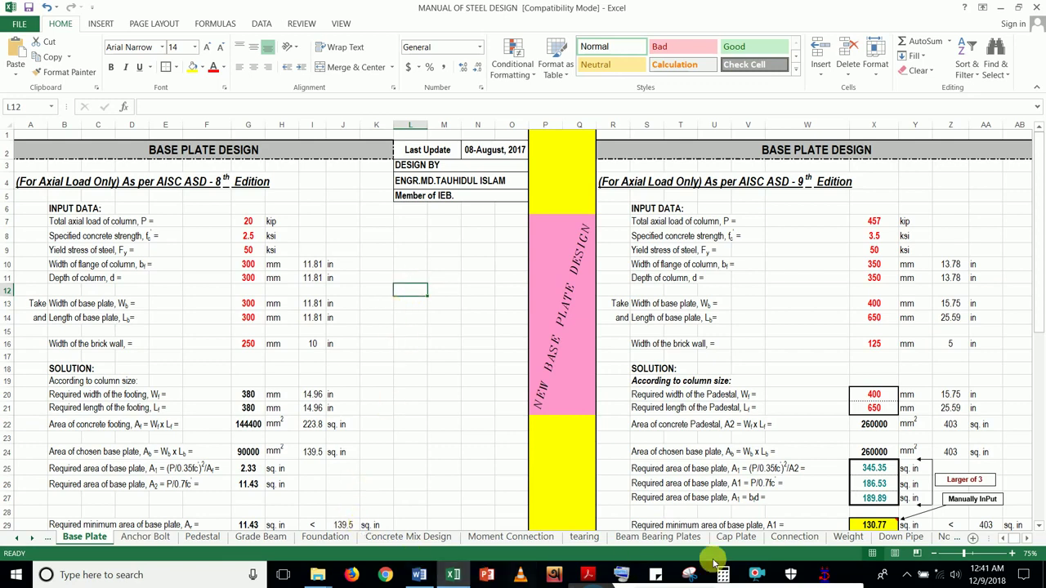
- Check the column segment's shear in STAAD.Pro again and review the Excel base plate calculations down to the designed thickness
{"action": "left_click", "coordinate": [824, 575]}
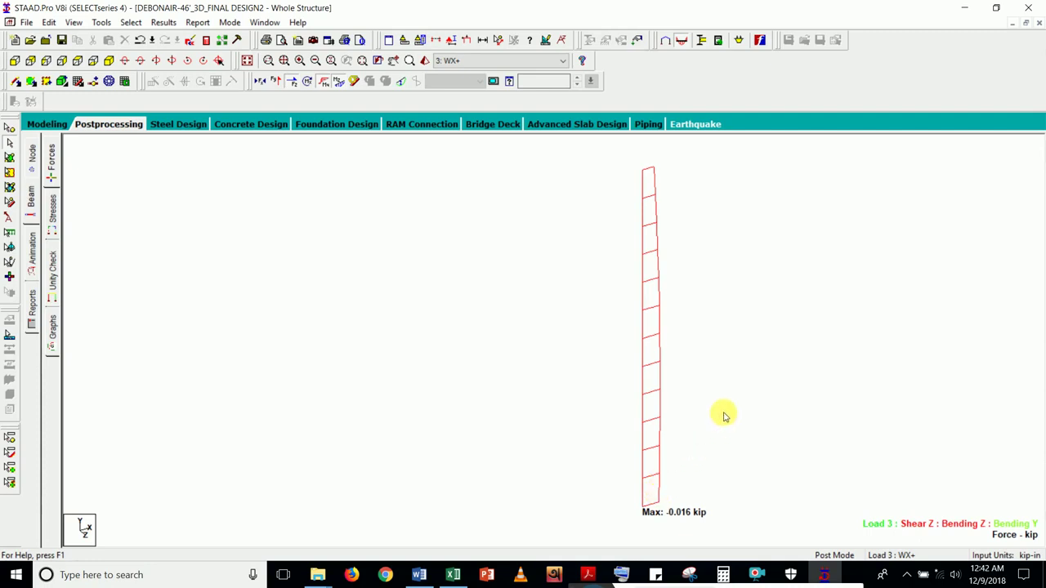
{"action": "left_click", "coordinate": [452, 576]}
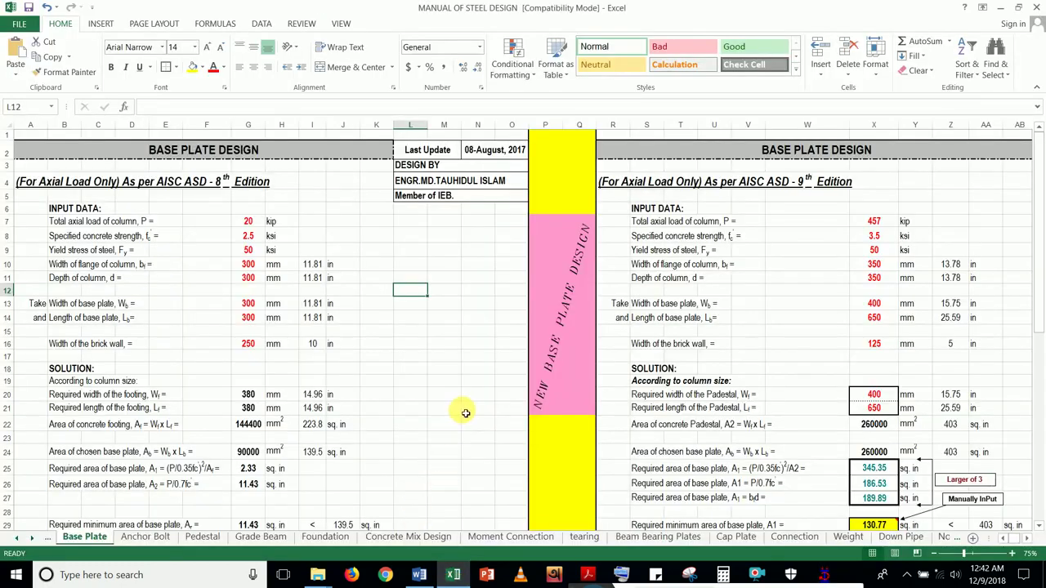
{"action": "scroll", "coordinate": [467, 407], "scroll_direction": "down", "scroll_amount": 4}
{"action": "scroll", "coordinate": [468, 408], "scroll_direction": "down", "scroll_amount": 2}
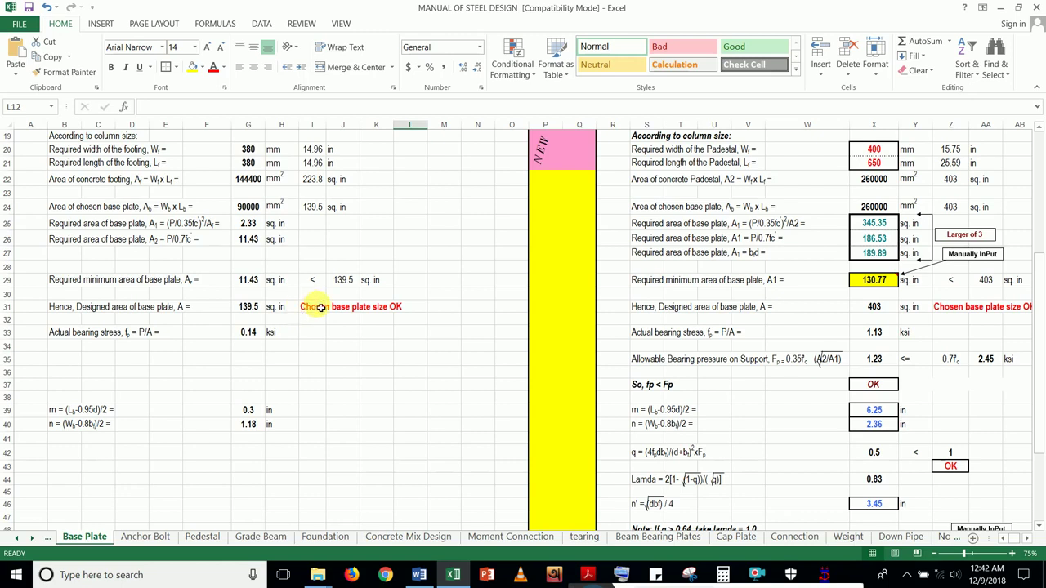
{"action": "scroll", "coordinate": [329, 305], "scroll_direction": "down", "scroll_amount": 3}
{"action": "scroll", "coordinate": [336, 310], "scroll_direction": "down", "scroll_amount": 3}
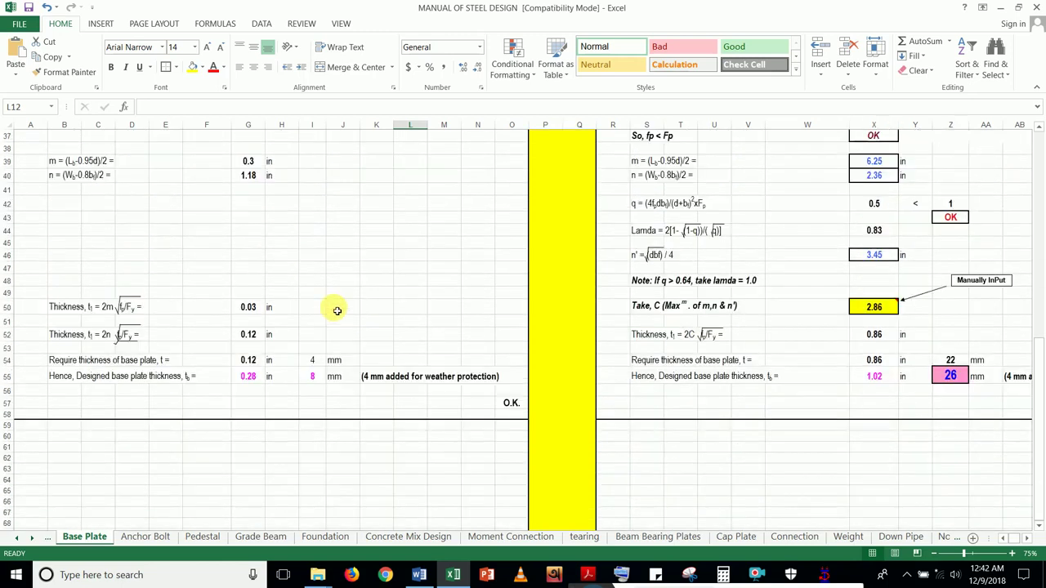
{"action": "left_click", "coordinate": [482, 267]}
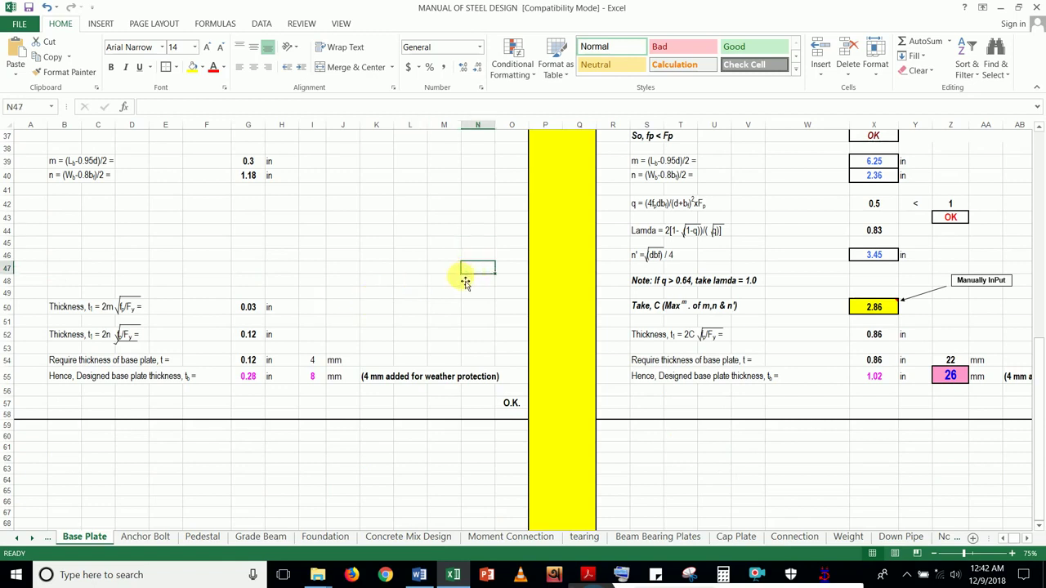
{"action": "left_click", "coordinate": [564, 256]}
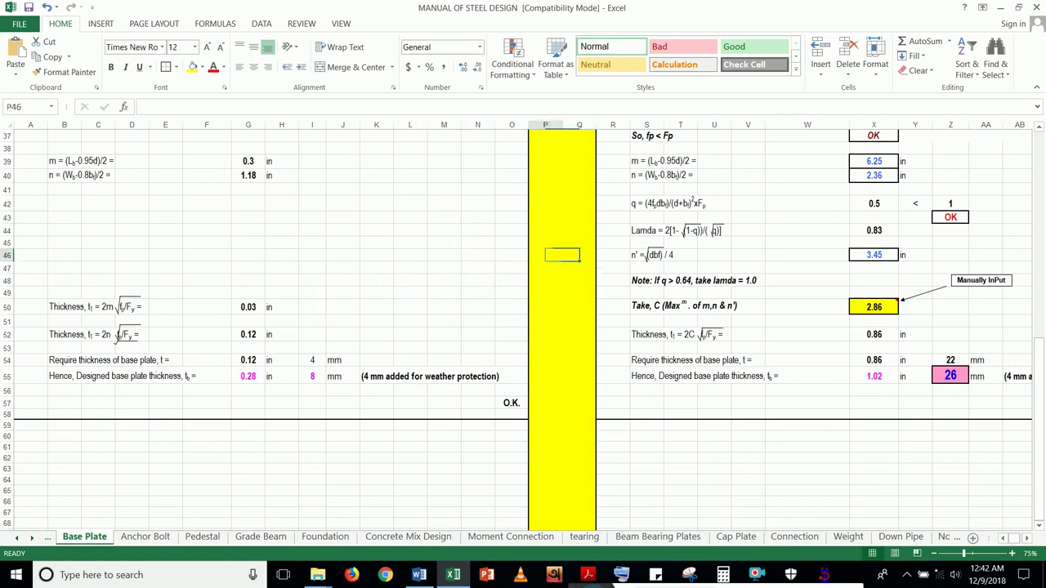
{"action": "left_click", "coordinate": [549, 256]}
{"action": "left_click", "coordinate": [582, 256]}
{"action": "left_click", "coordinate": [451, 258]}
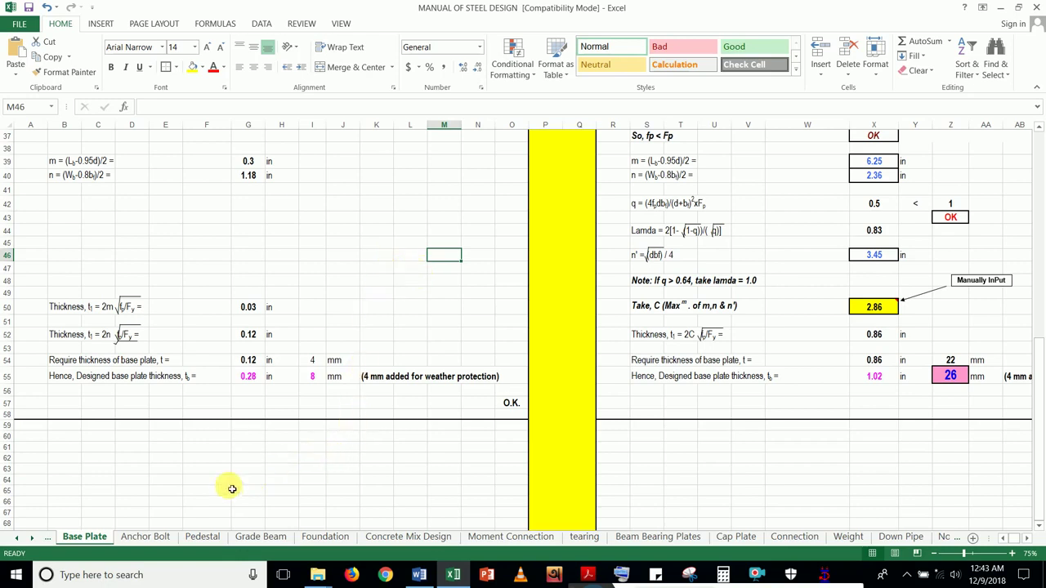
- Set the axial pullup load T to 20 kips on the Anchor Bolt sheet
{"action": "left_click", "coordinate": [147, 538]}
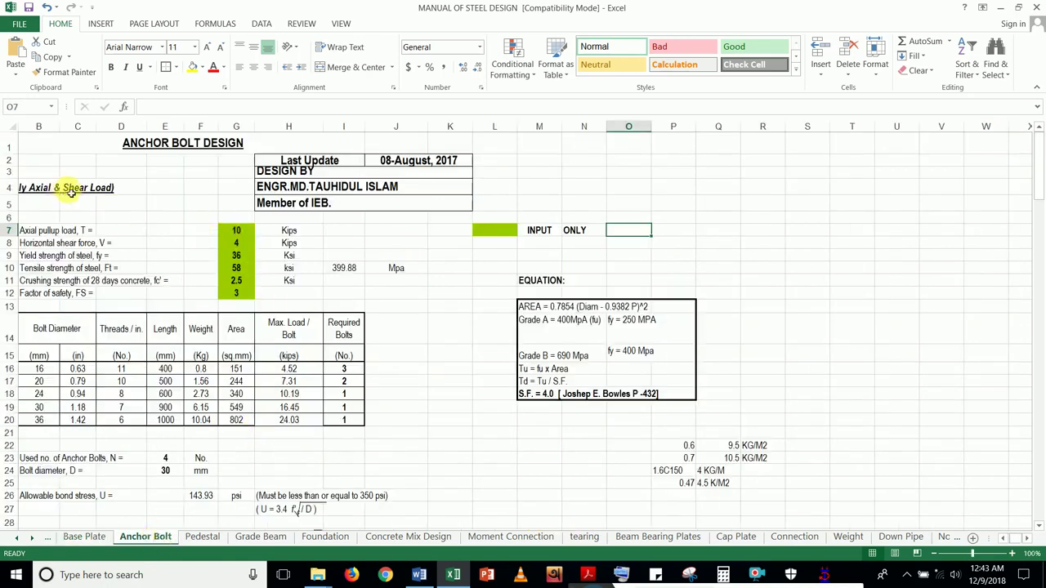
{"action": "left_click", "coordinate": [248, 233]}
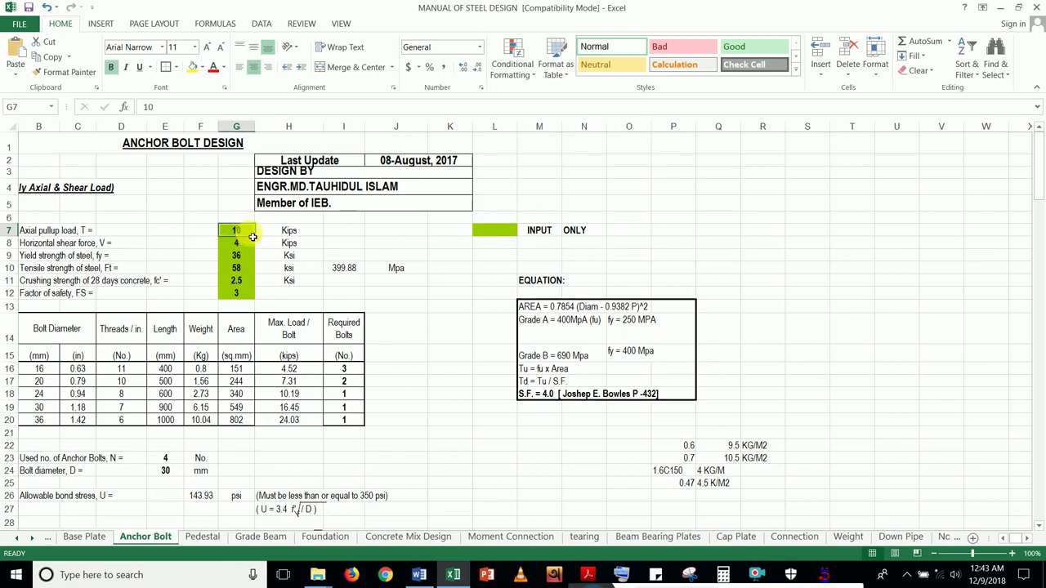
{"action": "type", "text": "20"}
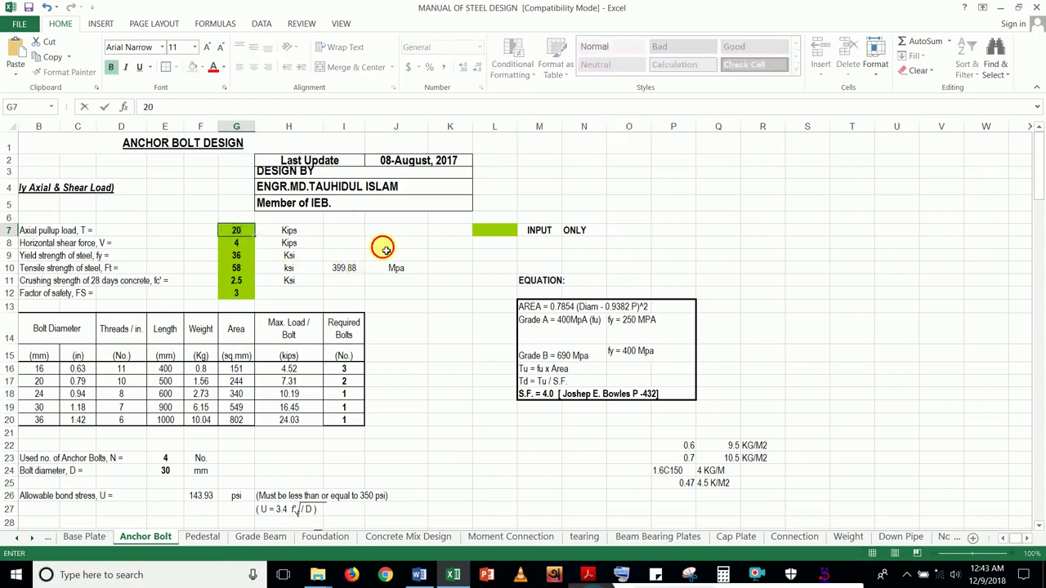
{"action": "left_click", "coordinate": [384, 243]}
- Review the anchor bolt loads, required bolts and embedded length, and switch back to the column segment in STAAD.Pro
{"action": "left_click", "coordinate": [236, 247]}
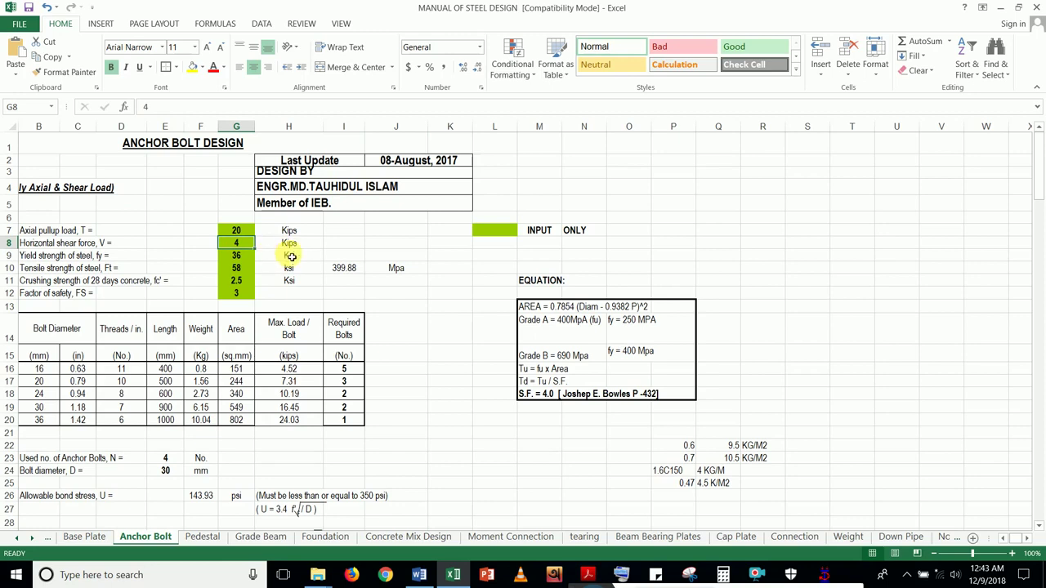
{"action": "scroll", "coordinate": [320, 276], "scroll_direction": "down", "scroll_amount": 6}
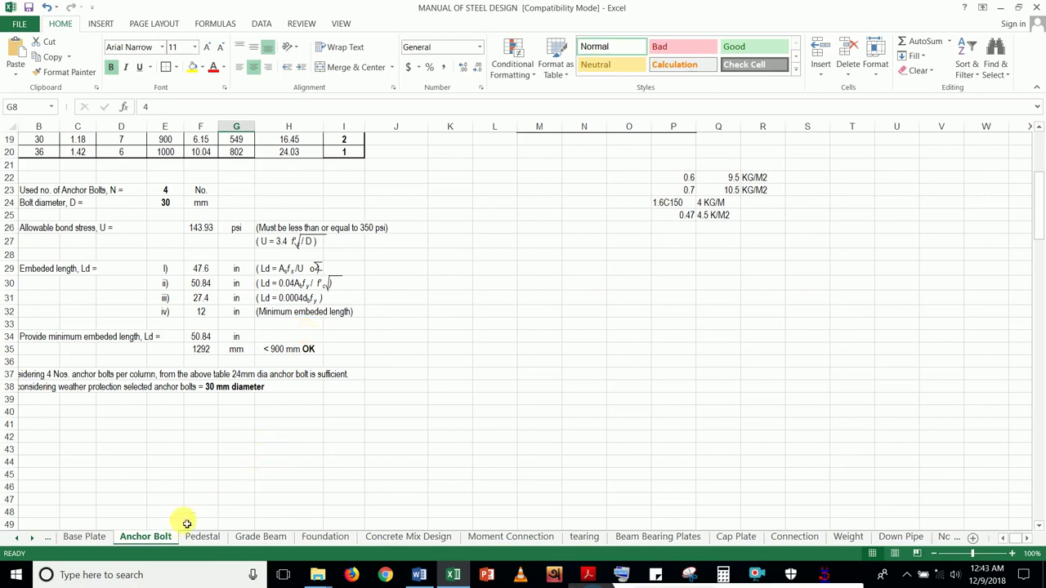
{"action": "scroll", "coordinate": [273, 493], "scroll_direction": "up", "scroll_amount": 6}
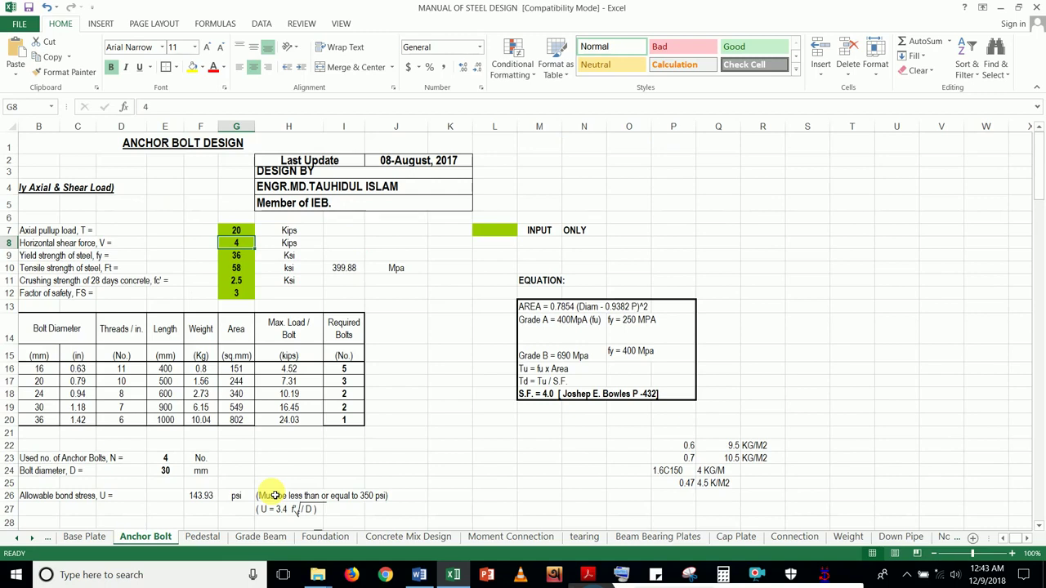
{"action": "left_click", "coordinate": [423, 422]}
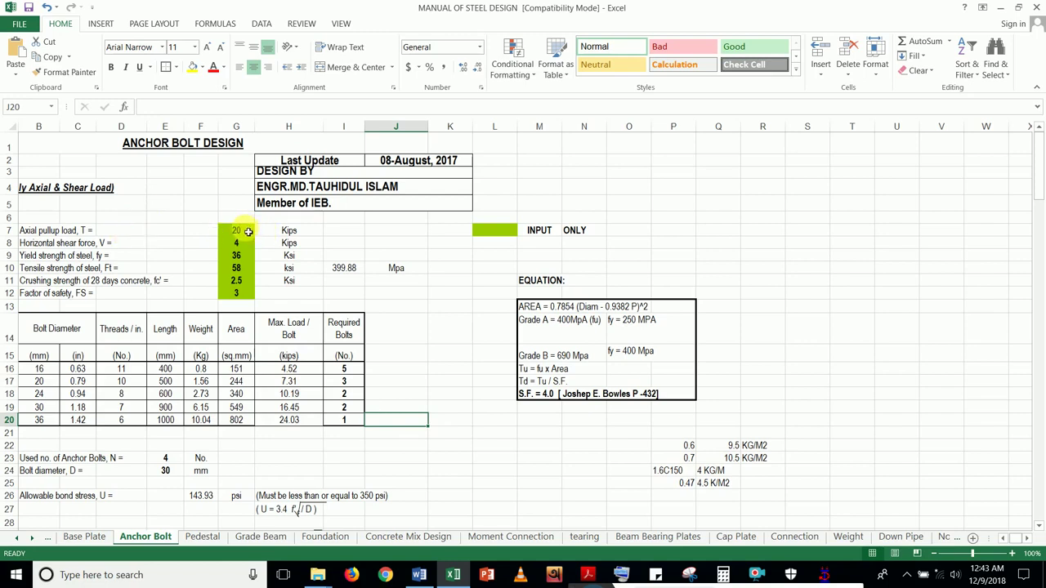
{"action": "mouse_move", "coordinate": [237, 232]}
{"action": "left_mouse_down"}
{"action": "mouse_move", "coordinate": [243, 256]}
{"action": "mouse_move", "coordinate": [248, 234]}
{"action": "left_mouse_up"}
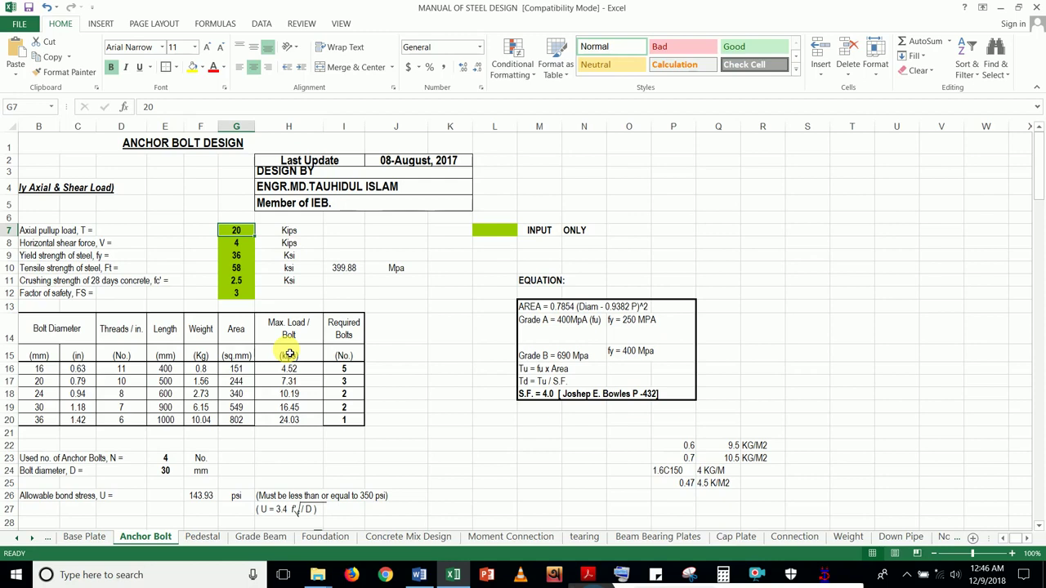
{"action": "left_click", "coordinate": [832, 573]}
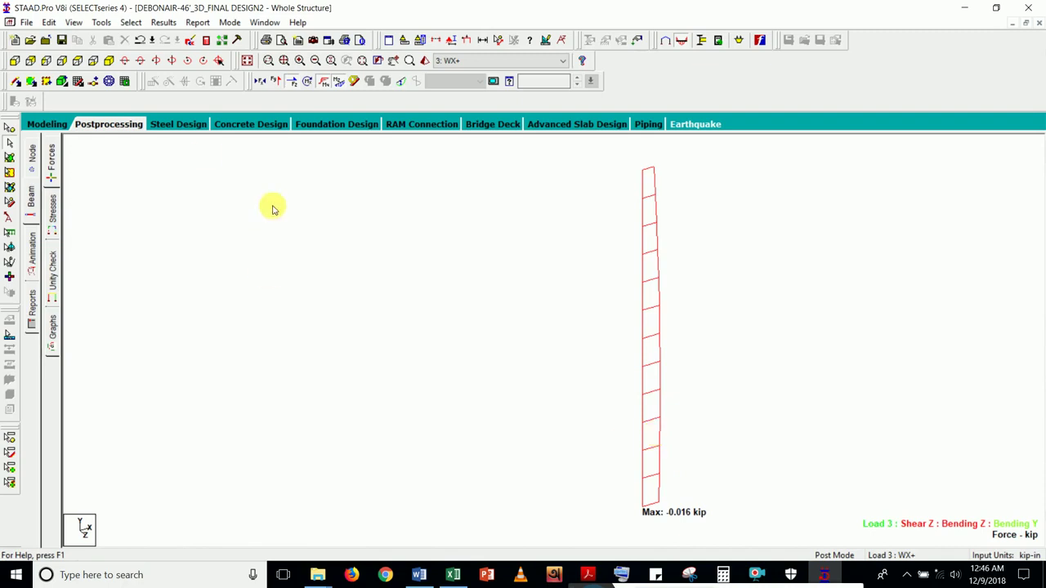
- Show the whole structure in modeling mode and create a Fixed support definition restraining all six degrees of freedom
{"action": "left_click", "coordinate": [247, 64]}
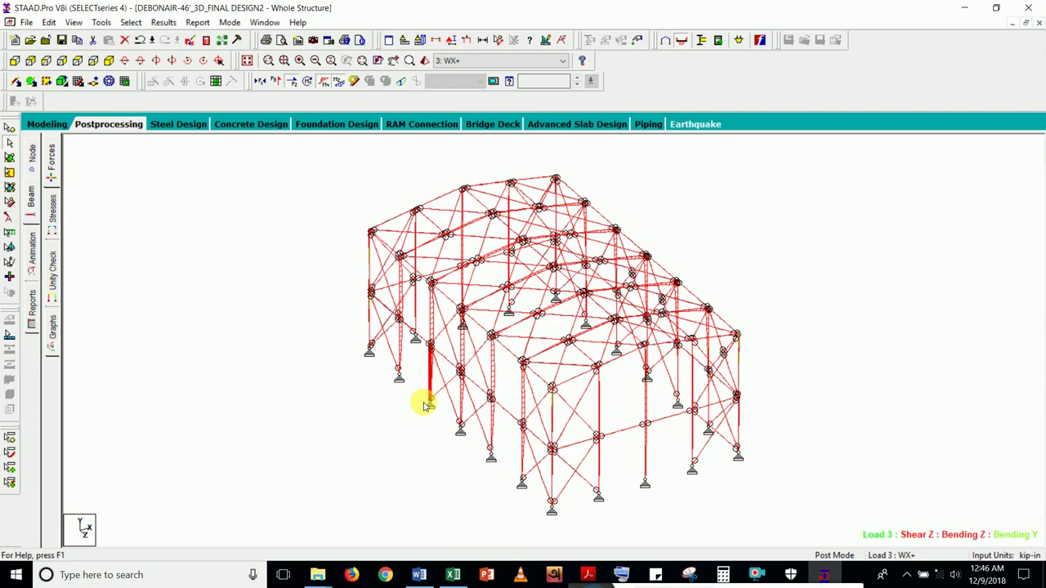
{"action": "left_click", "coordinate": [40, 124]}
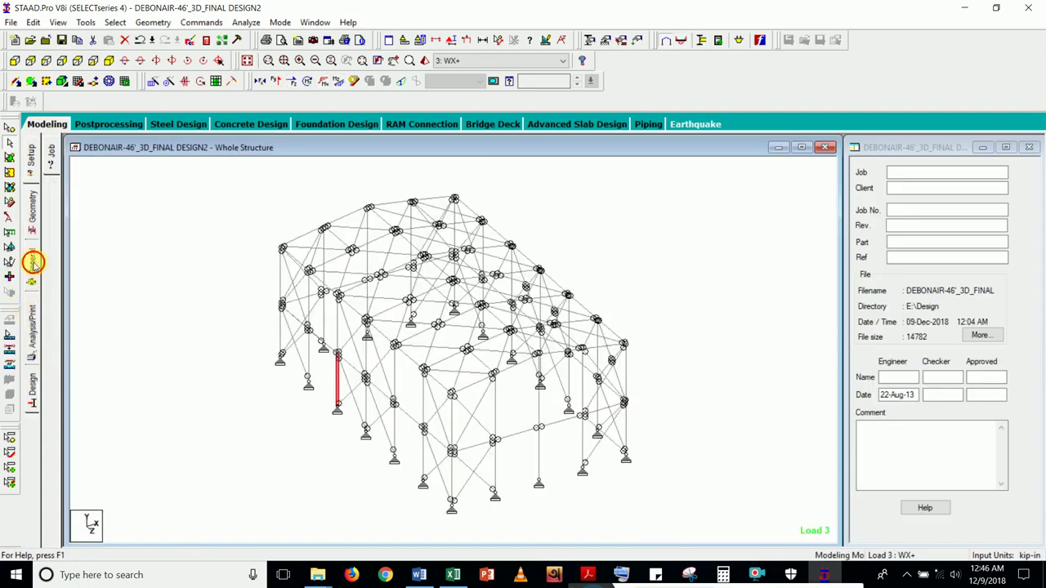
{"action": "left_click", "coordinate": [33, 260]}
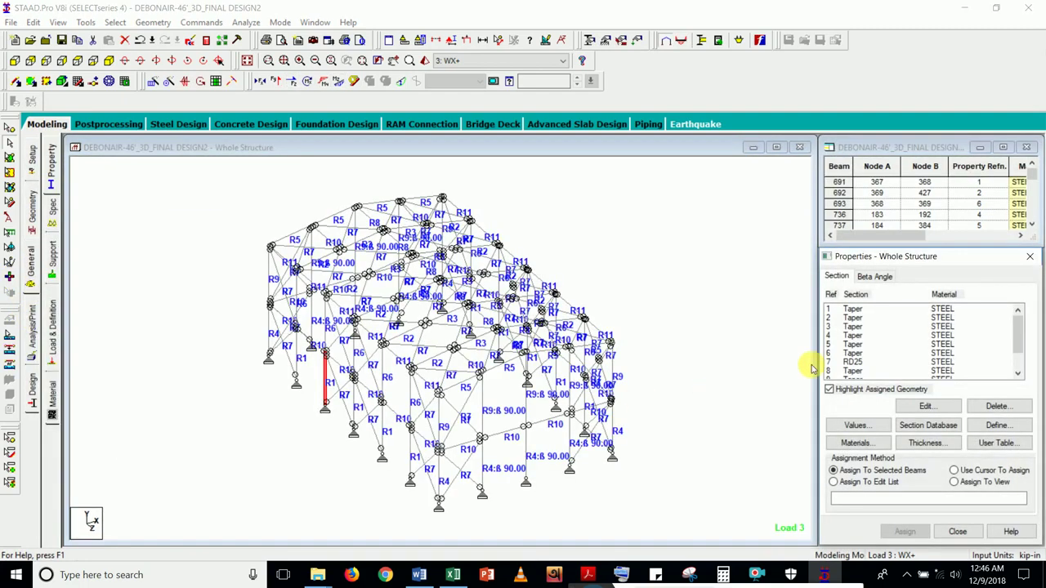
{"action": "left_click", "coordinate": [52, 255]}
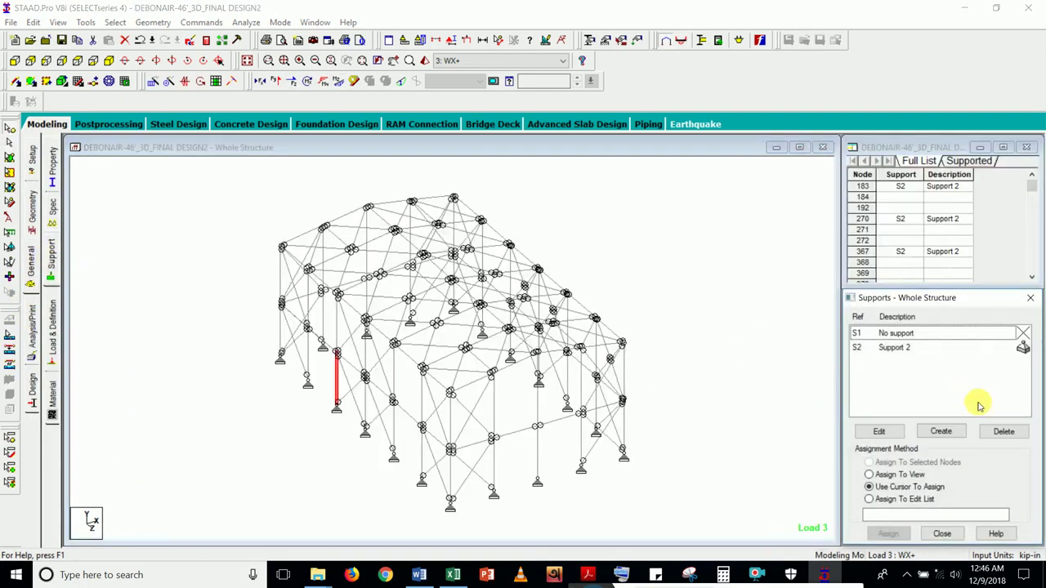
{"action": "left_click", "coordinate": [951, 430]}
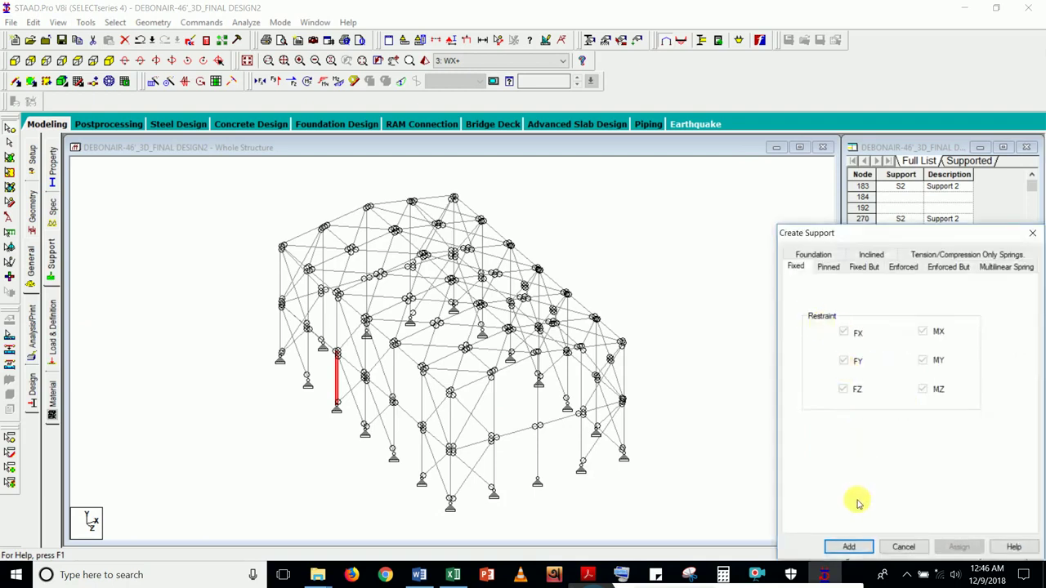
{"action": "left_click", "coordinate": [848, 547]}
{"action": "left_click", "coordinate": [952, 430]}
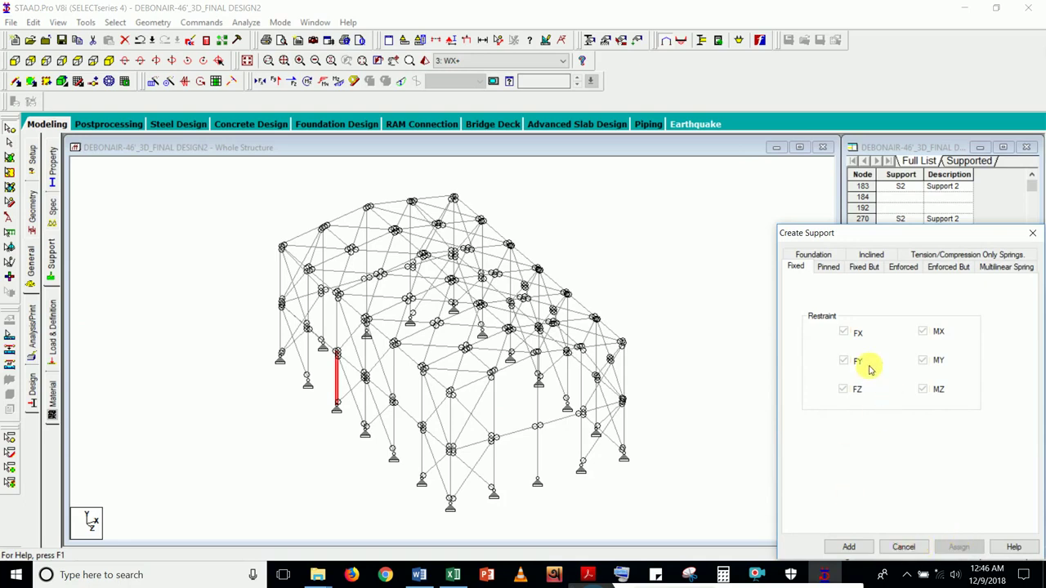
{"action": "left_click", "coordinate": [904, 547]}
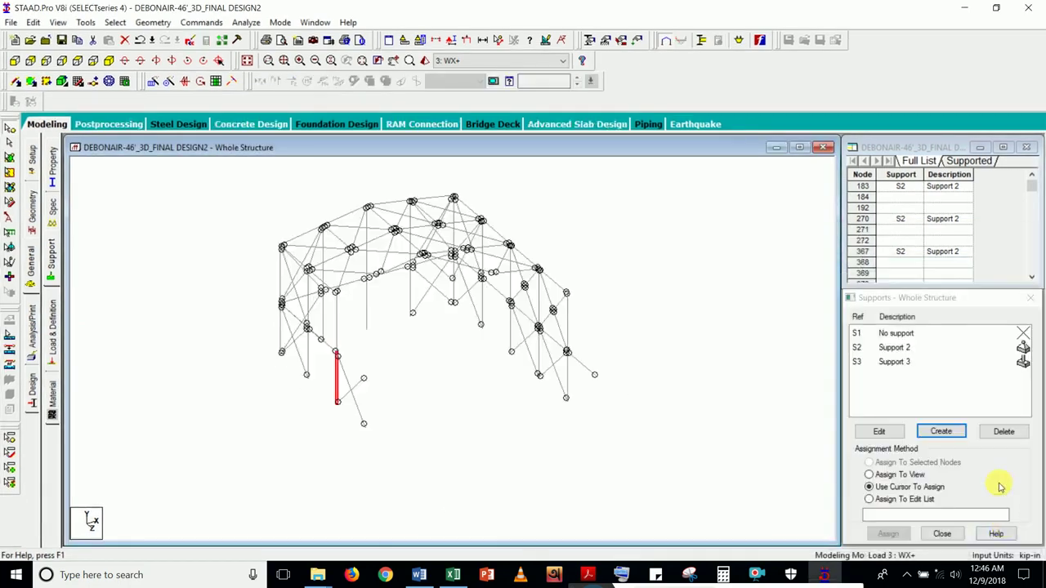
- Assign the new fixed support S3 to node 572 at the base of the examined column
{"action": "left_click", "coordinate": [905, 362]}
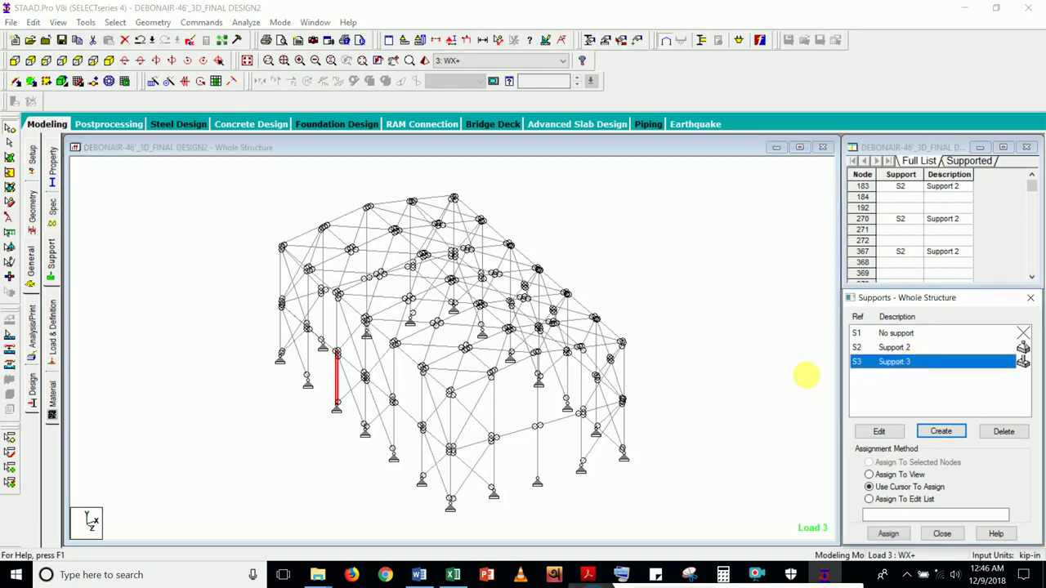
{"action": "left_click", "coordinate": [334, 411]}
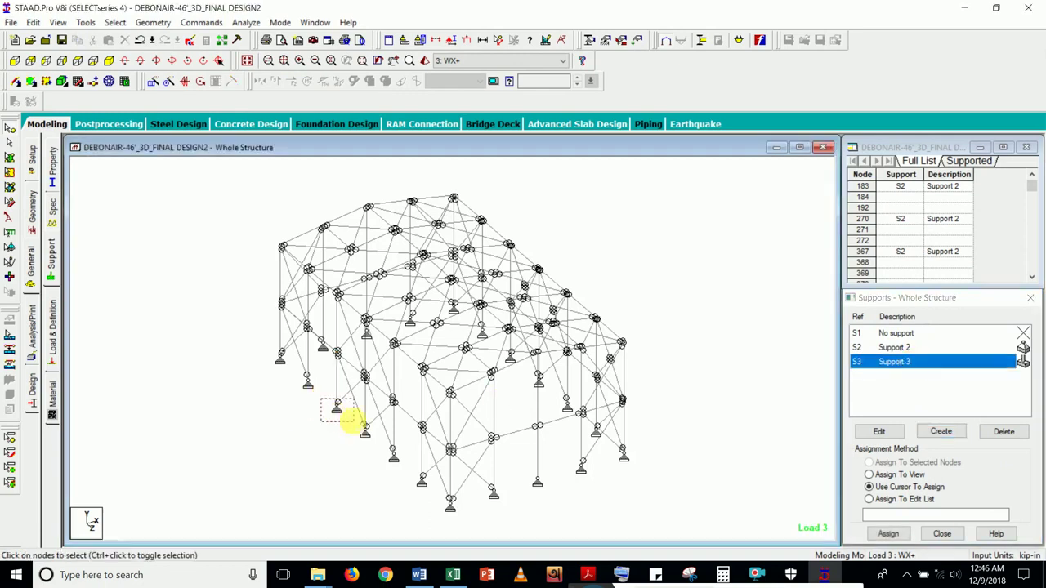
{"action": "left_click", "coordinate": [888, 533]}
{"action": "left_click", "coordinate": [950, 454]}
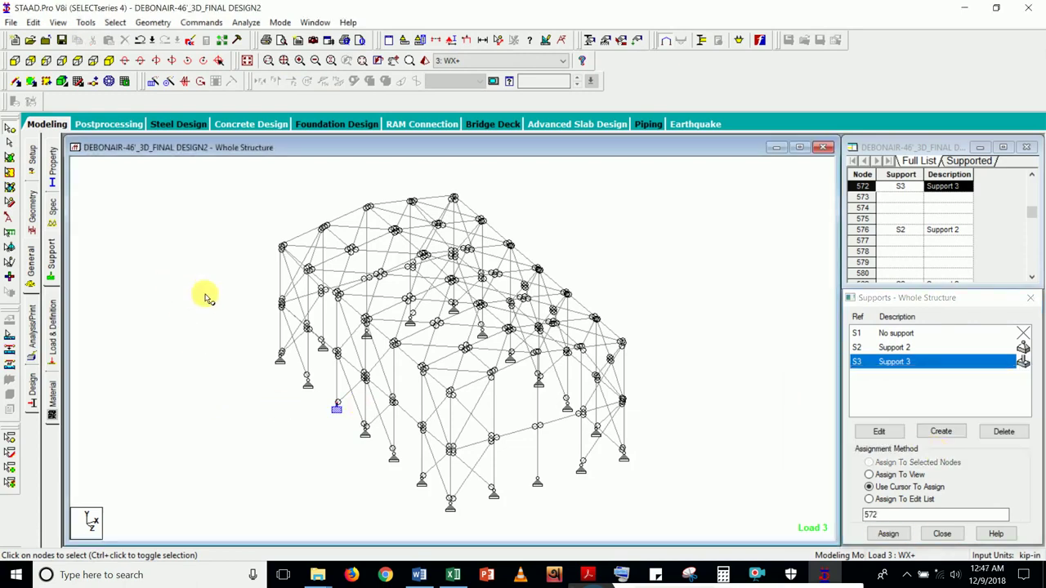
- Save the modified structure, run the analysis and open the postprocessing results with all load cases included
{"action": "left_click", "coordinate": [238, 23]}
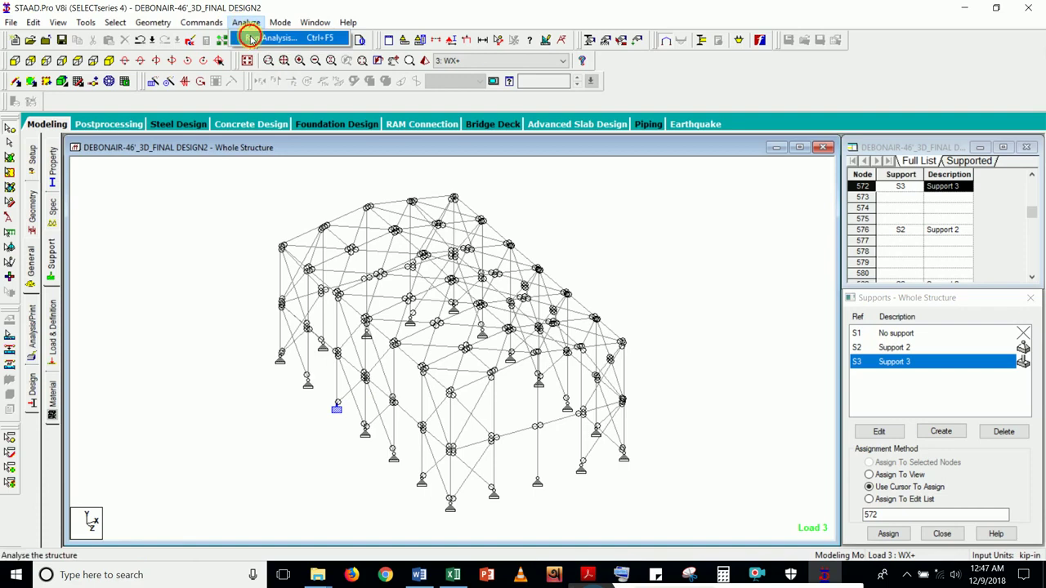
{"action": "left_click", "coordinate": [250, 37]}
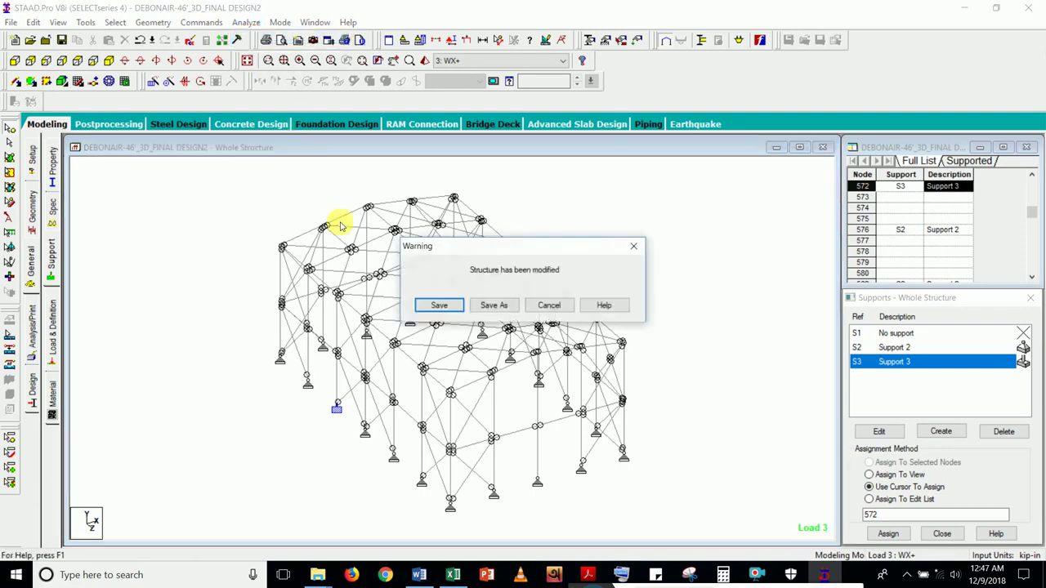
{"action": "left_click", "coordinate": [439, 306]}
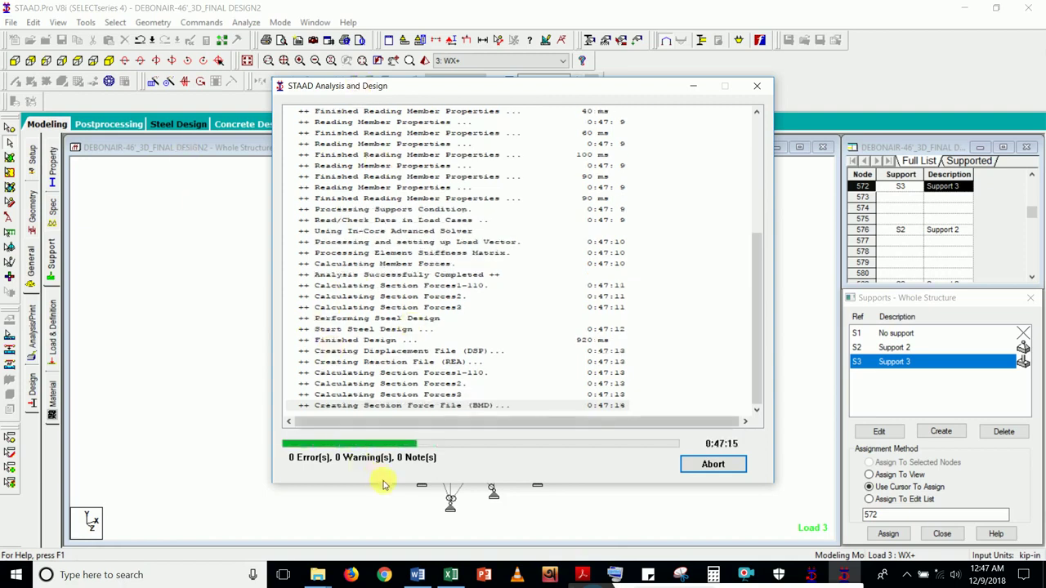
{"action": "left_click", "coordinate": [381, 456]}
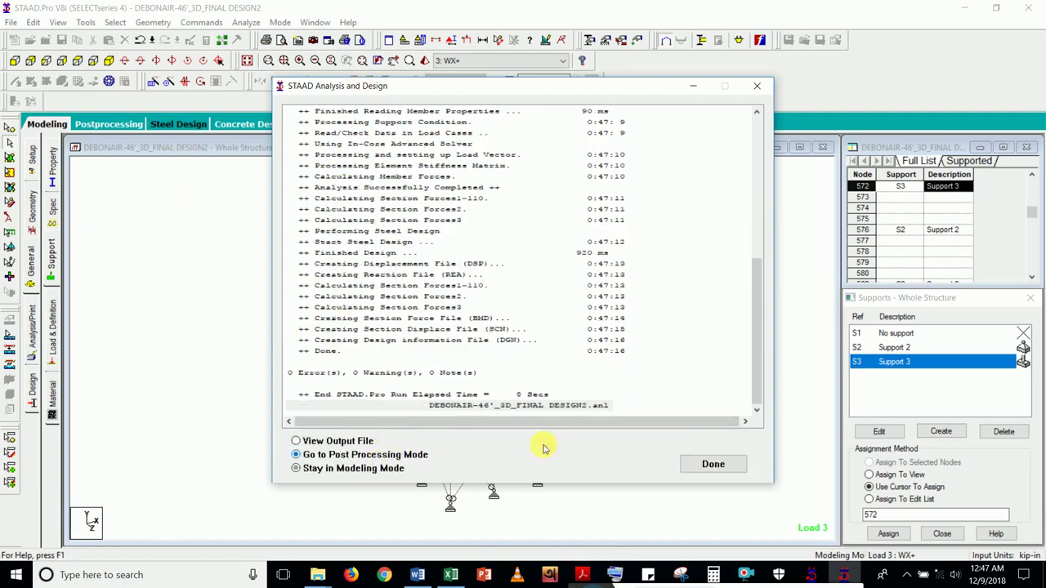
{"action": "left_click", "coordinate": [724, 463]}
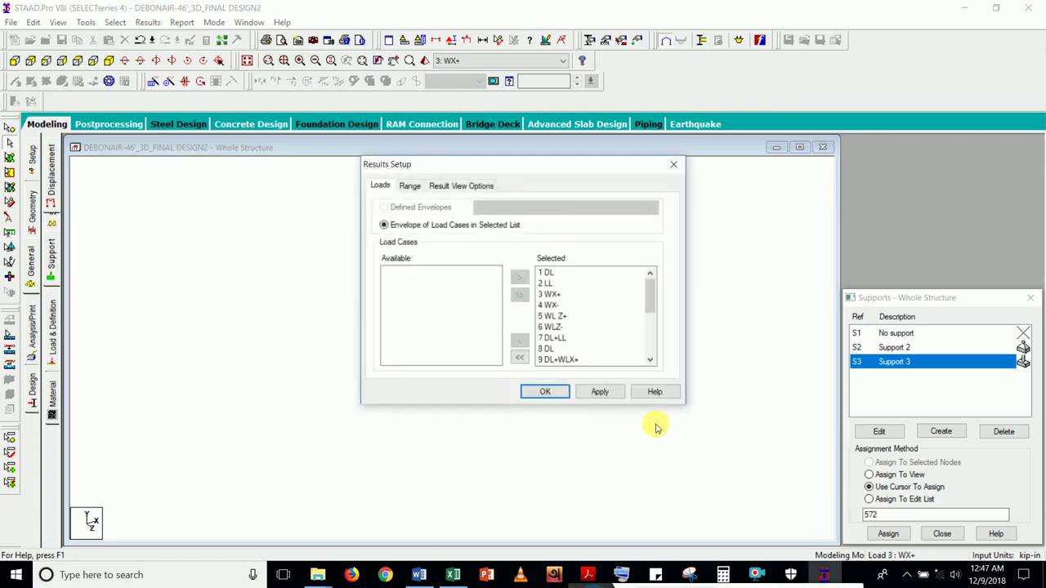
{"action": "left_click", "coordinate": [547, 393]}
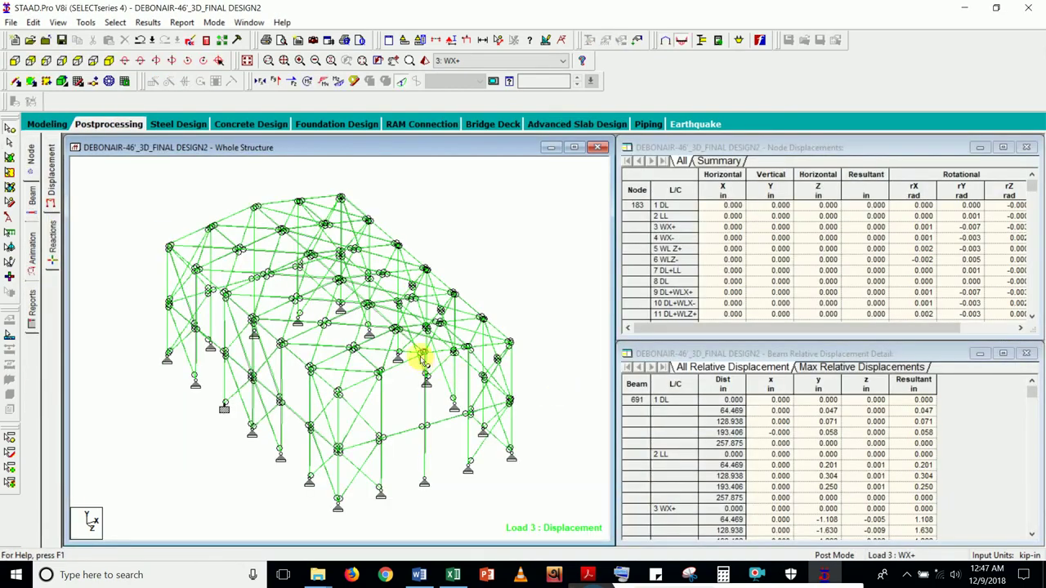
- Isolate the column's fixed base node 572 in a maximized structure view
{"action": "left_click", "coordinate": [224, 406]}
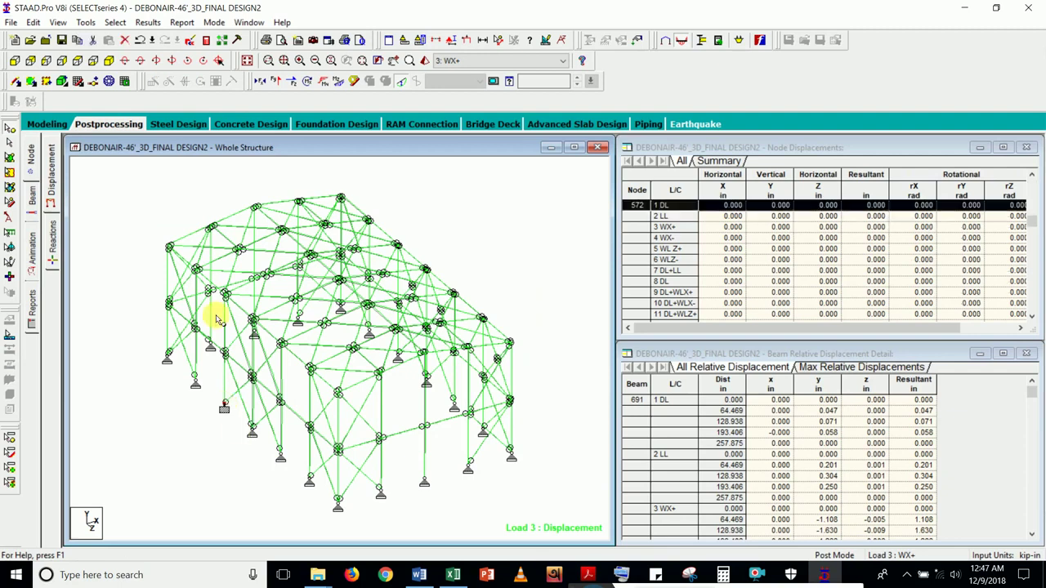
{"action": "left_click", "coordinate": [59, 23]}
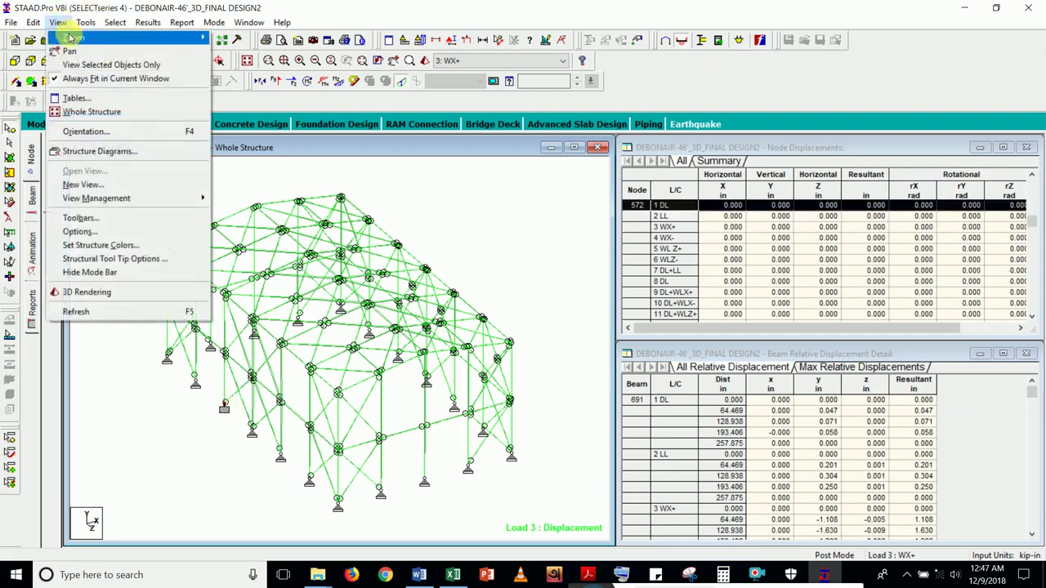
{"action": "left_click", "coordinate": [90, 63]}
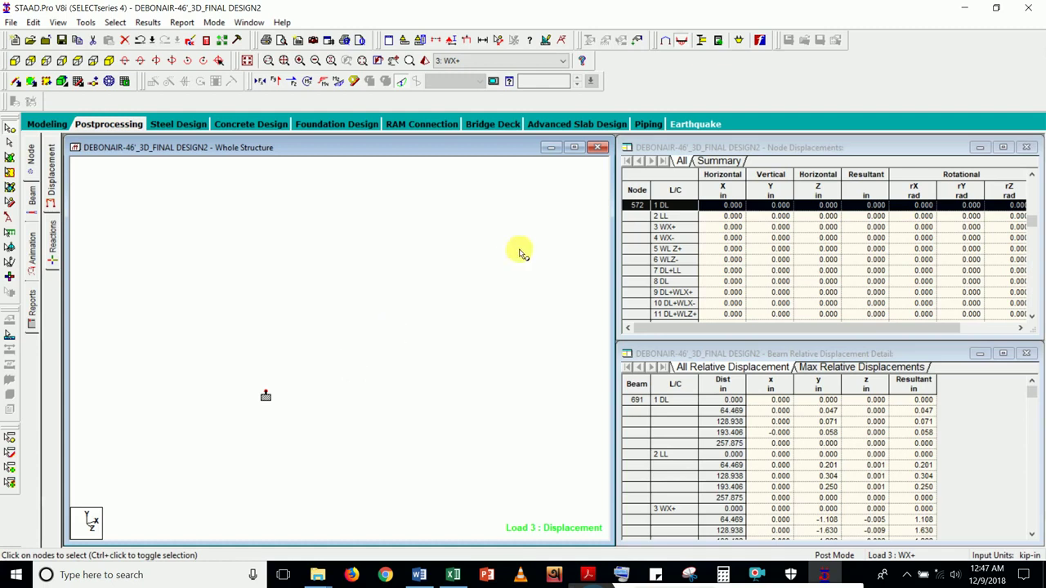
{"action": "left_click", "coordinate": [575, 148]}
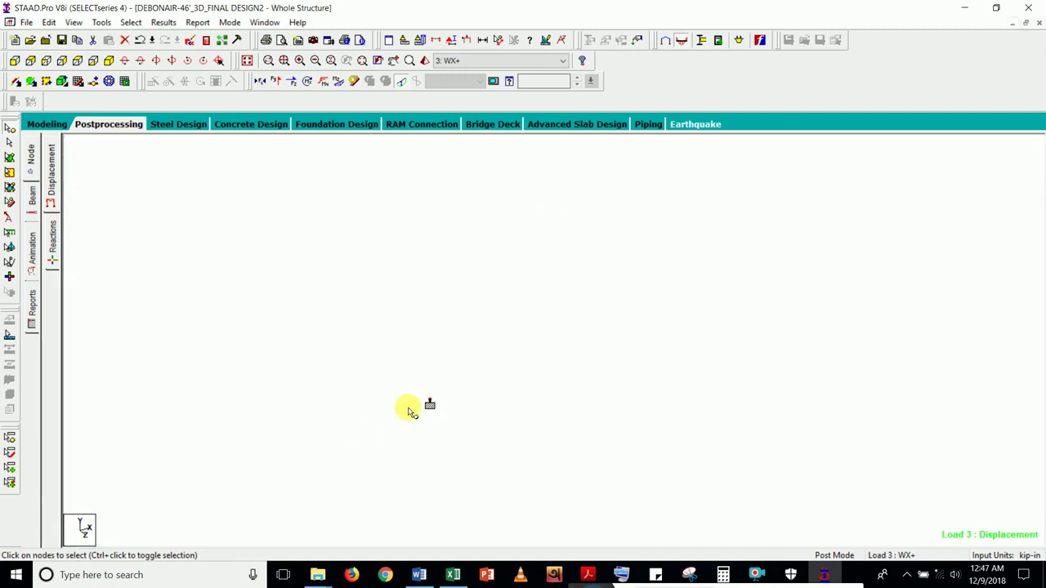
{"action": "middle_click_drag", "start_coordinate": [415, 407], "coordinate": [457, 405]}
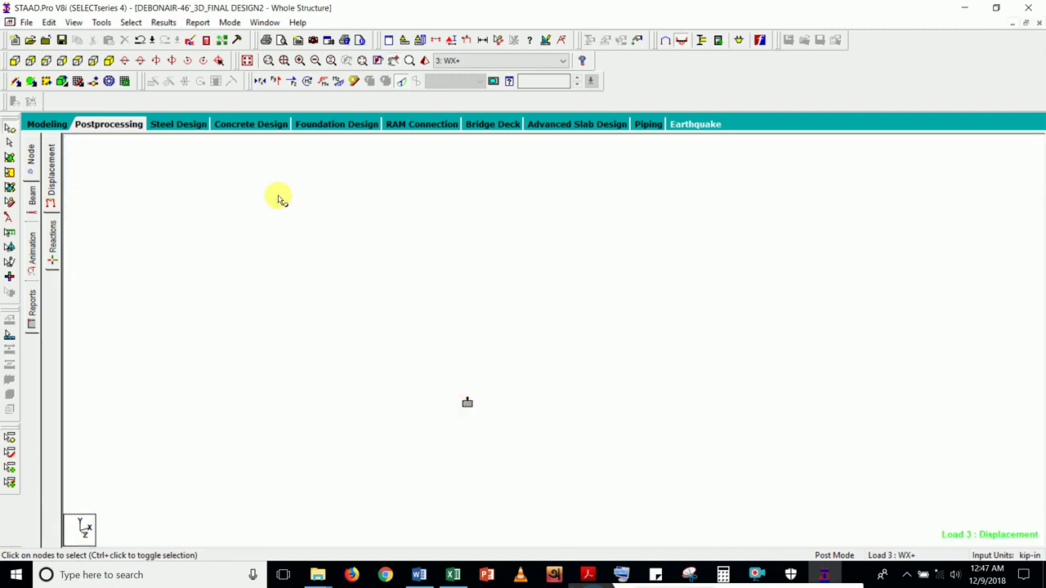
- Annotate the Global Y reaction at the fixed base node and read it for load case 7: DL+LL
{"action": "left_click", "coordinate": [160, 23]}
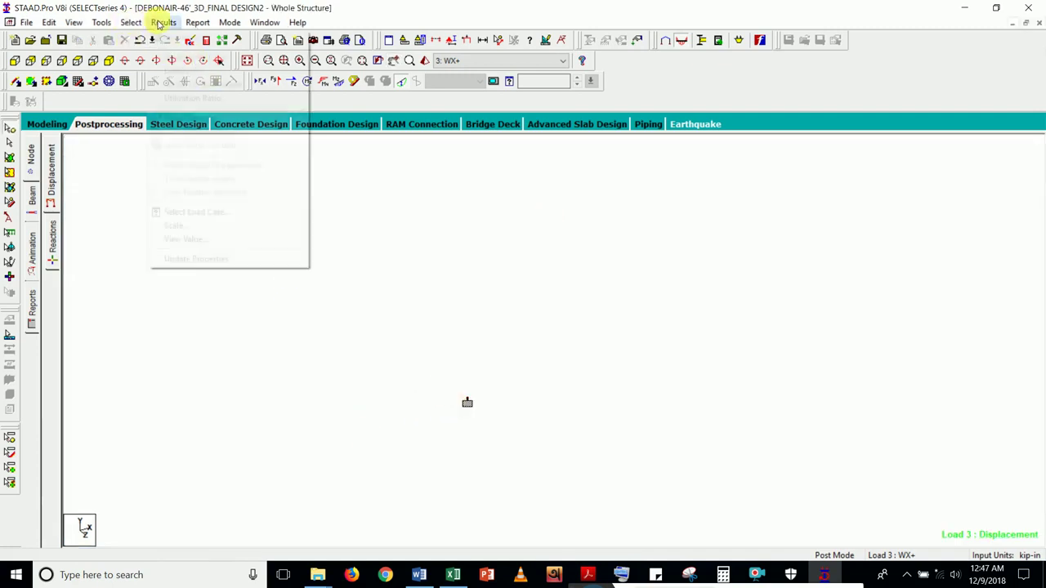
{"action": "left_click", "coordinate": [210, 238]}
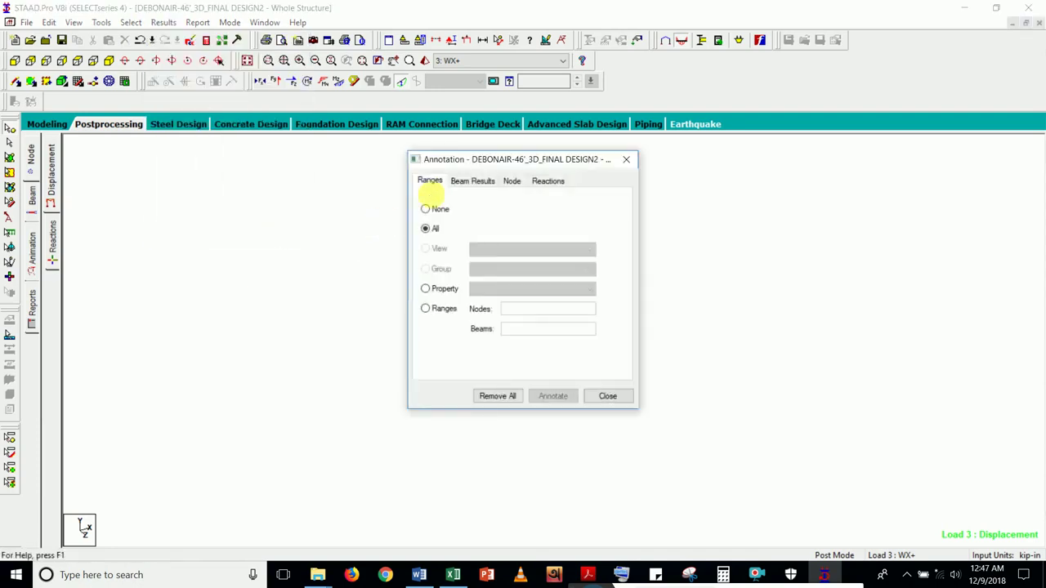
{"action": "left_click", "coordinate": [549, 180]}
{"action": "left_click", "coordinate": [447, 229]}
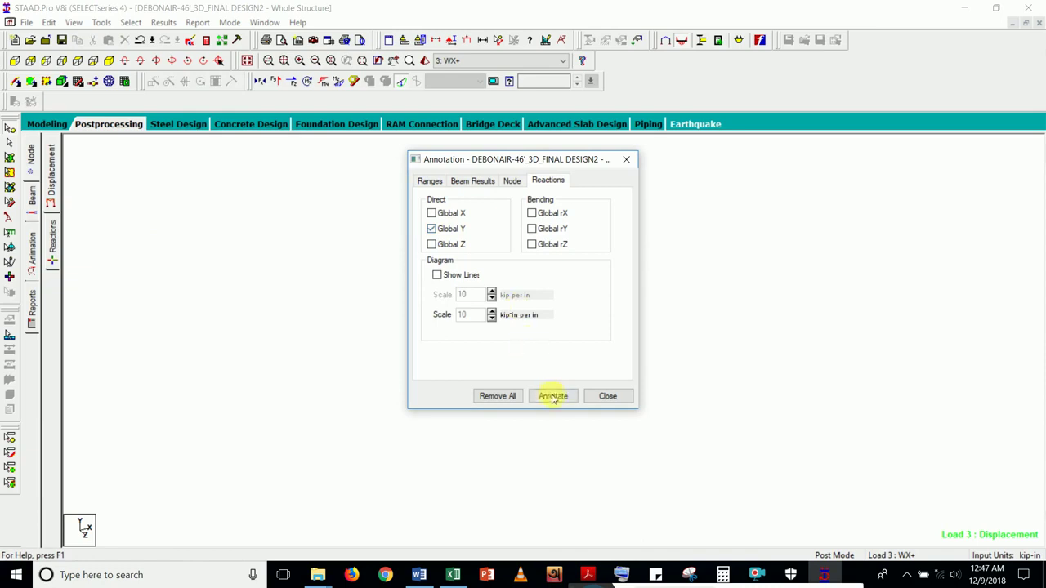
{"action": "left_click", "coordinate": [554, 395]}
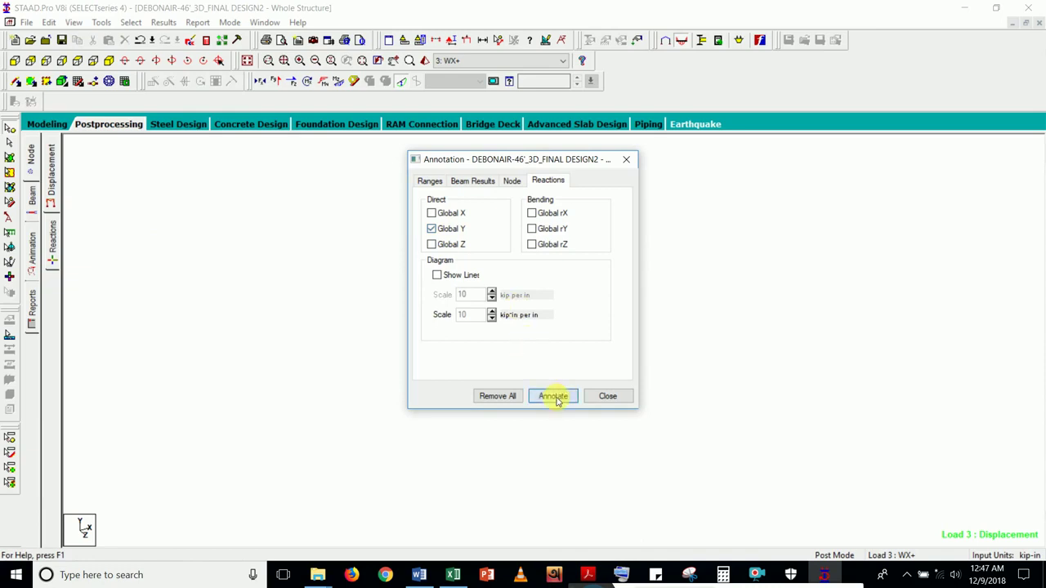
{"action": "left_click", "coordinate": [607, 395]}
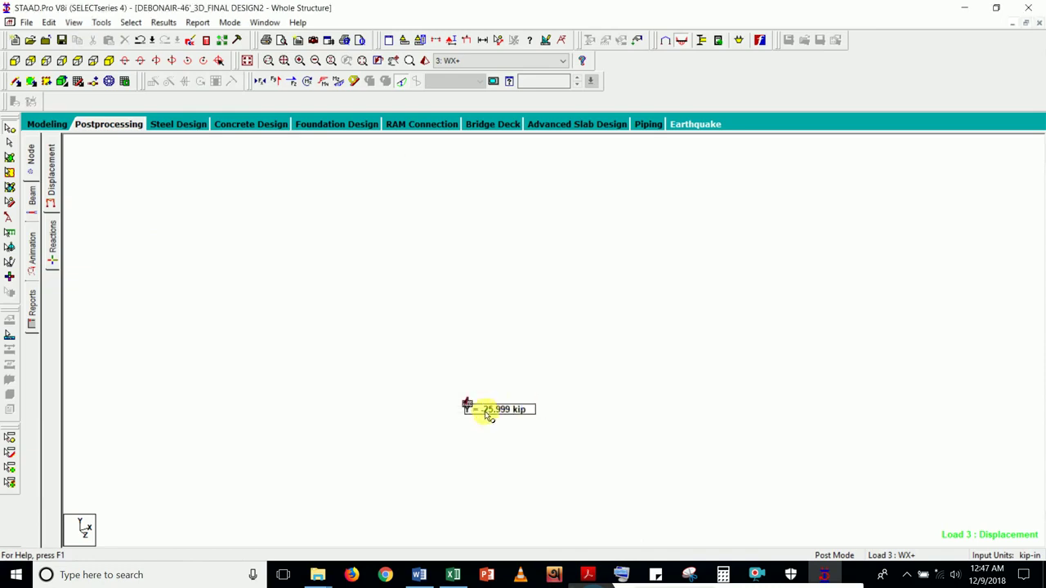
{"action": "left_click", "coordinate": [544, 62]}
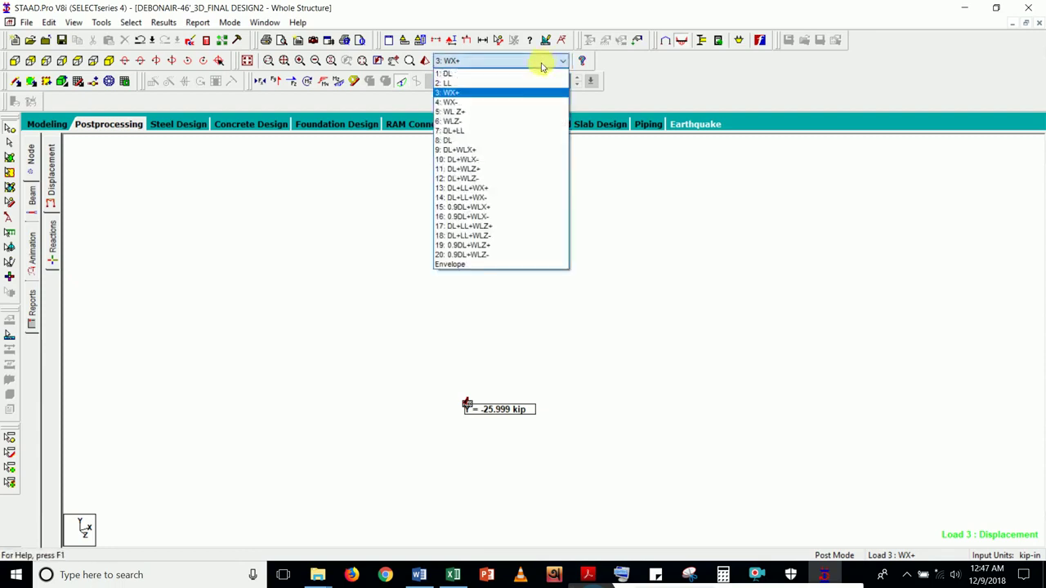
{"action": "left_click", "coordinate": [497, 131]}
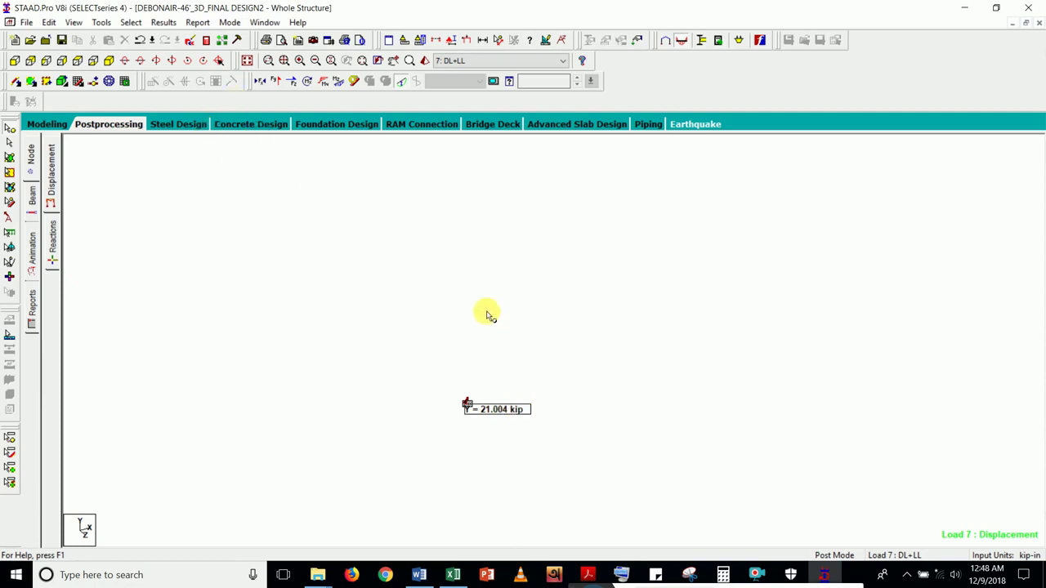
- Try to annotate the maximum bending values in the isolated node view
{"action": "left_click", "coordinate": [164, 23]}
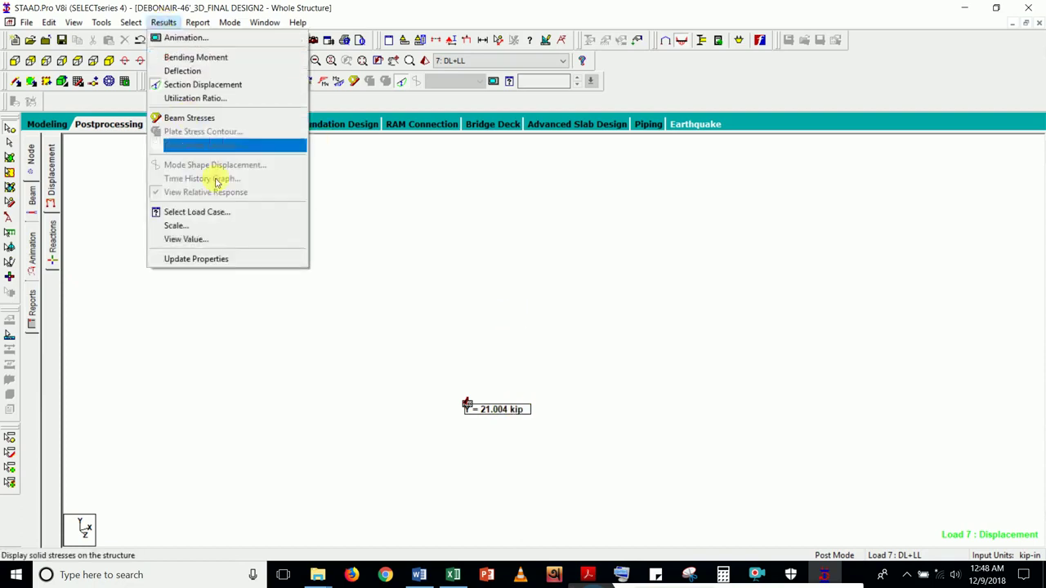
{"action": "left_click", "coordinate": [227, 239]}
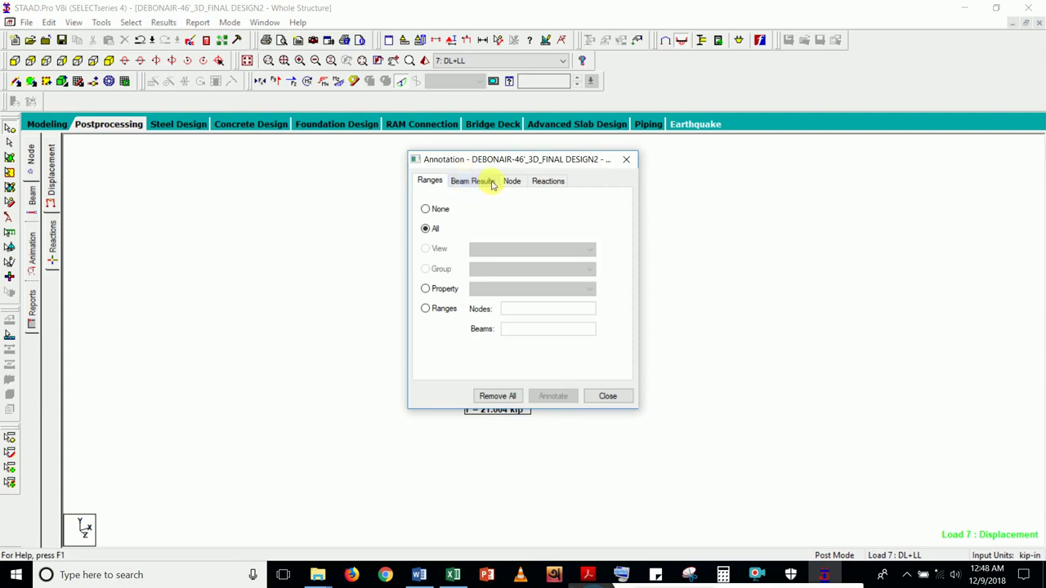
{"action": "left_click", "coordinate": [491, 182]}
{"action": "left_click", "coordinate": [485, 213]}
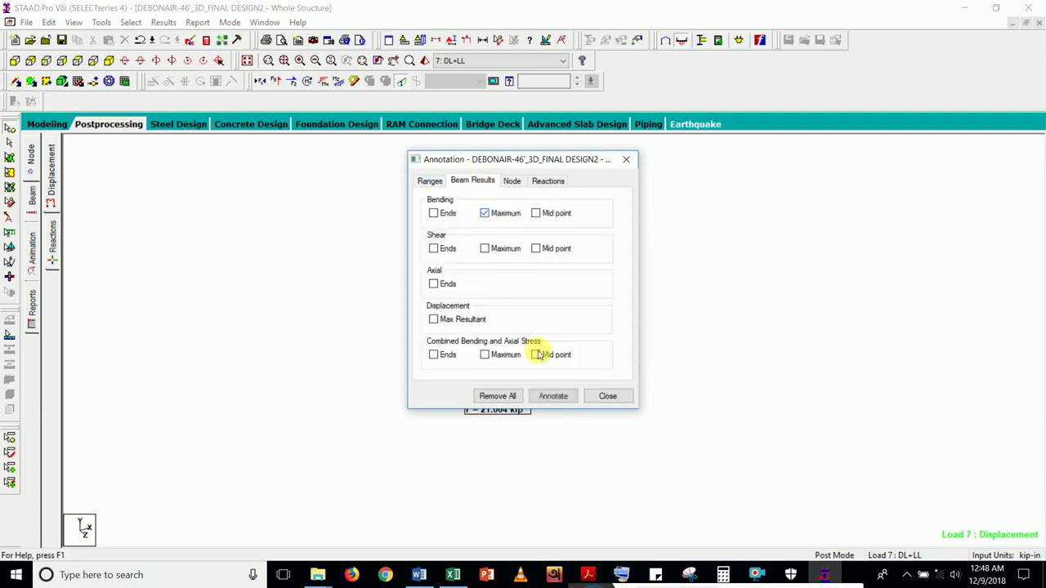
{"action": "left_click", "coordinate": [554, 396]}
{"action": "left_click", "coordinate": [611, 315]}
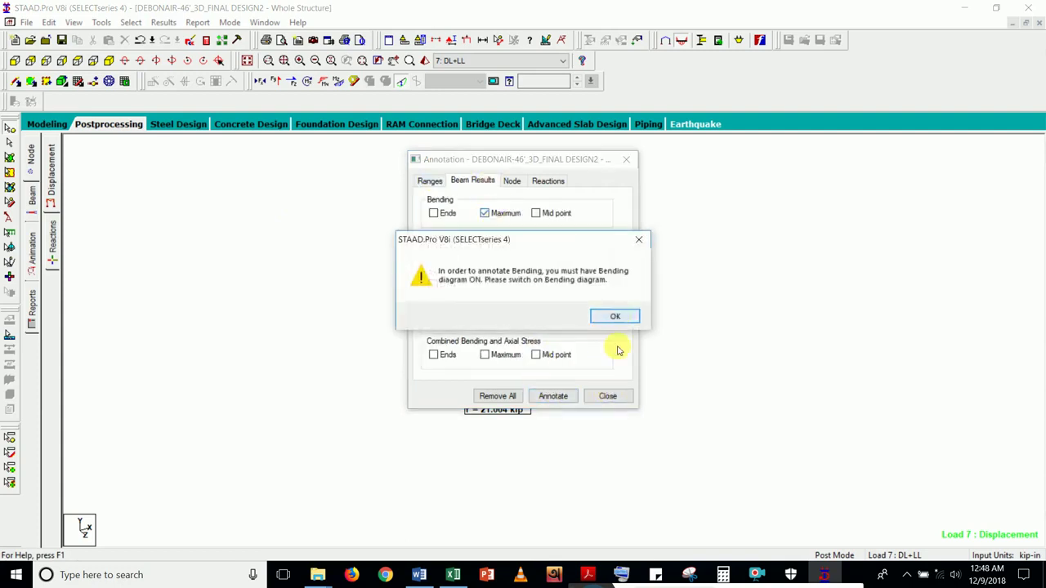
{"action": "left_click", "coordinate": [610, 403]}
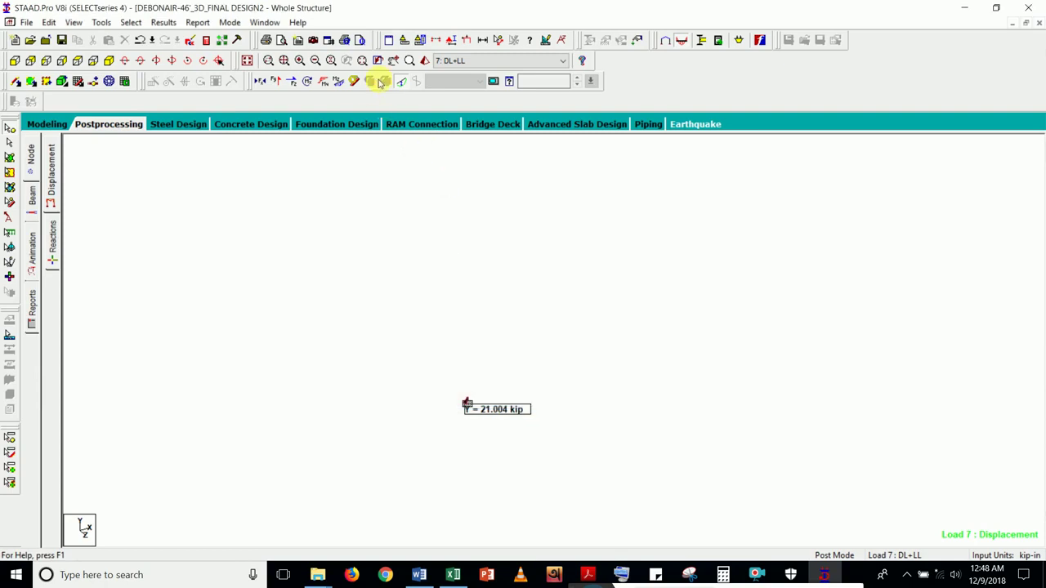
- Turn on the Bending Y diagram and isolate the column member standing on the fixed base from the whole structure
{"action": "left_click", "coordinate": [323, 80]}
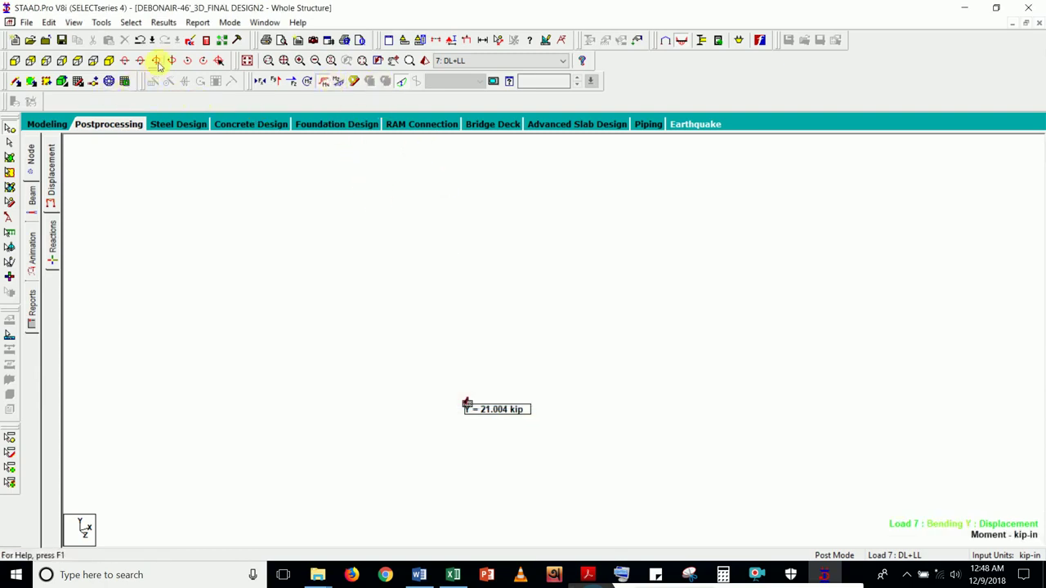
{"action": "left_click", "coordinate": [268, 61]}
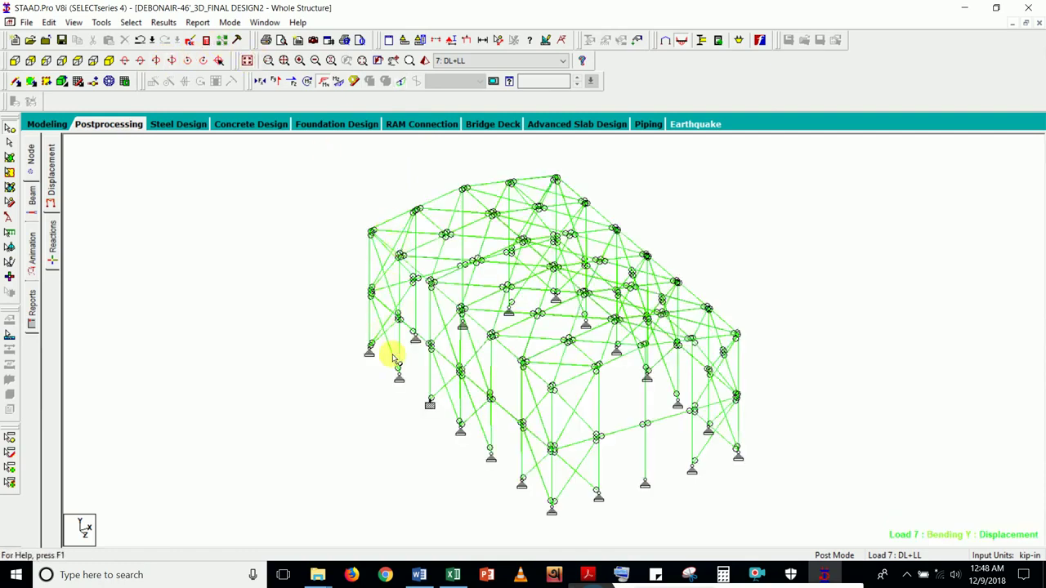
{"action": "left_click", "coordinate": [9, 144]}
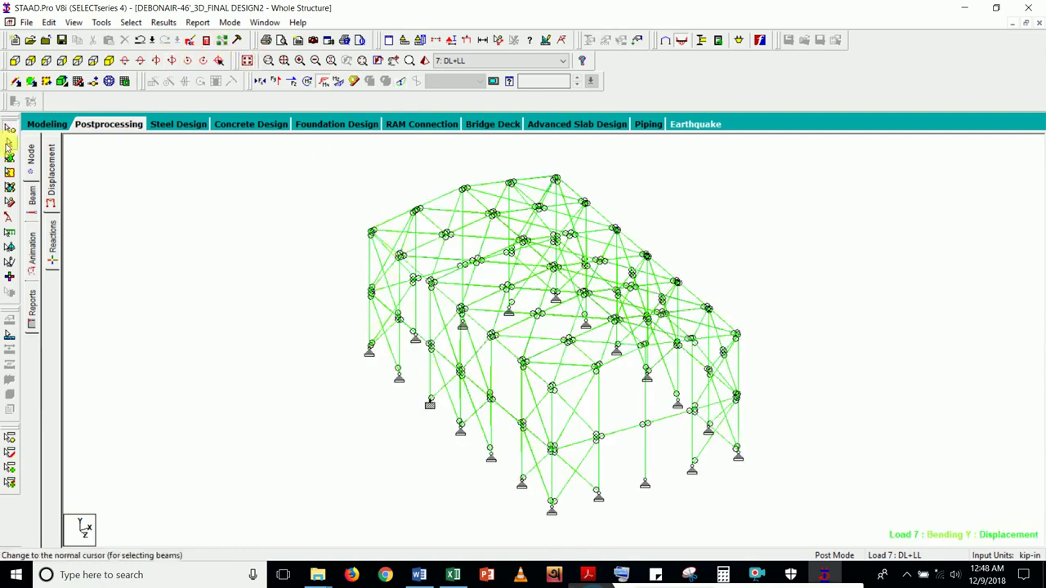
{"action": "left_click", "coordinate": [430, 377]}
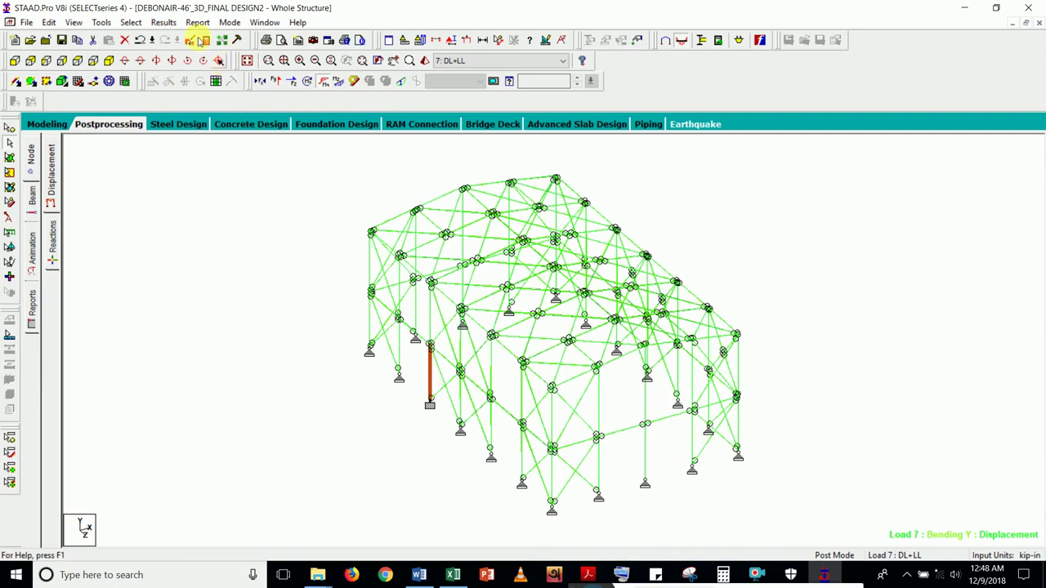
{"action": "left_click", "coordinate": [74, 22]}
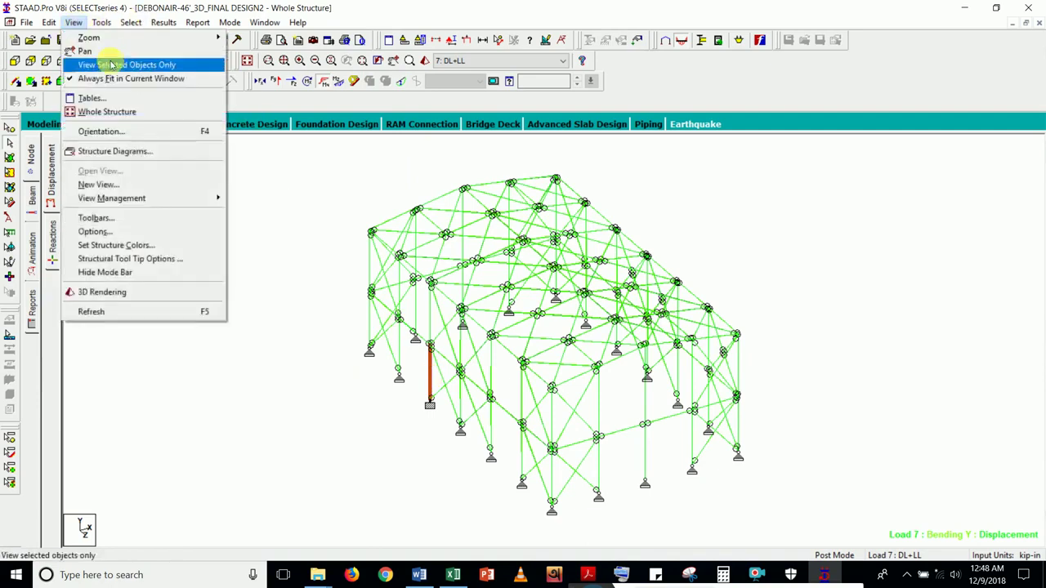
{"action": "left_click", "coordinate": [106, 65]}
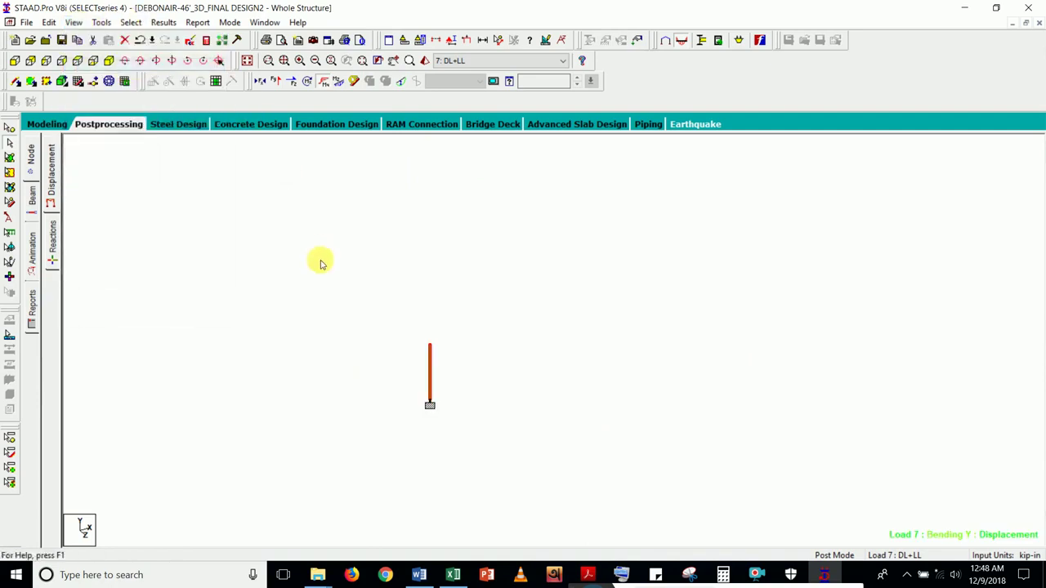
- Annotate the maximum bending values on the isolated column
{"action": "left_click", "coordinate": [163, 22]}
{"action": "left_click", "coordinate": [264, 239]}
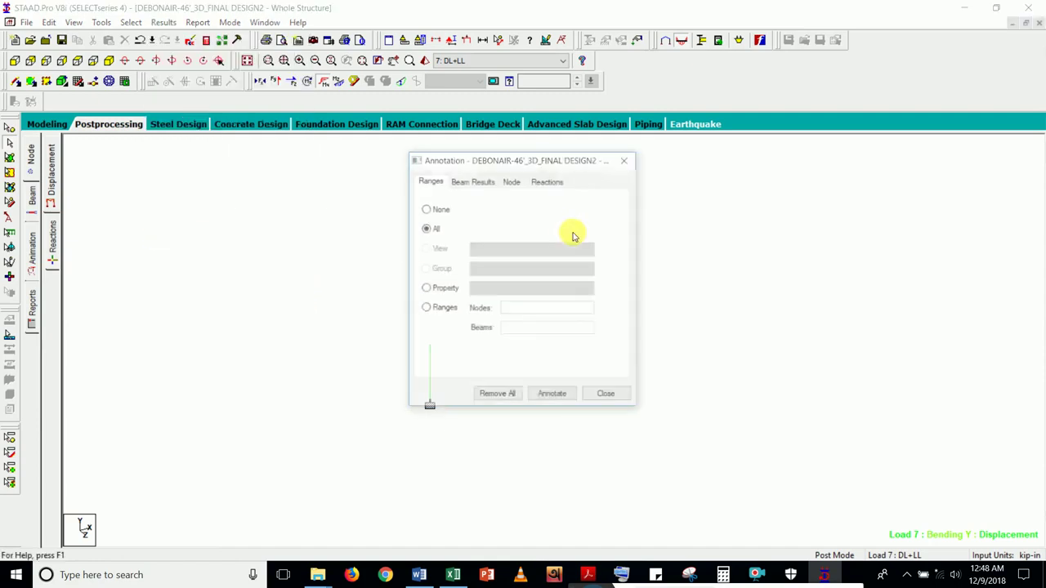
{"action": "left_click", "coordinate": [479, 181]}
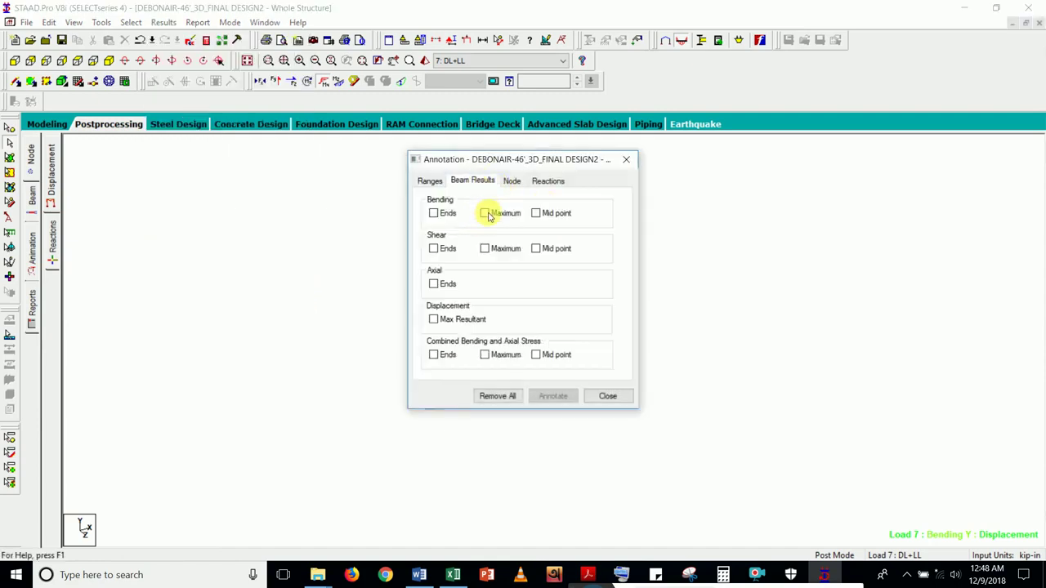
{"action": "left_click", "coordinate": [486, 213]}
{"action": "left_click", "coordinate": [553, 398]}
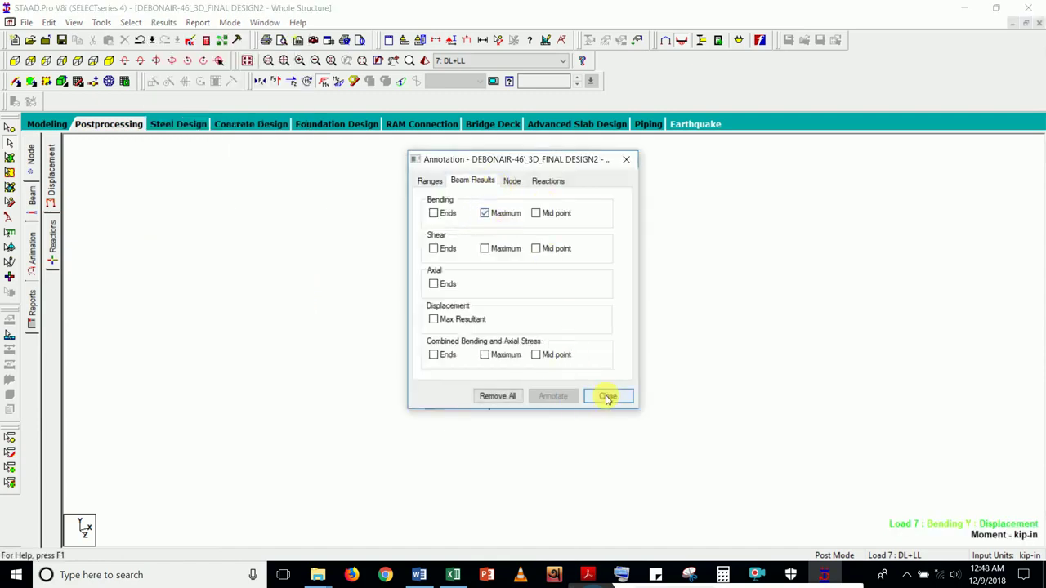
{"action": "left_click", "coordinate": [607, 395]}
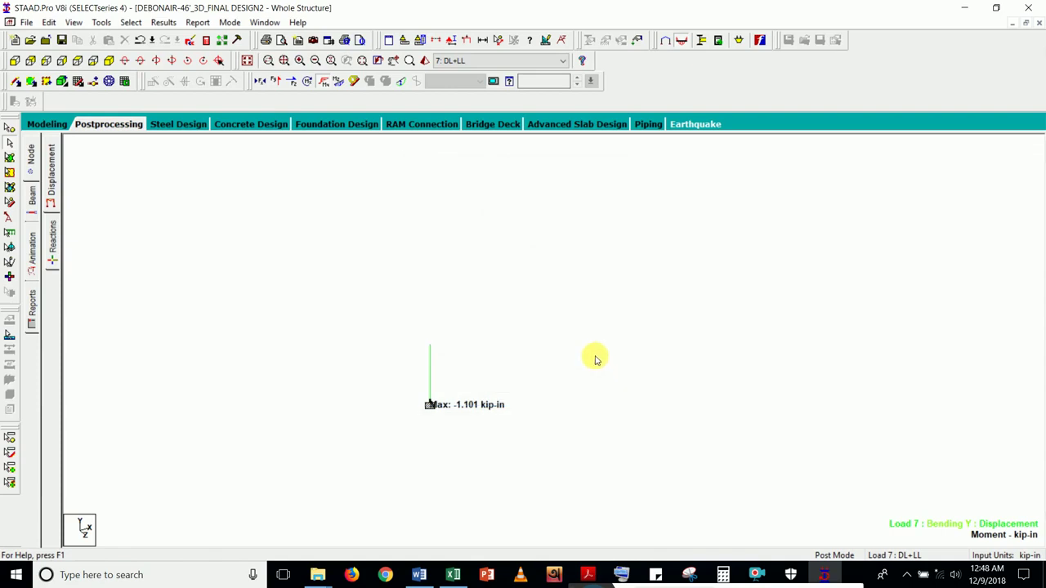
- Compare the column's maximum Bending Y for the Envelope and load cases 18: DL+LL+WLZ-, 19: 0.9DL+WLZ+ and 20: 0.9DL+WLZ-
{"action": "left_click", "coordinate": [532, 61]}
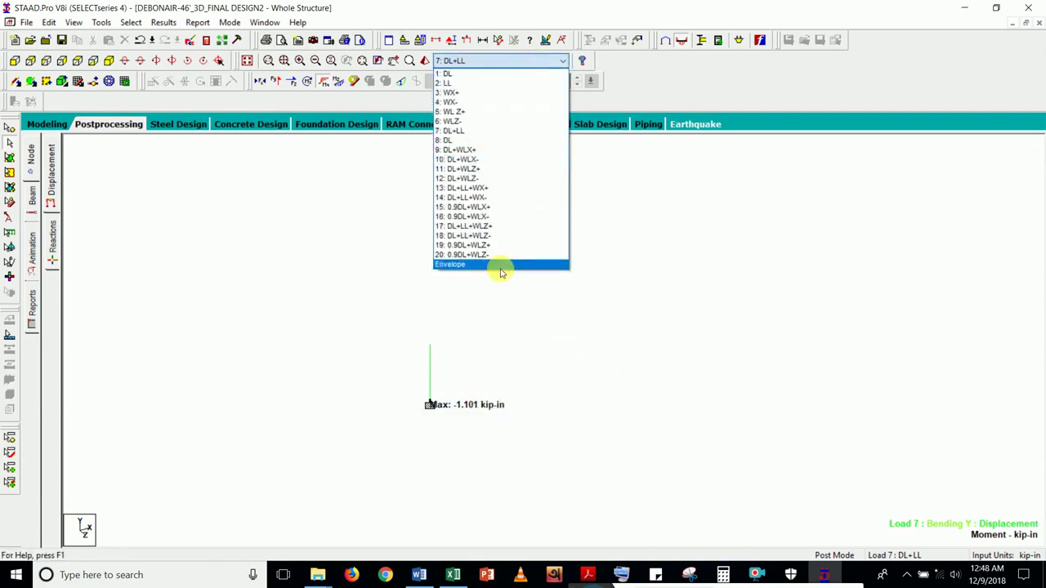
{"action": "left_click", "coordinate": [501, 265]}
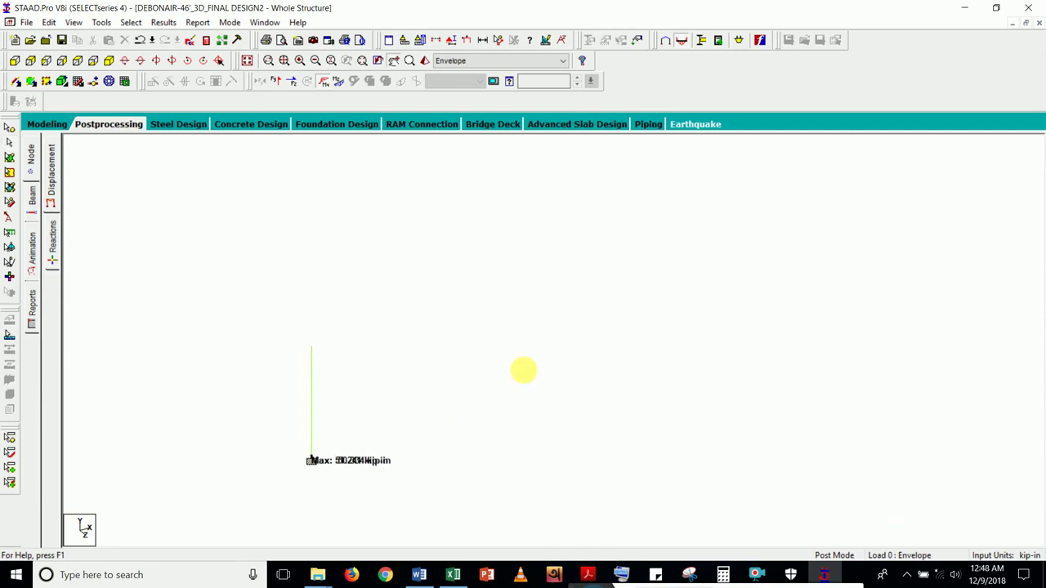
{"action": "middle_click_drag", "start_coordinate": [523, 370], "coordinate": [502, 469]}
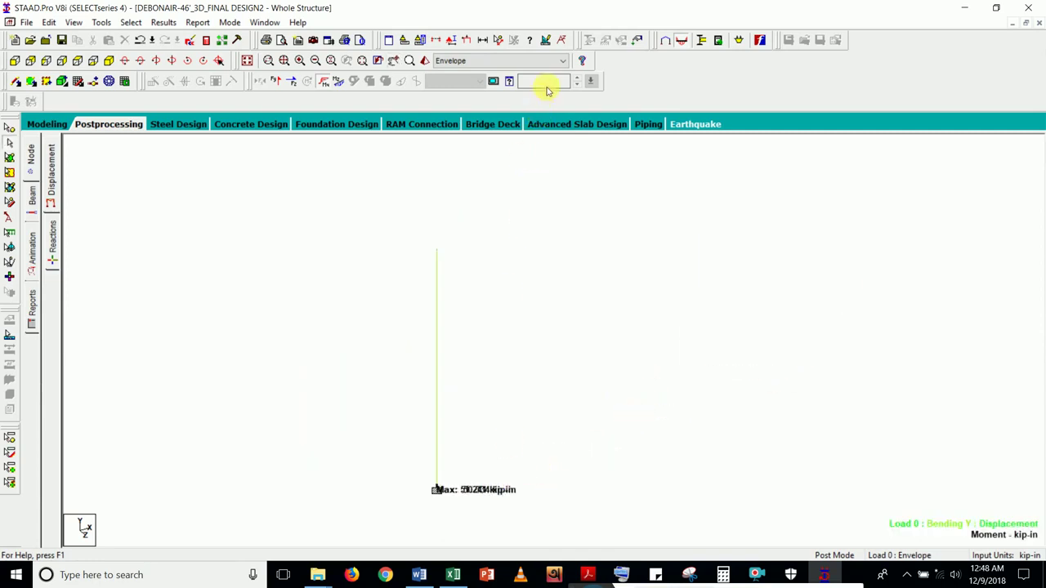
{"action": "scroll", "coordinate": [544, 70], "scroll_direction": "up", "scroll_amount": 1}
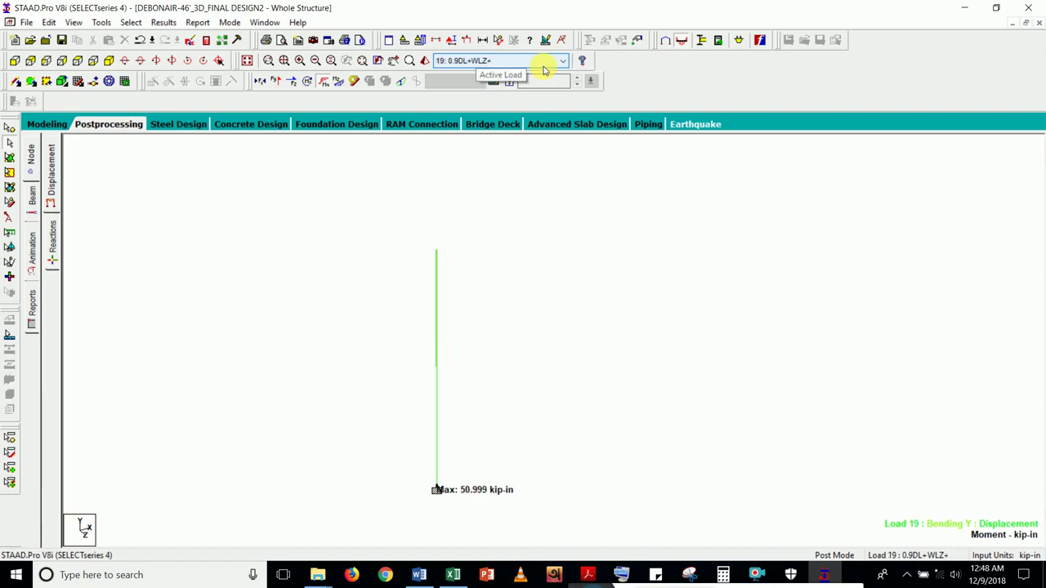
{"action": "scroll", "coordinate": [544, 69], "scroll_direction": "up", "scroll_amount": 4}
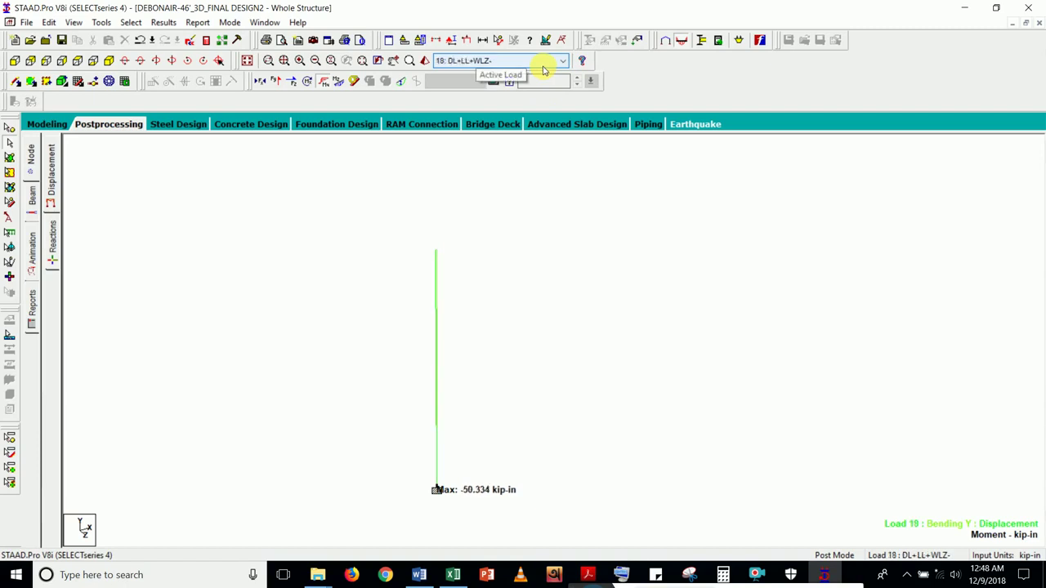
{"action": "scroll", "coordinate": [543, 70], "scroll_direction": "down", "scroll_amount": 5}
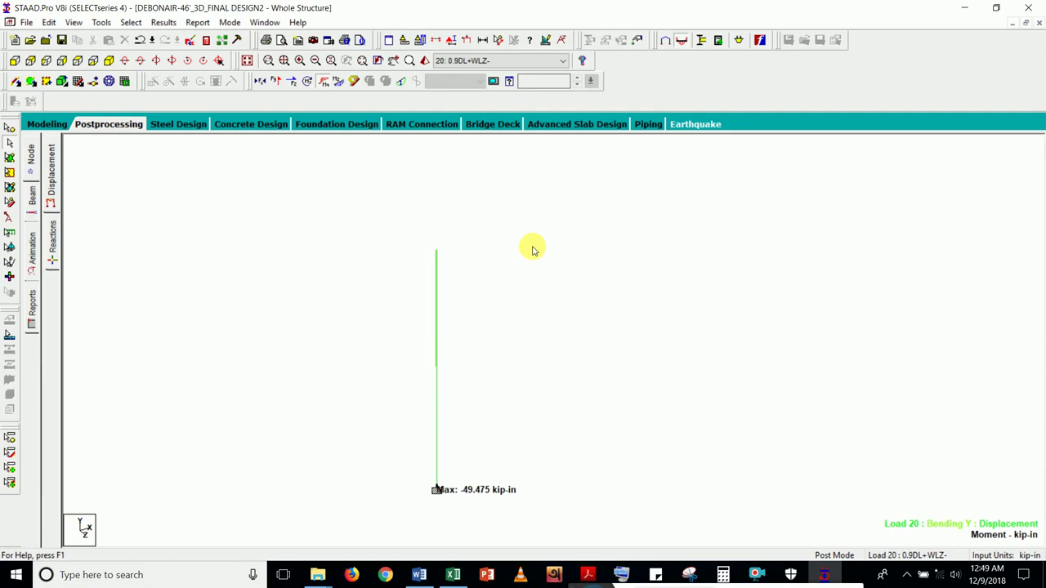
- Switch to the Excel steel design workbook and examine the bolt diameter and required bolts table on the Anchor Bolt sheet
{"action": "left_click", "coordinate": [452, 575]}
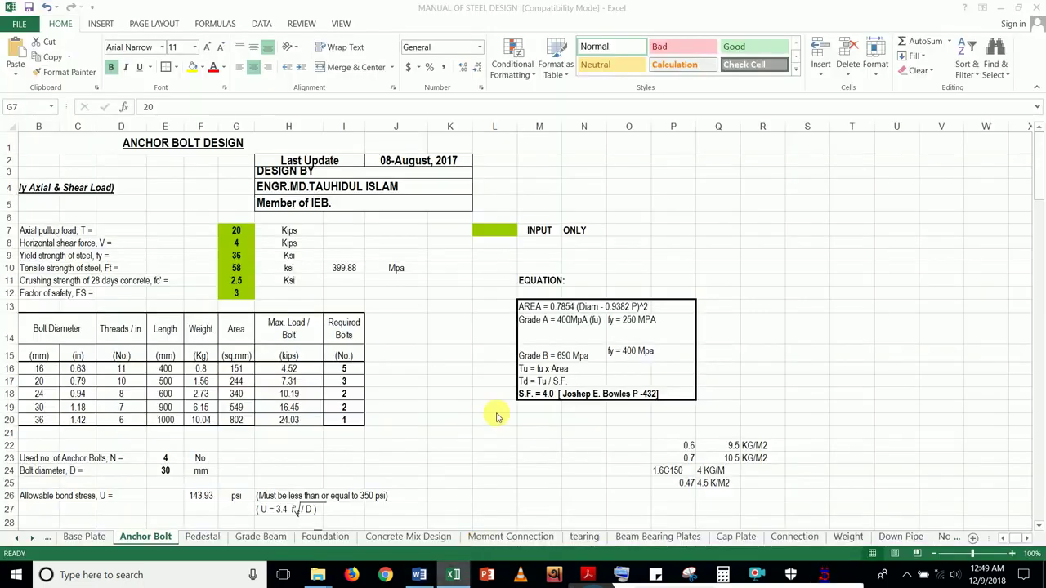
{"action": "scroll", "coordinate": [476, 425], "scroll_direction": "down", "scroll_amount": 1}
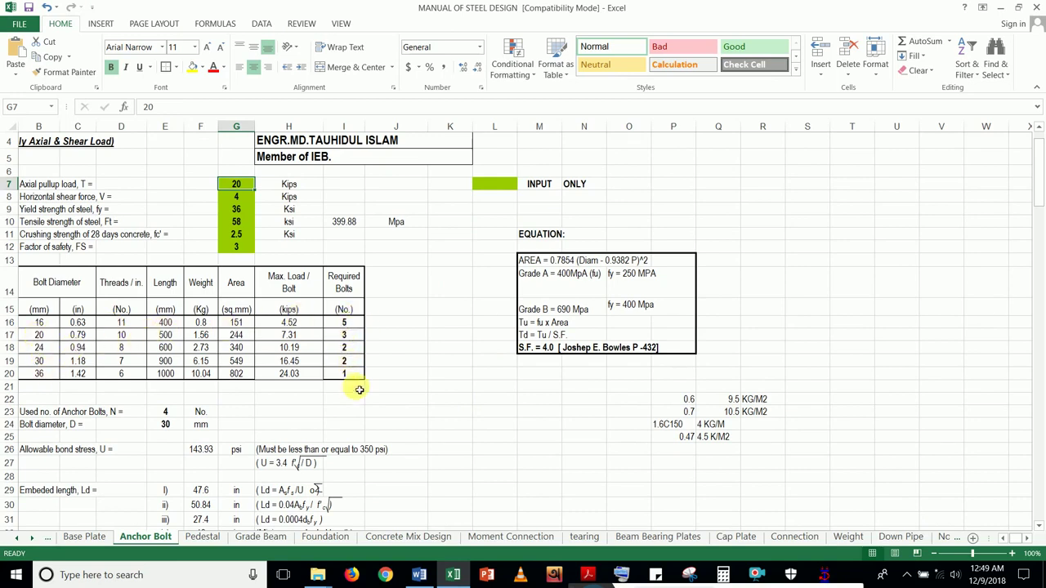
{"action": "scroll", "coordinate": [360, 351], "scroll_direction": "down", "scroll_amount": 1}
{"action": "left_click", "coordinate": [362, 278]}
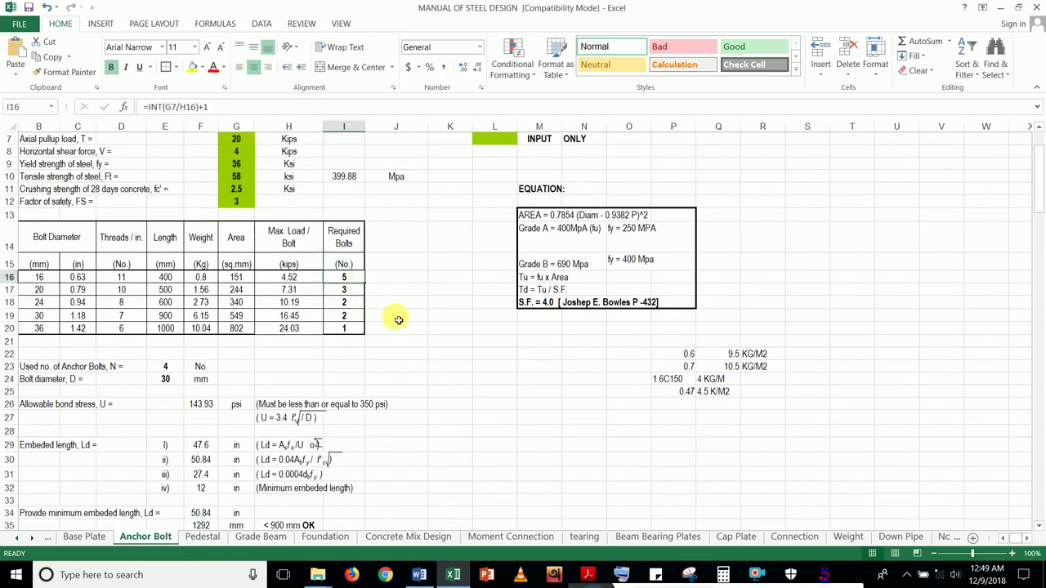
{"action": "left_click", "coordinate": [424, 347]}
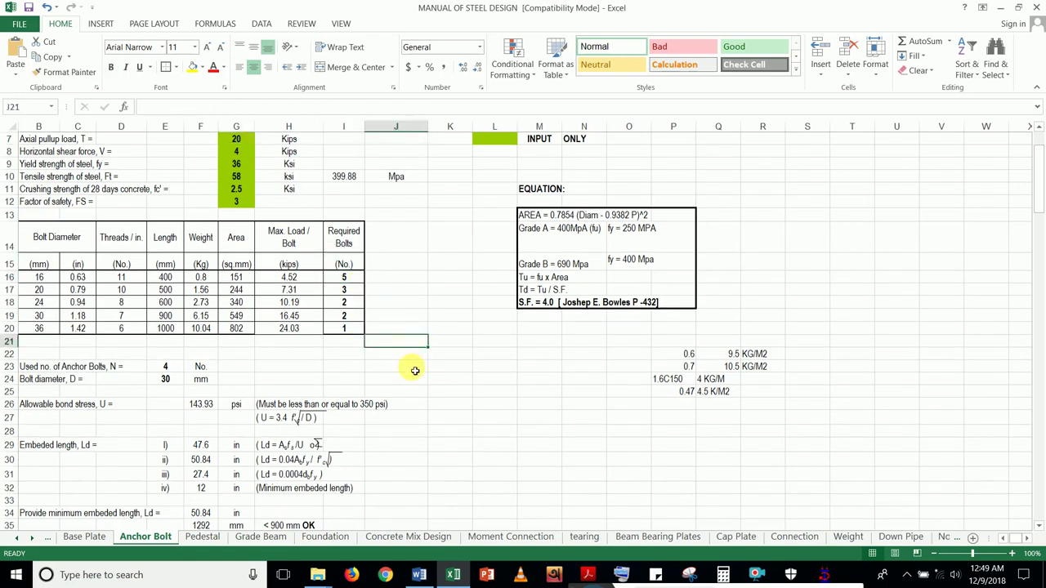
{"action": "scroll", "coordinate": [369, 365], "scroll_direction": "up", "scroll_amount": 1}
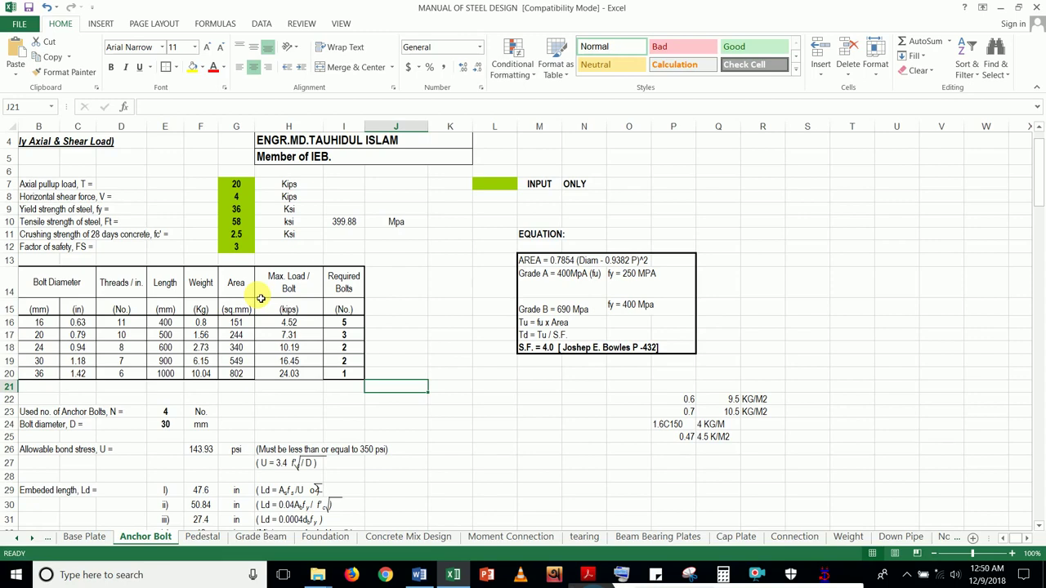
{"action": "left_click", "coordinate": [417, 265]}
{"action": "left_click", "coordinate": [440, 282]}
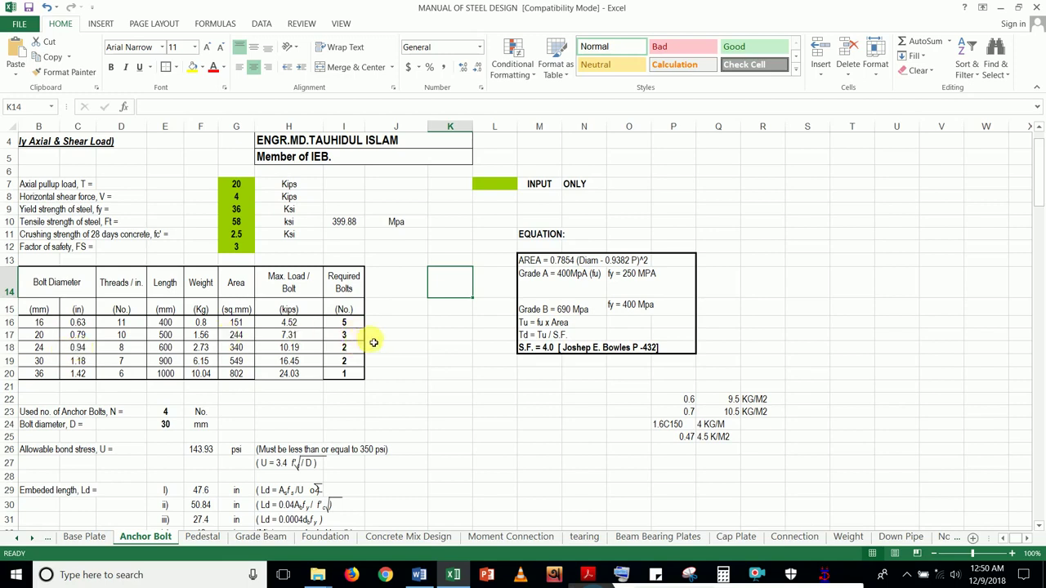
- Set the axial pullup load T in cell G7 of the Anchor Bolt sheet to 60 kips
{"action": "left_click", "coordinate": [236, 186]}
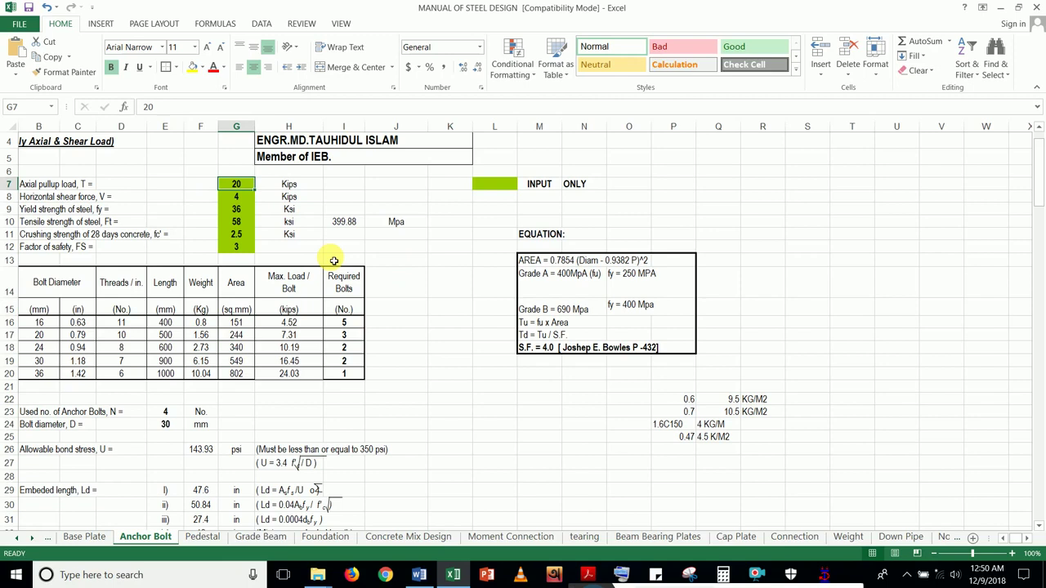
{"action": "type", "text": "60"}
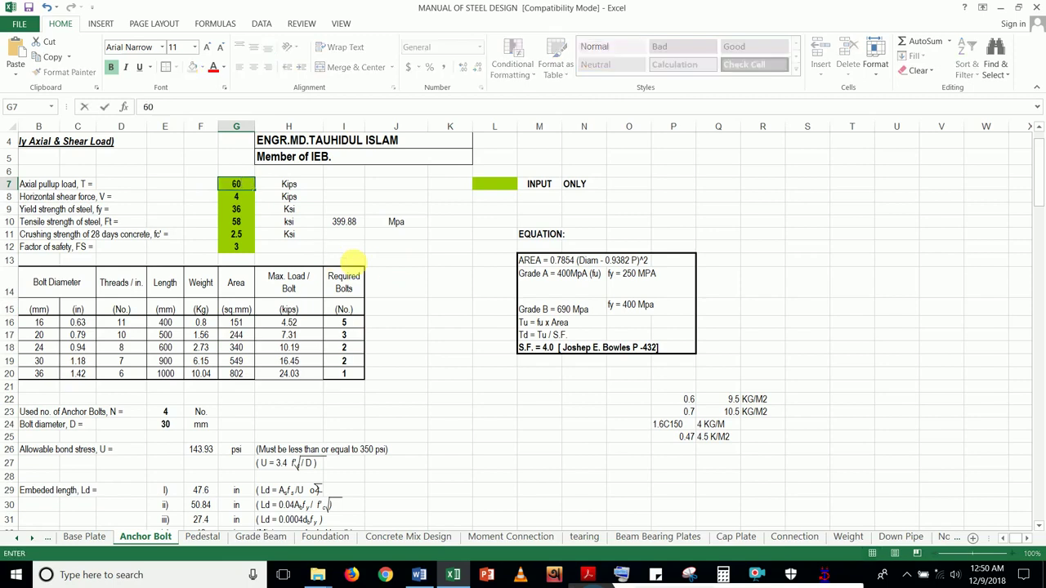
{"action": "key", "text": "Return"}
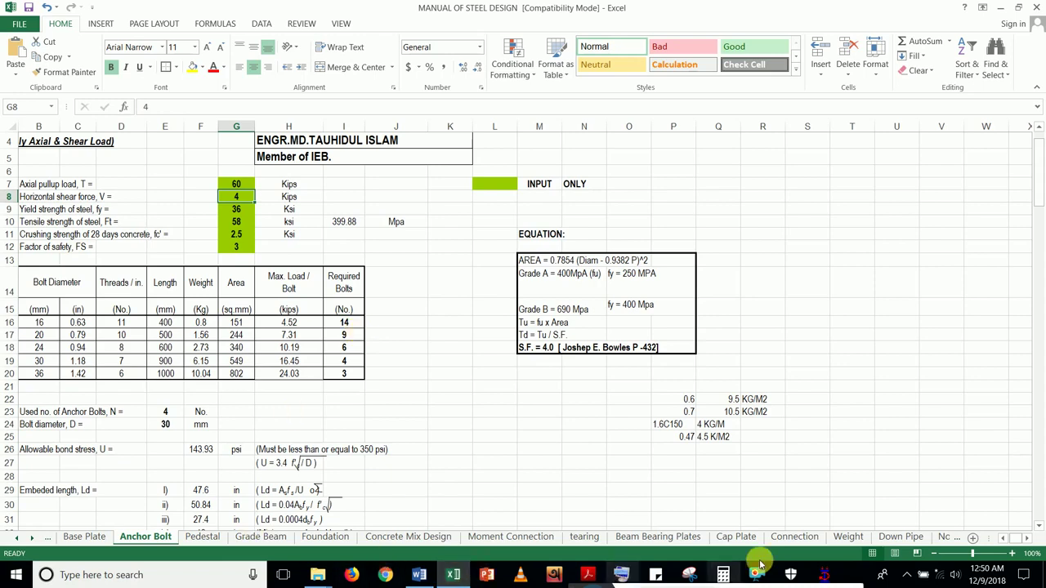
- Switch to STAAD.Pro, turn off the column's Bending Y diagram and request annotation of its maximum shear values
{"action": "left_click", "coordinate": [821, 575]}
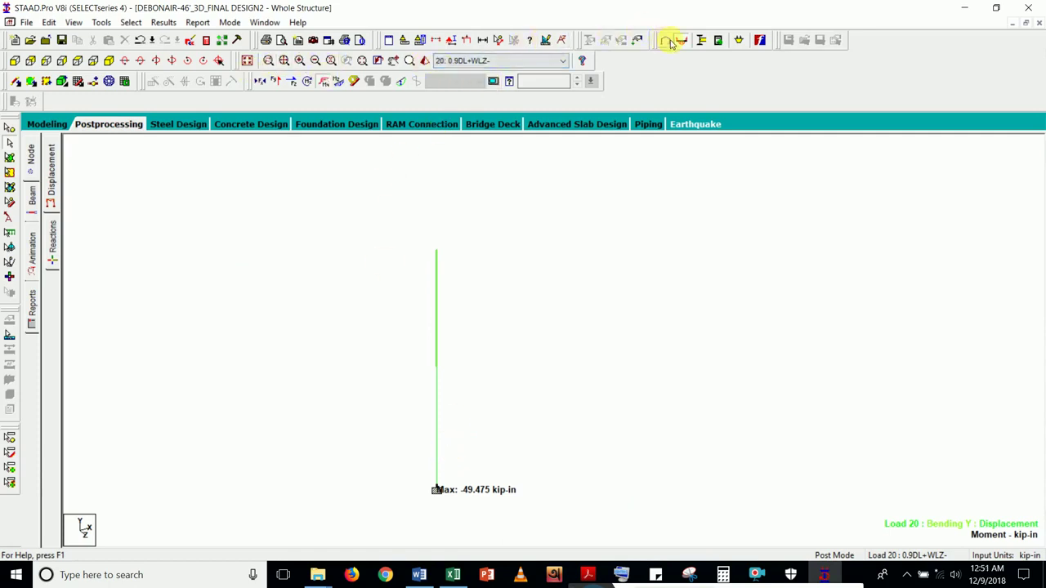
{"action": "left_click", "coordinate": [325, 81]}
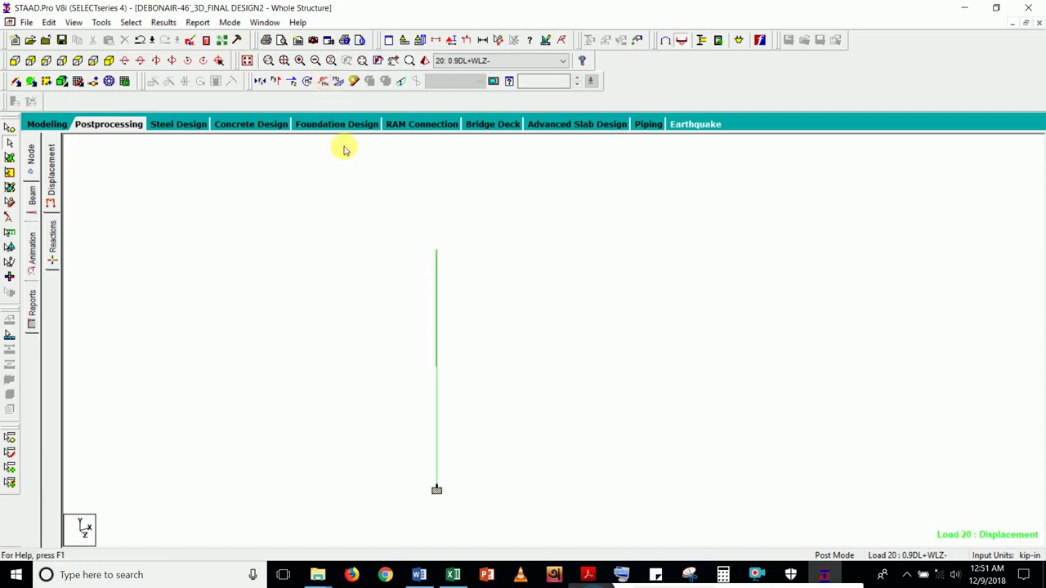
{"action": "left_click", "coordinate": [162, 22]}
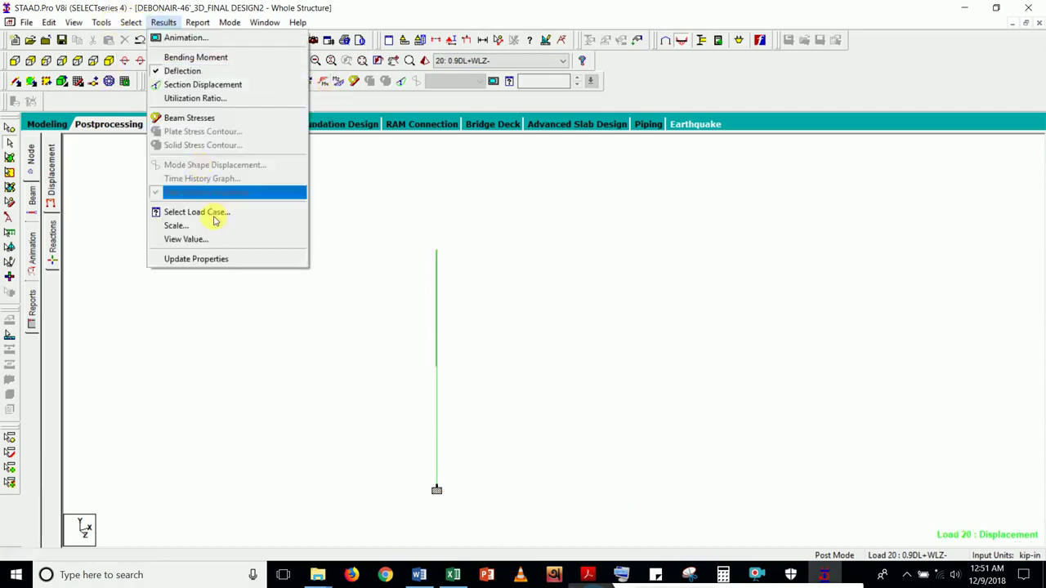
{"action": "left_click", "coordinate": [196, 239]}
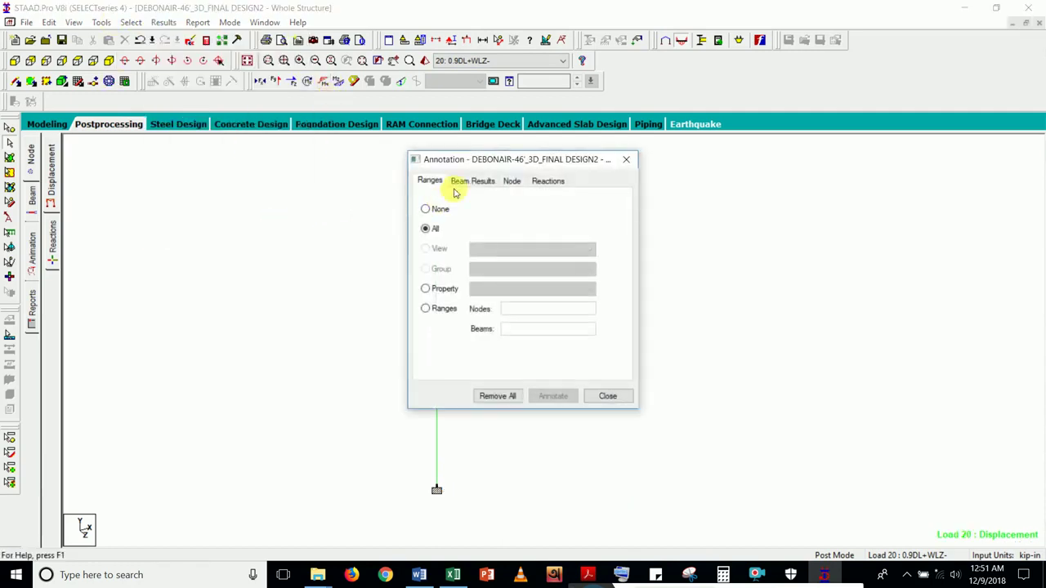
{"action": "left_click", "coordinate": [471, 180]}
{"action": "left_click", "coordinate": [485, 248]}
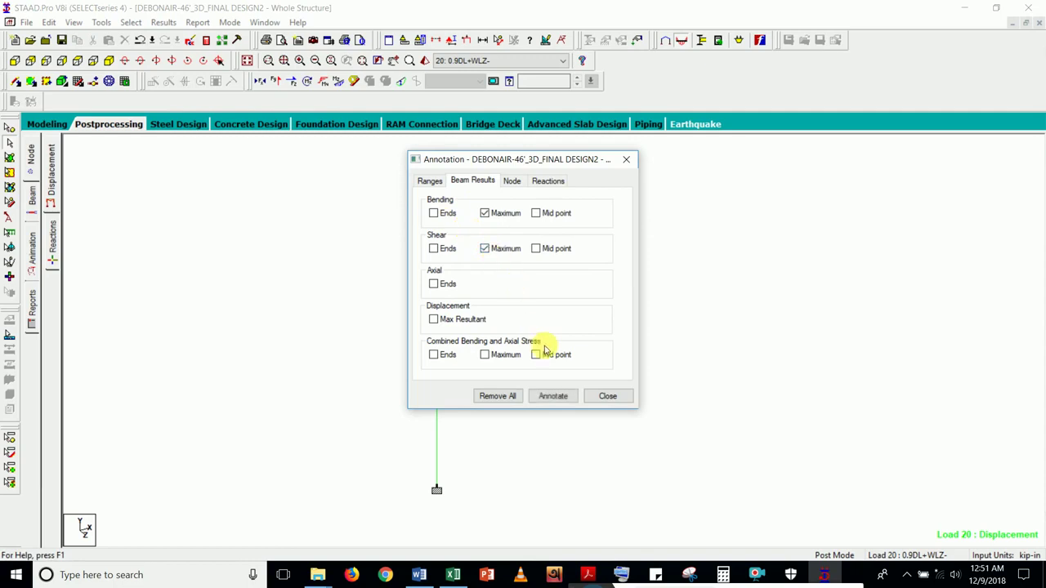
{"action": "left_click", "coordinate": [552, 396]}
{"action": "left_click", "coordinate": [614, 318]}
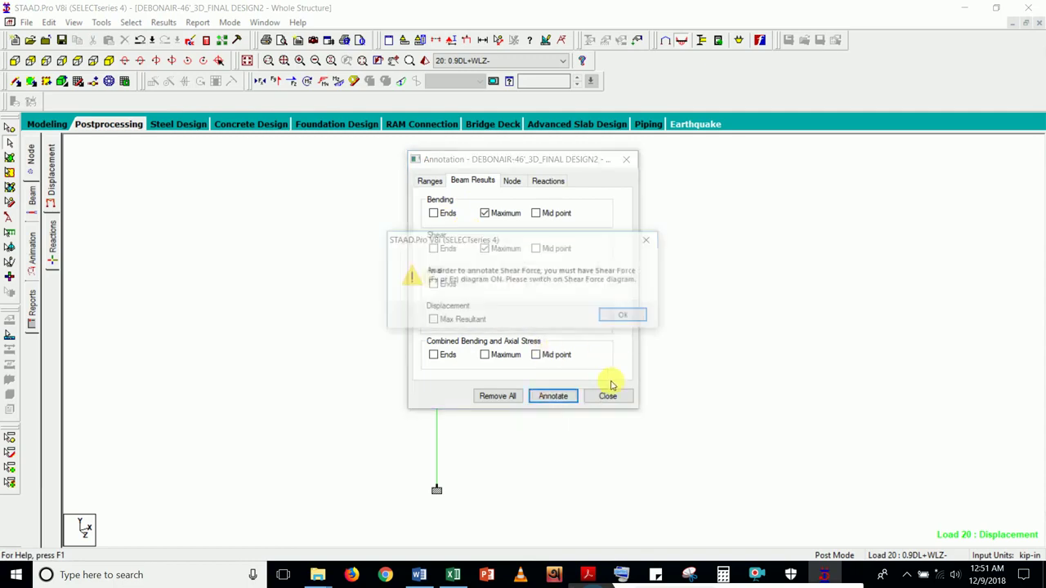
{"action": "left_click", "coordinate": [626, 318]}
{"action": "left_click", "coordinate": [609, 395]}
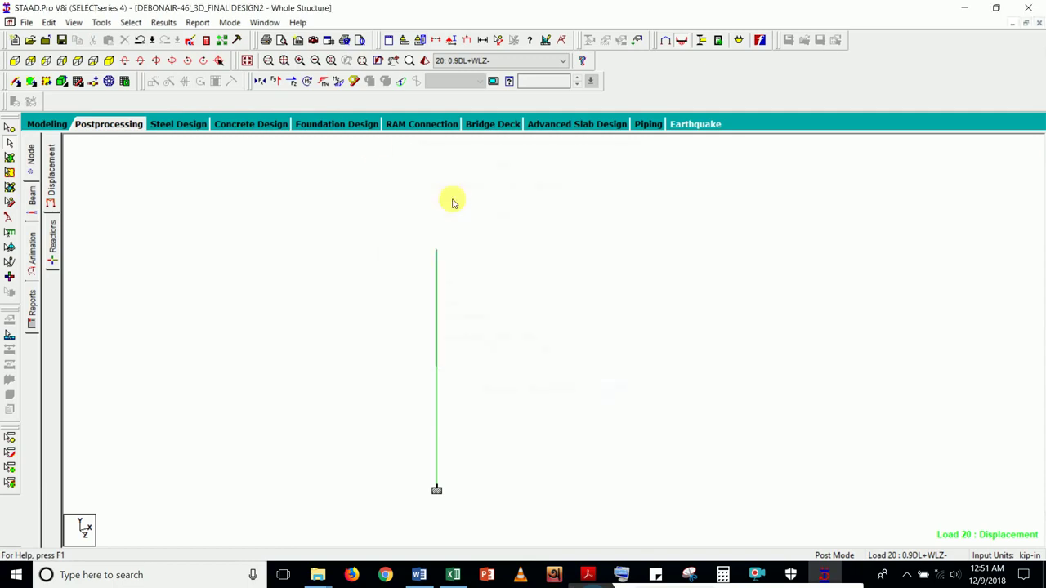
- Display the column's Shear Z diagram and check its maximum for load cases from 6: WLZ- to 10: DL+WLX-
{"action": "left_click", "coordinate": [297, 82]}
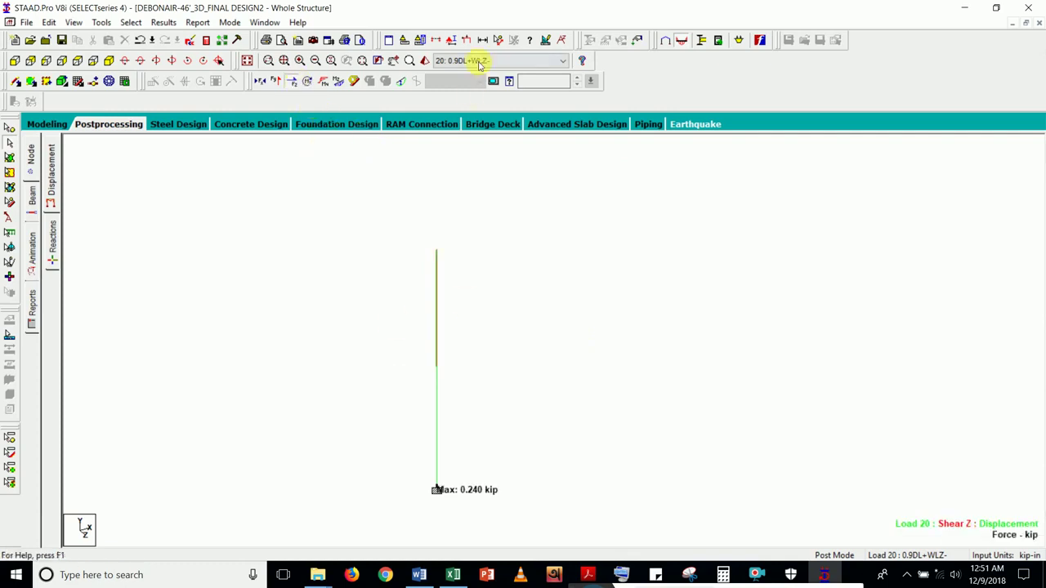
{"action": "left_click", "coordinate": [490, 64]}
{"action": "left_click", "coordinate": [481, 122]}
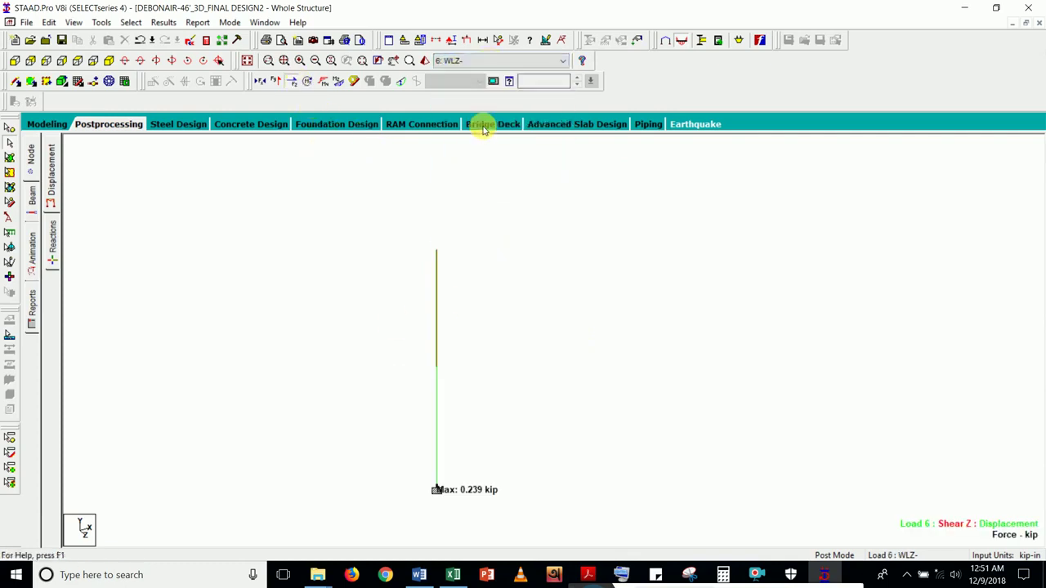
{"action": "scroll", "coordinate": [512, 62], "scroll_direction": "down", "scroll_amount": 7}
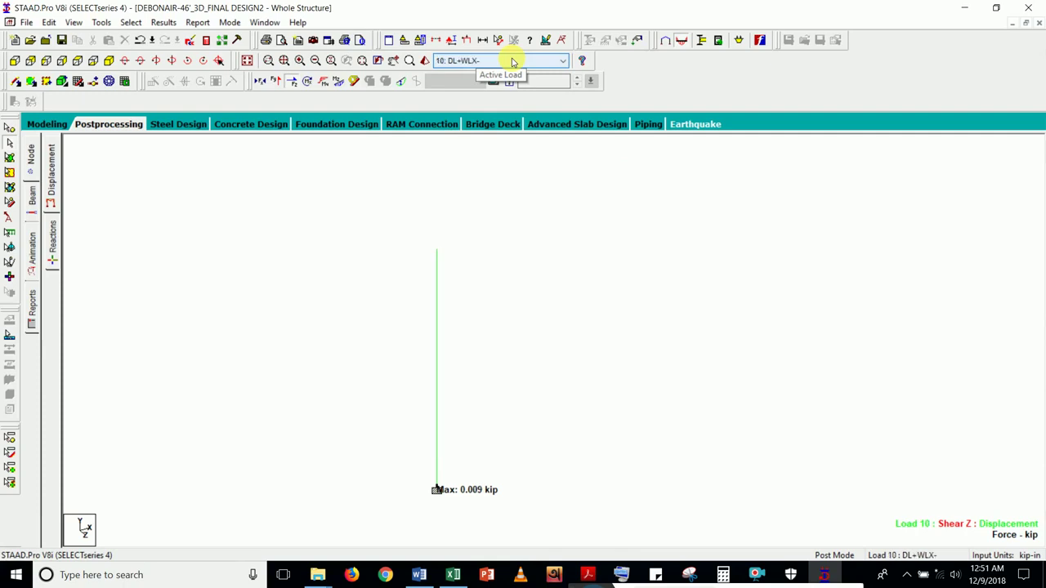
- Check the column's maximum Shear Z values for load cases 11: DL+WLZ+ and 2: LL
{"action": "scroll", "coordinate": [512, 62], "scroll_direction": "up", "scroll_amount": 3}
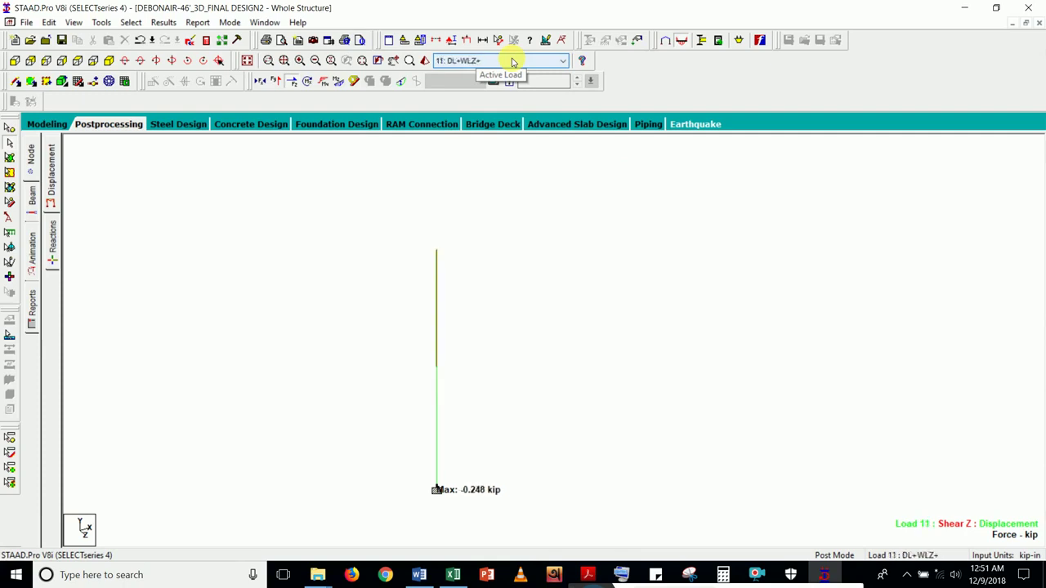
{"action": "scroll", "coordinate": [512, 62], "scroll_direction": "up", "scroll_amount": 8}
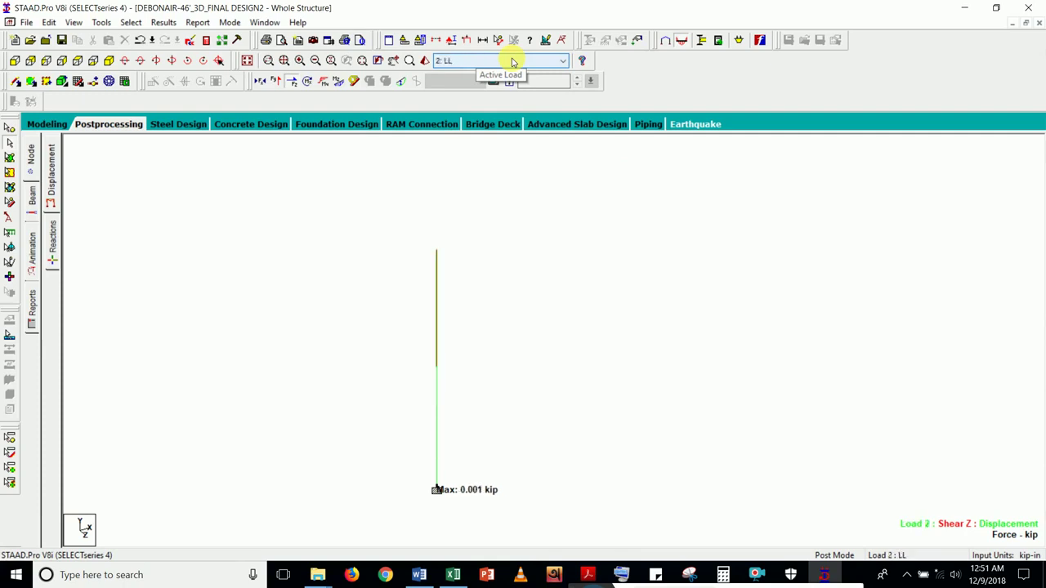
{"action": "left_click", "coordinate": [497, 82]}
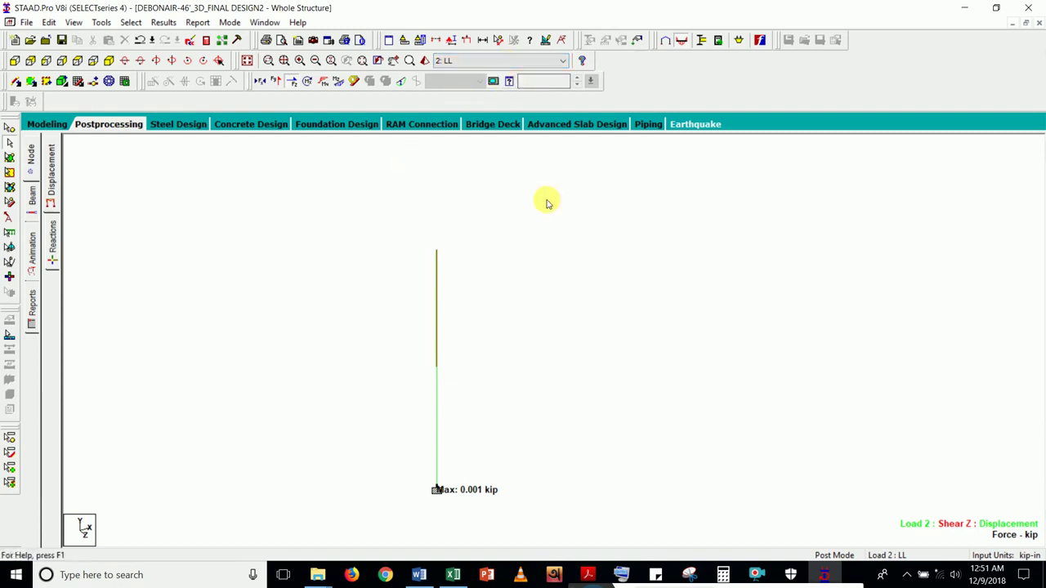
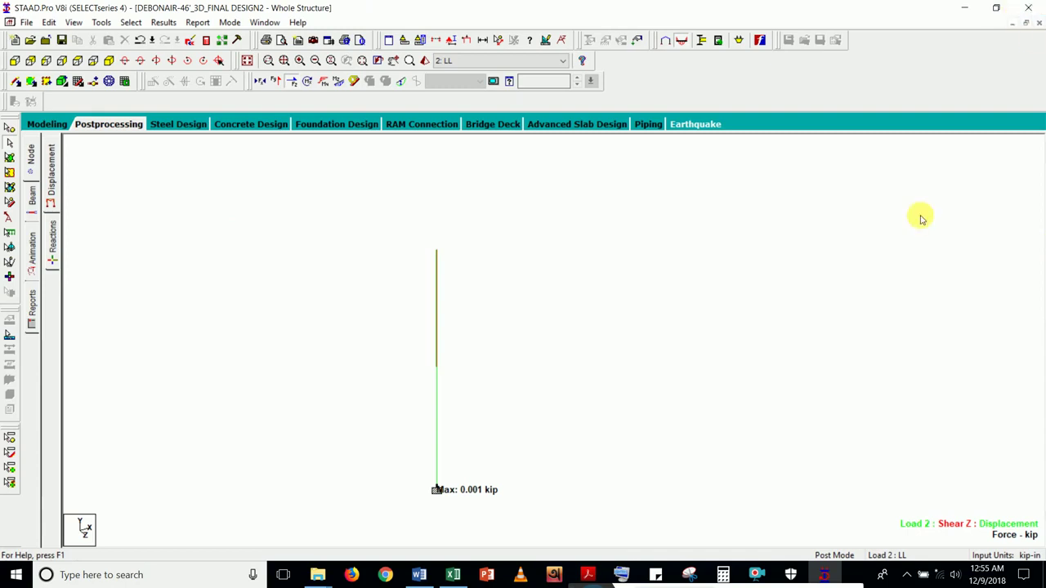
{"action": "key", "text": "super+c"}
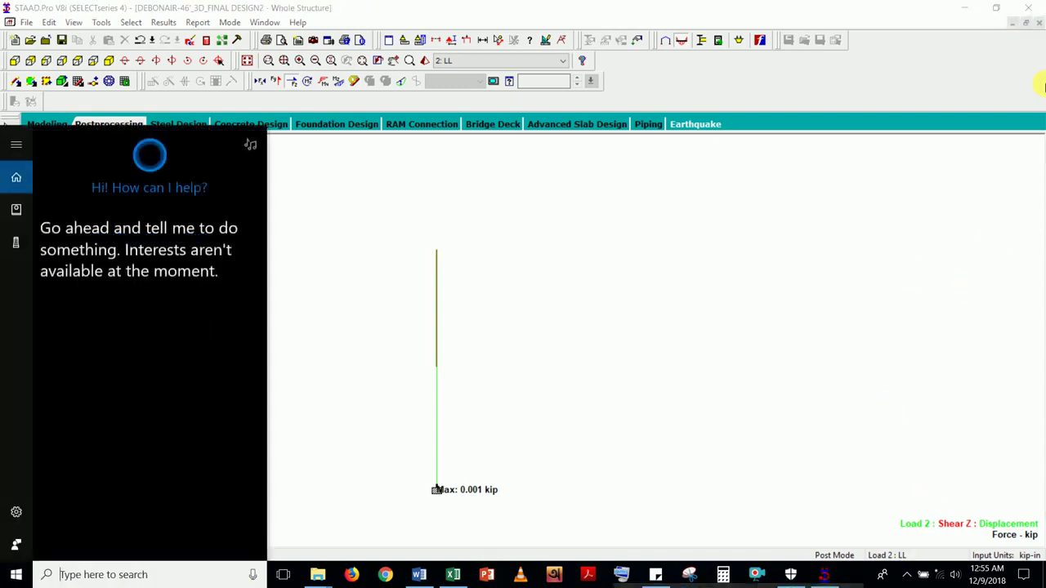
{"action": "left_click", "coordinate": [597, 217]}
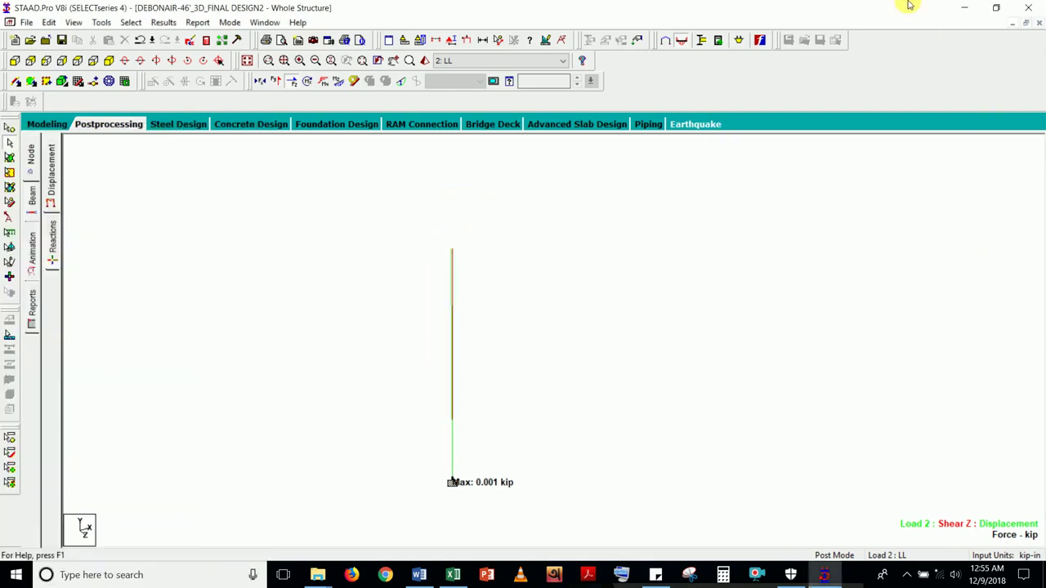
- Switch to Excel and compare the Anchor Bolt sheet's required bolts table with the used bolt number in E23 and bolt diameter in E24
{"action": "left_click", "coordinate": [961, 7]}
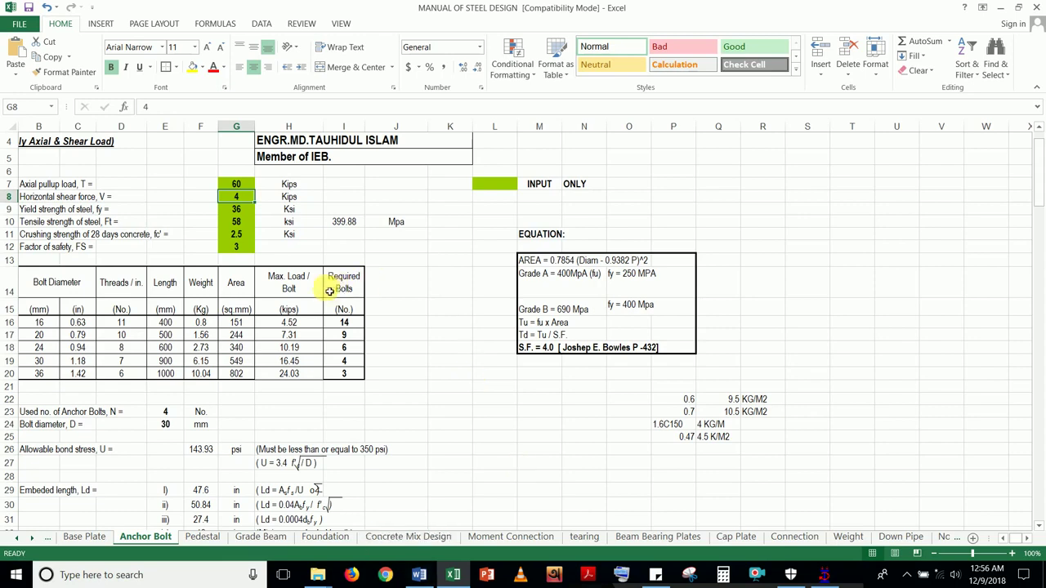
{"action": "scroll", "coordinate": [262, 286], "scroll_direction": "down", "scroll_amount": 3}
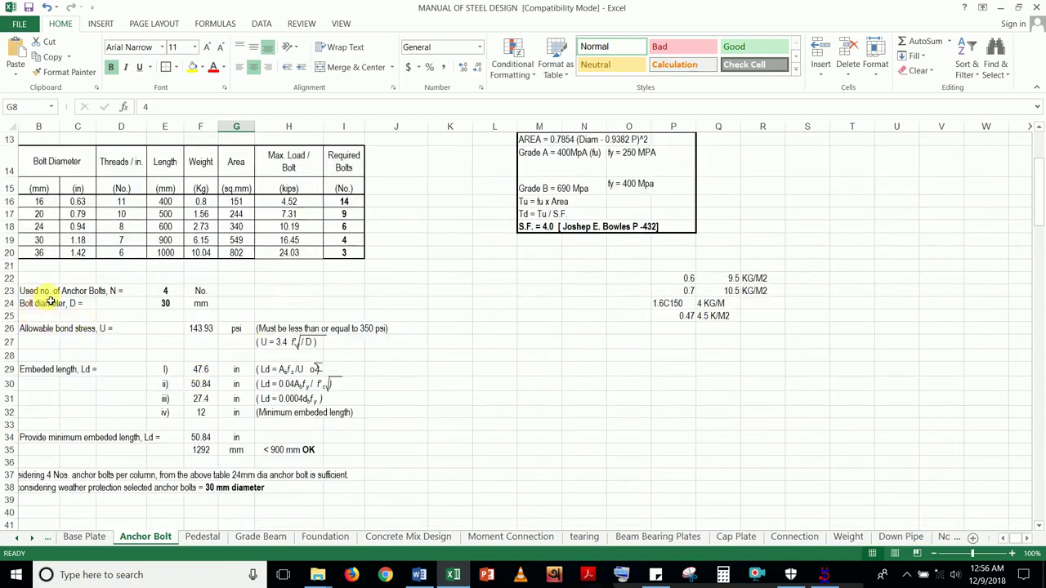
{"action": "scroll", "coordinate": [163, 298], "scroll_direction": "up", "scroll_amount": 3}
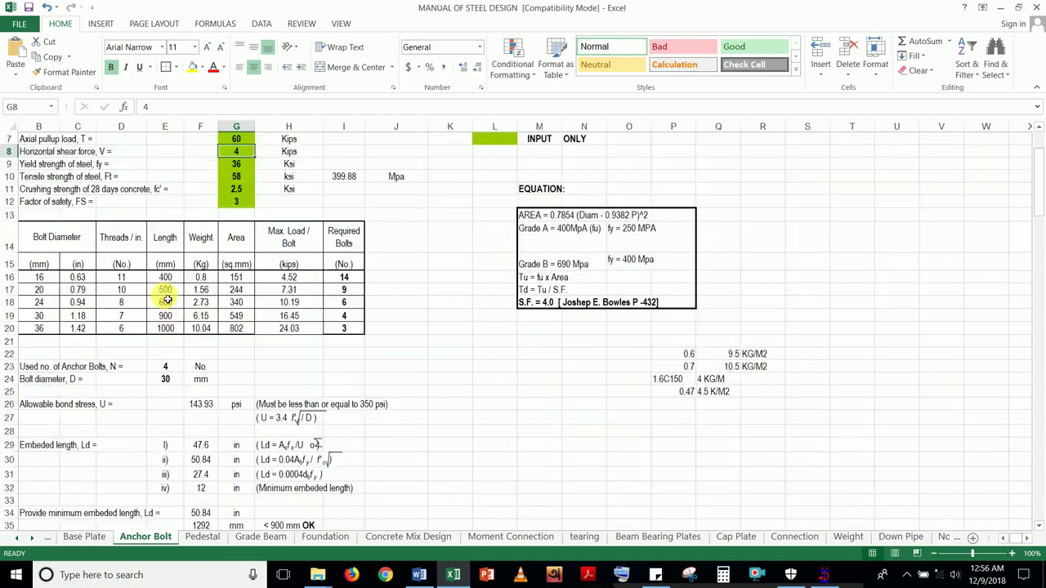
{"action": "scroll", "coordinate": [163, 299], "scroll_direction": "down", "scroll_amount": 3}
{"action": "scroll", "coordinate": [343, 207], "scroll_direction": "up", "scroll_amount": 3}
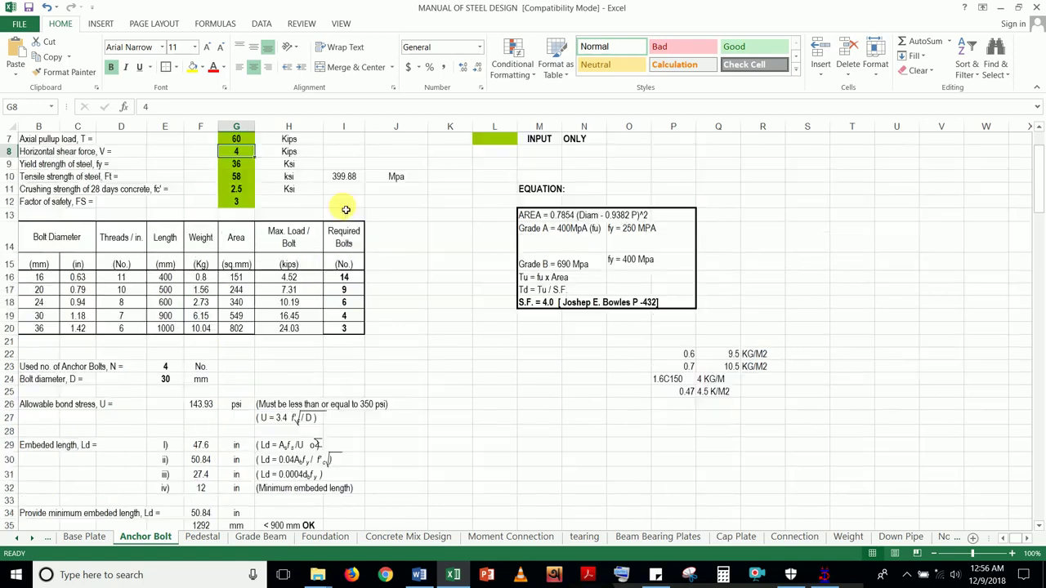
{"action": "scroll", "coordinate": [343, 236], "scroll_direction": "down", "scroll_amount": 3}
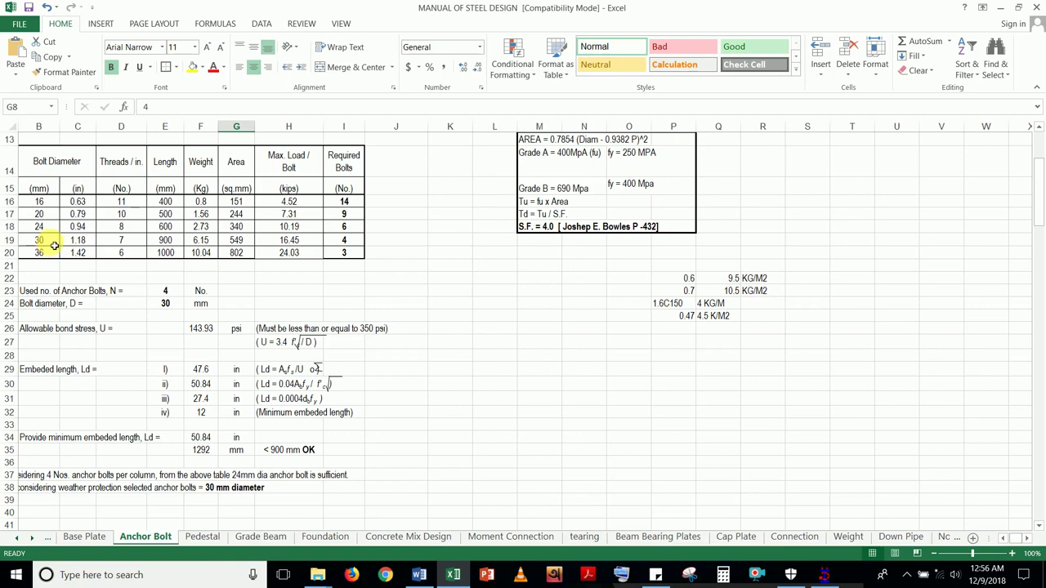
{"action": "scroll", "coordinate": [167, 309], "scroll_direction": "up", "scroll_amount": 1}
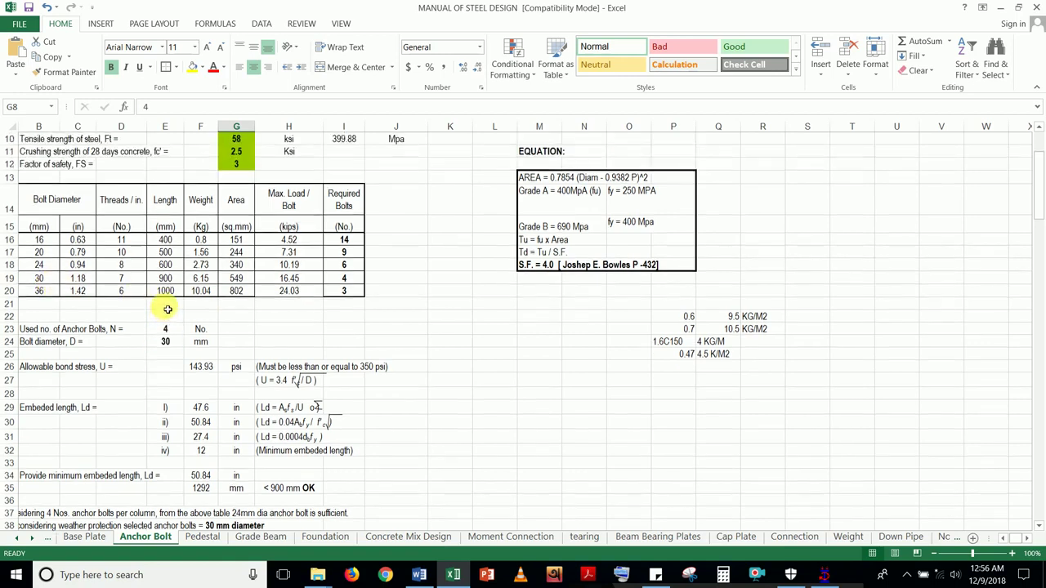
{"action": "scroll", "coordinate": [168, 309], "scroll_direction": "up", "scroll_amount": 1}
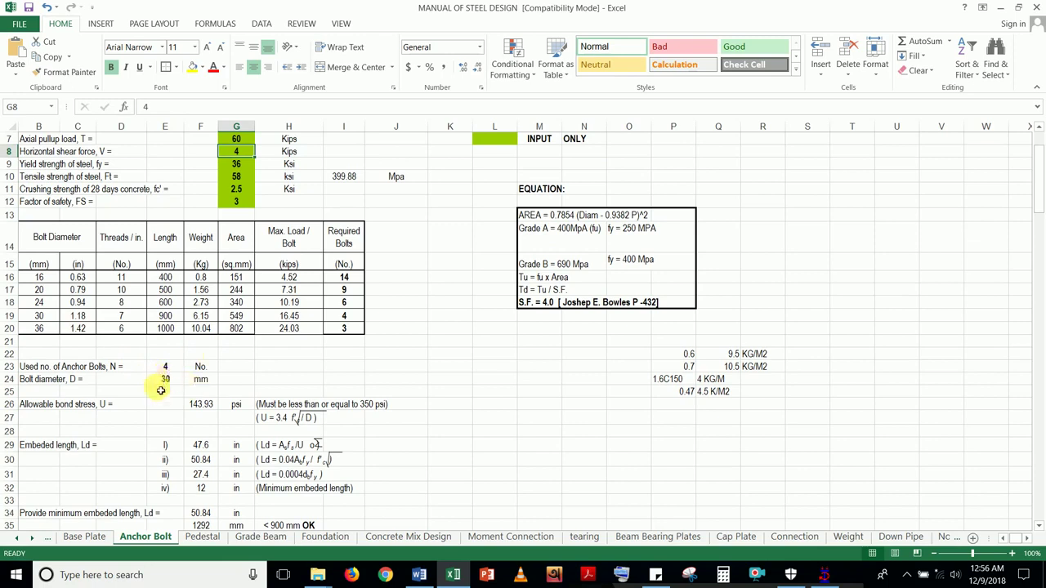
{"action": "scroll", "coordinate": [162, 368], "scroll_direction": "up", "scroll_amount": 2}
{"action": "scroll", "coordinate": [161, 369], "scroll_direction": "down", "scroll_amount": 3}
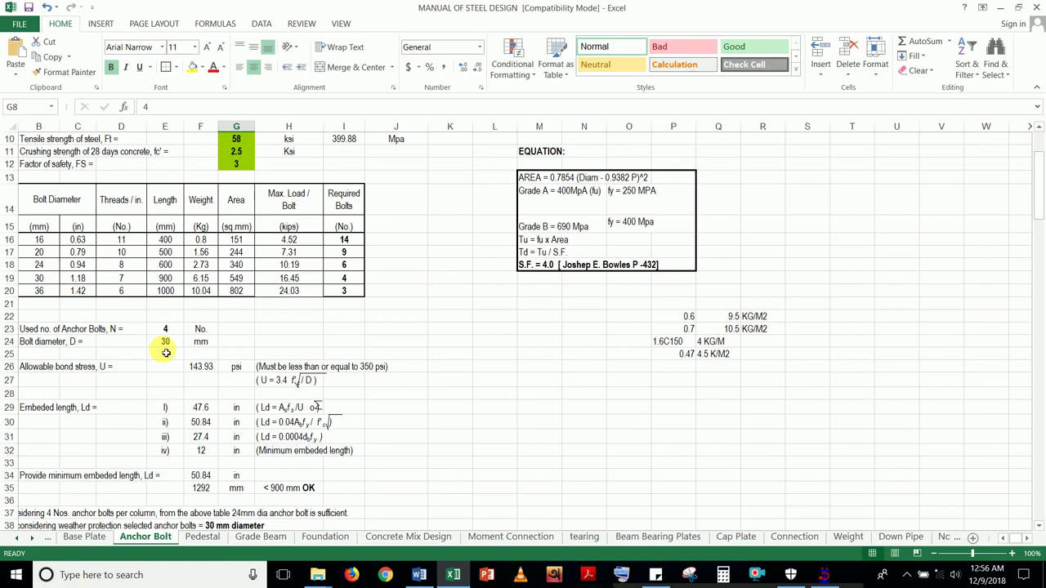
{"action": "left_click", "coordinate": [167, 330]}
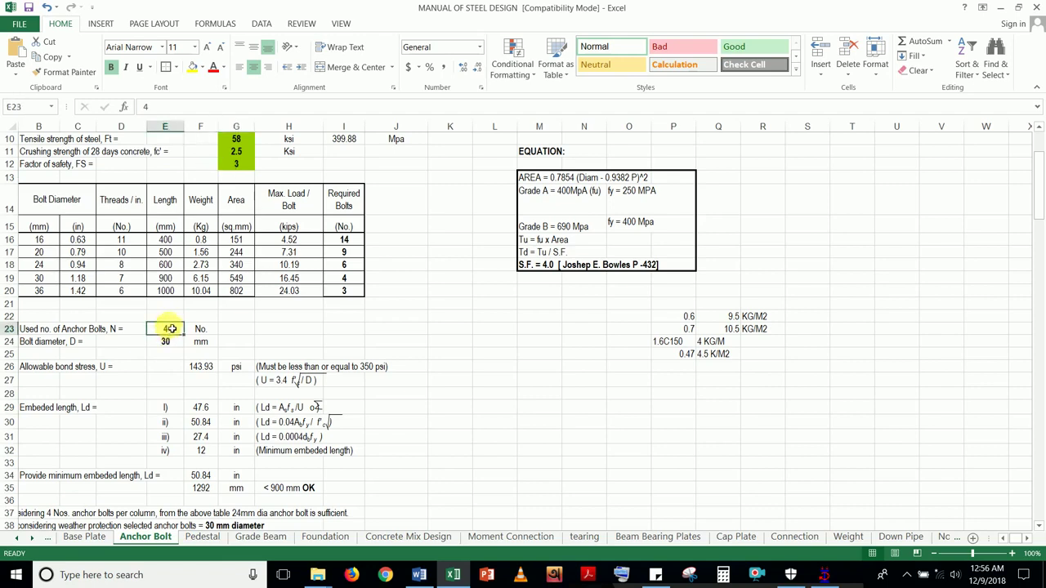
{"action": "left_click", "coordinate": [169, 342]}
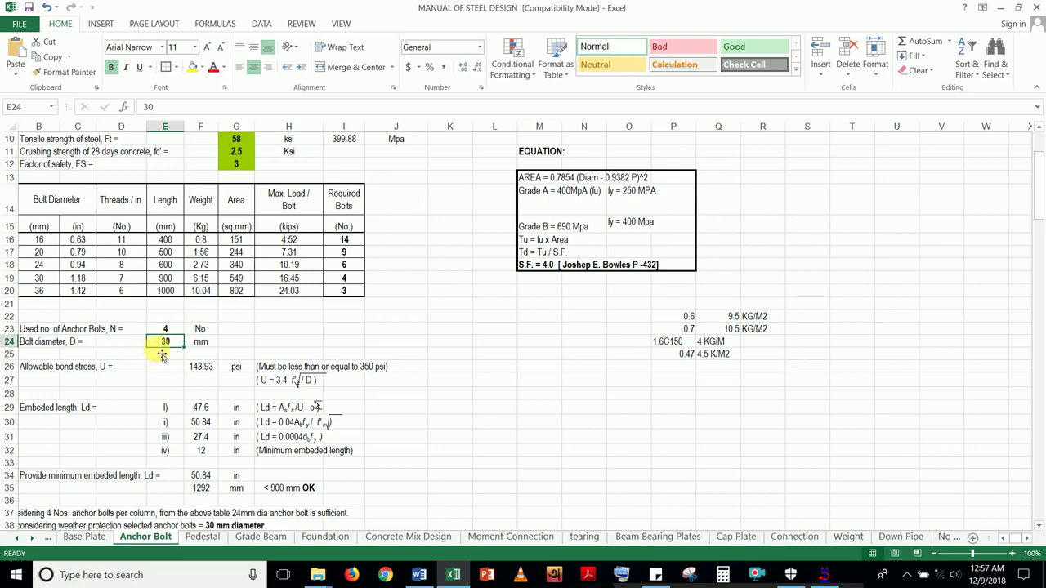
- Examine the bond stress and embedded length calculations, including the provided minimum embedded length in cell F35
{"action": "scroll", "coordinate": [162, 353], "scroll_direction": "down", "scroll_amount": 2}
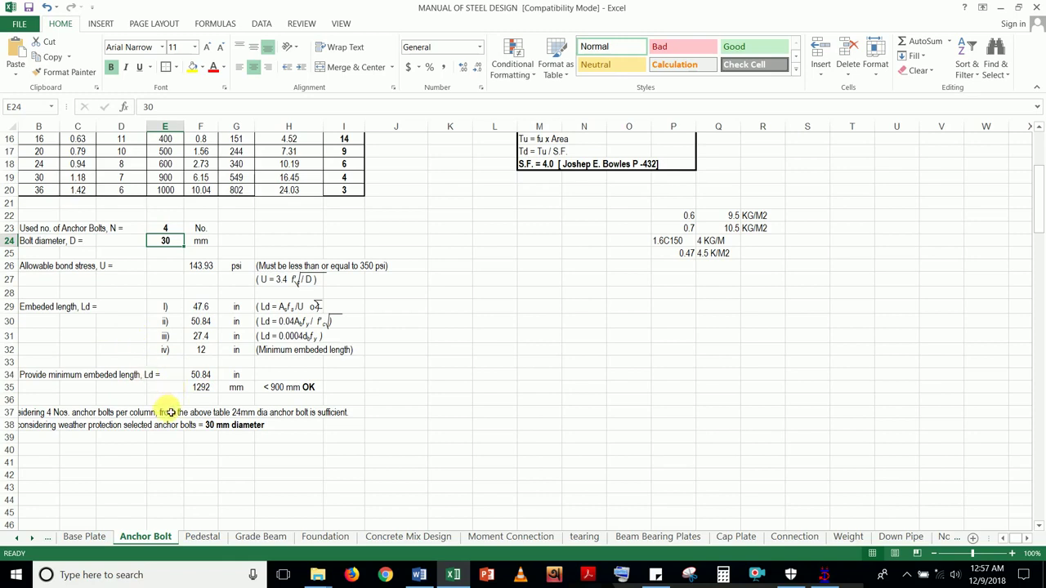
{"action": "scroll", "coordinate": [168, 408], "scroll_direction": "down", "scroll_amount": 1}
{"action": "scroll", "coordinate": [84, 367], "scroll_direction": "up", "scroll_amount": 1}
{"action": "left_click", "coordinate": [204, 390]}
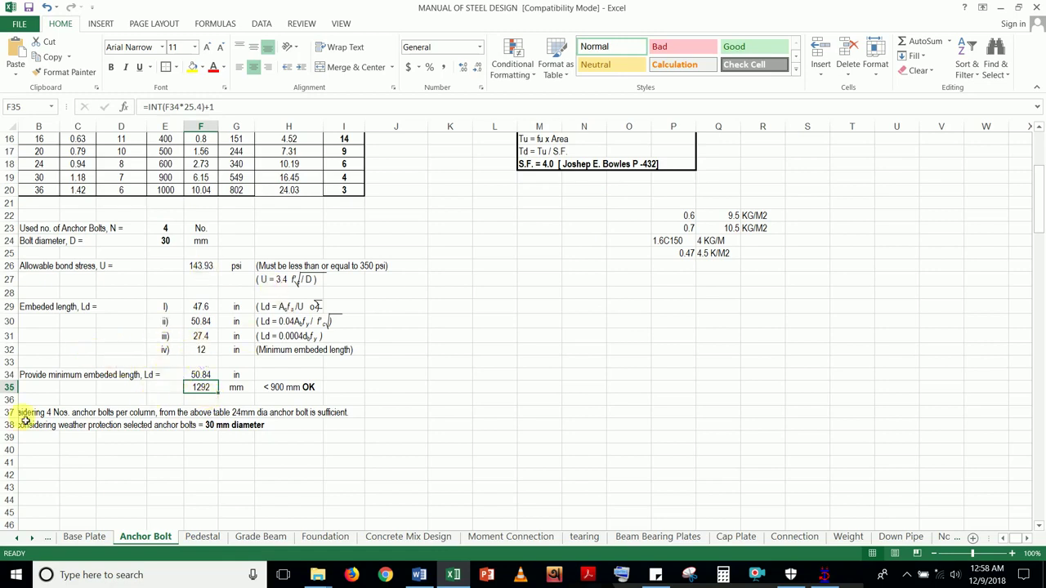
{"action": "left_click_drag", "start_coordinate": [450, 255], "coordinate": [35, 450]}
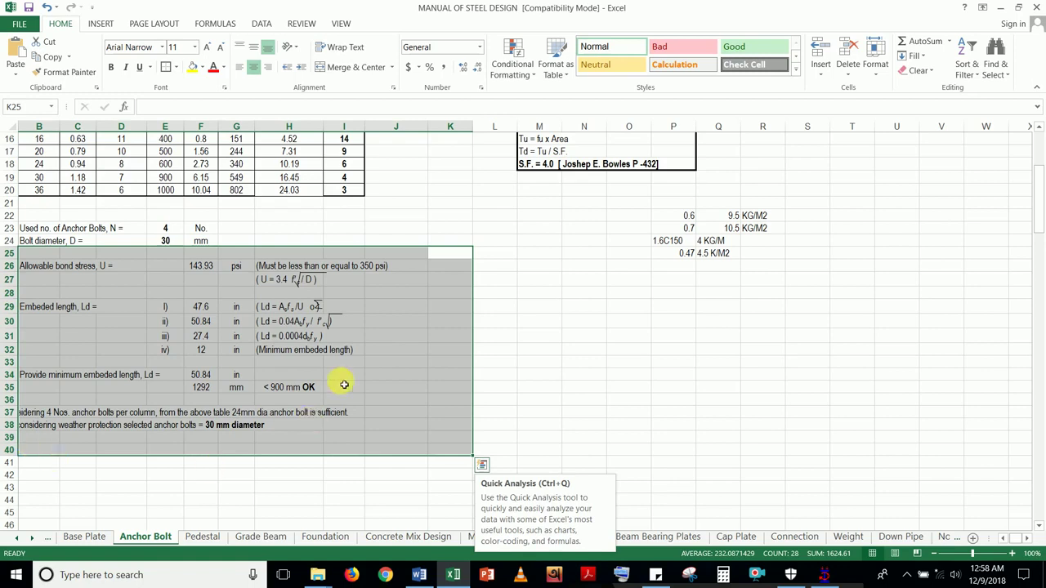
{"action": "left_click", "coordinate": [531, 377]}
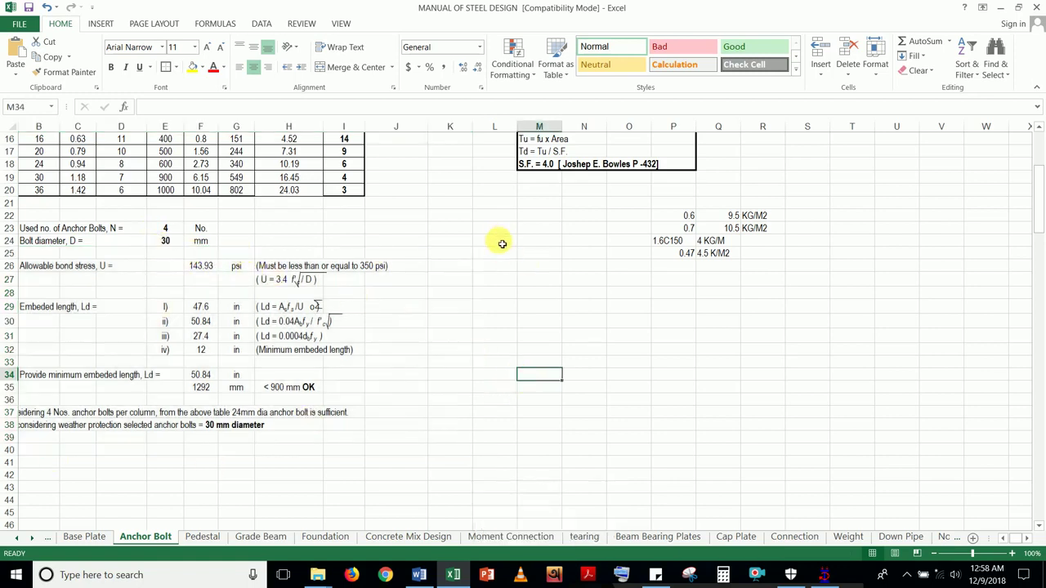
{"action": "left_click_drag", "start_coordinate": [495, 241], "coordinate": [37, 451]}
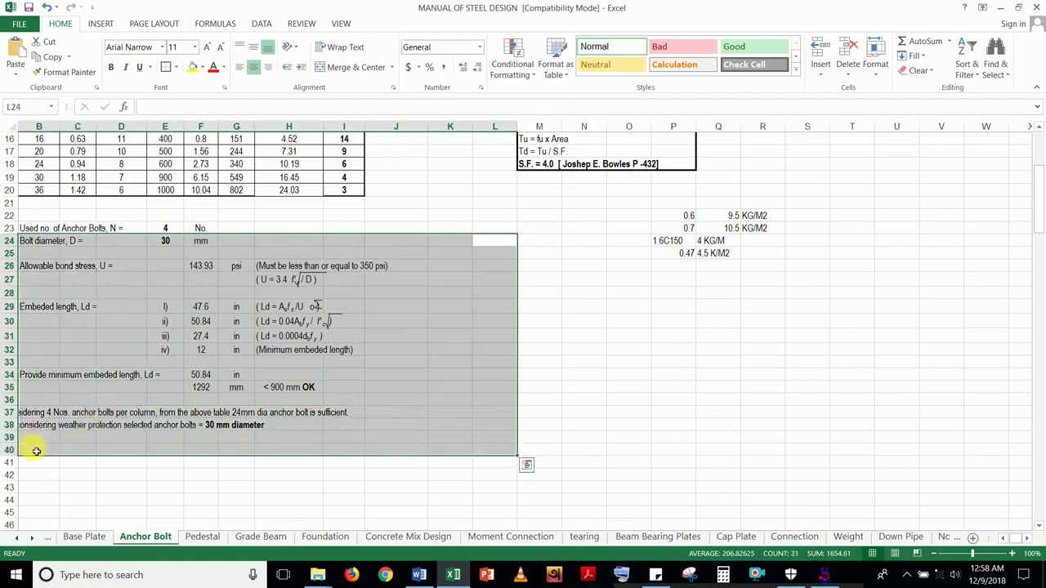
{"action": "left_click", "coordinate": [553, 351]}
- Review the allowable bond stress formula in cell F26 against the design inputs and bolt table
{"action": "scroll", "coordinate": [425, 329], "scroll_direction": "up", "scroll_amount": 5}
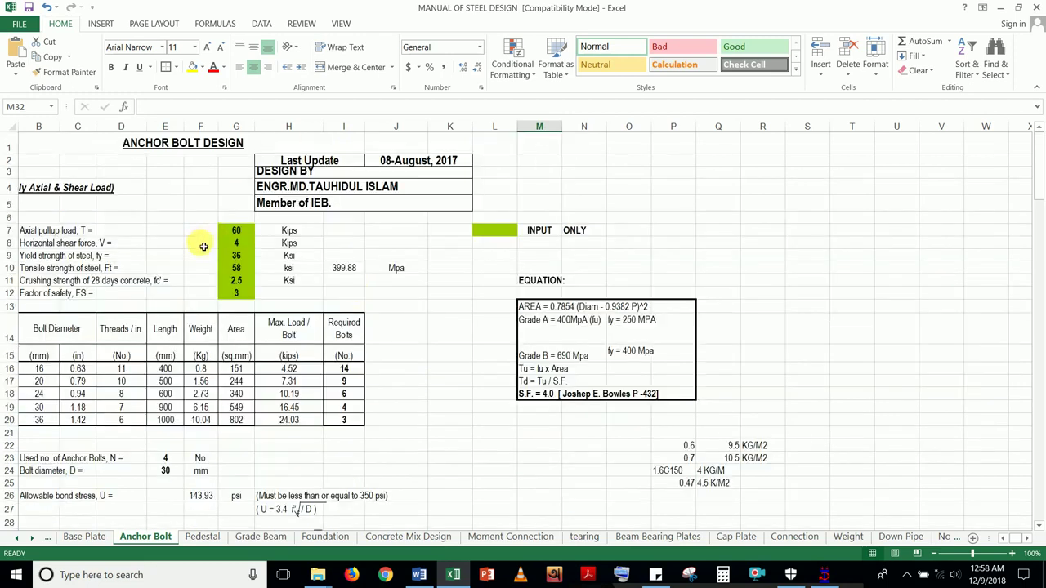
{"action": "scroll", "coordinate": [208, 222], "scroll_direction": "down", "scroll_amount": 2}
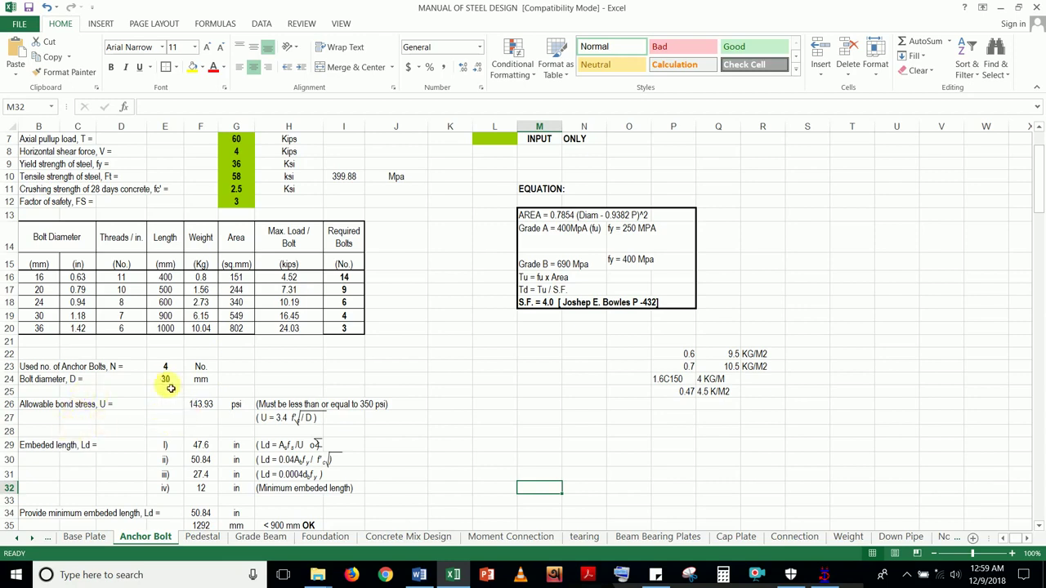
{"action": "scroll", "coordinate": [175, 415], "scroll_direction": "down", "scroll_amount": 1}
{"action": "scroll", "coordinate": [179, 420], "scroll_direction": "down", "scroll_amount": 2}
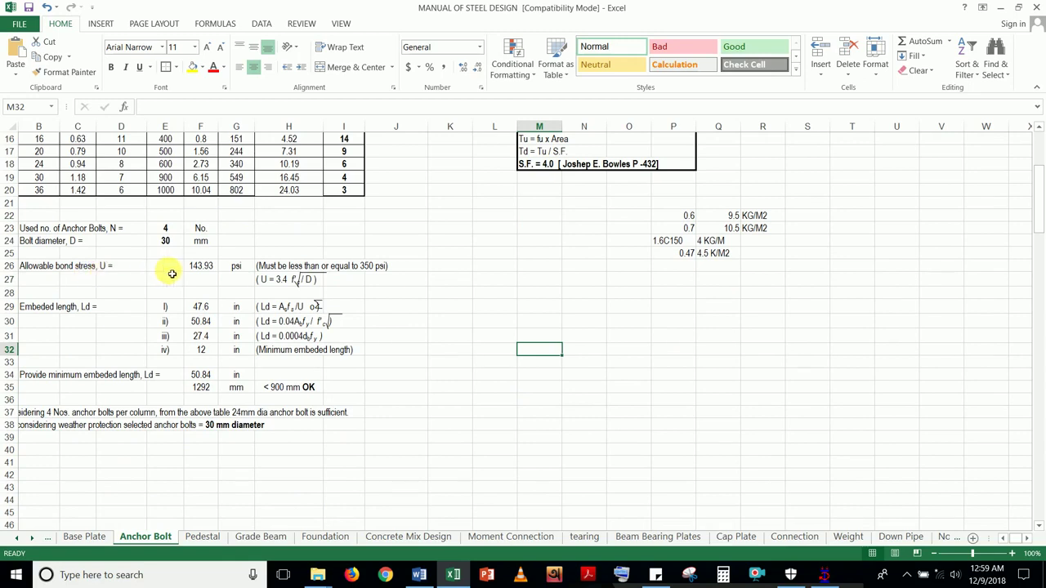
{"action": "left_click", "coordinate": [205, 272]}
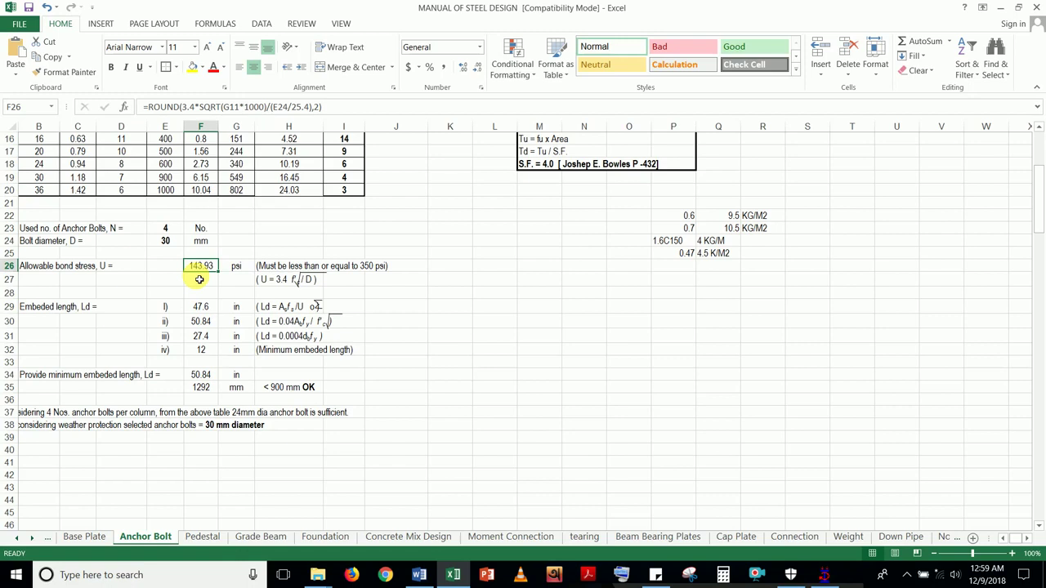
{"action": "scroll", "coordinate": [234, 264], "scroll_direction": "up", "scroll_amount": 4}
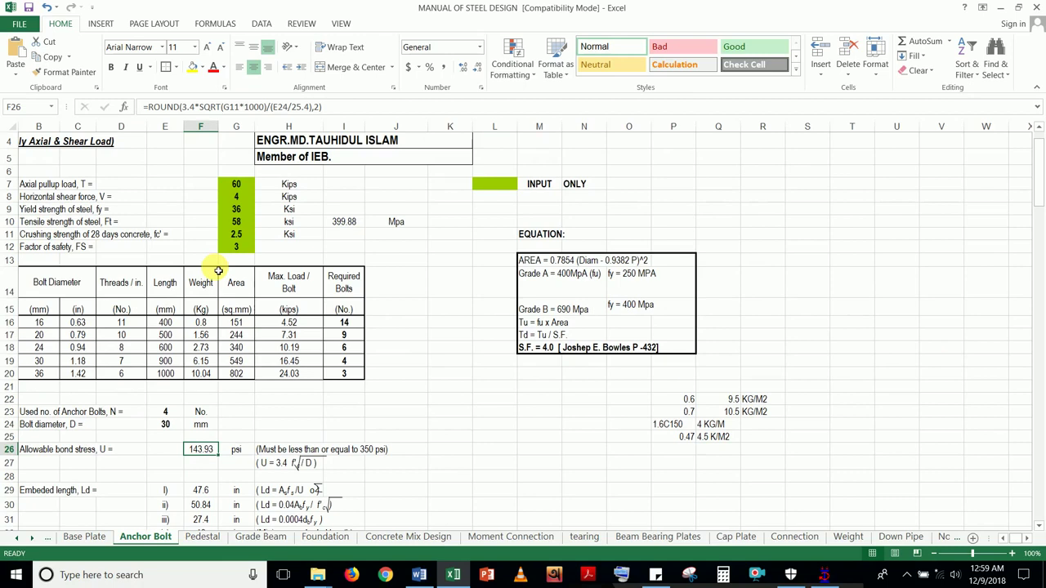
{"action": "scroll", "coordinate": [187, 265], "scroll_direction": "down", "scroll_amount": 2}
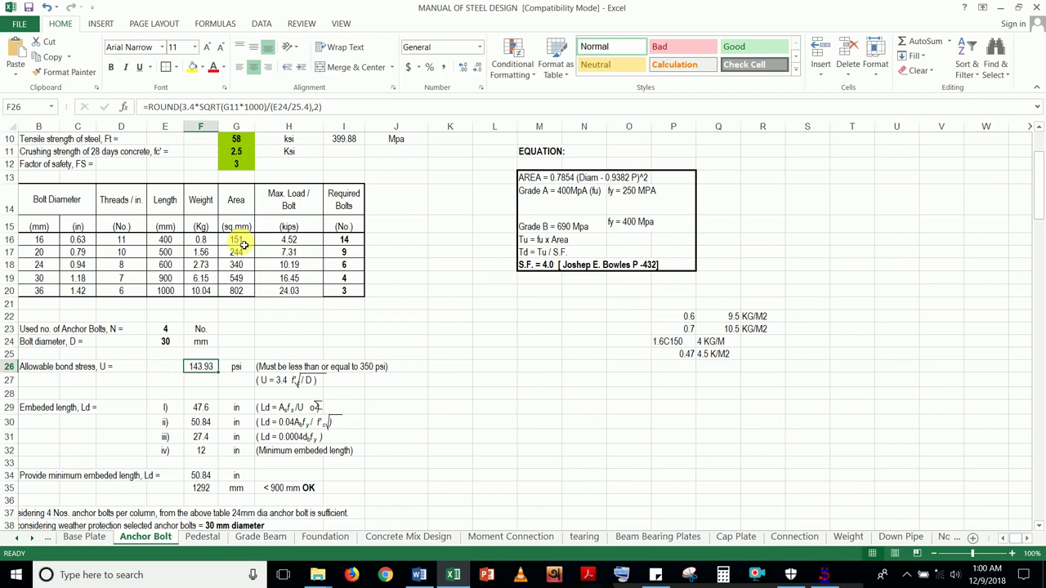
{"action": "key", "text": "alt"}
{"action": "key", "text": "Right"}
{"action": "key", "text": "Right"}
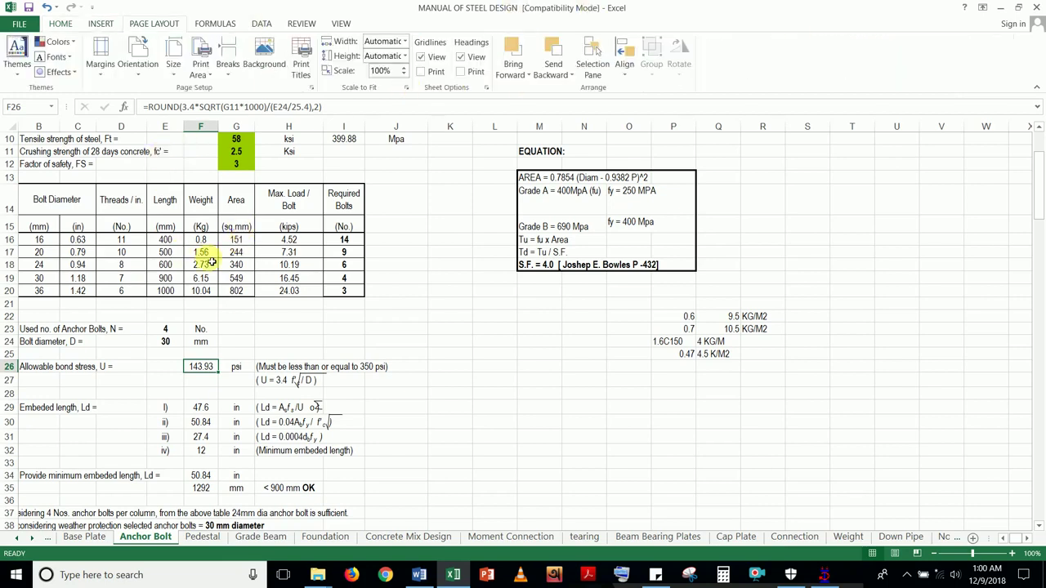
{"action": "scroll", "coordinate": [211, 260], "scroll_direction": "up", "scroll_amount": 3}
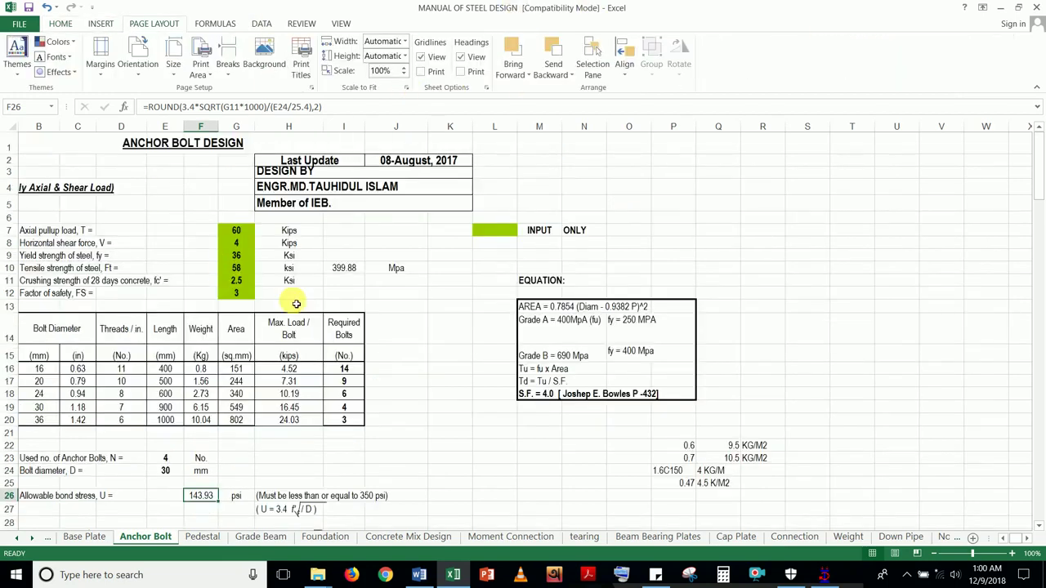
{"action": "scroll", "coordinate": [304, 303], "scroll_direction": "down", "scroll_amount": 2}
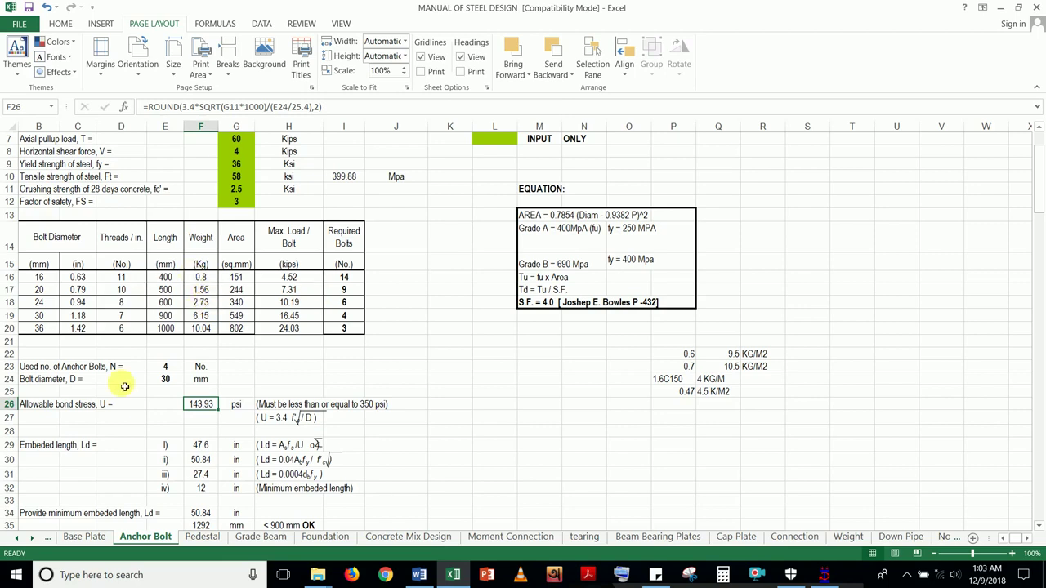
- Switch to File Explorer and return to the Company folder from the DEBONIAR final folder
{"action": "left_click", "coordinate": [1004, 9]}
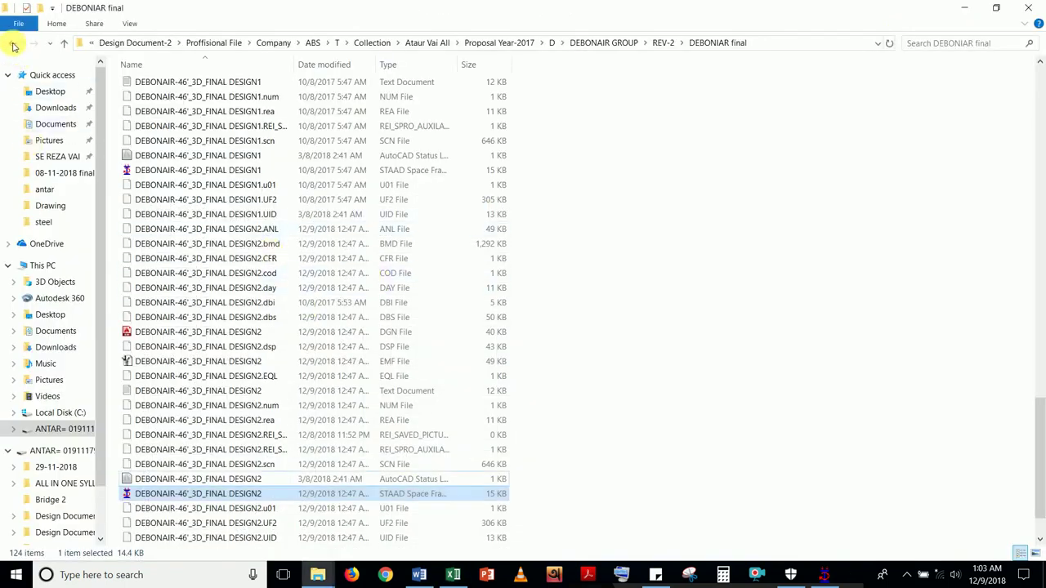
{"action": "left_click", "coordinate": [13, 45]}
{"action": "left_click", "coordinate": [13, 45]}
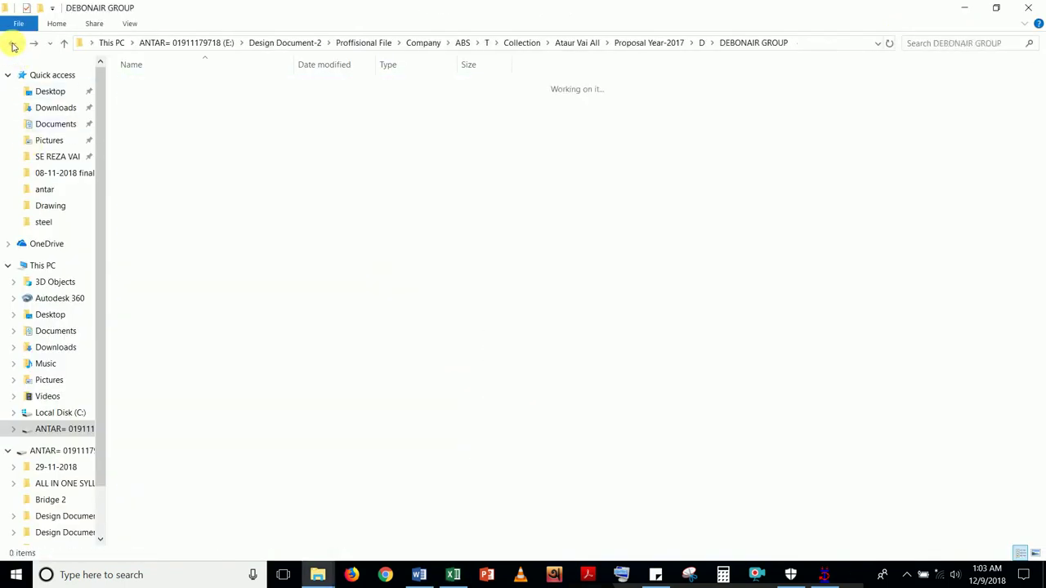
{"action": "left_click", "coordinate": [13, 44]}
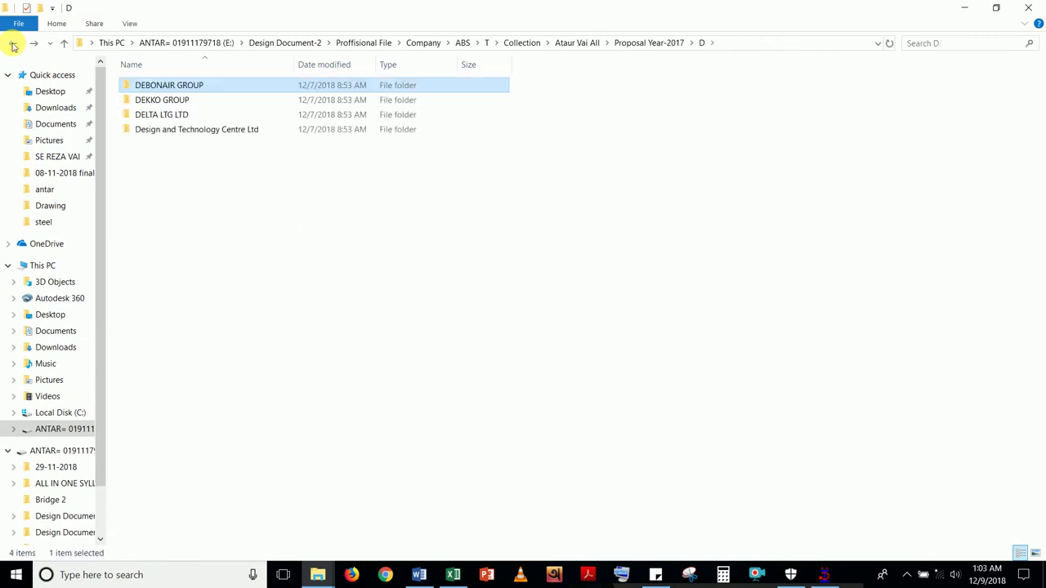
{"action": "left_click", "coordinate": [13, 45]}
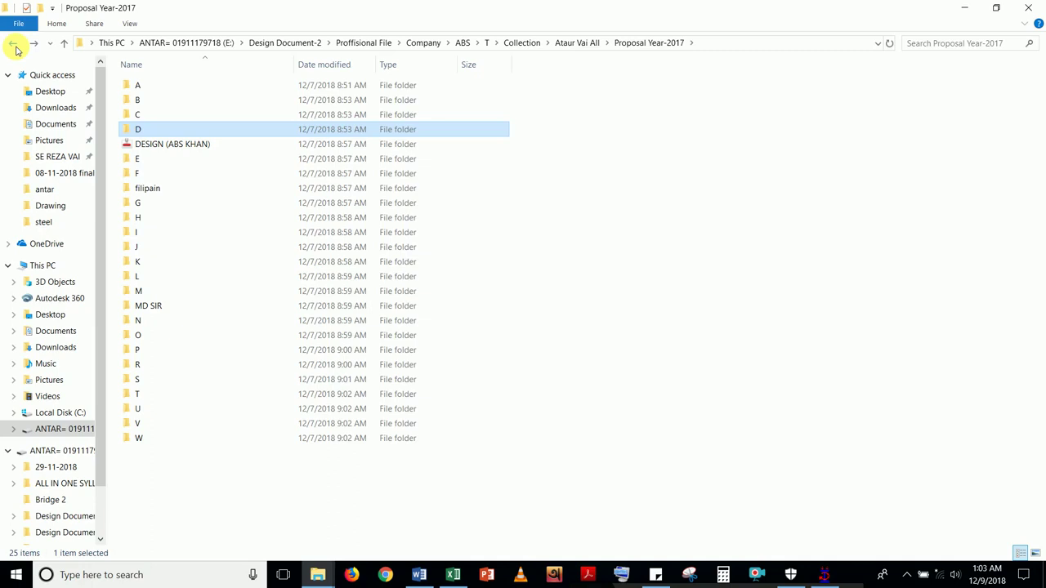
{"action": "left_click", "coordinate": [14, 44]}
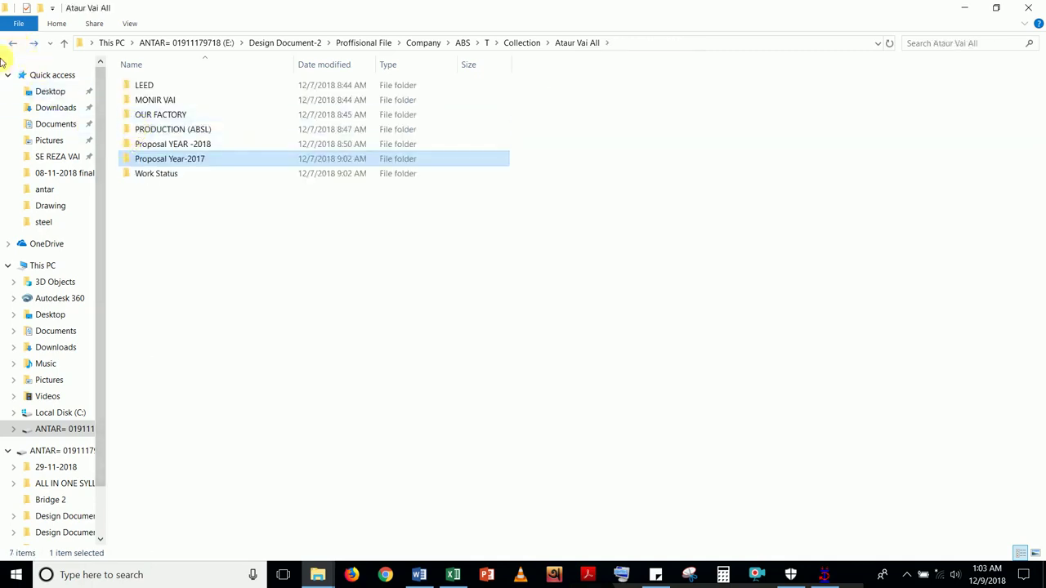
{"action": "left_click", "coordinate": [13, 43]}
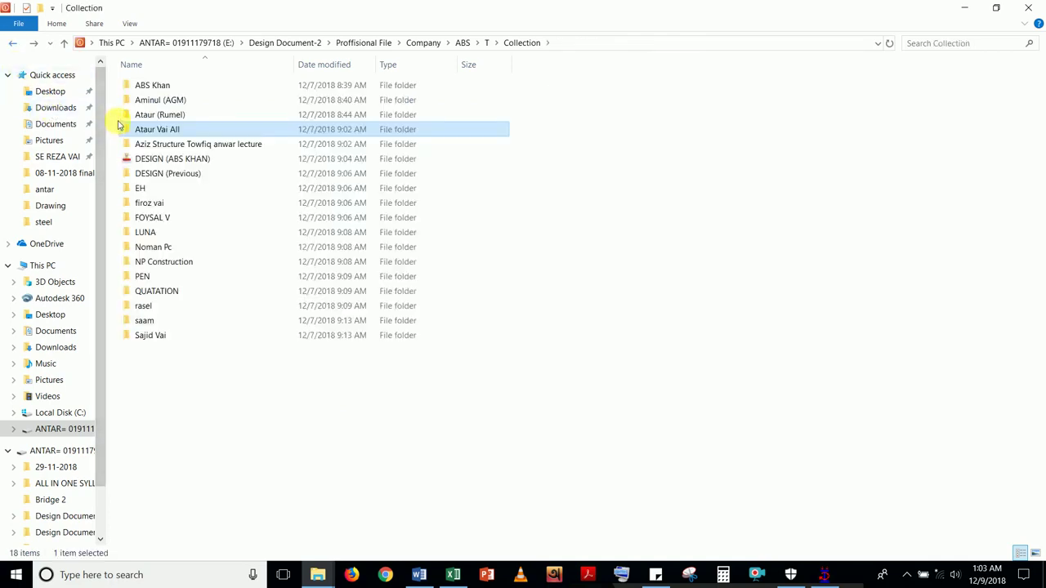
{"action": "left_click", "coordinate": [14, 45]}
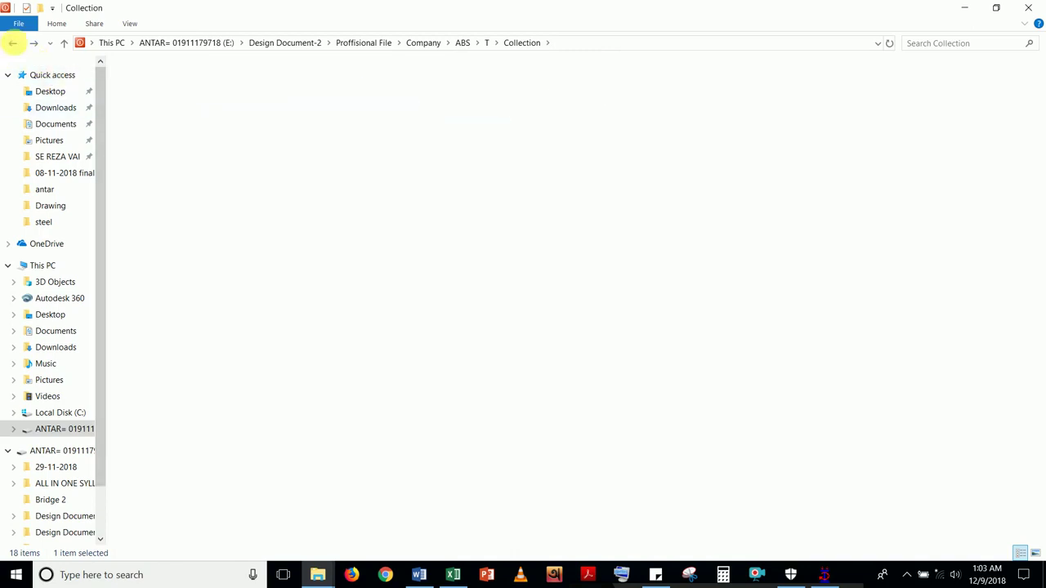
{"action": "left_click", "coordinate": [13, 44]}
{"action": "left_click", "coordinate": [14, 45]}
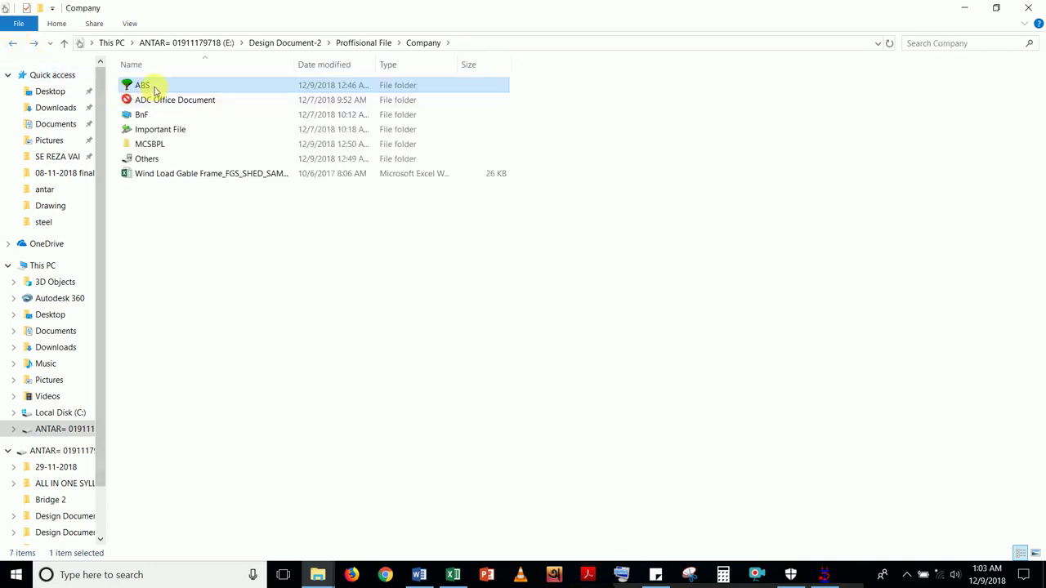
- Open project folder A for 2017 inside My Working Project of the ABS folder
{"action": "double_click", "coordinate": [155, 90]}
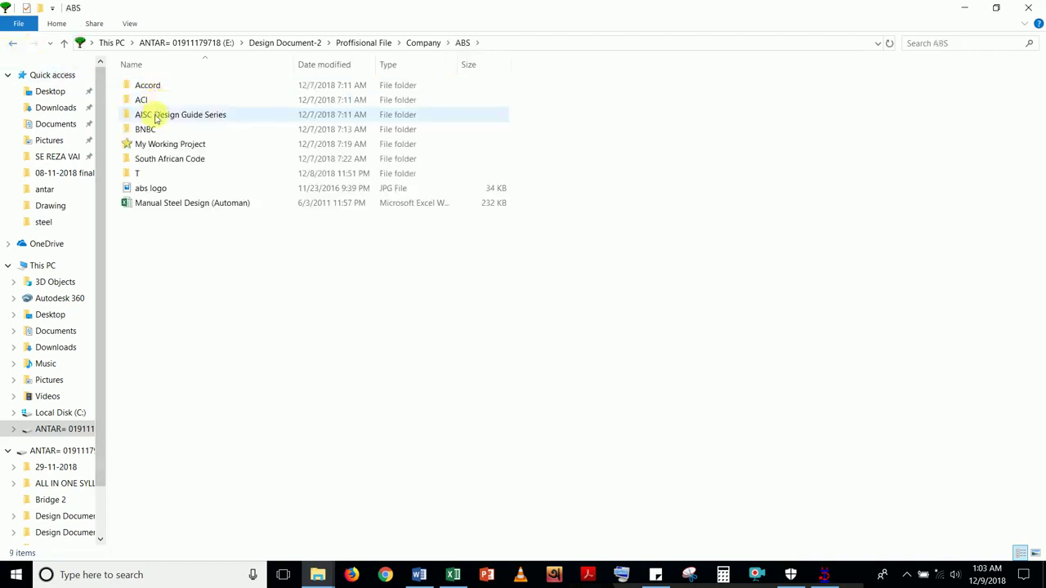
{"action": "double_click", "coordinate": [185, 147]}
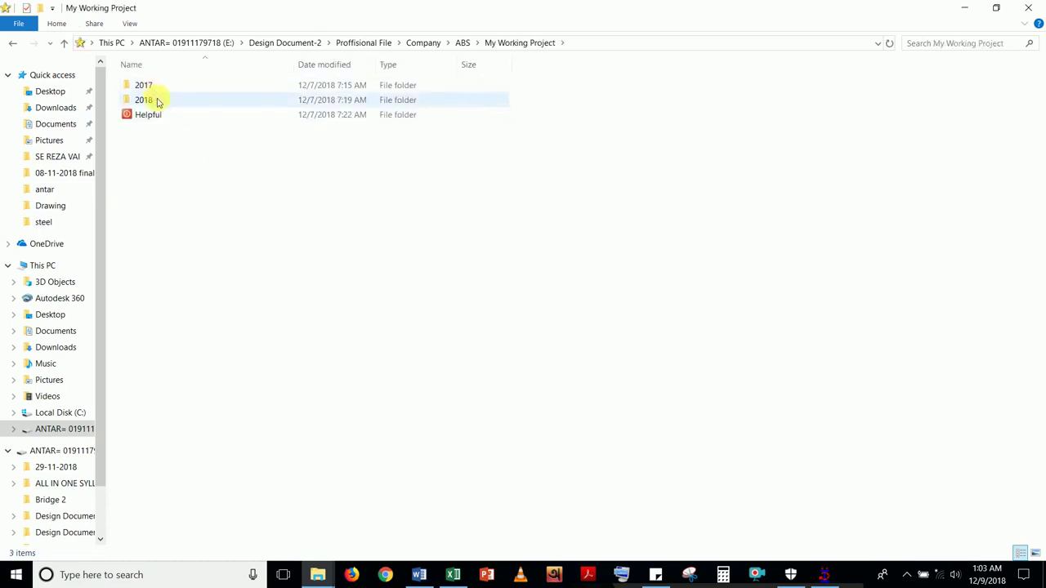
{"action": "double_click", "coordinate": [163, 87]}
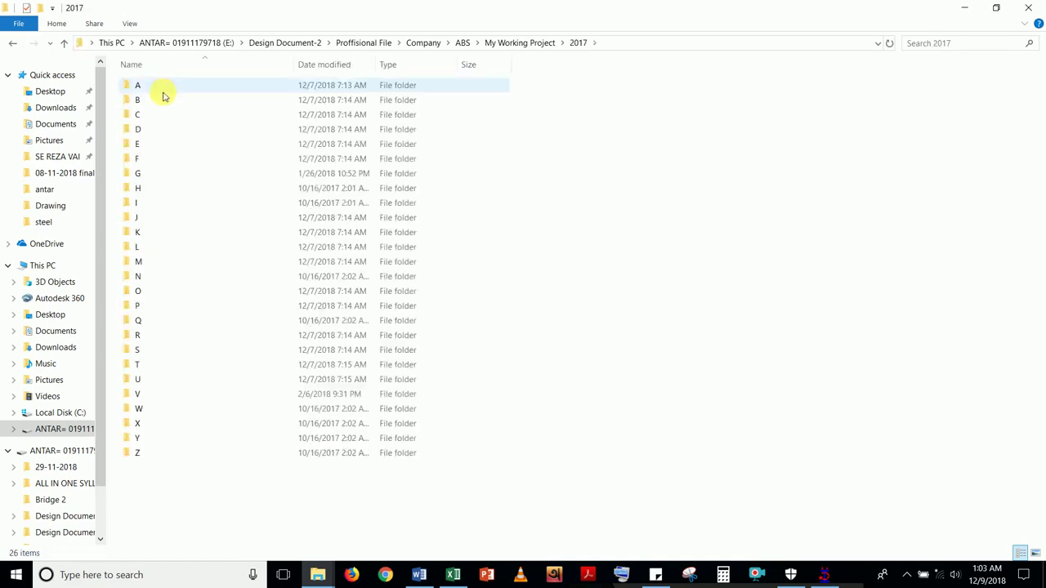
{"action": "double_click", "coordinate": [150, 89]}
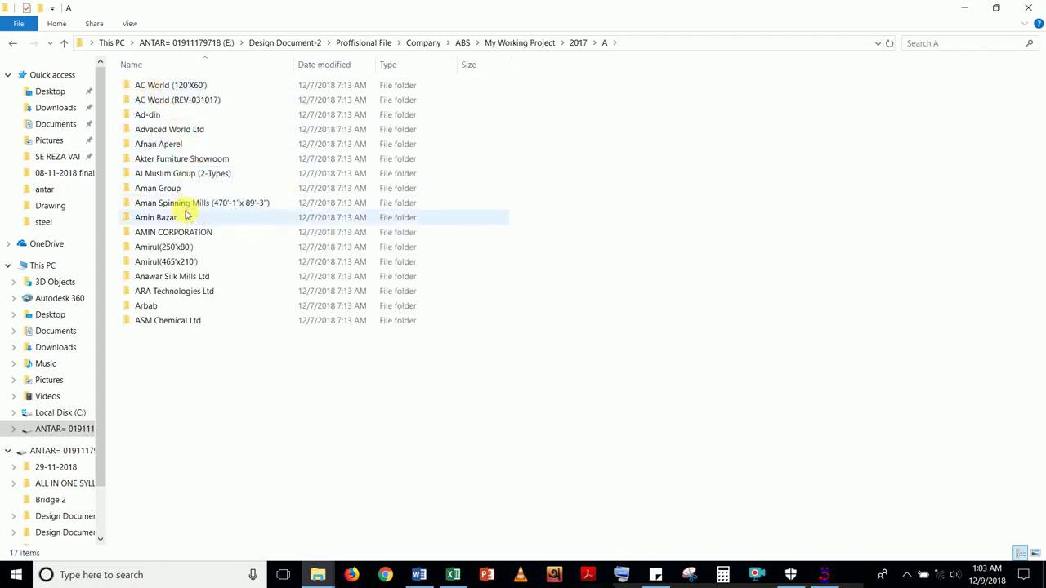
- Look into the Ad-din project folder and open the Ad-din Male Hospital-Structural Information Drawing-3 DWG file
{"action": "double_click", "coordinate": [154, 116]}
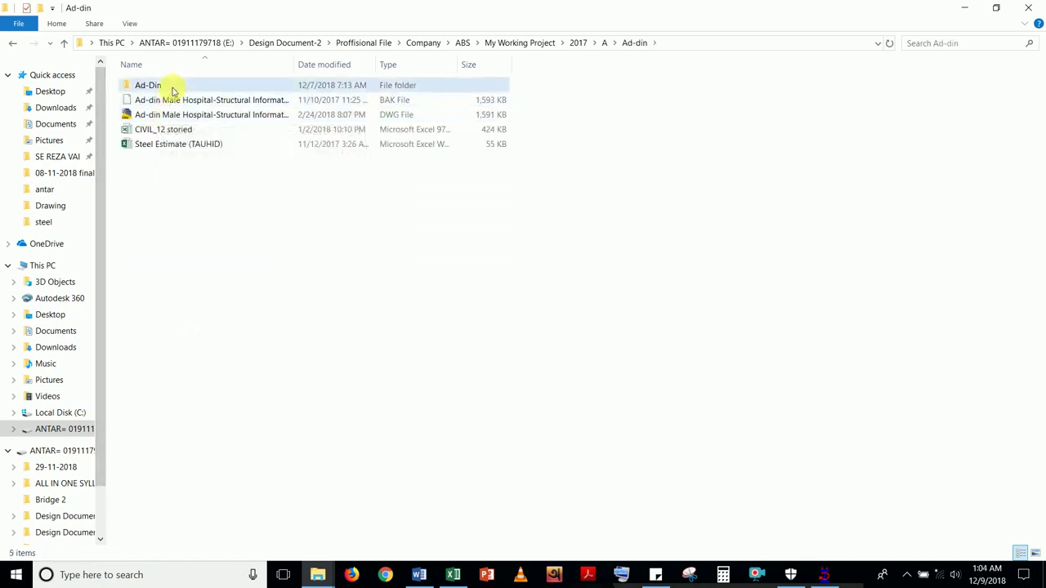
{"action": "double_click", "coordinate": [171, 88]}
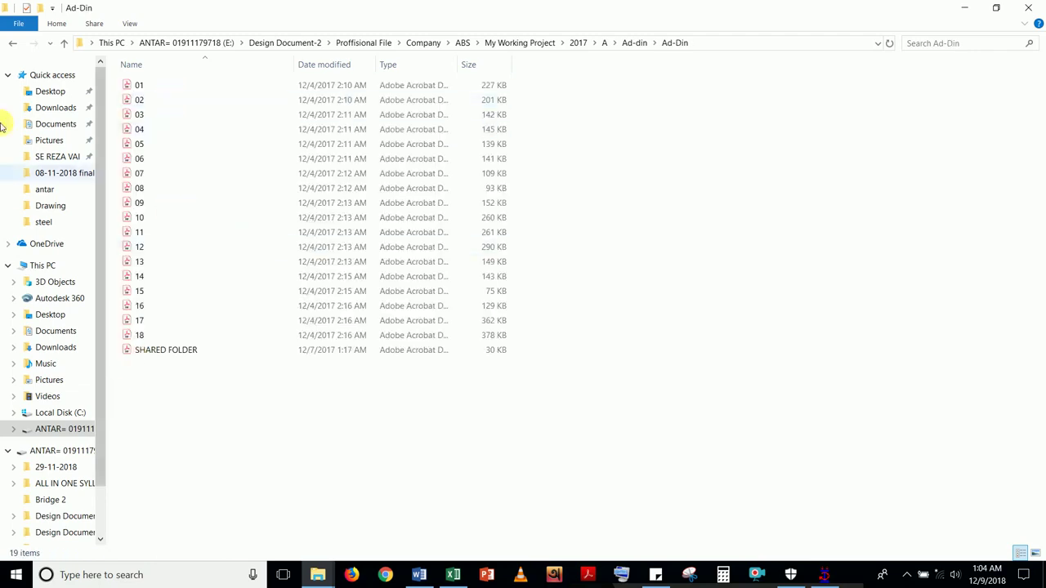
{"action": "left_click", "coordinate": [12, 43]}
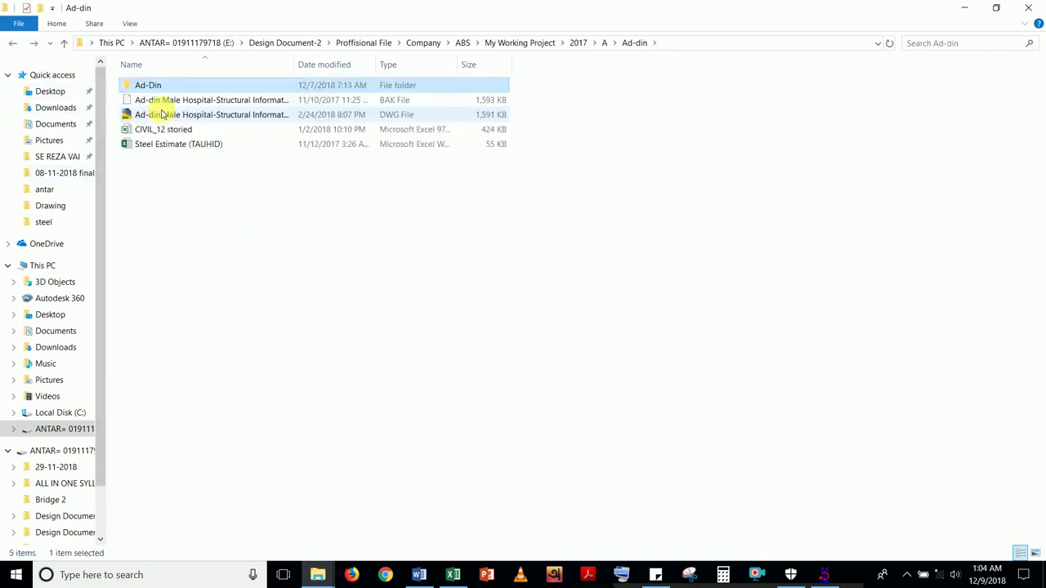
{"action": "left_click", "coordinate": [167, 116]}
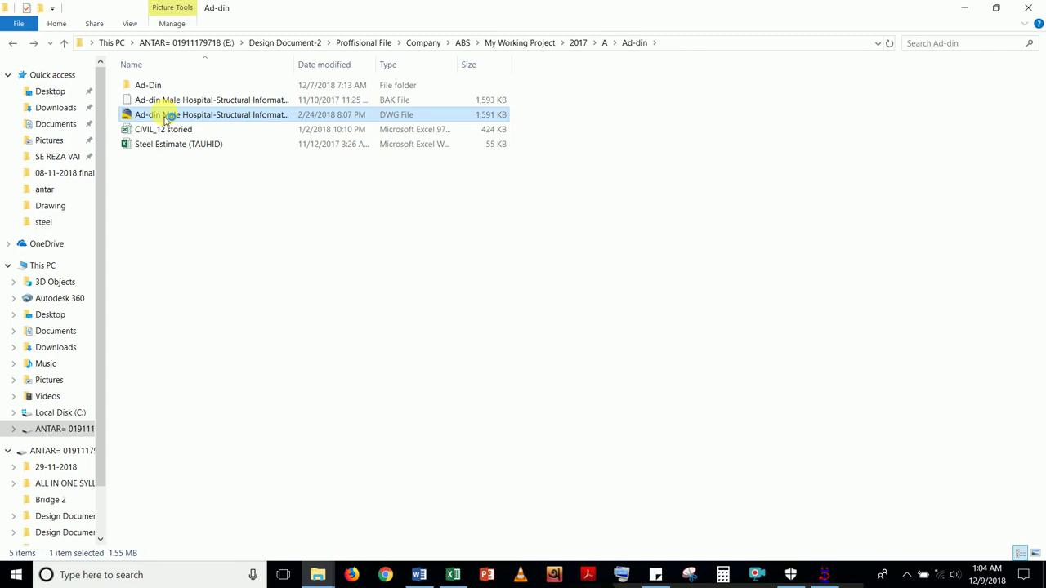
{"action": "double_click", "coordinate": [167, 116]}
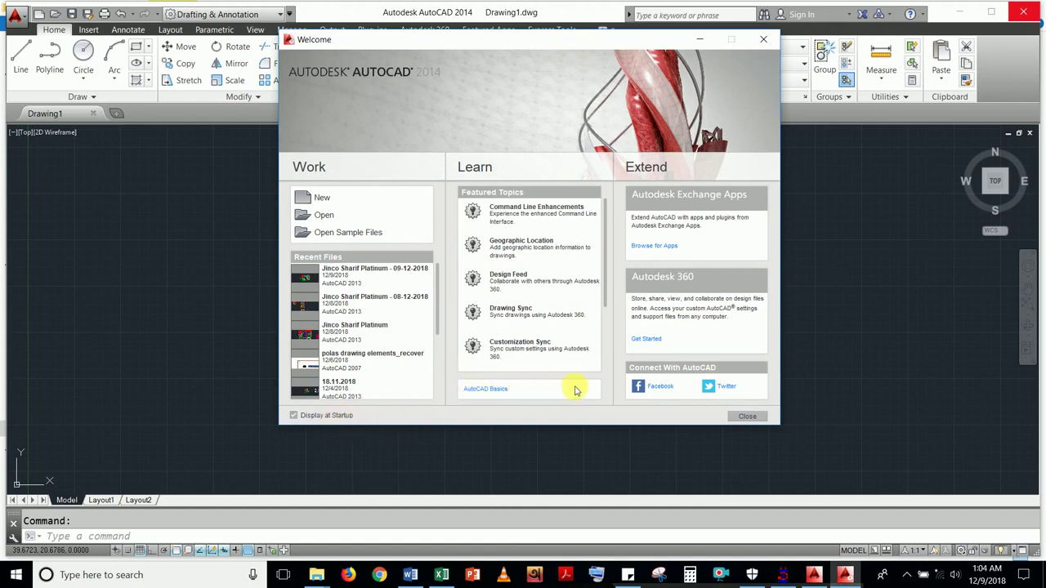
- Dismiss AutoCAD's Welcome screen with its display at startup turned off, and exit AutoCAD
{"action": "left_click", "coordinate": [746, 418]}
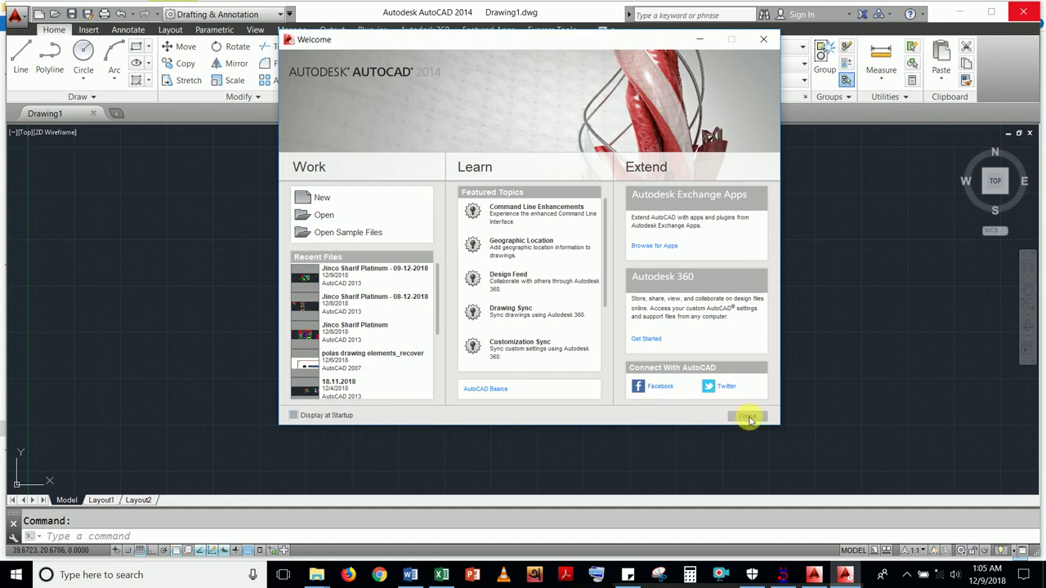
{"action": "left_click", "coordinate": [748, 418]}
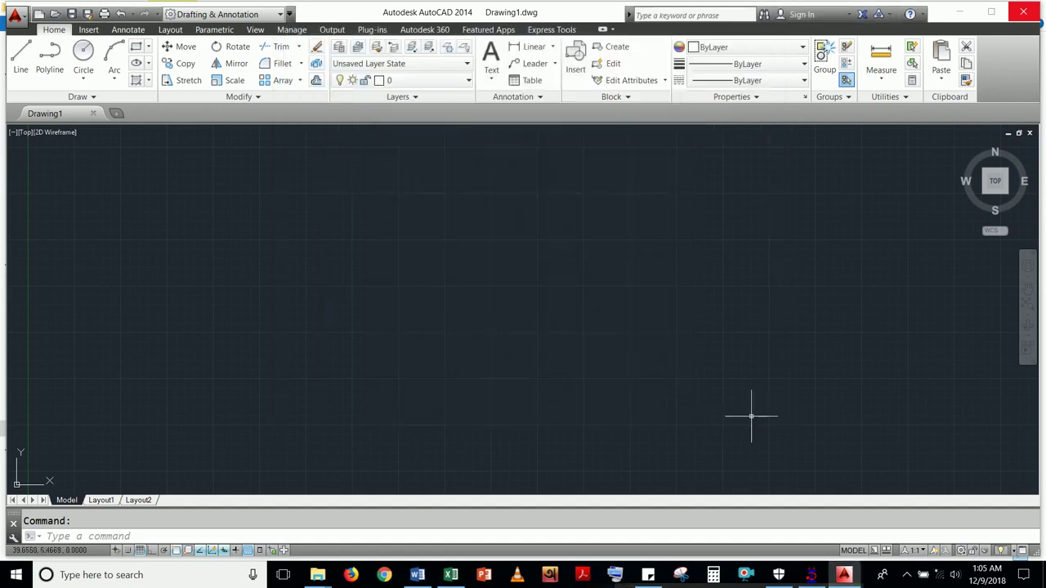
{"action": "left_click", "coordinate": [1027, 16]}
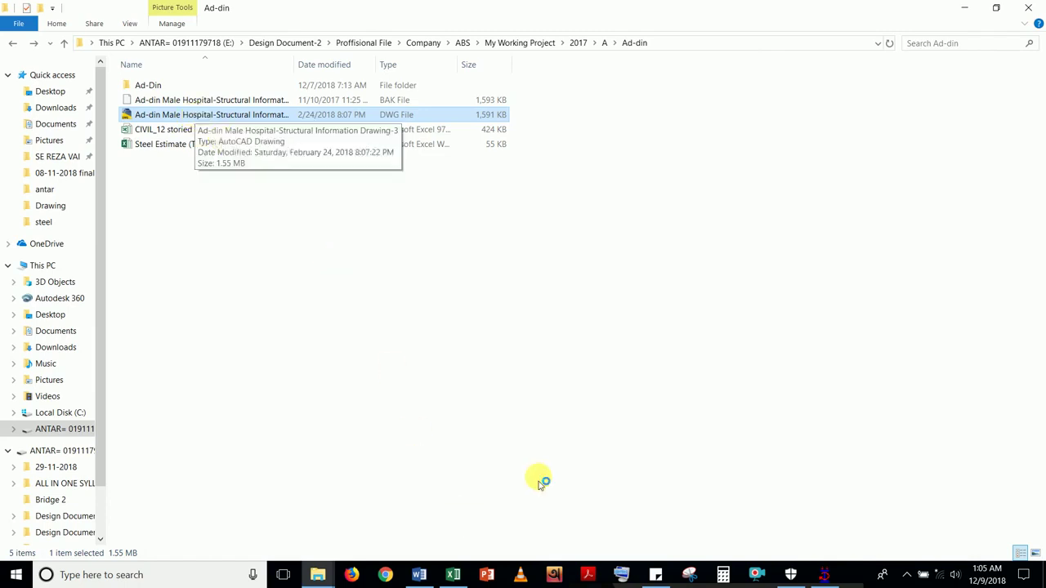
- Switch to STAAD.Pro, display the whole structure and isolate one diagonal brace at the frame base in the view
{"action": "left_click", "coordinate": [826, 572]}
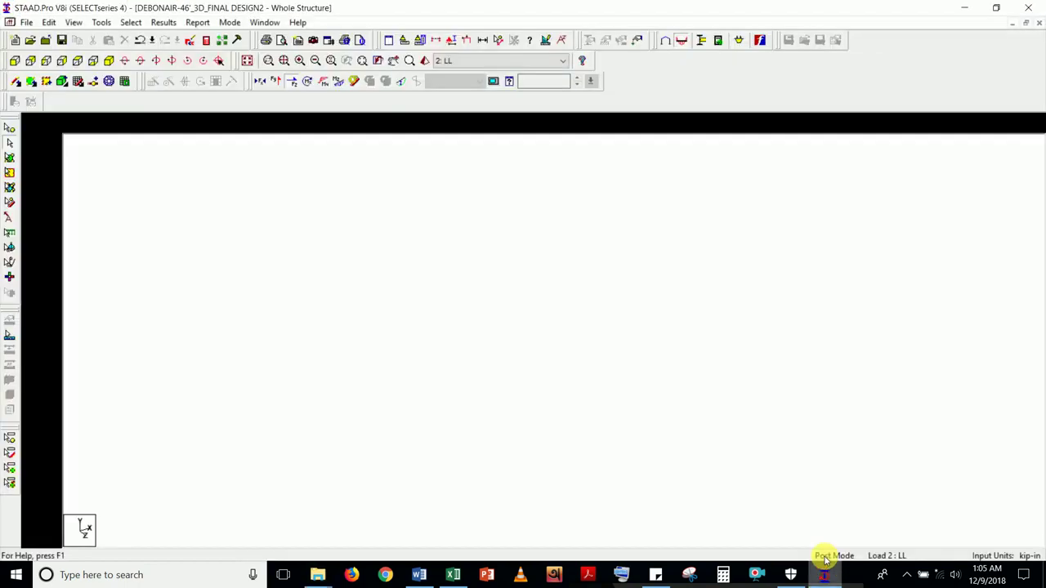
{"action": "left_click", "coordinate": [247, 61]}
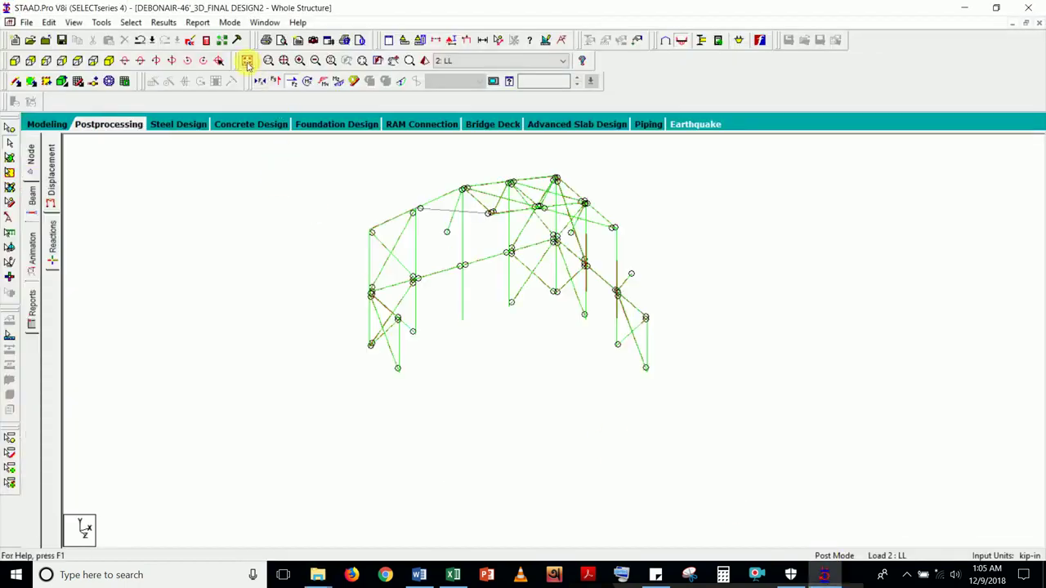
{"action": "left_click", "coordinate": [450, 397]}
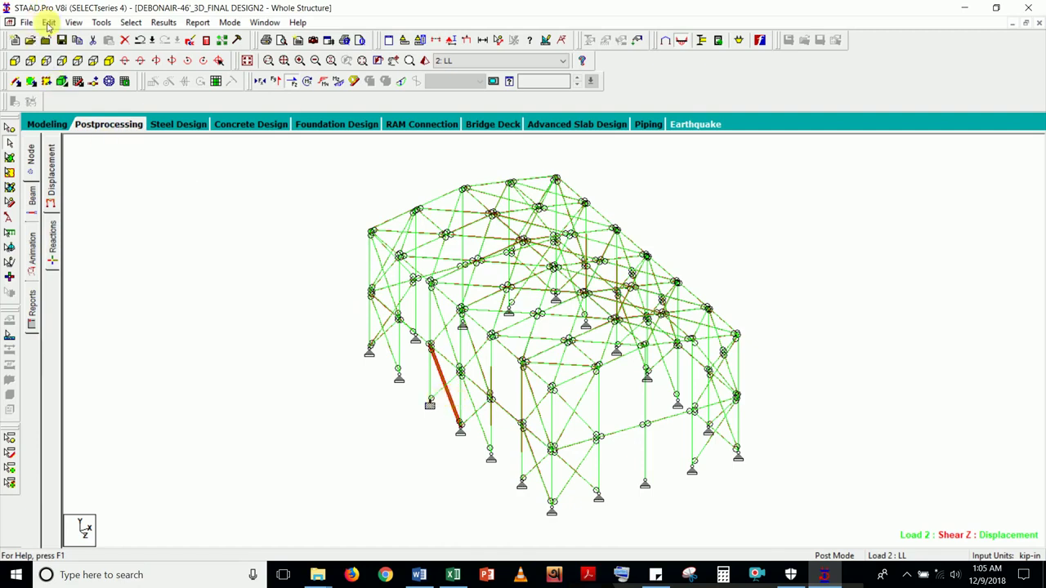
{"action": "left_click", "coordinate": [73, 23]}
{"action": "left_click", "coordinate": [94, 65]}
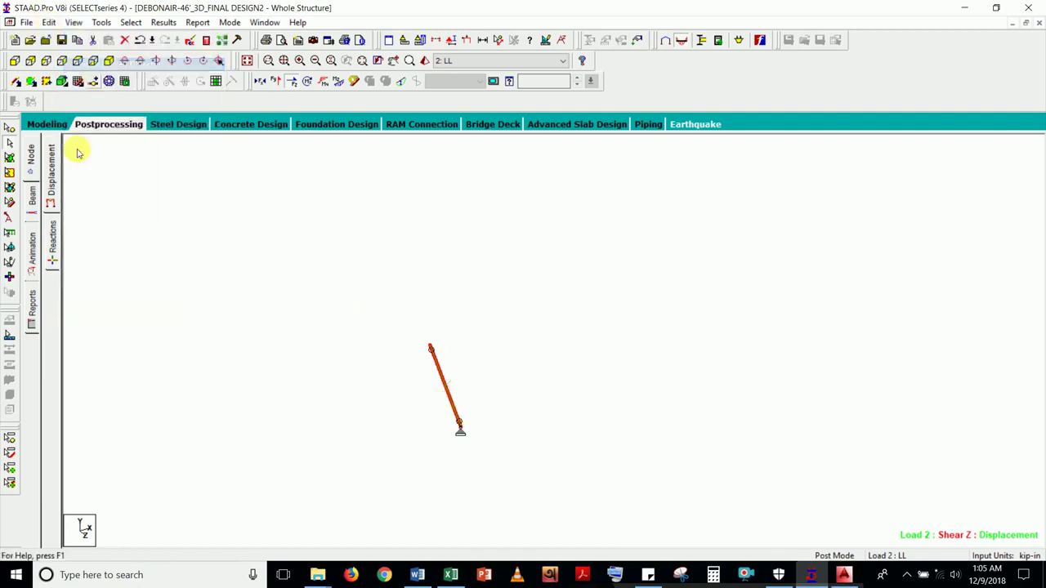
- Show the isolated brace's beam forces and stress results, and inspect its section at a distance of 358.75 in
{"action": "left_click", "coordinate": [32, 196]}
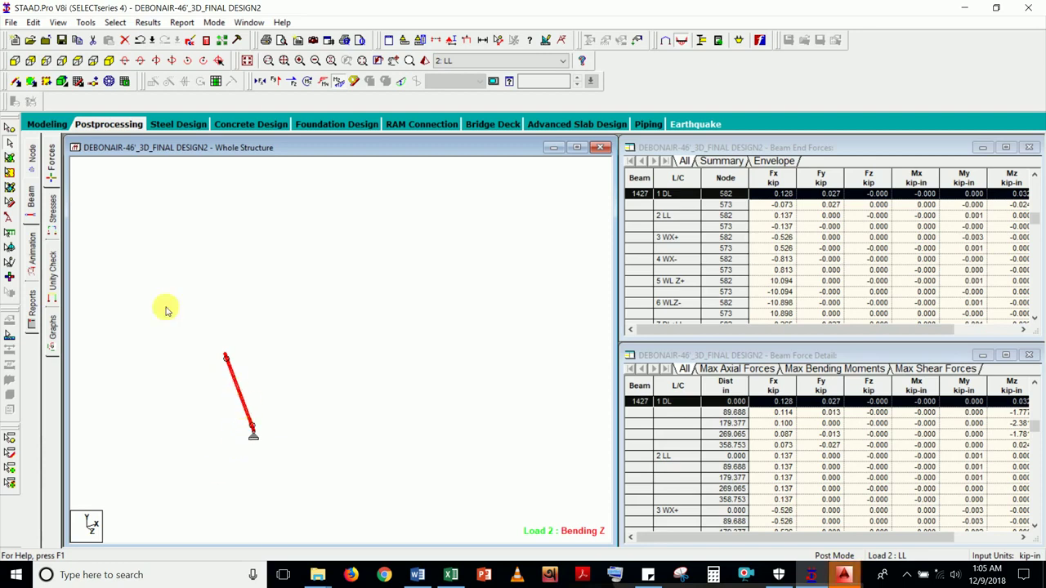
{"action": "left_click", "coordinate": [31, 200]}
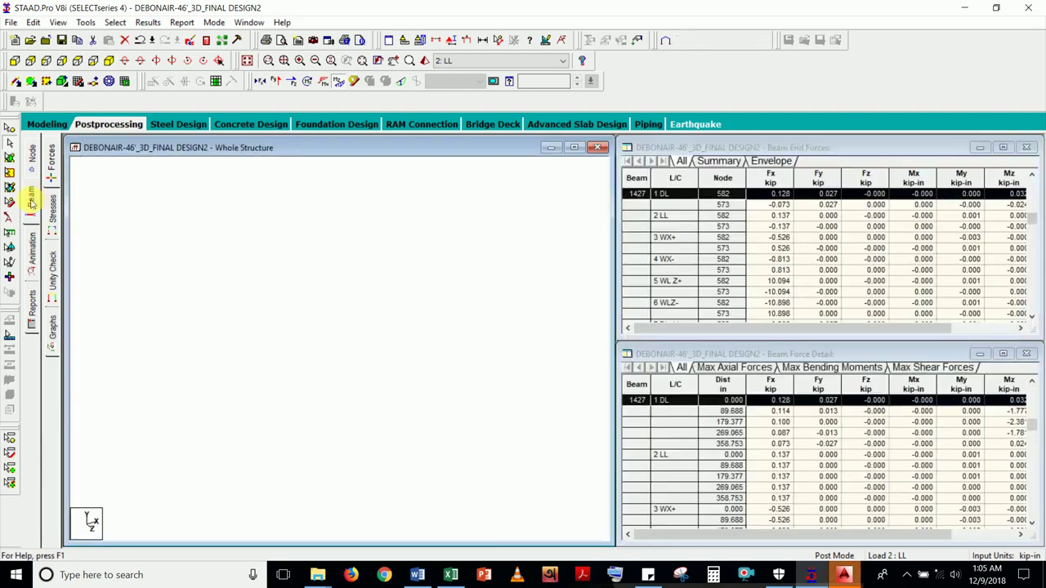
{"action": "left_click", "coordinate": [52, 209]}
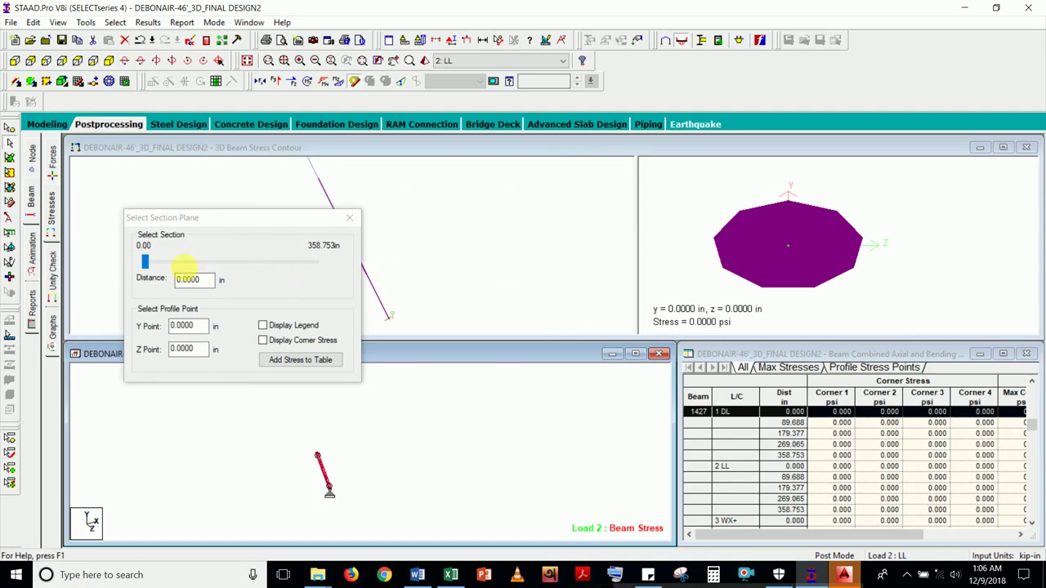
{"action": "left_click_drag", "start_coordinate": [147, 263], "coordinate": [349, 261]}
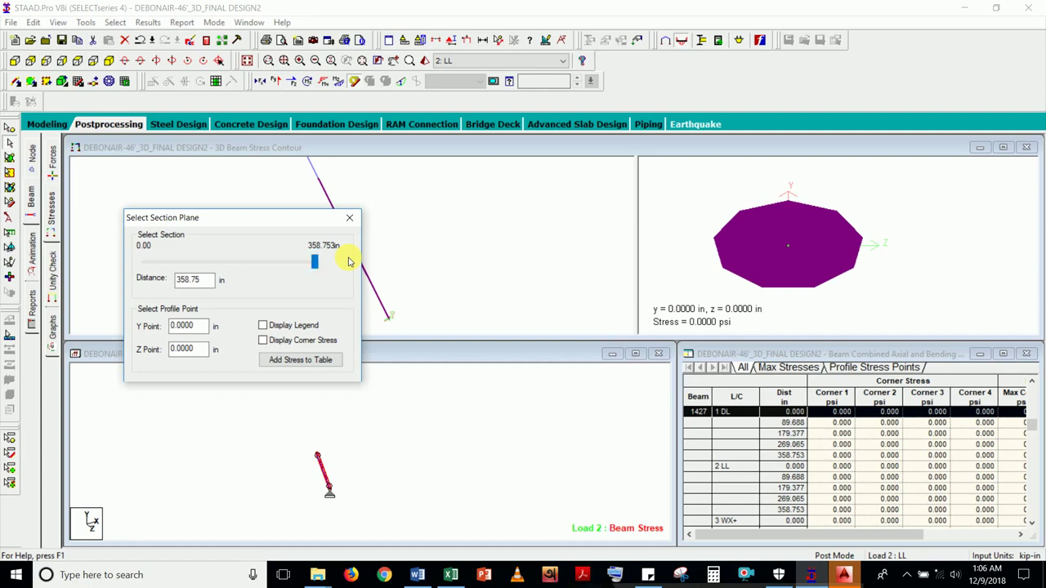
{"action": "left_click", "coordinate": [349, 218]}
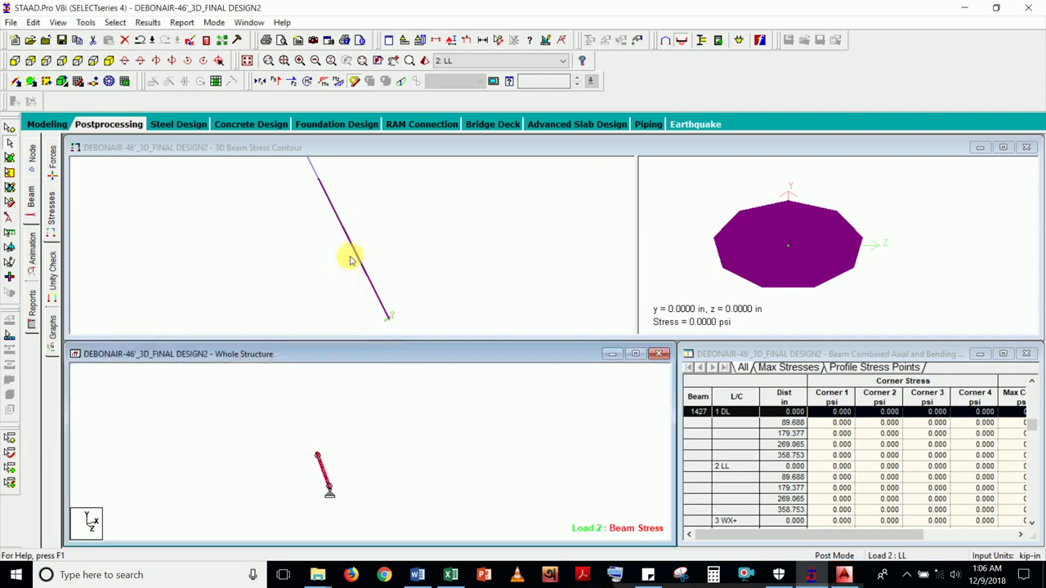
- Examine the brace's geometry and its shear and bending diagram for load case 1:DL
{"action": "double_click", "coordinate": [317, 464]}
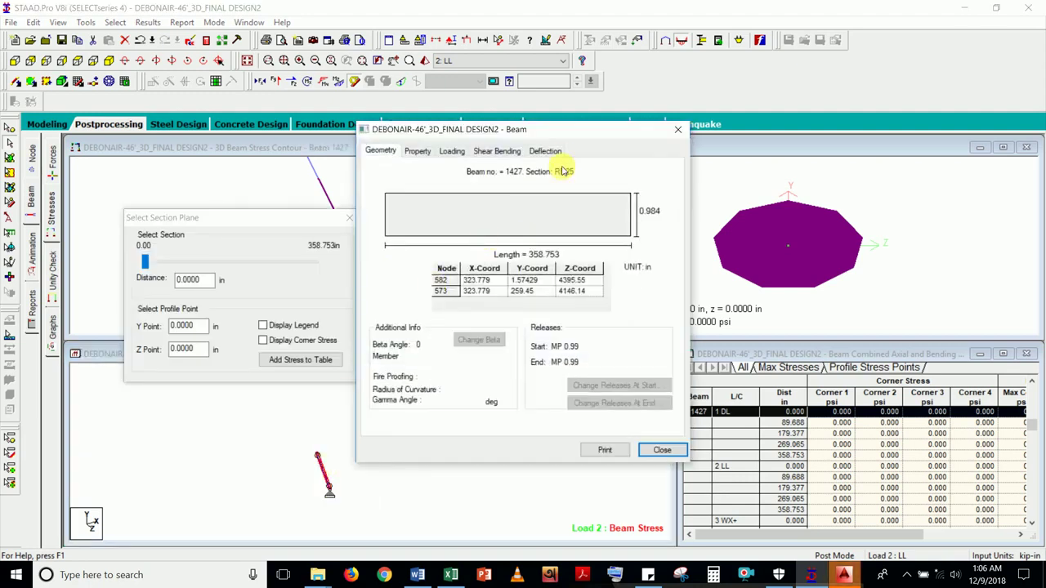
{"action": "left_click", "coordinate": [502, 155]}
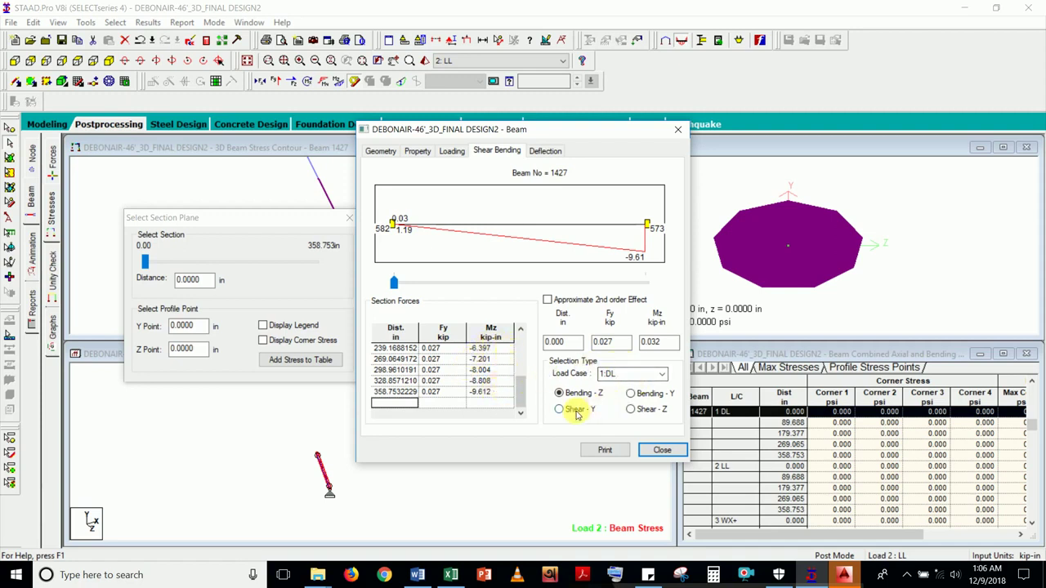
{"action": "left_click", "coordinate": [674, 133]}
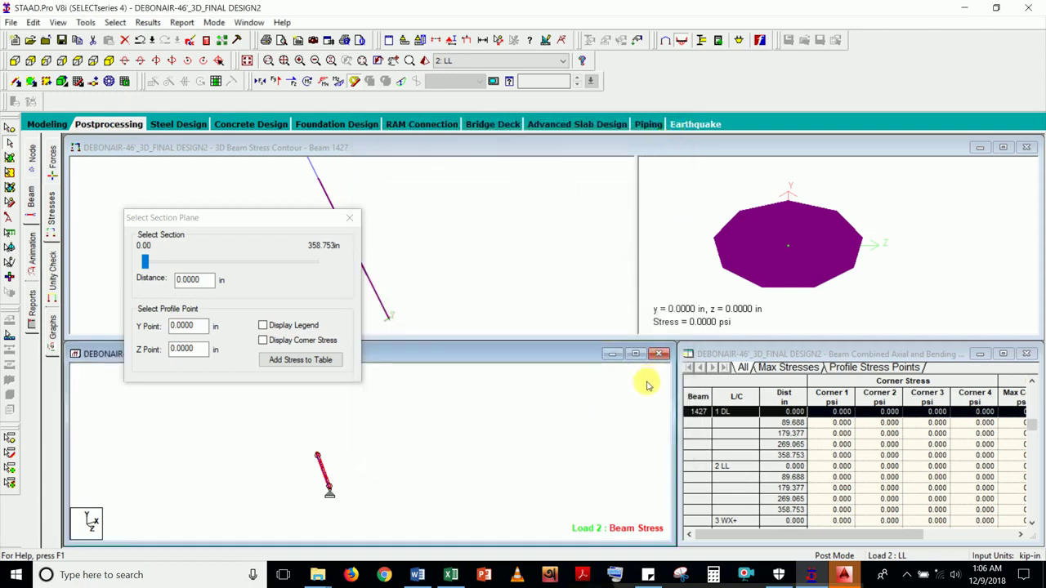
- Enlarge the combined axial and bending stresses table and review the maximum stresses per load case
{"action": "left_click", "coordinate": [349, 217]}
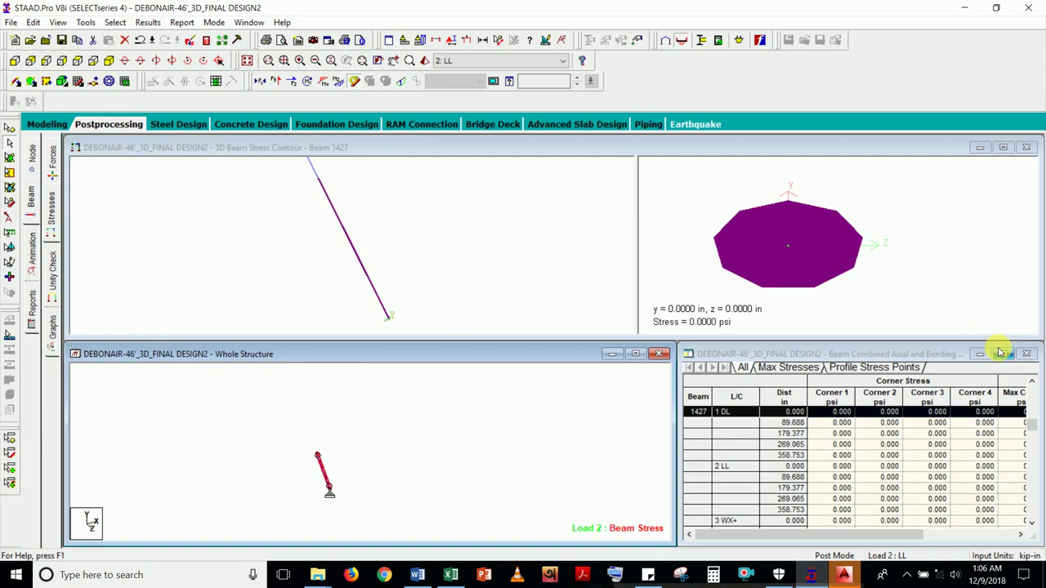
{"action": "left_click", "coordinate": [1002, 353]}
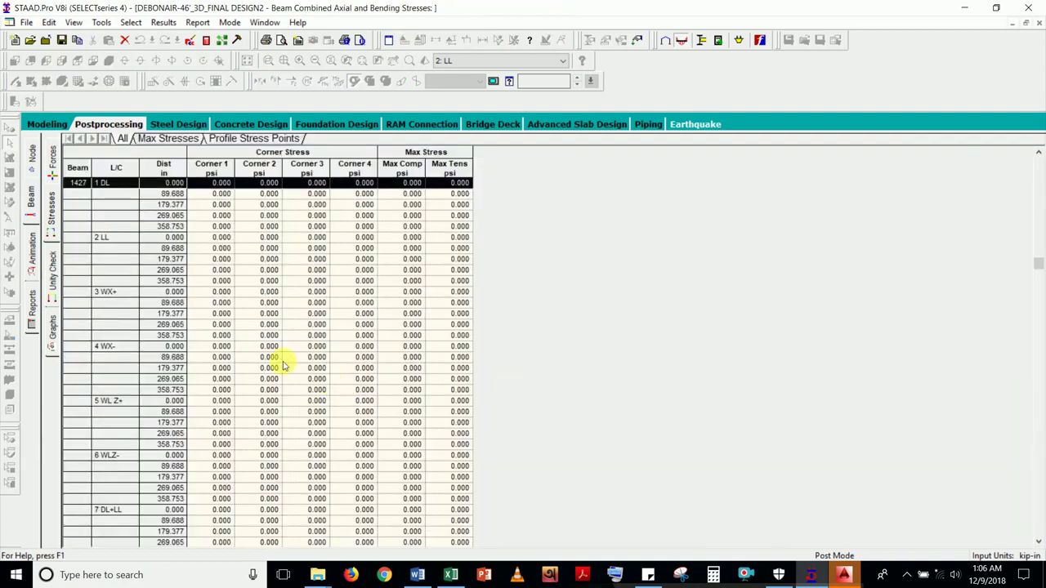
{"action": "left_click", "coordinate": [164, 139]}
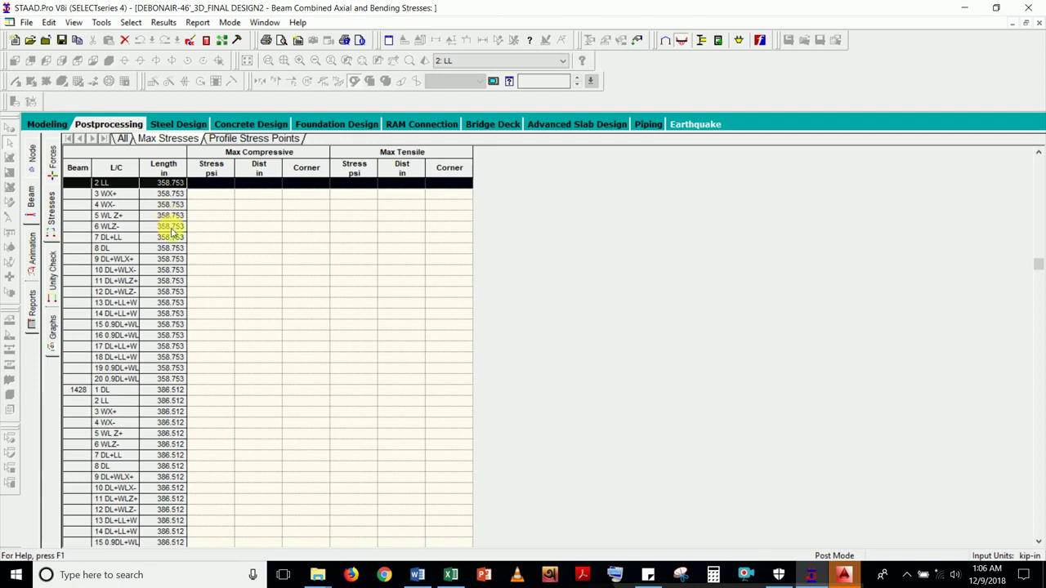
- Close the enlarged stress table and the section plane selection, and return to the brace's beam force results
{"action": "scroll", "coordinate": [172, 229], "scroll_direction": "up", "scroll_amount": 1}
{"action": "scroll", "coordinate": [172, 225], "scroll_direction": "up", "scroll_amount": 5}
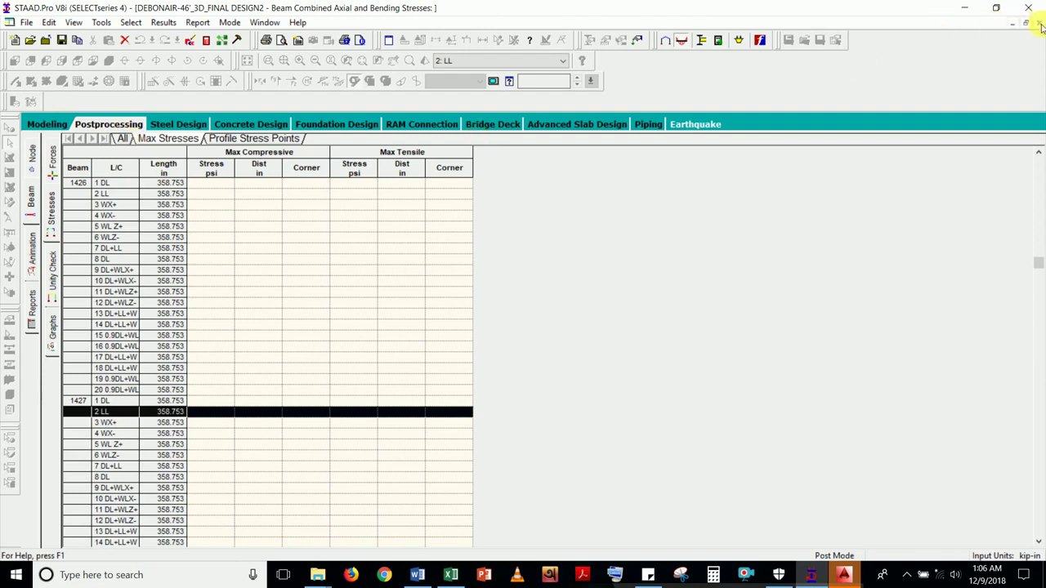
{"action": "left_click", "coordinate": [1040, 22]}
{"action": "left_click", "coordinate": [31, 200]}
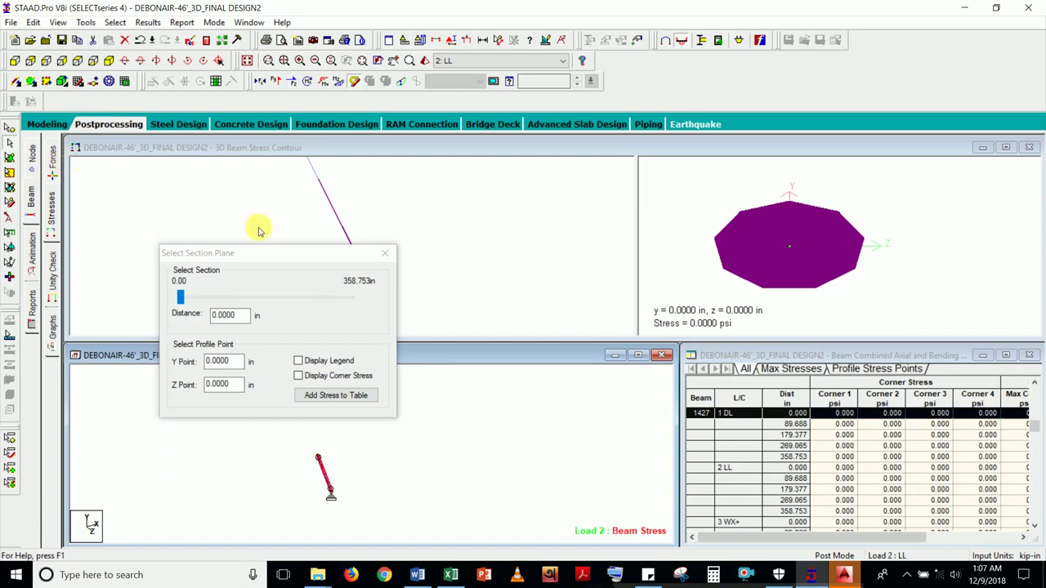
{"action": "left_click", "coordinate": [385, 252]}
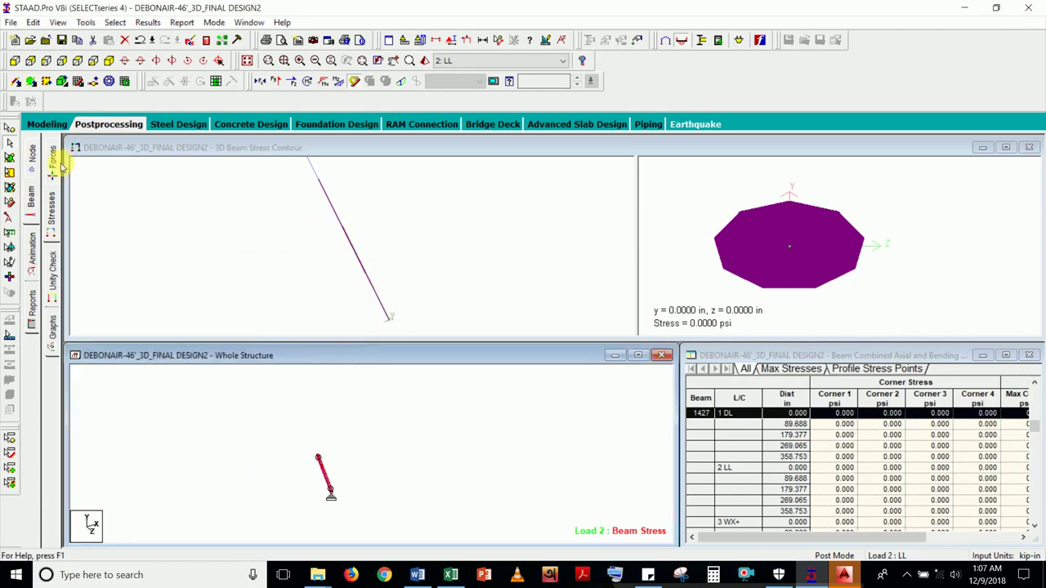
{"action": "left_click", "coordinate": [53, 160]}
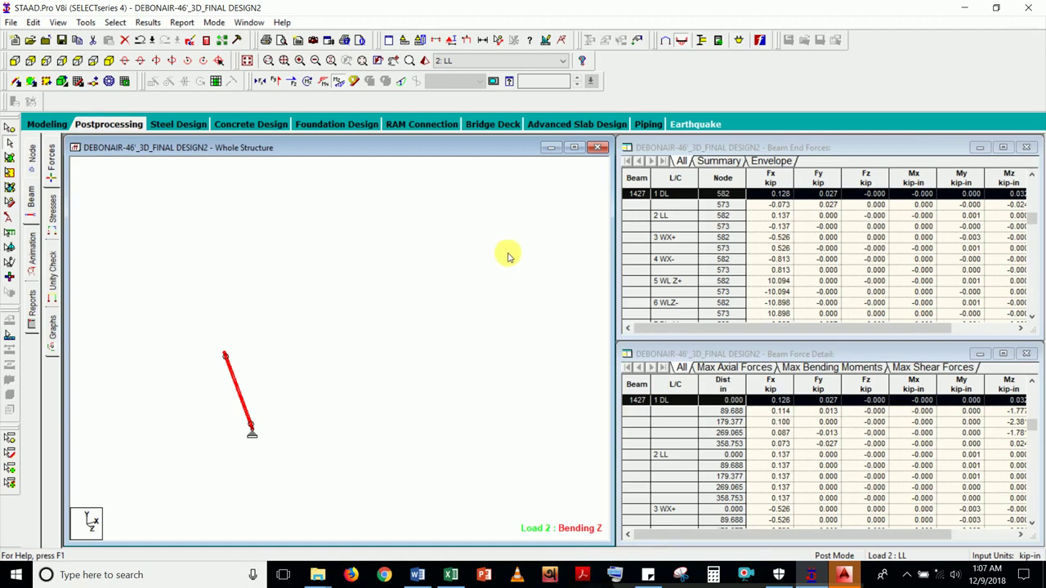
- Enlarge the beam force detail table, review the brace's maximum axial forces per load case, and close the table
{"action": "left_click", "coordinate": [724, 369]}
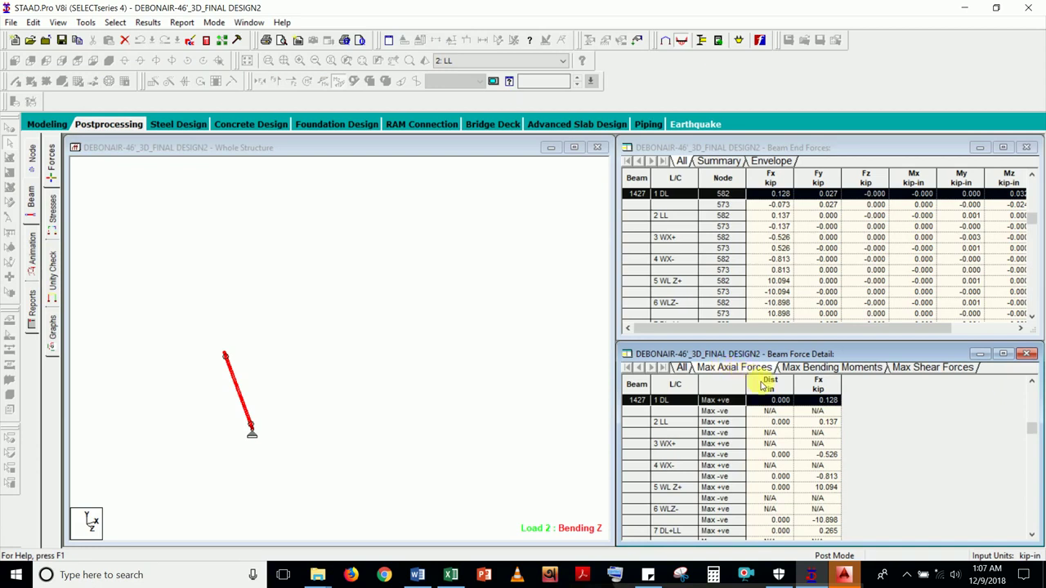
{"action": "left_click", "coordinate": [1004, 353]}
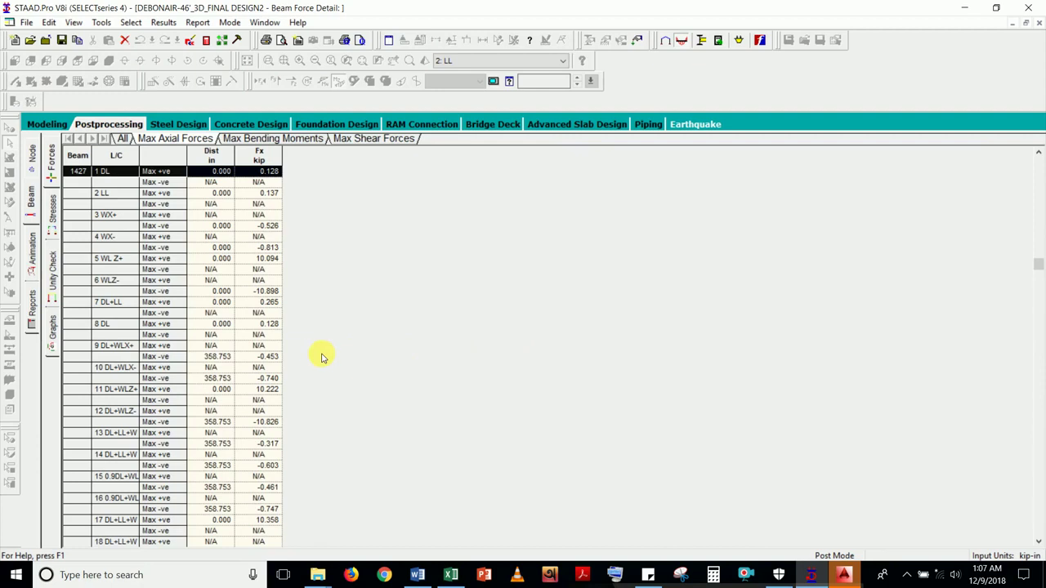
{"action": "scroll", "coordinate": [266, 349], "scroll_direction": "down", "scroll_amount": 4}
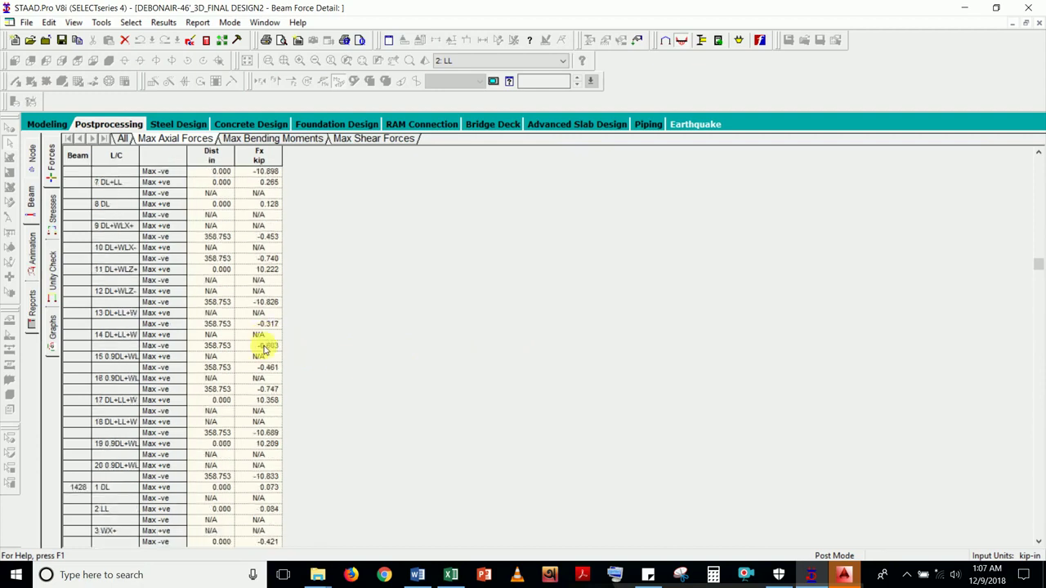
{"action": "scroll", "coordinate": [265, 349], "scroll_direction": "down", "scroll_amount": 3}
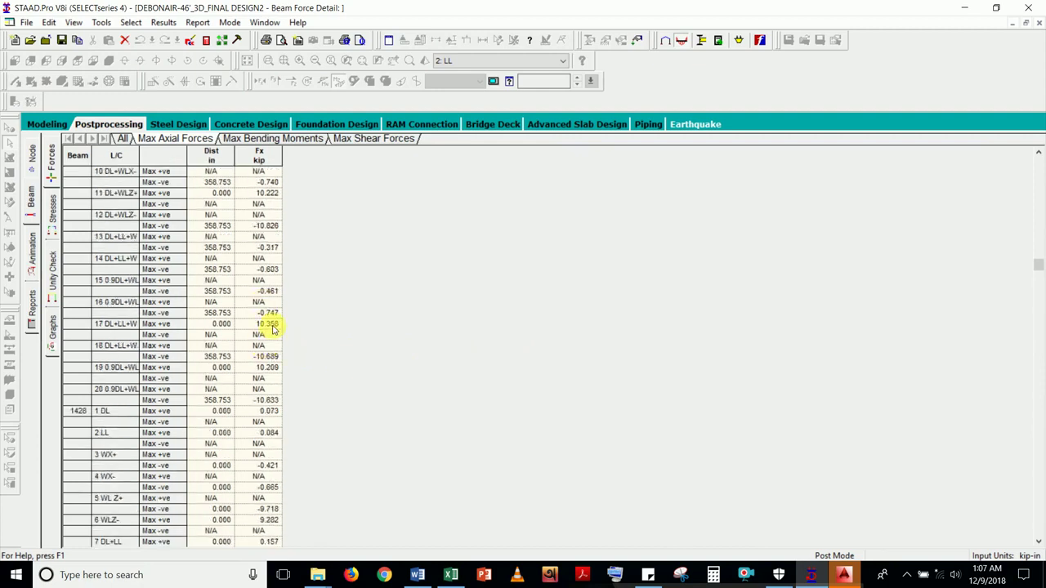
{"action": "scroll", "coordinate": [273, 329], "scroll_direction": "up", "scroll_amount": 5}
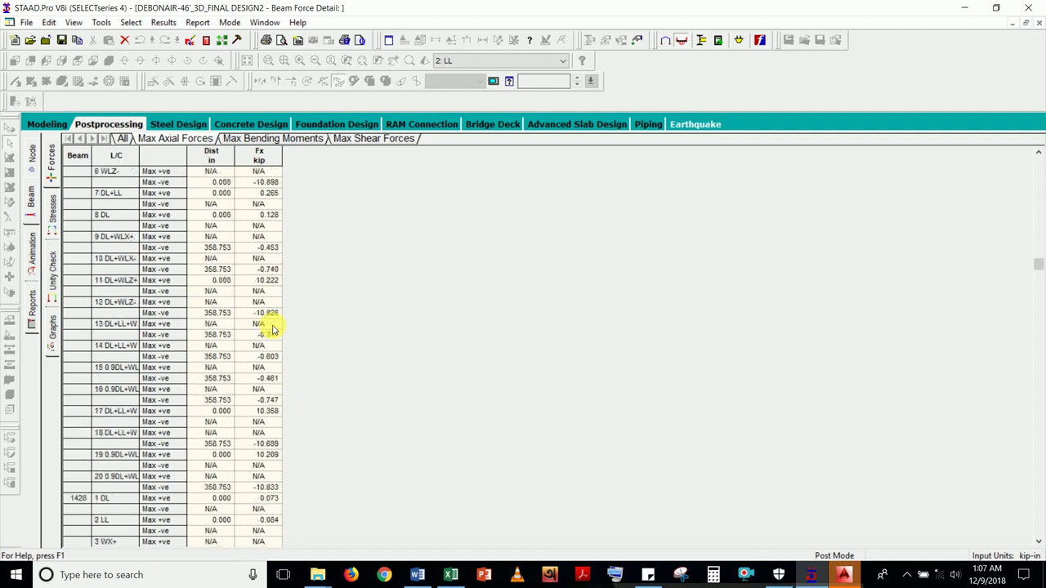
{"action": "left_click", "coordinate": [1039, 25]}
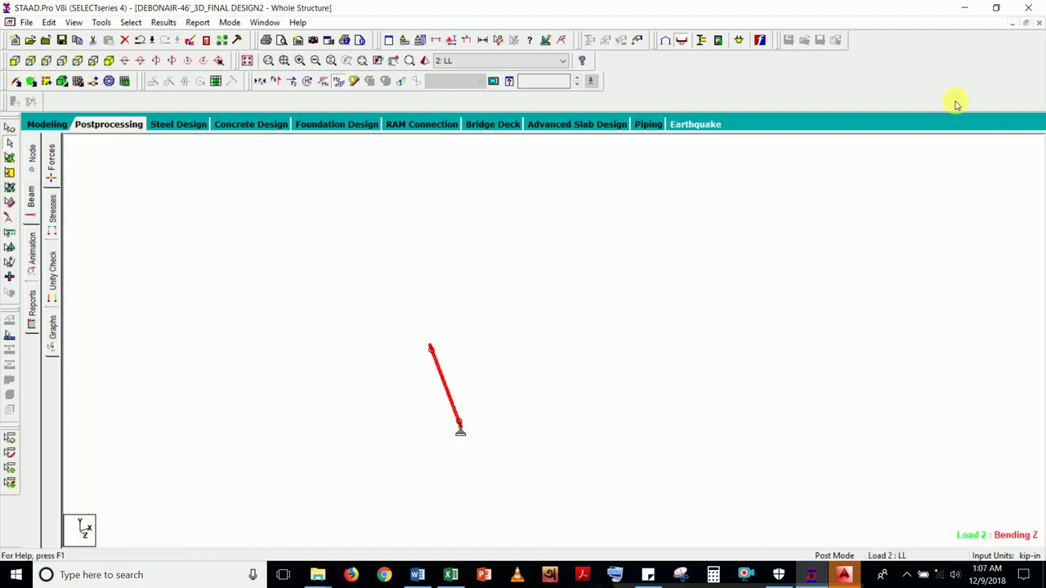
- Restore the results layout by switching to modeling and back to postprocessing, and show the brace's beam forces
{"action": "left_click", "coordinate": [46, 125]}
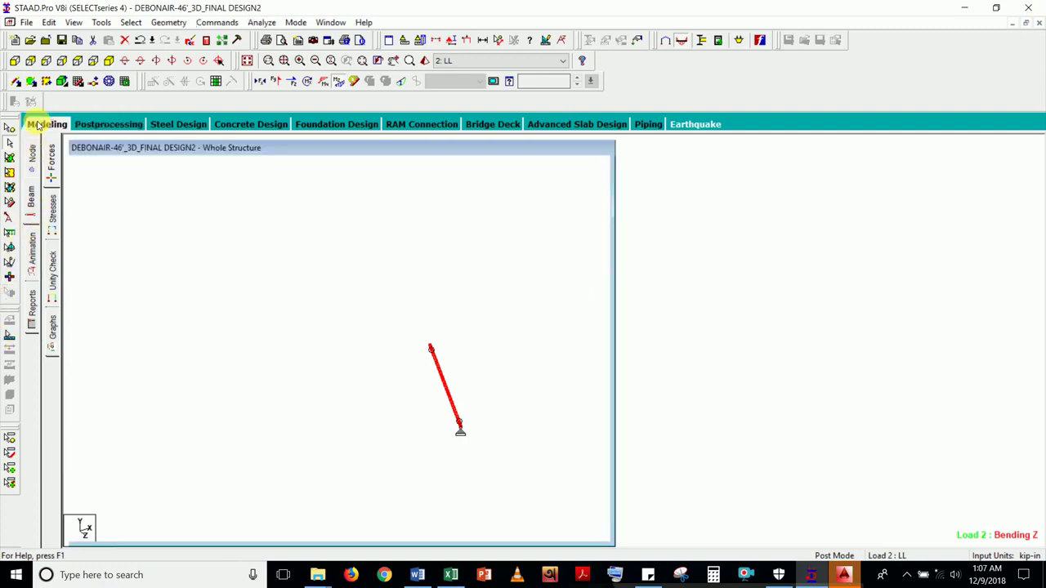
{"action": "left_click", "coordinate": [102, 125]}
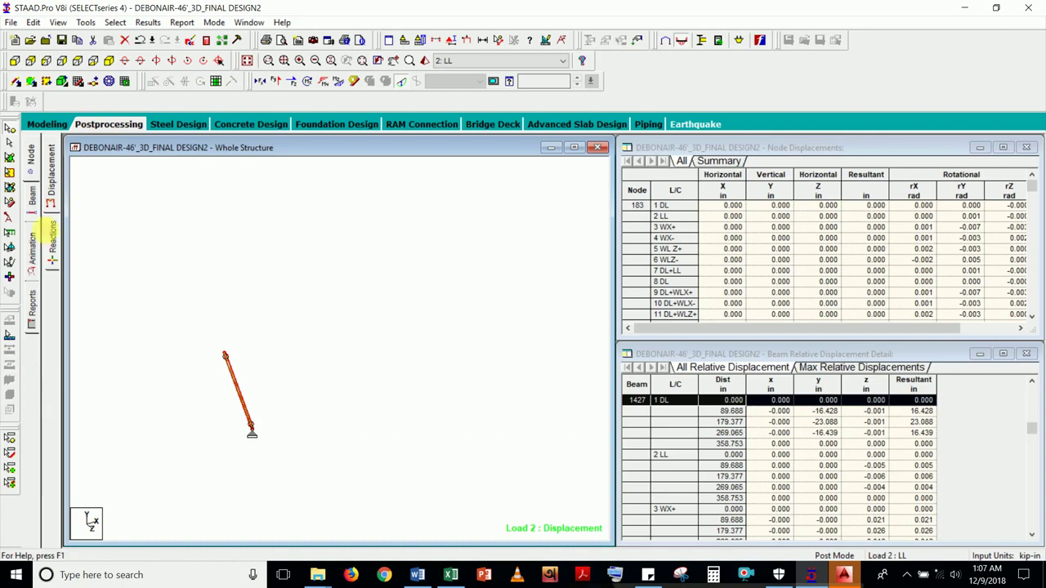
{"action": "left_click", "coordinate": [34, 203]}
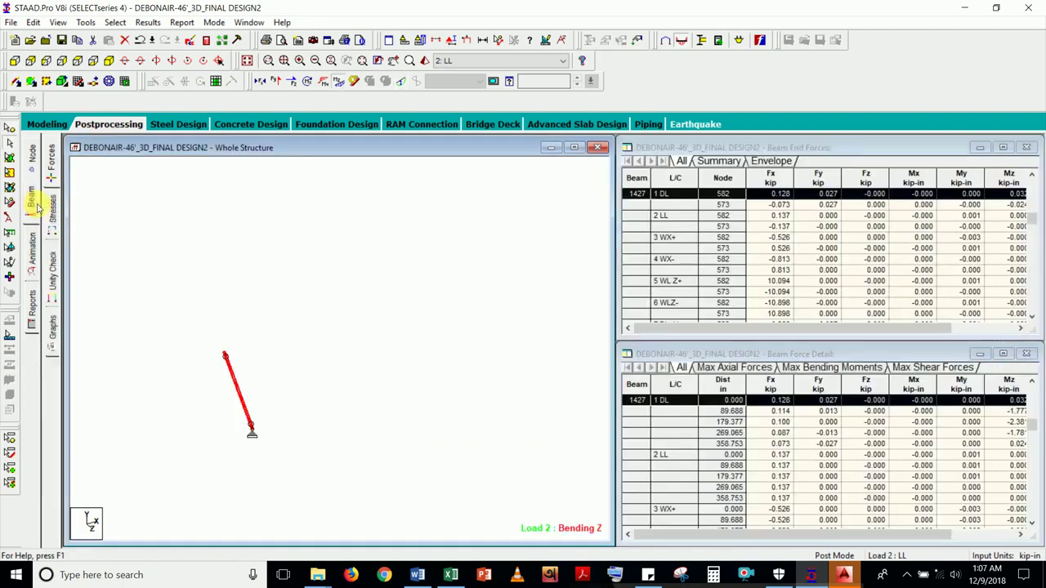
{"action": "left_click", "coordinate": [54, 163]}
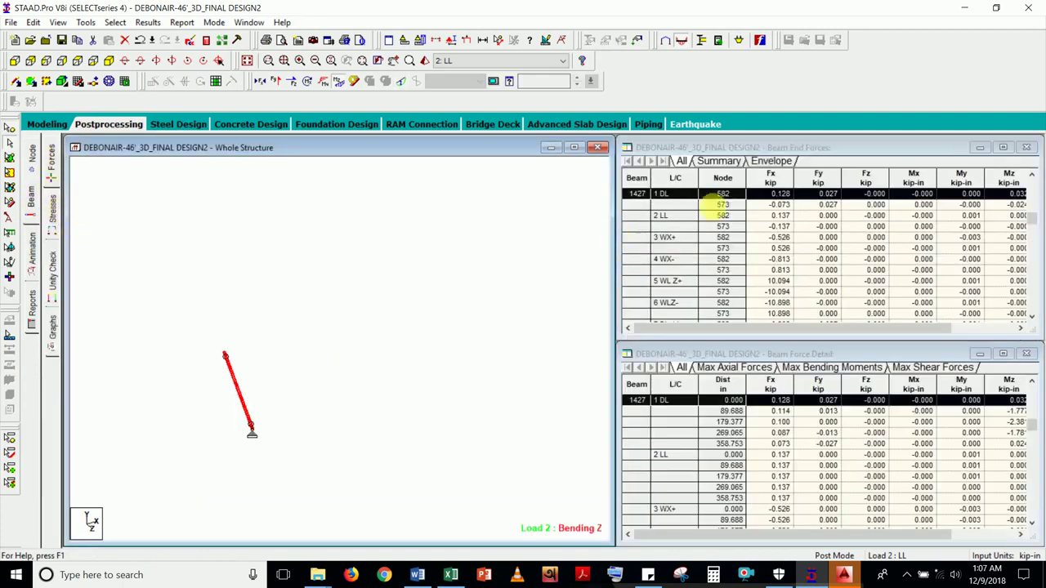
- Enlarge the beam force detail table, examine maximum axial forces for brace 1427 and the members listed after it, and close the table
{"action": "left_click", "coordinate": [1004, 354]}
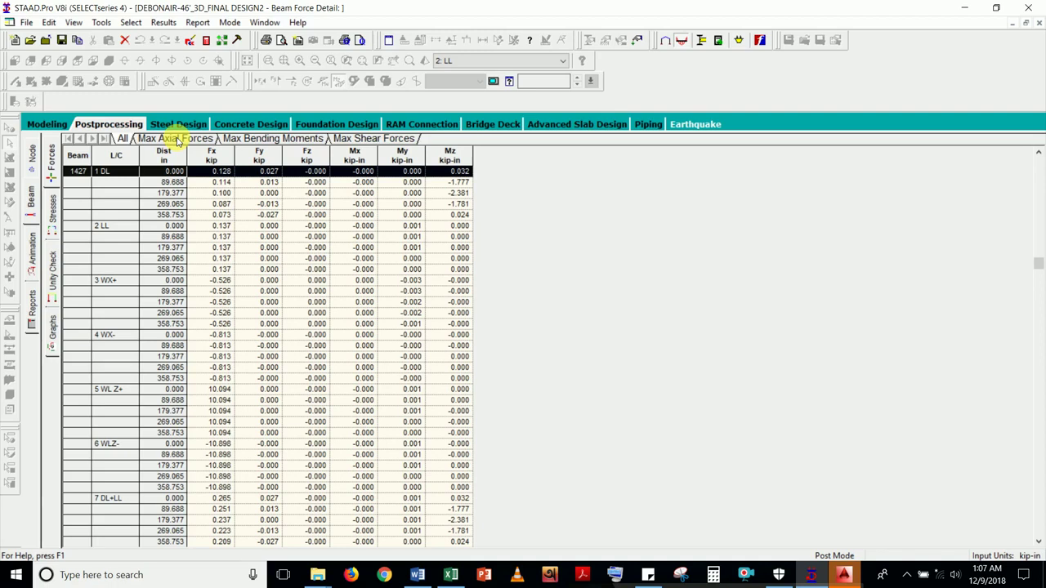
{"action": "left_click", "coordinate": [178, 141]}
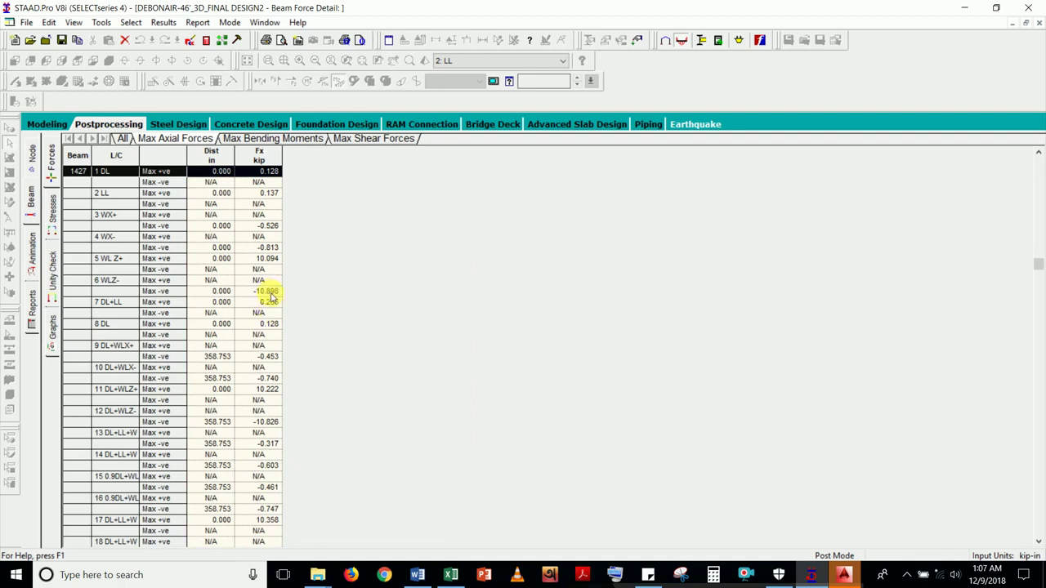
{"action": "scroll", "coordinate": [269, 298], "scroll_direction": "down", "scroll_amount": 5}
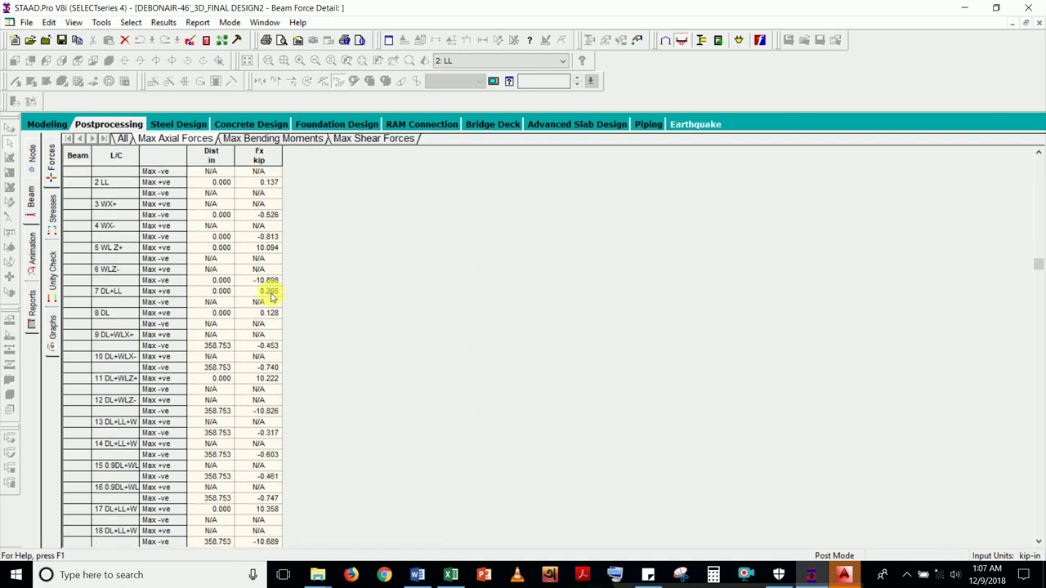
{"action": "scroll", "coordinate": [265, 380], "scroll_direction": "down", "scroll_amount": 9}
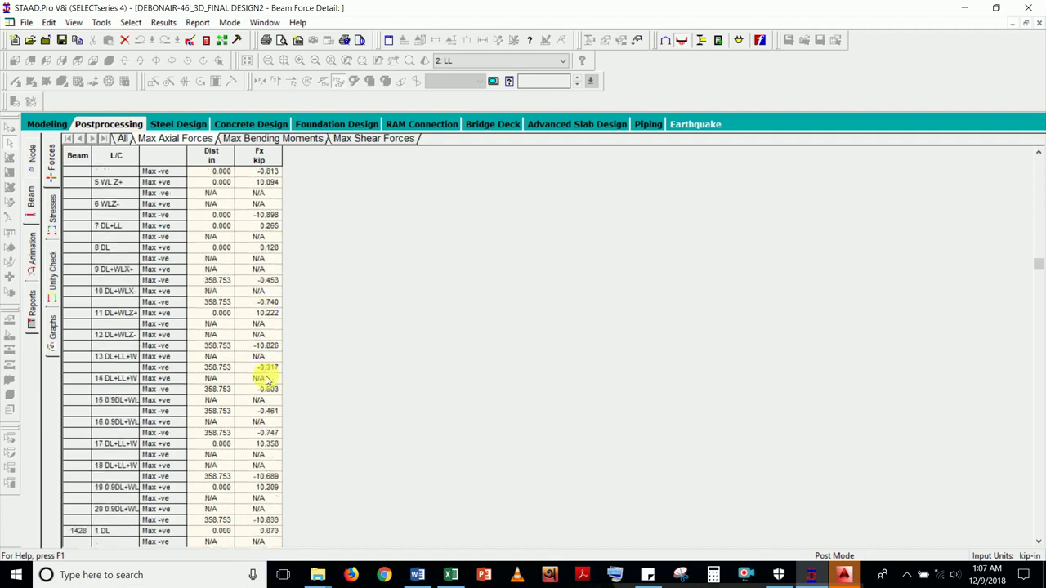
{"action": "scroll", "coordinate": [273, 368], "scroll_direction": "down", "scroll_amount": 8}
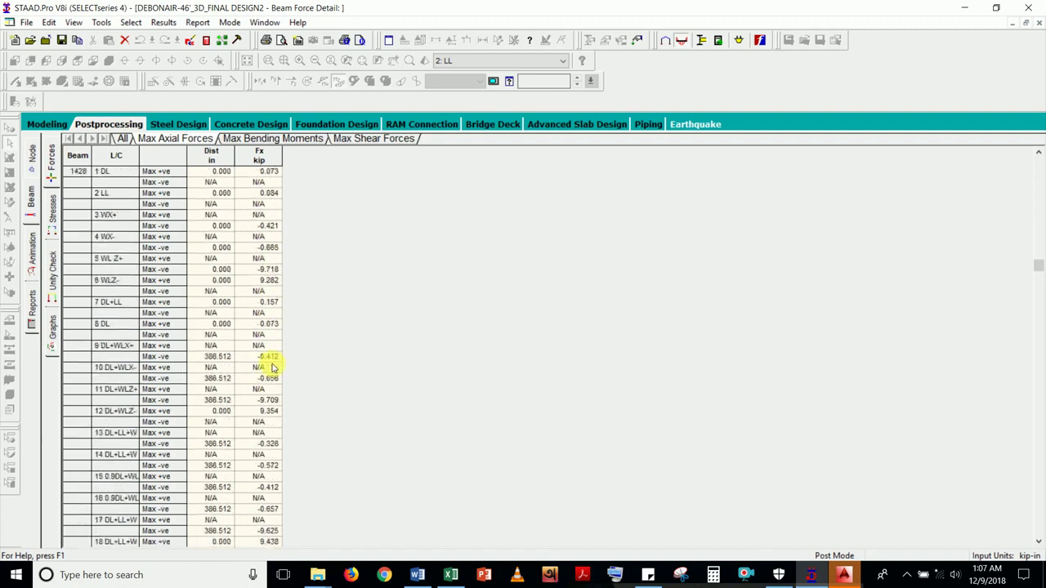
{"action": "scroll", "coordinate": [273, 368], "scroll_direction": "down", "scroll_amount": 13}
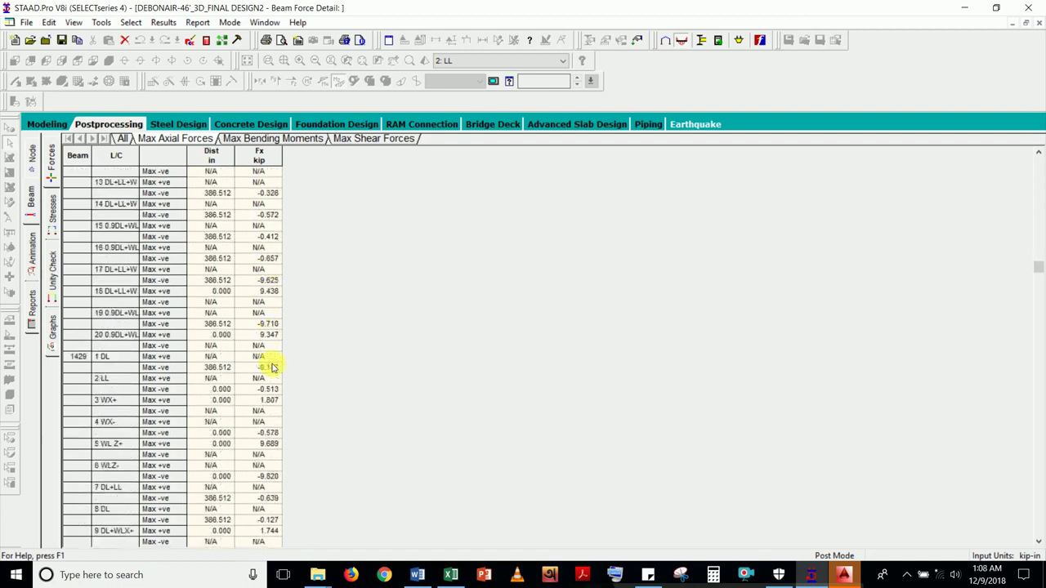
{"action": "scroll", "coordinate": [273, 368], "scroll_direction": "down", "scroll_amount": 12}
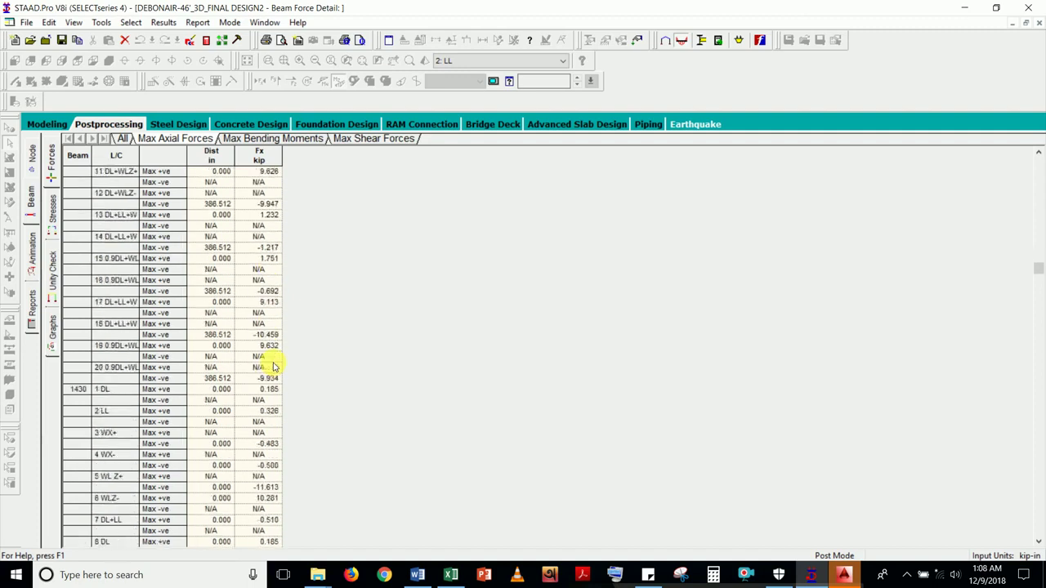
{"action": "scroll", "coordinate": [273, 368], "scroll_direction": "down", "scroll_amount": 7}
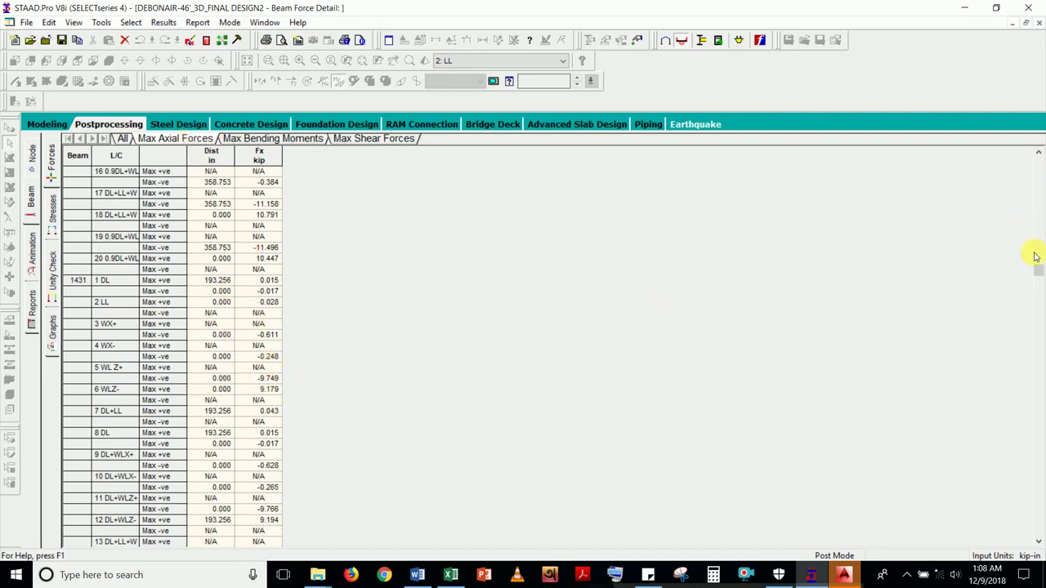
{"action": "left_click_drag", "start_coordinate": [1040, 272], "coordinate": [1040, 333]}
{"action": "scroll", "coordinate": [175, 397], "scroll_direction": "down", "scroll_amount": 7}
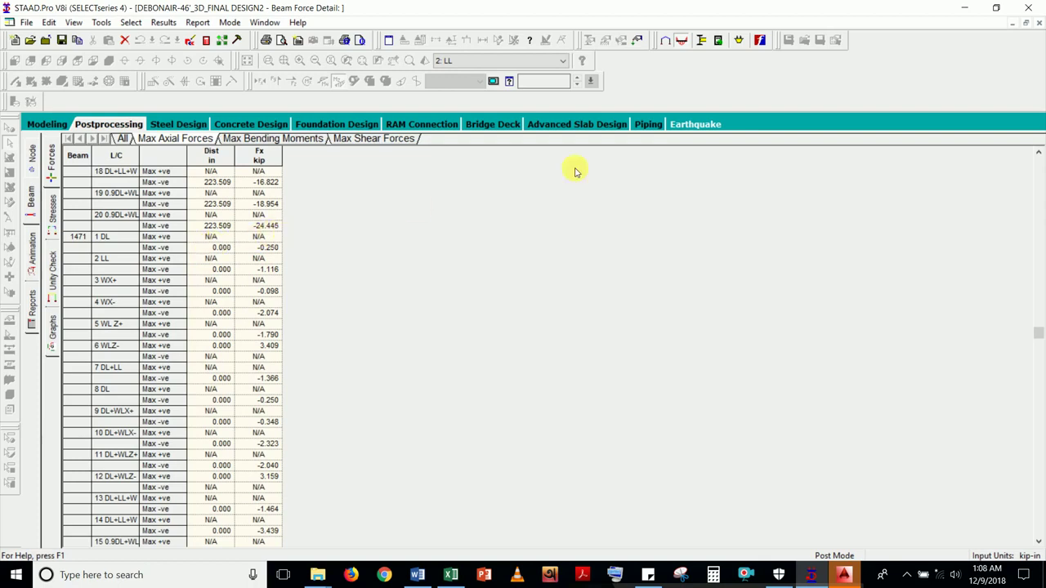
{"action": "left_click", "coordinate": [1039, 22]}
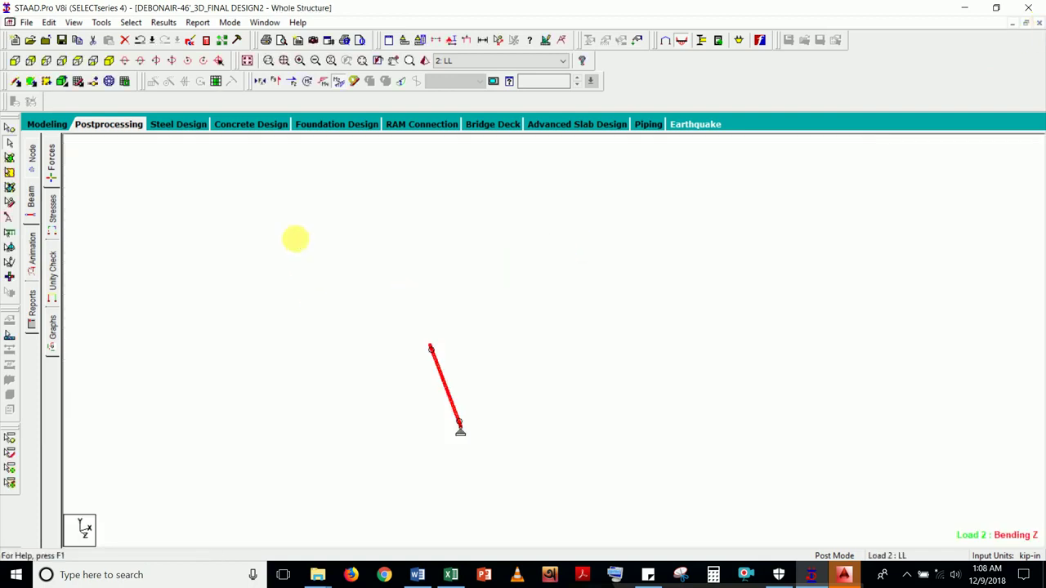
- Clear the brace selection, return to modeling mode and display the whole structure
{"action": "left_click", "coordinate": [242, 242]}
{"action": "left_click", "coordinate": [46, 124]}
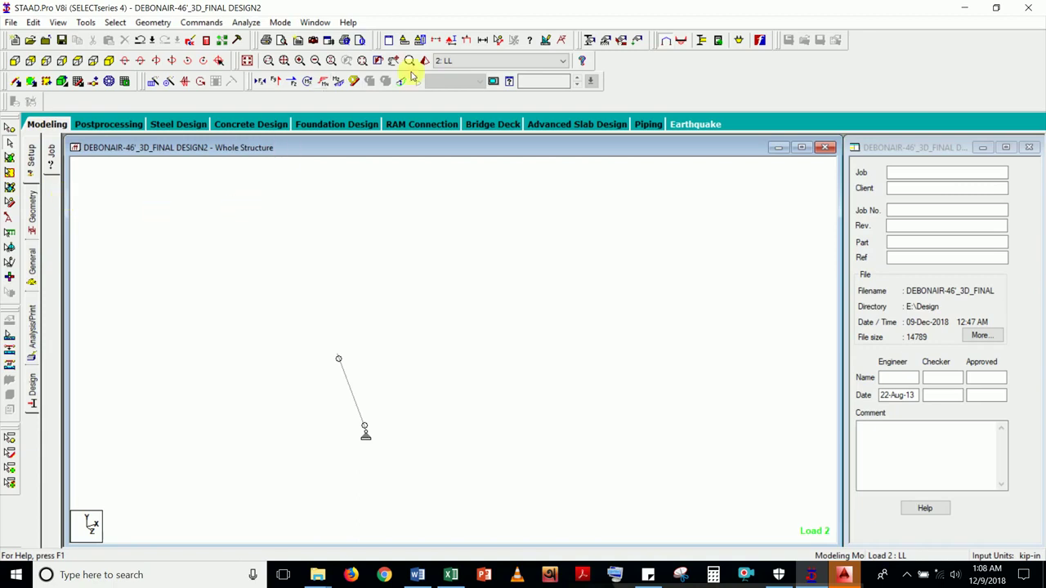
{"action": "left_click", "coordinate": [247, 60]}
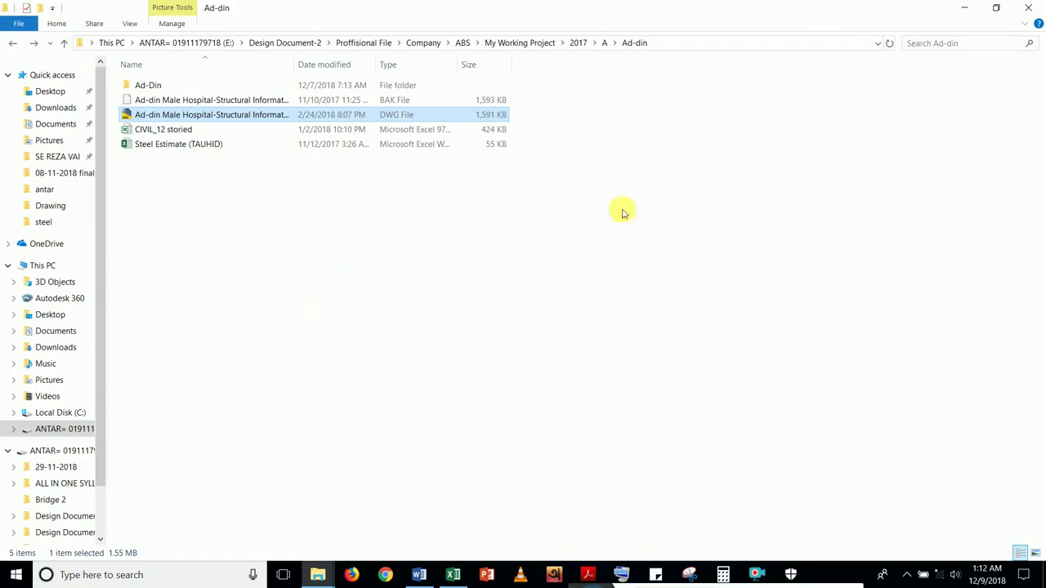
- Close the file browser window showing the Ad-din project folder
{"action": "left_click", "coordinate": [1029, 7]}
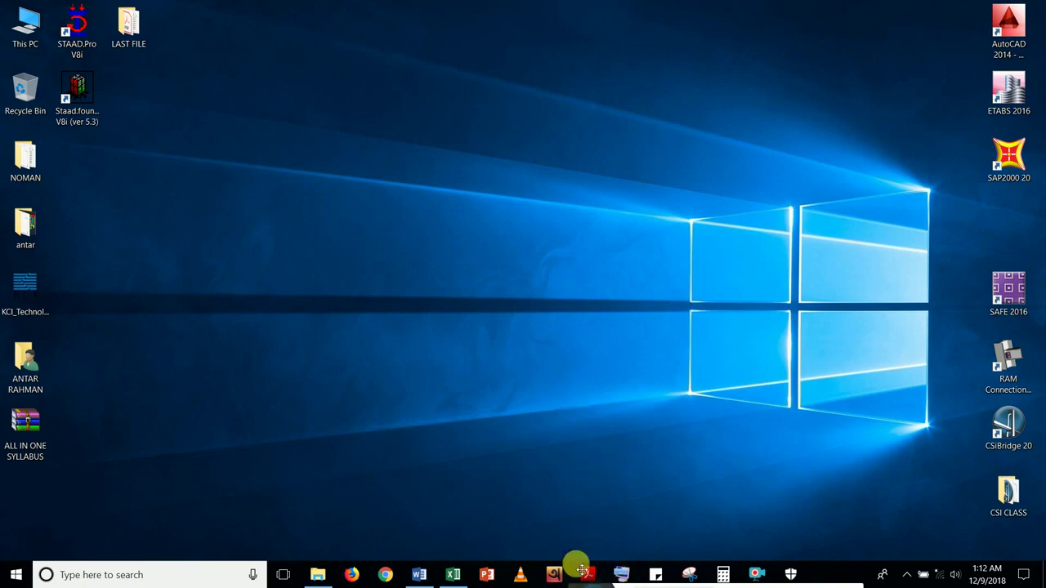
{"action": "left_click_drag", "start_coordinate": [578, 569], "coordinate": [491, 313]}
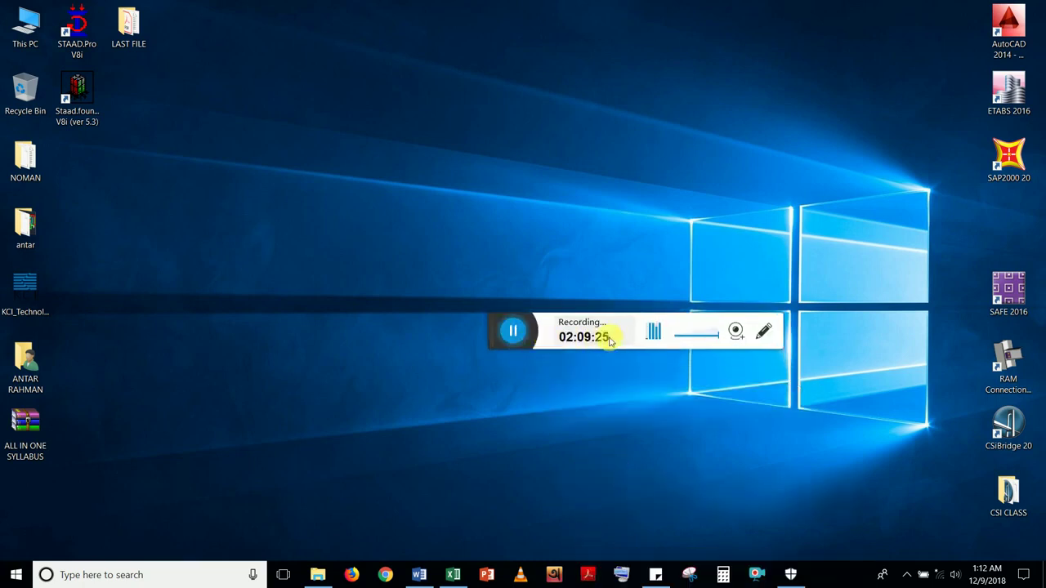